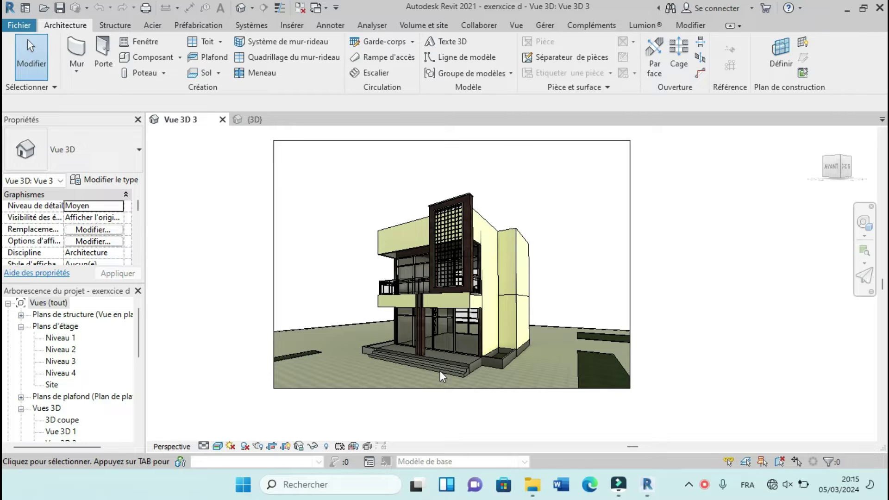
scroll(440, 371, "down", 1)
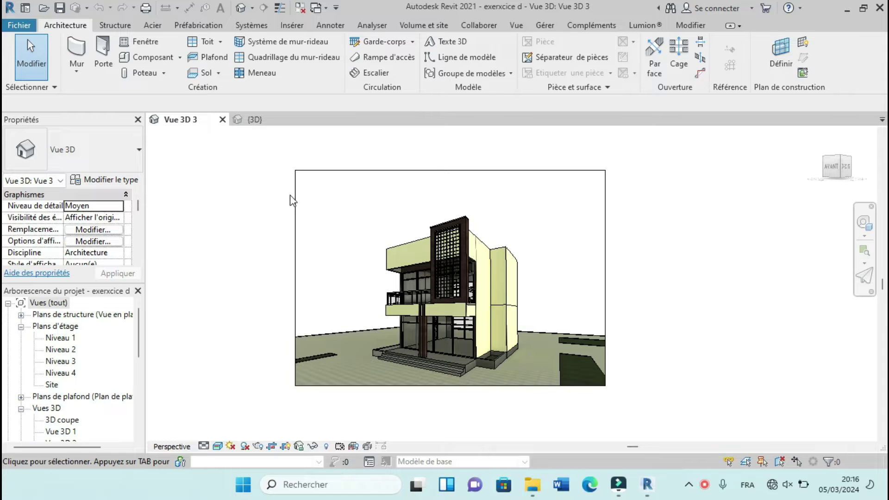
scroll(291, 196, "up", 3)
scroll(291, 200, "down", 3)
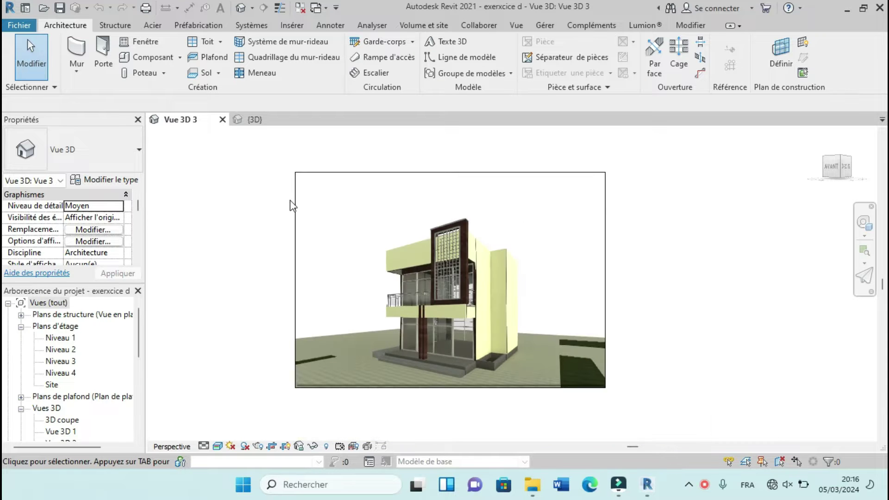
scroll(291, 205, "down", 1)
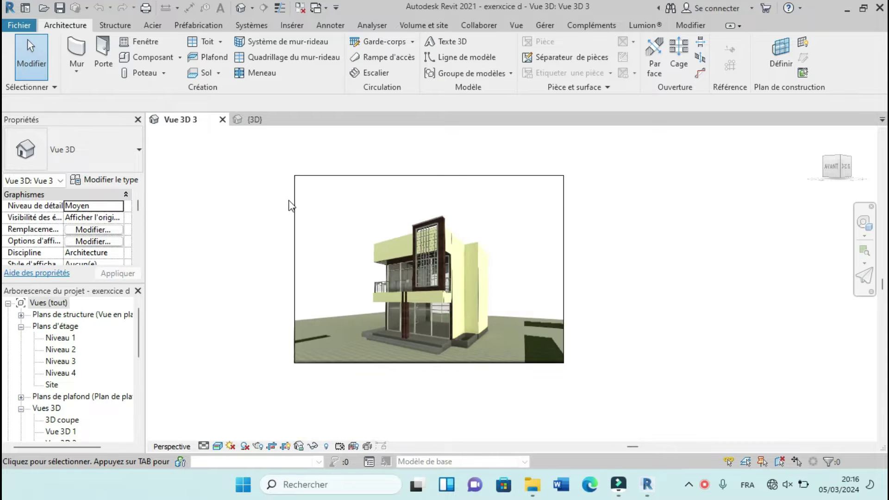
Step: Close the finished house project together with the program and relaunch Revit 2021
left_click(879, 7)
left_click(871, 8)
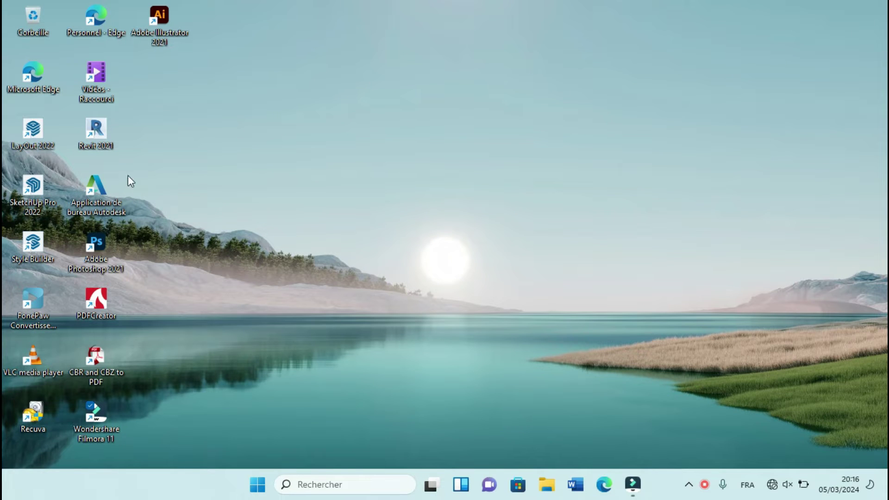
left_click(98, 130)
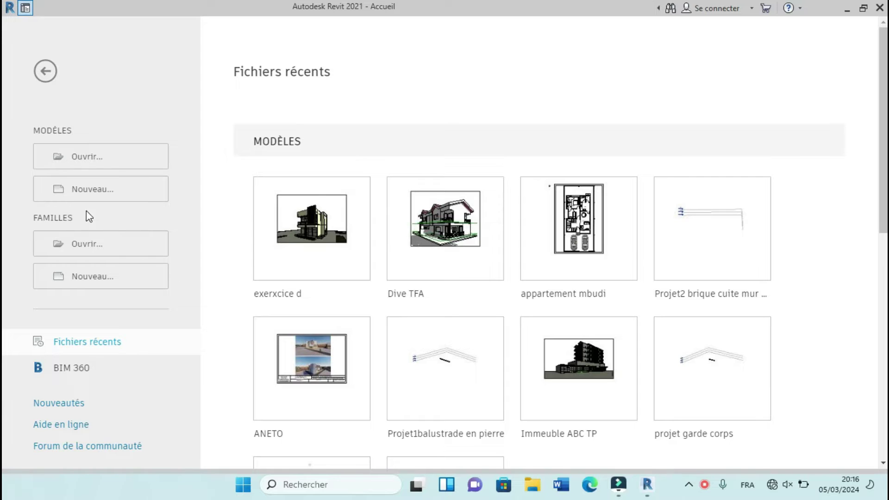
Step: Create a new project from the architectural template (Gabarit architectural)
left_click(66, 192)
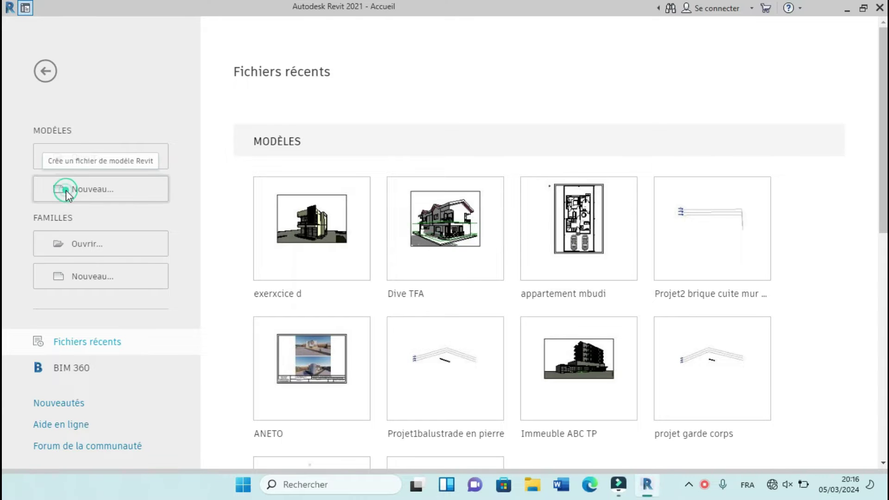
left_click(369, 215)
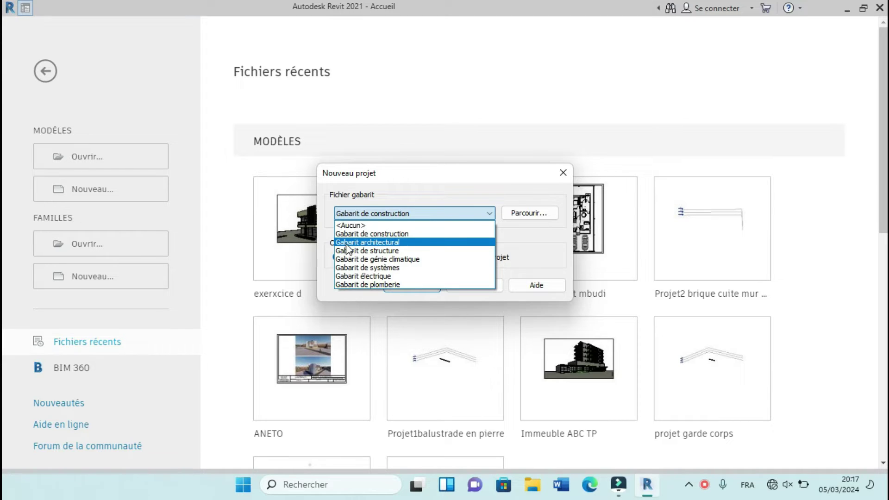
left_click(385, 241)
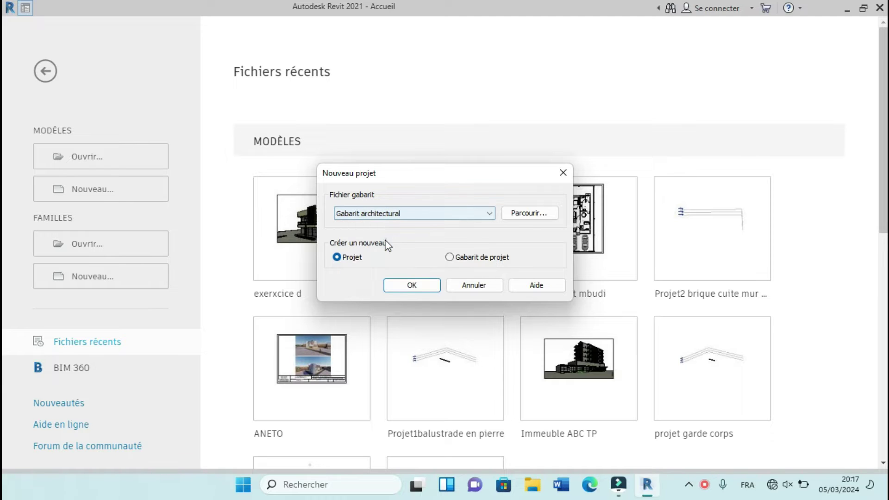
left_click(415, 285)
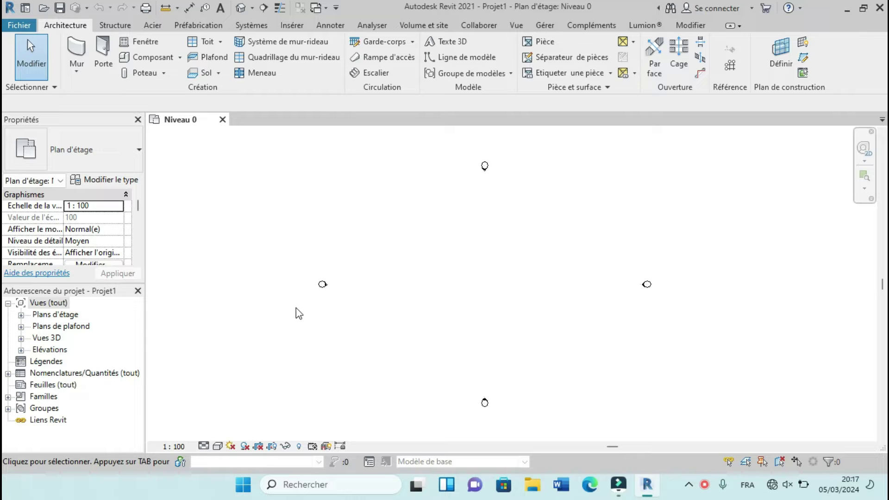
key("u")
key("n")
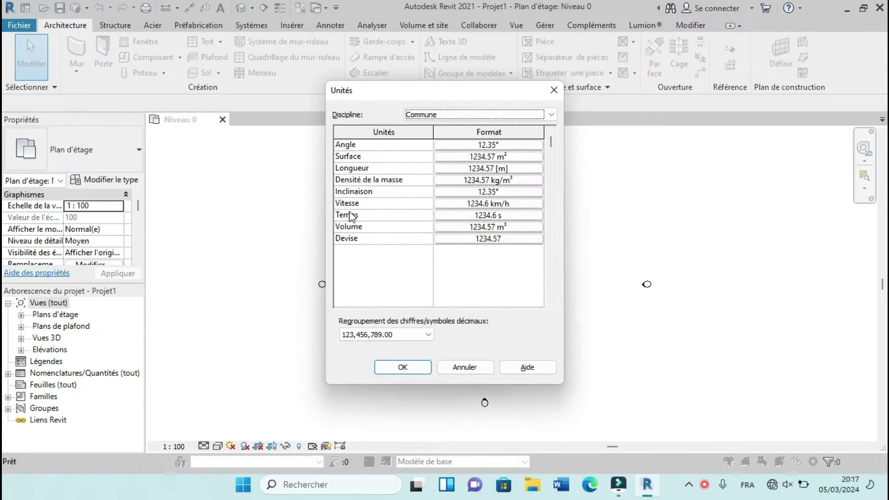
left_click(554, 91)
left_click(540, 27)
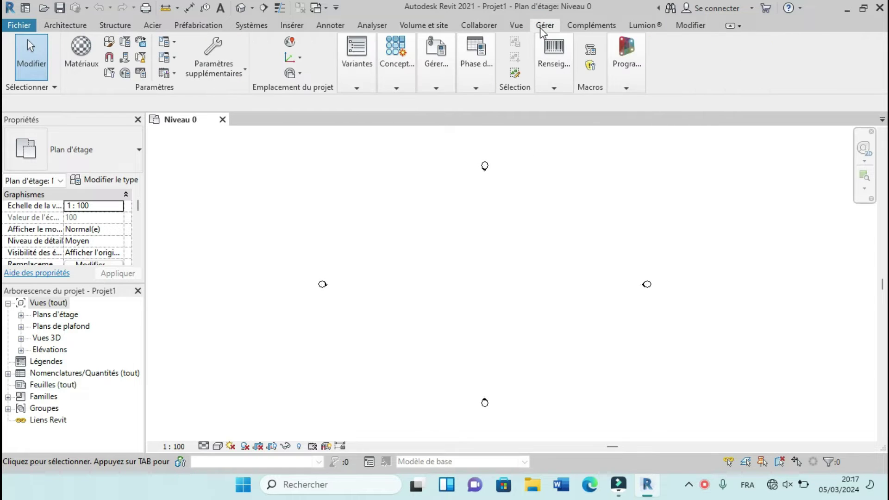
left_click(142, 77)
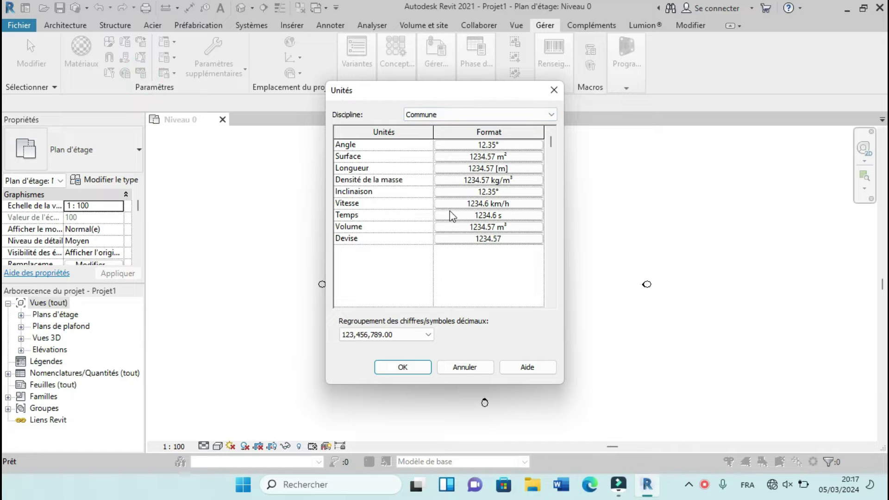
left_click(554, 90)
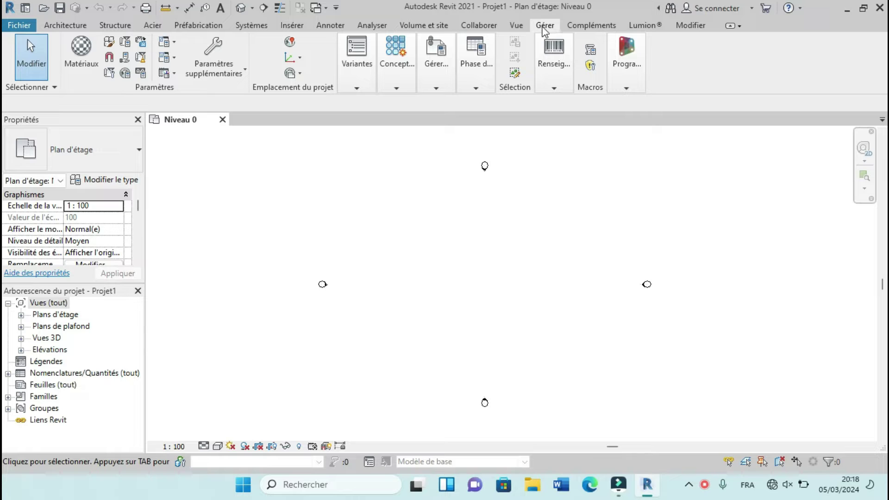
Step: Set the project's length unit to centimetres and apply the units settings
left_click(140, 73)
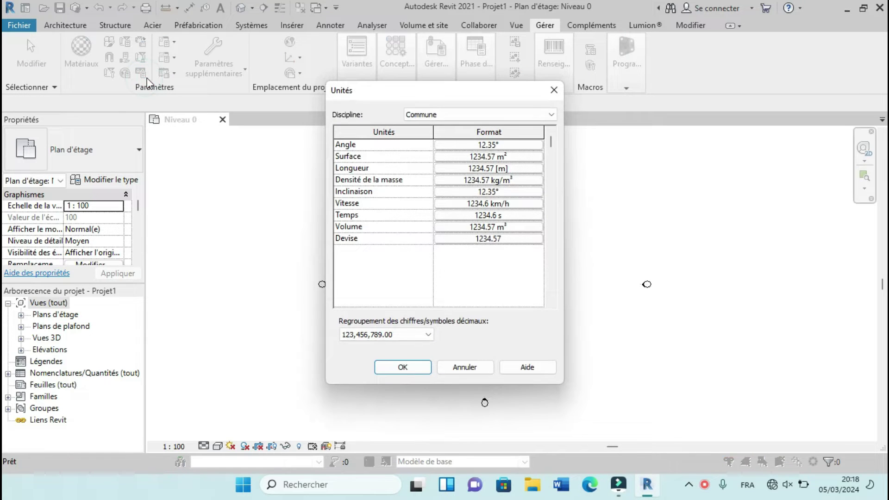
left_click(505, 169)
left_click(481, 168)
left_click(466, 179)
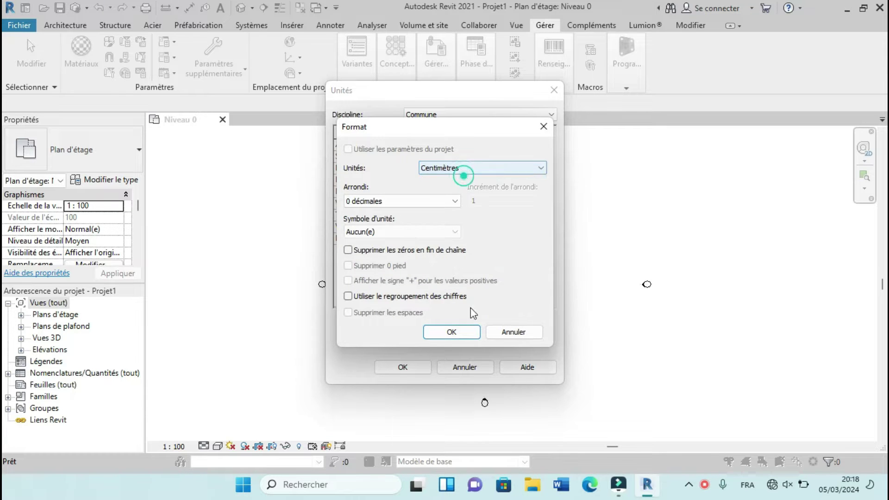
left_click(468, 332)
left_click(402, 367)
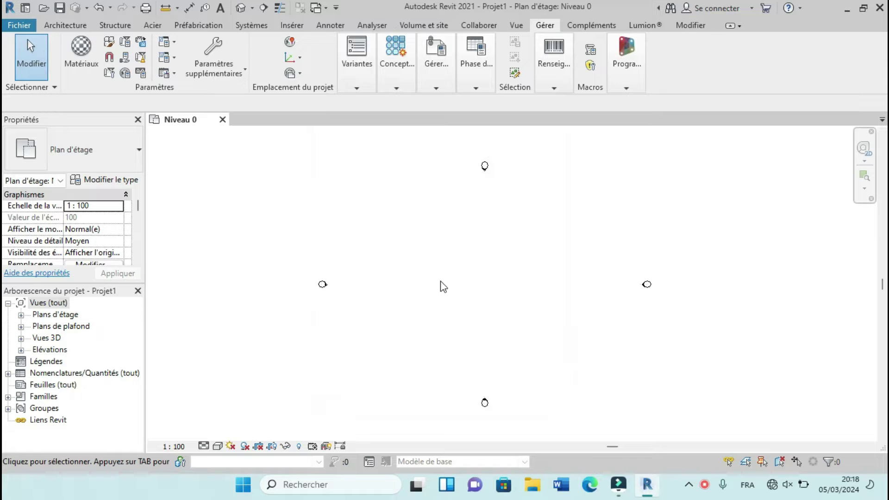
Step: Check the length format in the project units
key("u")
key("n")
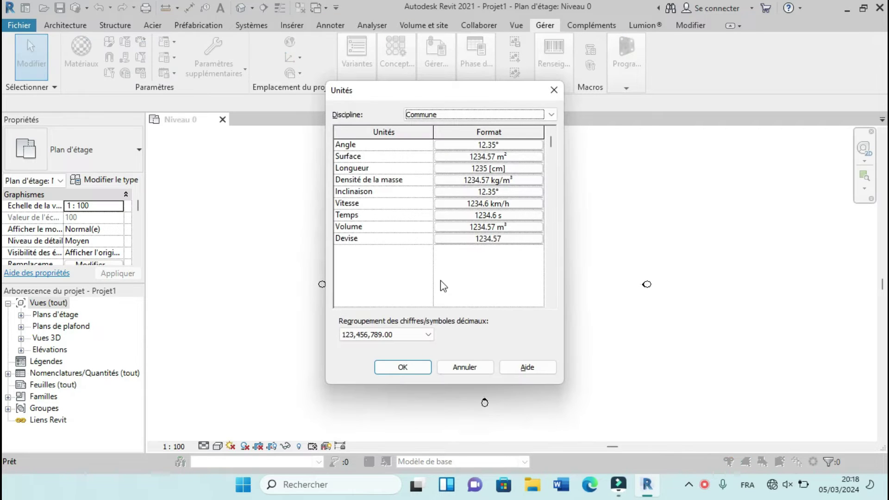
left_click(416, 368)
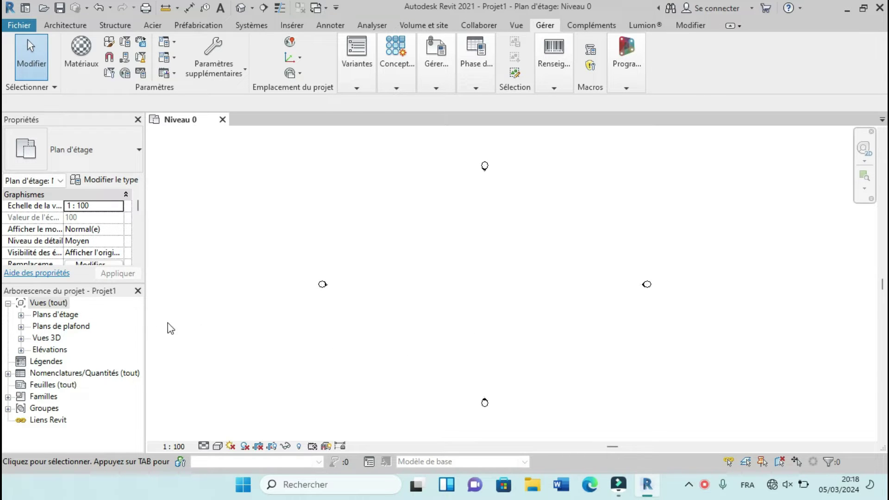
Step: Open the east elevation view (Elévation Est) and examine its levels
double_click(50, 350)
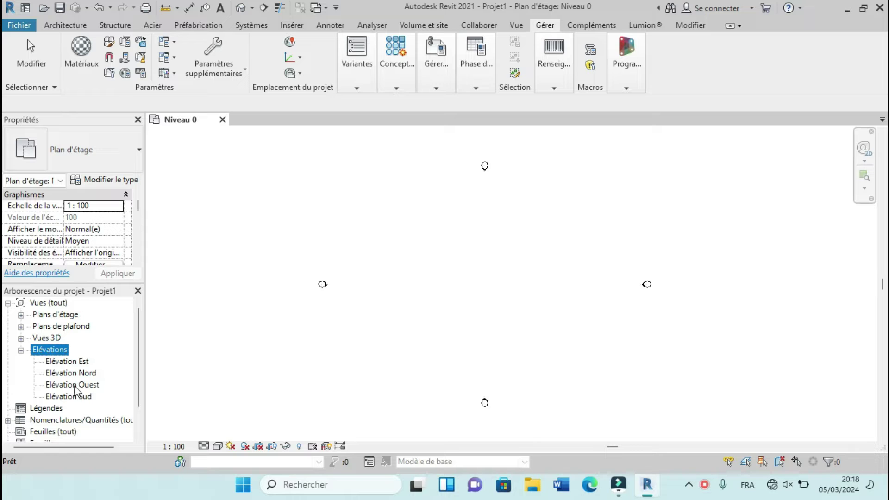
left_click(74, 364)
double_click(74, 365)
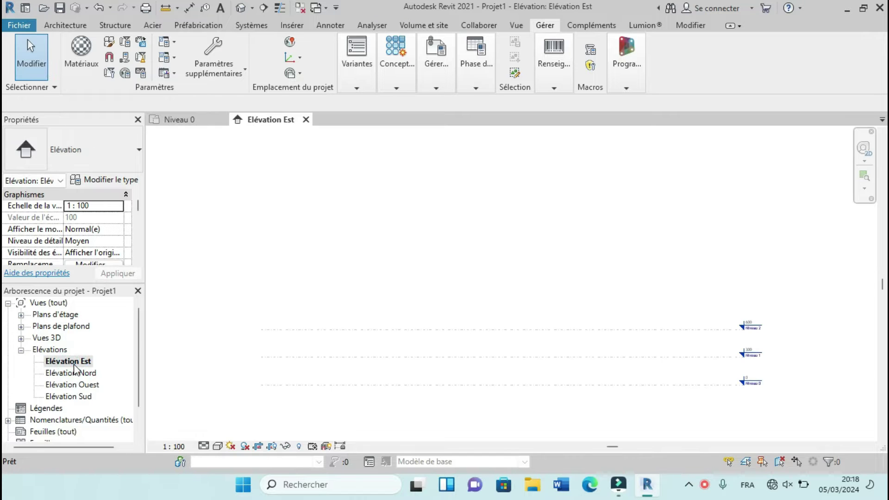
scroll(537, 340, "up", 3)
scroll(551, 333, "up", 2)
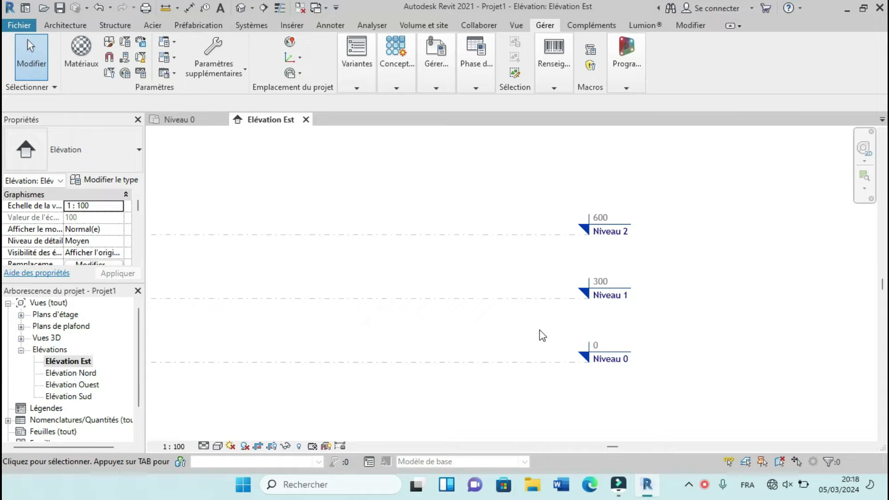
scroll(642, 332, "down", 2)
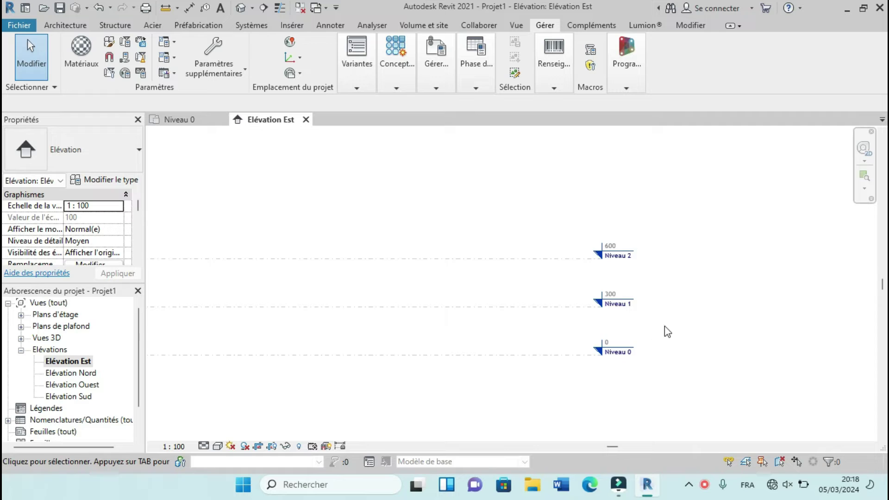
scroll(666, 332, "down", 2)
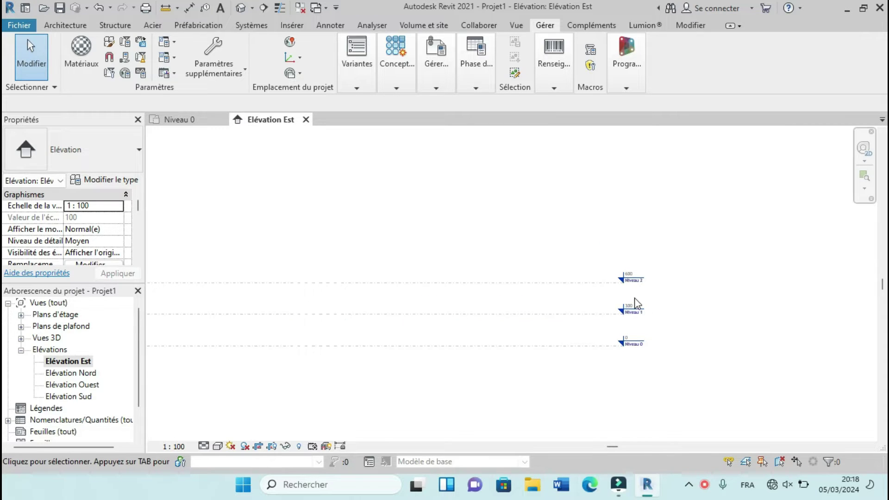
scroll(637, 302, "up", 2)
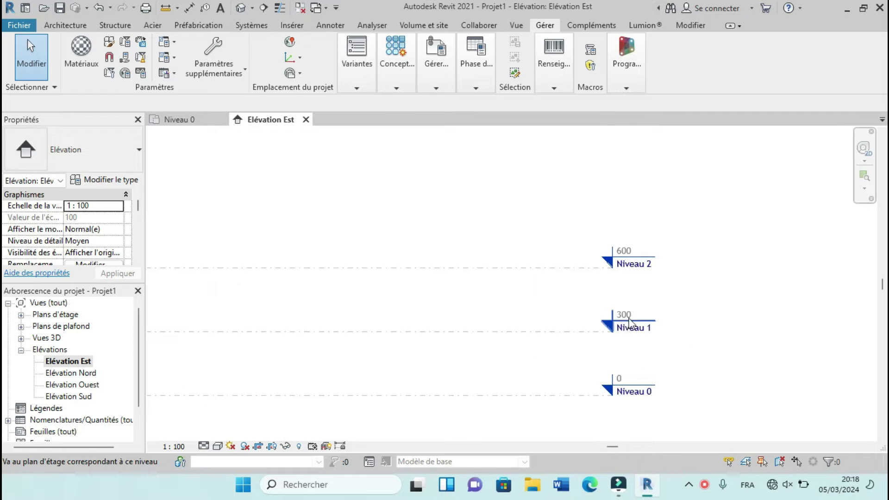
scroll(629, 319, "down", 1)
scroll(628, 320, "down", 1)
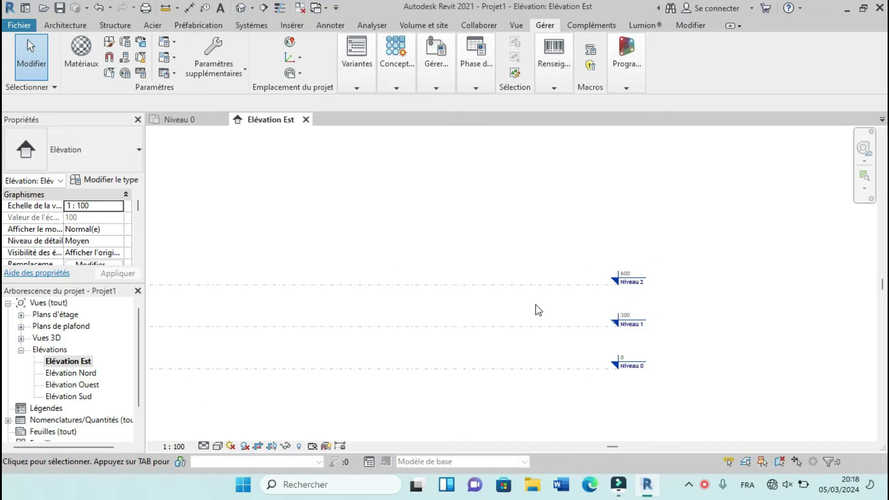
Step: Add two levels above Niveau 2 by picking existing level lines with a 300 cm offset each
left_click(66, 26)
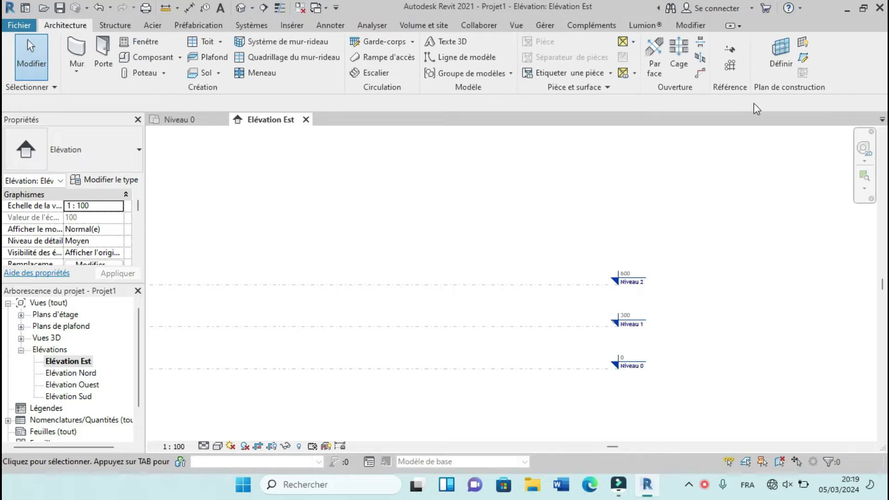
left_click(733, 53)
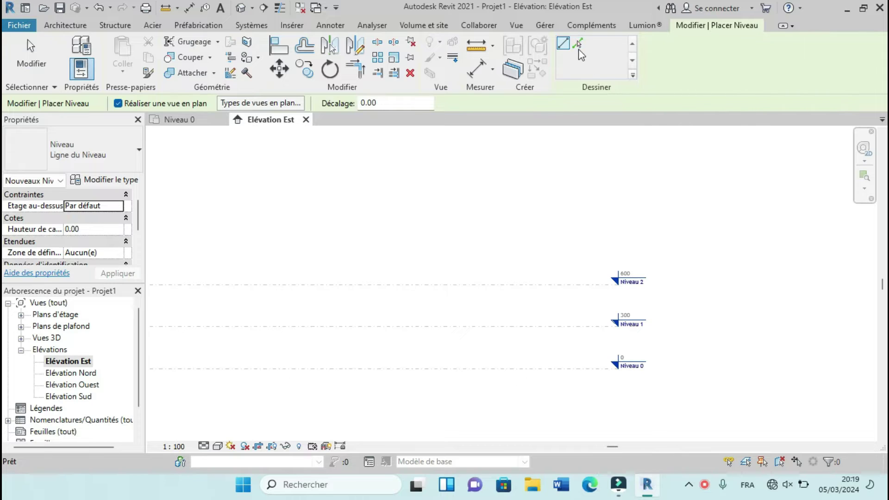
left_click(577, 43)
left_click(388, 103)
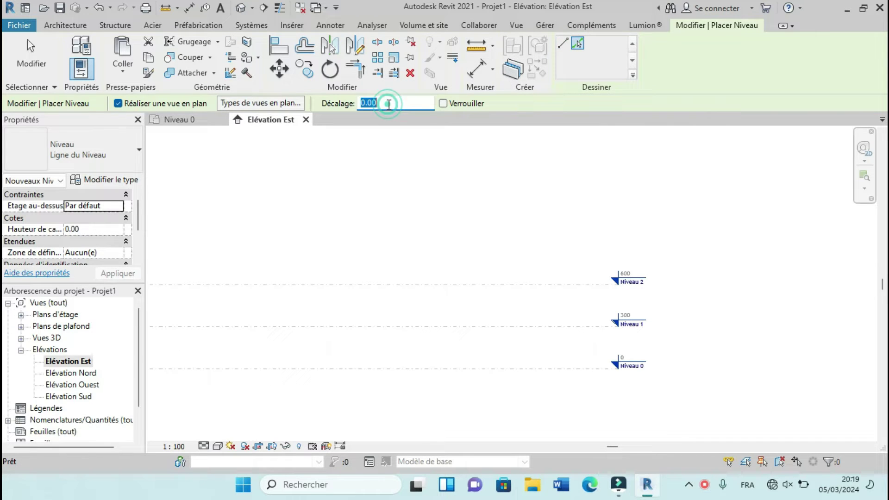
type("300")
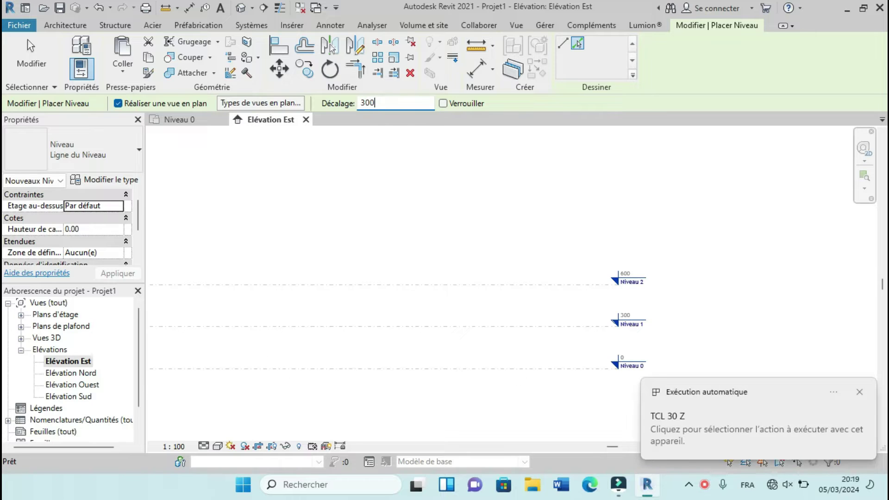
key("Return")
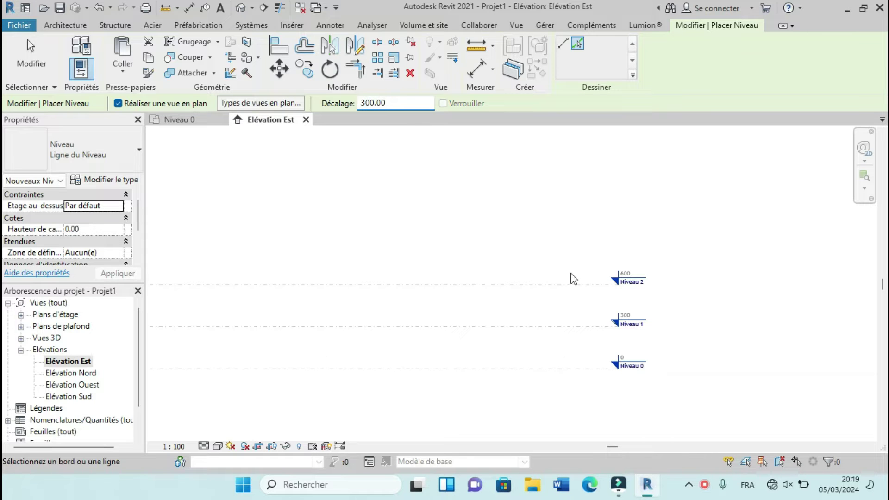
left_click(572, 285)
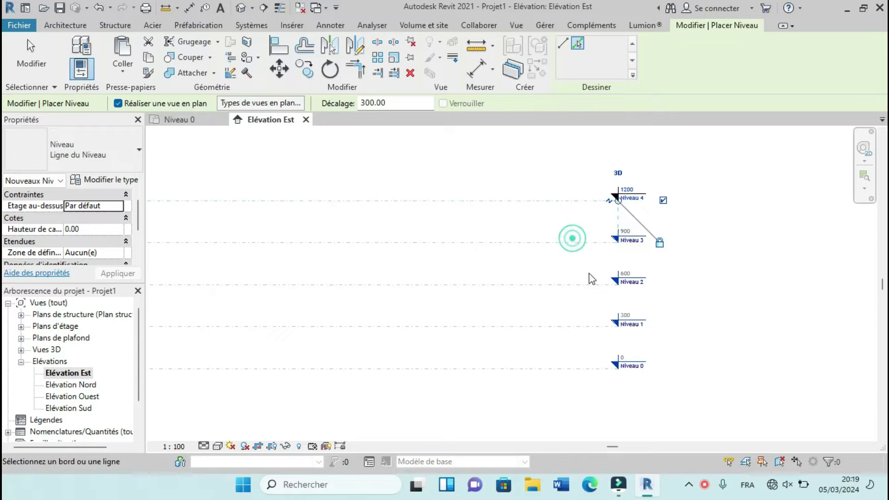
left_click(572, 241)
scroll(584, 264, "down", 1)
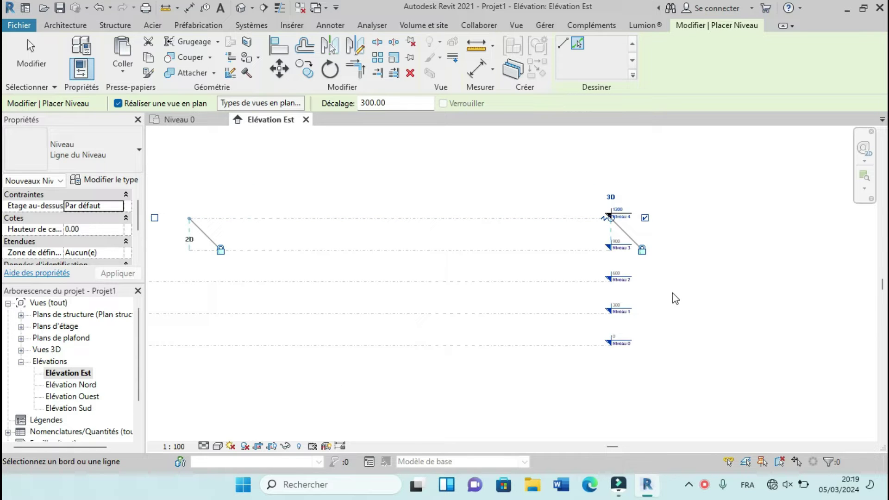
scroll(672, 293, "down", 1)
scroll(574, 240, "up", 1)
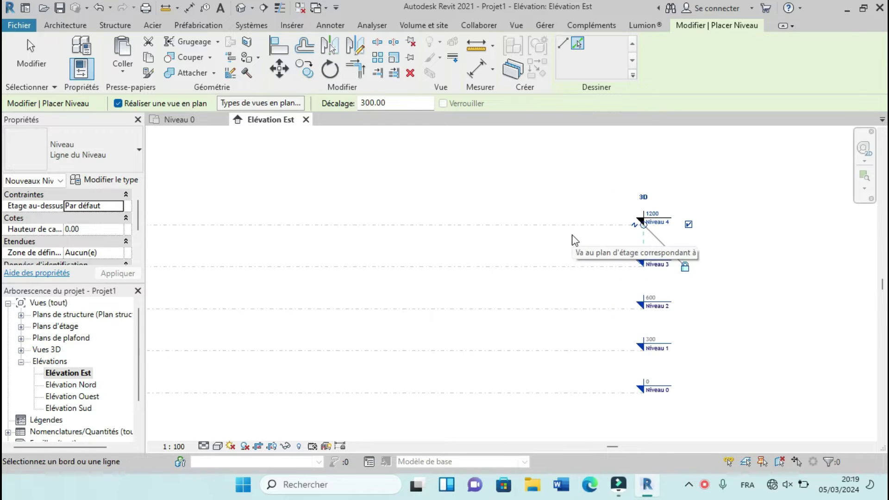
key("Escape")
key("Escape")
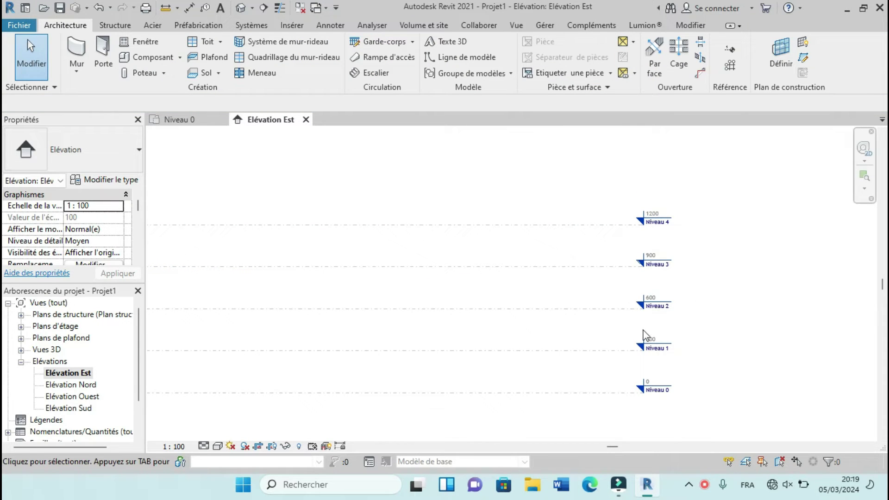
Step: Undo the two levels added above Niveau 2
key("ctrl+z")
key("ctrl+z")
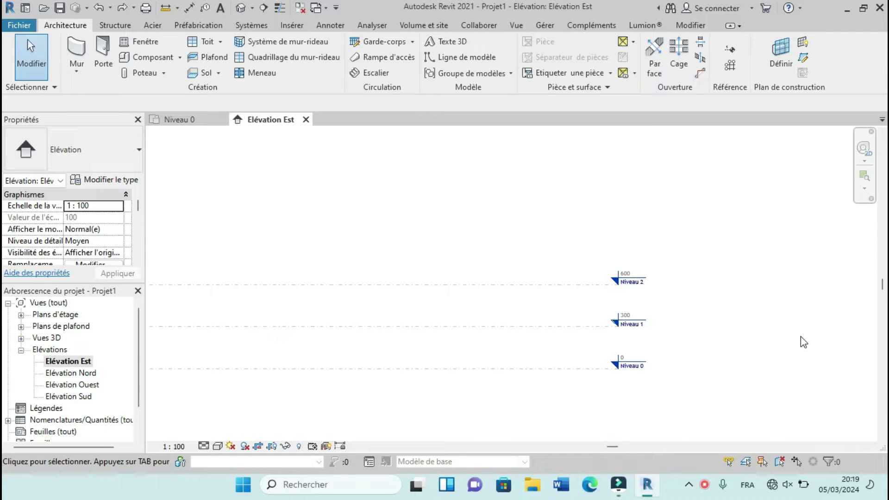
Step: Examine the three levels and their height labels in the east elevation
scroll(616, 268, "down", 2)
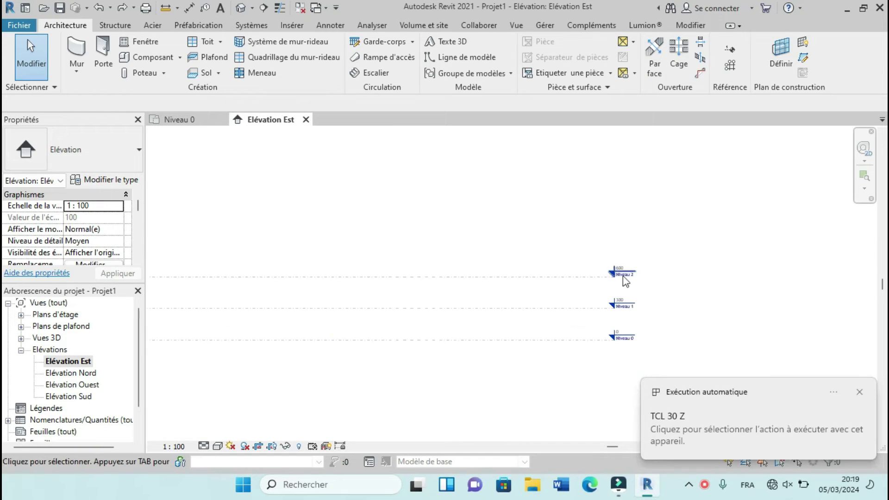
scroll(610, 331, "up", 3)
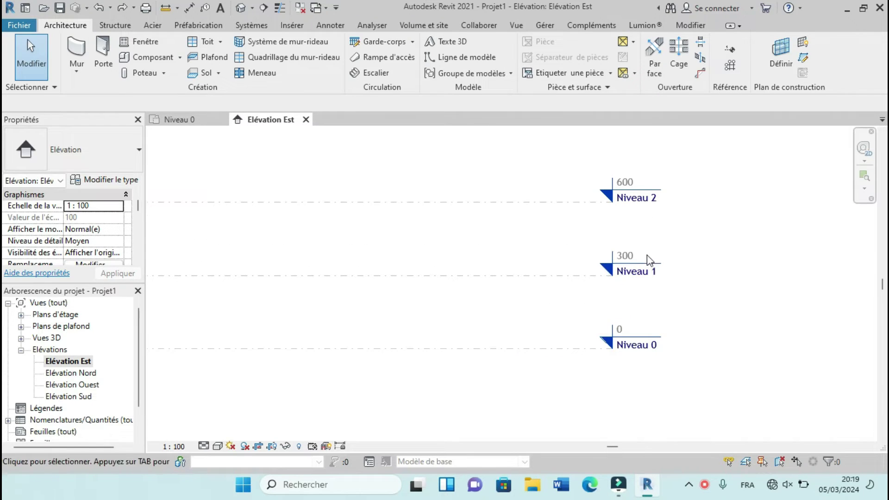
scroll(666, 306, "down", 2)
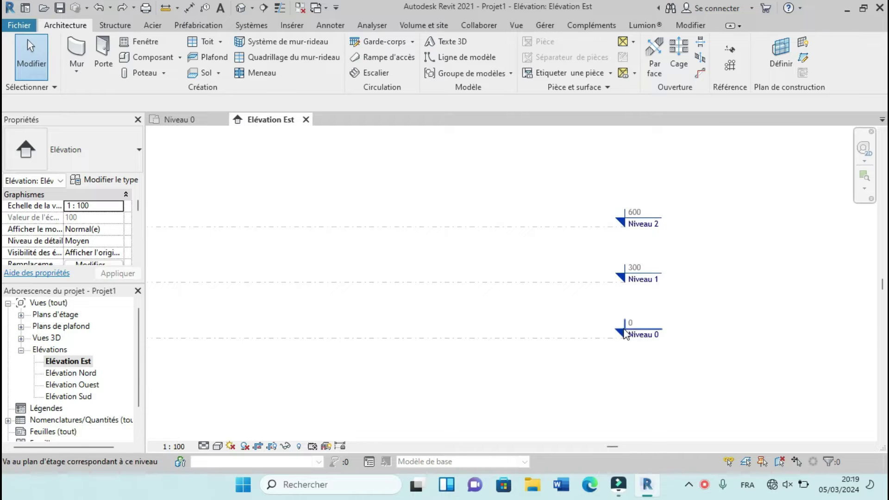
scroll(641, 330, "up", 2)
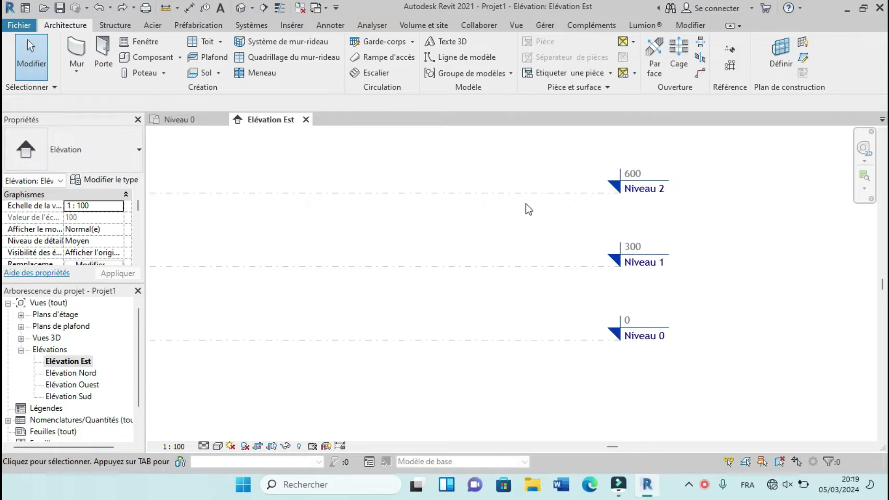
scroll(646, 315, "down", 1)
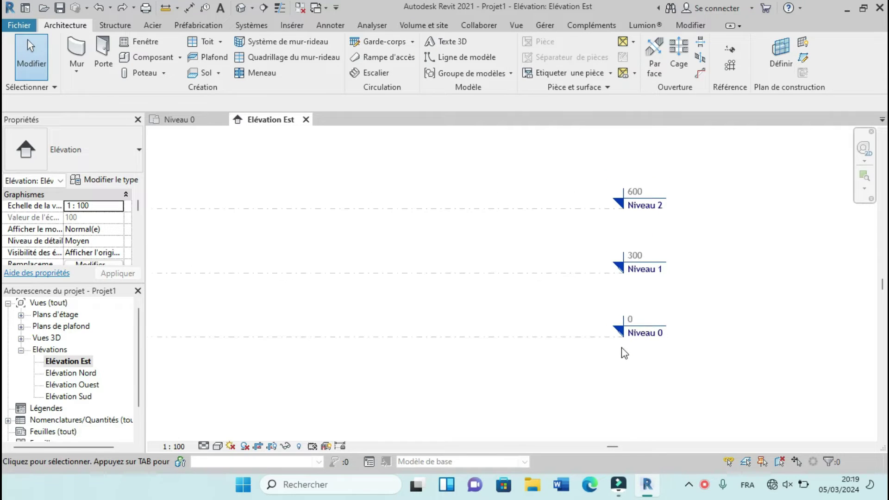
scroll(623, 348, "up", 2)
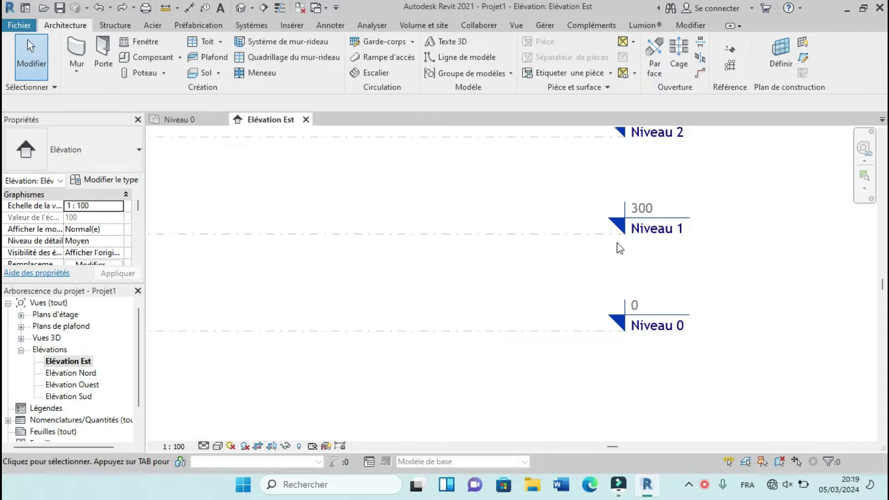
scroll(678, 316, "down", 2)
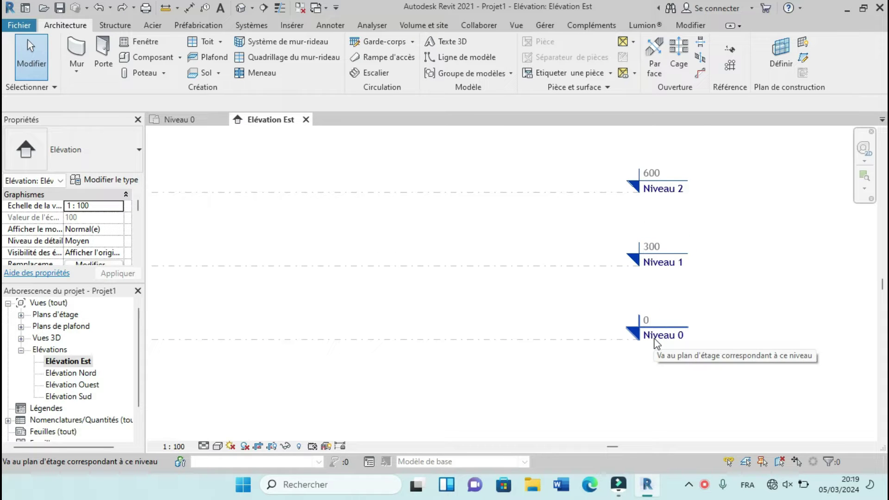
scroll(665, 341, "down", 1)
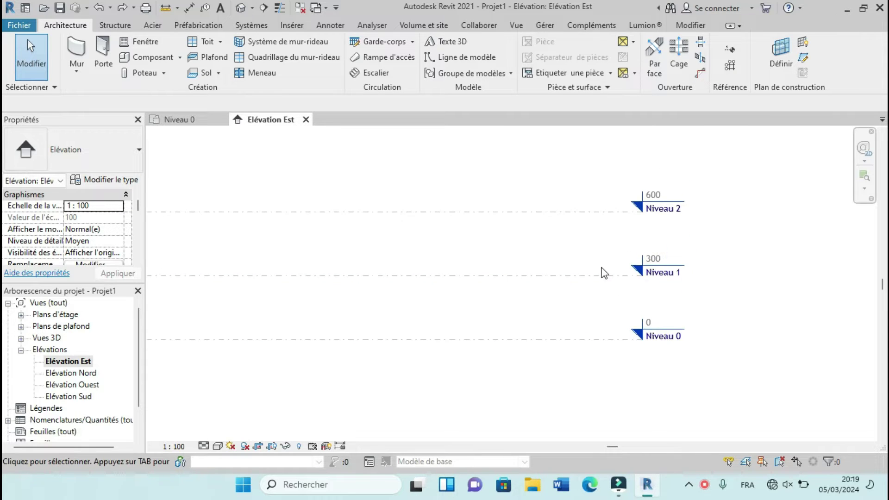
scroll(647, 252, "up", 2)
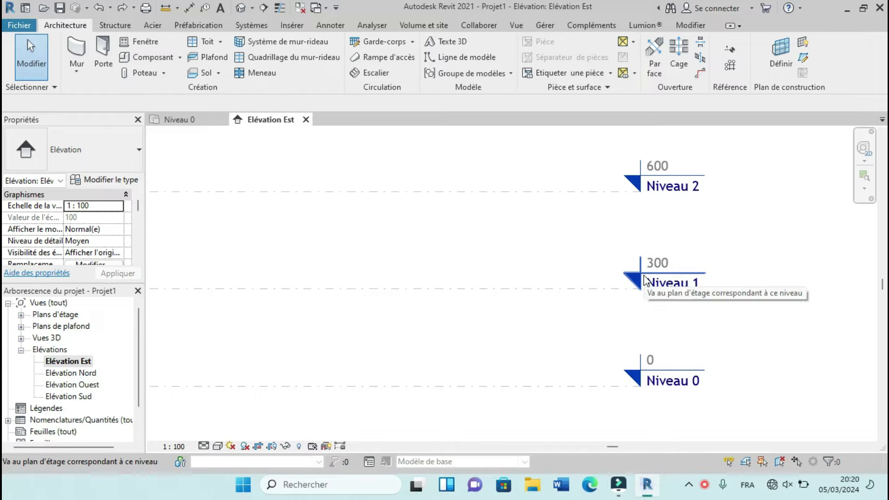
scroll(672, 343, "down", 2)
scroll(666, 318, "up", 2)
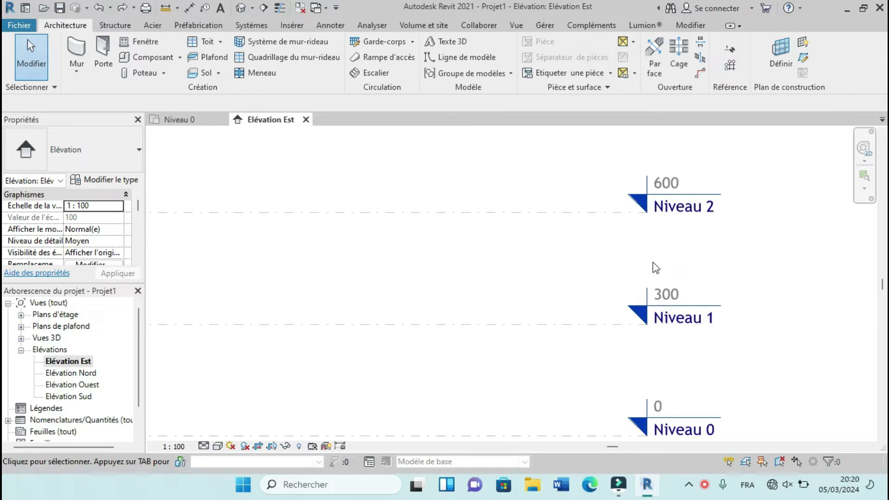
Step: Set the elevation of Niveau 1 to 320 cm
left_click(674, 296)
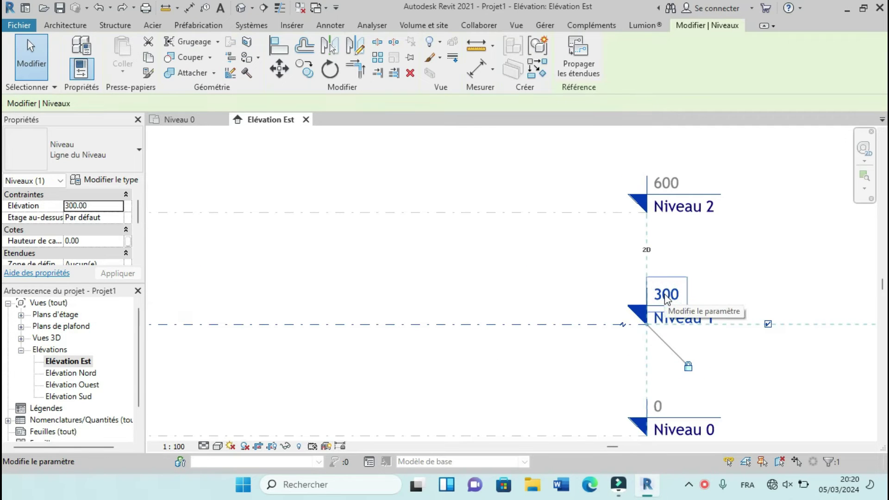
left_click(671, 295)
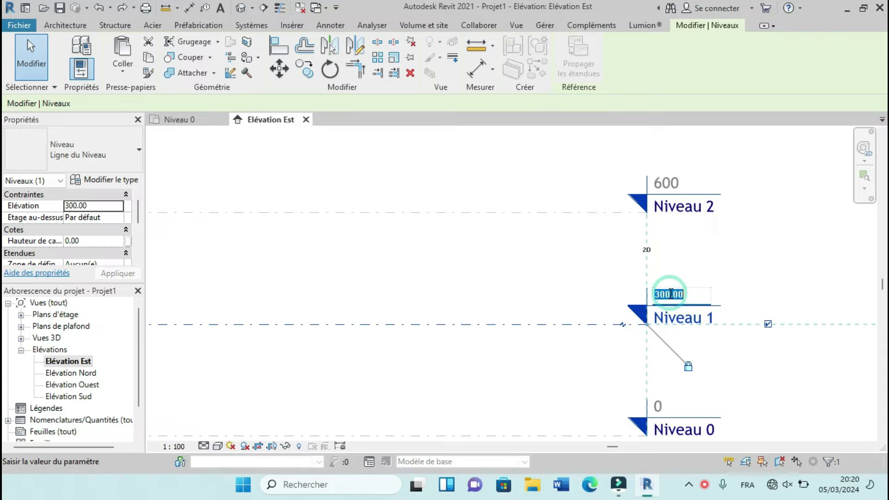
type("320")
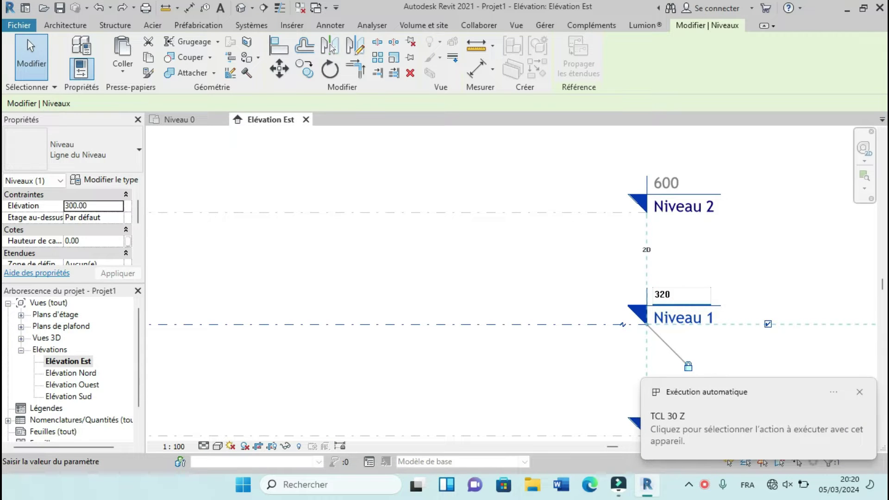
key("Return")
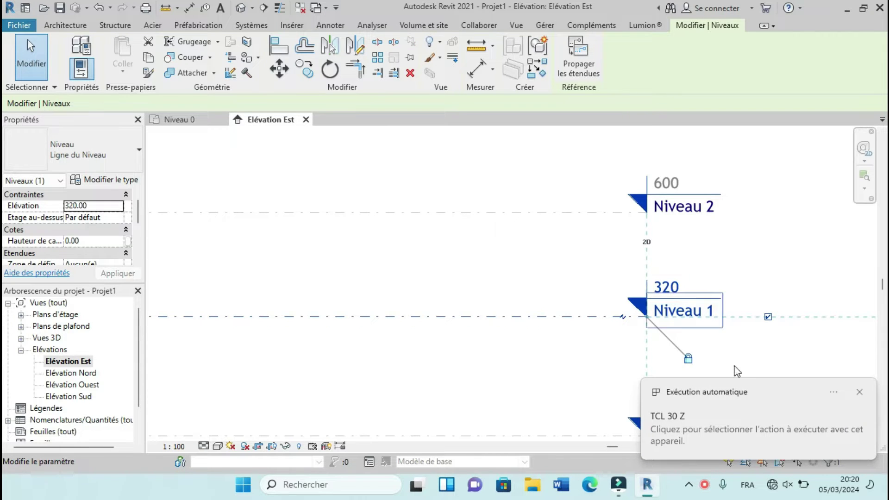
Step: Rename level Niveau 0 to RDC and accept renaming its corresponding views
scroll(504, 256, "down", 2)
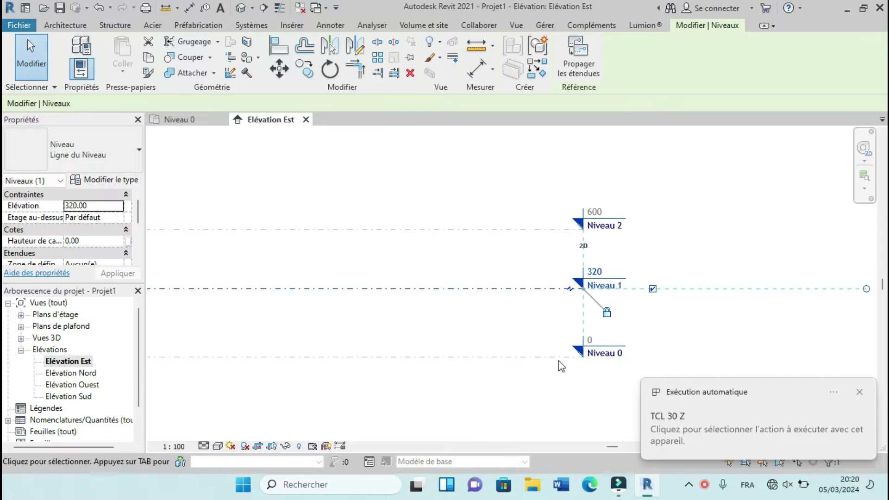
scroll(563, 365, "up", 2)
scroll(593, 327, "down", 1)
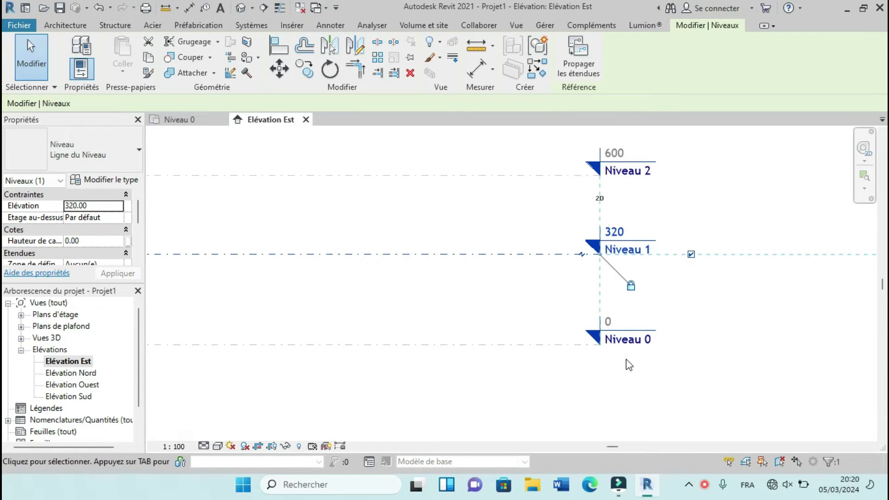
scroll(626, 363, "up", 2)
scroll(625, 342, "up", 2)
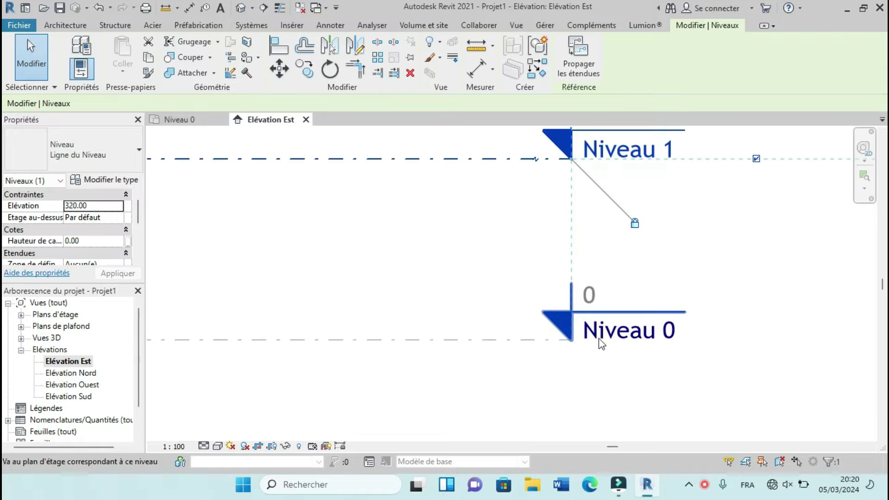
scroll(619, 357, "down", 3)
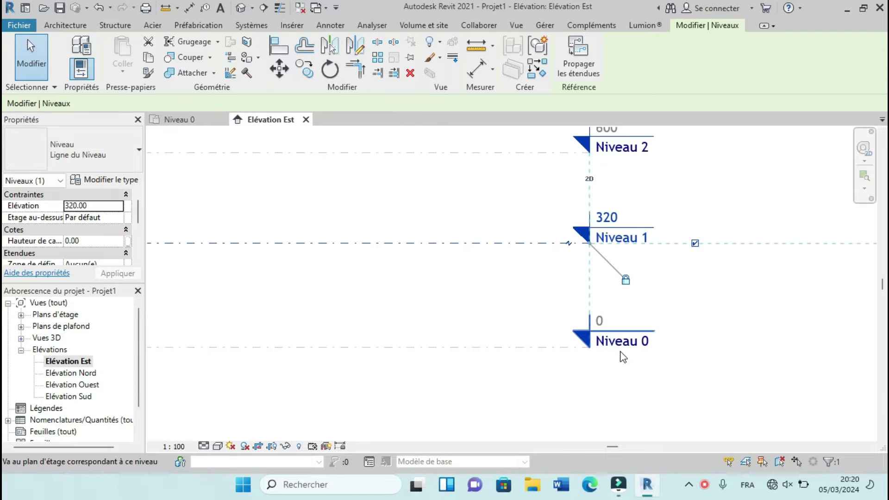
scroll(623, 358, "up", 3)
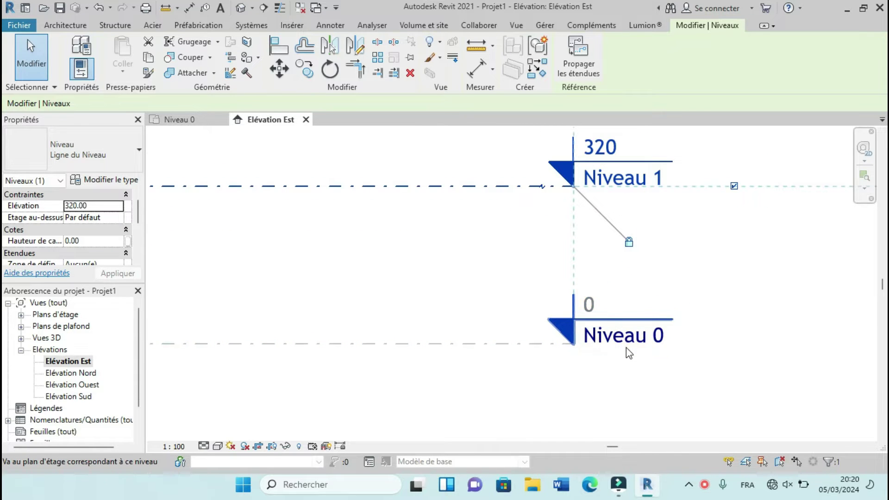
left_click(625, 342)
left_click(633, 337)
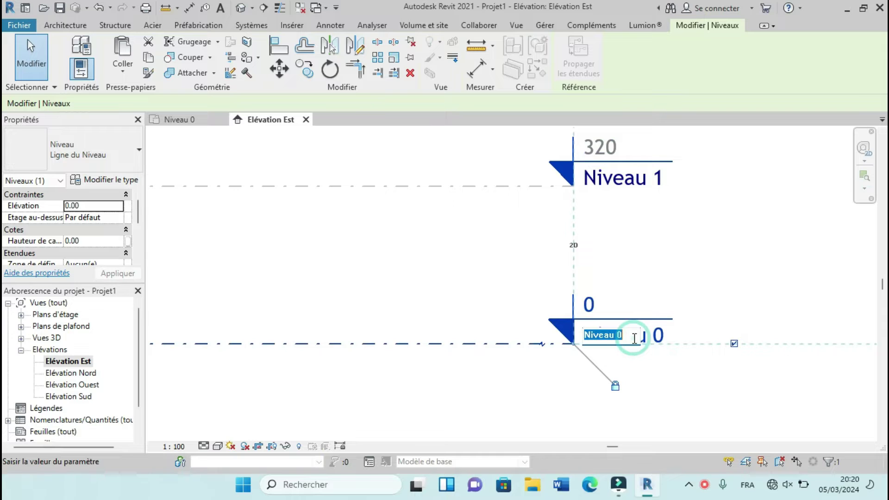
type("r")
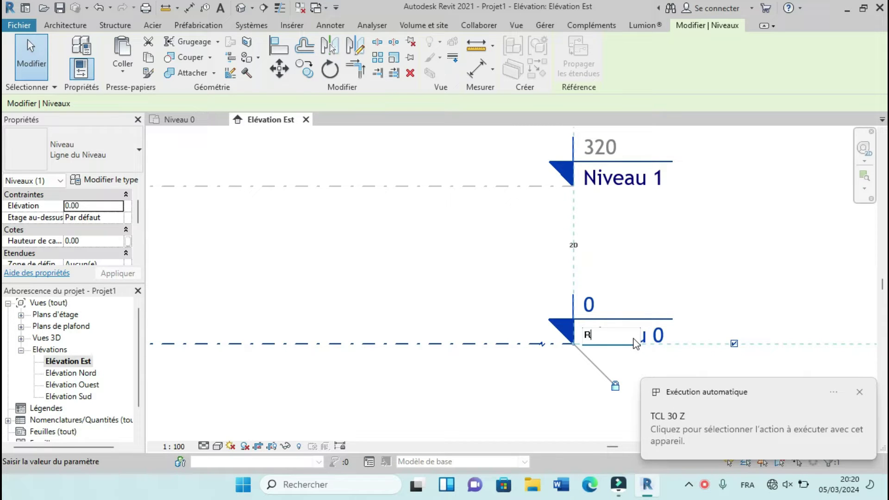
left_click(671, 245)
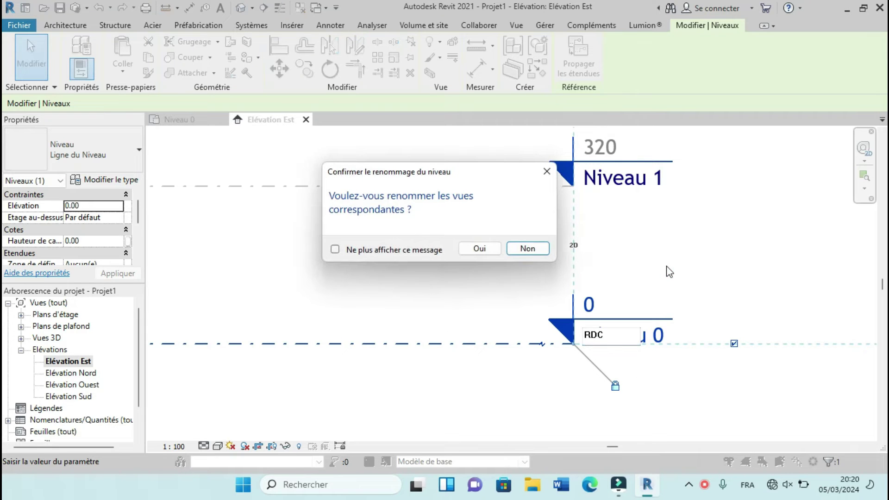
left_click(480, 249)
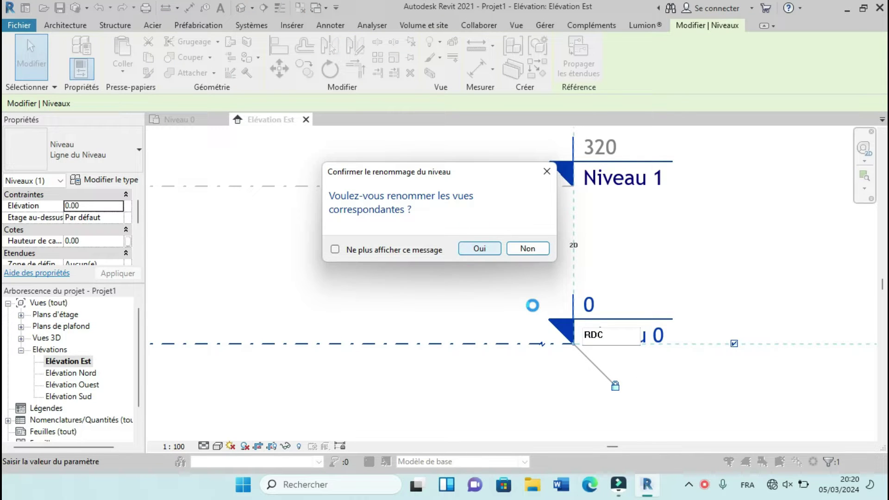
scroll(536, 355, "down", 2)
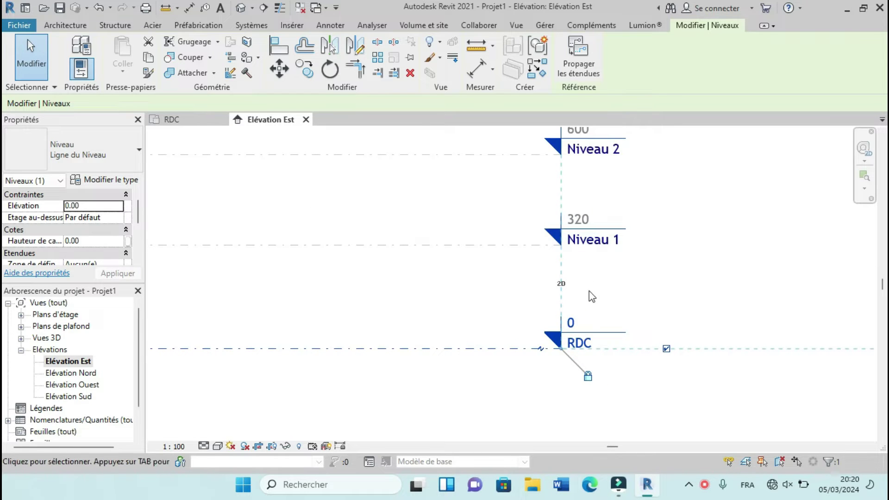
Step: Undo the renaming of the lowest level and its views, and look over the levels in the east elevation
scroll(627, 334, "down", 2)
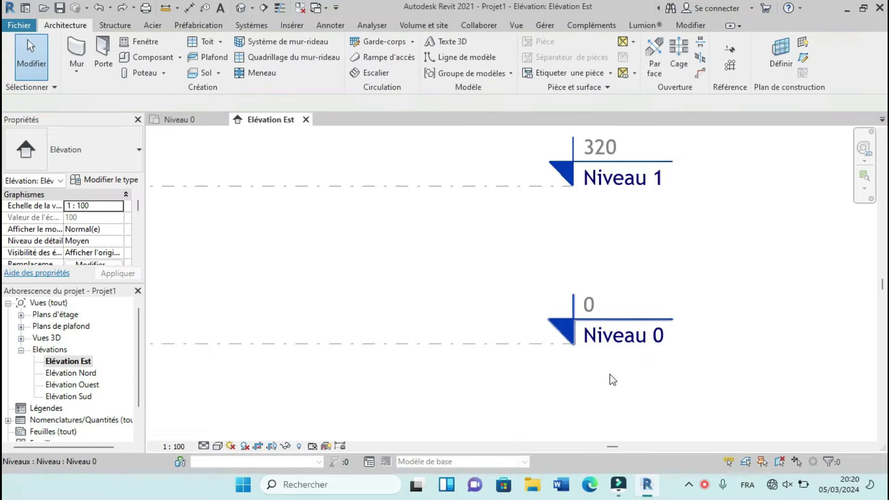
scroll(609, 374, "down", 2)
scroll(631, 363, "up", 1)
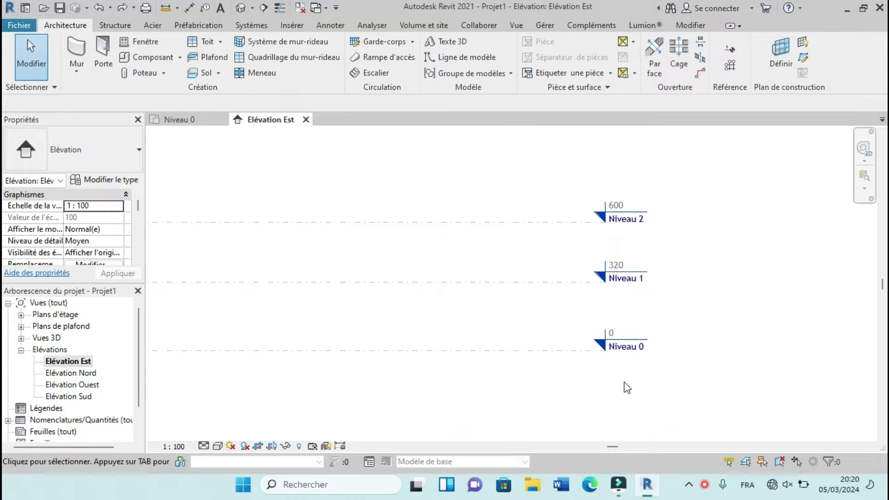
scroll(662, 363, "down", 2)
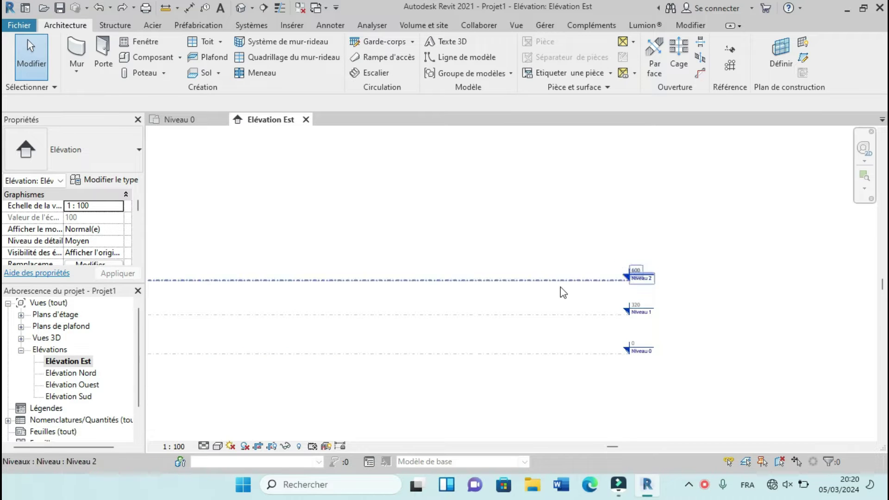
scroll(570, 356, "up", 1)
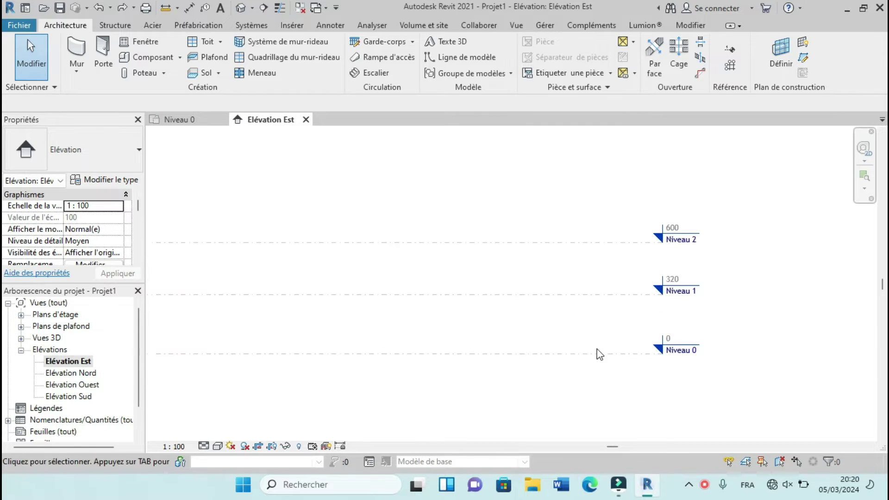
scroll(597, 353, "down", 1)
scroll(658, 359, "up", 2)
scroll(660, 360, "down", 1)
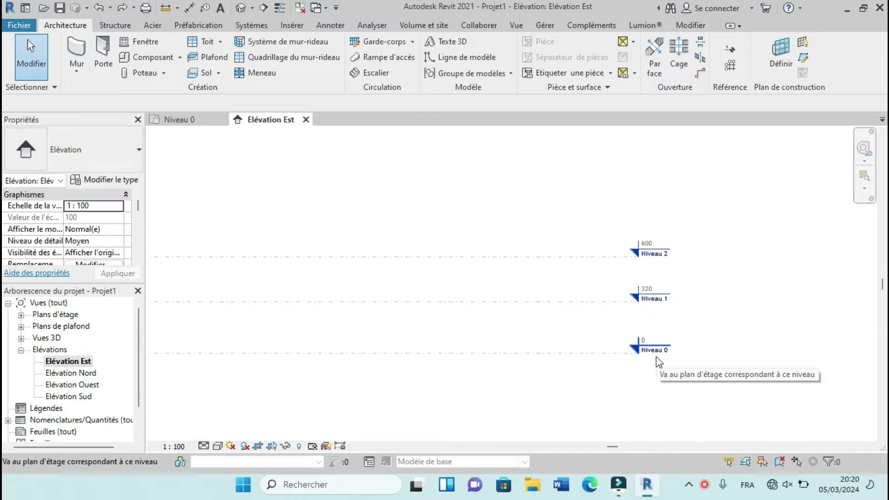
Step: Expand the floor plans in the project browser and open the Niveau 0 plan view
left_click(162, 302)
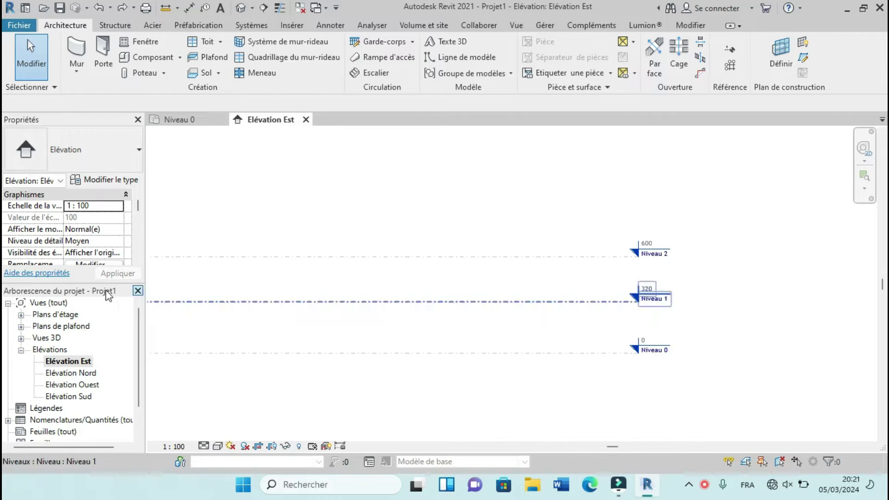
double_click(68, 317)
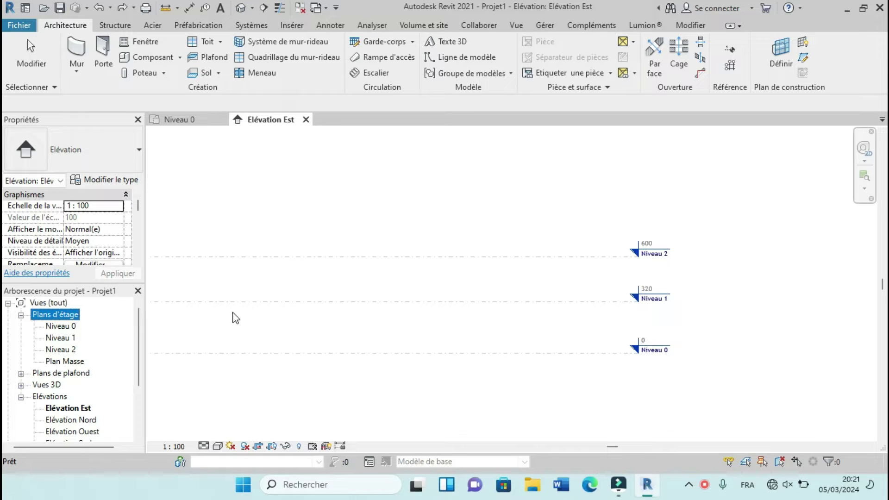
double_click(61, 327)
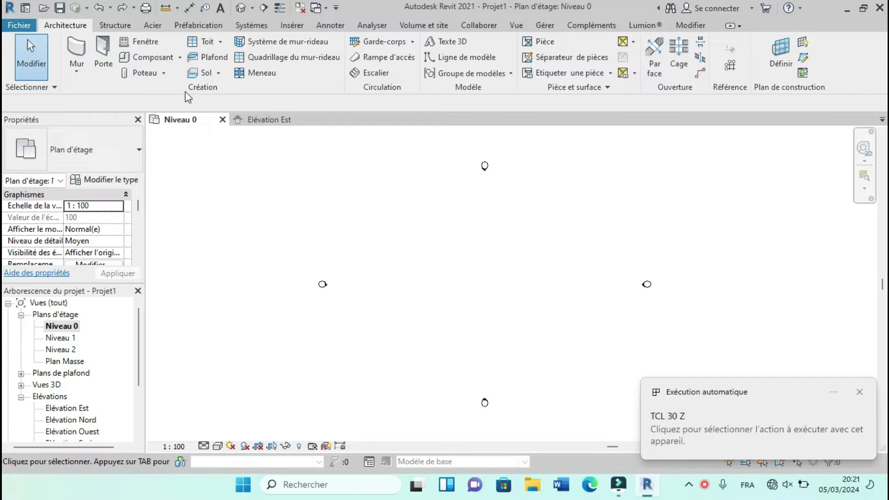
Step: Start an architectural floor boundary with the Line tool and duplicate the concrete slab type as "sol naturel"
left_click(218, 73)
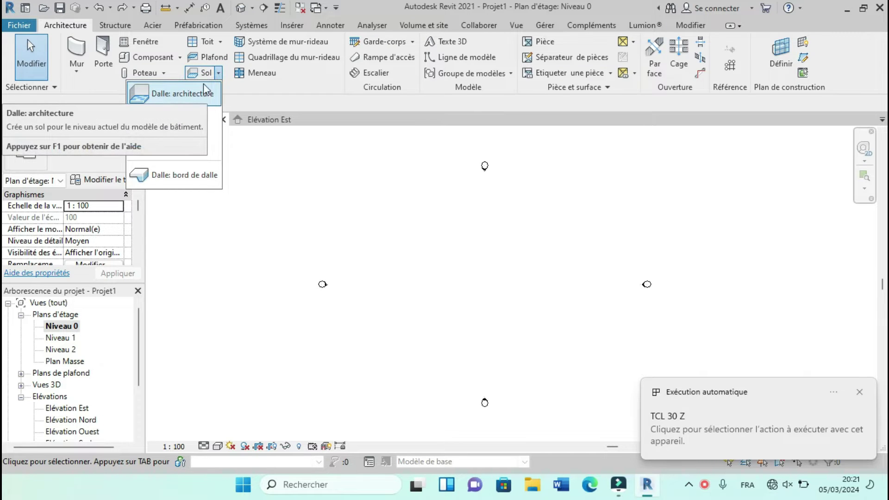
left_click(214, 94)
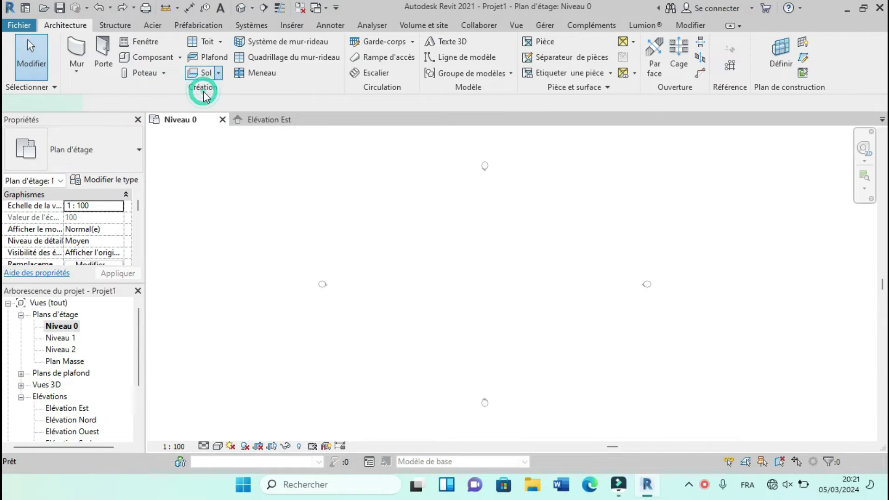
scroll(470, 240, "up", 3)
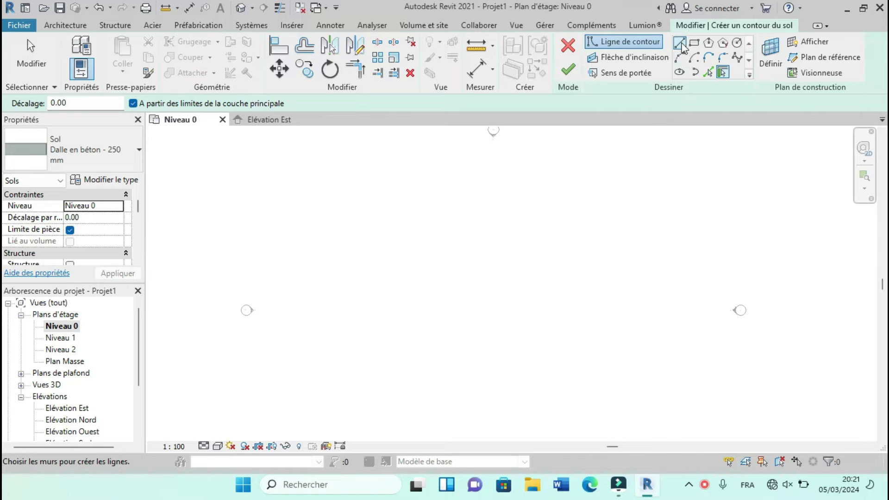
left_click(681, 44)
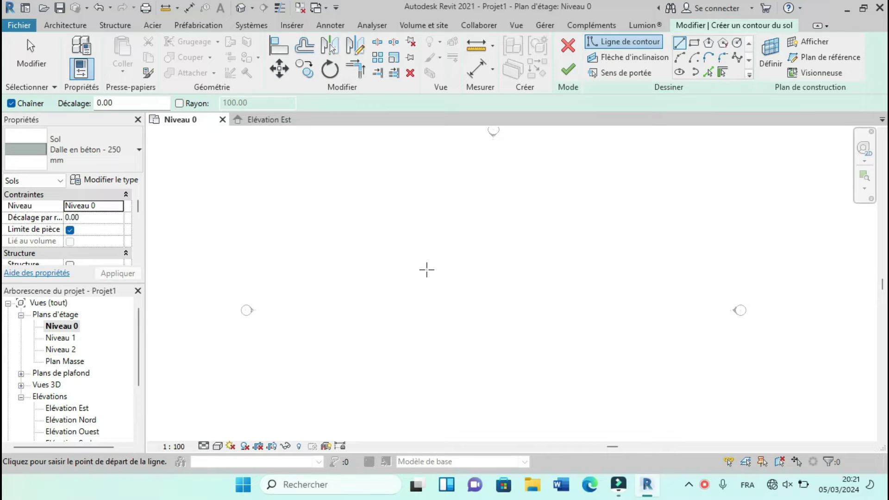
scroll(434, 319, "down", 1)
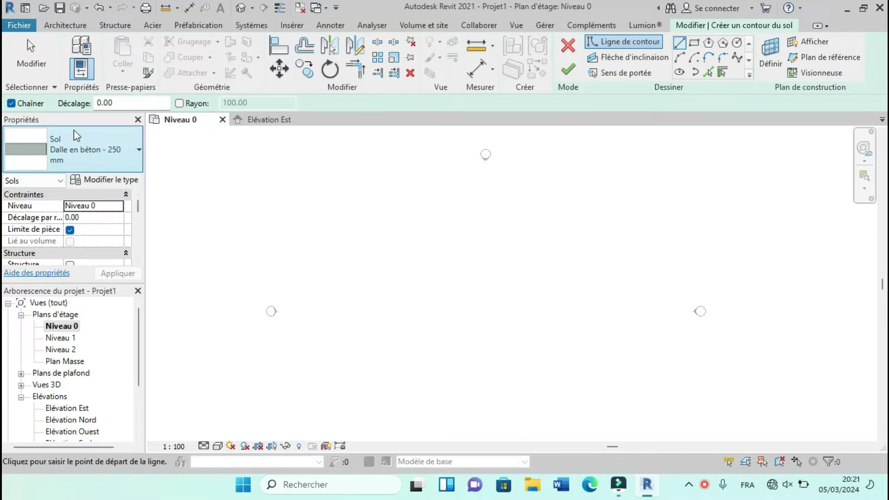
left_click(106, 180)
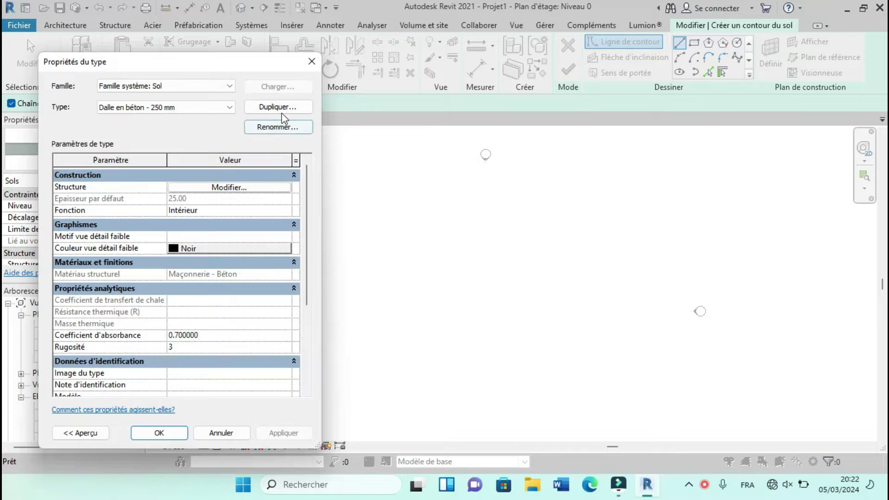
left_click(287, 109)
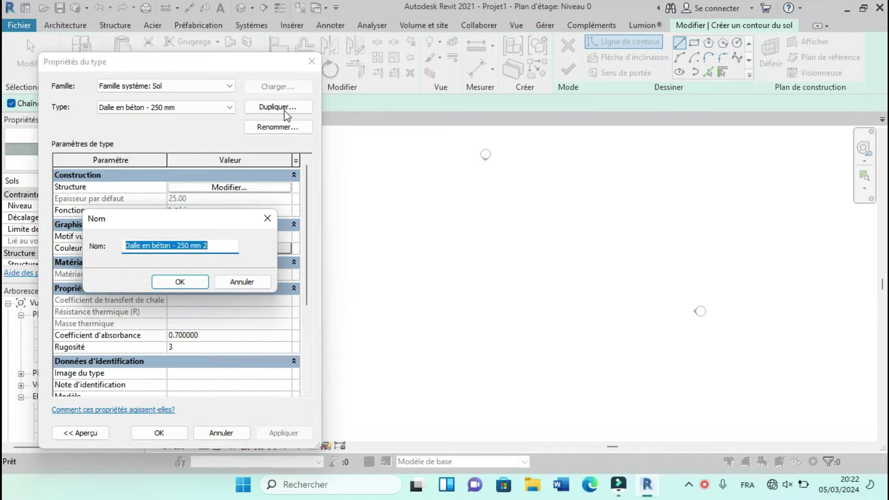
type("sol naturel")
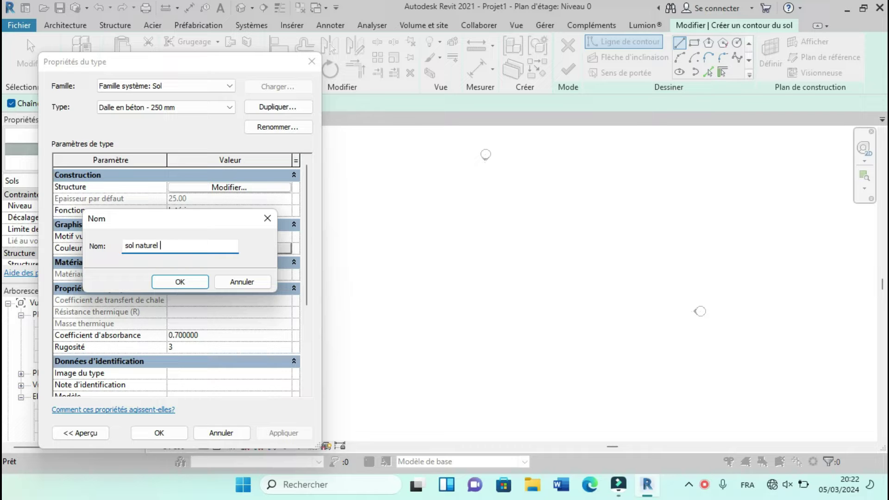
left_click(182, 282)
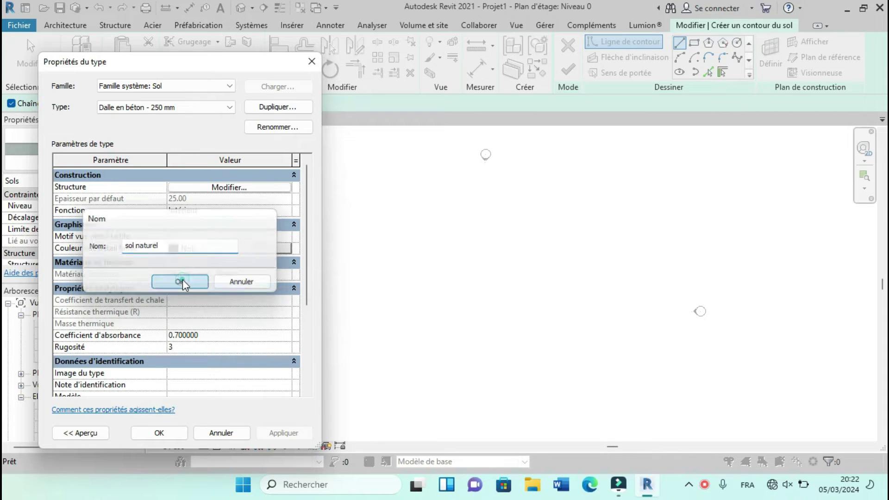
Step: Set the structural layer of the sol naturel floor type to a thickness of 10 cm and accept the type properties
left_click(229, 187)
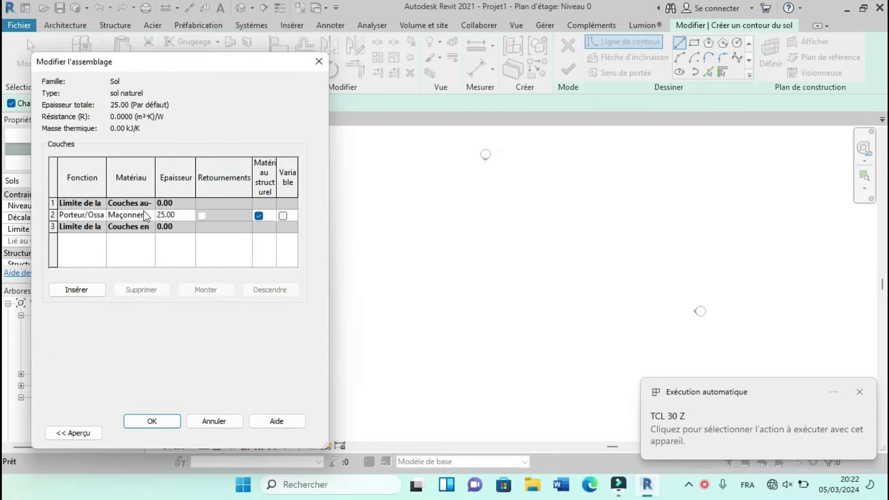
left_click(184, 216)
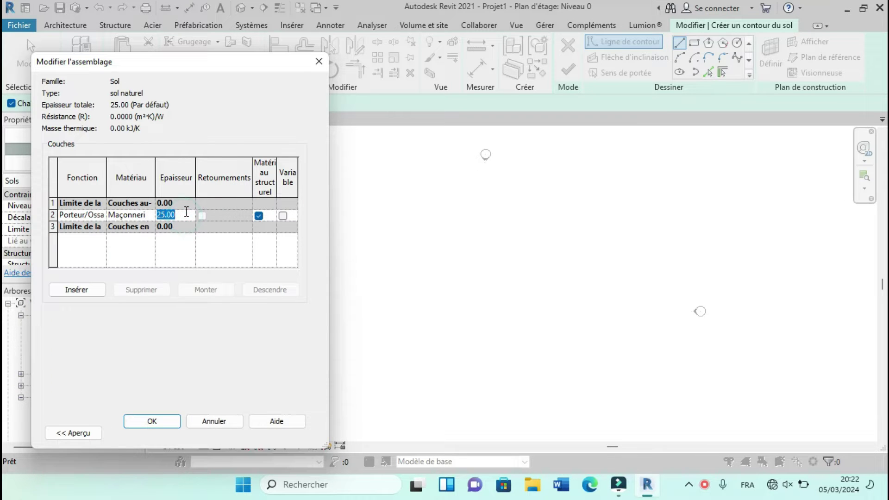
type("10")
left_click(157, 421)
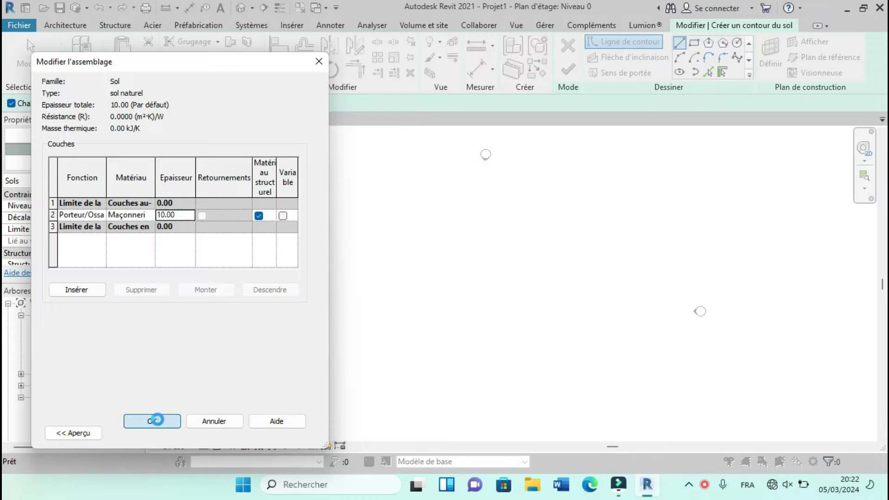
left_click(154, 435)
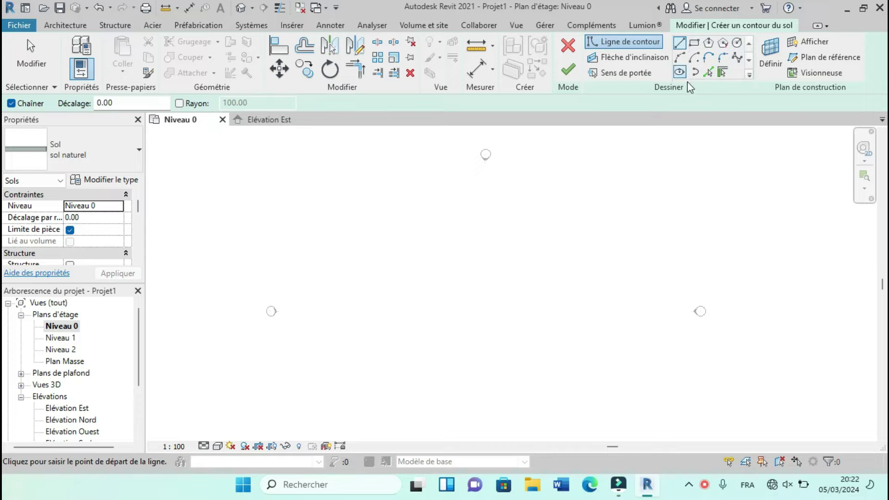
Step: Sketch a closed rectangular floor boundary 1800 cm wide and 2000 cm deep between the elevation markers
left_click(680, 43)
left_click(381, 235)
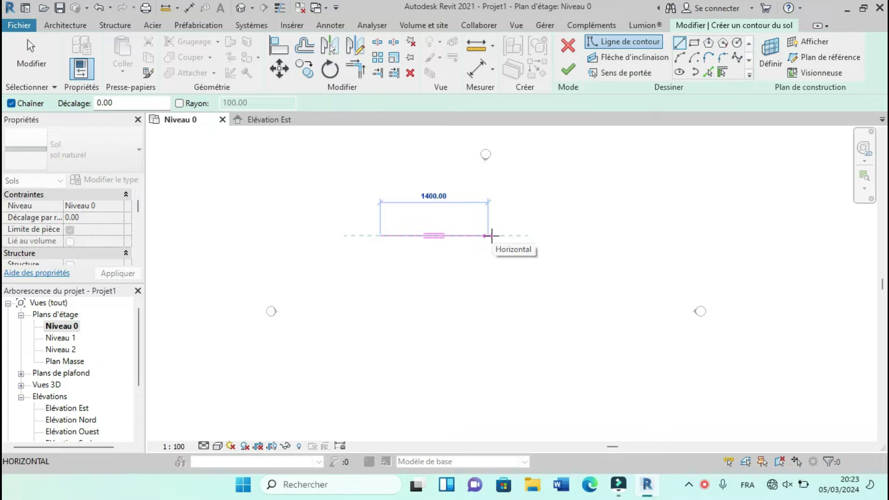
type("1800")
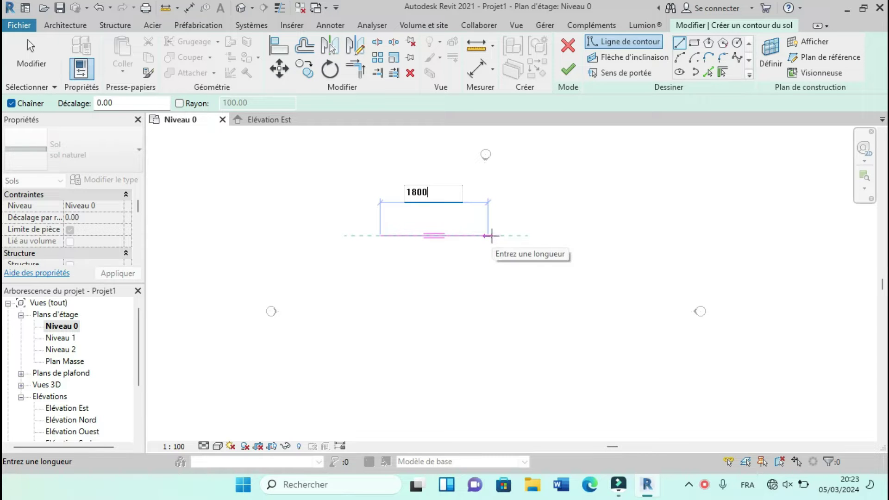
key("Return")
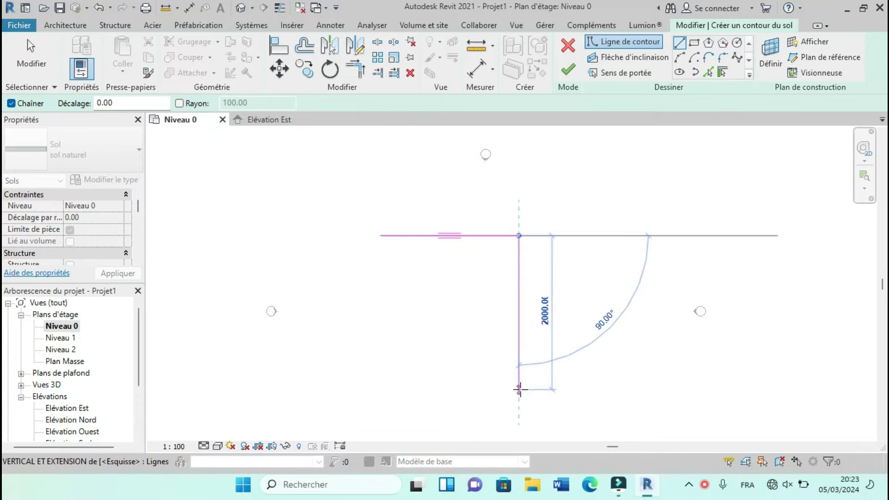
type("2000")
key("Return")
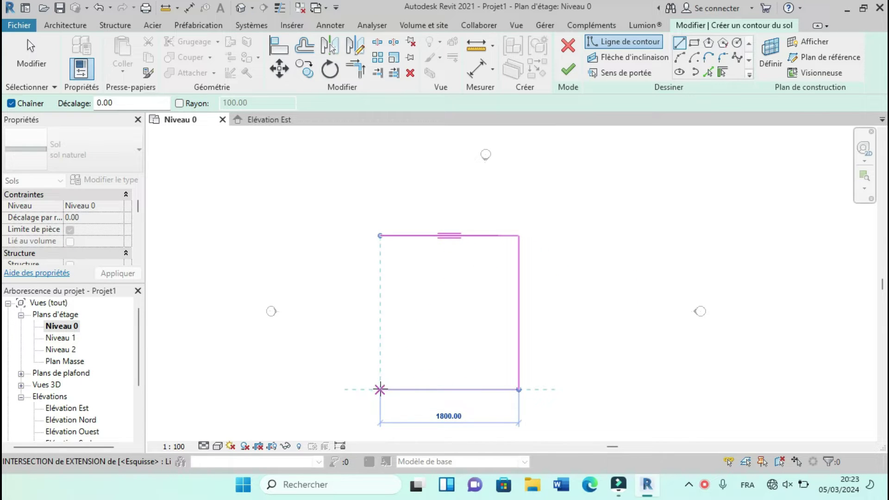
left_click(379, 390)
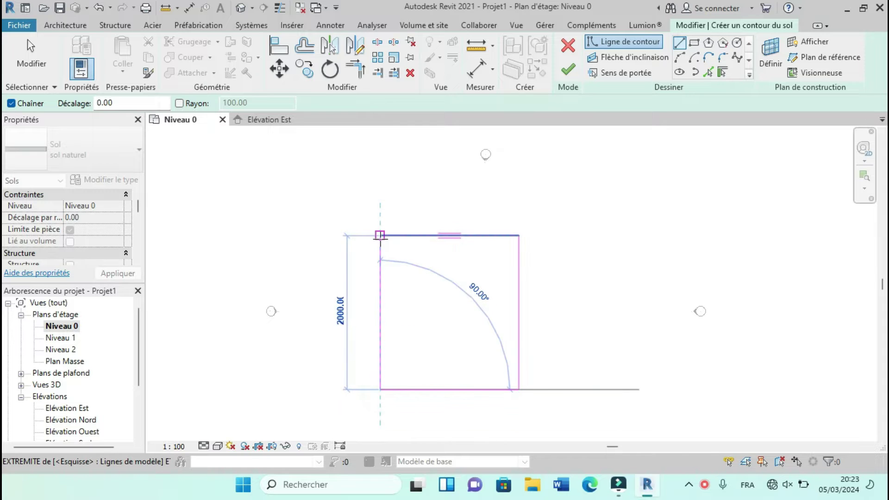
left_click(379, 237)
key("Escape")
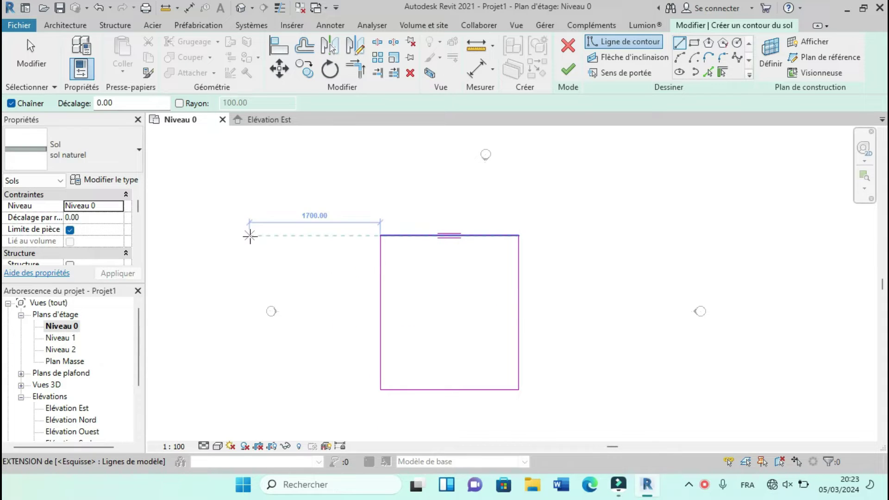
key("Escape")
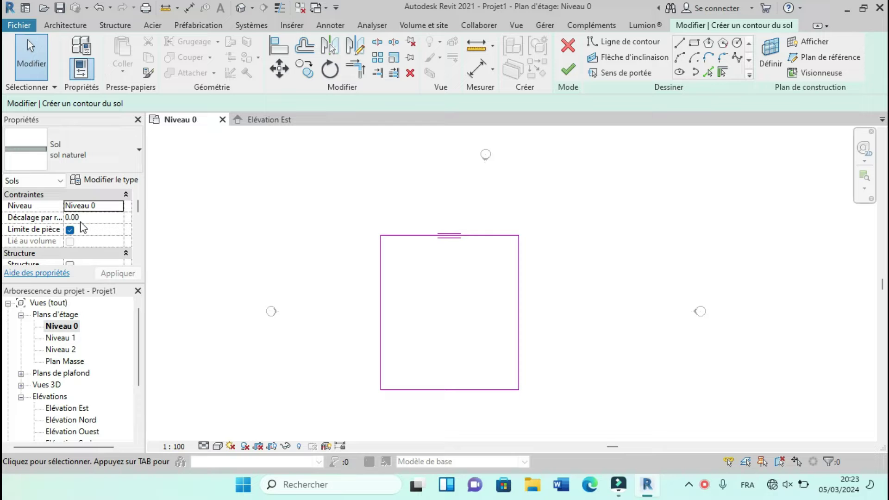
Step: Set the floor's offset from Niveau 0 to -45 cm and finish the boundary sketch
left_click(94, 217)
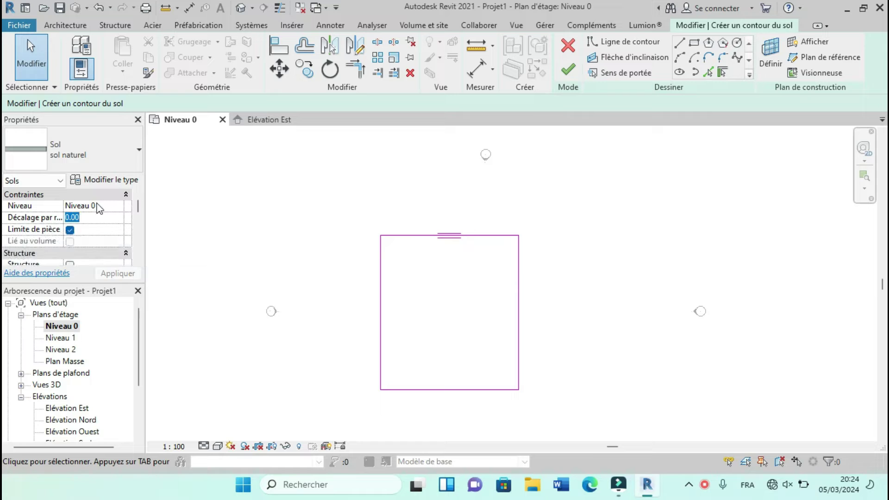
type("-45")
left_click(118, 273)
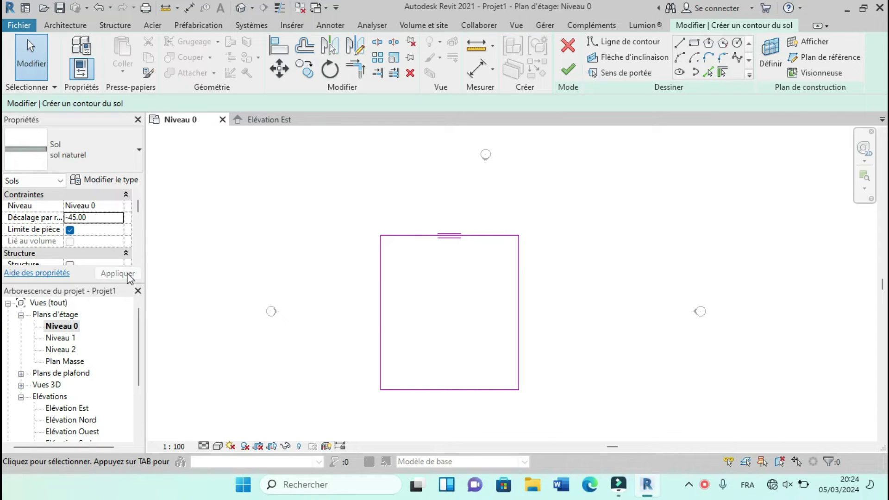
left_click(568, 69)
left_click(570, 192)
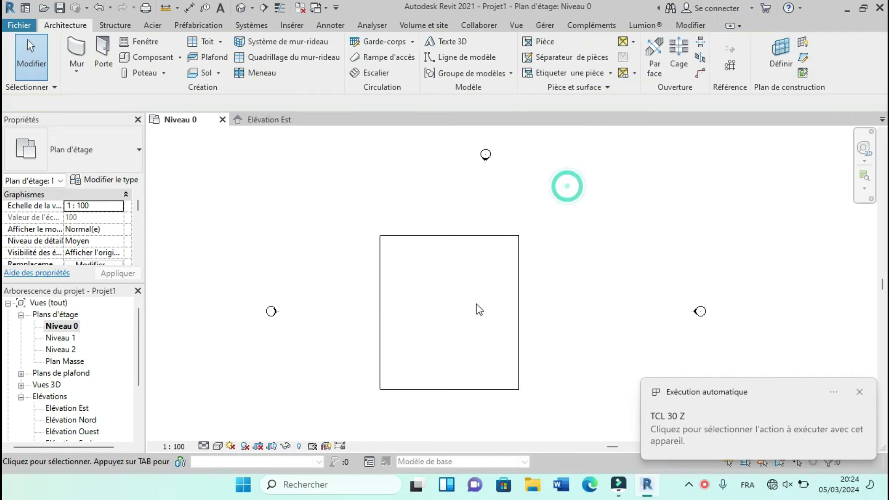
Step: Inspect the new floor in the 3D view and check its position relative to the levels in the east elevation
scroll(401, 243, "down", 3)
left_click(240, 7)
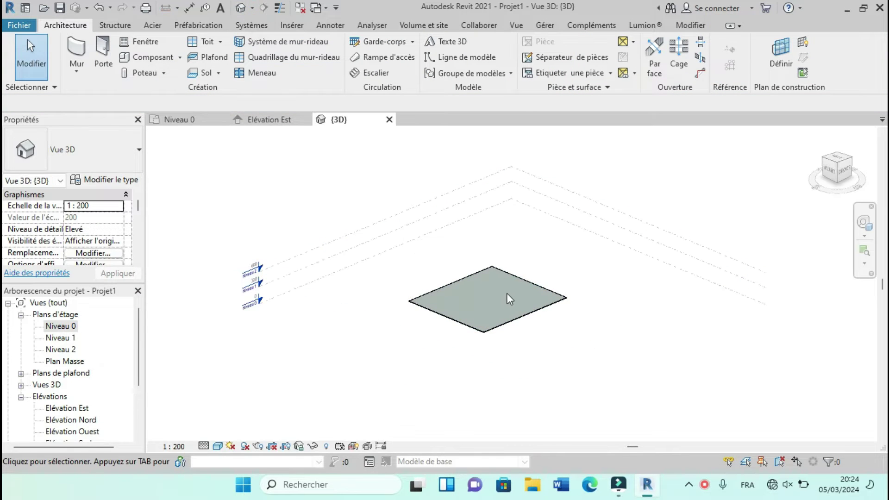
scroll(508, 292, "up", 2)
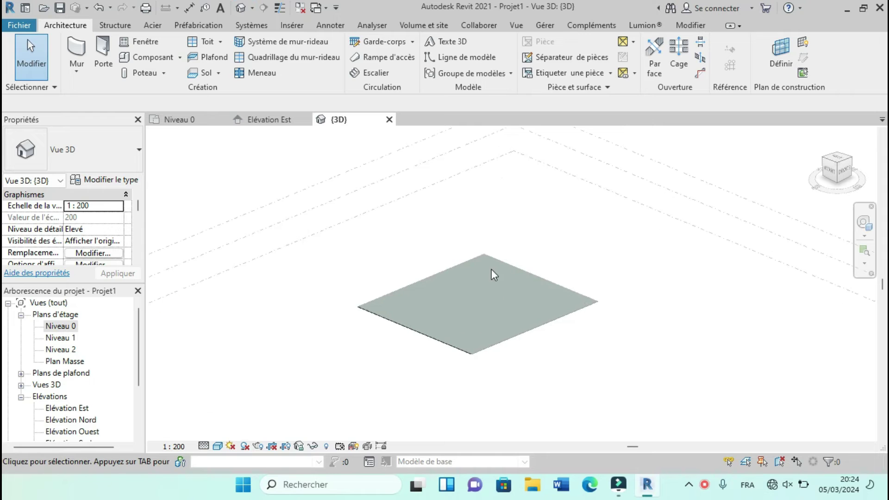
left_click(271, 120)
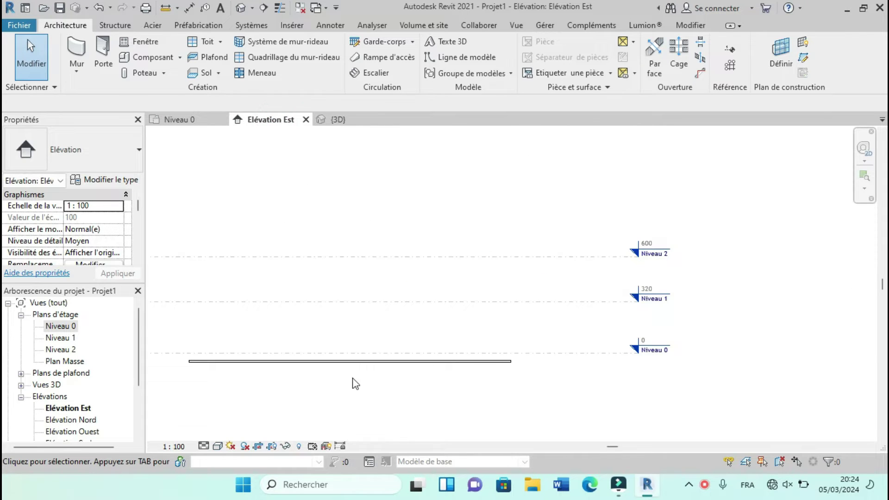
scroll(356, 384, "up", 2)
scroll(383, 341, "down", 1)
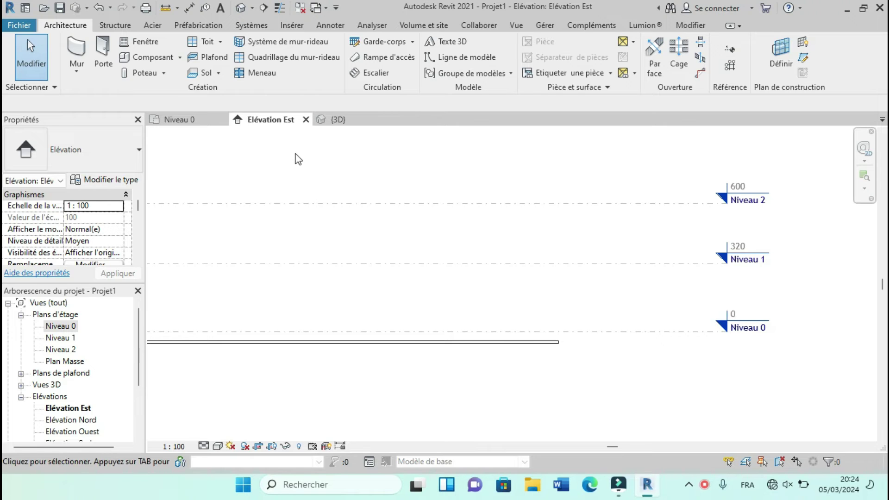
Step: In the Niveau 0 plan, start an architectural wall and duplicate the Générique - Ext. 200 mm type as "mur de 15 cm"
left_click(198, 125)
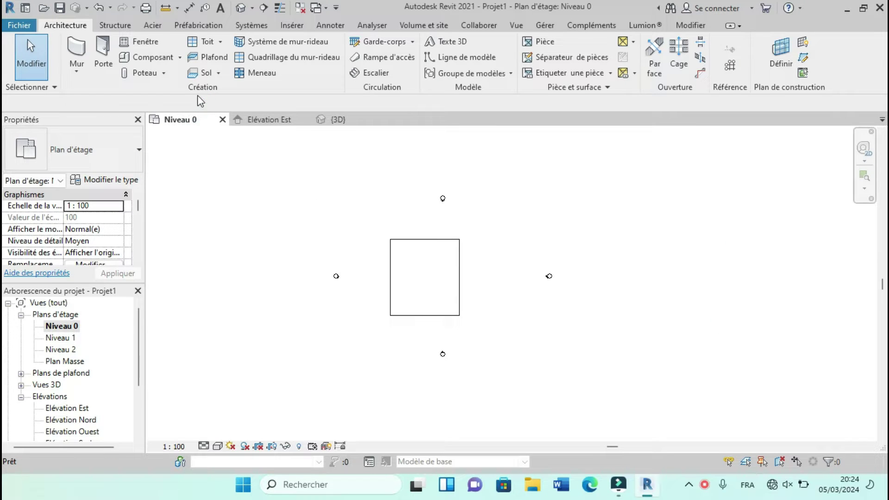
scroll(427, 262, "up", 2)
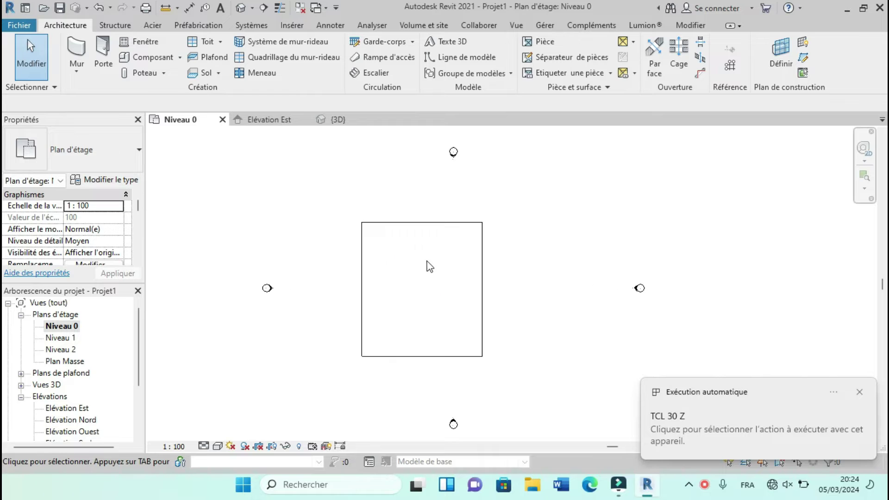
scroll(398, 295, "up", 3)
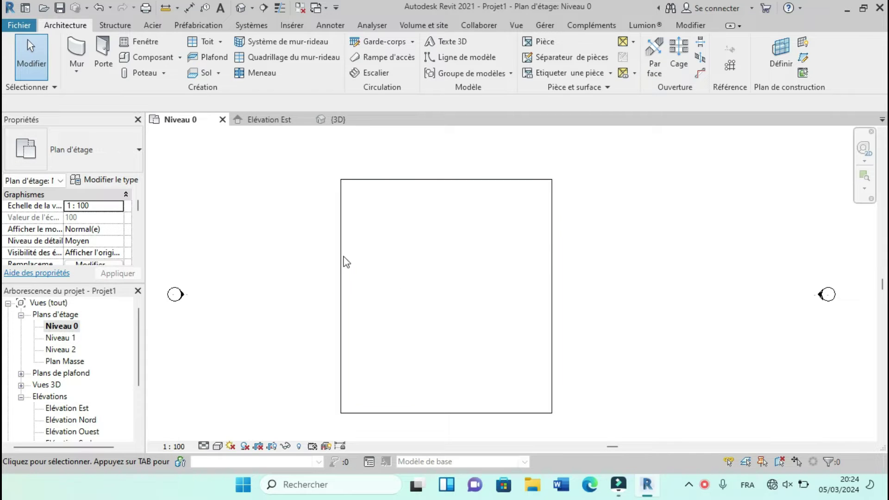
left_click(38, 55)
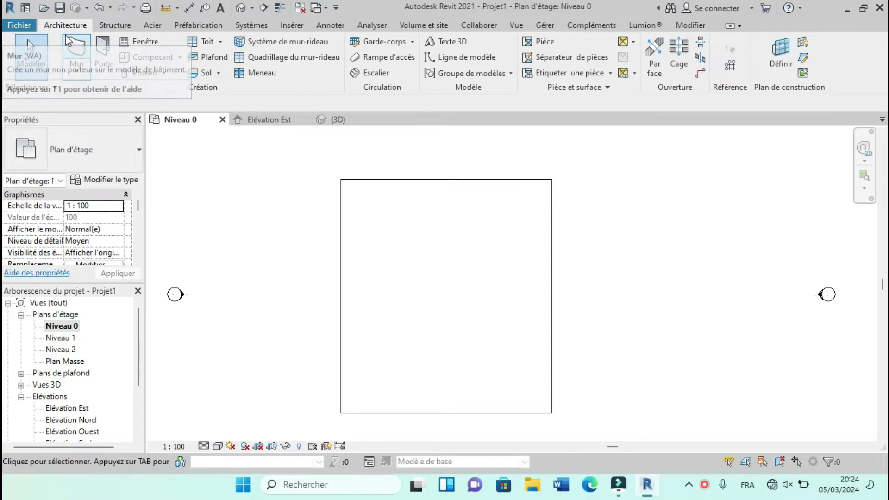
left_click(86, 65)
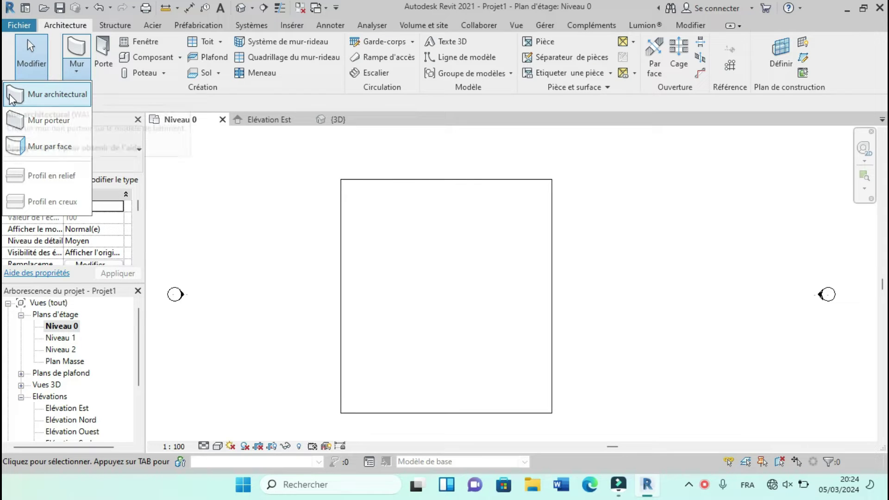
left_click(40, 92)
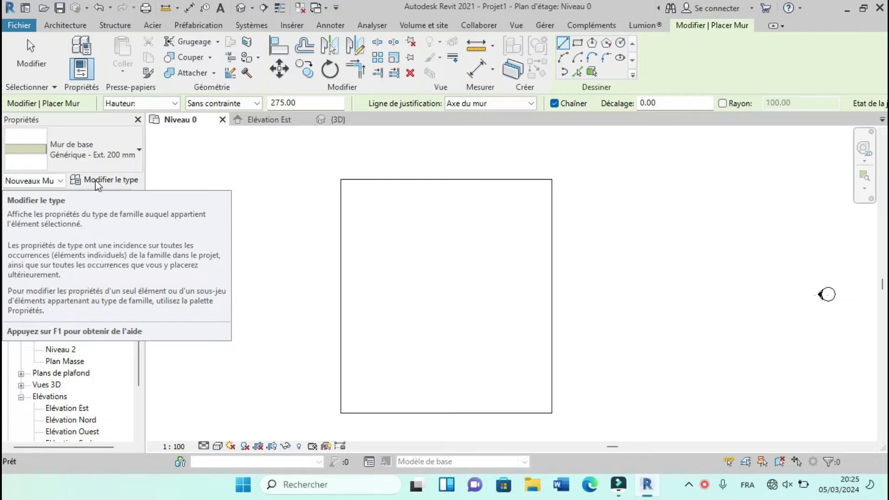
left_click(111, 181)
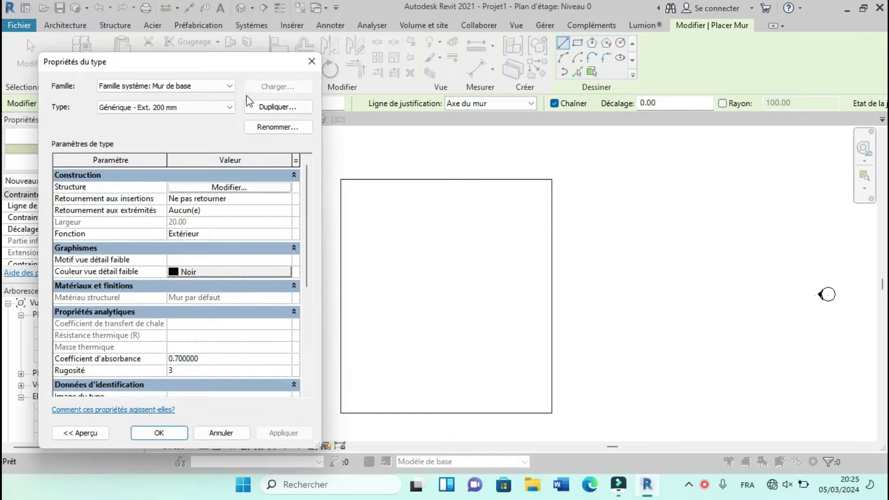
left_click(273, 107)
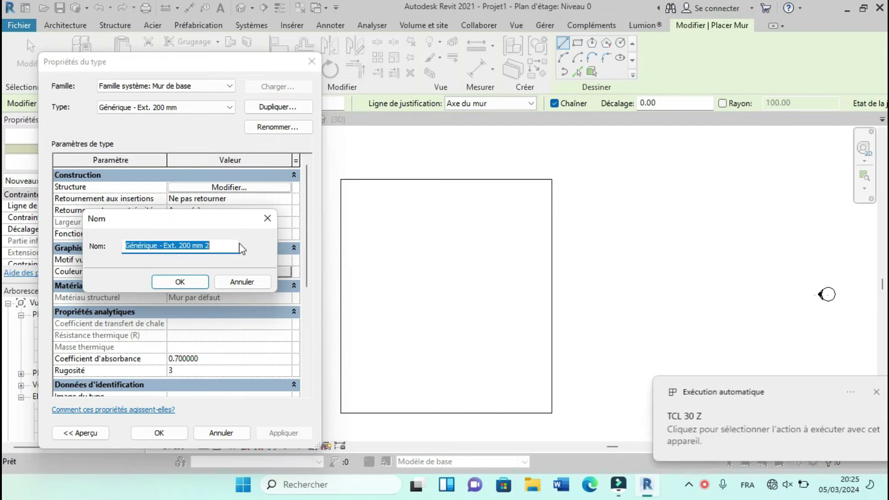
type("mur de 15 cm")
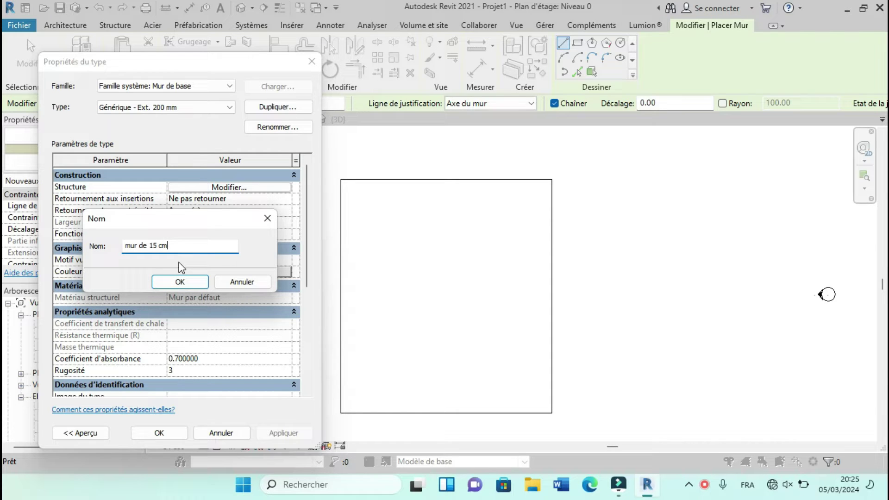
left_click(176, 282)
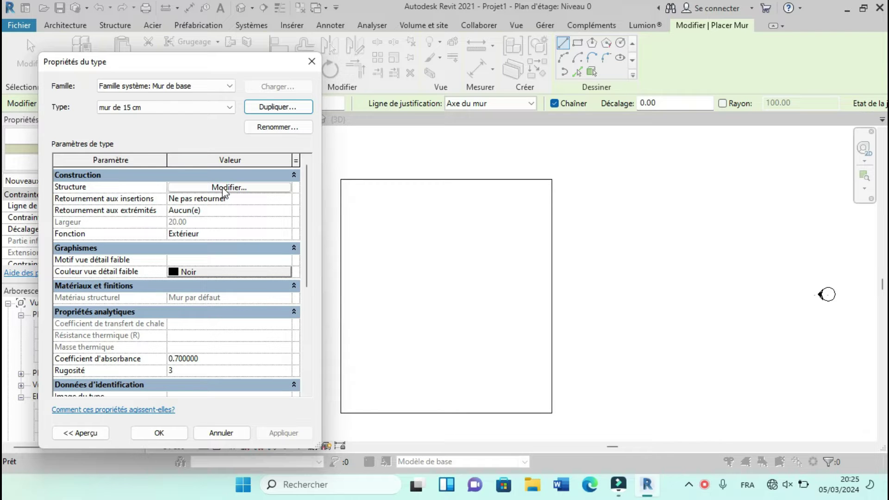
Step: Set the structural layer of the mur de 15 cm type to a thickness of 15 cm and accept the type properties
left_click(236, 189)
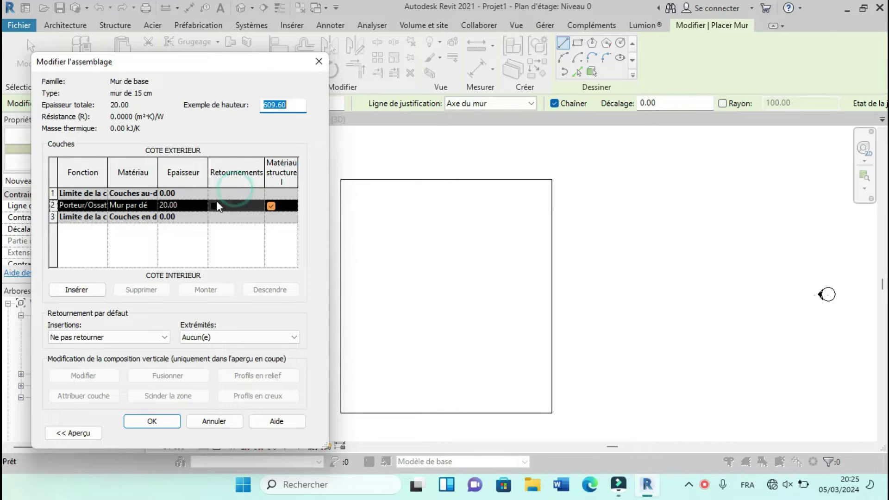
left_click(184, 205)
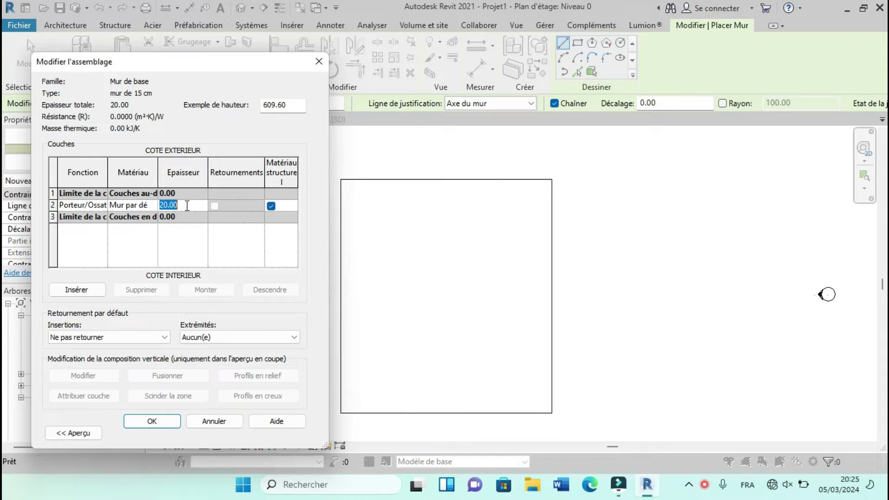
type("15")
left_click(169, 422)
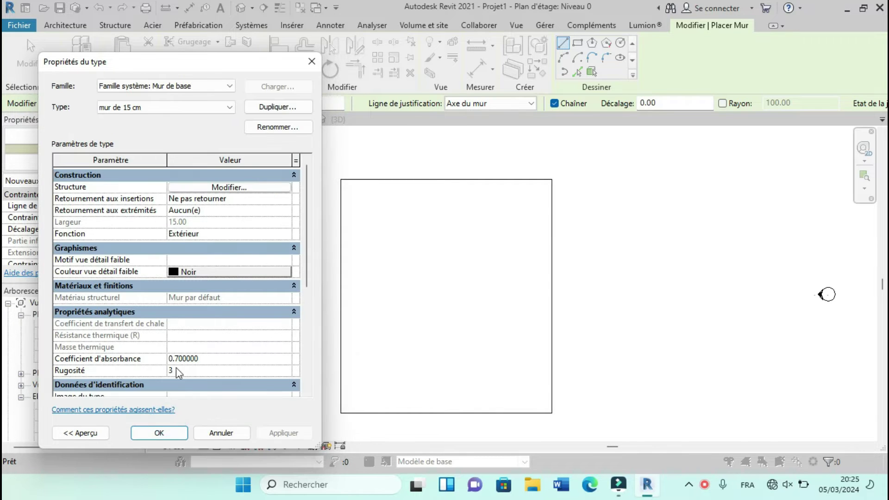
left_click(159, 433)
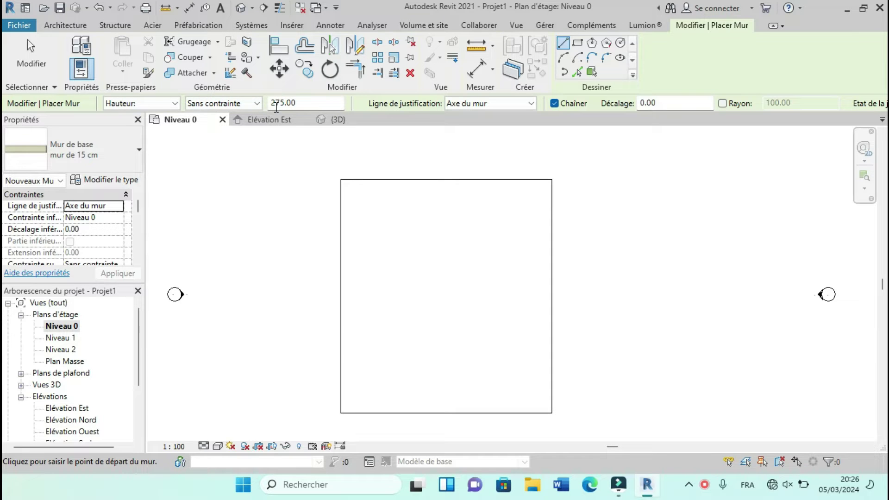
Step: Constrain the height of the new walls to Niveau 1
left_click(256, 103)
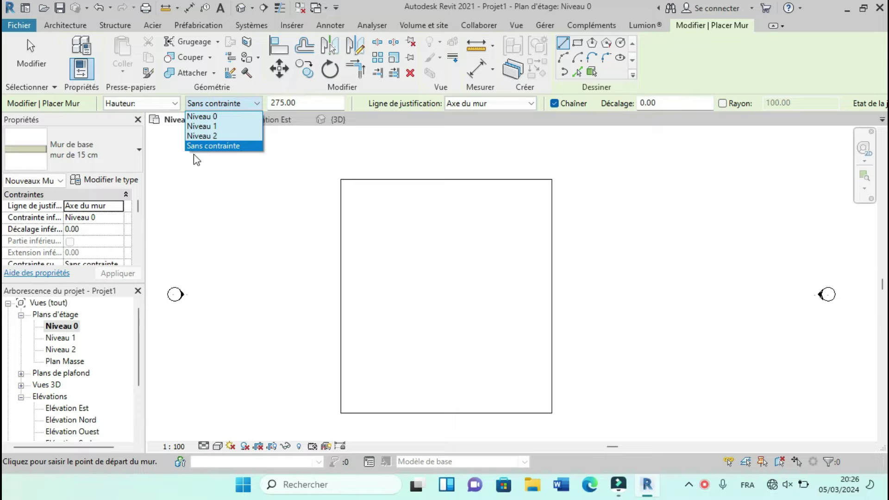
left_click(231, 147)
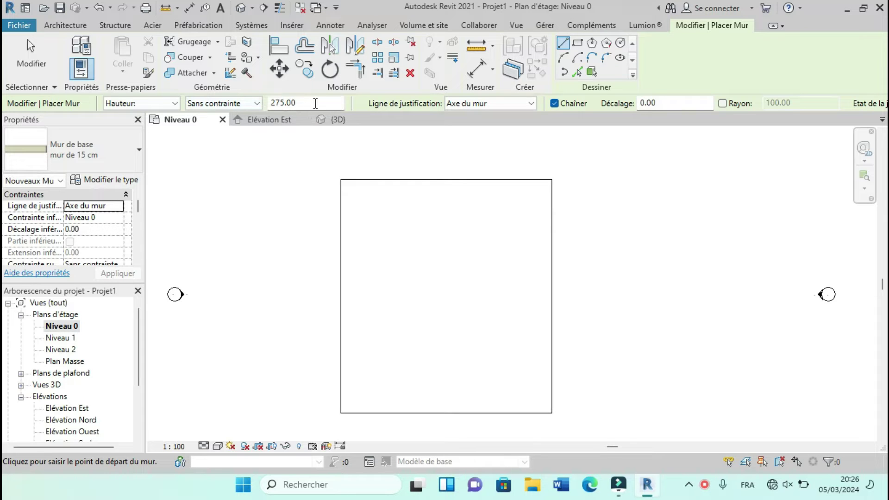
double_click(298, 103)
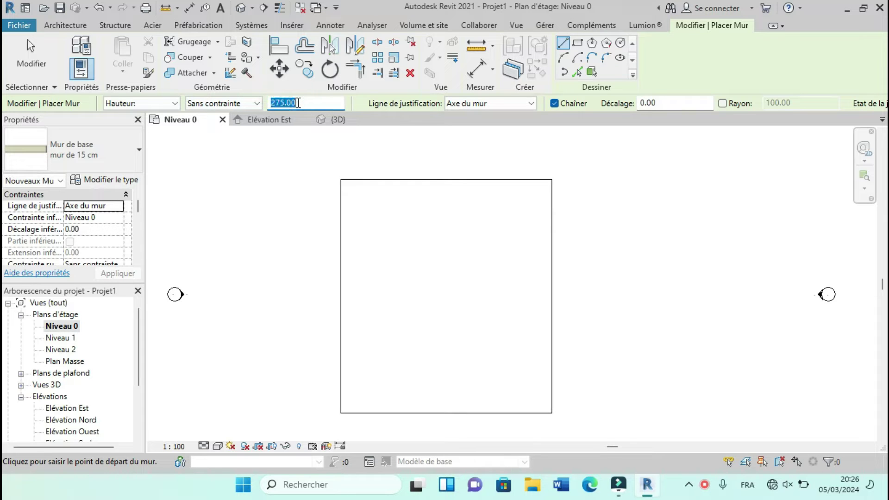
left_click(299, 101)
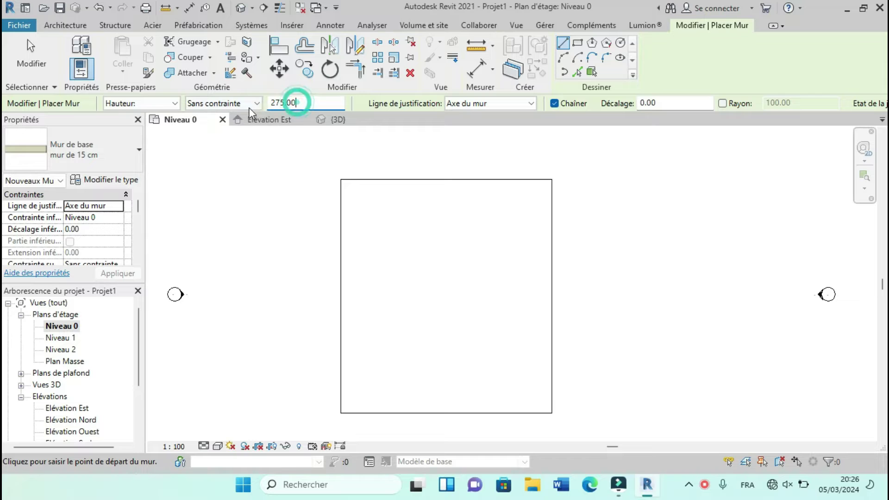
left_click(256, 102)
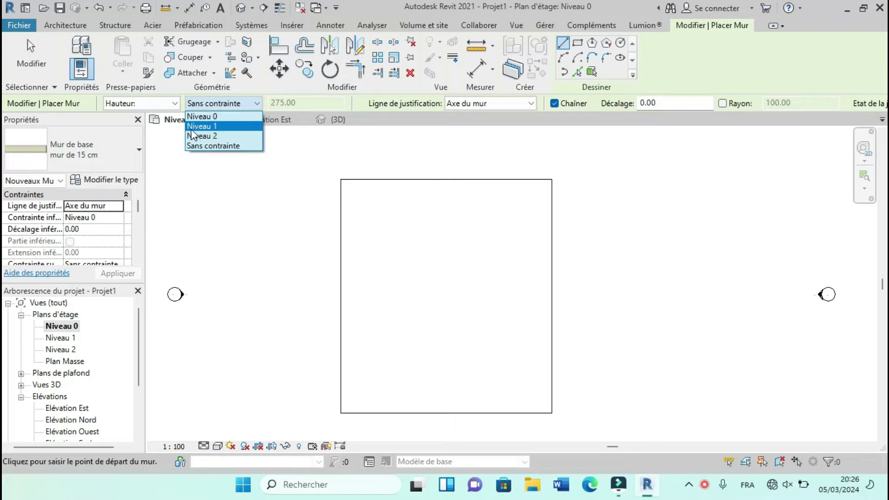
left_click(215, 125)
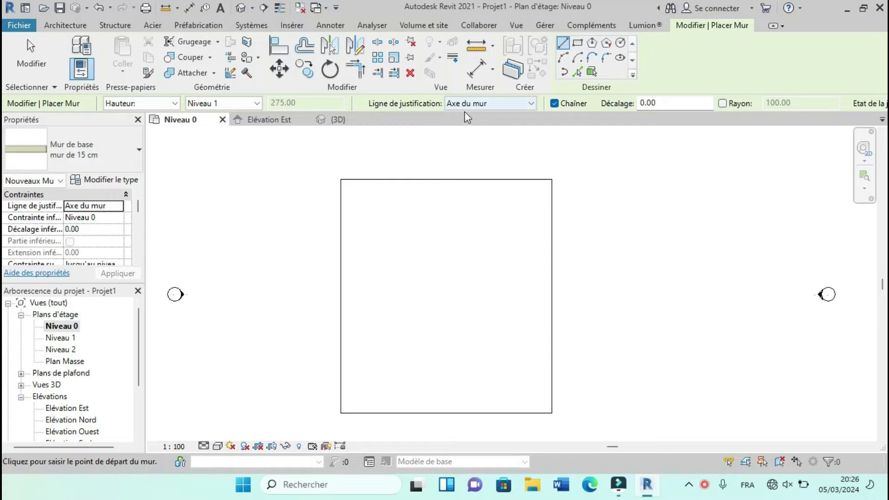
Step: Preview a vertical wall segment with the location line kept at Axe du mur, and cancel the segment
left_click(519, 102)
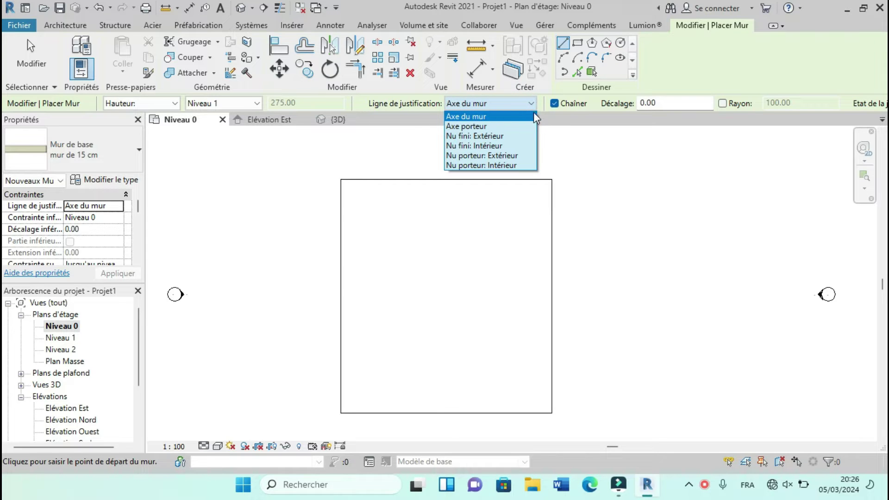
left_click(532, 105)
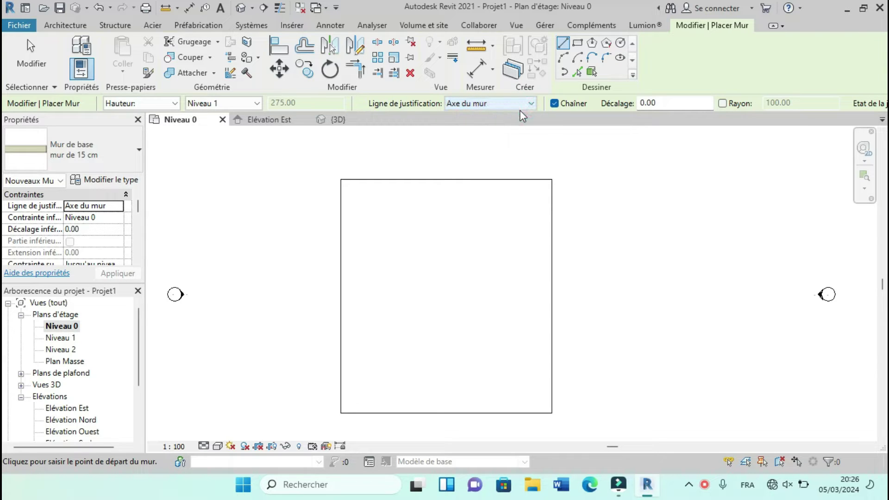
left_click(528, 104)
left_click(528, 104)
scroll(385, 198, "up", 2)
left_click(395, 190)
scroll(395, 190, "up", 2)
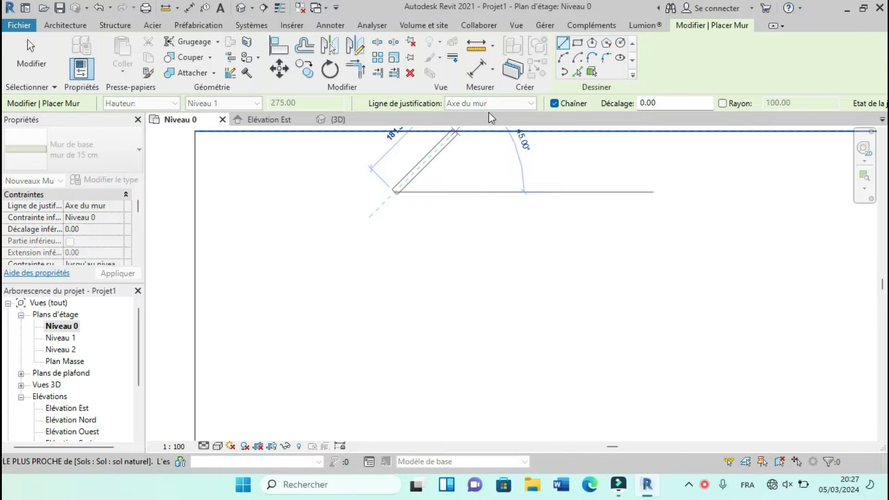
scroll(384, 214, "up", 3)
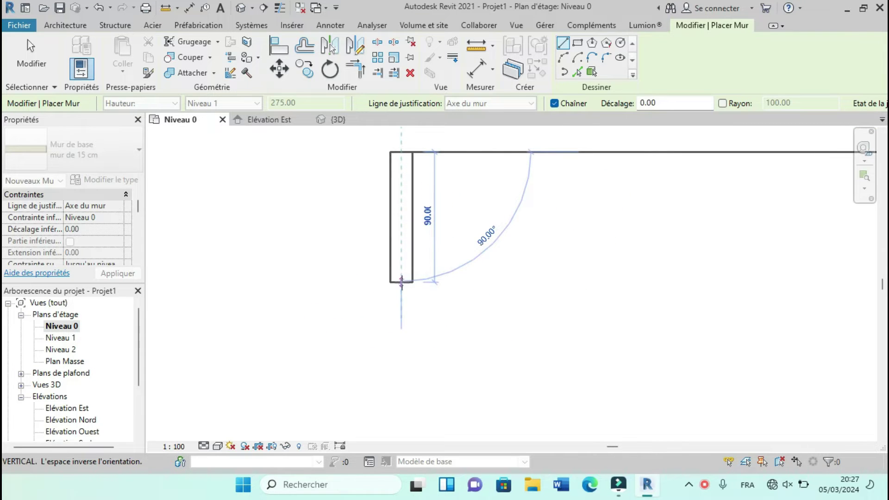
scroll(401, 282, "down", 1)
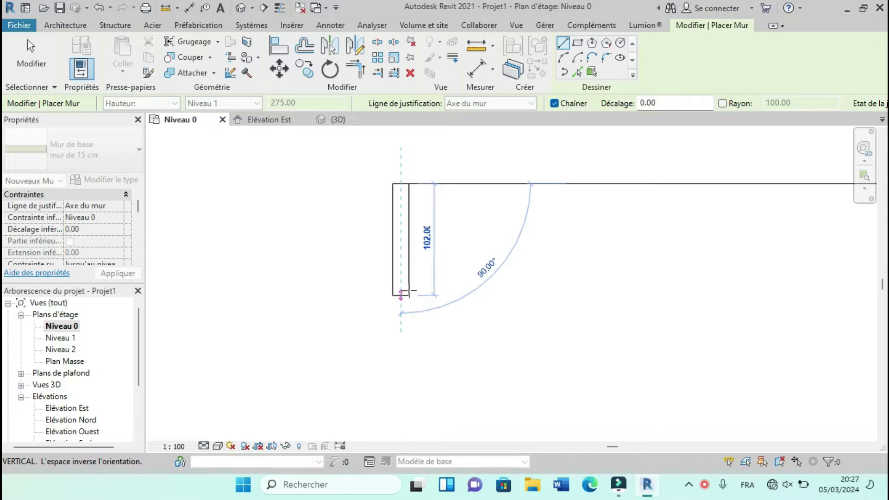
key("Escape")
Step: Set the wall location line to Axe porteur, preview a vertical segment, and cancel it
left_click(516, 105)
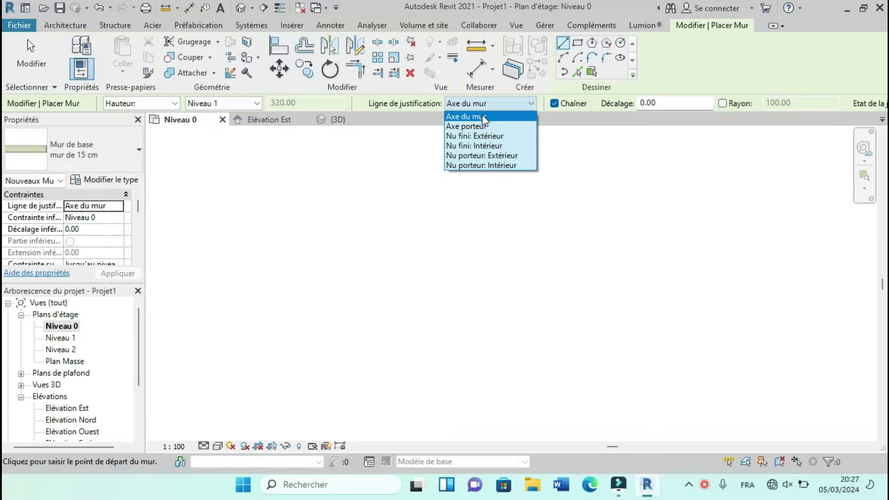
left_click(458, 125)
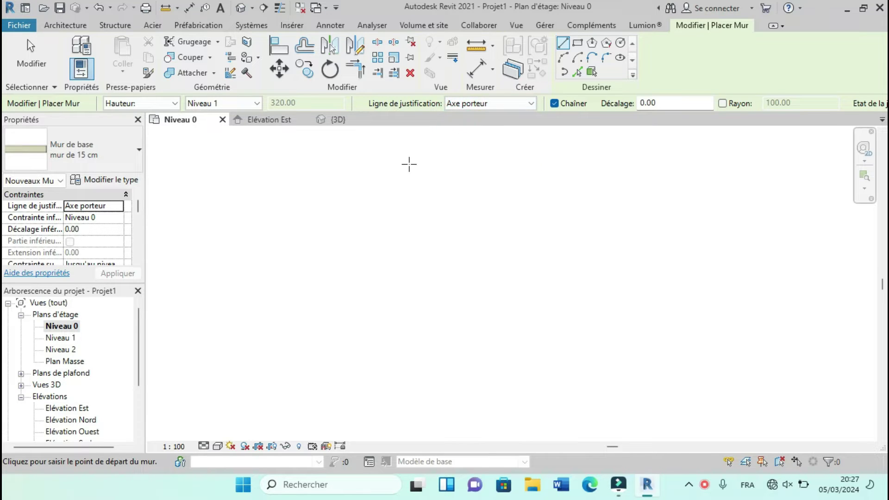
left_click(409, 164)
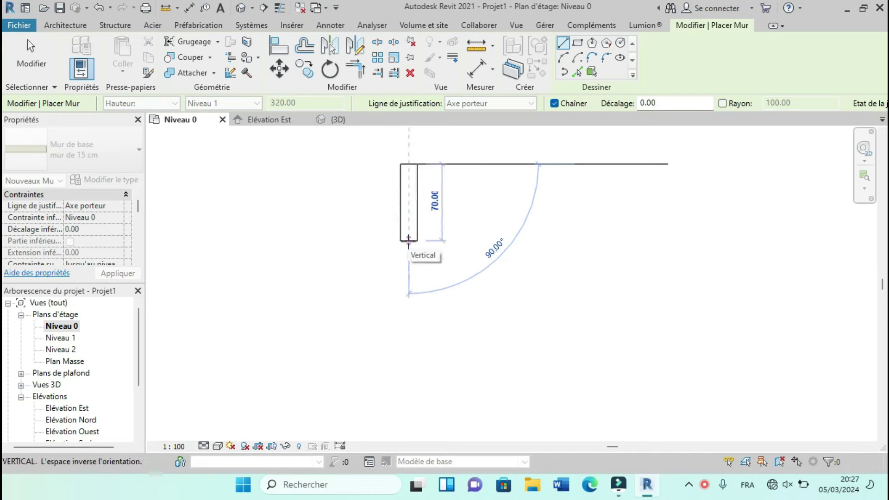
key("Escape")
Step: Set the wall location line to Nu fini: Extérieur, preview a vertical segment, and cancel it
left_click(488, 104)
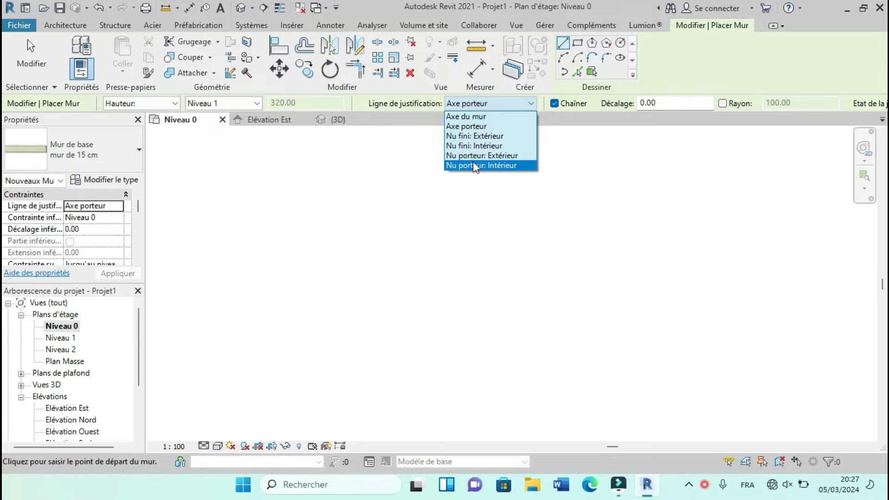
left_click(473, 136)
left_click(439, 183)
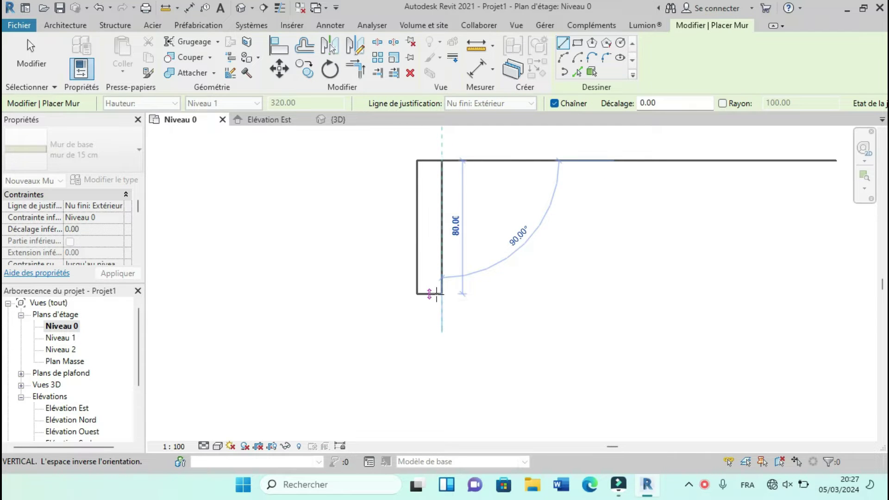
scroll(447, 296, "down", 1)
scroll(440, 298, "down", 1)
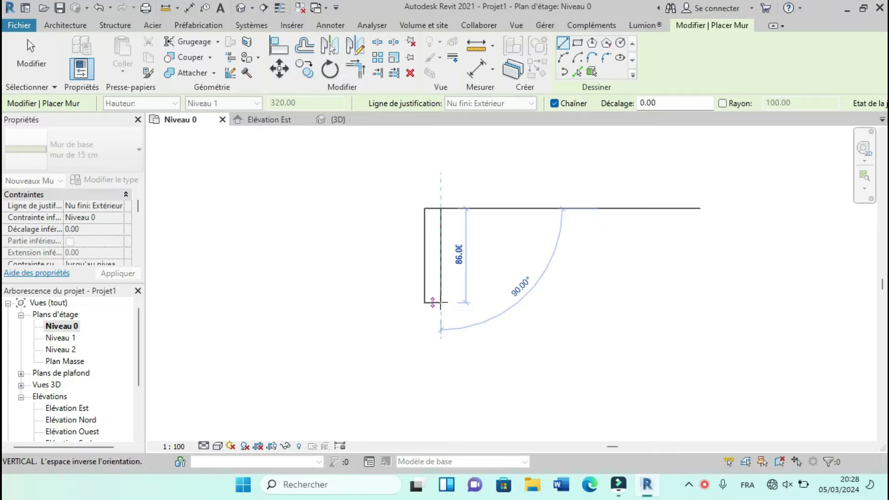
key("Escape")
Step: Set the wall location line to Nu fini: Intérieur, preview a vertical segment, and cancel it
left_click(510, 104)
left_click(513, 145)
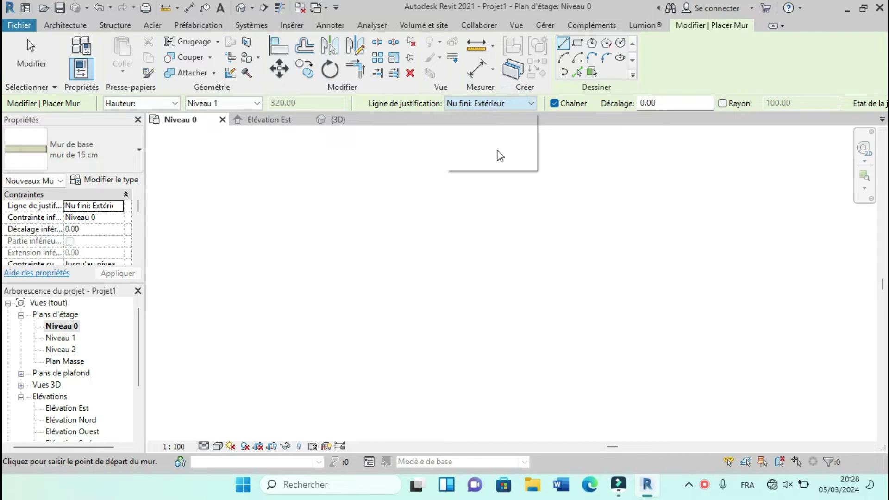
left_click(445, 191)
scroll(447, 271, "up", 1)
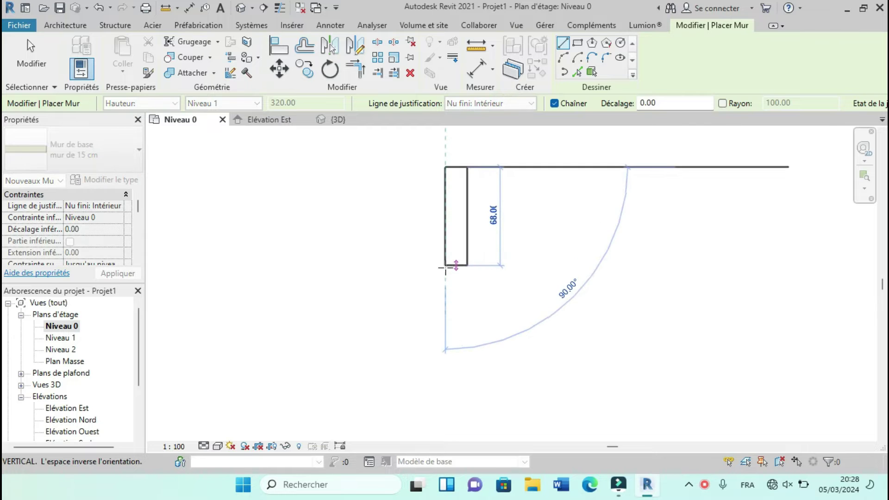
key("Escape")
Step: Set the wall location line to Nu porteur: Extérieur, preview a vertical segment, and cancel it
left_click(506, 105)
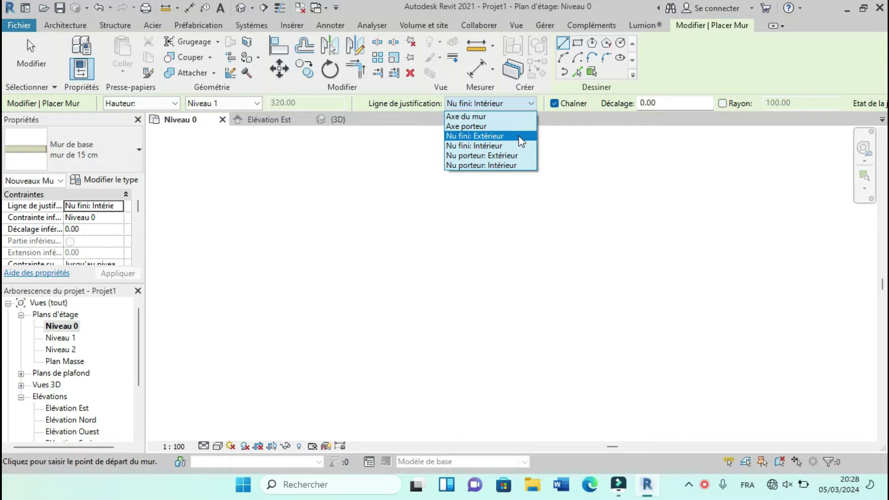
left_click(493, 155)
left_click(444, 167)
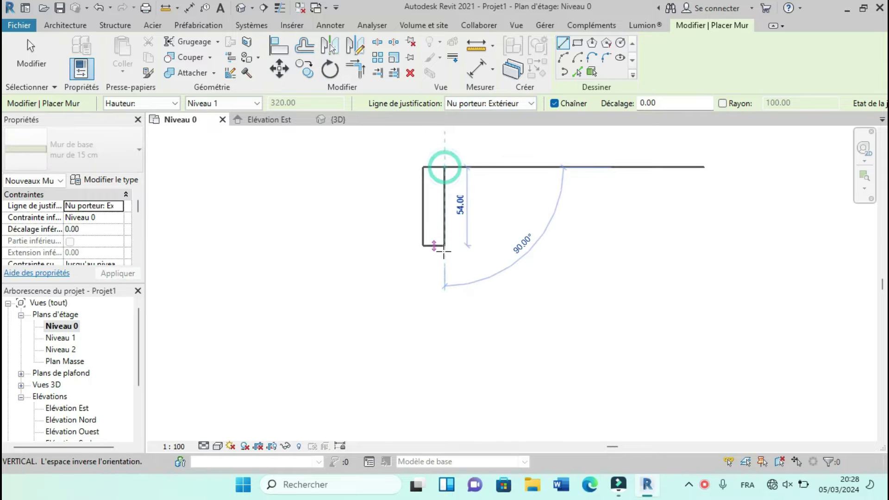
key("Escape")
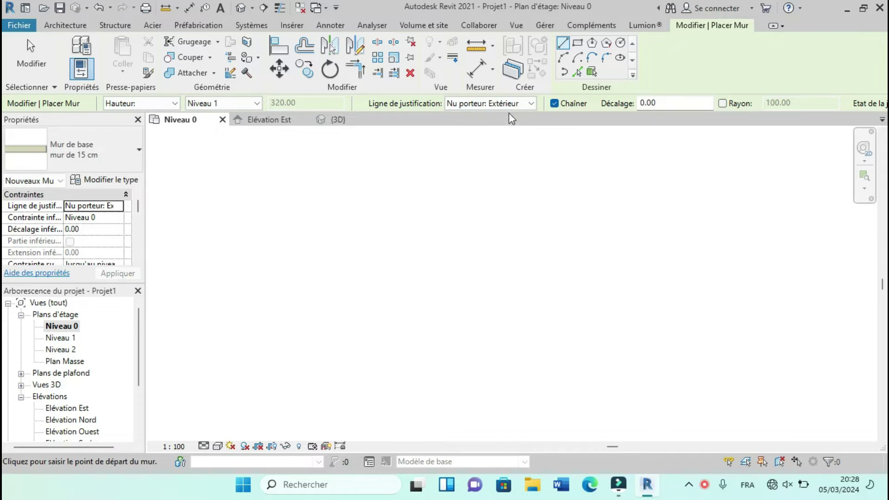
Step: Set the wall location line to Nu porteur: Intérieur, preview a near-vertical segment, and cancel it
left_click(509, 107)
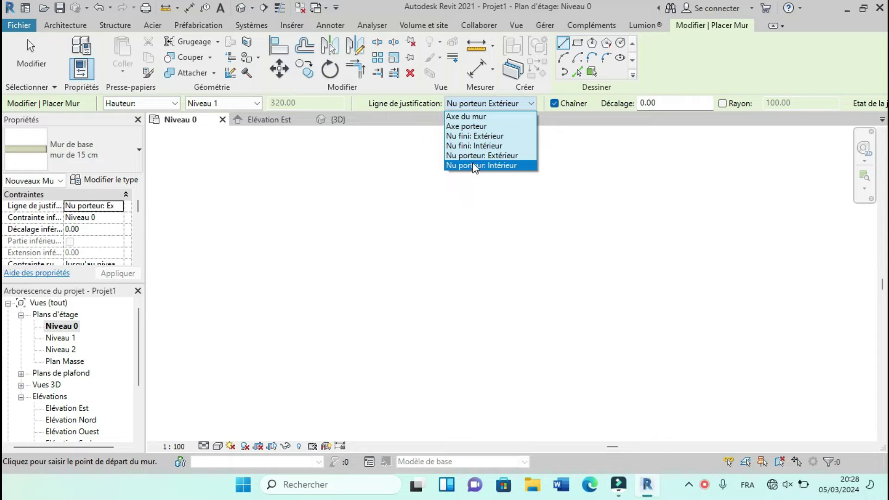
left_click(498, 165)
left_click(418, 183)
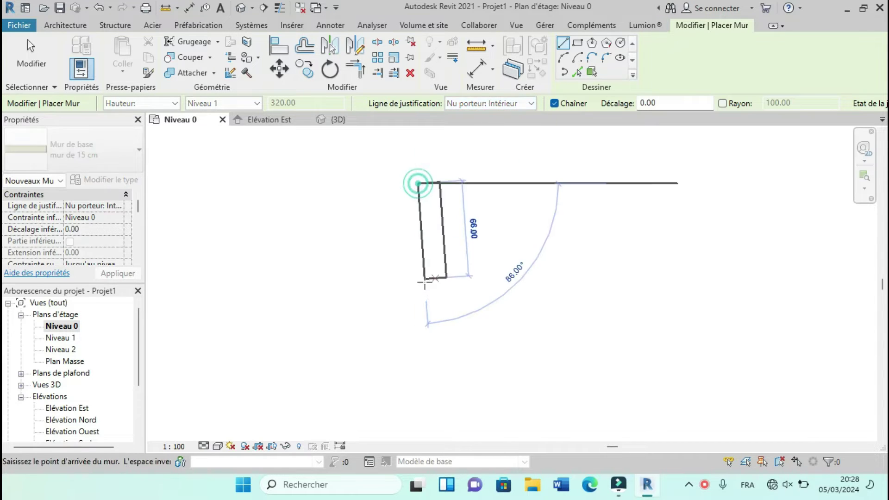
key("Escape")
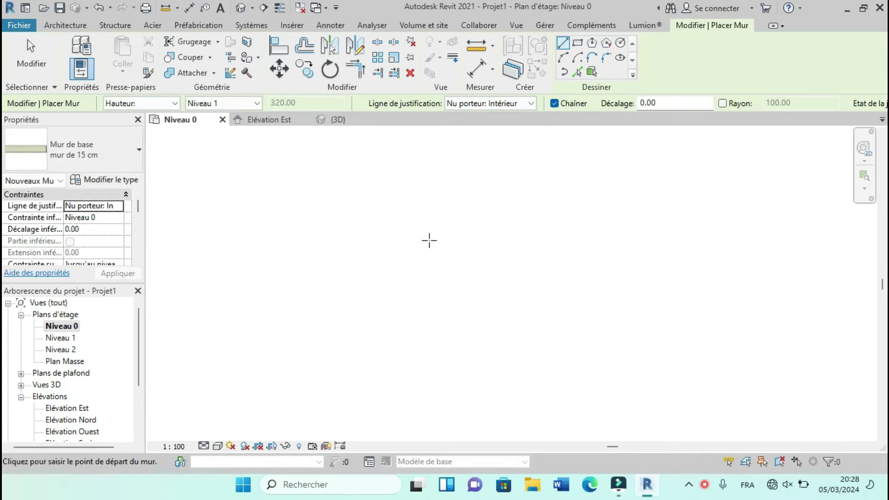
Step: Set the wall location line to Axe du mur and draw a 600 cm horizontal wall from the lower-left area inside the rectangular boundary
left_click(530, 103)
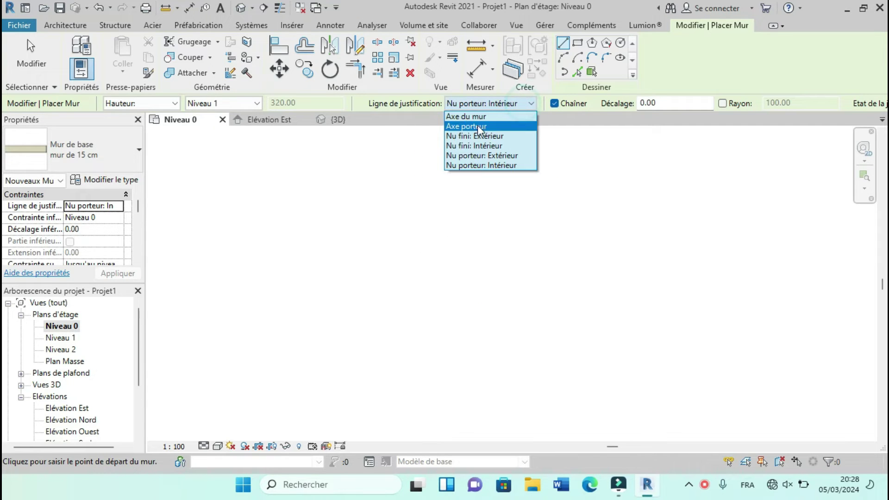
left_click(481, 113)
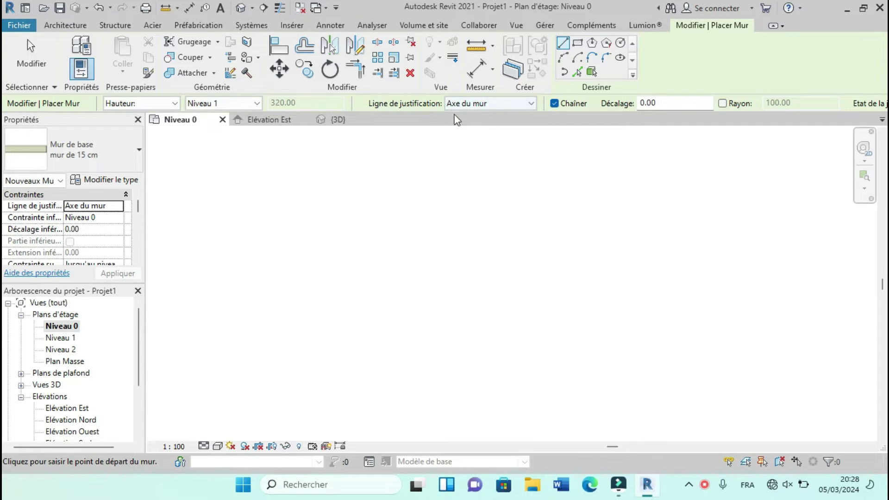
scroll(441, 246, "down", 5)
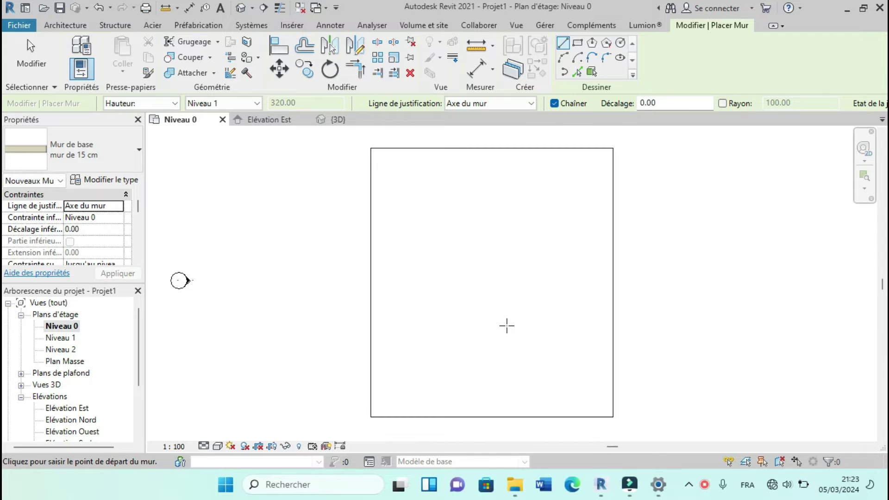
scroll(505, 326, "up", 1)
scroll(477, 334, "down", 2)
scroll(399, 225, "up", 2)
scroll(416, 277, "down", 2)
scroll(416, 349, "up", 1)
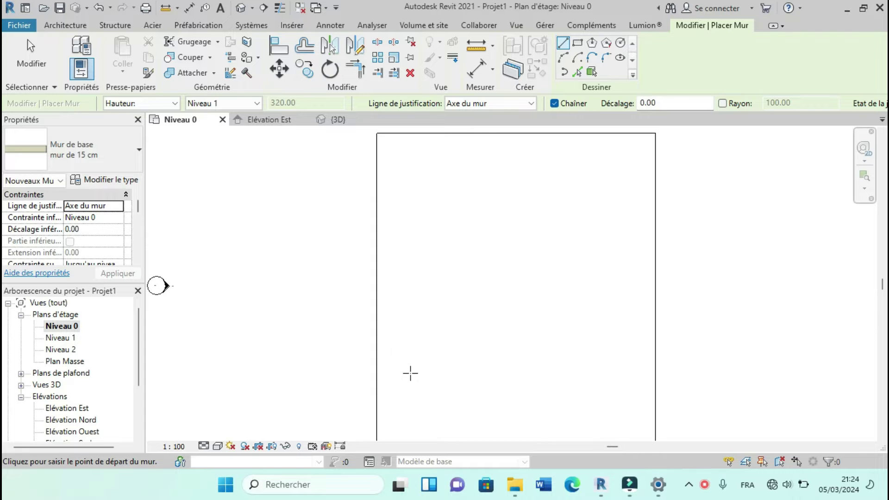
left_click(394, 396)
scroll(501, 398, "down", 1)
scroll(514, 399, "up", 1)
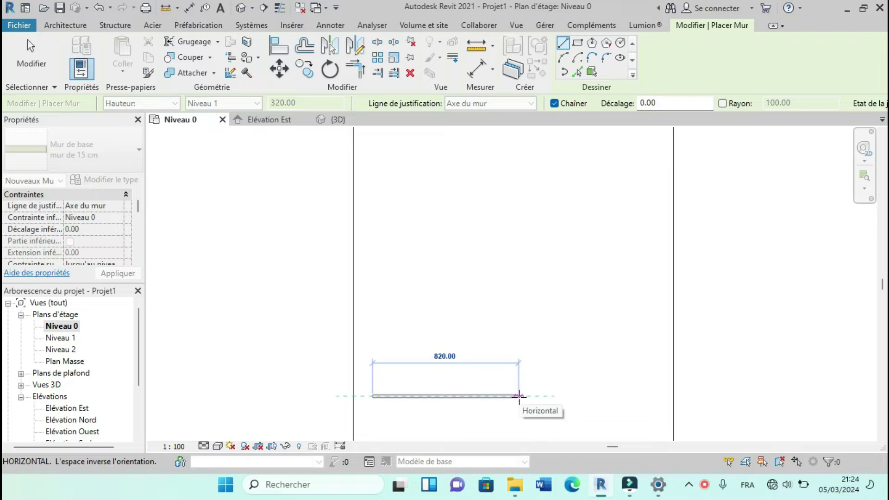
type("600")
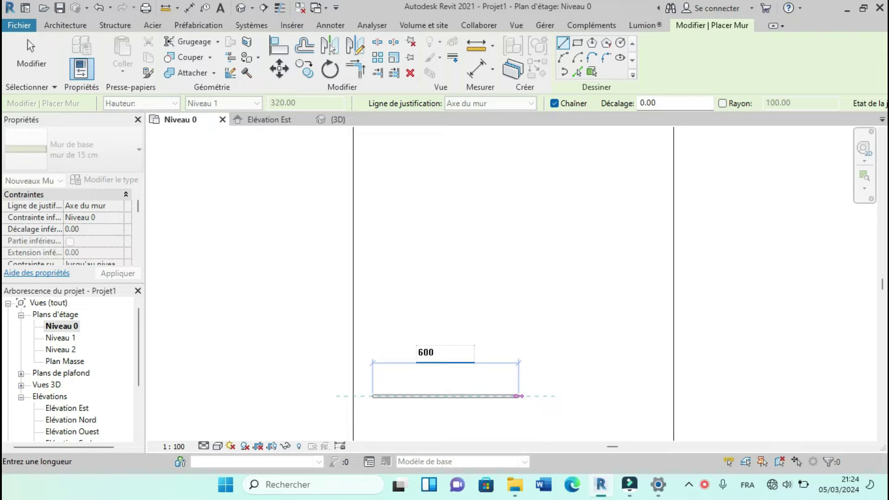
key("Return")
Step: Continue the wall 100 cm upward and about 520 cm horizontally to the right, and end the chain
scroll(526, 397, "down", 1)
scroll(500, 396, "up", 2)
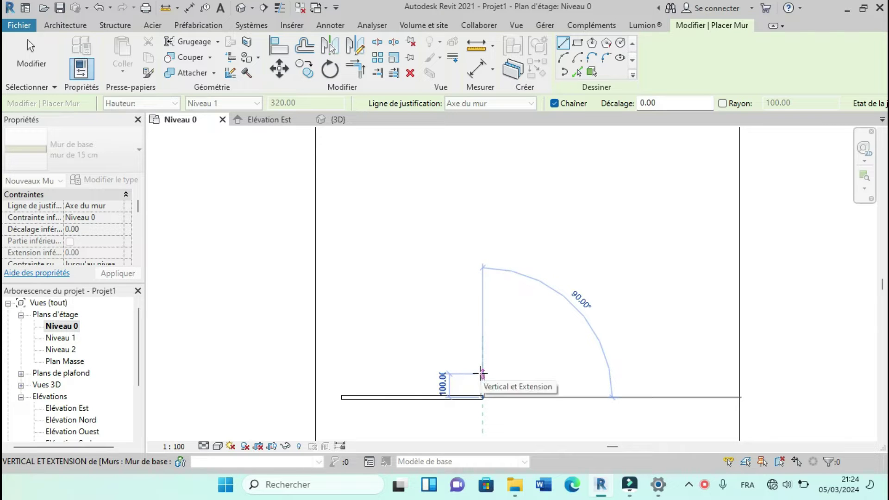
scroll(481, 370, "up", 1)
type("100")
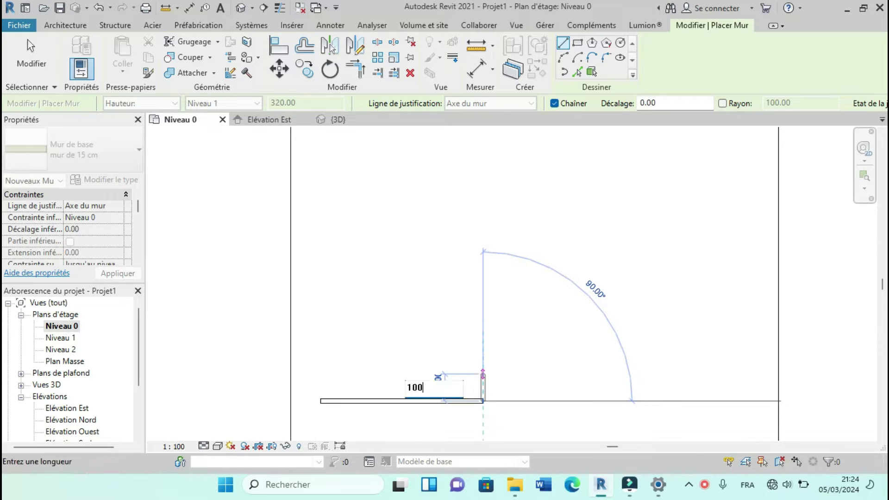
key("Return")
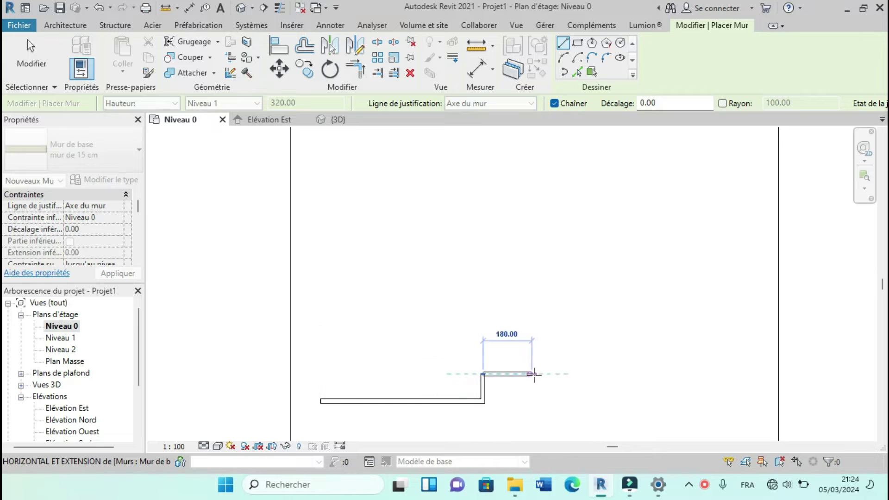
left_click(624, 373)
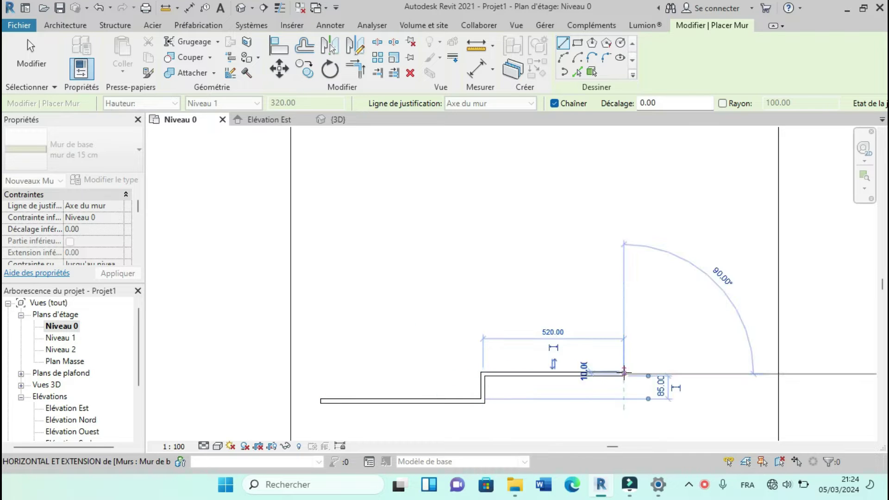
key("Escape")
Step: Draw a 500 cm vertical wall upward from a point along the upper horizontal wall of the stepped chain
scroll(502, 361, "down", 3)
scroll(497, 370, "down", 1)
scroll(413, 382, "up", 3)
middle_click_drag(565, 354, 532, 362)
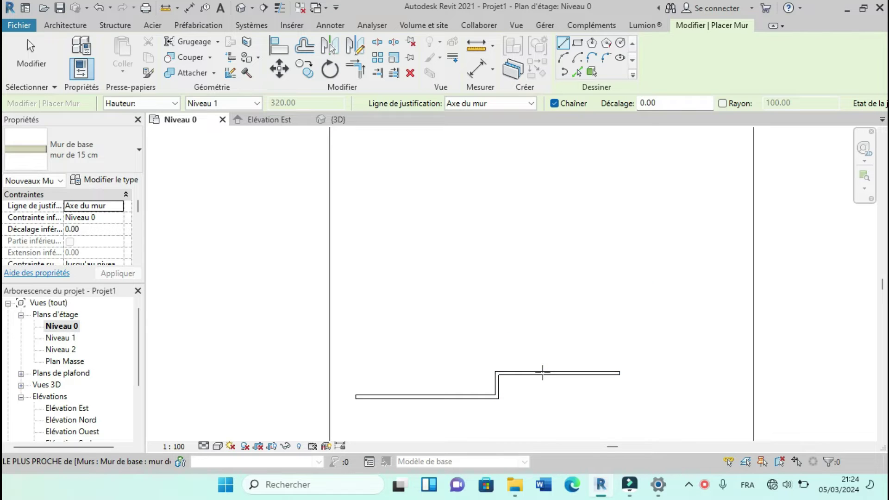
left_click(543, 373)
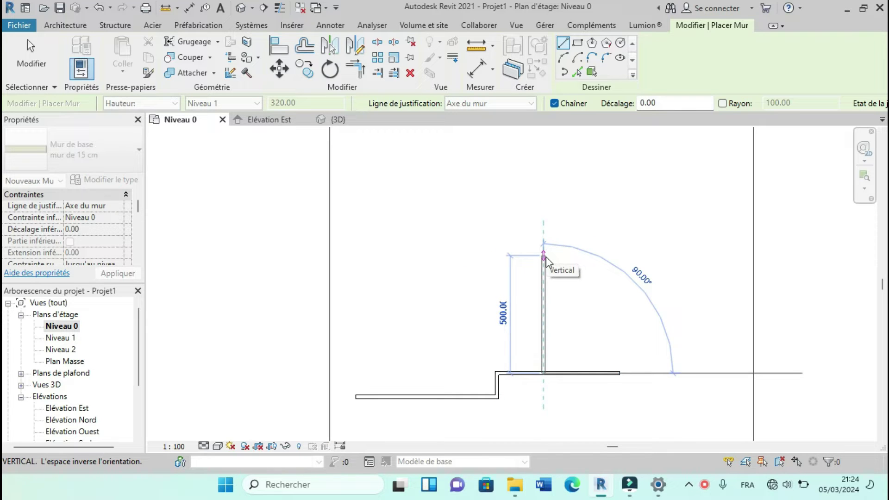
type("500")
key("Return")
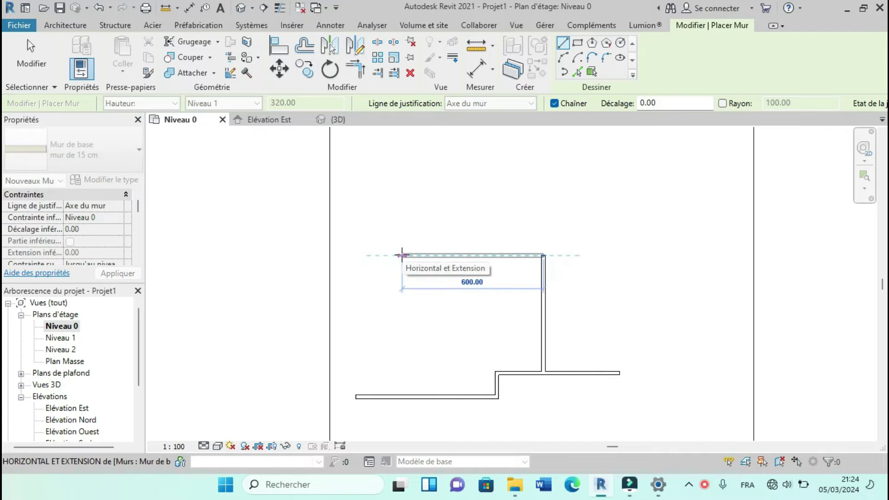
Step: Enclose the room with a 650 cm horizontal wall to the left and a vertical wall down to the lower horizontal wall
type("650")
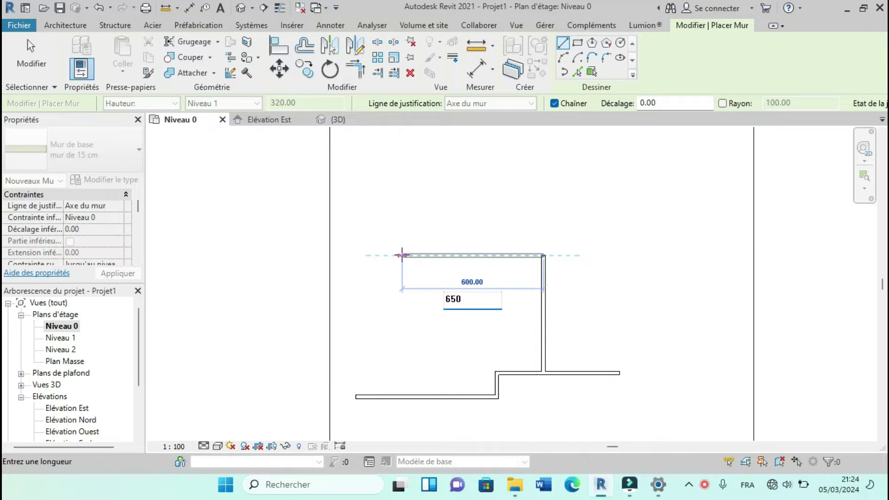
key("Return")
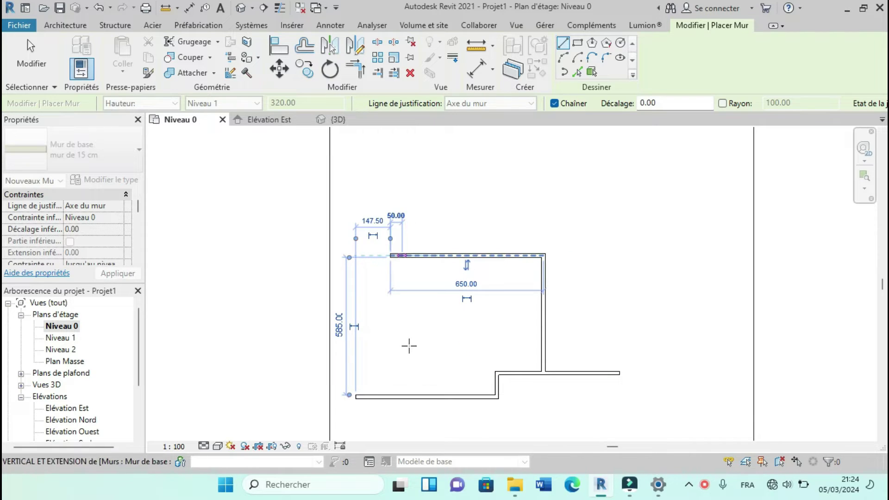
left_click(390, 396)
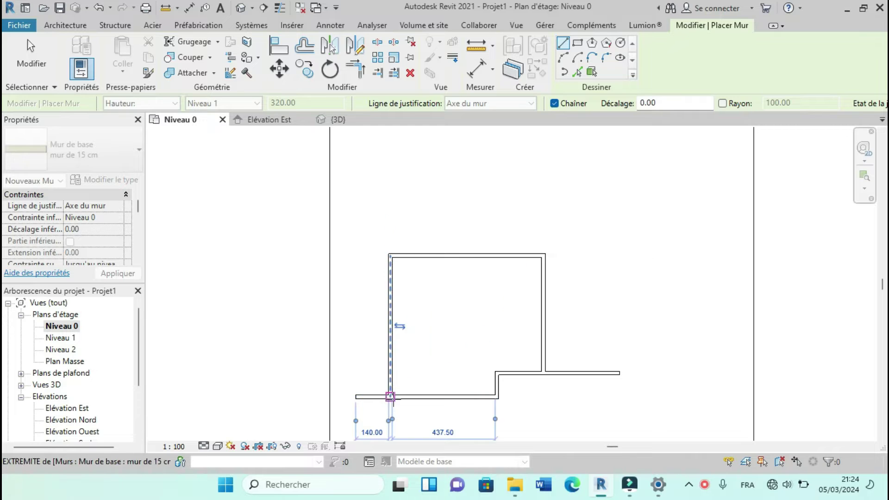
Step: Use Choisir des lignes with a 300 cm offset to create a parallel wall above the room's upper wall
scroll(500, 327, "down", 2)
scroll(527, 325, "down", 2)
scroll(508, 343, "up", 4)
scroll(397, 265, "down", 1)
scroll(374, 258, "down", 1)
scroll(366, 241, "up", 1)
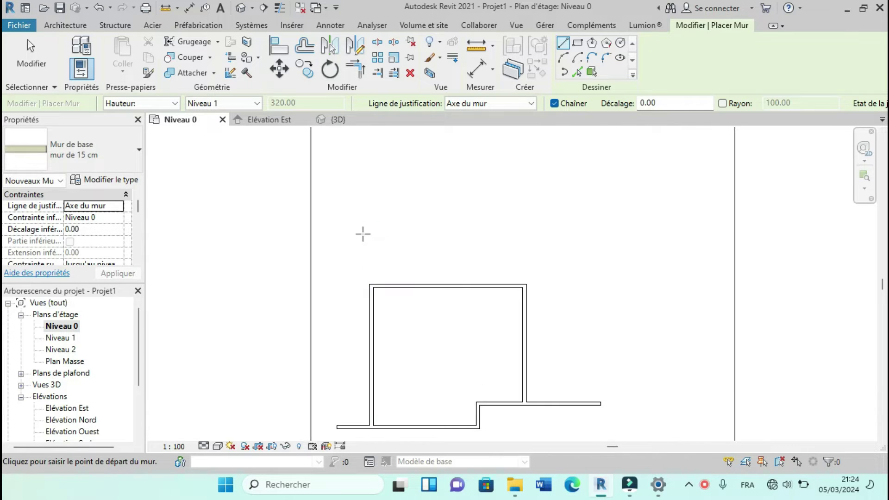
scroll(391, 262, "down", 1)
scroll(405, 257, "up", 1)
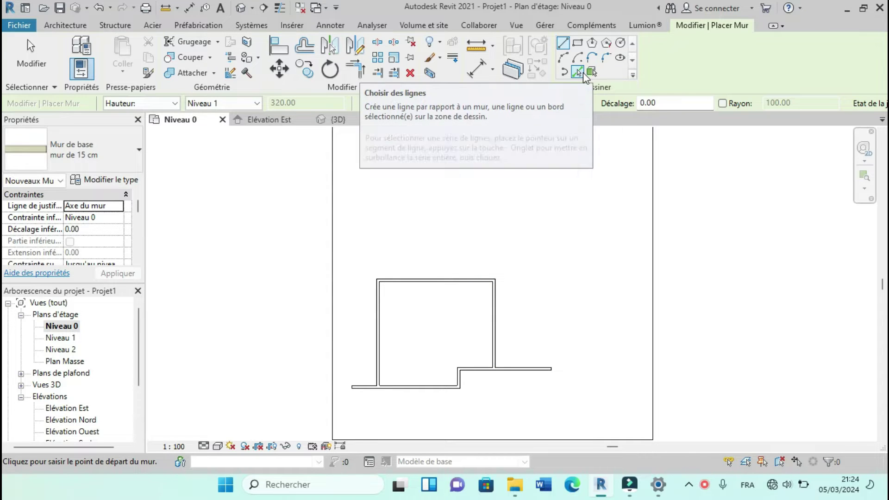
left_click(578, 72)
left_click(625, 104)
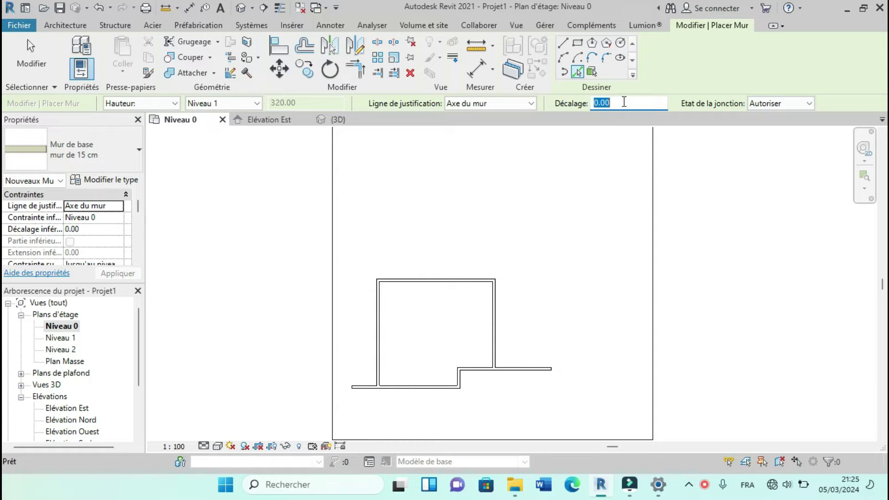
type("300")
key("Return")
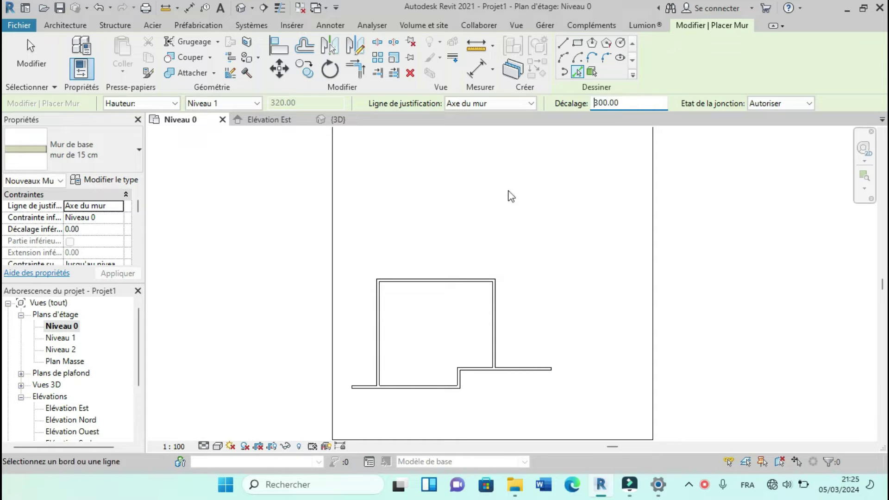
left_click(409, 279)
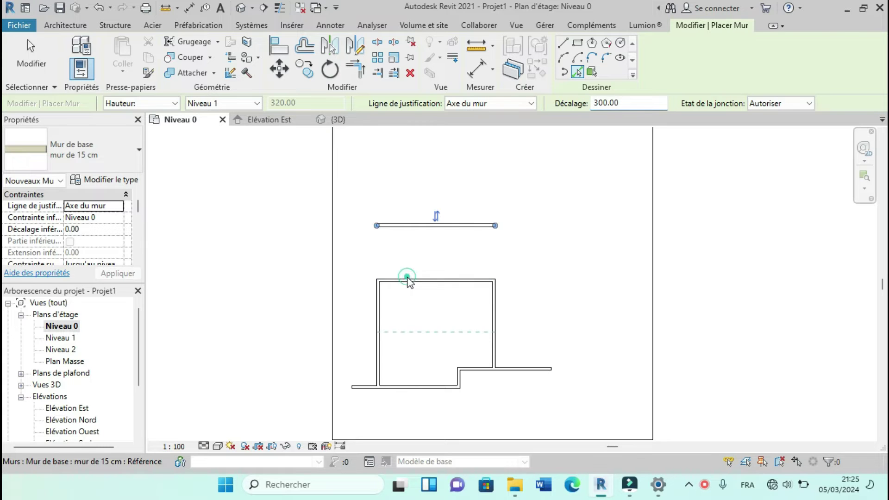
Step: Create a vertical partition inside the room, offset 300 cm to the right of its left wall
scroll(438, 294, "down", 2)
scroll(386, 249, "up", 3)
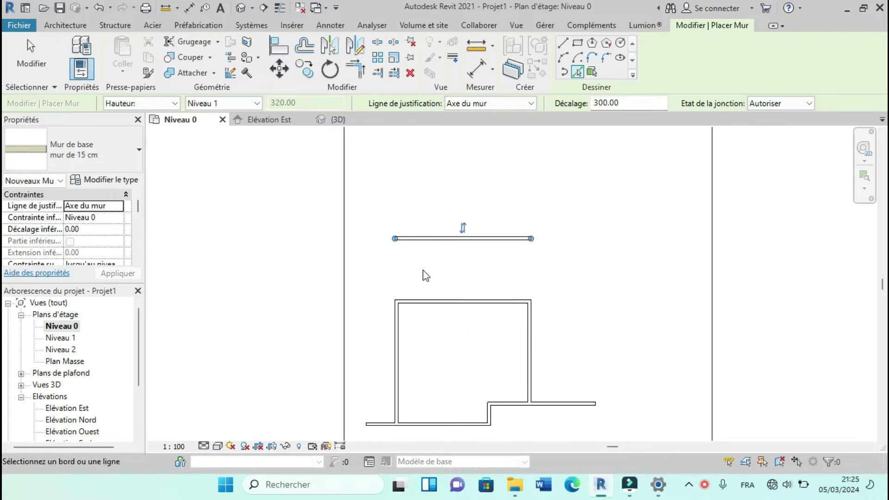
scroll(422, 270, "down", 2)
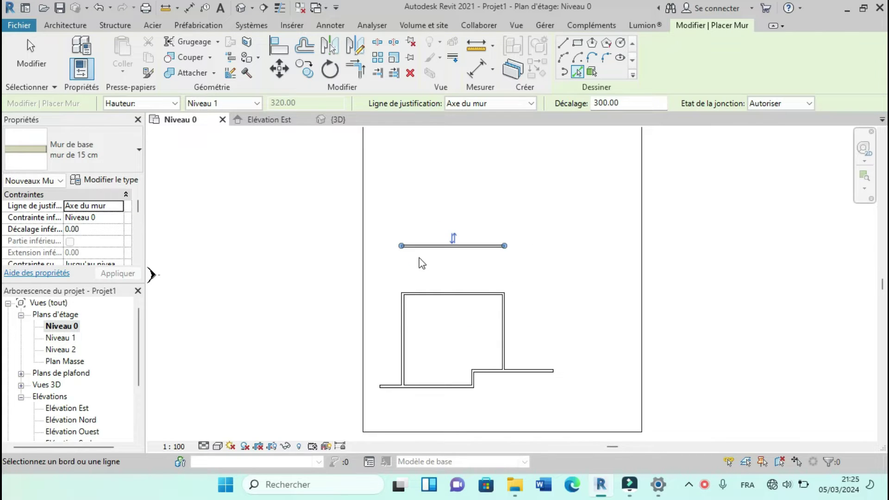
scroll(407, 276, "up", 2)
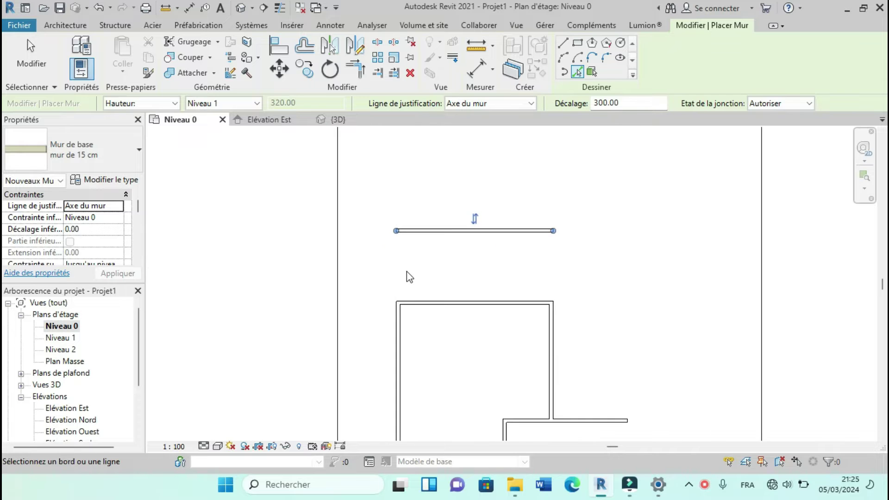
left_click(403, 325)
Step: Set the offset to 130 cm and create a parallel wall to the left of the room's vertical partition
scroll(405, 256, "down", 2)
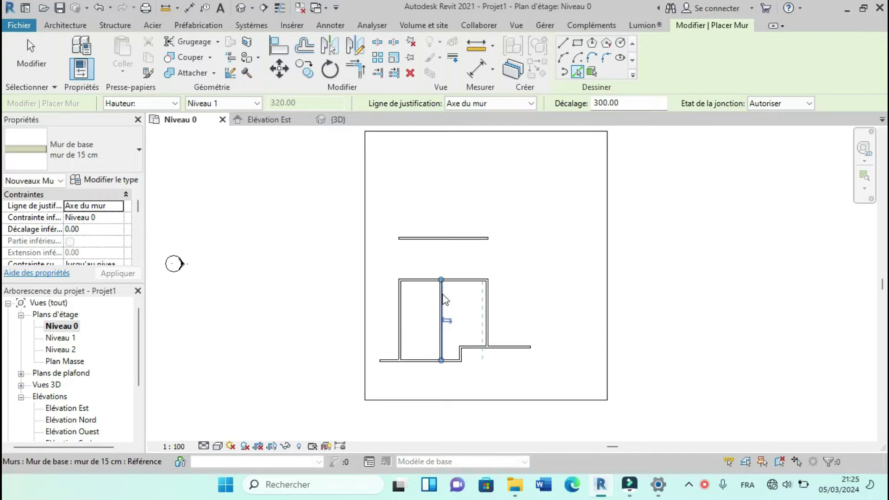
scroll(435, 263, "up", 1)
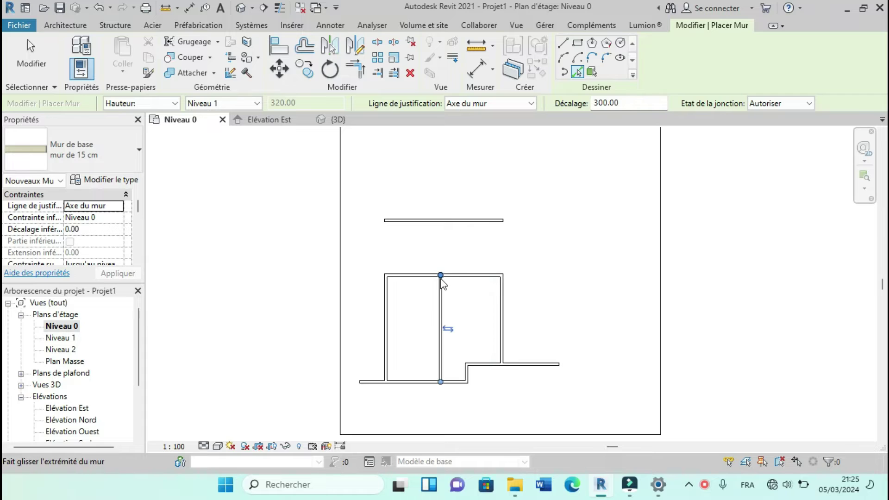
scroll(446, 244, "up", 1)
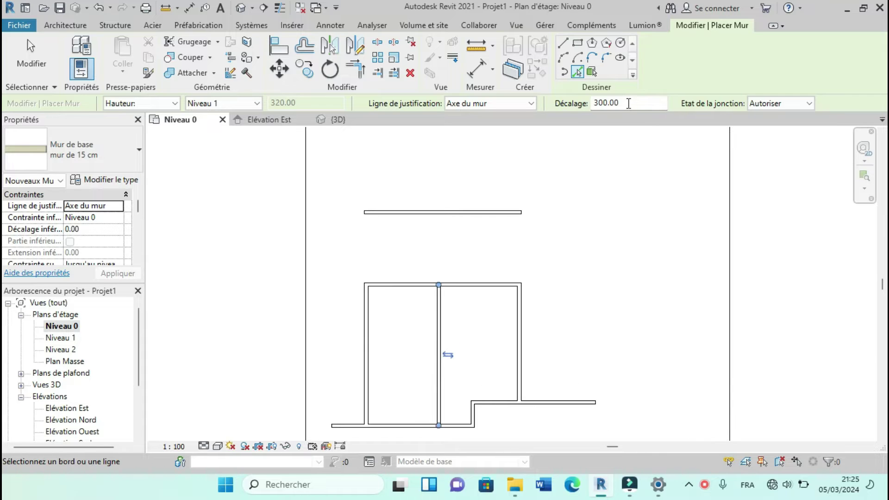
scroll(494, 312, "down", 1)
scroll(453, 264, "up", 1)
scroll(456, 259, "down", 1)
scroll(488, 326, "up", 1)
scroll(485, 327, "up", 1)
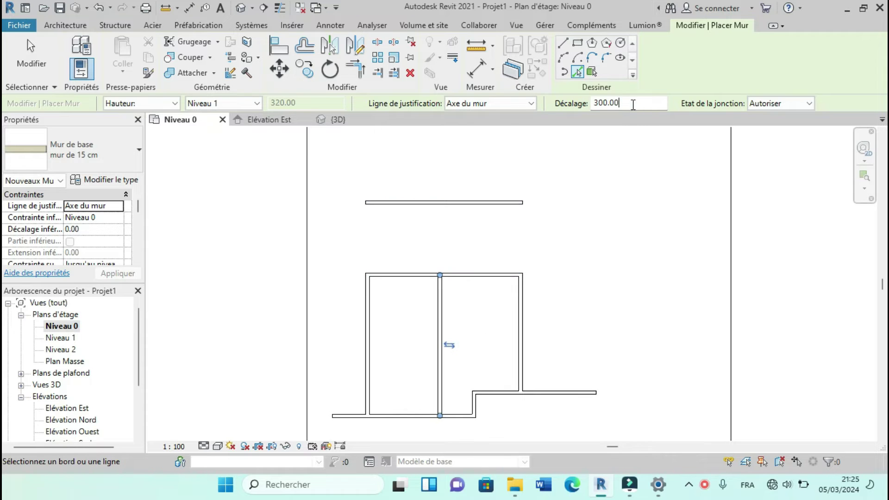
double_click(633, 104)
left_click(434, 304)
scroll(434, 304, "down", 3)
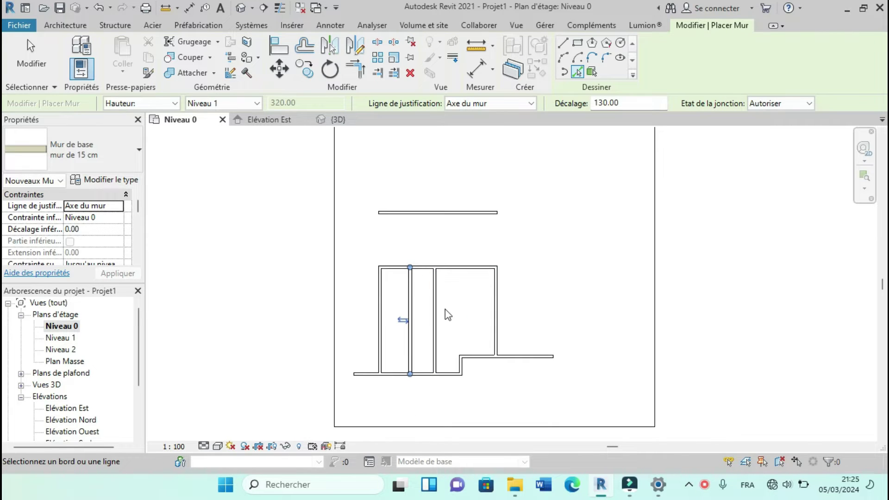
Step: Extend the two interior vertical partitions up to the separate horizontal wall above the room with Trim/Extend Multiple Elements
scroll(466, 343, "up", 1)
scroll(447, 233, "up", 1)
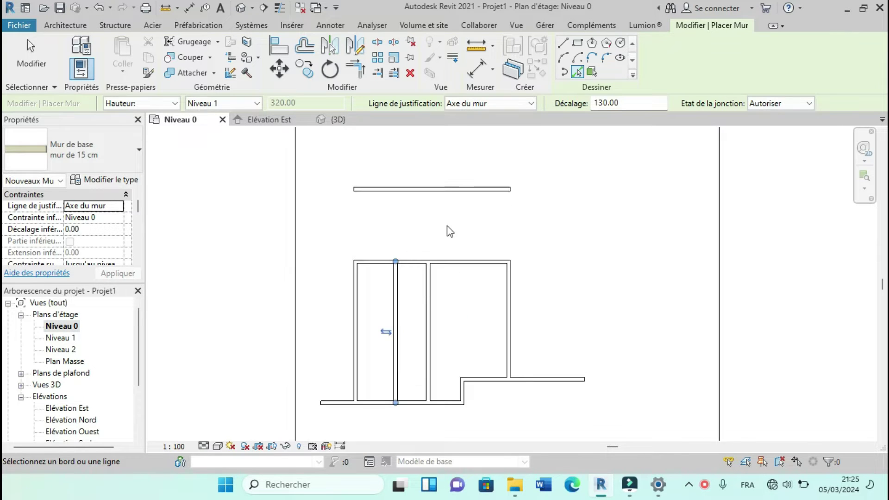
scroll(398, 208, "down", 1)
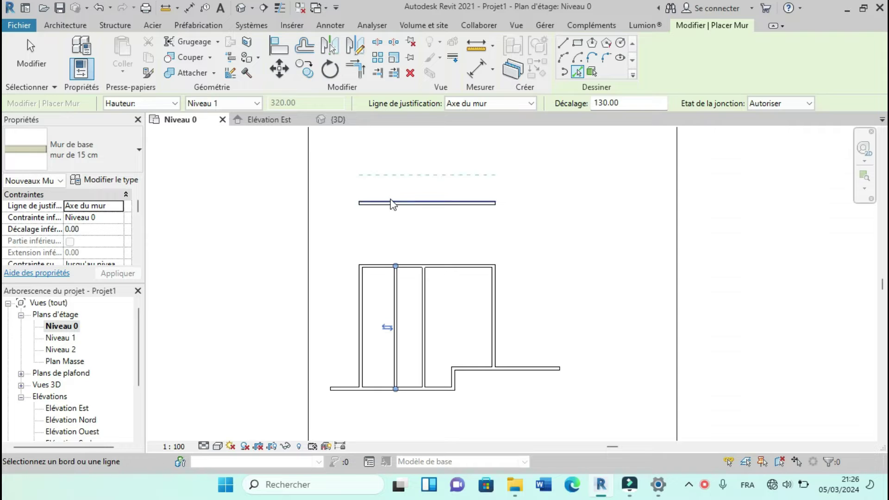
scroll(419, 224, "down", 1)
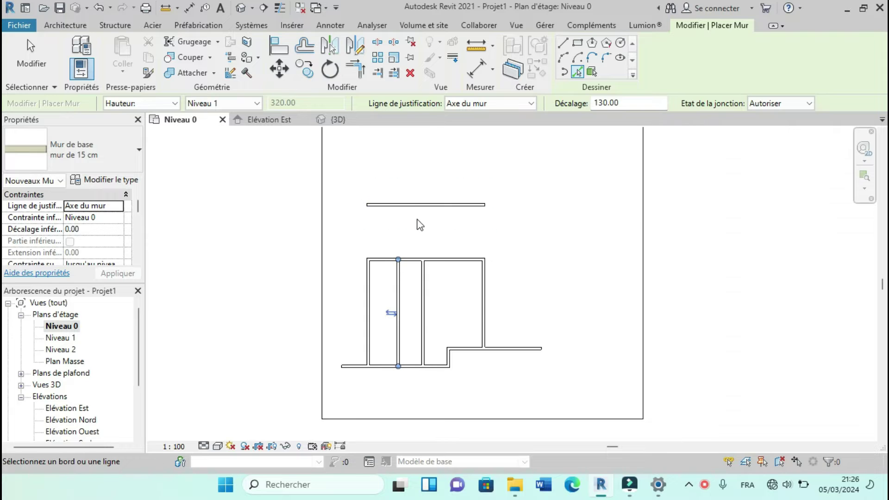
left_click(394, 75)
scroll(429, 181, "down", 1)
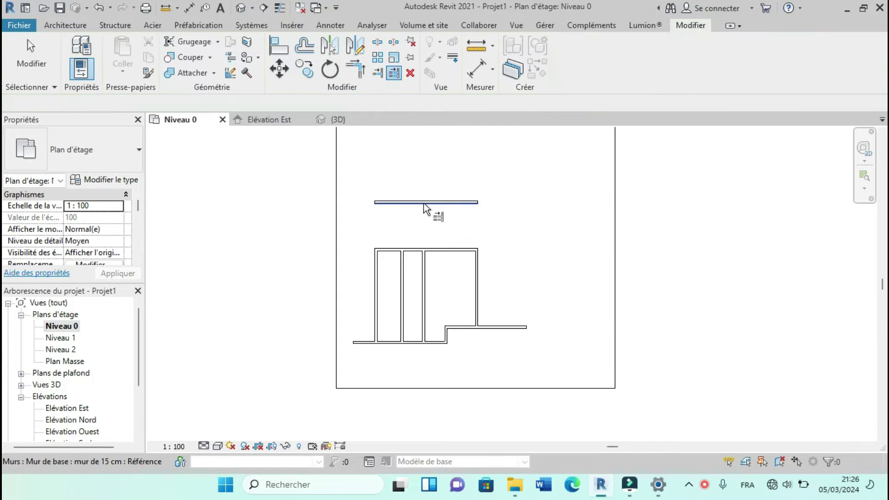
scroll(423, 203, "up", 1)
left_click(432, 206)
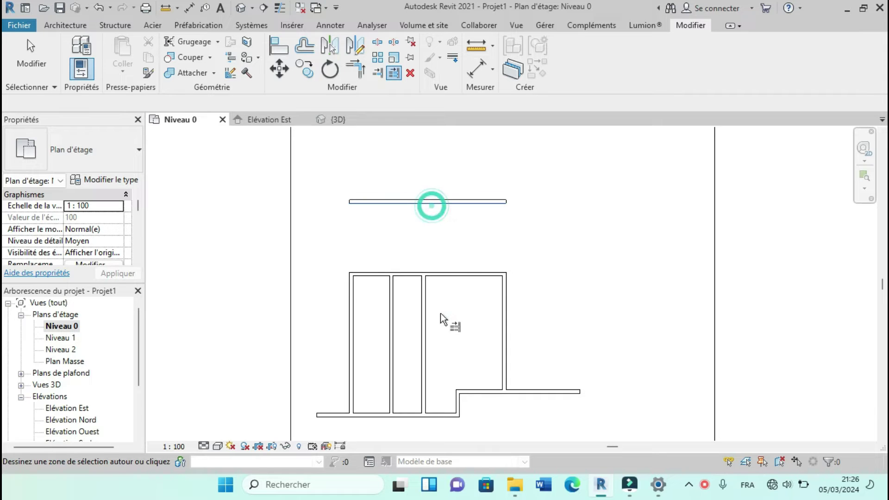
left_click(424, 325)
left_click(396, 311)
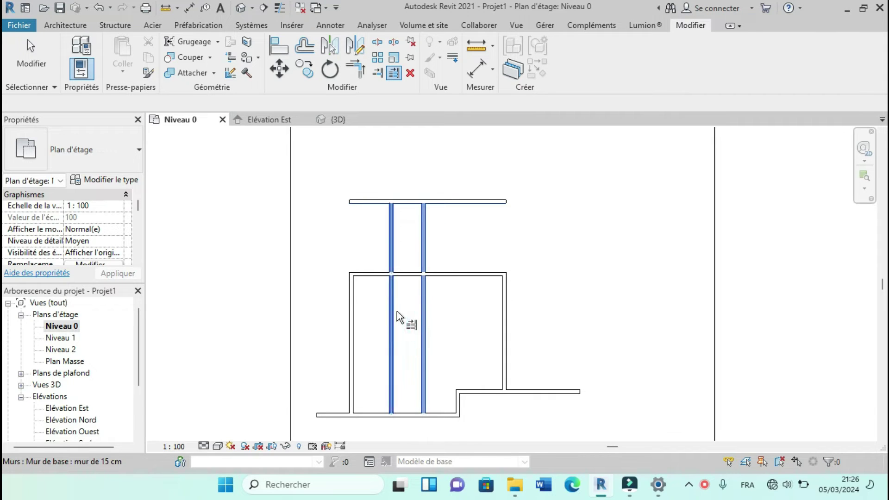
Step: Trim both vertical partitions at the room's upper wall, keeping only their portions above it
left_click(448, 274)
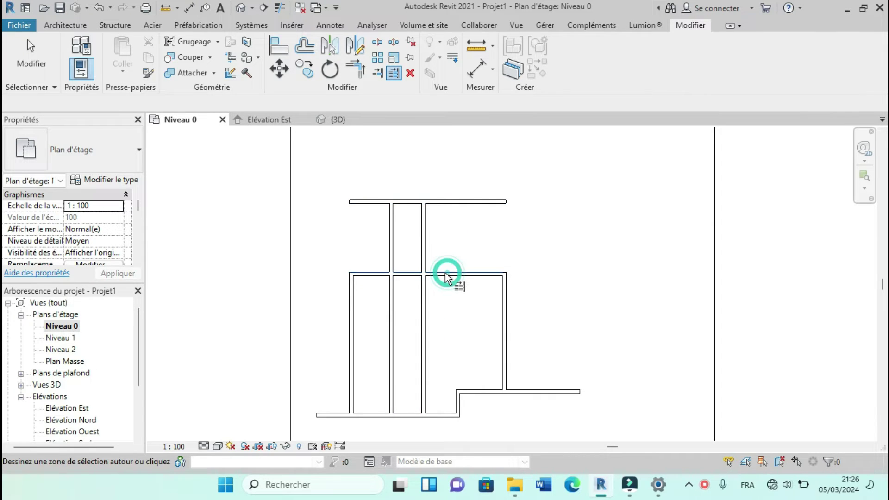
left_click(425, 257)
left_click(394, 236)
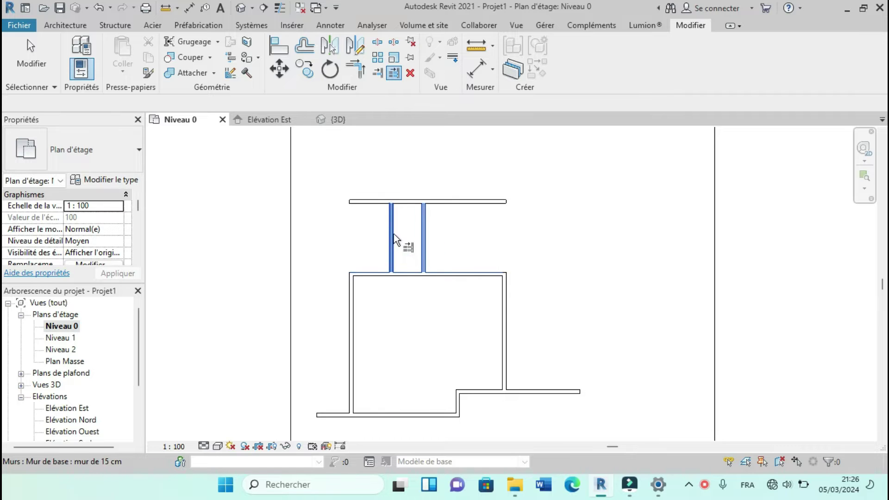
Step: Trim the left partition and the topmost horizontal wall into a corner, removing the wall's overhang on the left
left_click(354, 59)
left_click(396, 235)
left_click(408, 203)
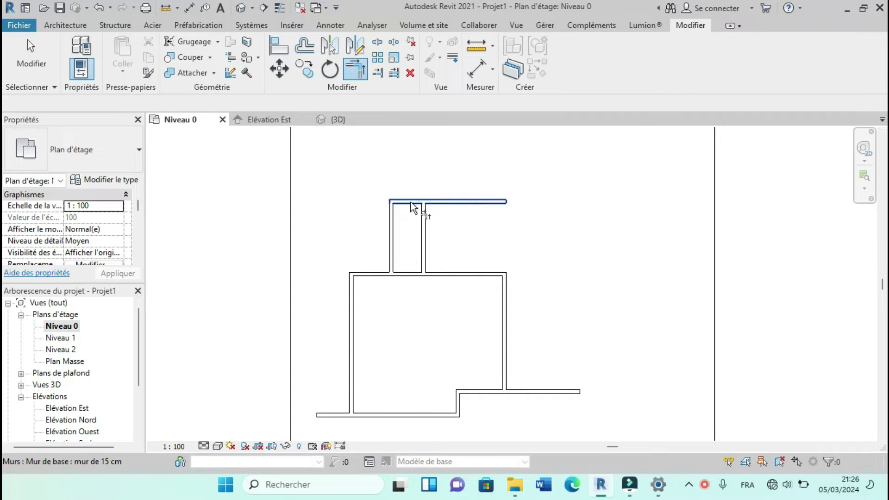
scroll(377, 238, "down", 2)
scroll(503, 233, "up", 2)
left_click(486, 240)
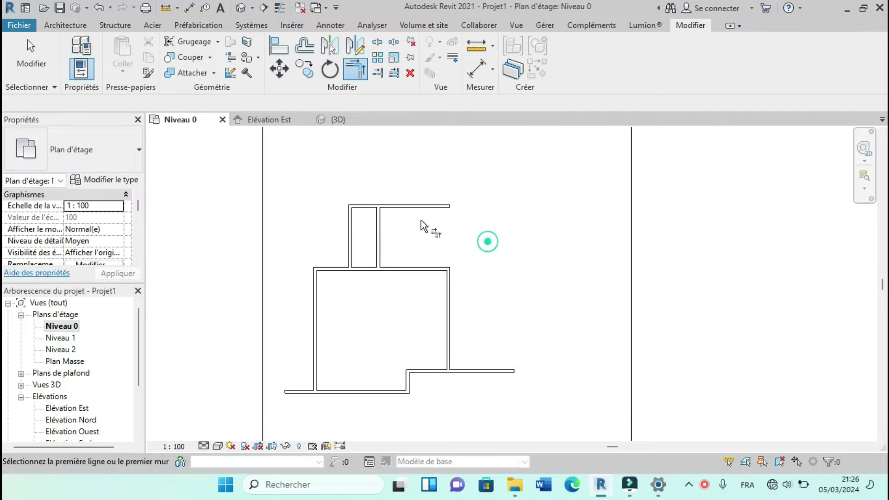
Step: Join the topmost horizontal wall and the large room's right wall into a corner with Trim/Extend to Corner
left_click(418, 203)
left_click(453, 306)
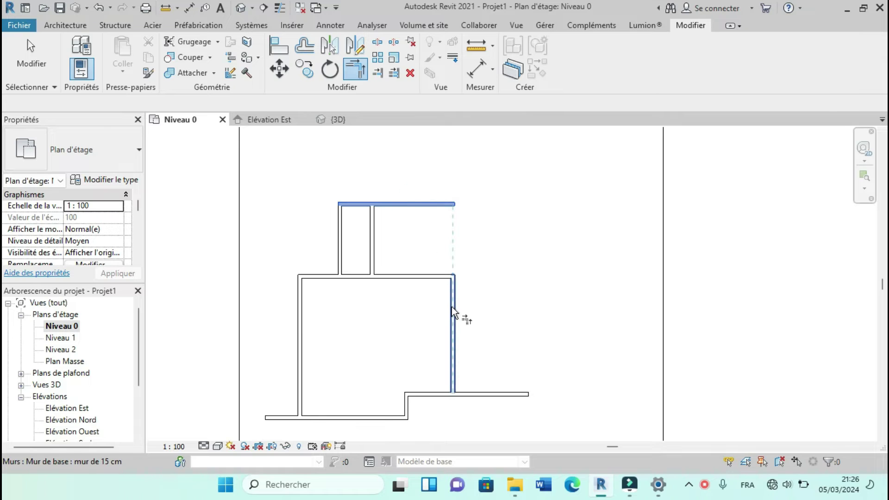
scroll(417, 307, "down", 1)
scroll(418, 306, "down", 1)
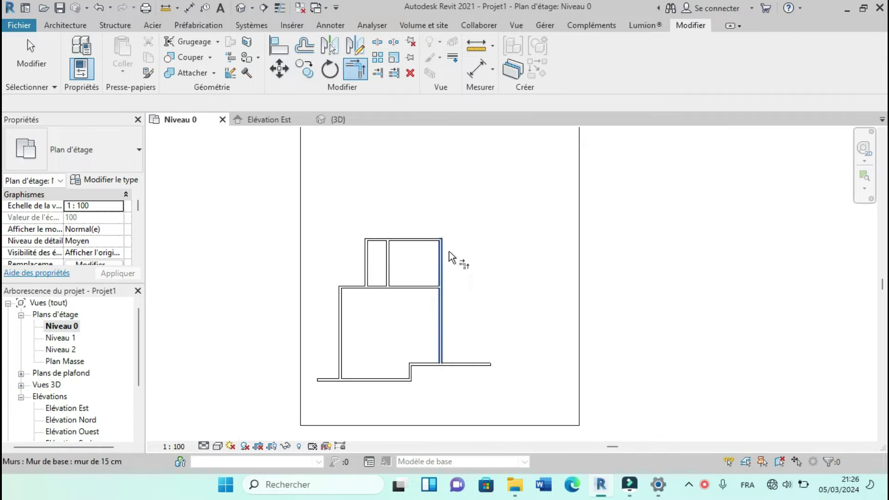
scroll(449, 251, "up", 2)
scroll(423, 303, "down", 2)
scroll(412, 276, "up", 3)
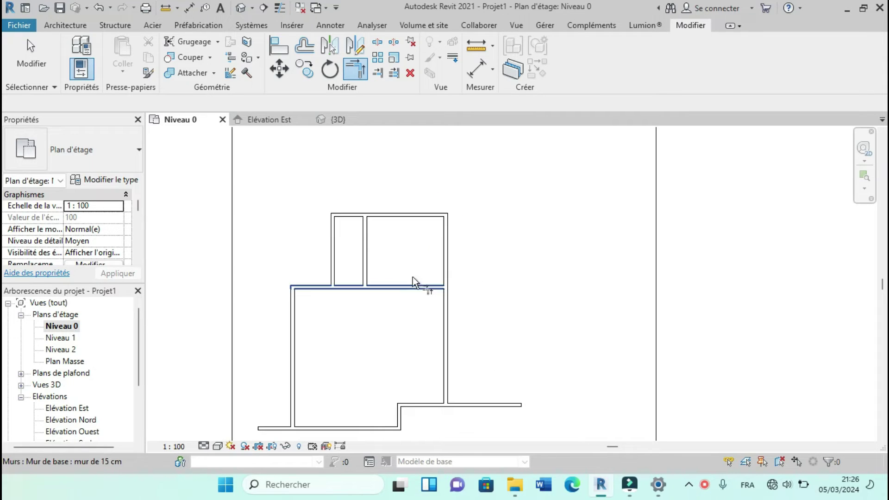
Step: Create architectural walls by picking lines at a 135 cm offset, one above the large room's upper wall and one to the right of its right wall
left_click(61, 26)
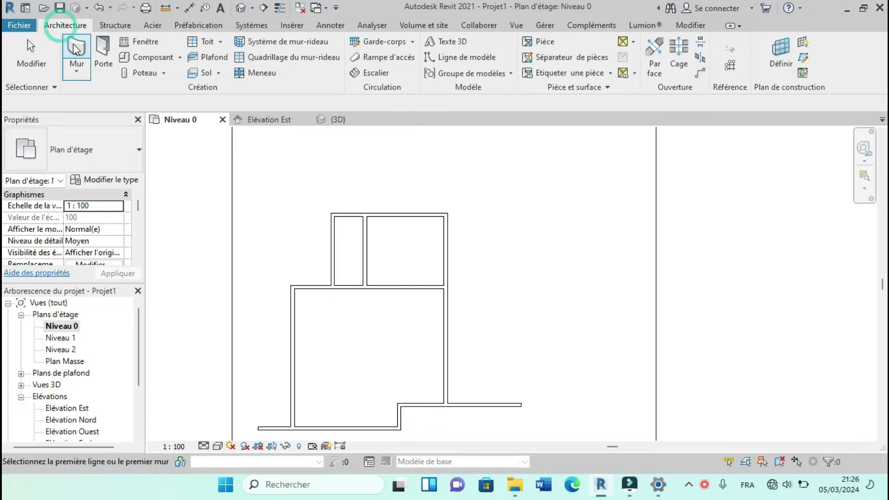
left_click(78, 73)
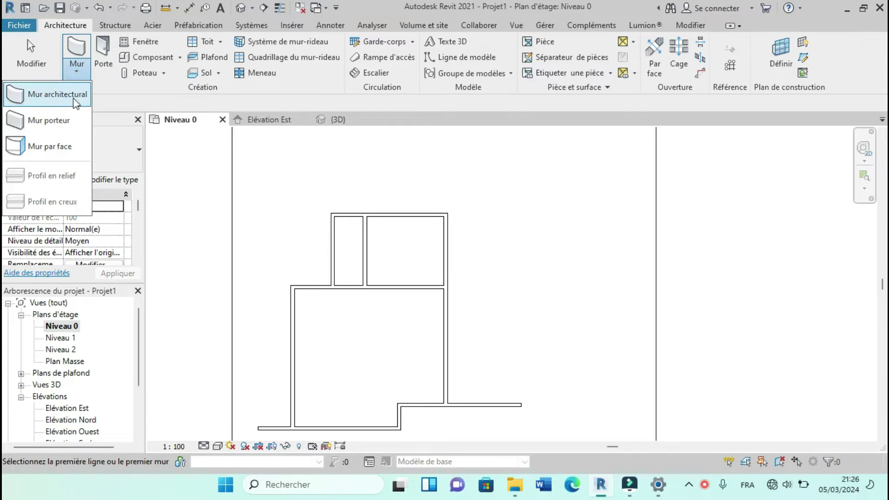
left_click(69, 90)
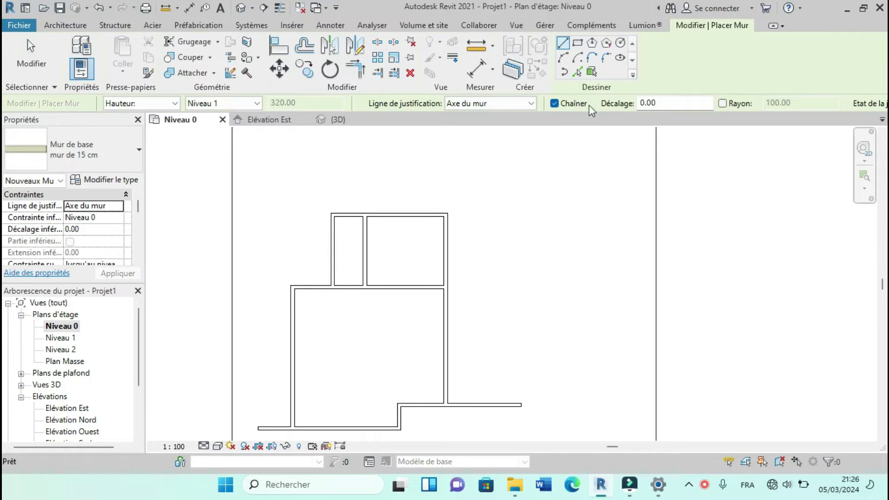
left_click(579, 73)
left_click(654, 103)
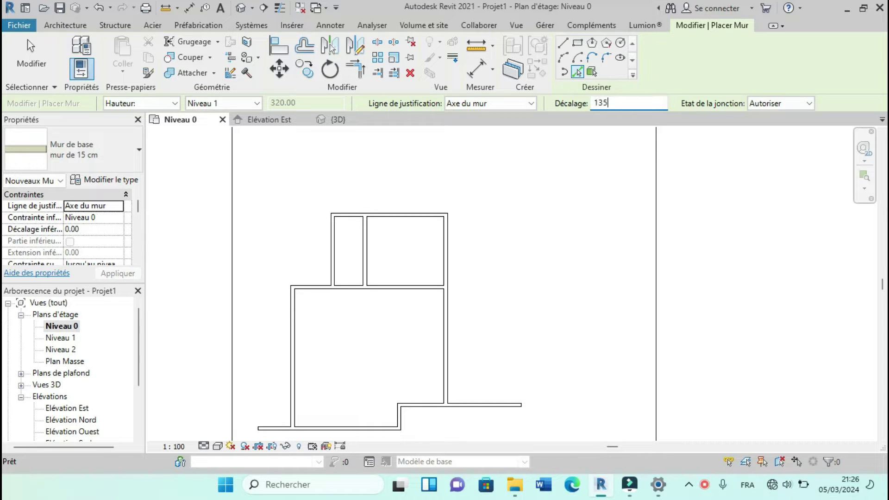
left_click(426, 287)
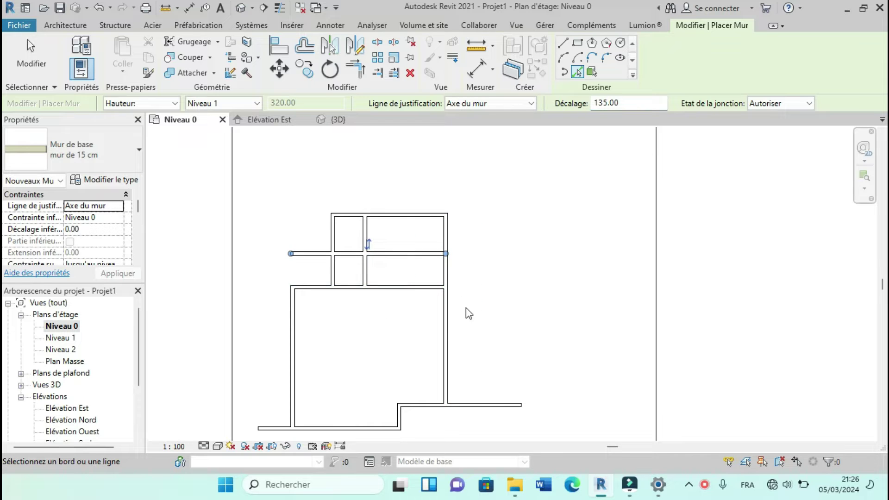
left_click(449, 337)
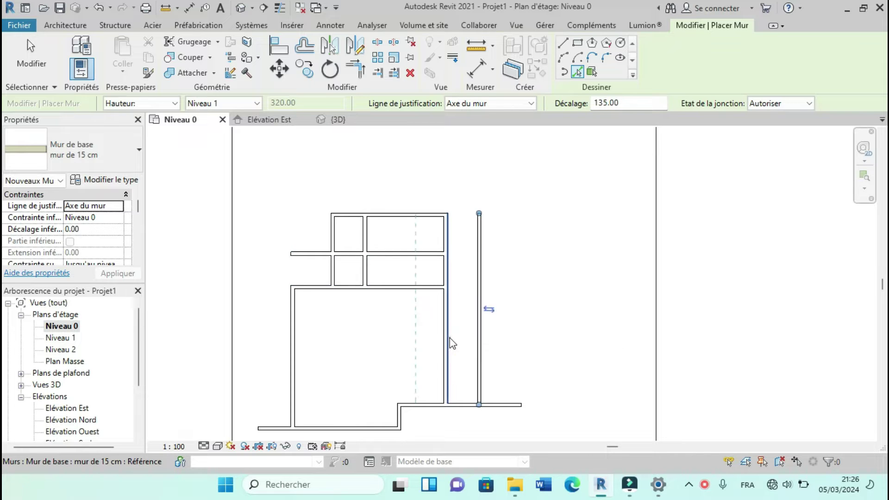
scroll(512, 320, "up", 2)
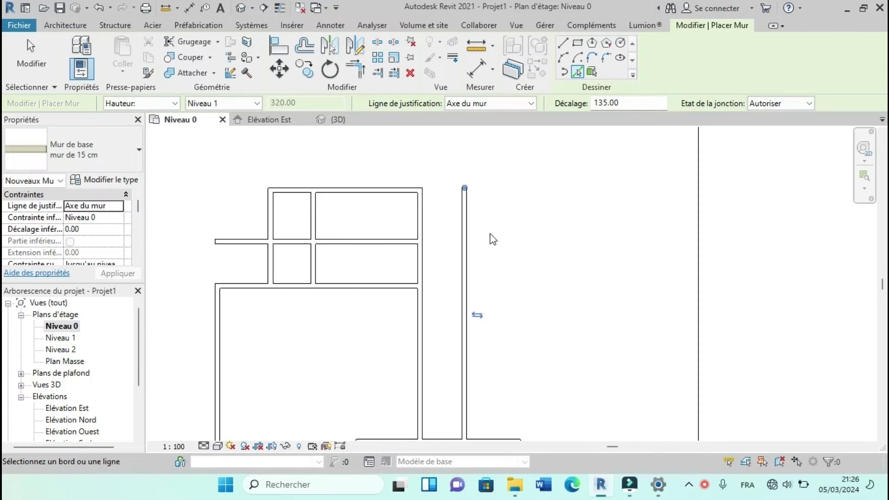
Step: Set the offset to 300 cm and create a parallel wall to the right of the new vertical wall
double_click(635, 104)
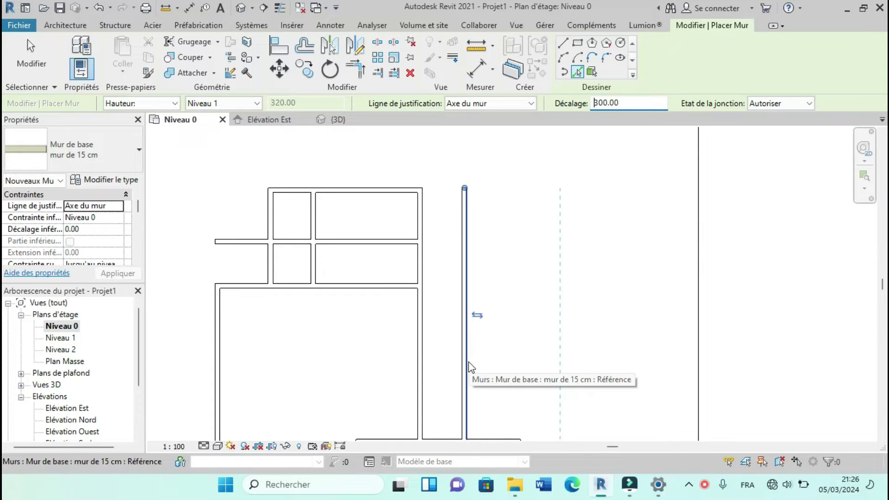
left_click(468, 361)
scroll(516, 296, "down", 2)
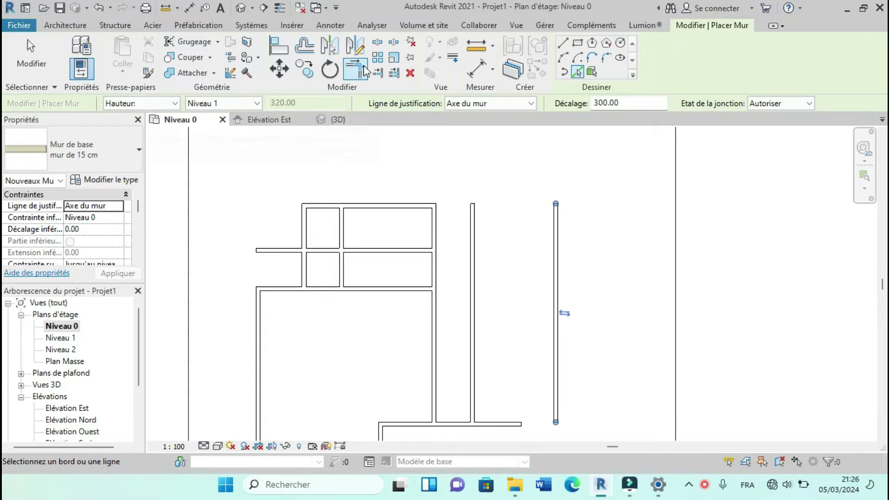
scroll(449, 214, "down", 1)
scroll(430, 236, "up", 1)
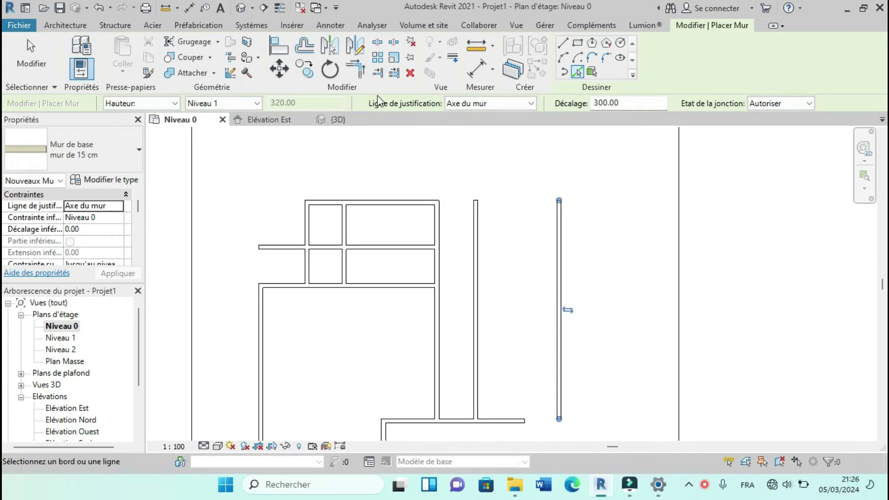
Step: Extend the 135 cm offset horizontal wall and the large room's upper wall to the far-right vertical wall
left_click(355, 70)
left_click(410, 242)
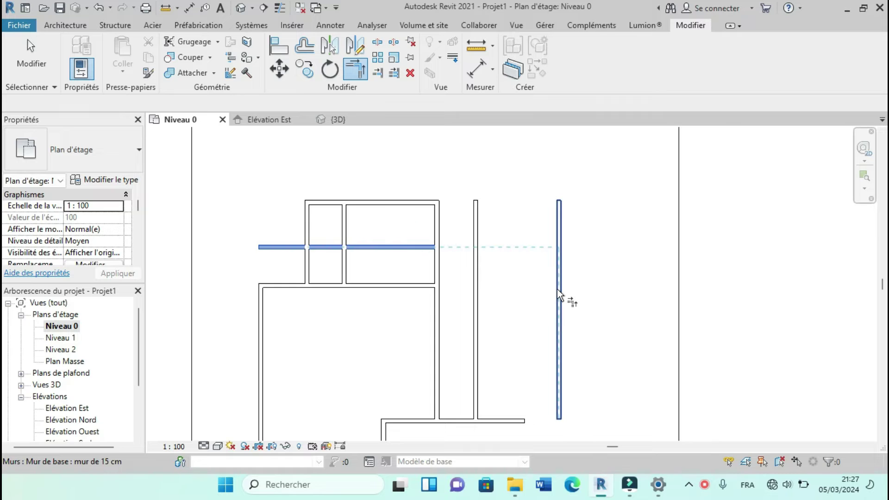
left_click(394, 74)
left_click(555, 260)
left_click(423, 243)
scroll(451, 247, "down", 1)
scroll(513, 281, "up", 1)
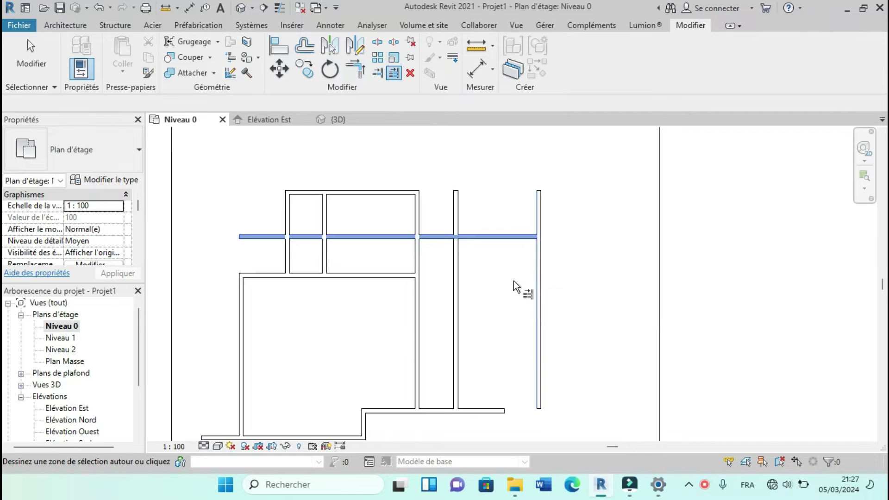
left_click(510, 276)
left_click(363, 276)
scroll(432, 206, "down", 1)
scroll(470, 274, "up", 1)
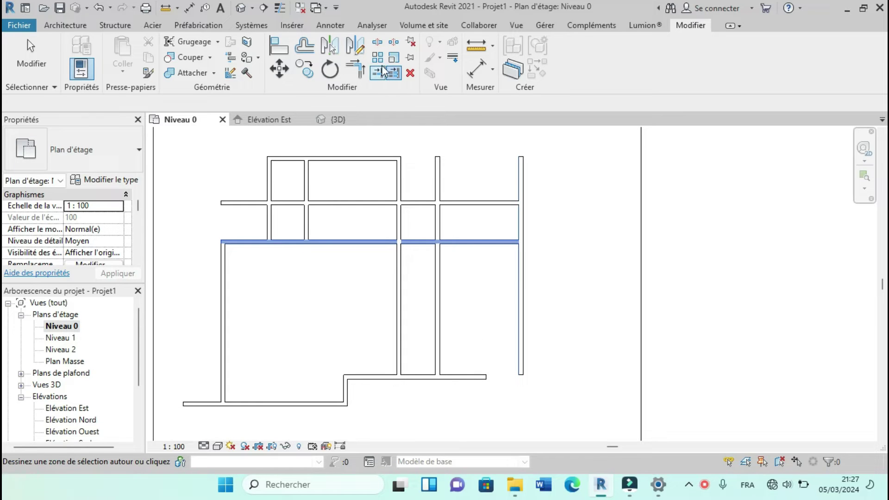
Step: Split the lower of the extended horizontal walls inside the corridor, and the corridor's right vertical wall between the two horizontal walls
left_click(377, 42)
left_click(419, 242)
scroll(419, 241, "down", 1)
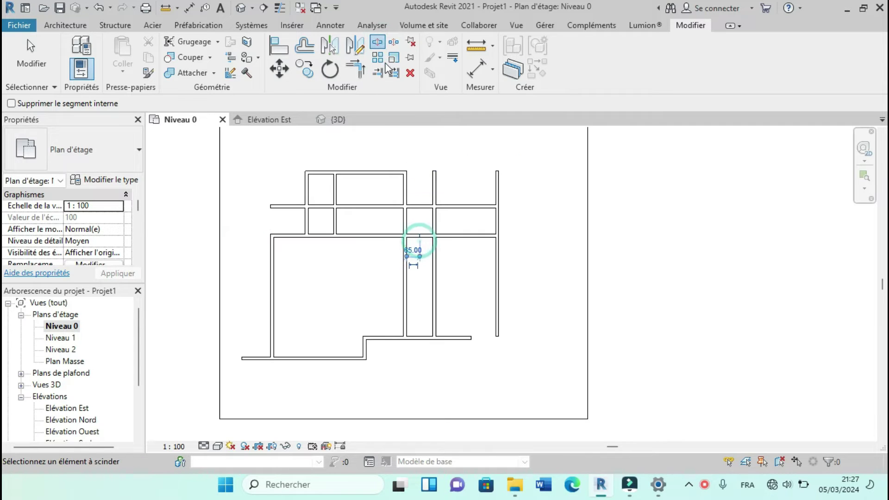
left_click(356, 70)
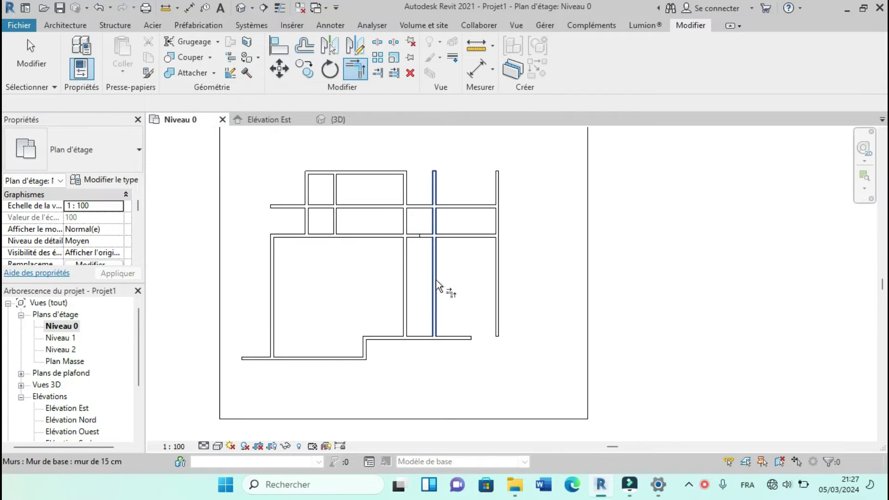
left_click(375, 42)
scroll(456, 243, "up", 2)
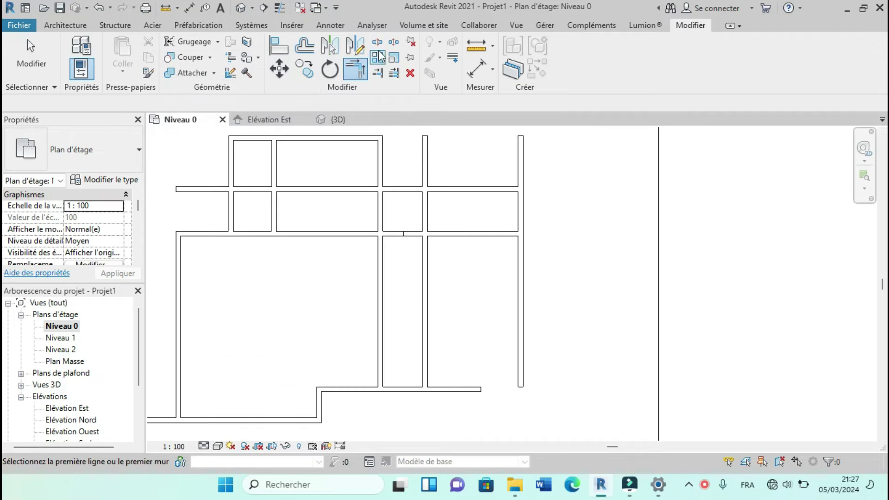
left_click(424, 214)
Step: Trim the lower part of the corridor's right wall and the right part of the split horizontal wall into a corner
key("t")
key("r")
left_click(423, 294)
left_click(456, 237)
scroll(457, 238, "down", 2)
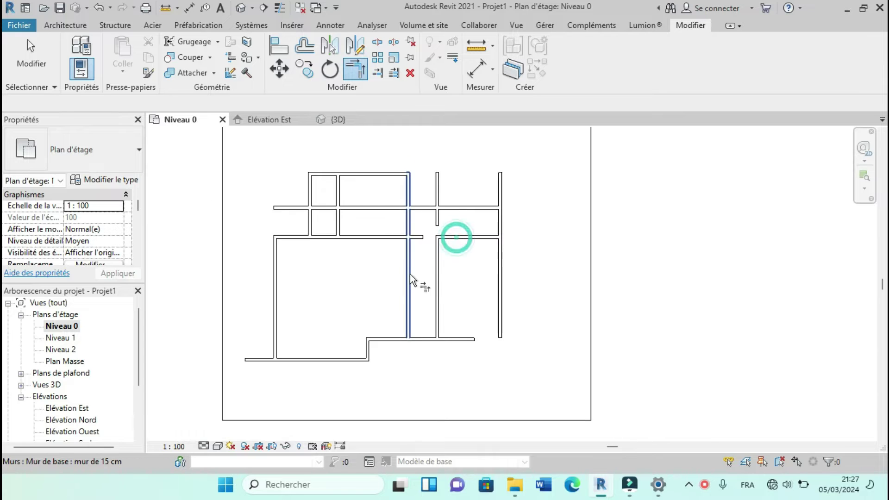
Step: Trim the large room's upper wall back to its right wall, removing the stub that projects into the corridor
scroll(410, 275, "up", 4)
left_click(394, 74)
scroll(396, 274, "down", 3)
left_click(401, 263)
left_click(379, 229)
scroll(357, 281, "down", 3)
scroll(398, 253, "up", 3)
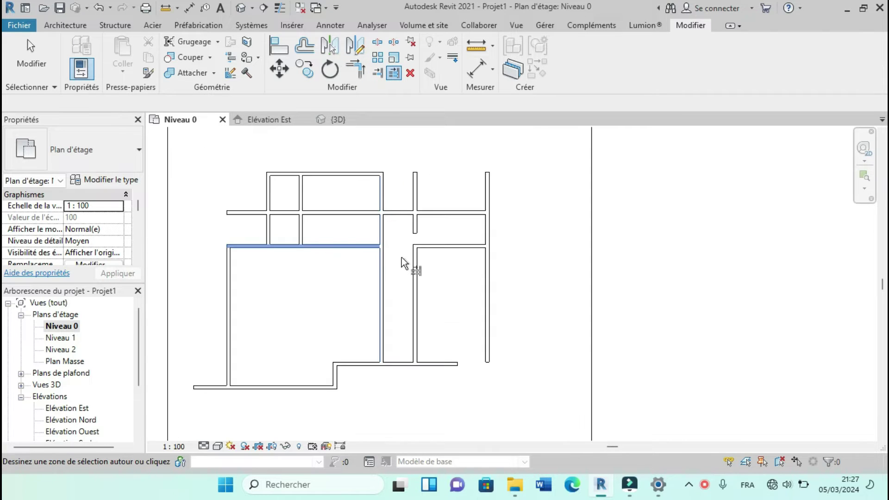
Step: Trim the upper crossing horizontal wall at the large room's right wall, keeping only the portion toward the far-right wall
scroll(424, 211, "up", 2)
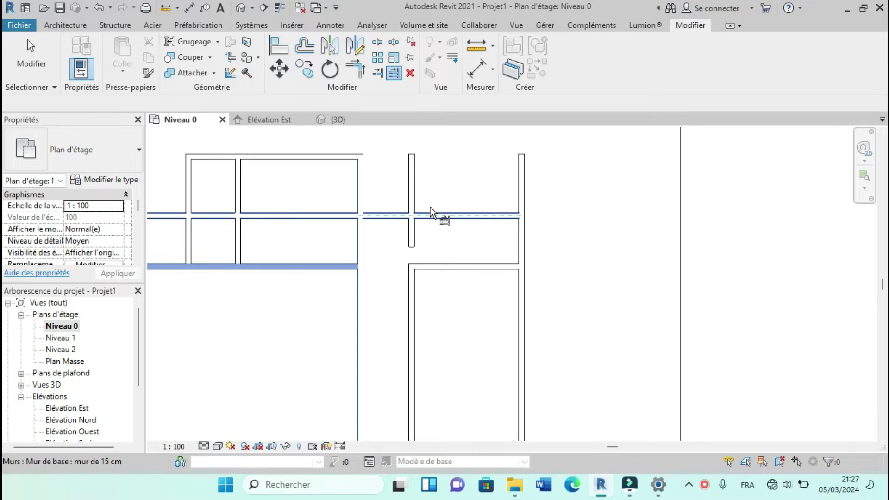
scroll(430, 207, "down", 2)
left_click(441, 166)
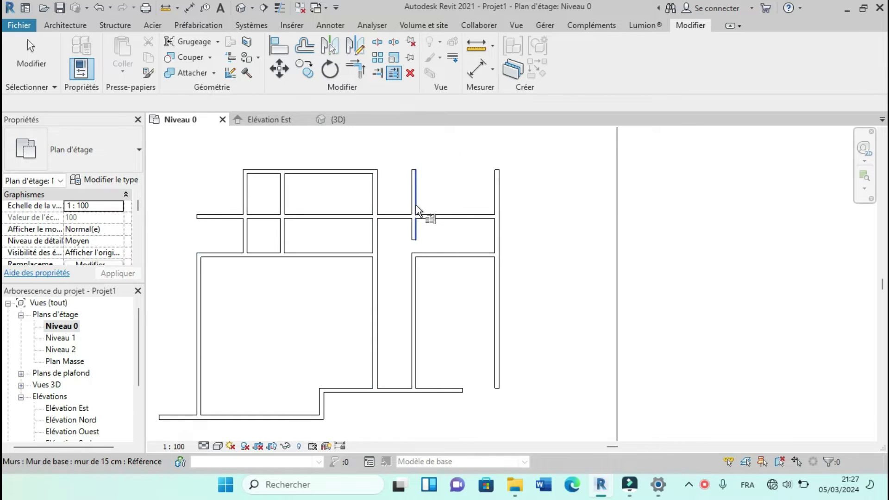
left_click(414, 207)
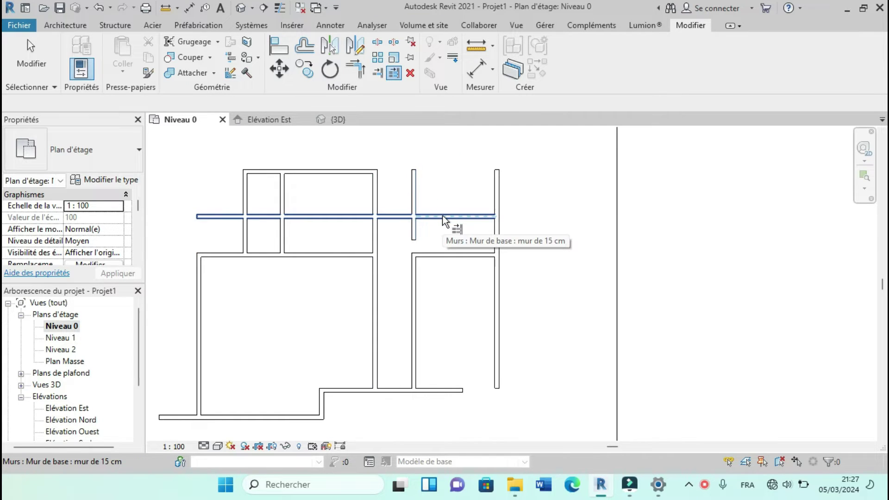
left_click(387, 189)
left_click(379, 189)
left_click(451, 215)
scroll(446, 210, "down", 3)
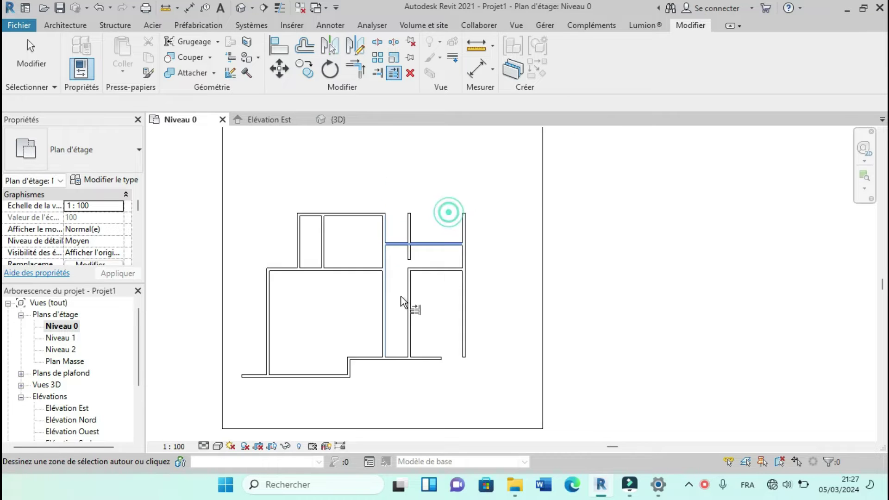
Step: Delete the leftover vertical wall segment crossing the upper end of the corridor
scroll(419, 230, "up", 2)
key("Escape")
left_click(406, 250)
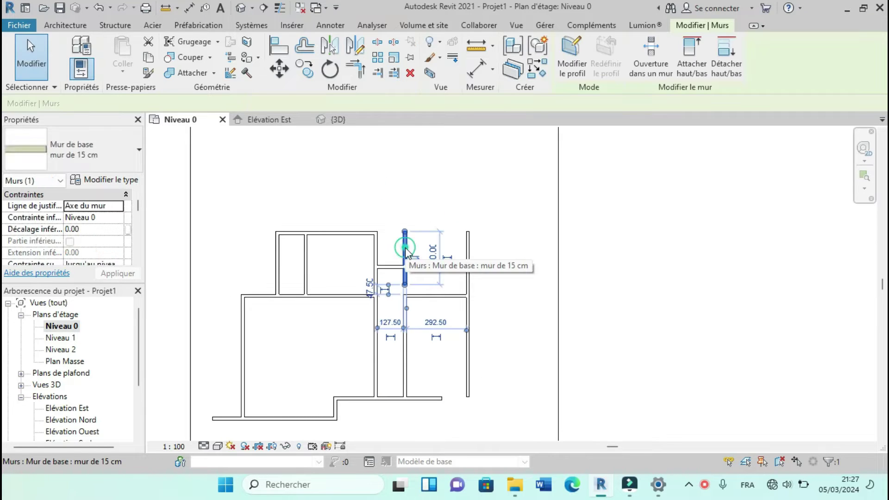
key("Delete")
scroll(422, 249, "down", 1)
scroll(430, 357, "up", 3)
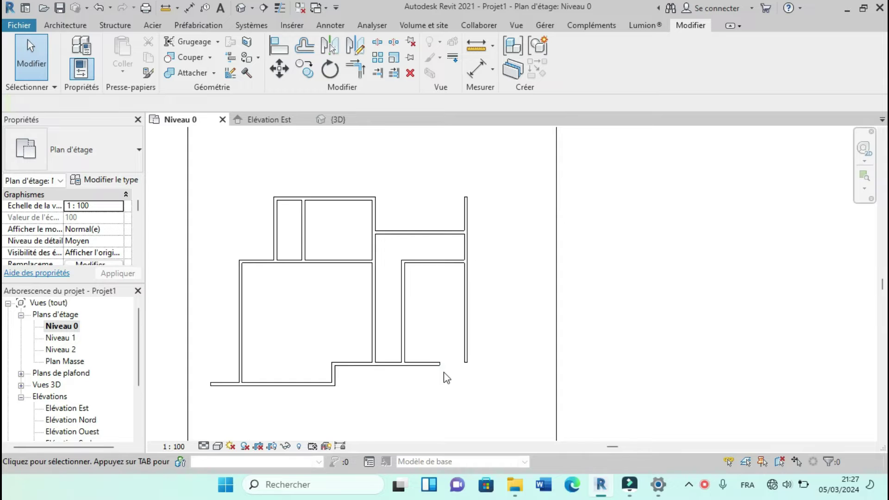
scroll(446, 377, "up", 1)
scroll(427, 370, "down", 2)
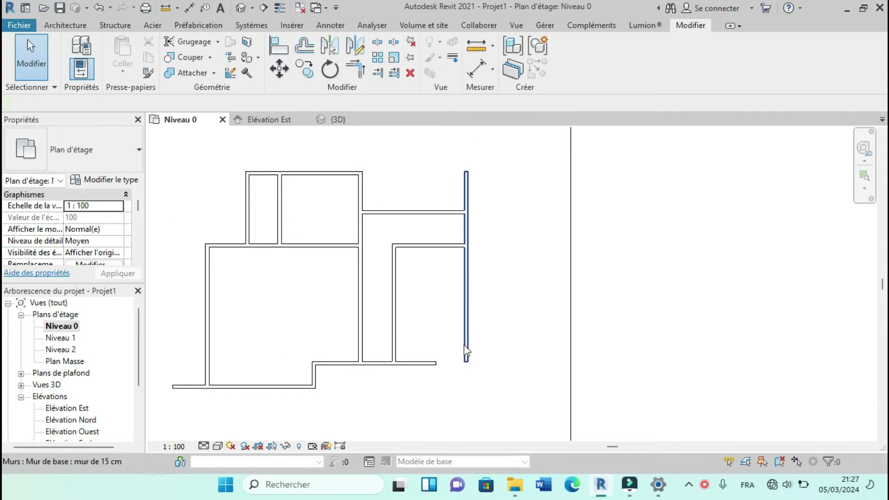
scroll(445, 361, "down", 2)
scroll(397, 381, "up", 2)
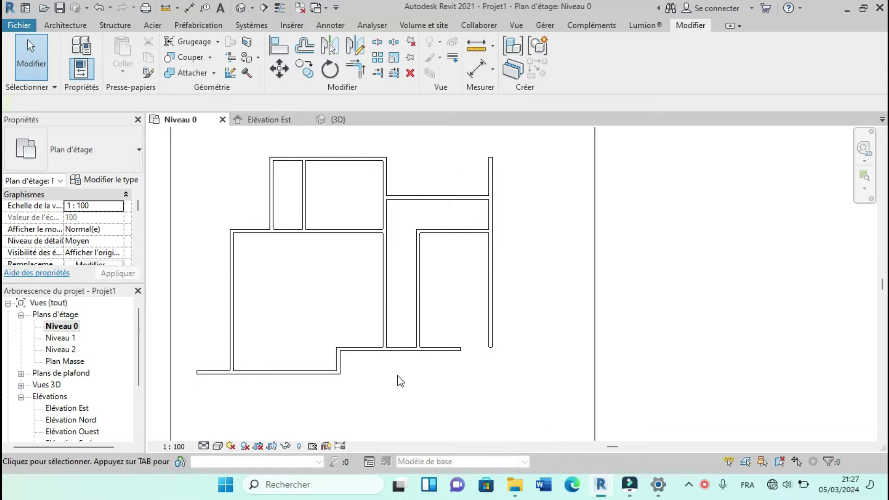
scroll(410, 369, "down", 2)
scroll(412, 227, "up", 2)
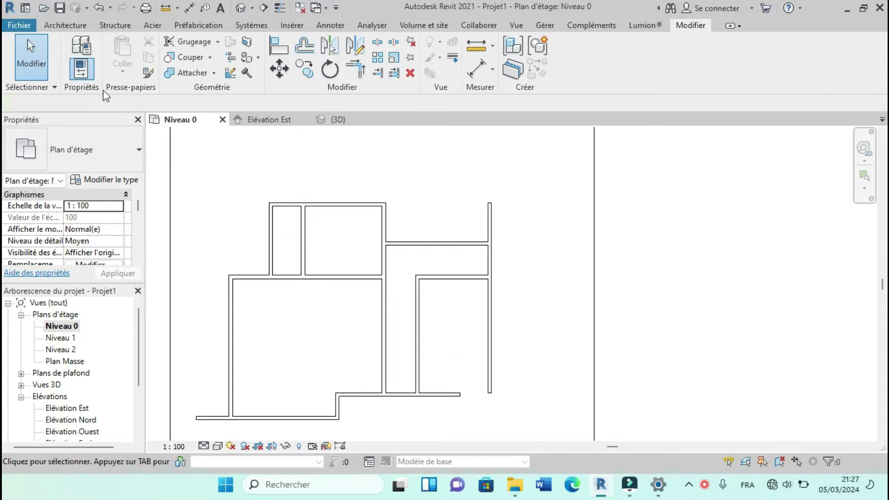
Step: Place a 15 cm wall parallel to the corridor's upper horizontal wall, offset 350 cm above it, using Pick Lines
left_click(56, 27)
left_click(79, 52)
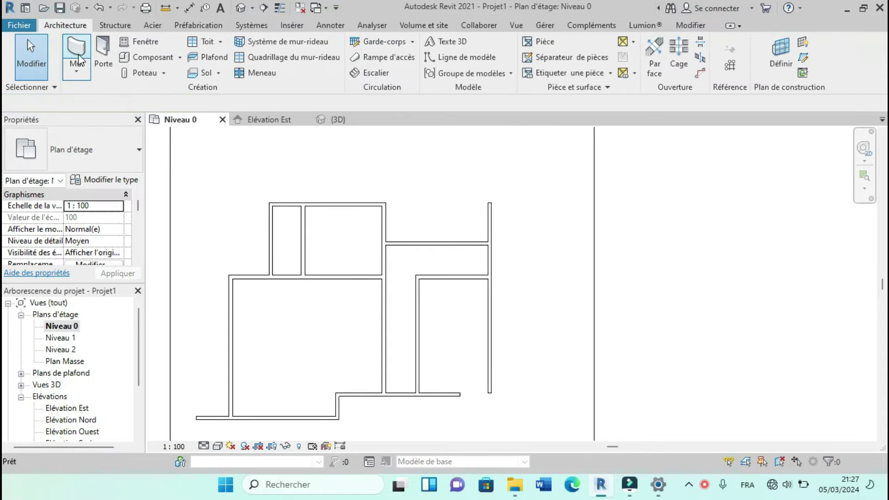
left_click(577, 72)
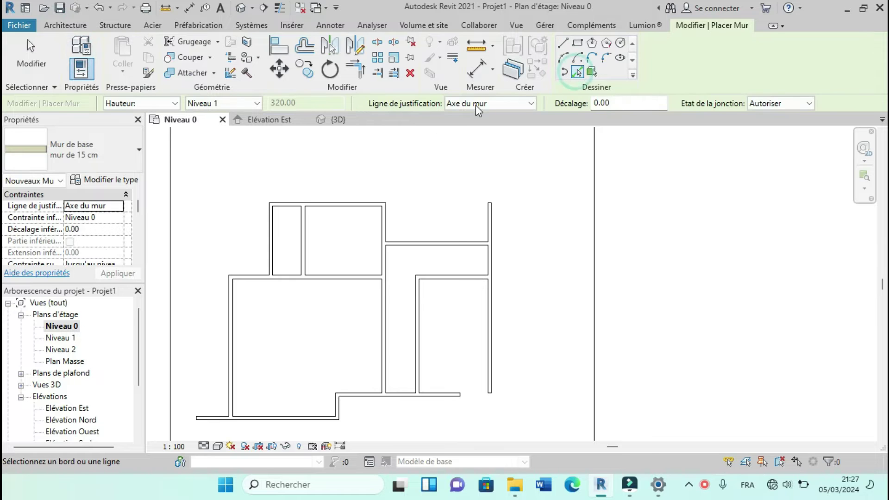
type("35")
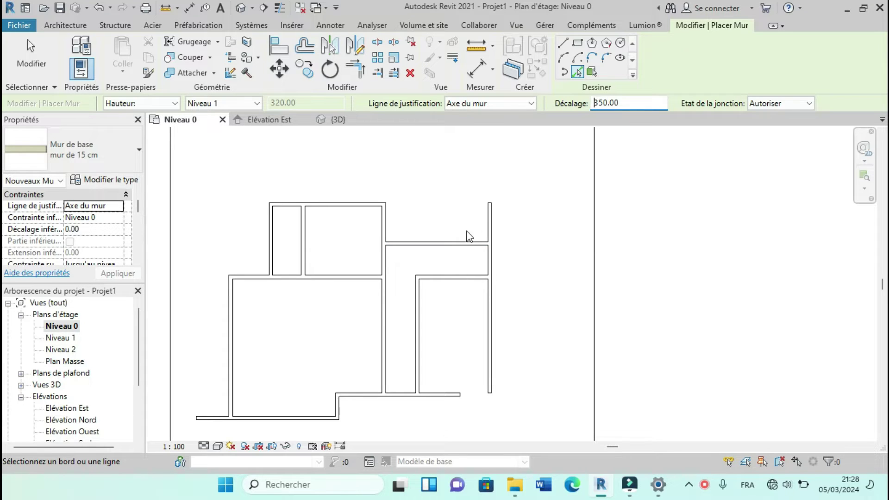
left_click(452, 241)
scroll(404, 253, "down", 2)
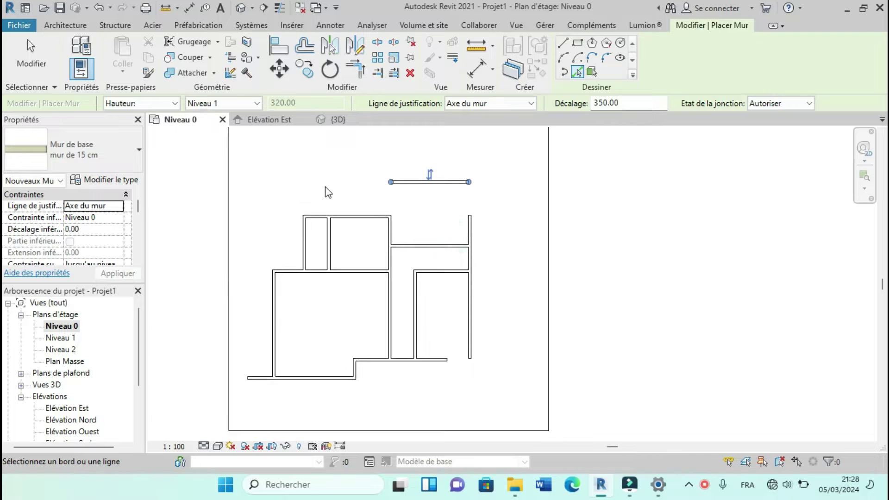
Step: Trim the partition between the two small upper rooms and the new top wall into a corner
scroll(328, 191, "up", 2)
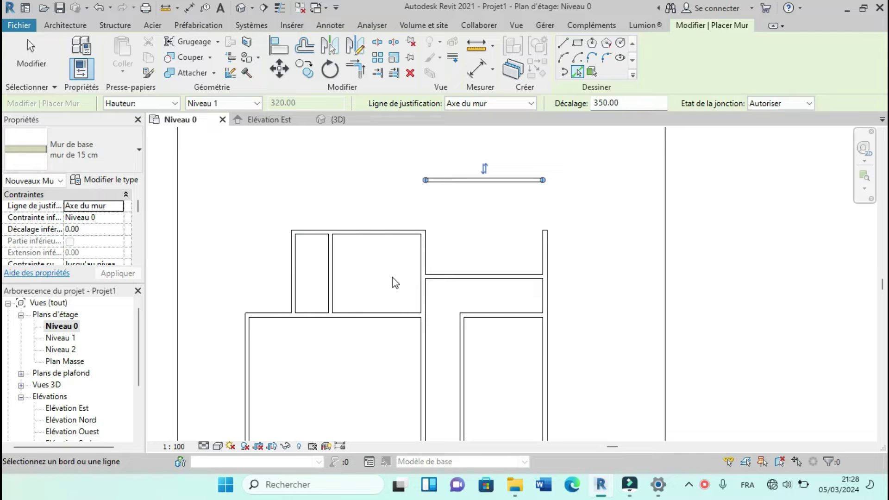
left_click(351, 73)
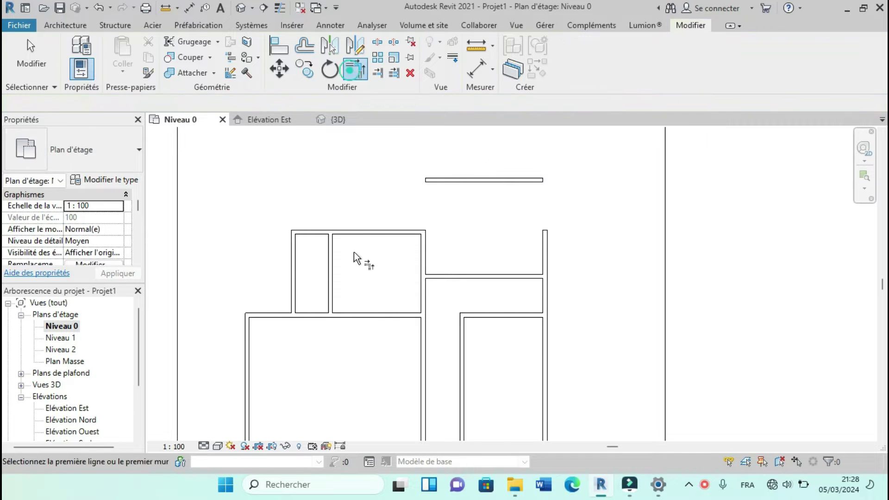
left_click(334, 267)
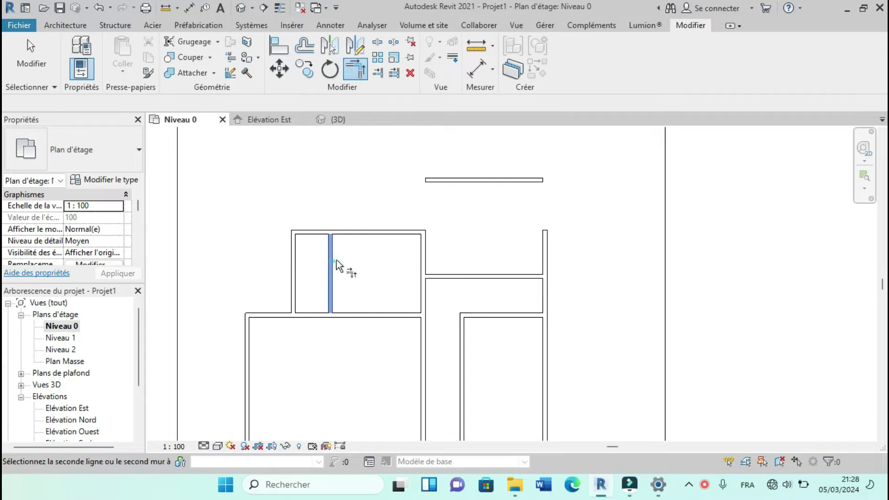
left_click(444, 185)
scroll(388, 185, "down", 1)
scroll(388, 186, "down", 1)
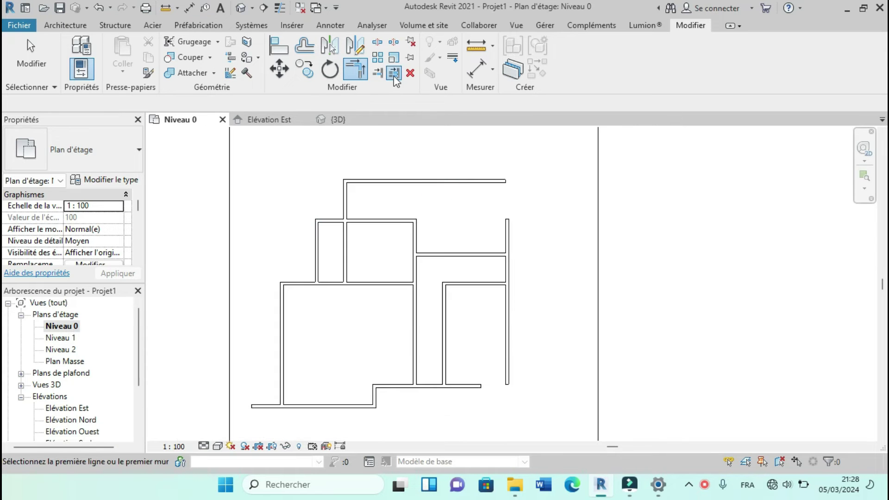
Step: Extend the large room's right vertical wall up to the new top wall
left_click(394, 74)
left_click(418, 187)
left_click(415, 226)
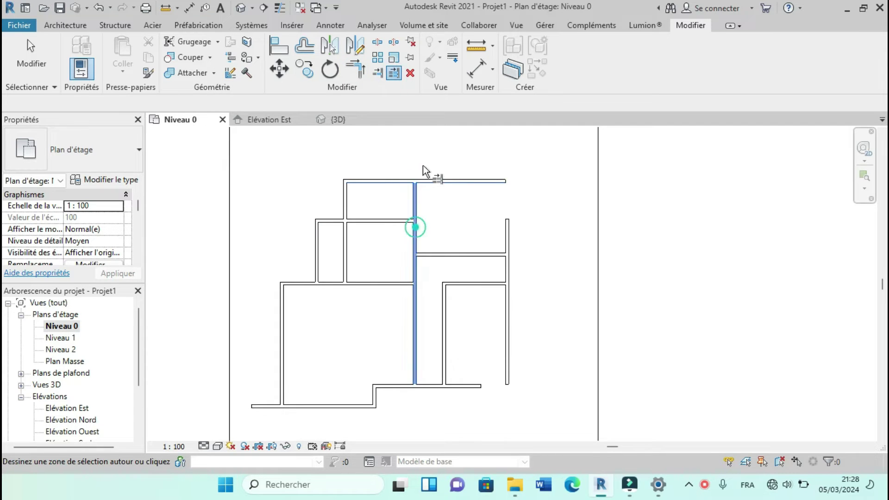
Step: Join the top wall and the far-right vertical wall into the plan's upper-right corner
scroll(467, 201, "up", 1)
left_click(355, 69)
left_click(466, 172)
left_click(494, 224)
scroll(491, 204, "down", 1)
scroll(500, 311, "up", 1)
scroll(499, 313, "down", 1)
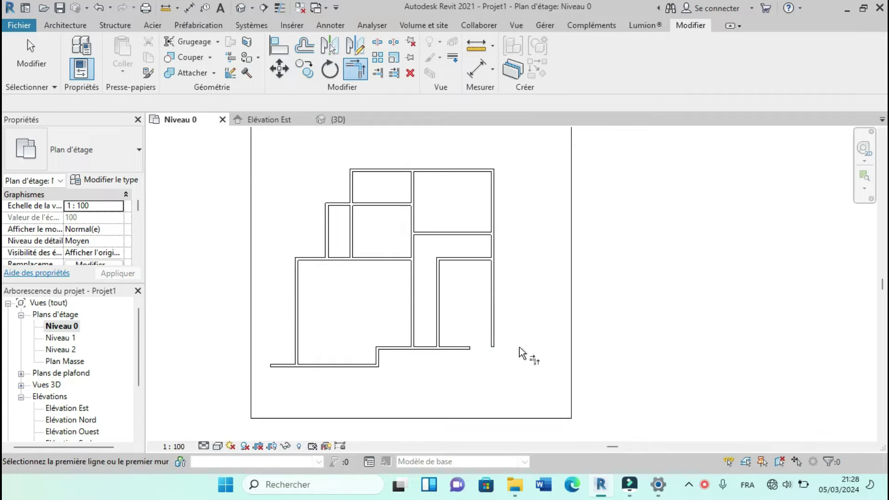
Step: Place a vertical 15 cm wall parallel to the far-right wall, offset 200 cm outward from it, using Pick Lines
scroll(513, 300, "up", 1)
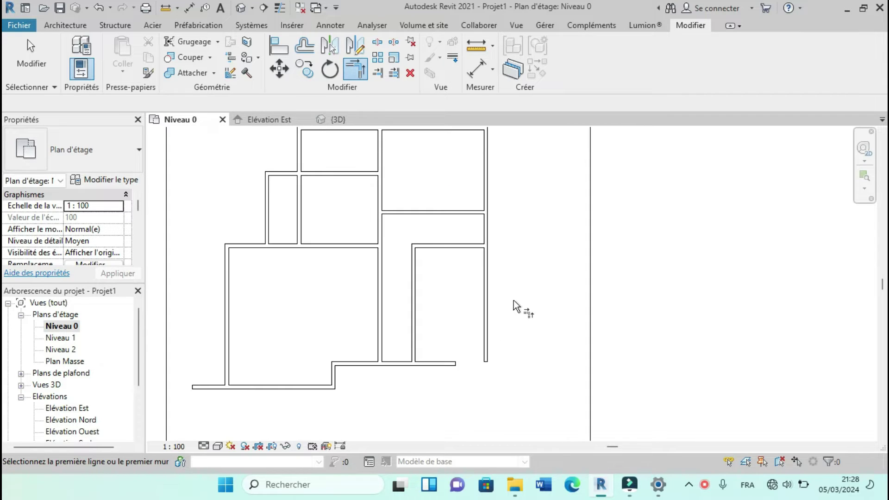
scroll(492, 284, "down", 1)
scroll(477, 252, "up", 1)
left_click(65, 25)
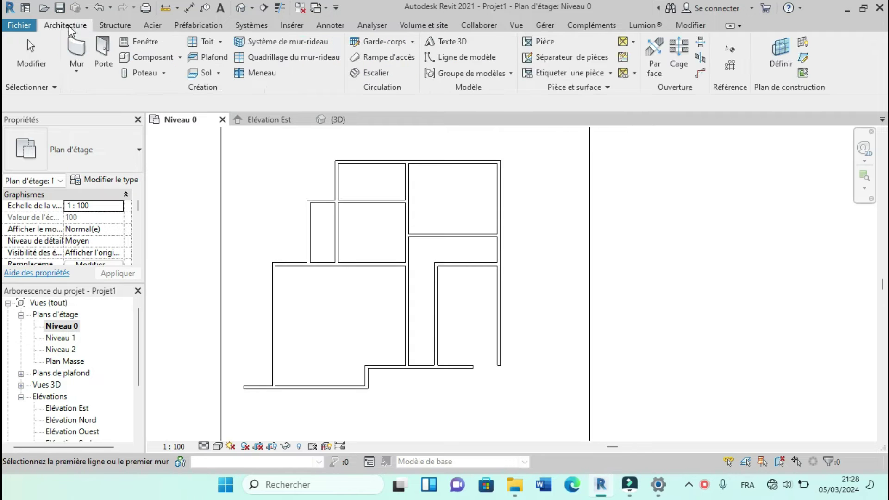
left_click(70, 46)
left_click(577, 72)
left_click(643, 104)
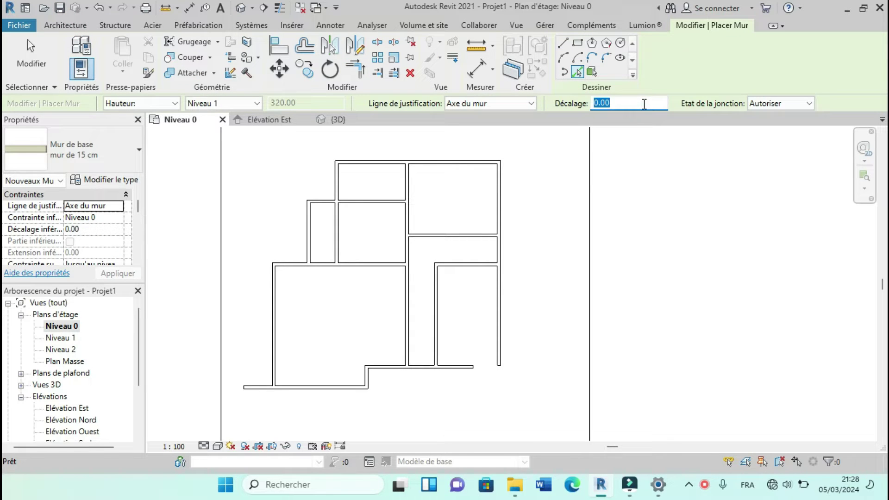
key("Return")
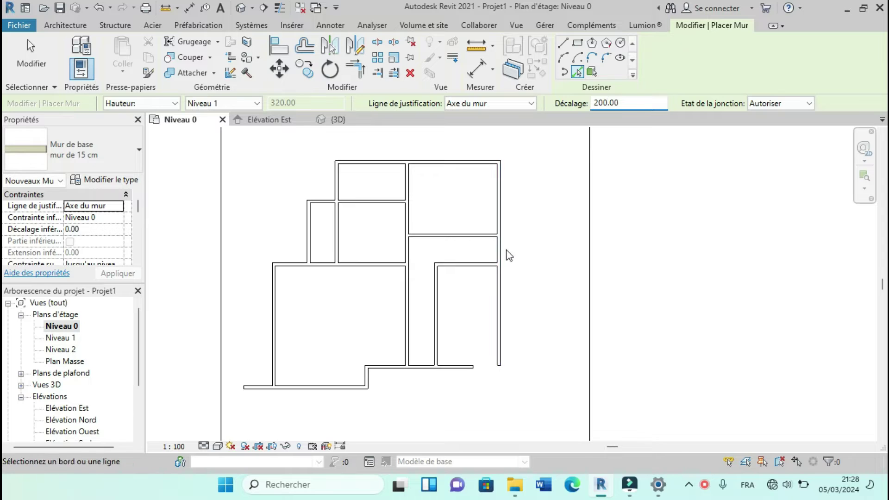
left_click(504, 252)
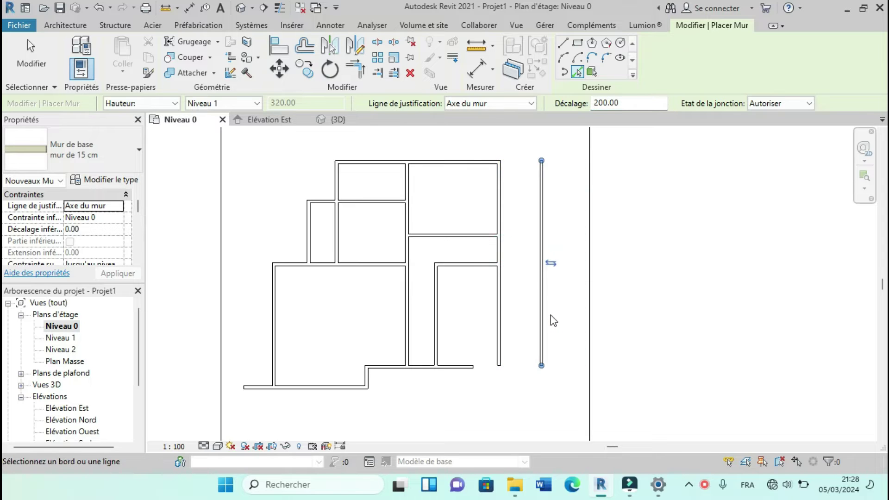
Step: Place two horizontal 15 cm walls below the corridor's upper wall, each offset 200 cm from the previous one
scroll(542, 329, "up", 1)
scroll(479, 361, "down", 1)
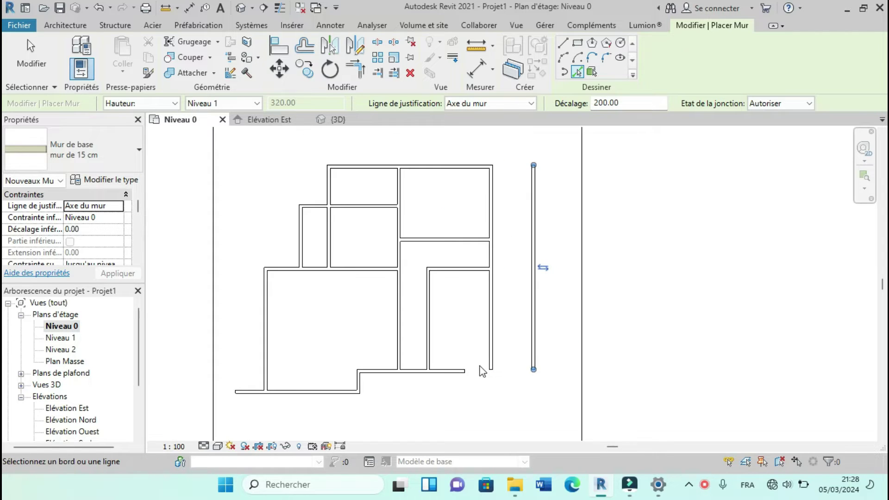
scroll(499, 320, "up", 1)
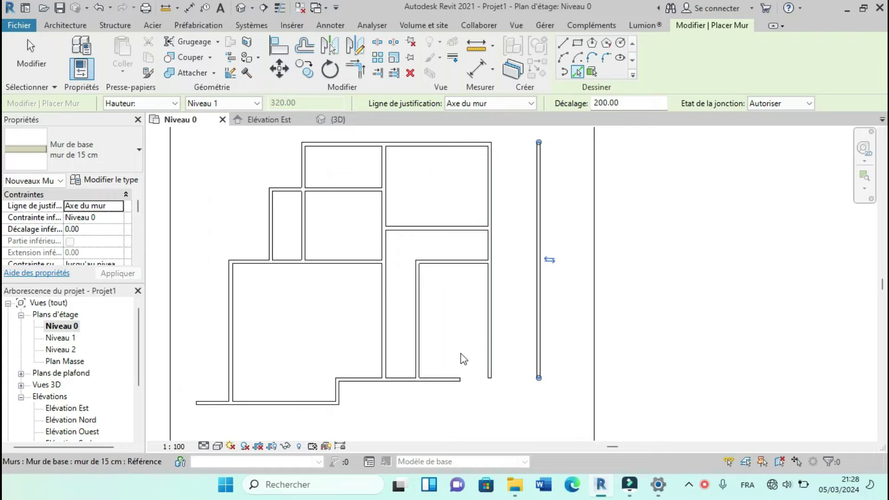
scroll(481, 361, "down", 1)
scroll(495, 268, "up", 2)
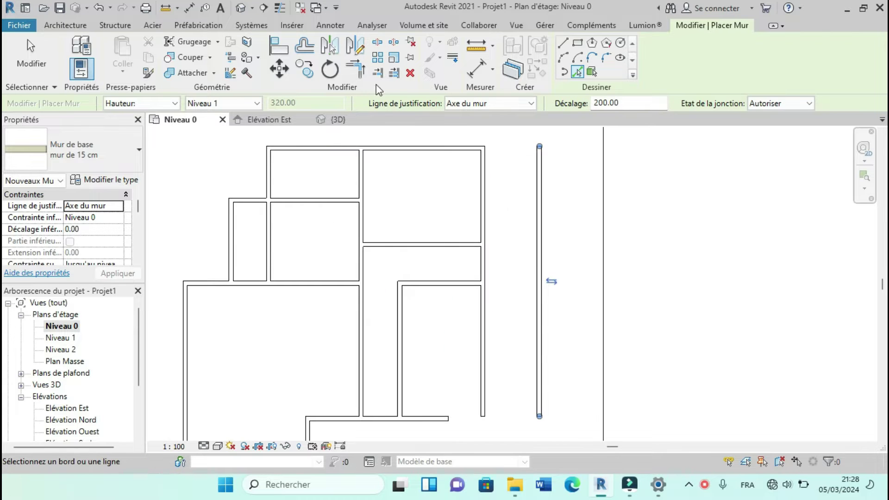
scroll(459, 217, "down", 1)
scroll(508, 246, "up", 1)
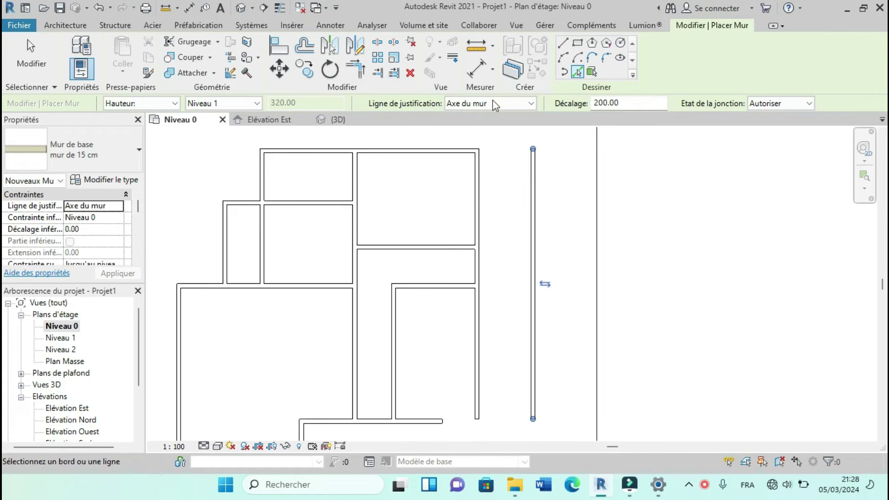
left_click(457, 250)
left_click(460, 313)
scroll(463, 315, "down", 1)
scroll(475, 307, "up", 1)
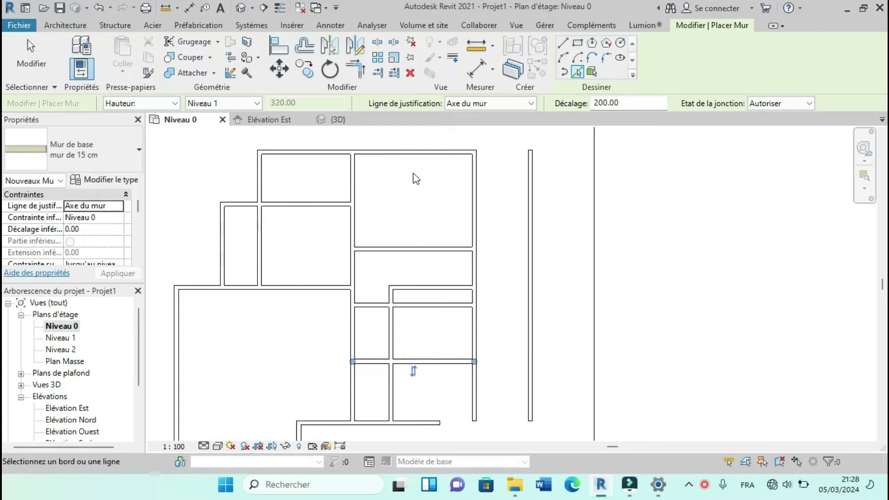
Step: Extend the corridor's upper wall and the two new horizontal walls to the new outer right wall
scroll(413, 166, "down", 1)
left_click(396, 75)
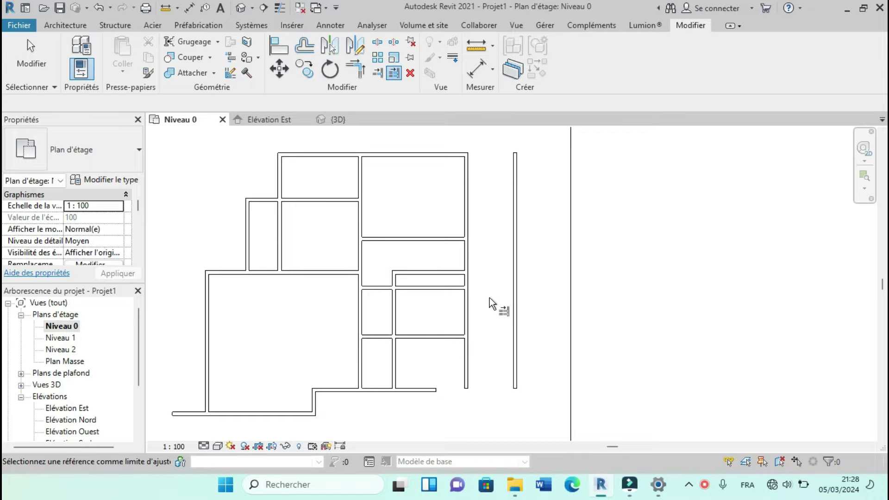
scroll(463, 232, "up", 1)
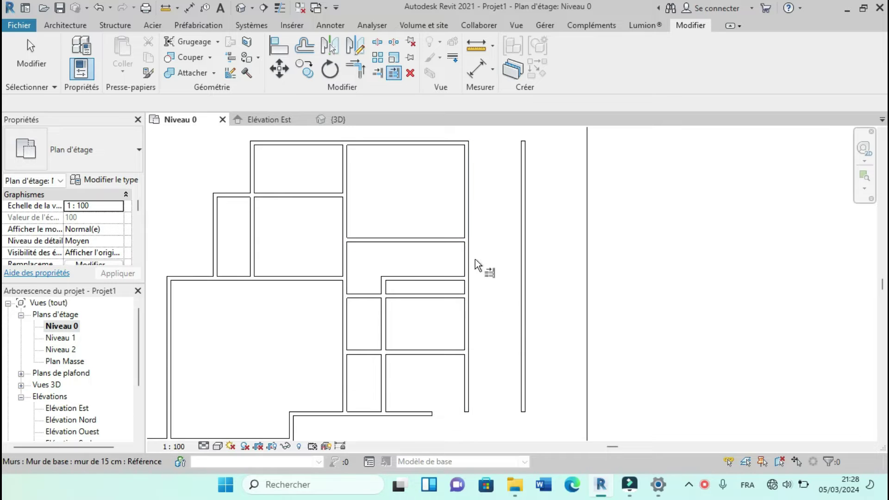
left_click(502, 286)
left_click(519, 267)
left_click(446, 240)
scroll(493, 263, "down", 1)
scroll(492, 263, "down", 1)
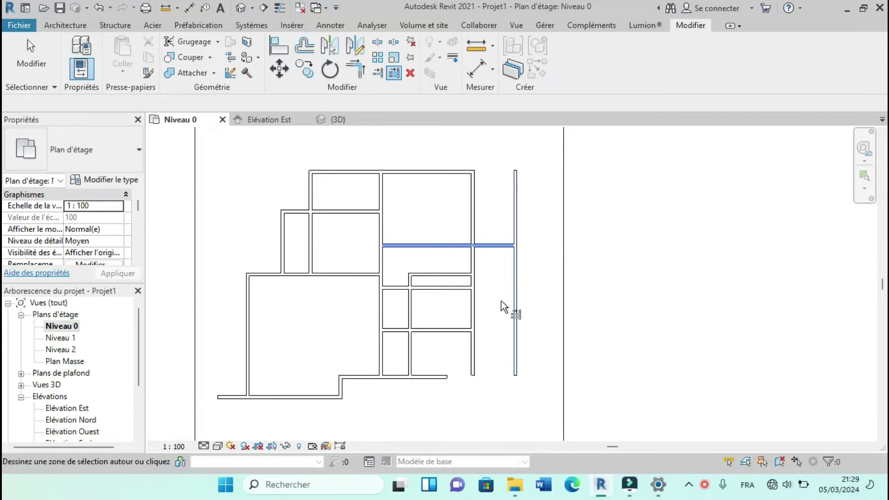
scroll(501, 301, "up", 2)
left_click(446, 282)
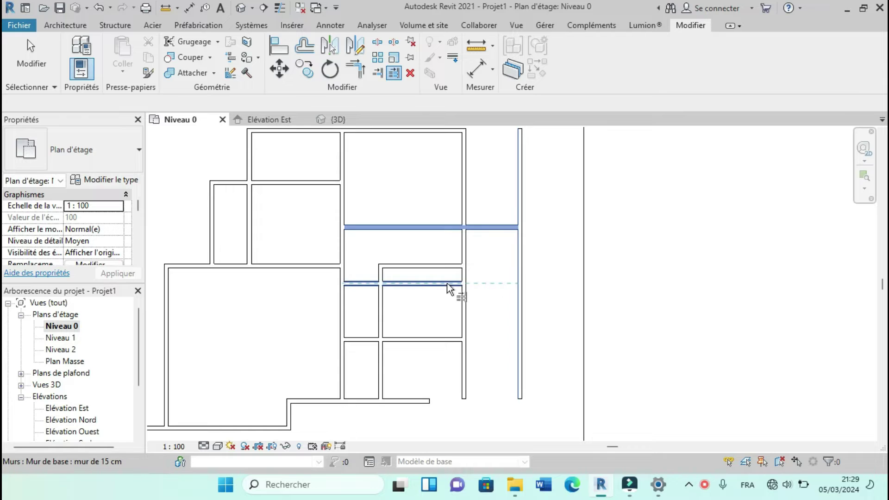
left_click(458, 341)
Step: Trim the two lower extended walls at the former right wall, keeping only the portions toward the outer right wall
scroll(499, 303, "down", 1)
left_click(385, 76)
left_click(473, 220)
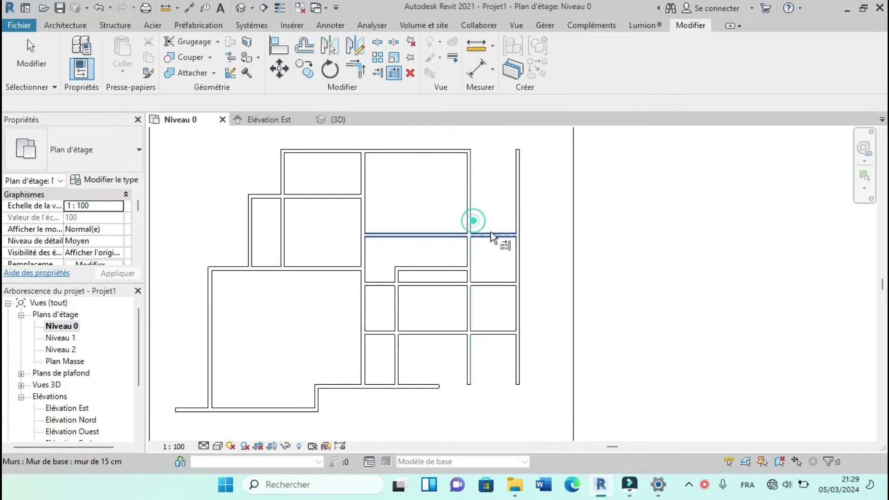
left_click(490, 233)
left_click(494, 285)
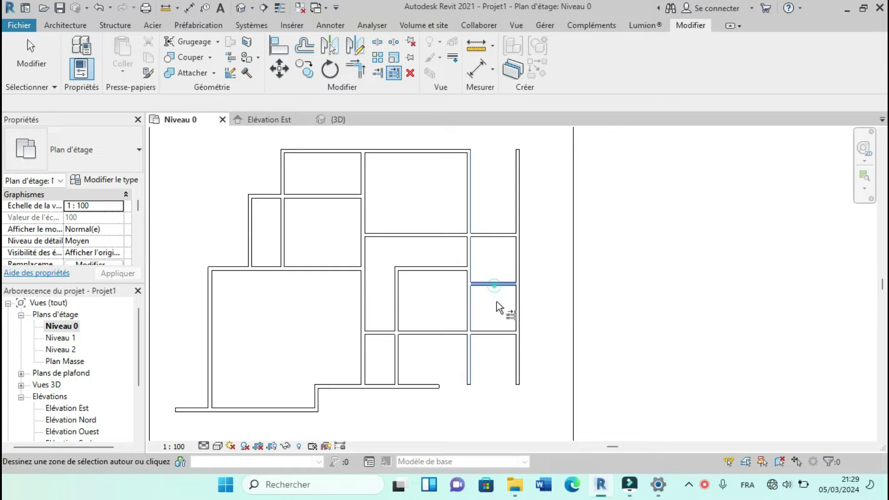
left_click(498, 331)
scroll(501, 293, "down", 1)
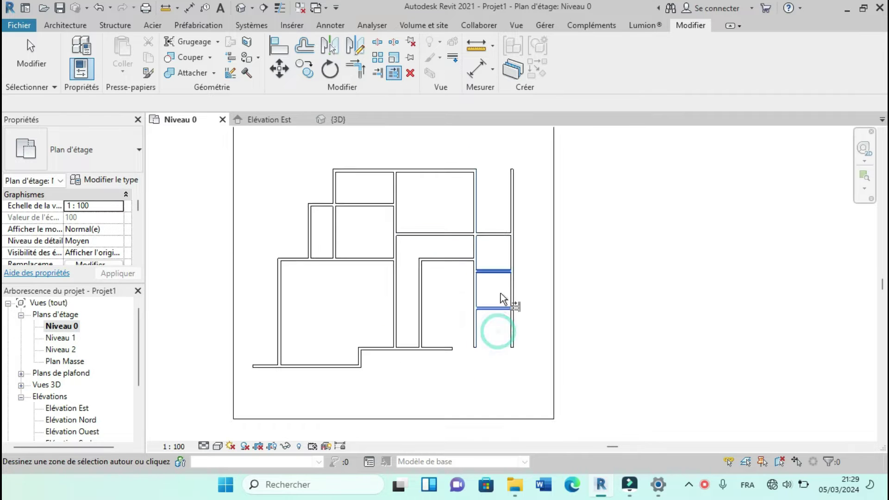
Step: Trim the extended upper horizontal wall and the outer right wall into a corner, removing the vertical part above it
scroll(501, 293, "up", 2)
left_click(355, 70)
left_click(482, 169)
left_click(521, 205)
scroll(511, 277, "down", 2)
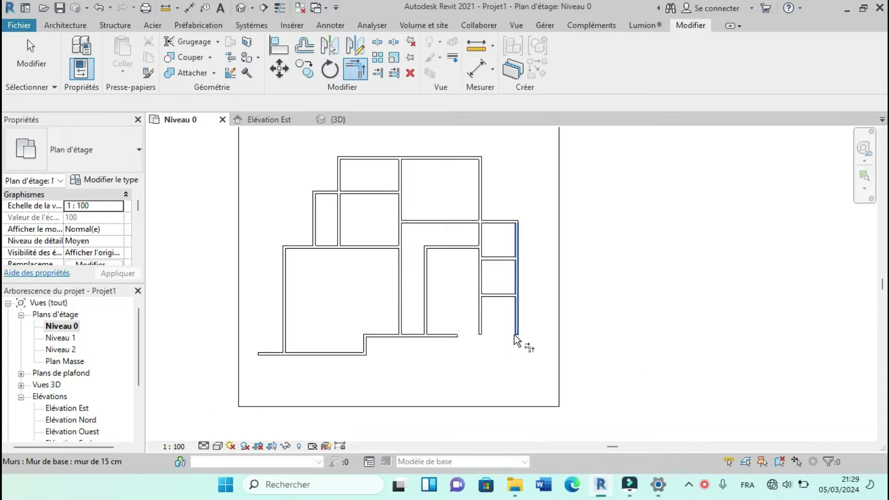
scroll(507, 337, "up", 3)
scroll(486, 345, "down", 2)
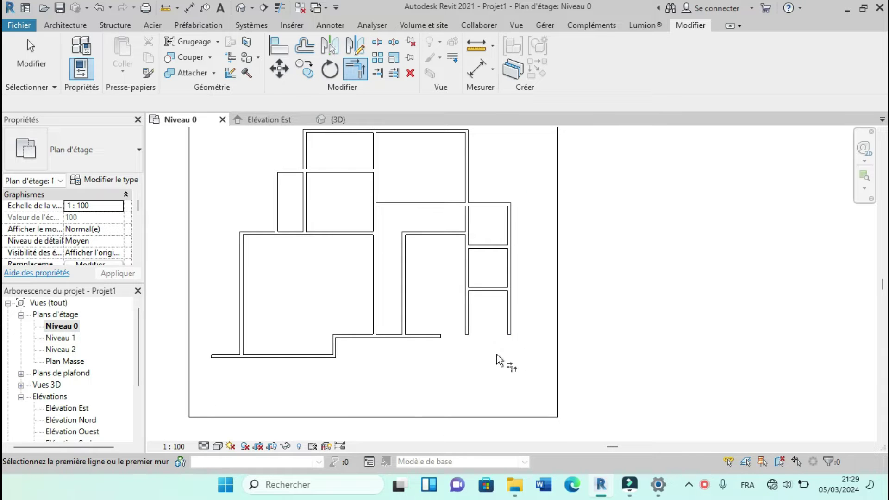
scroll(498, 357, "down", 1)
scroll(430, 327, "up", 3)
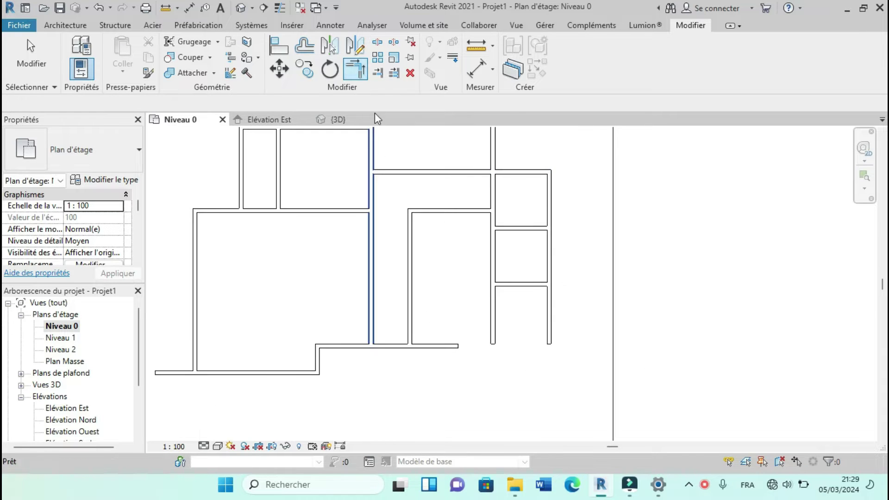
Step: Trim the lower horizontal wall and the outer right wall into a corner, closing the lowest right-side room
left_click(456, 346)
left_click(546, 316)
scroll(479, 315, "down", 1)
scroll(445, 354, "up", 2)
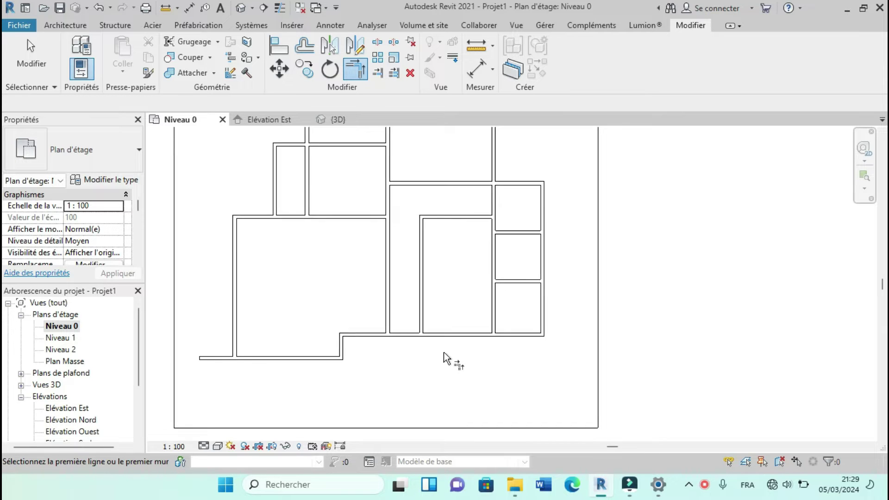
scroll(403, 347, "down", 2)
scroll(384, 359, "up", 1)
scroll(363, 359, "up", 1)
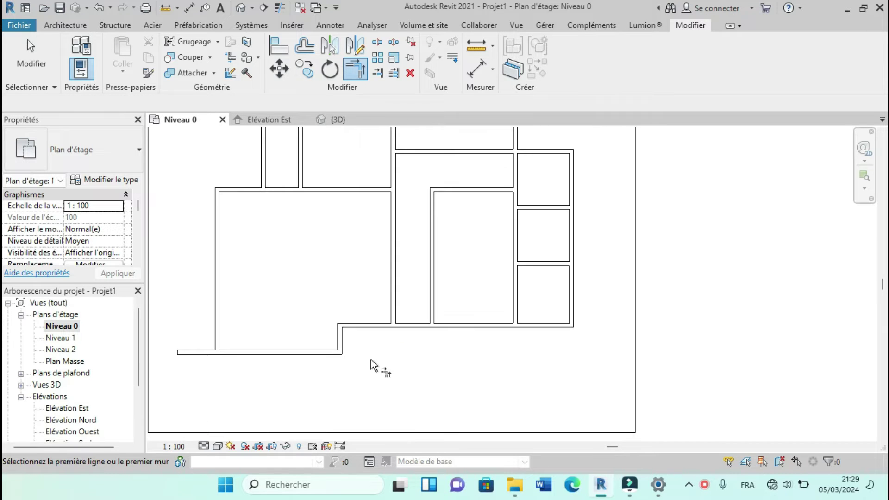
scroll(399, 355, "down", 1)
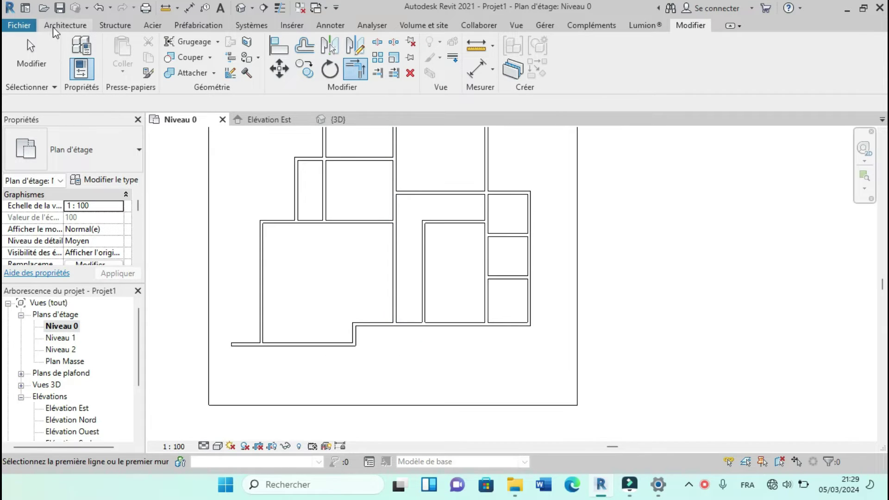
Step: Place a horizontal 15 cm wall below the lower horizontal wall, offset 180 cm from it
left_click(65, 26)
left_click(80, 51)
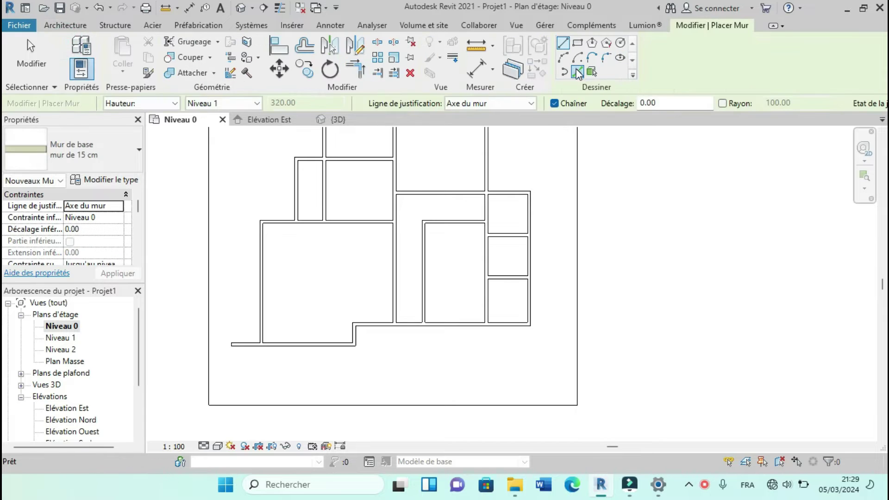
left_click(578, 72)
double_click(631, 103)
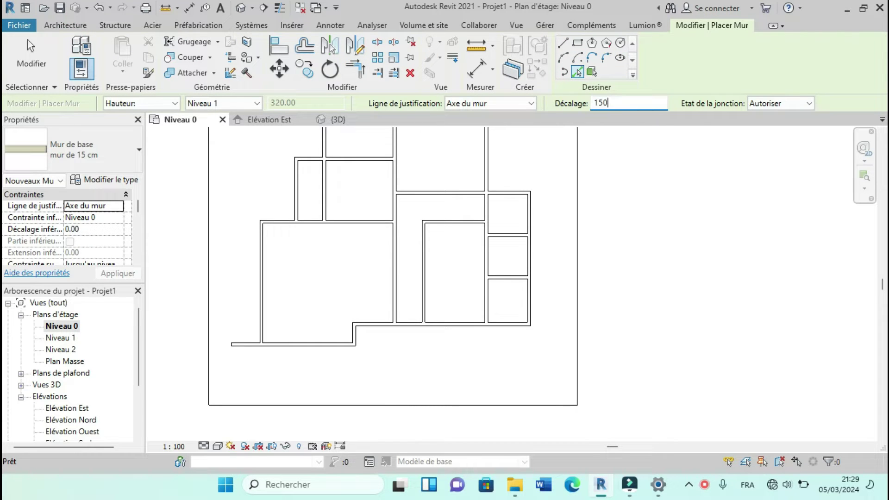
key("Return")
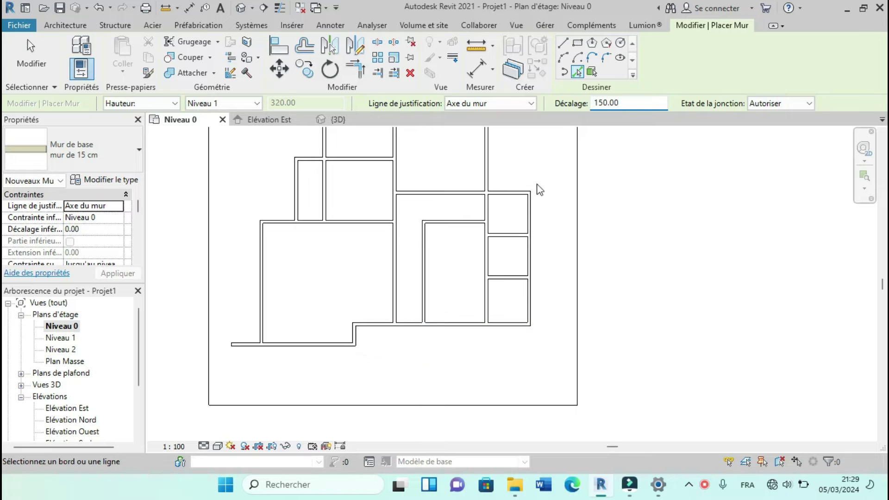
type("180")
key("Return")
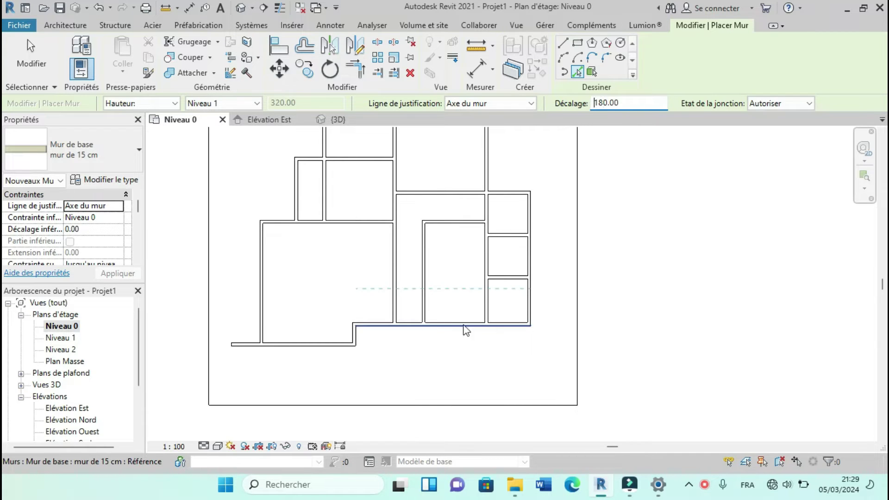
left_click(434, 334)
scroll(426, 365, "down", 2)
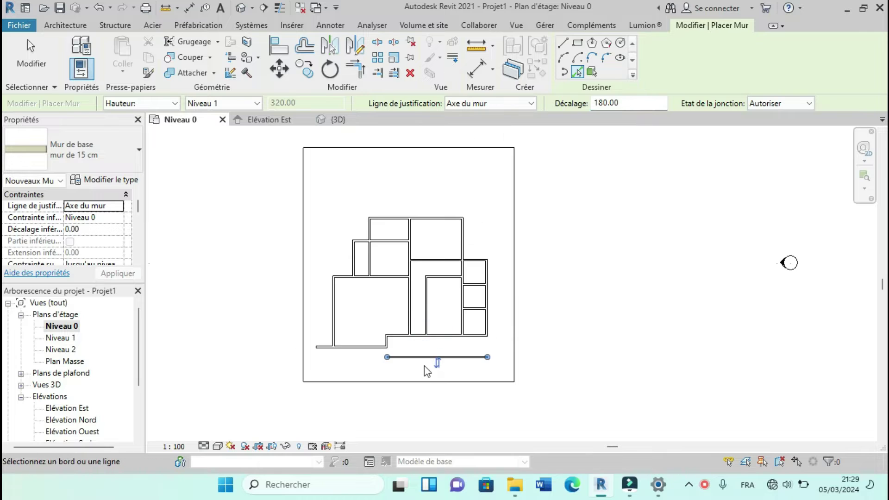
scroll(428, 362, "up", 2)
scroll(428, 361, "up", 2)
scroll(428, 362, "down", 1)
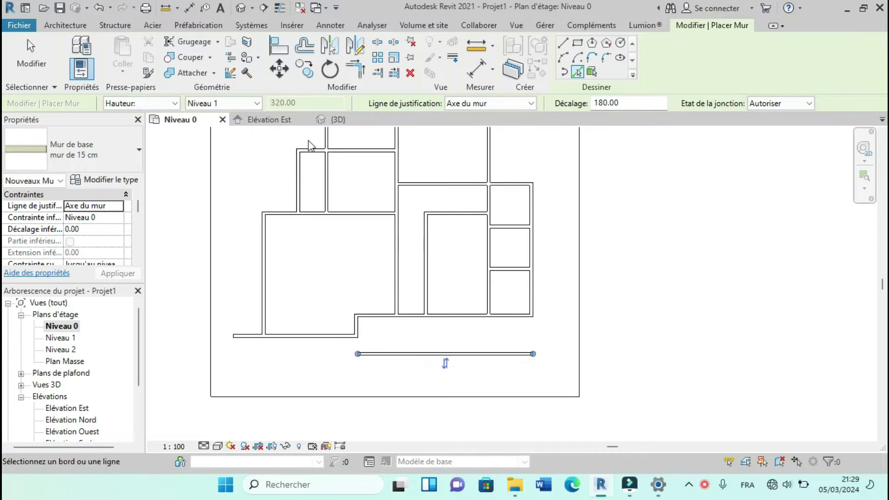
Step: Trim the new lowest wall into corners with the short vertical step wall and the corridor's right wall, forming a projecting rectangle
left_click(362, 73)
scroll(332, 358, "up", 3)
left_click(376, 301)
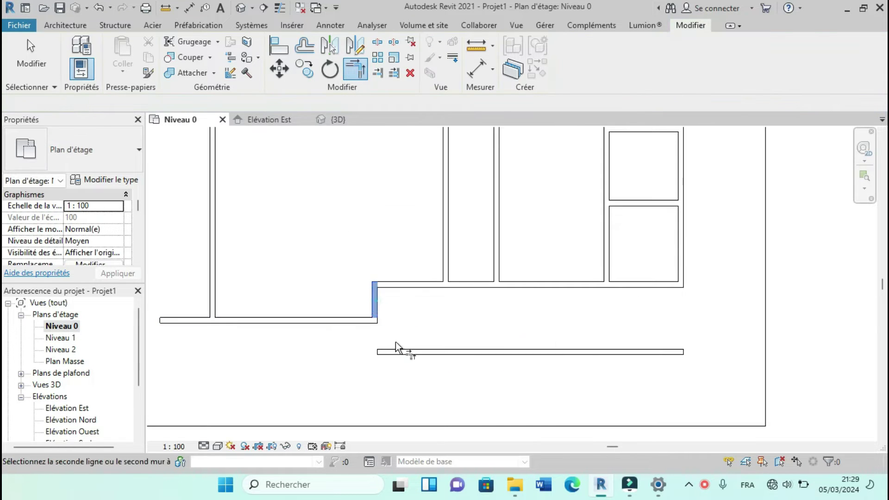
left_click(399, 355)
scroll(398, 354, "down", 2)
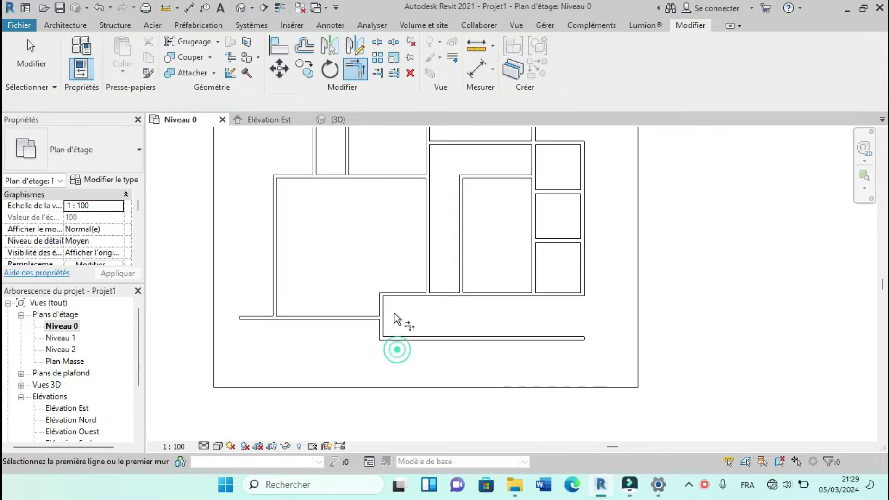
left_click(457, 277)
left_click(435, 339)
scroll(435, 340, "down", 3)
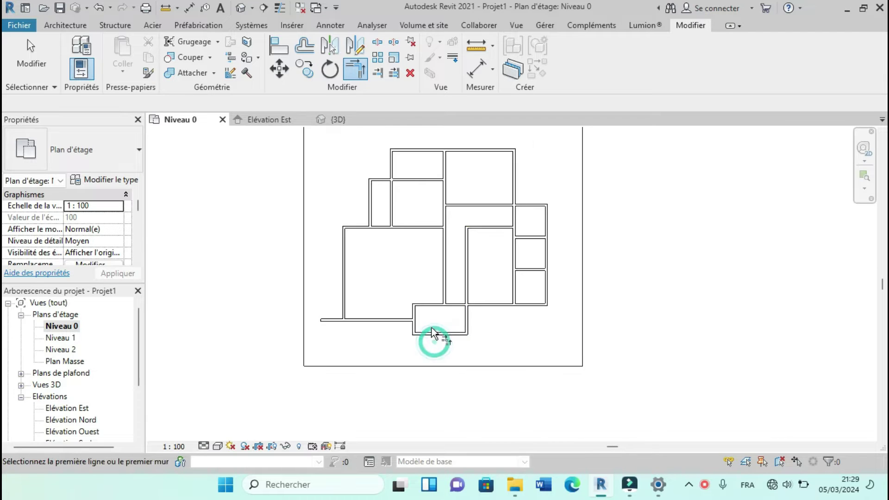
Step: Trim the large left room's lower wall and its left wall into a corner, removing the stub that projects outward
scroll(418, 326, "up", 2)
key("Escape")
left_click_drag(420, 310, 407, 305)
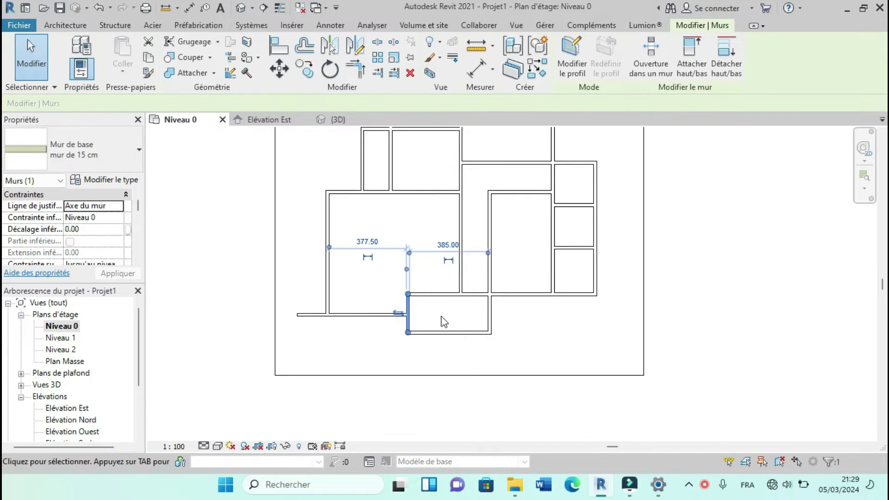
left_click(440, 370)
scroll(441, 370, "down", 1)
scroll(416, 324, "up", 1)
left_click(402, 342)
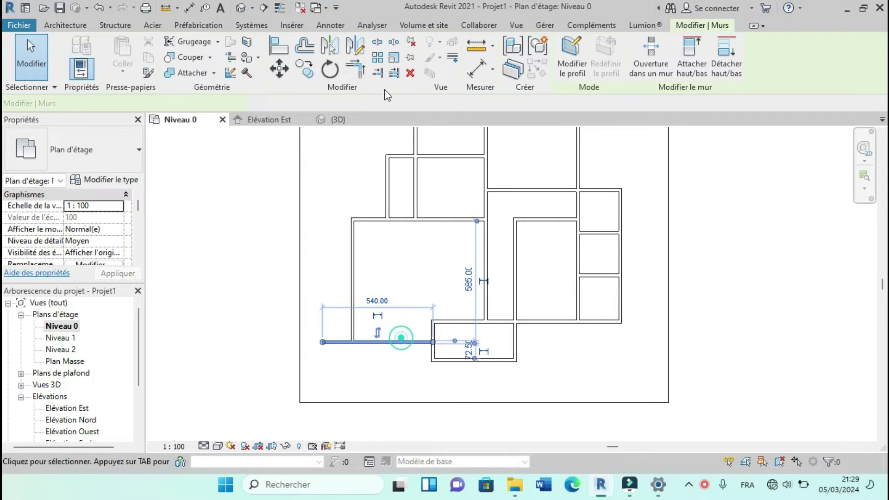
left_click(355, 70)
left_click(371, 343)
left_click(371, 340)
scroll(435, 356, "down", 3)
scroll(523, 259, "up", 1)
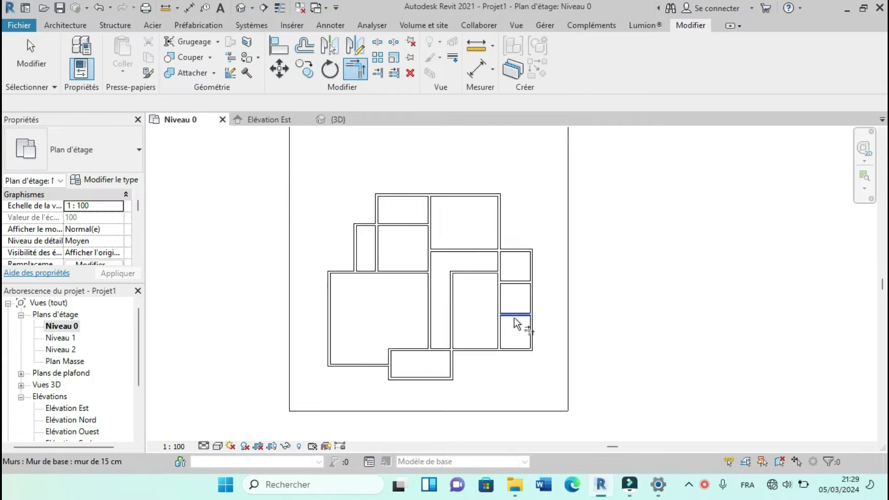
Step: Examine the wall layout and room divisions across the Niveau 0 plan
scroll(515, 318, "up", 1)
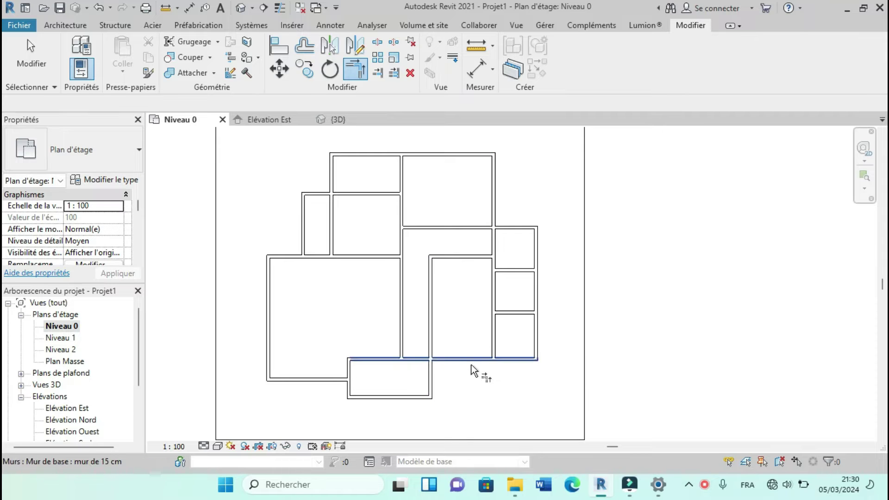
scroll(357, 314, "down", 2)
scroll(479, 340, "up", 1)
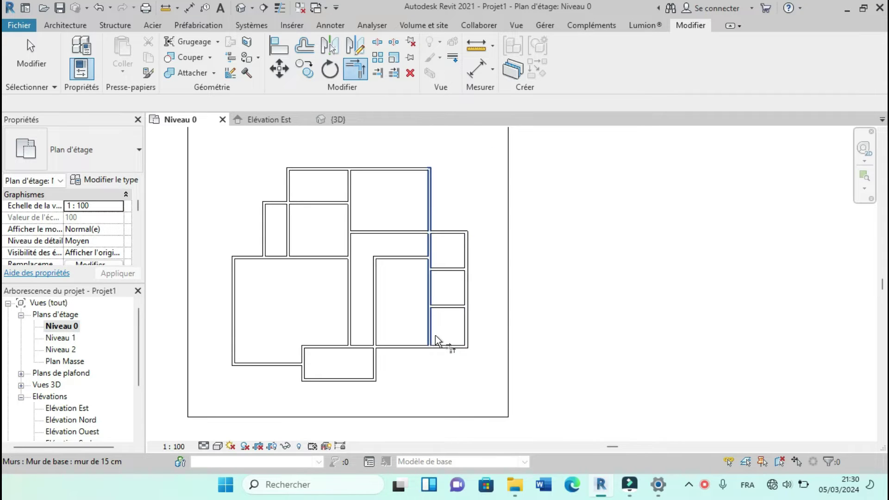
scroll(435, 335, "up", 2)
scroll(444, 255, "down", 2)
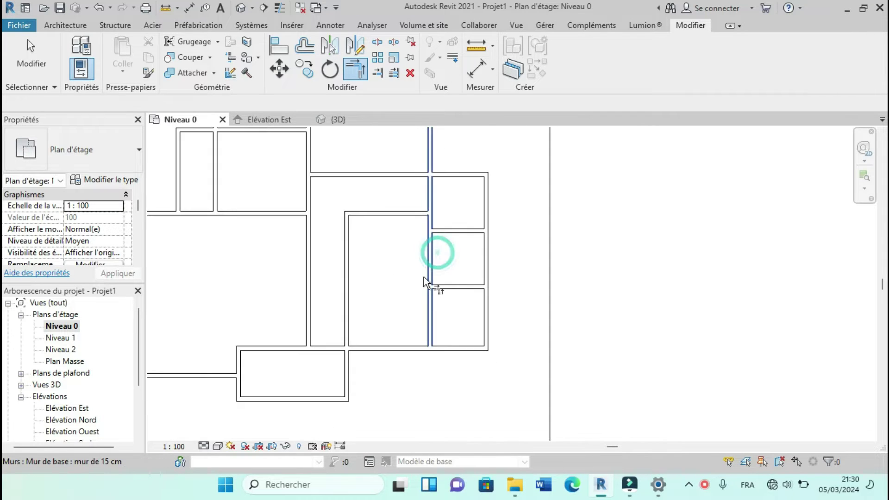
scroll(451, 335, "down", 2)
scroll(477, 298, "down", 2)
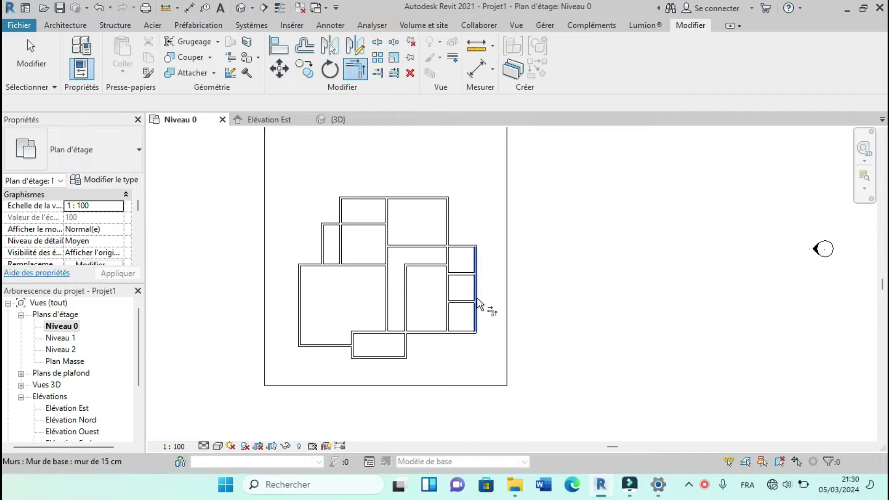
scroll(326, 238, "up", 3)
scroll(402, 206, "down", 1)
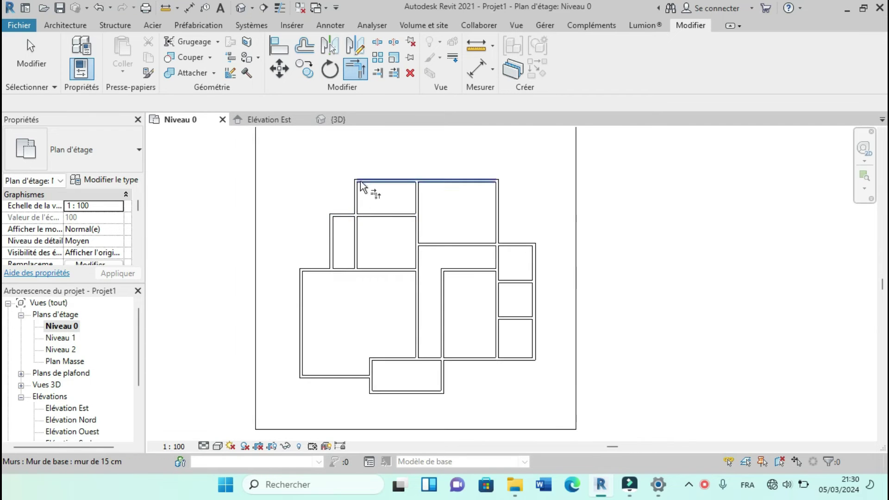
Step: Extend the uppermost horizontal wall leftward to the line of the narrow upper-left room's outer wall
scroll(363, 181, "up", 2)
left_click(363, 181)
scroll(373, 244, "down", 2)
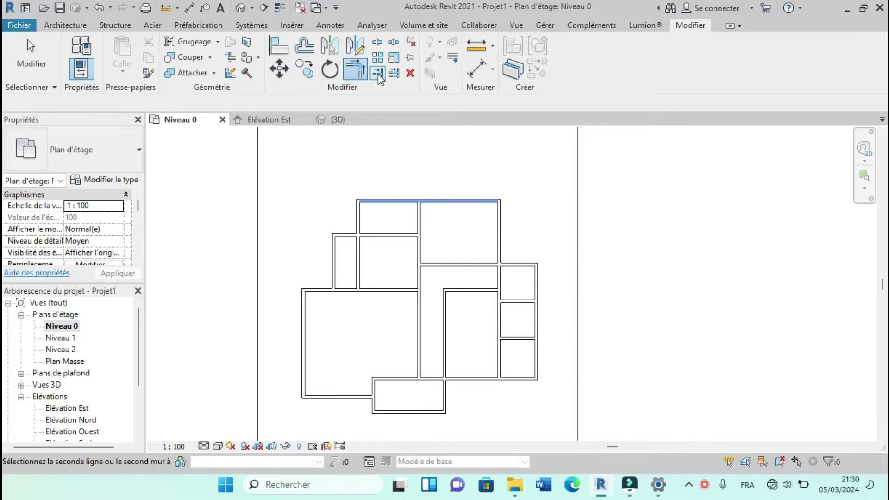
left_click(393, 74)
scroll(338, 221, "up", 2)
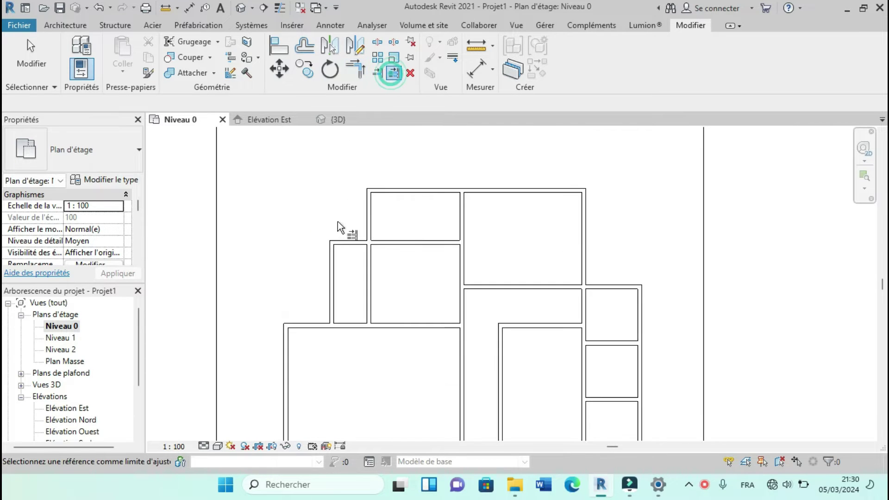
left_click(334, 271)
left_click(388, 194)
scroll(398, 203, "down", 1)
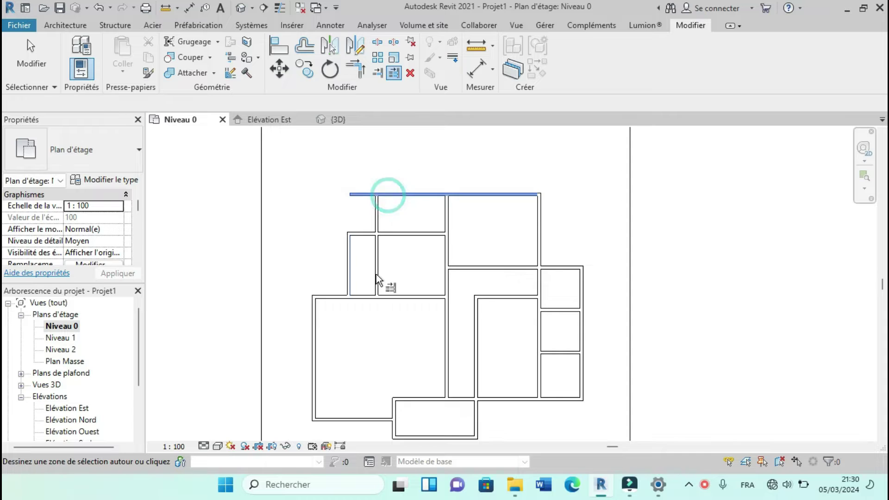
scroll(376, 275, "up", 1)
key("Escape")
scroll(379, 275, "down", 1)
scroll(373, 265, "up", 2)
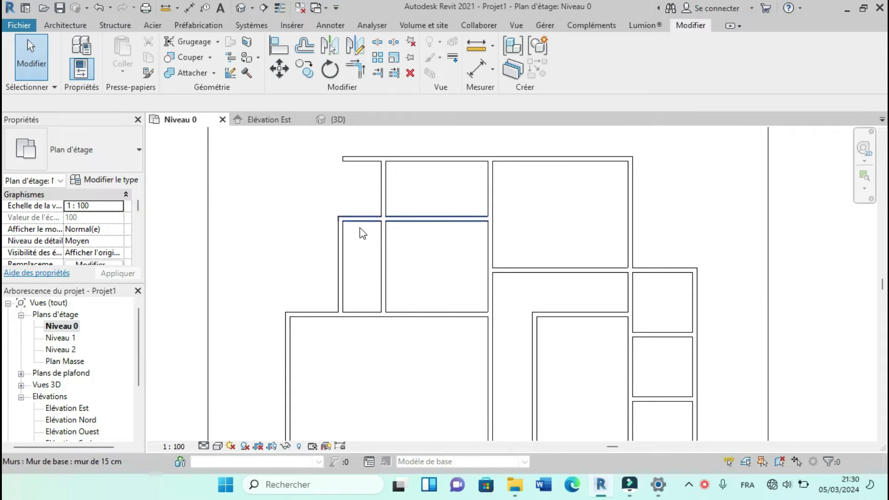
Step: Select all the house walls and nudge them upward within the ground slab outline
scroll(378, 208, "down", 2)
scroll(564, 327, "down", 2)
scroll(522, 236, "up", 3)
scroll(533, 204, "up", 1)
scroll(532, 194, "down", 2)
left_click_drag(537, 193, 385, 345)
key("Up")
key("Up")
key("Up")
key("Up")
key("Up")
key("Up")
key("Up")
key("Up")
key("Up")
key("Up")
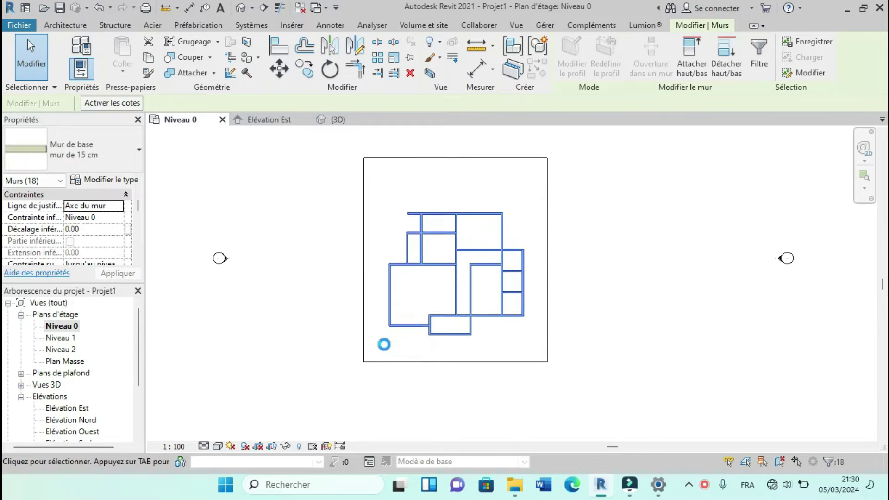
scroll(597, 297, "up", 2)
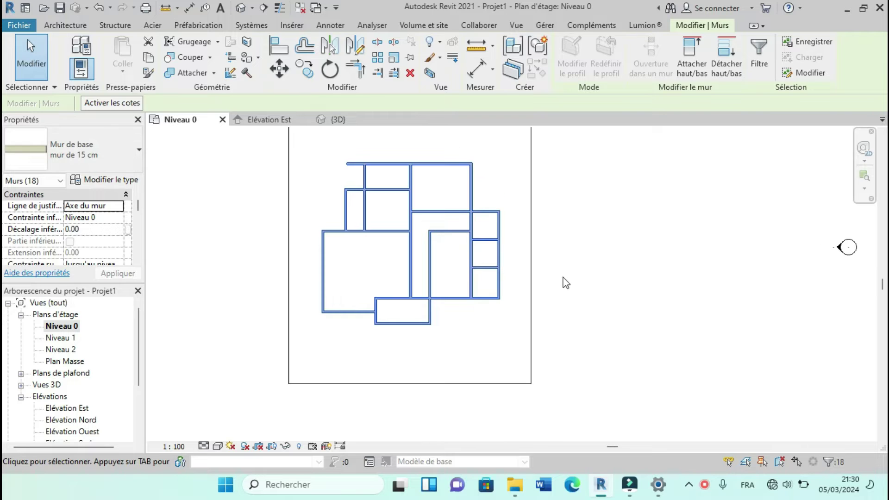
left_click(561, 276)
scroll(560, 277, "up", 1)
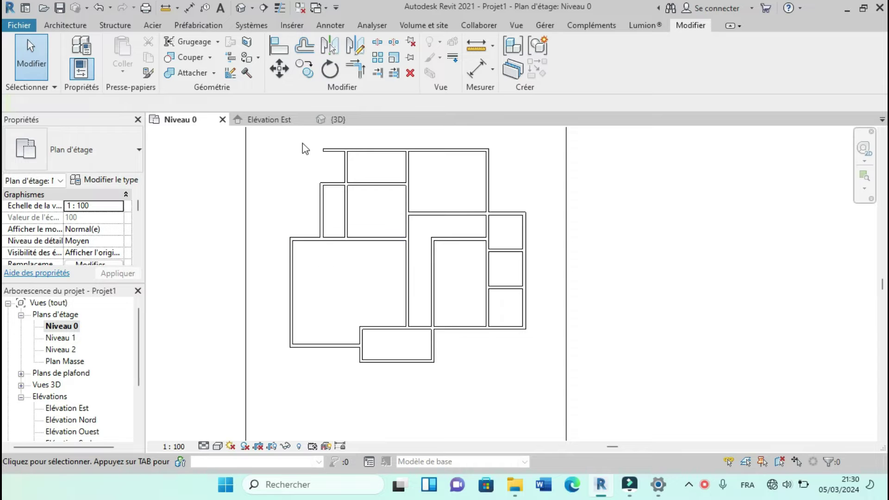
Step: Check the walls against the levels and ground slab in the Elévation Est view, and return to the Niveau 0 plan
left_click(290, 120)
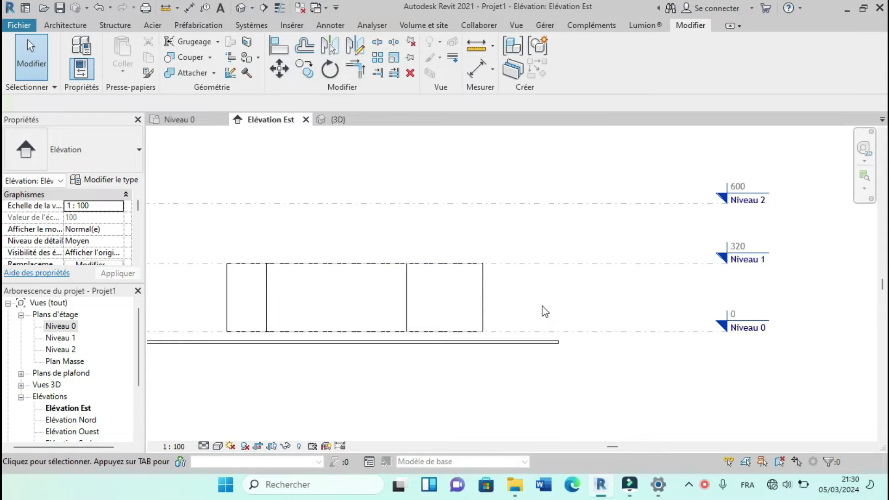
scroll(543, 306, "up", 1)
scroll(523, 341, "down", 1)
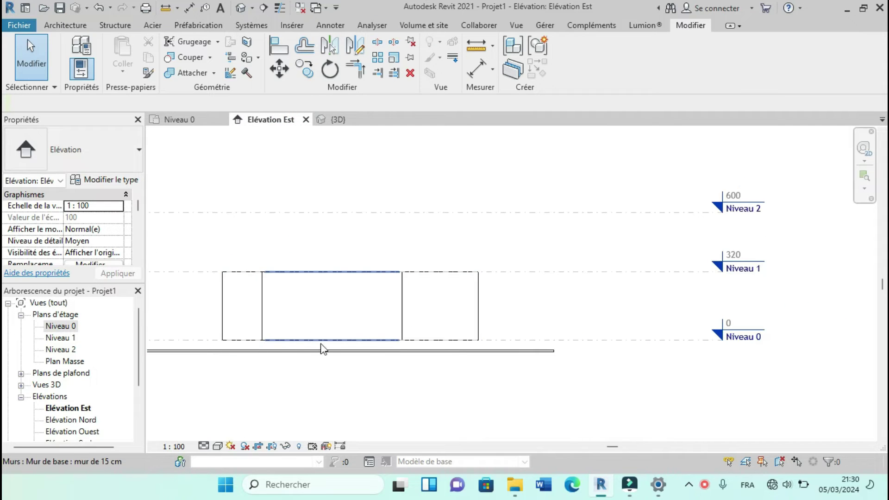
scroll(353, 349, "up", 1)
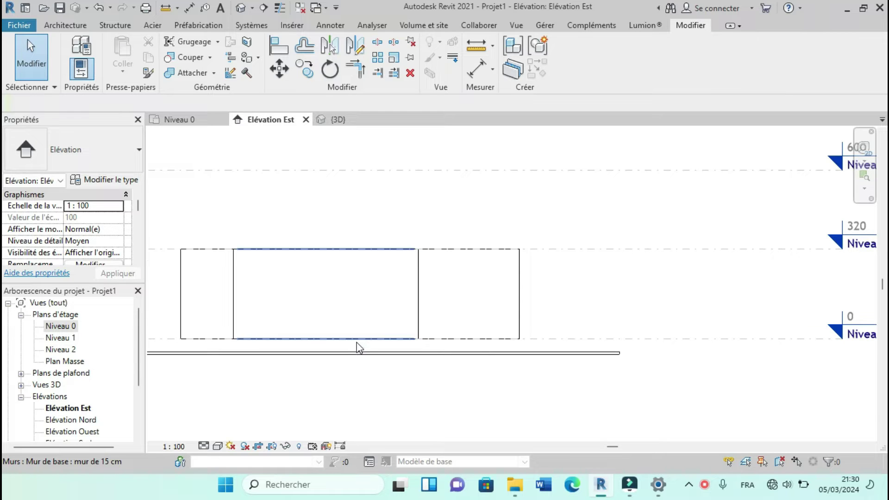
scroll(357, 348, "down", 1)
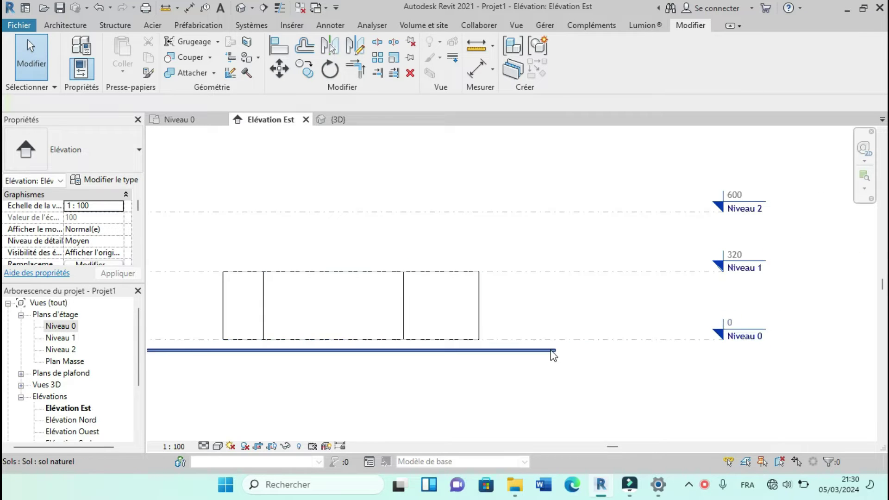
scroll(470, 297, "up", 1)
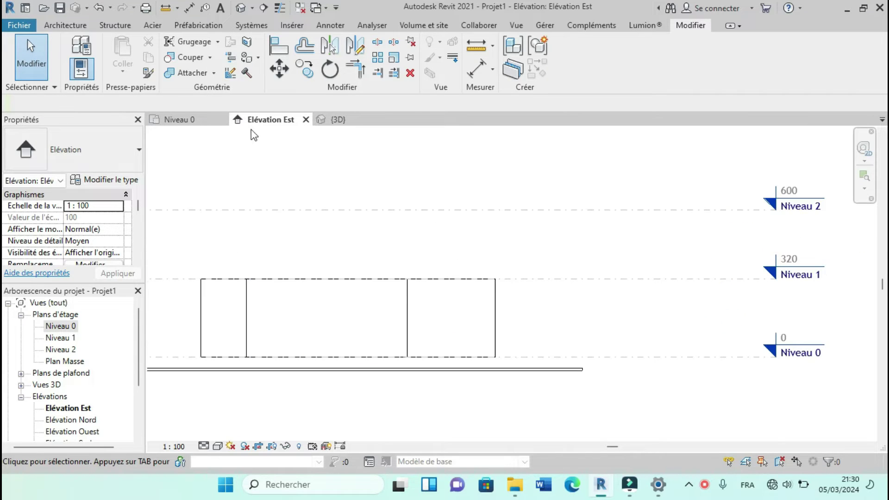
left_click(178, 120)
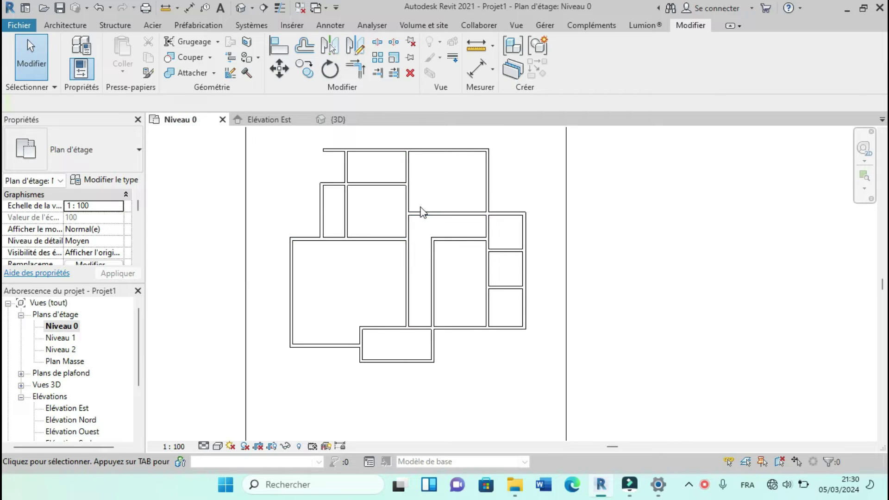
scroll(421, 212, "up", 1)
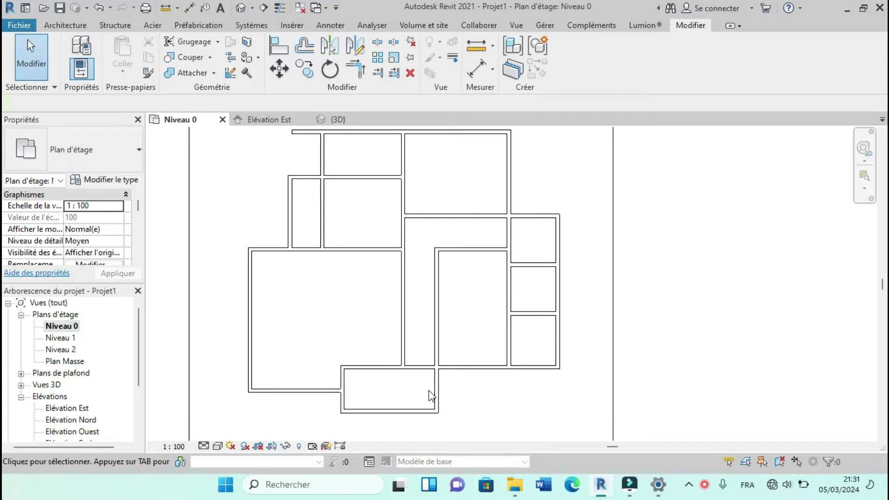
scroll(463, 342, "down", 4)
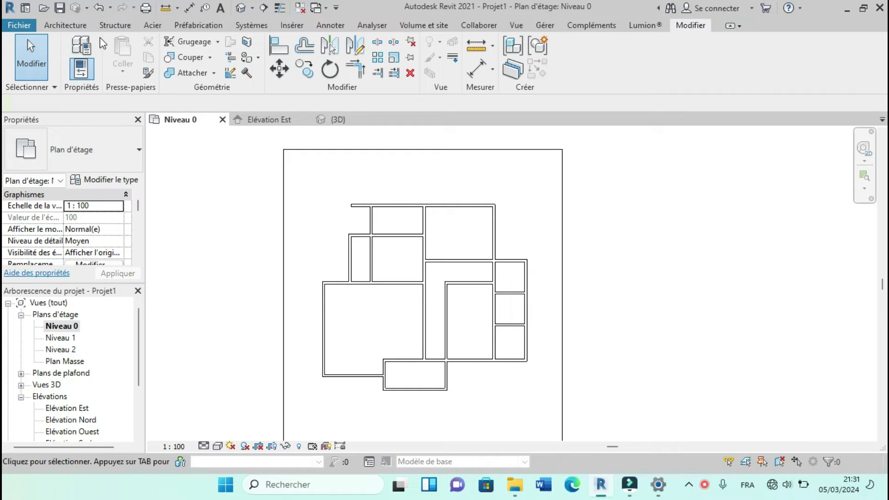
Step: Start placing a door and duplicate the Int. Simple PP (0.73m x 2.04m) type as "porte de 90 cm"
left_click(65, 26)
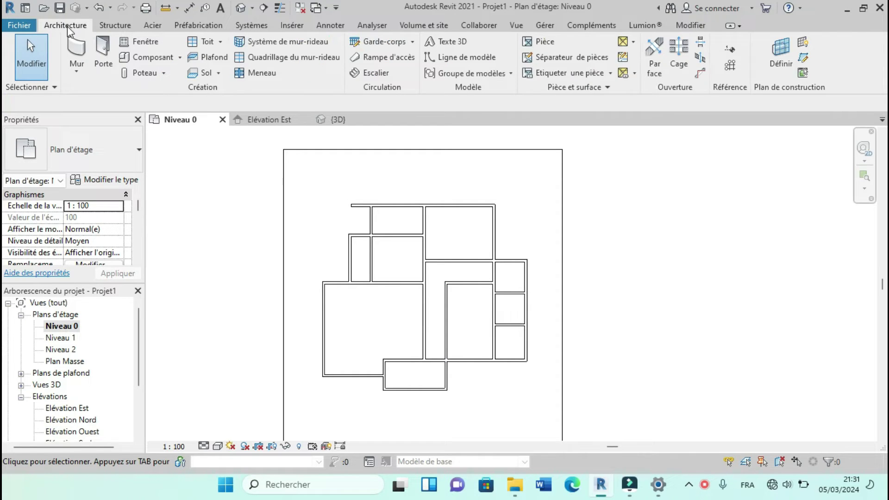
left_click(104, 47)
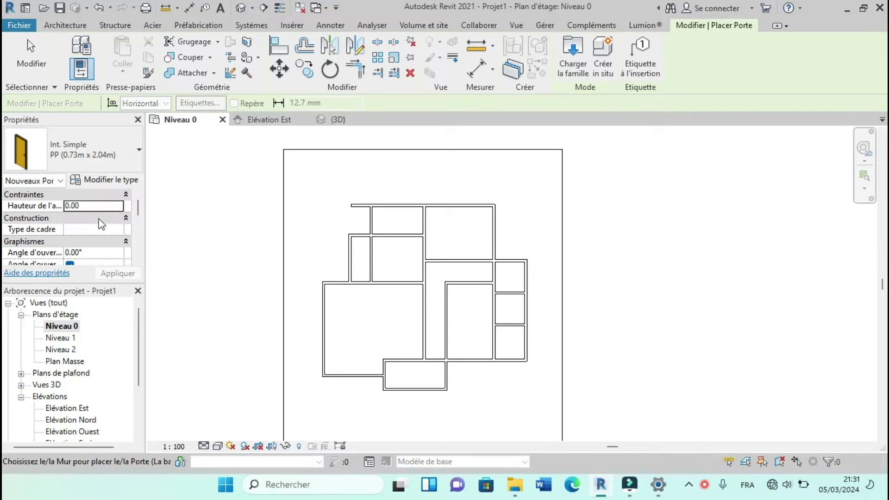
left_click(104, 182)
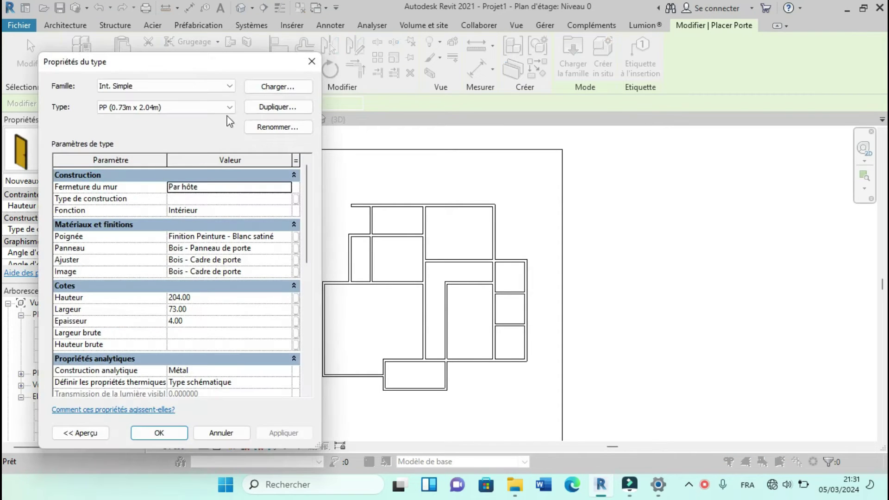
left_click(295, 107)
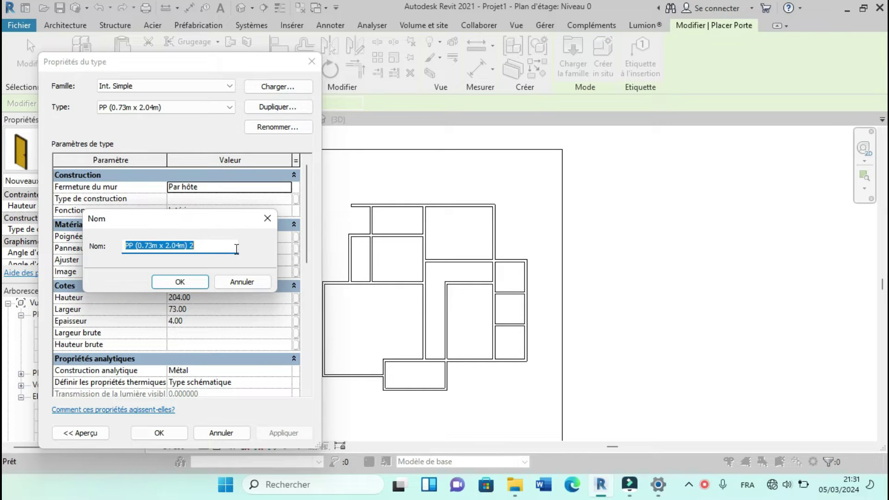
type("porte de 90 cm")
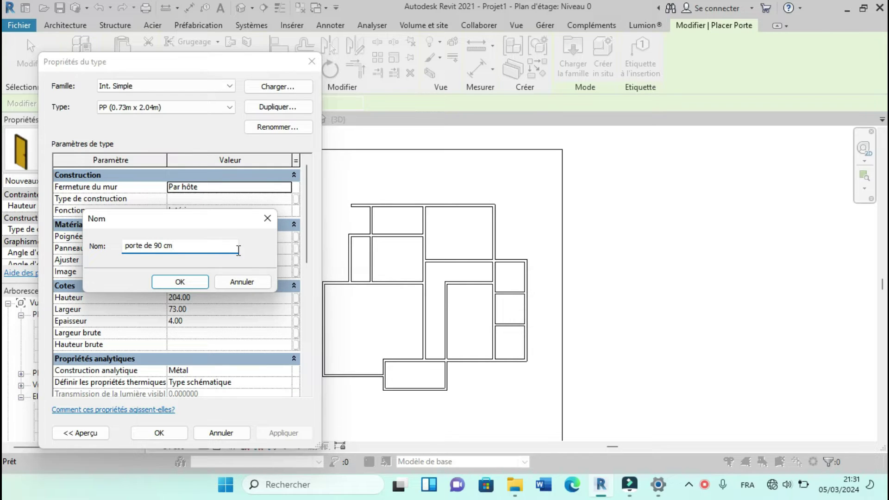
left_click(192, 287)
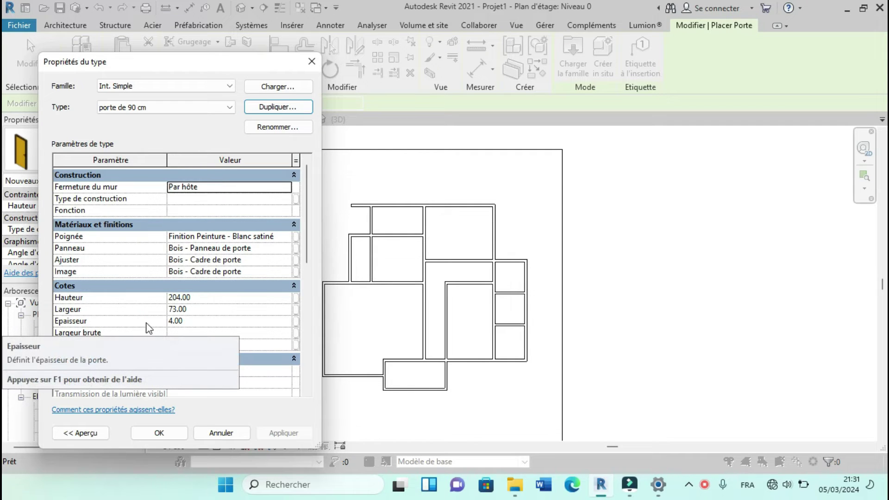
Step: Set the new door type's height to 210 cm and its width to 90 cm, and apply the type
left_click(208, 296)
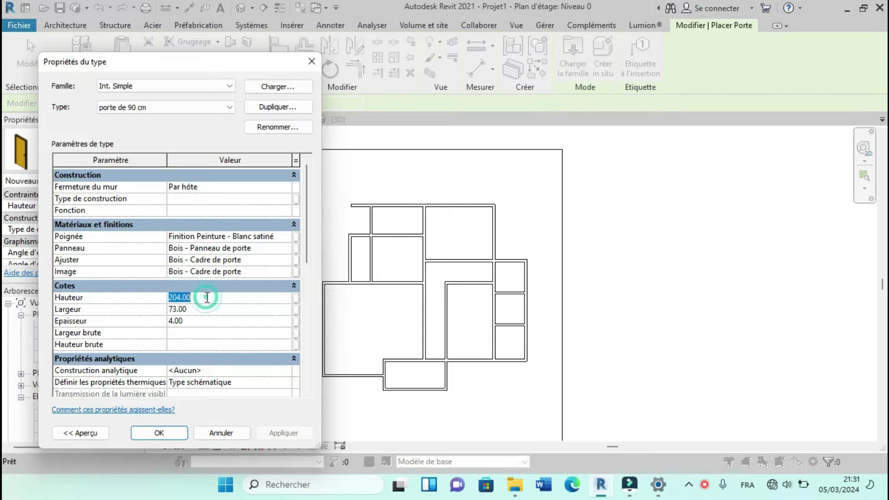
type("210")
left_click(202, 308)
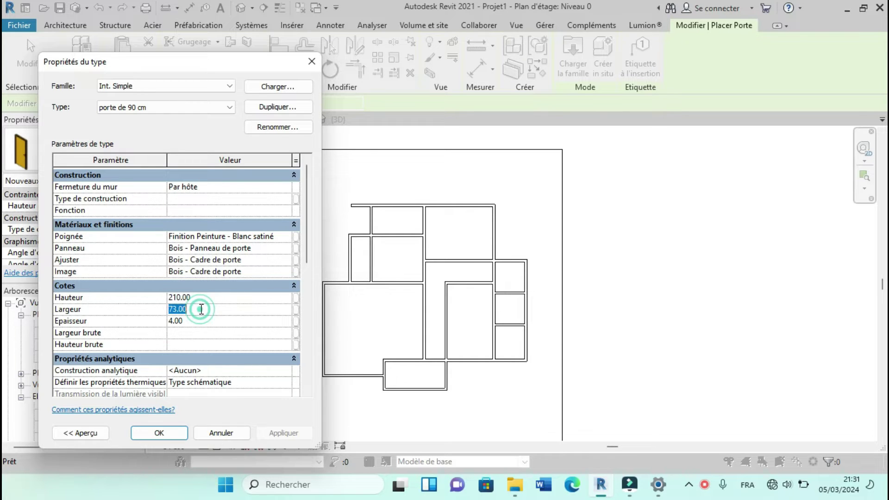
type("90")
left_click(166, 437)
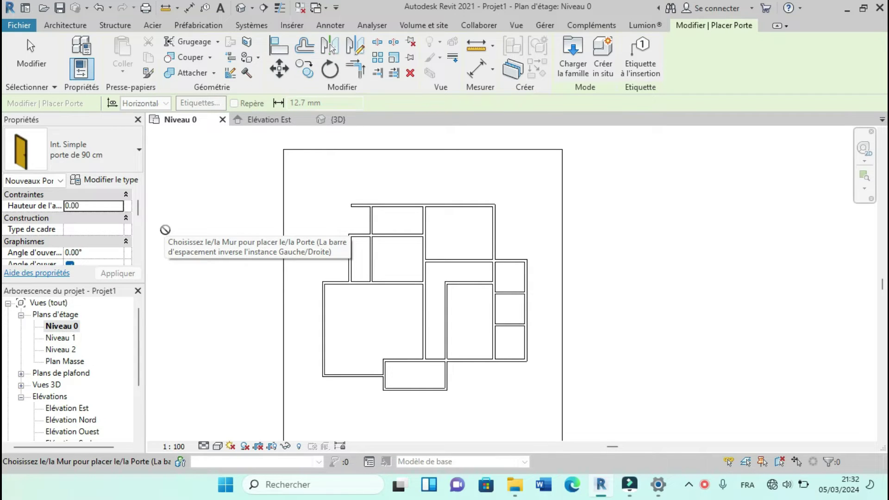
Step: Place a 90 cm door in the wall at the corridor's lower end, swinging into the corridor and hinged beside its right wall
scroll(424, 332, "up", 5)
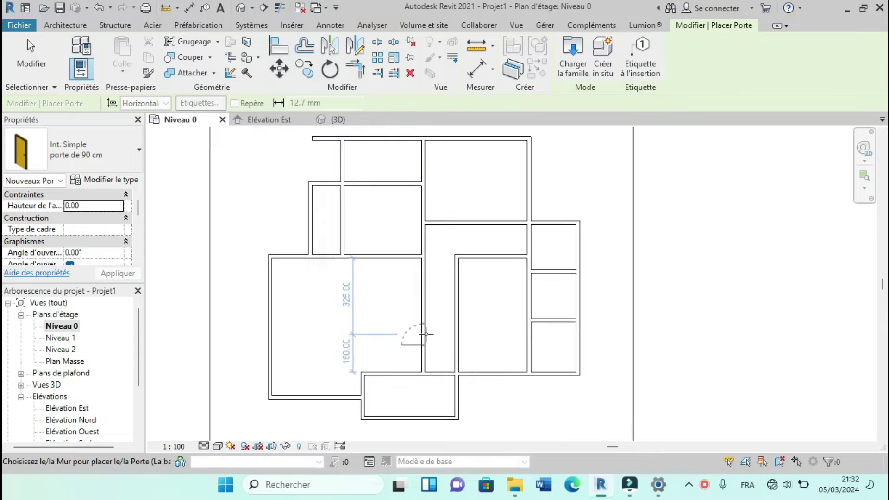
scroll(436, 385, "down", 2)
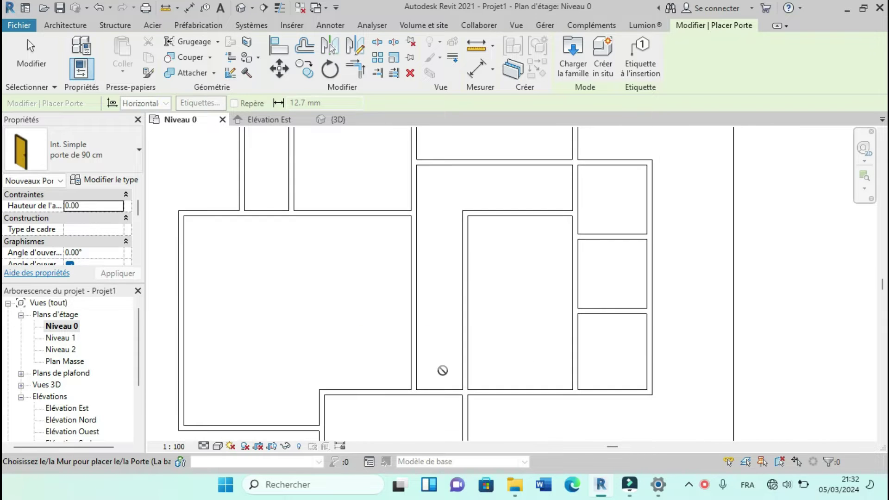
scroll(441, 400, "up", 2)
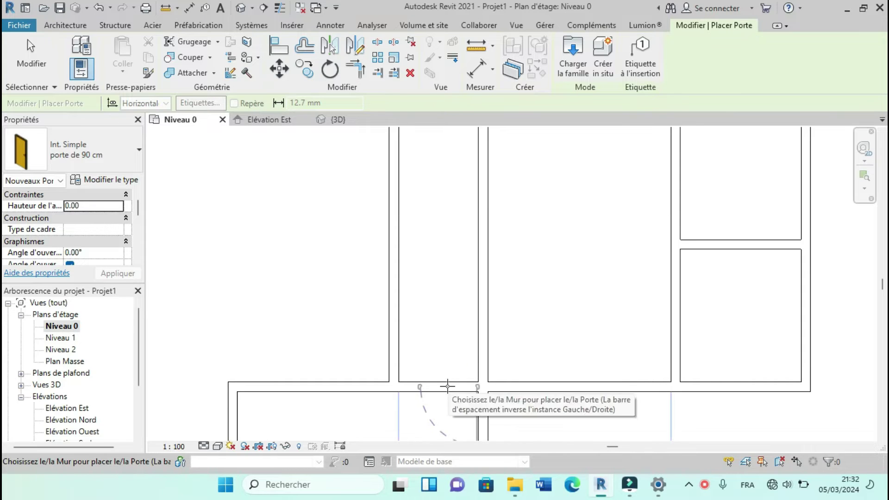
scroll(445, 373, "down", 1)
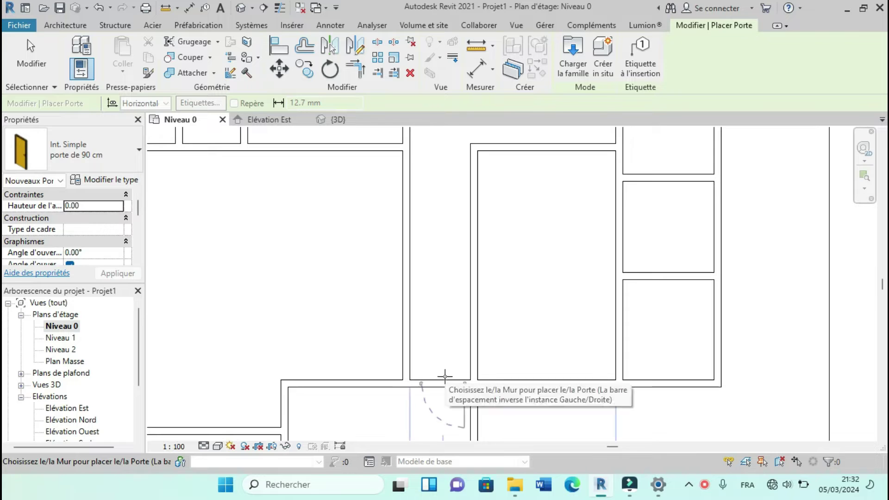
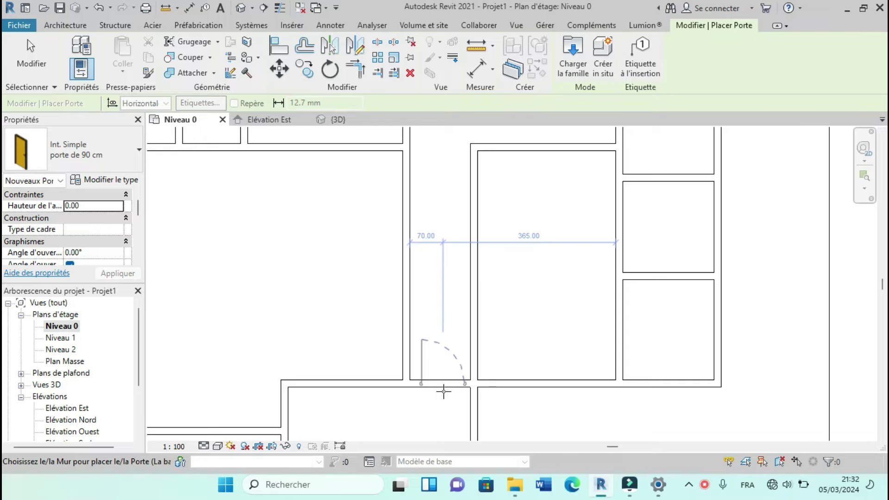
key("space")
key("space")
key("space")
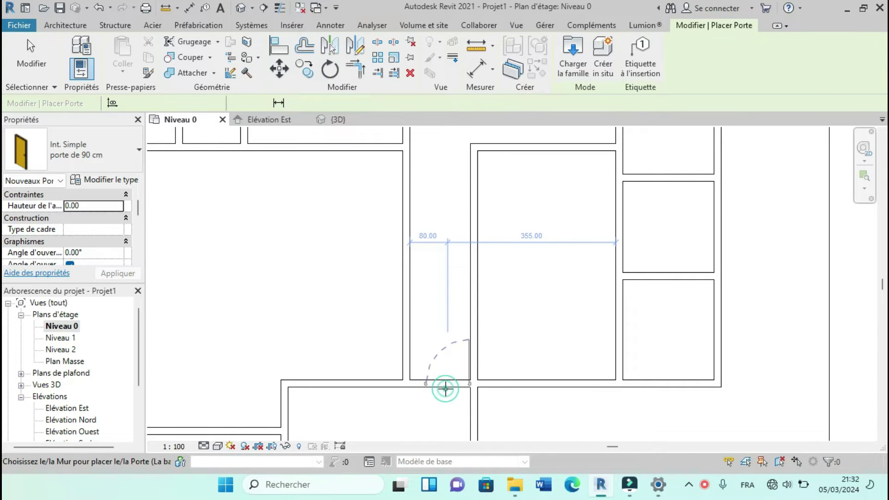
left_click(445, 388)
Step: Place a 90 cm door between the corridor and the large left room, opening into the room, centred 190 cm below the room's upper wall
scroll(451, 383, "down", 1)
scroll(450, 383, "down", 1)
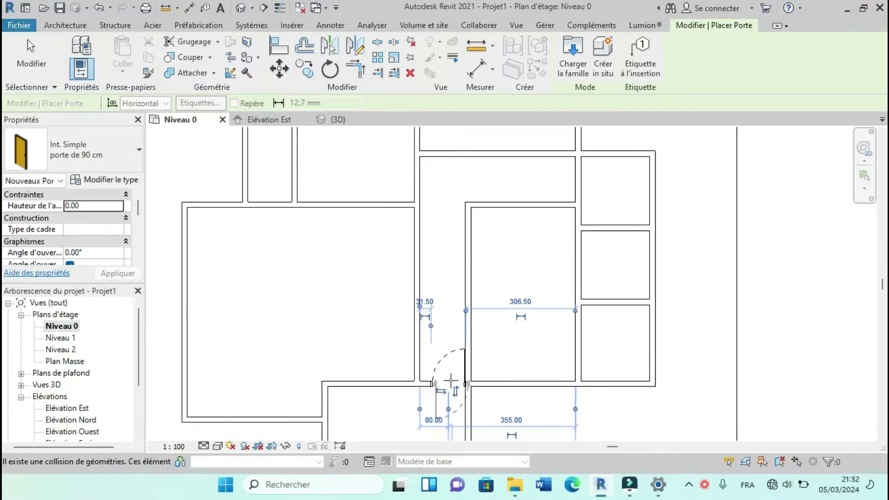
scroll(450, 379, "down", 1)
scroll(424, 354, "up", 2)
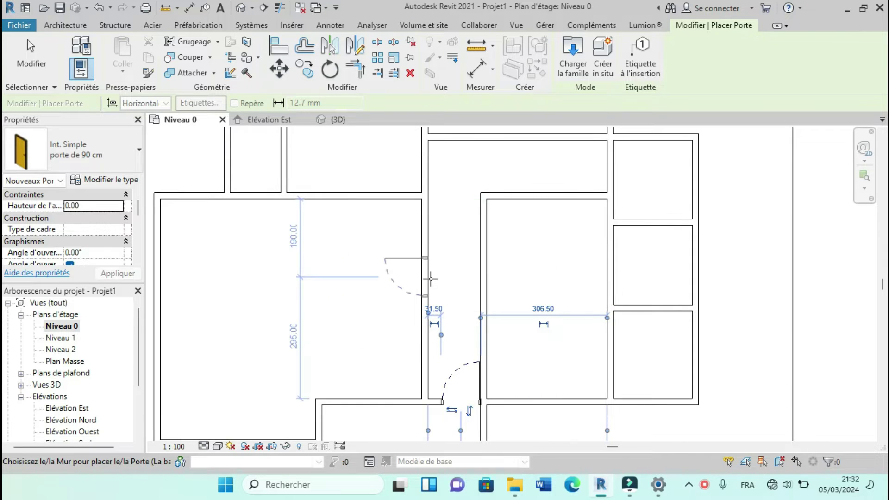
scroll(432, 284, "down", 2)
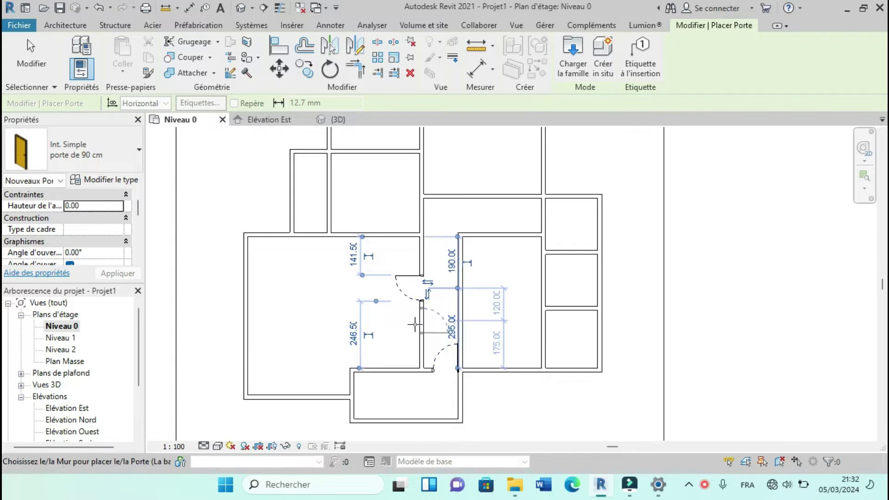
Step: Place a 90 cm door in the large left room's upper wall, centred 70 cm from the corridor wall and swinging into the large room
scroll(408, 324, "down", 1)
scroll(408, 205, "up", 1)
scroll(411, 245, "up", 2)
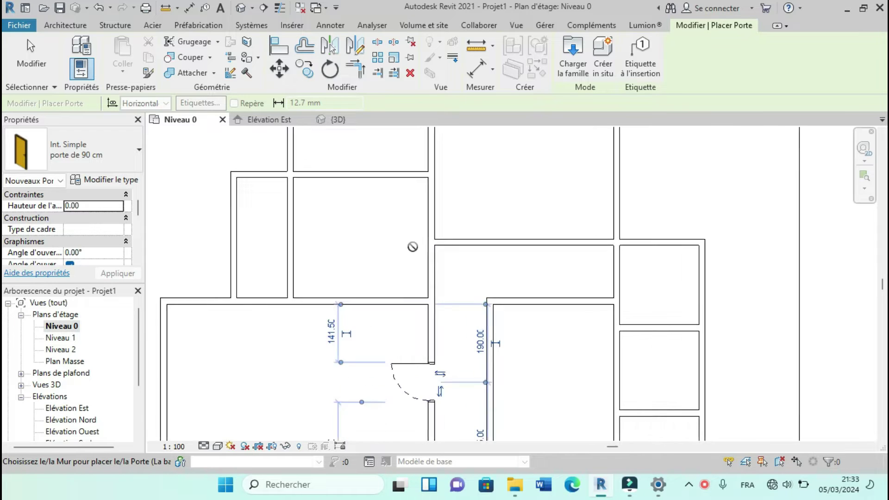
scroll(423, 290, "down", 1)
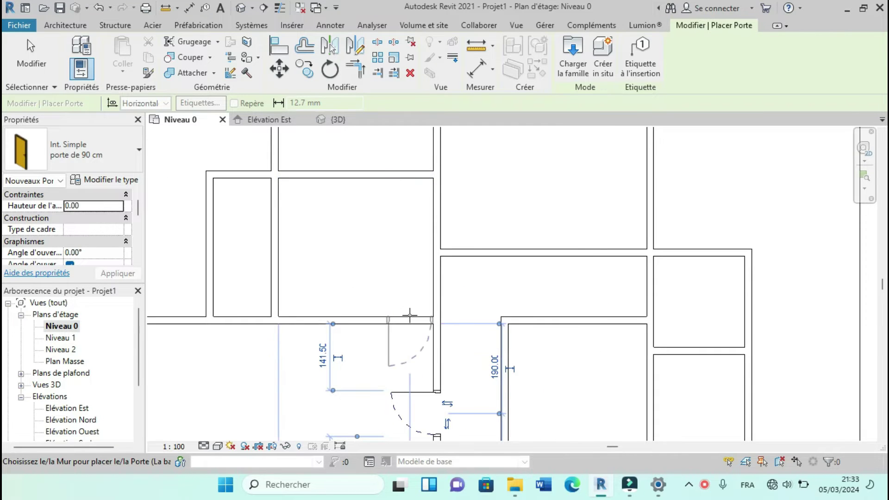
key("space")
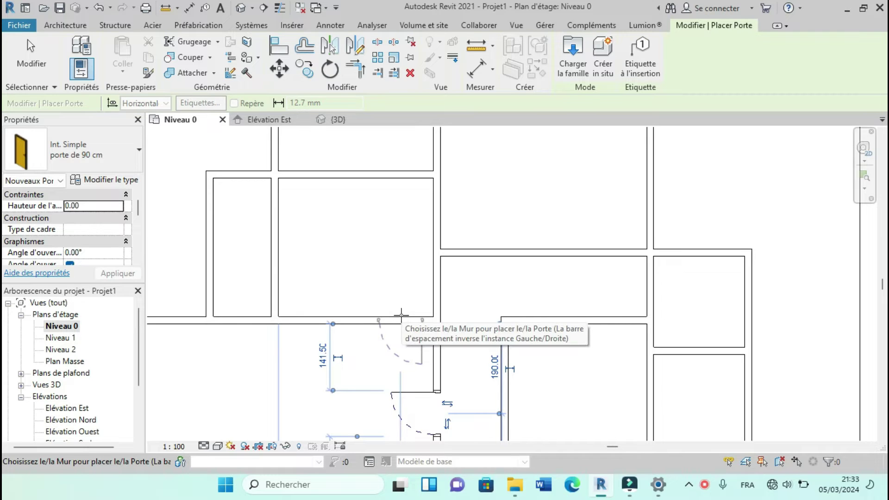
left_click(401, 314)
Step: Place a 90 cm door from the corridor into the upper-right room, centred 50 cm from that room's left wall and opening into it
scroll(404, 309, "down", 2)
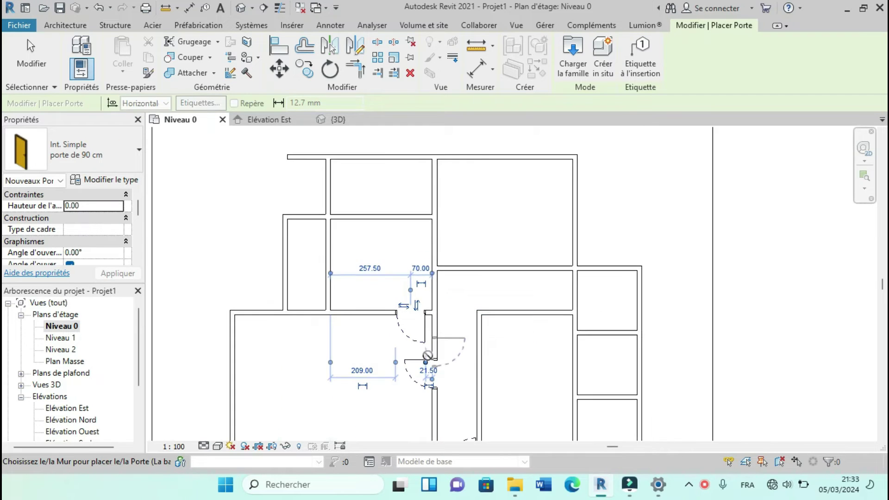
scroll(463, 302, "up", 2)
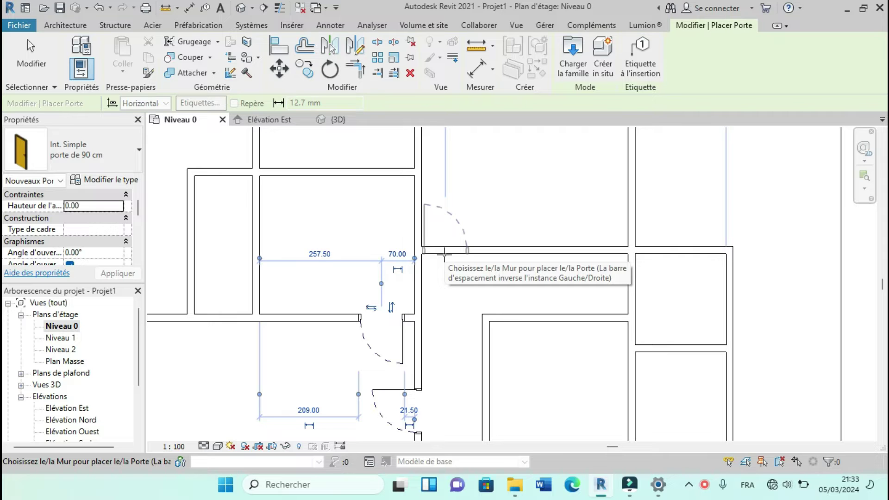
left_click(444, 254)
Step: Place a 90 cm door in the narrow upper-left room's right wall, centred 50 cm above its lower wall and opening into the narrow room
scroll(463, 246, "down", 3)
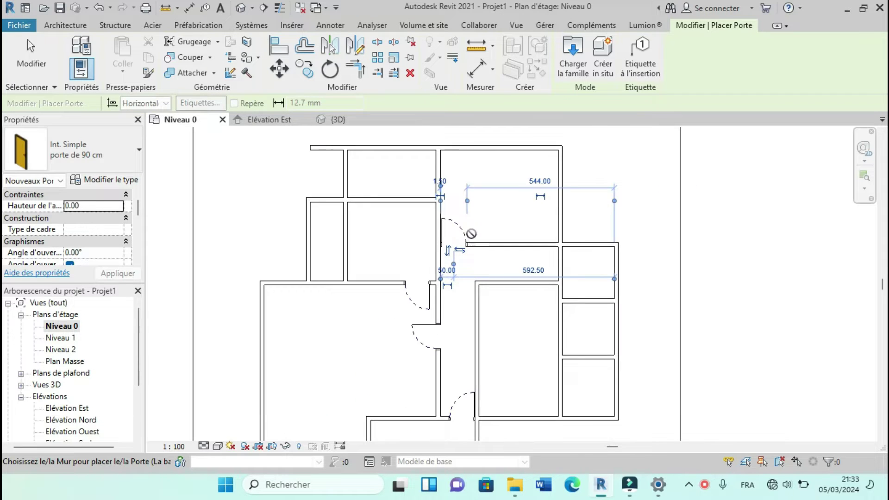
scroll(518, 294, "up", 2)
scroll(587, 284, "down", 2)
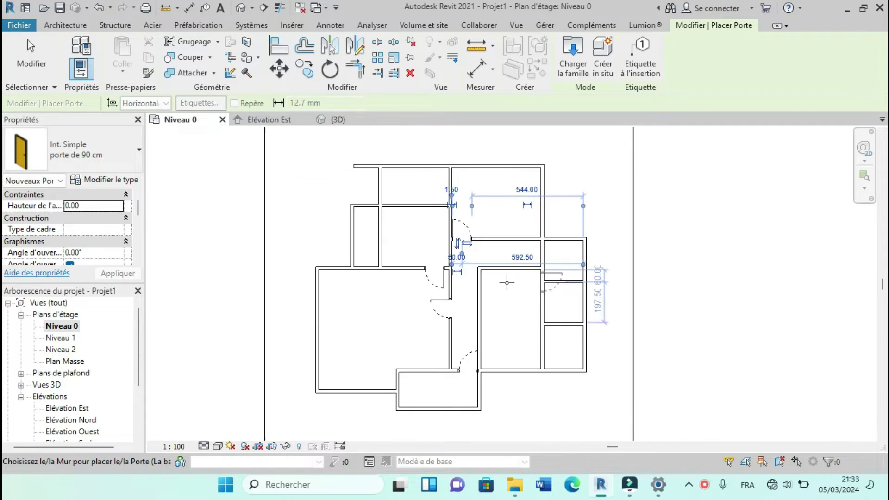
scroll(400, 239, "up", 4)
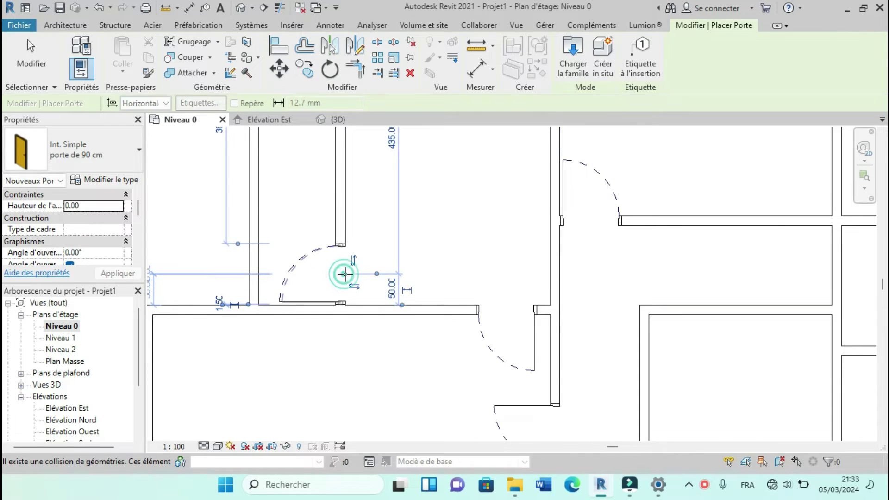
scroll(356, 288, "down", 3)
scroll(435, 229, "up", 4)
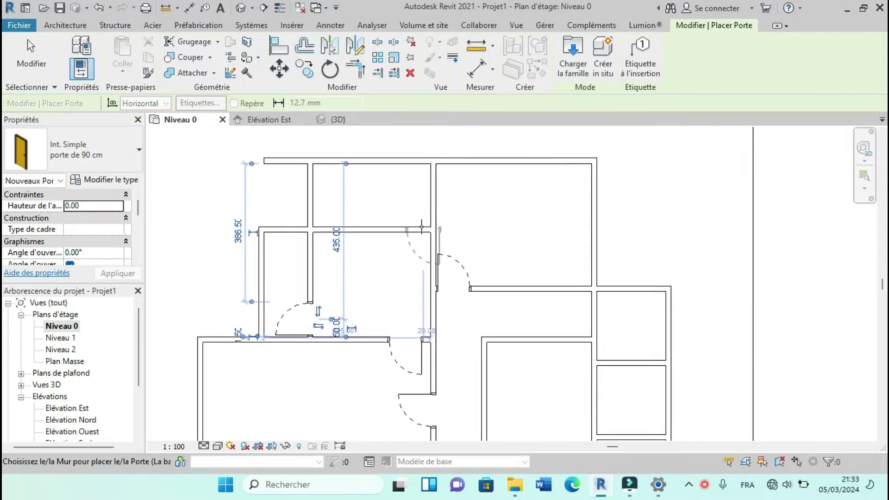
scroll(459, 236, "down", 2)
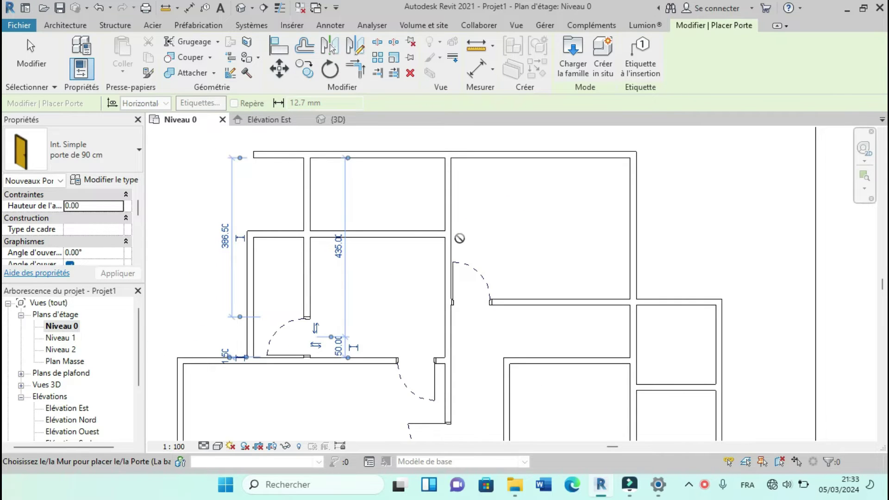
scroll(464, 212, "down", 1)
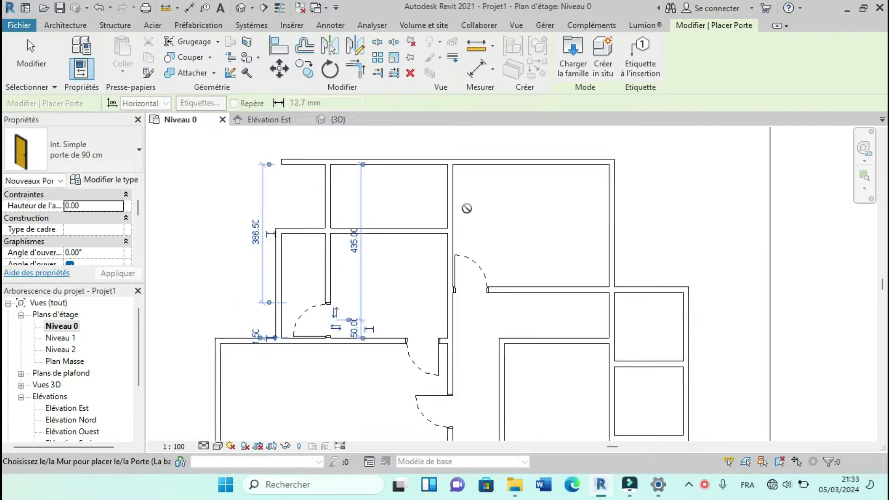
scroll(420, 204, "down", 2)
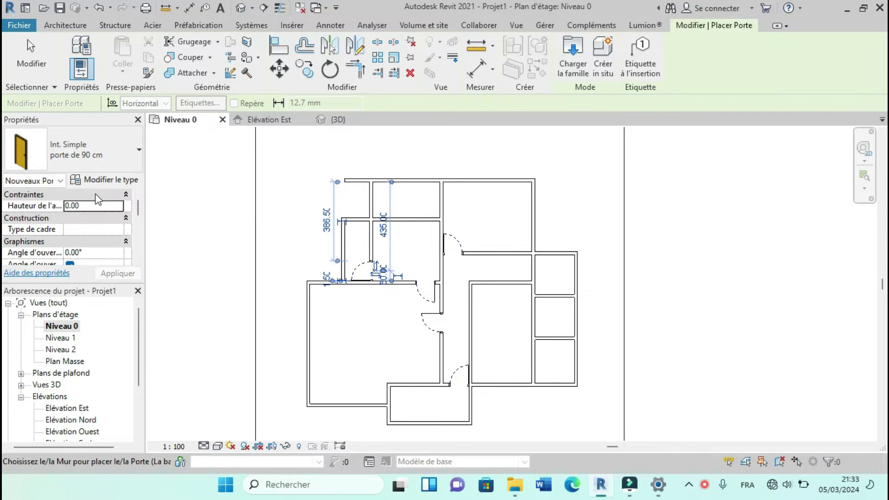
Step: Duplicate the "porte de 90 cm" door type under the name "porte de 80 cm"
left_click(116, 181)
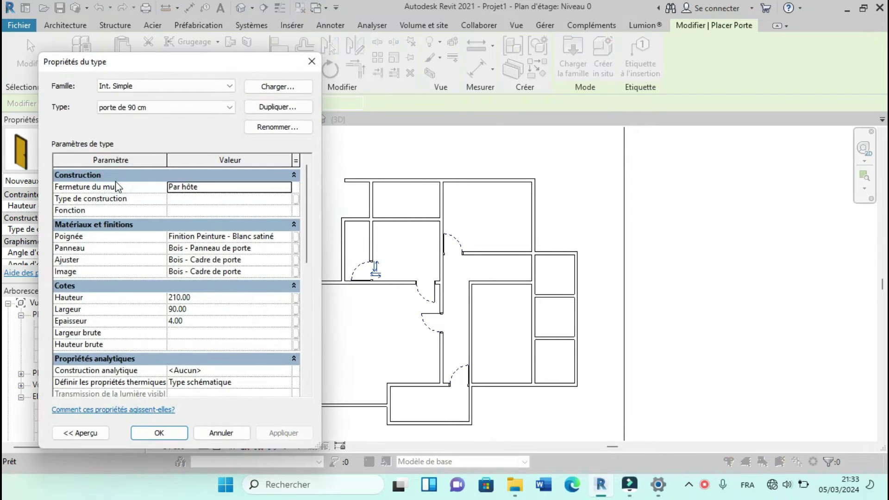
left_click(298, 109)
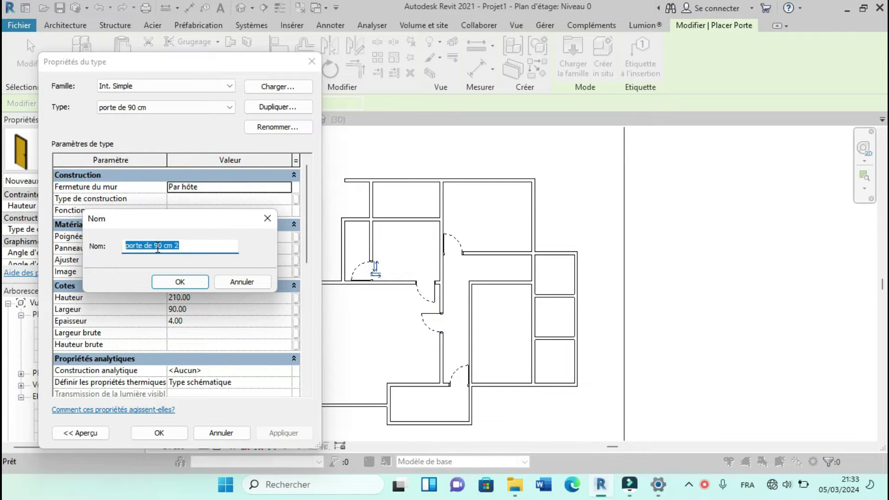
left_click(158, 247)
key("BackSpace")
type("8")
left_click(183, 245)
key("BackSpace")
key("BackSpace")
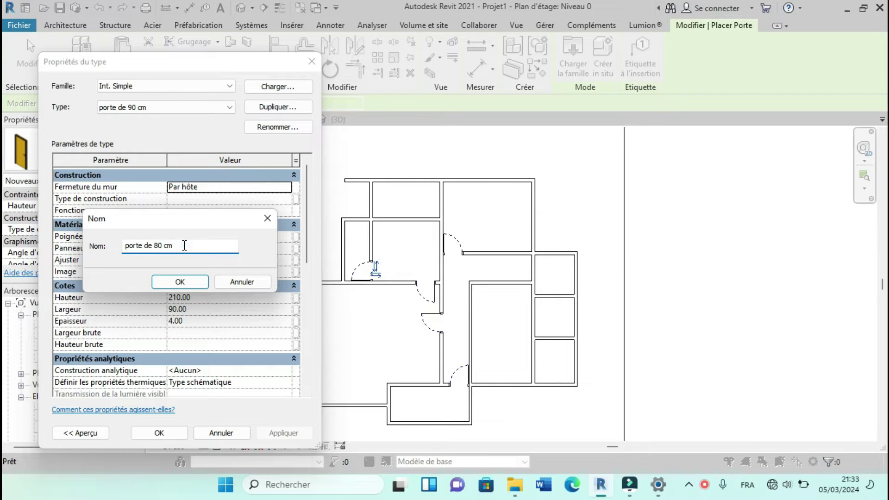
left_click(195, 281)
Step: Set the "porte de 80 cm" type's width to 80 cm and apply the type
left_click(201, 307)
type("8")
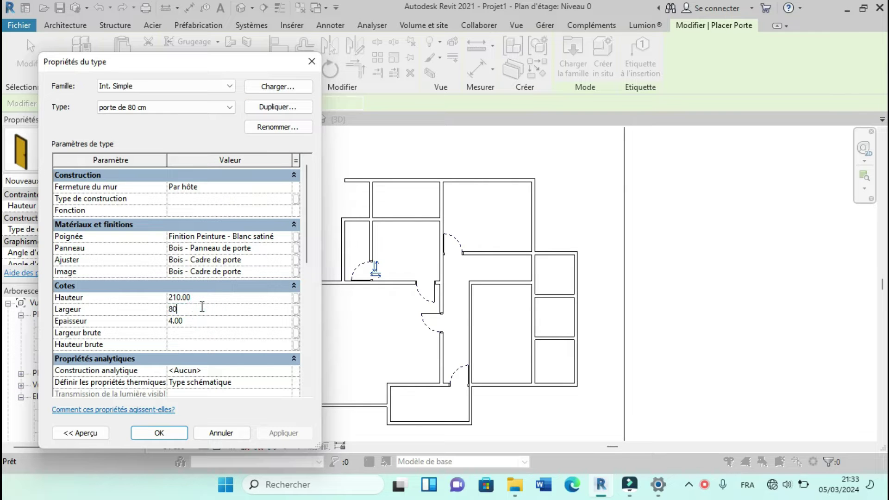
type("0")
left_click(165, 434)
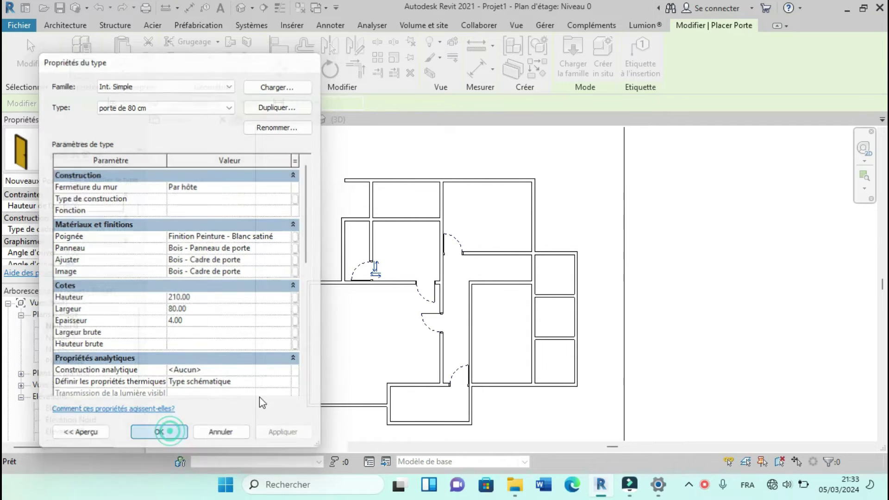
Step: Place an 80 cm door in the upper-middle room's top wall, centred 50 cm from its right wall and opening upward into the adjoining room
scroll(415, 227, "up", 5)
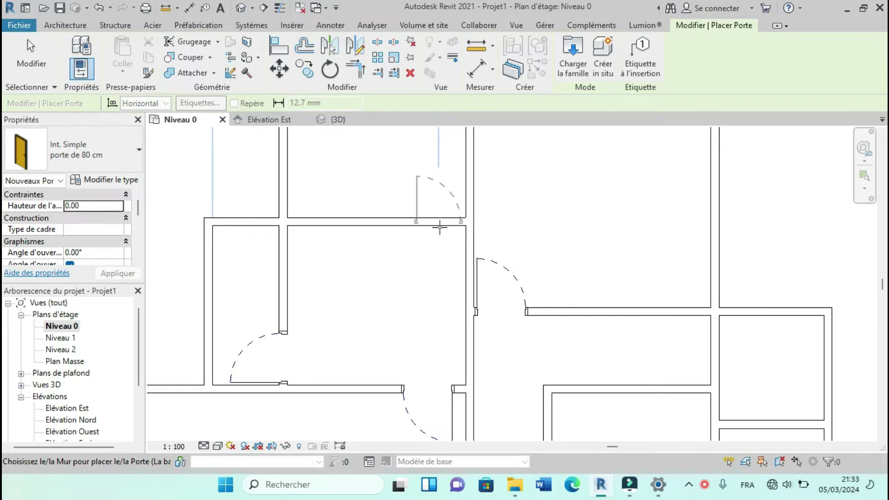
key("space")
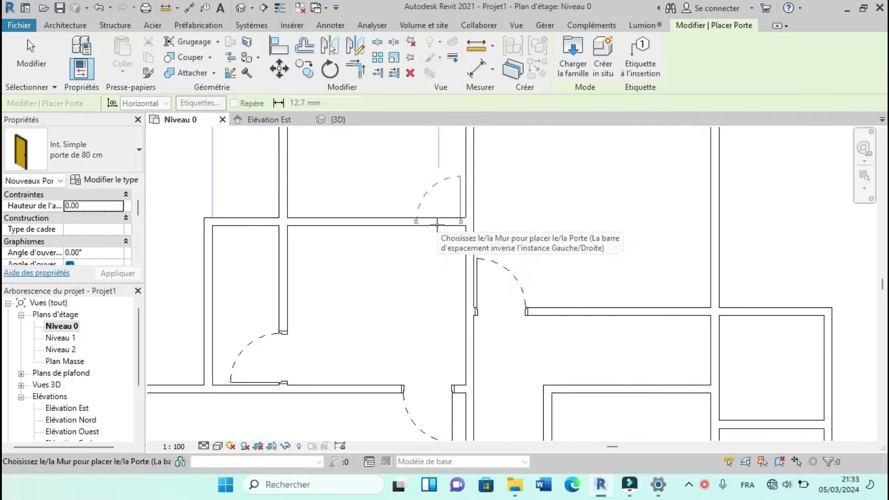
left_click(436, 225)
scroll(437, 225, "down", 4)
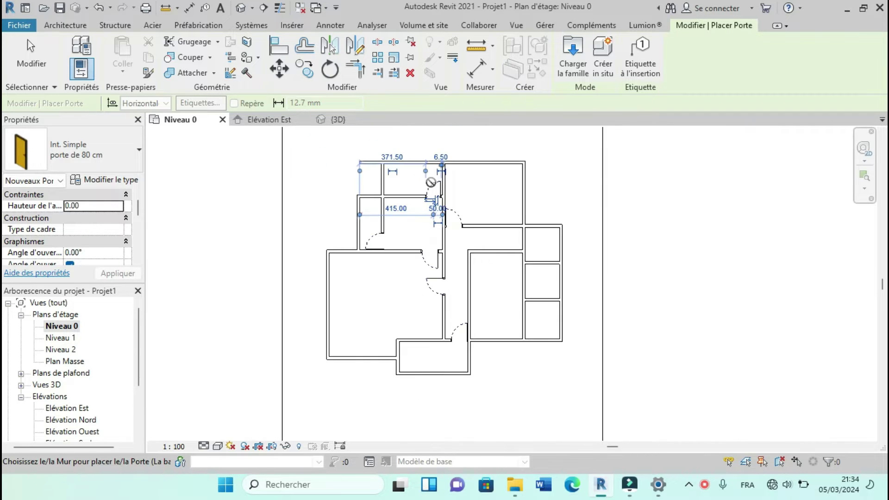
Step: Place an 80 cm door at the corridor's right end, centred 80 cm above its lower wall and opening into the uppermost small right-hand room
scroll(511, 252, "up", 3)
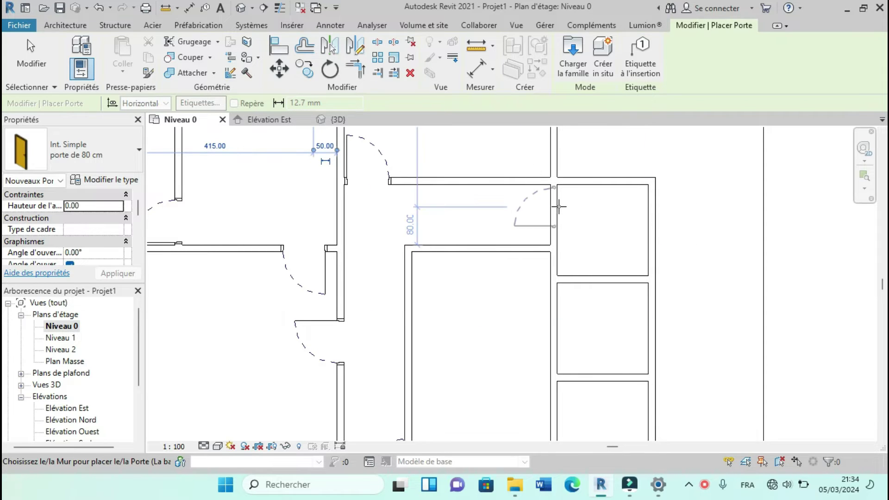
left_click(546, 210)
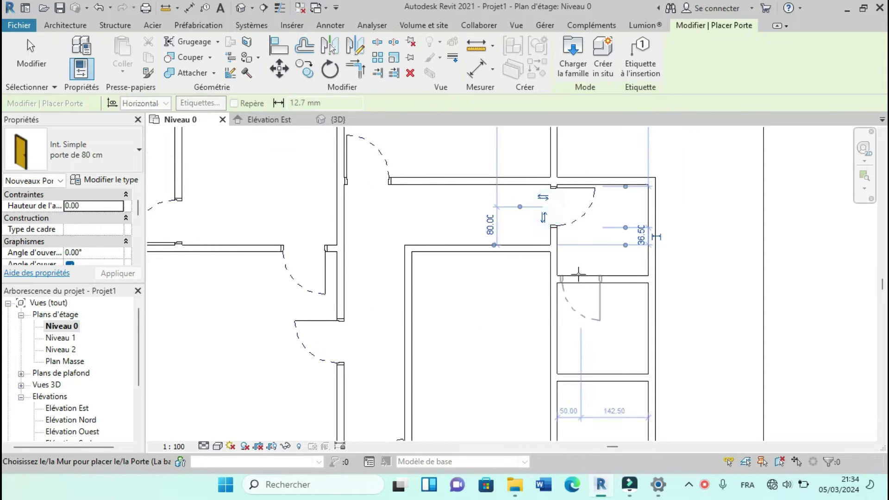
scroll(570, 199, "down", 2)
Step: Place an 80 cm door between the middle and lowest small right-hand rooms, centred 50 cm from the left wall and opening into the middle room
scroll(583, 270, "up", 3)
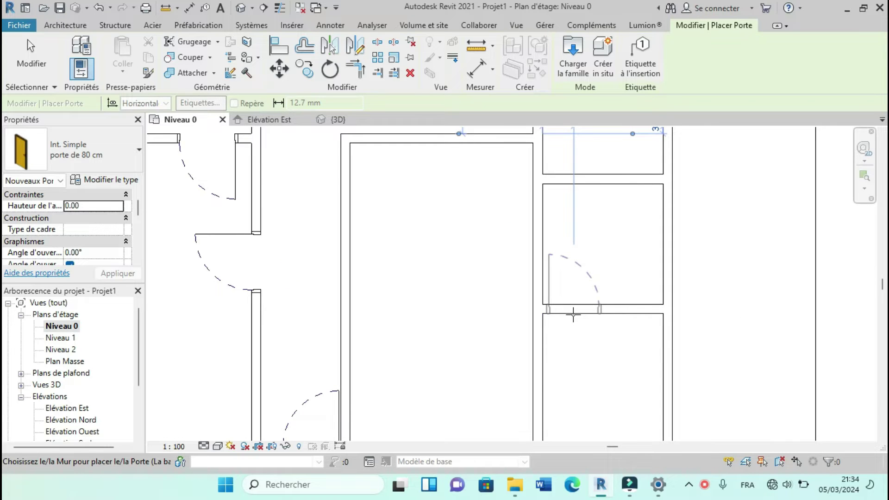
left_click(573, 315)
scroll(569, 308, "down", 2)
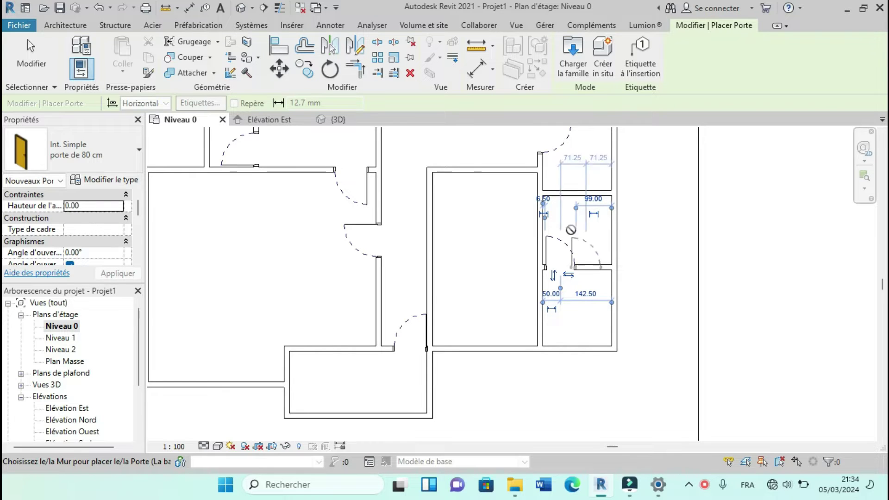
scroll(560, 217, "down", 2)
scroll(463, 356, "up", 2)
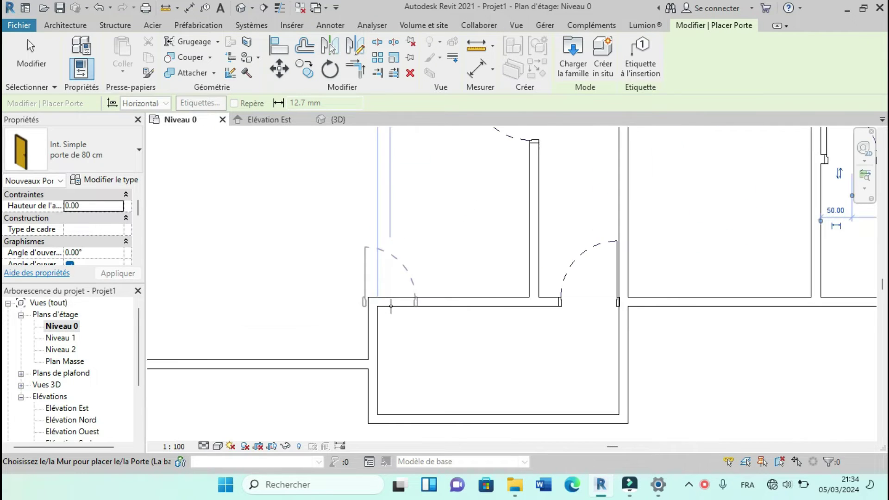
scroll(469, 359, "up", 1)
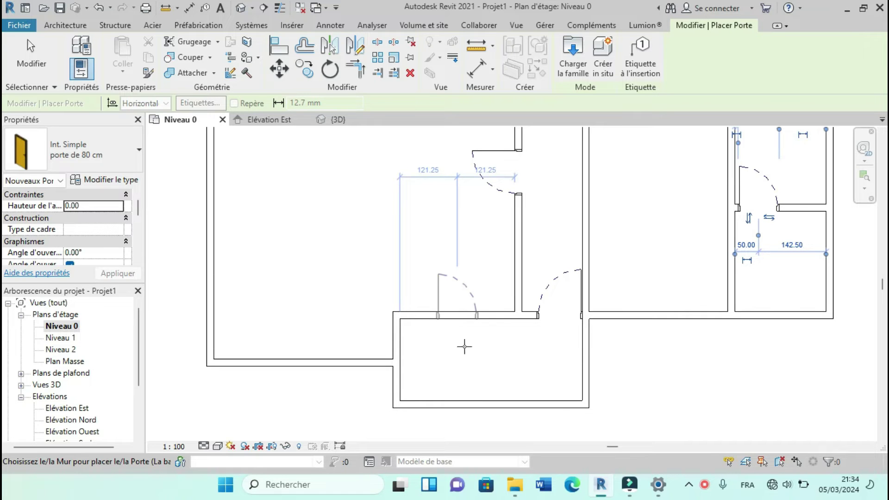
scroll(458, 359, "down", 2)
scroll(442, 373, "down", 1)
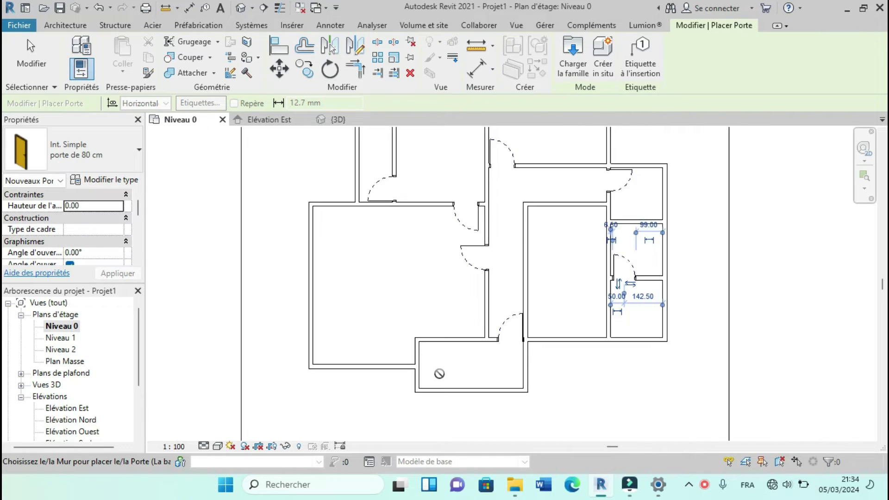
scroll(439, 373, "down", 1)
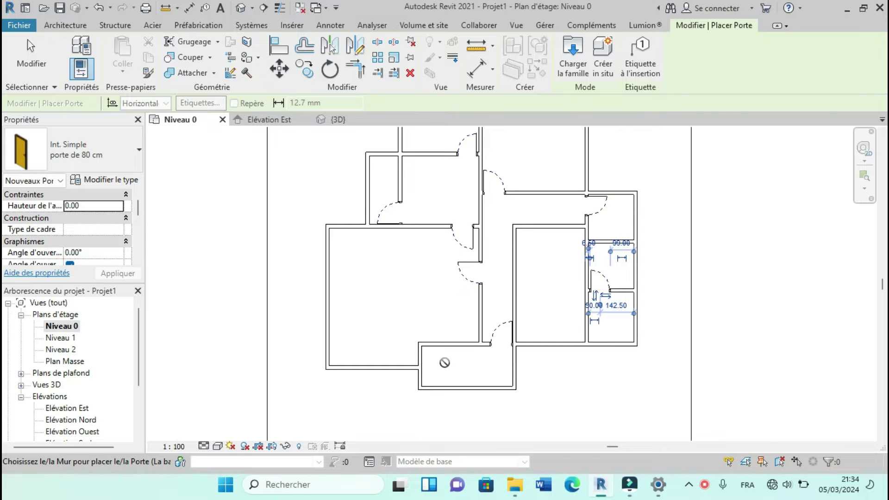
scroll(439, 365, "up", 1)
scroll(420, 366, "down", 2)
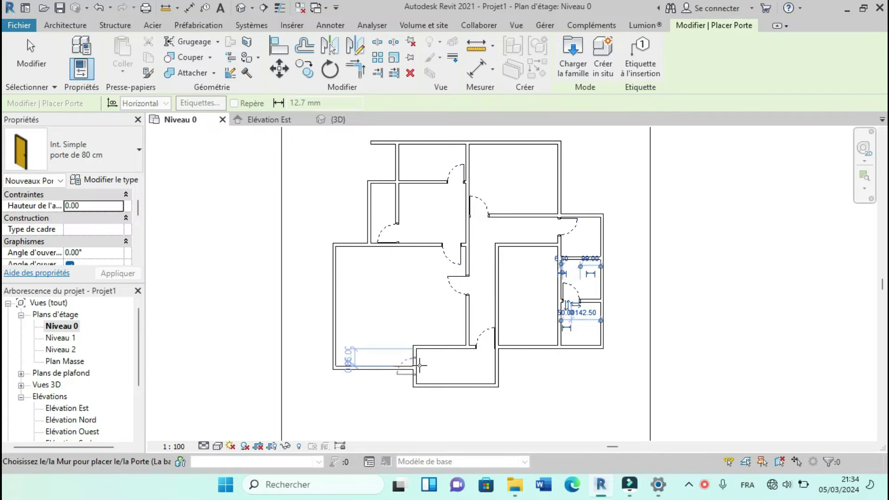
scroll(425, 349, "up", 1)
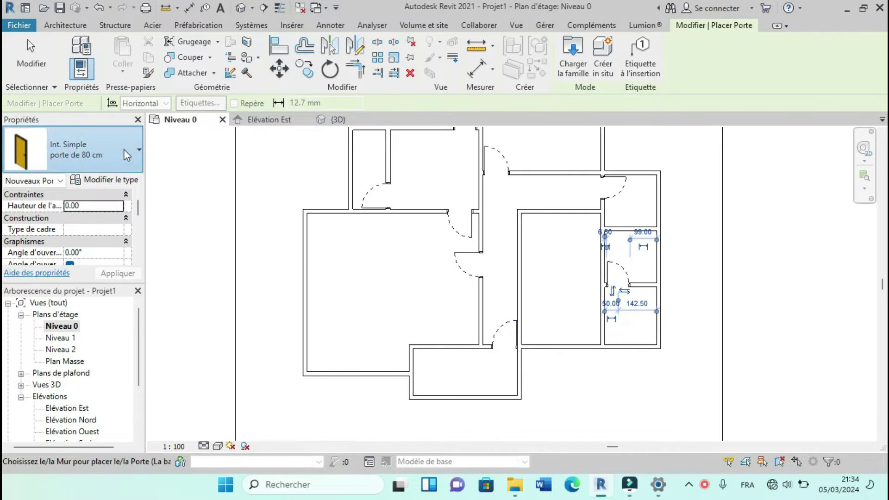
left_click(125, 153)
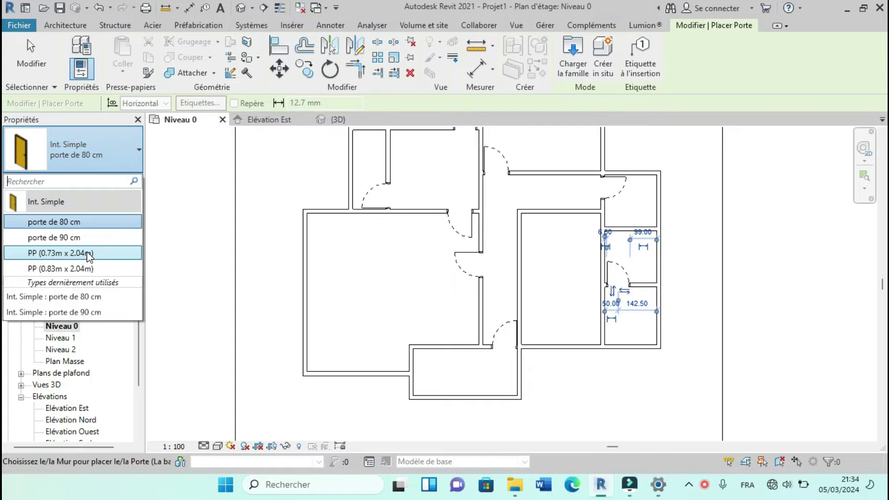
left_click(119, 152)
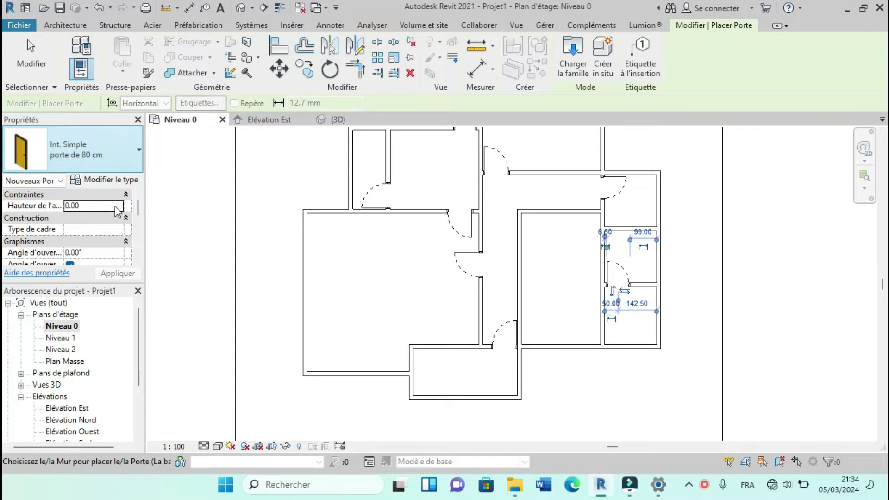
left_click(111, 159)
left_click(121, 163)
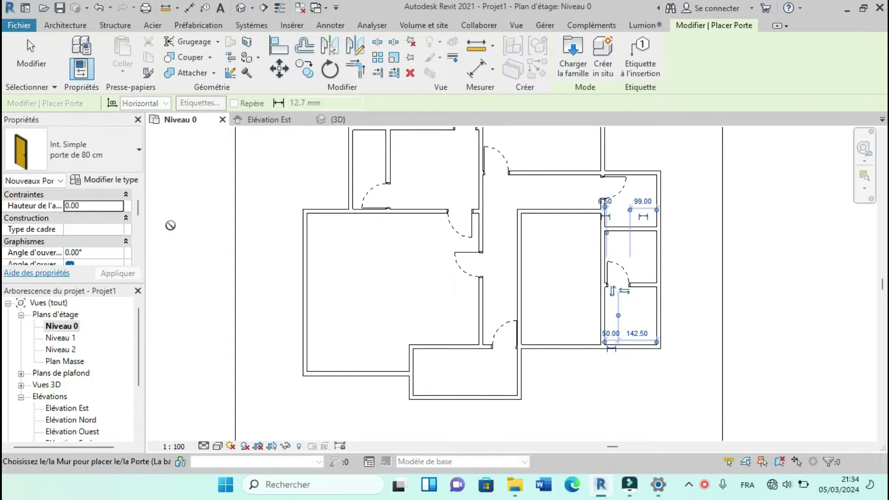
scroll(448, 347, "up", 2)
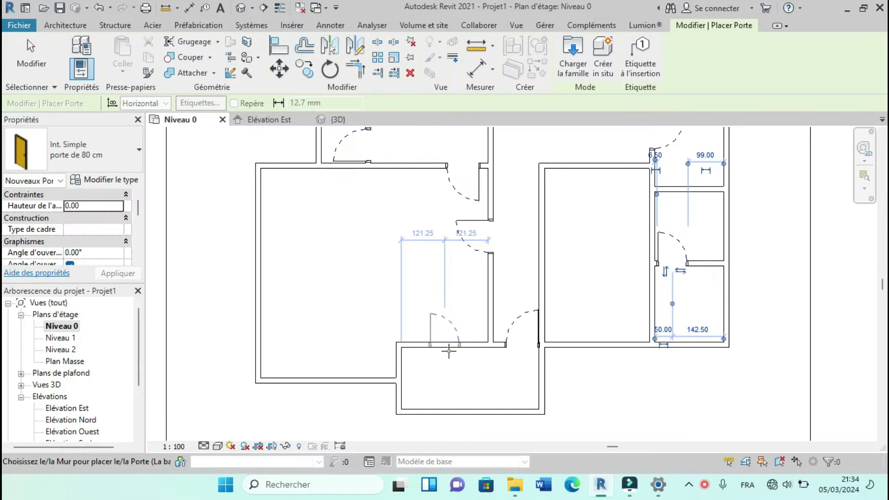
Step: Load the exterior double-door family Ext. Double.rfa from the EXTERIEUR folder on the E: drive
left_click(569, 77)
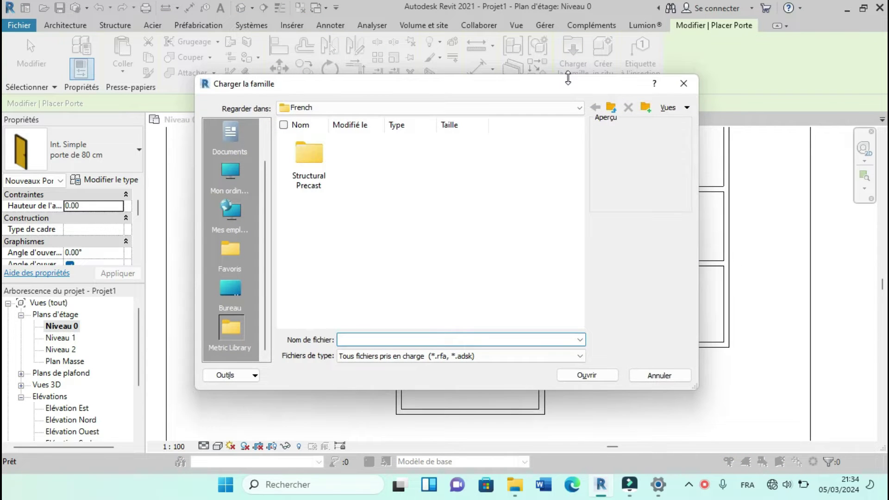
left_click(576, 108)
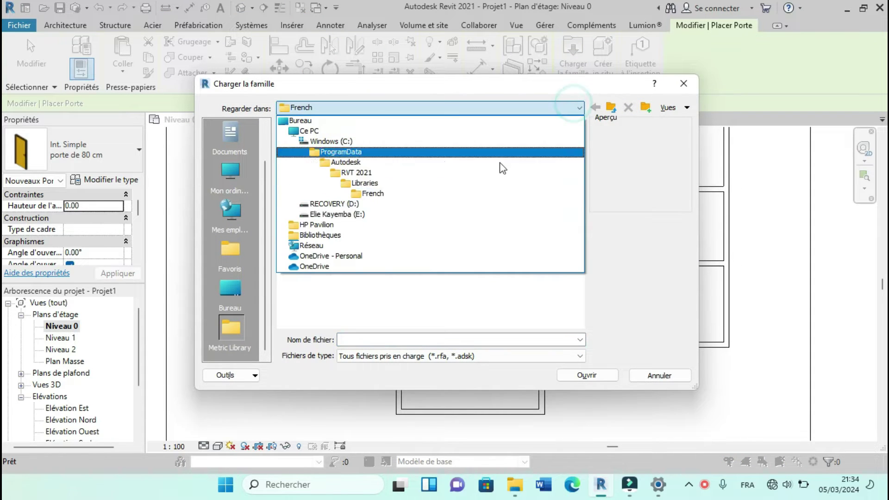
left_click(381, 216)
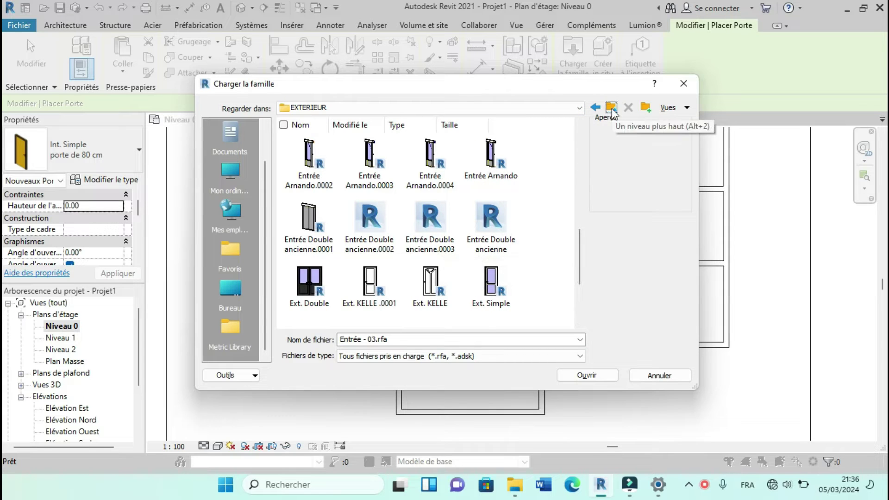
left_click(314, 287)
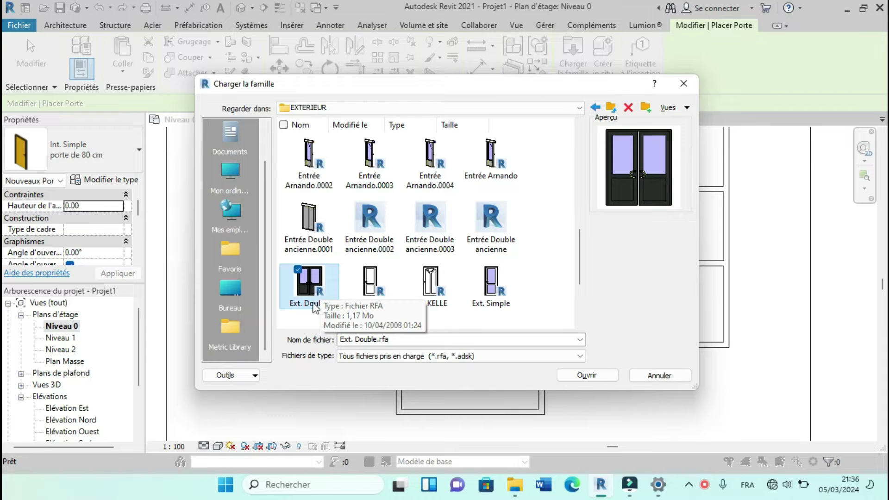
left_click(587, 376)
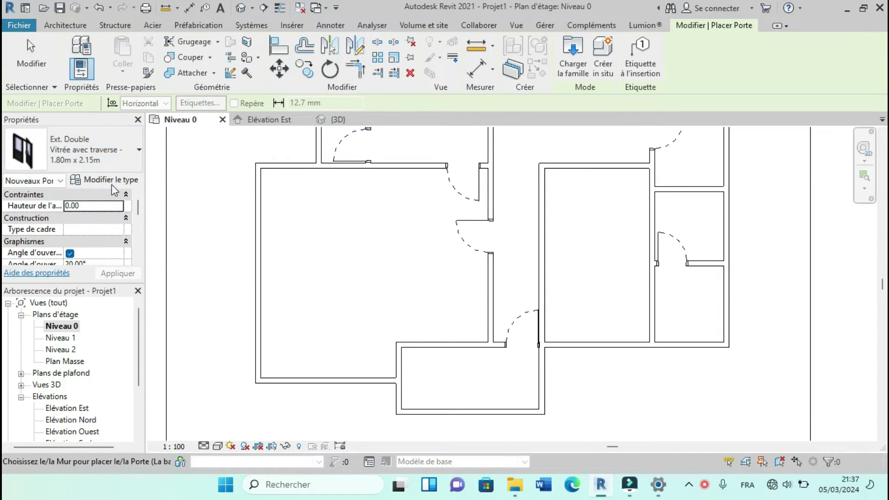
Step: Duplicate the Ext. Double type "Vitrée avec traverse - 1.80m x 2.15m" under the name "porte de 180cm"
left_click(110, 183)
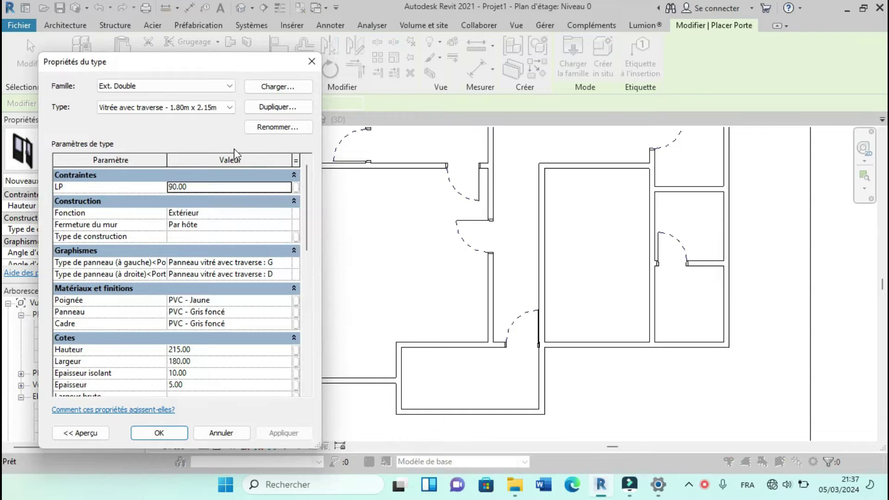
left_click(285, 107)
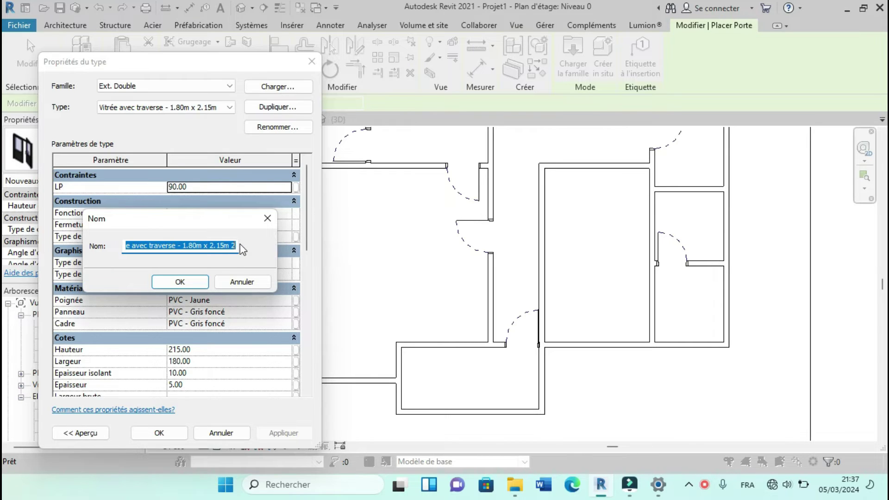
type("porte de 180cm")
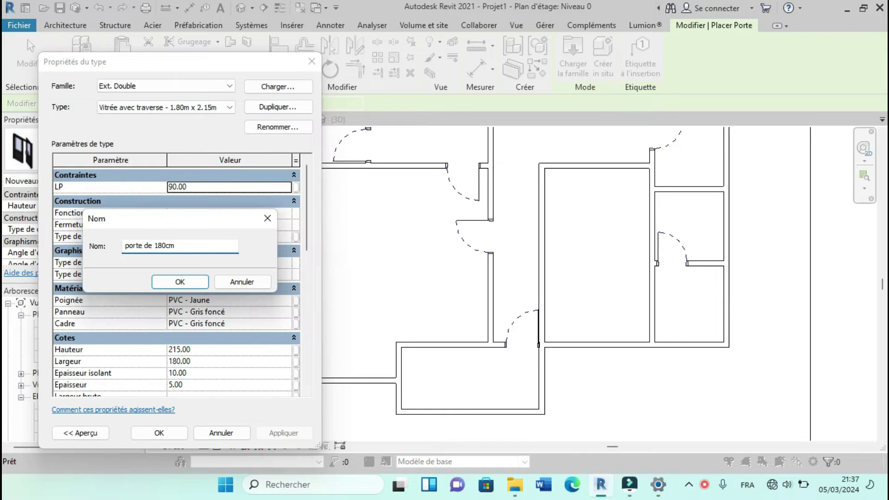
left_click(179, 282)
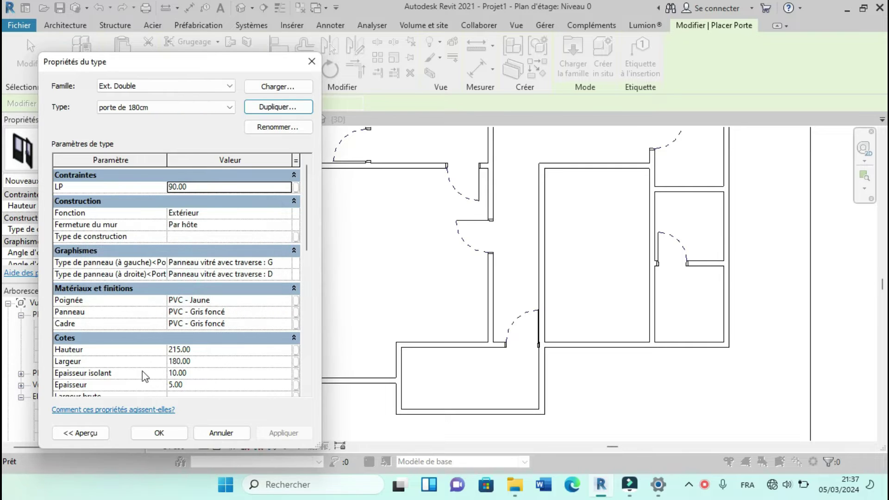
Step: Set the "porte de 180cm" type's height to 210 cm and apply the type
left_click(217, 355)
type("21")
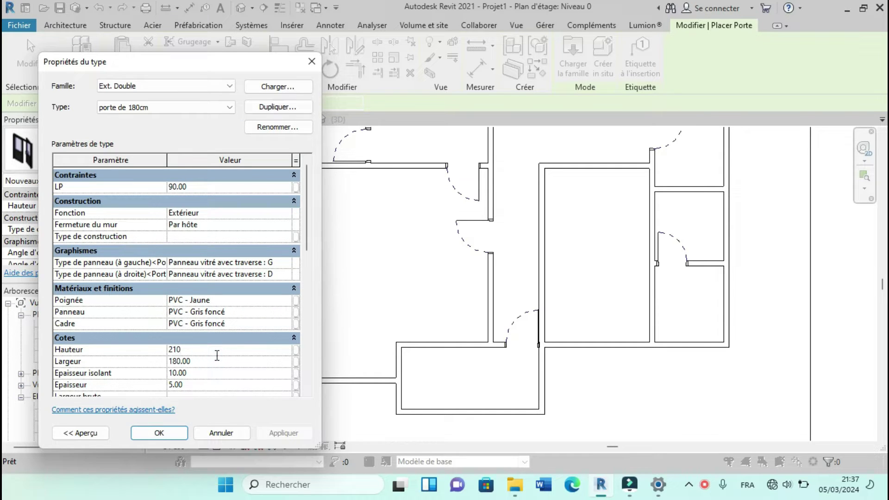
type("0")
left_click(176, 433)
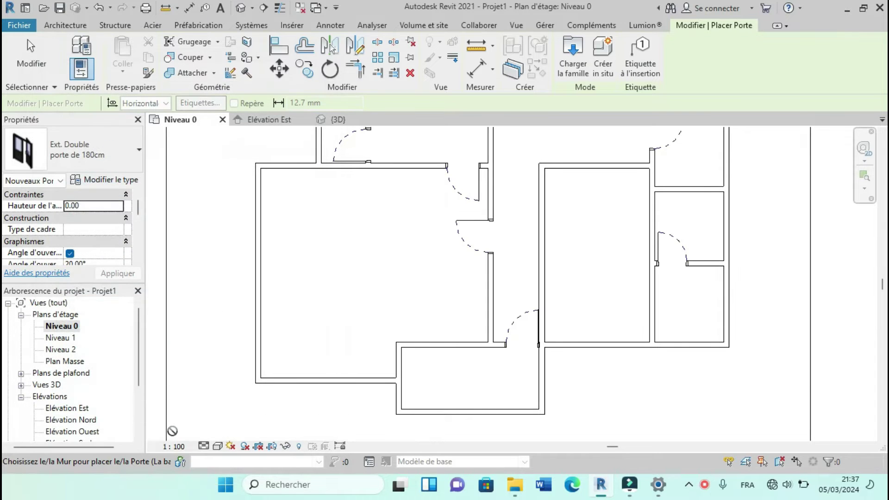
Step: Place a 180 cm double door between the lower entrance space and the large left room, centred 100 cm from the large room's right wall and opening into it
scroll(421, 313, "up", 2)
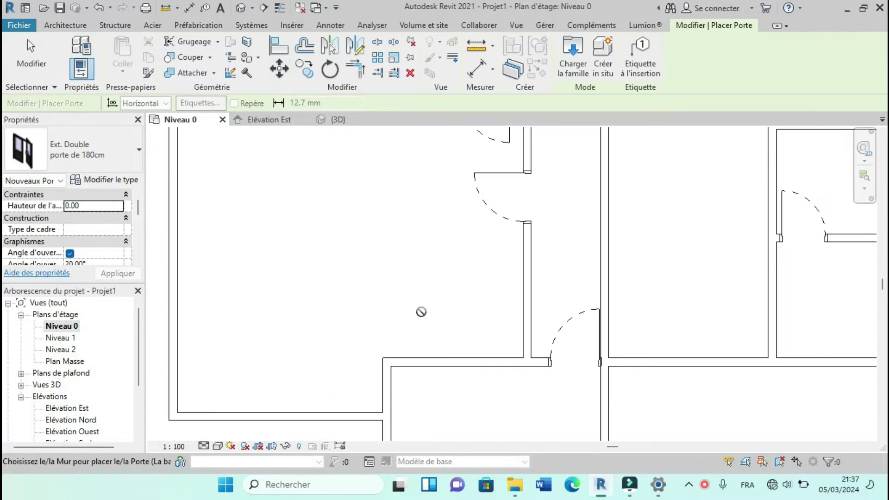
left_click(466, 367)
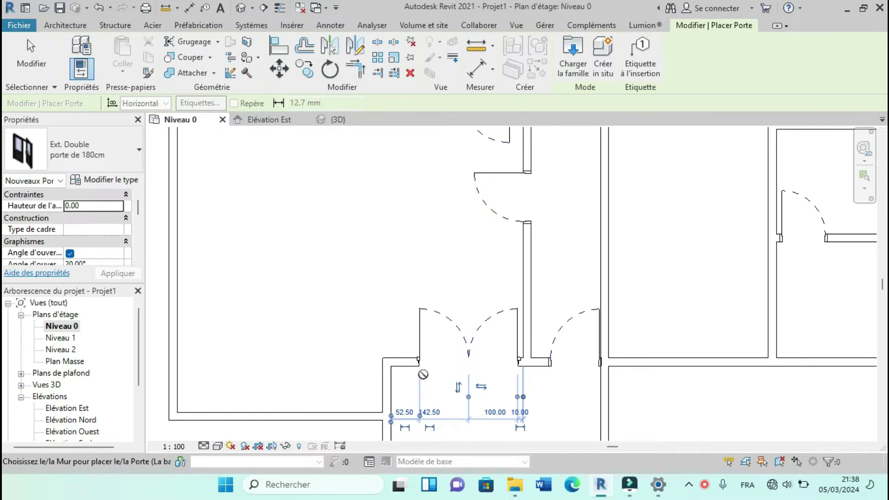
scroll(491, 373, "down", 4)
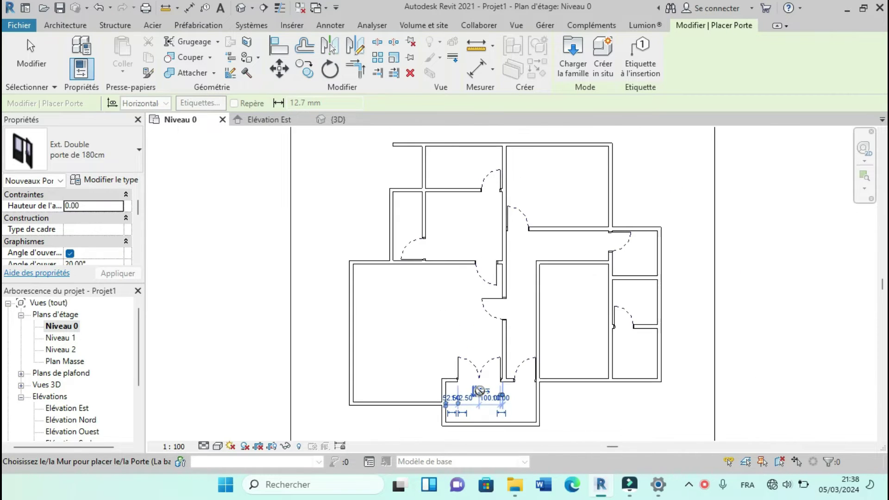
scroll(537, 345, "down", 1)
scroll(532, 301, "up", 2)
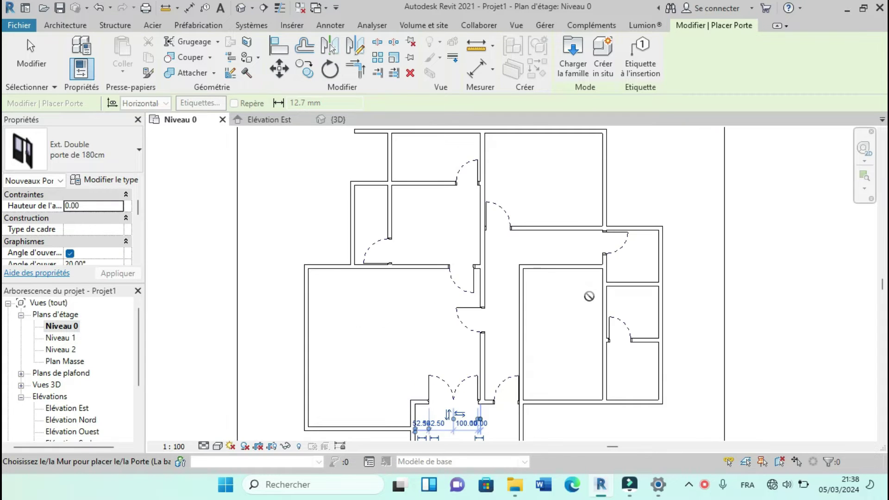
middle_click_drag(537, 199, 530, 200)
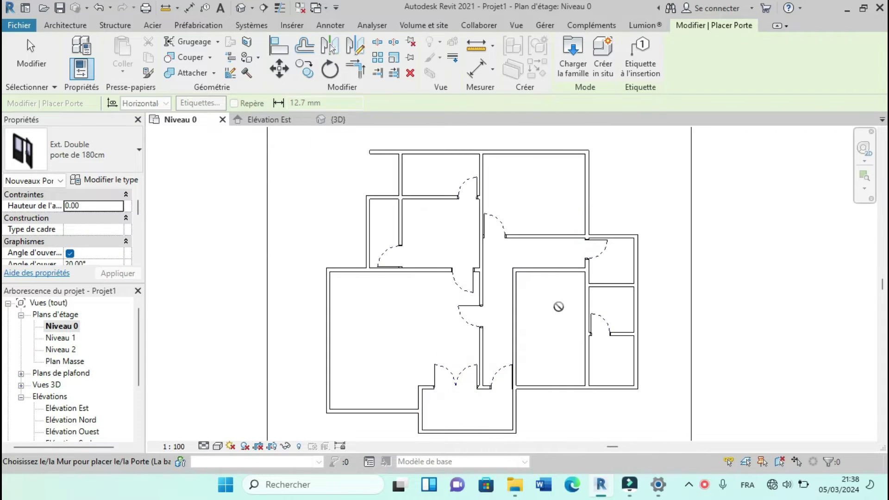
key("Escape")
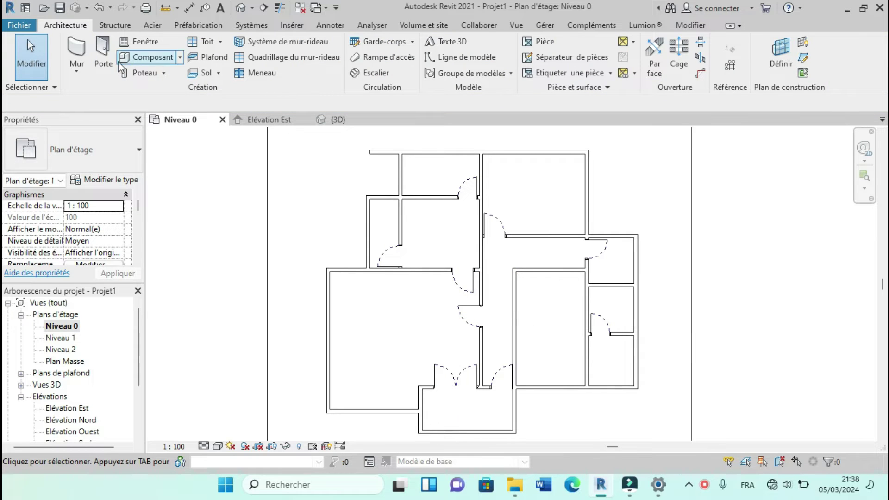
Step: Place an Int. Simple "porte de 90 cm" door in the upper wall of the lower-right room, beside its right wall and opening into the room
left_click(104, 57)
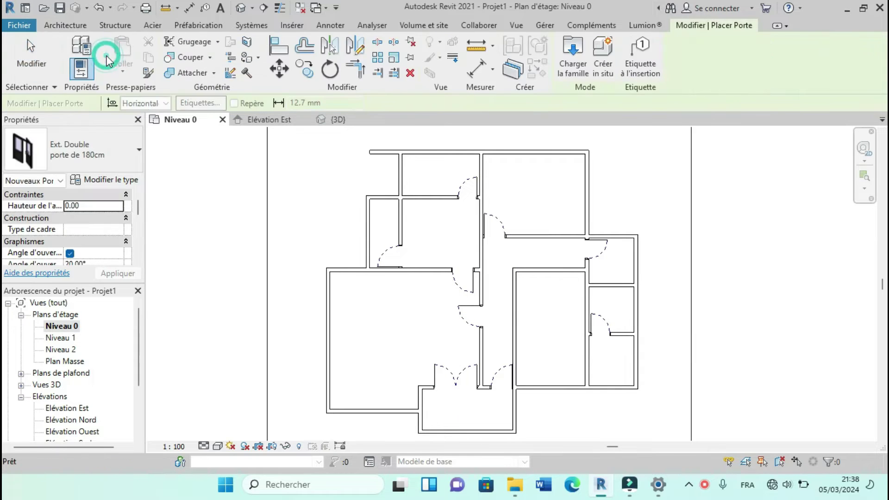
left_click(113, 158)
left_click(118, 143)
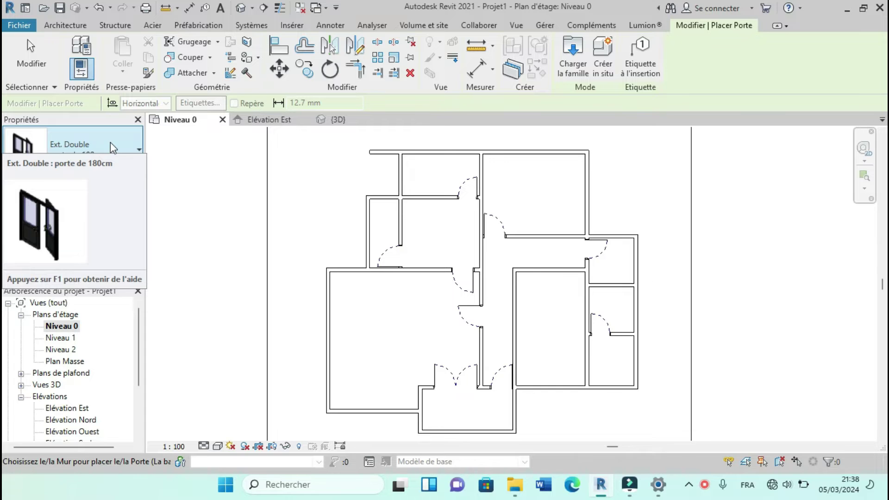
left_click(123, 160)
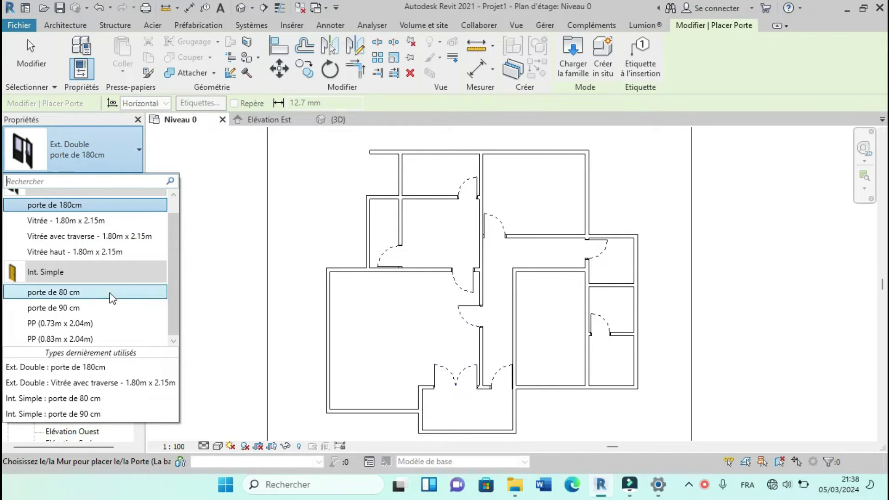
key("Escape")
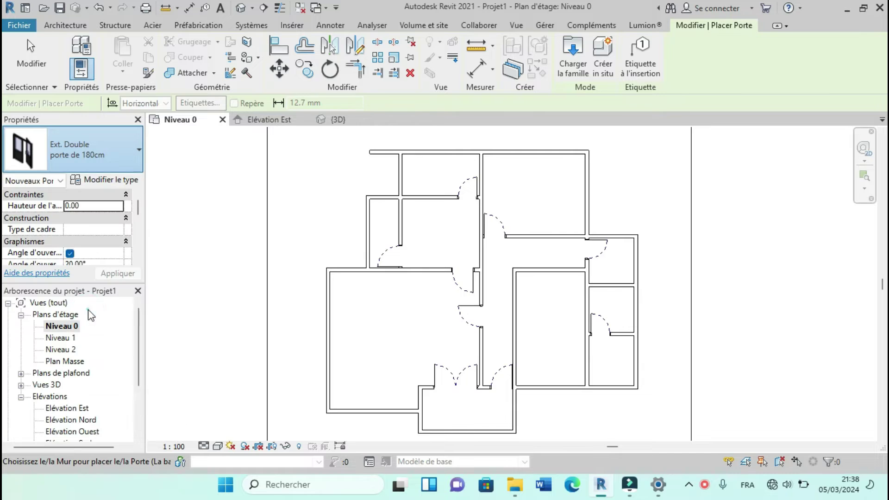
left_click(90, 314)
scroll(567, 266, "up", 4)
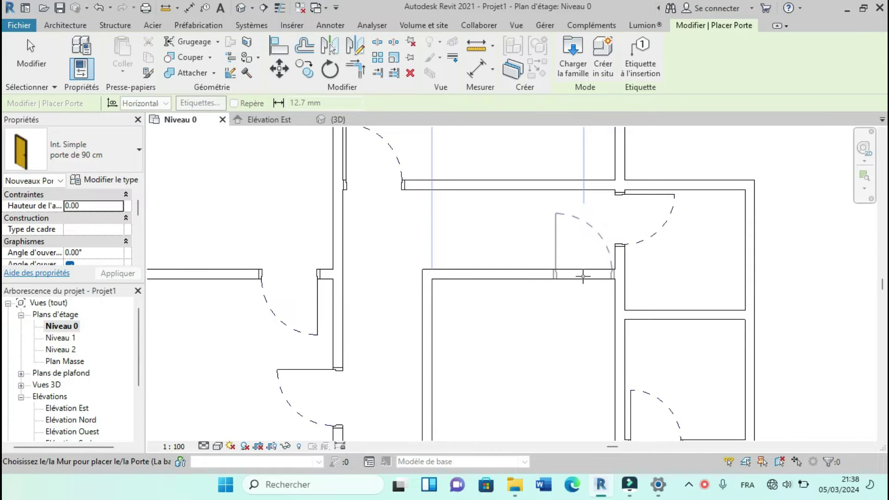
scroll(581, 268, "down", 5)
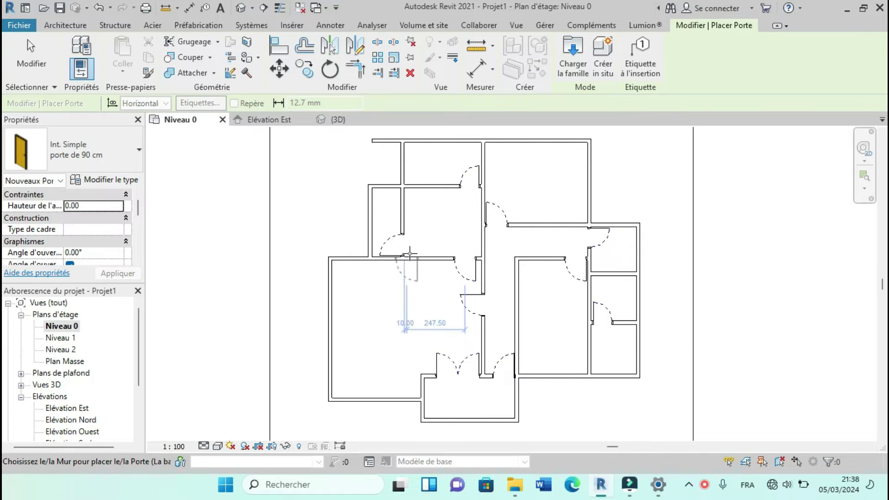
Step: Examine the door layout on the Niveau 0 plan and the house walls in the 3D view, ending back on the plan
scroll(408, 256, "down", 2)
scroll(393, 240, "up", 4)
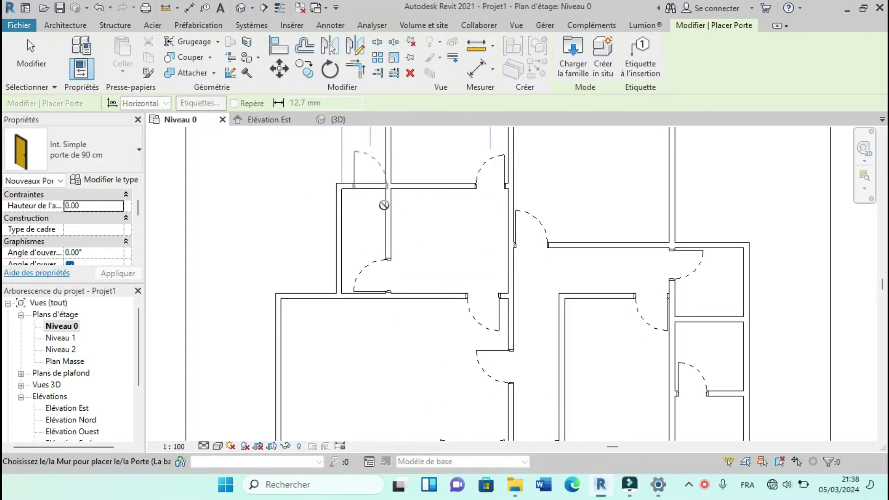
scroll(392, 237, "down", 1)
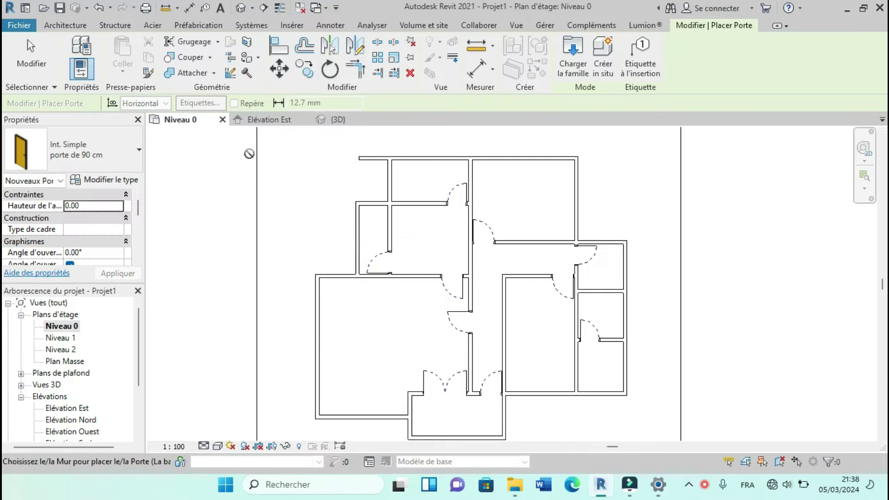
left_click(240, 8)
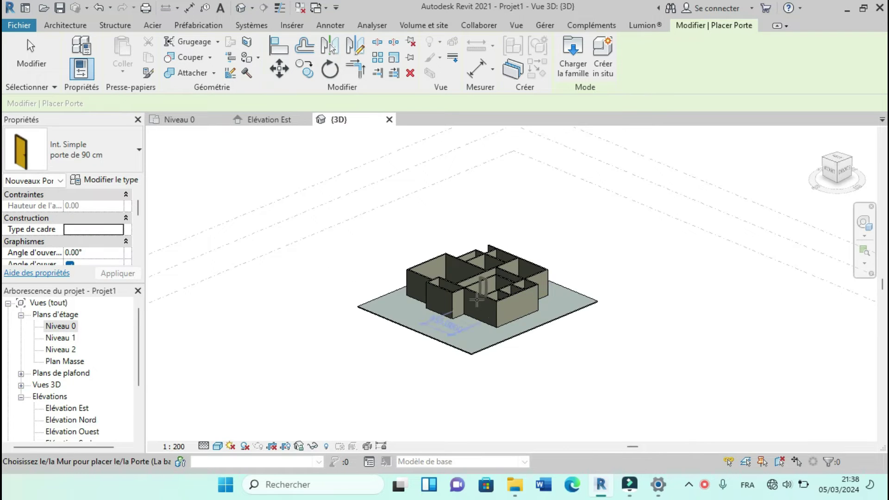
scroll(422, 274, "up", 3)
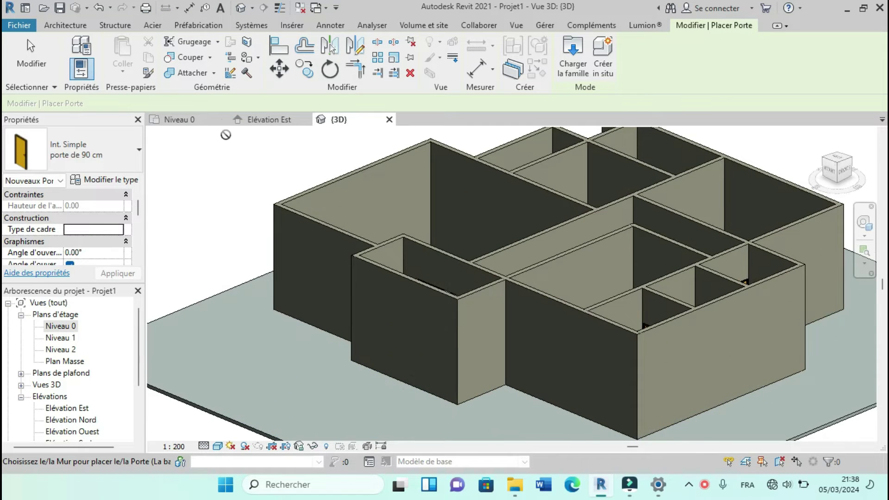
left_click(204, 121)
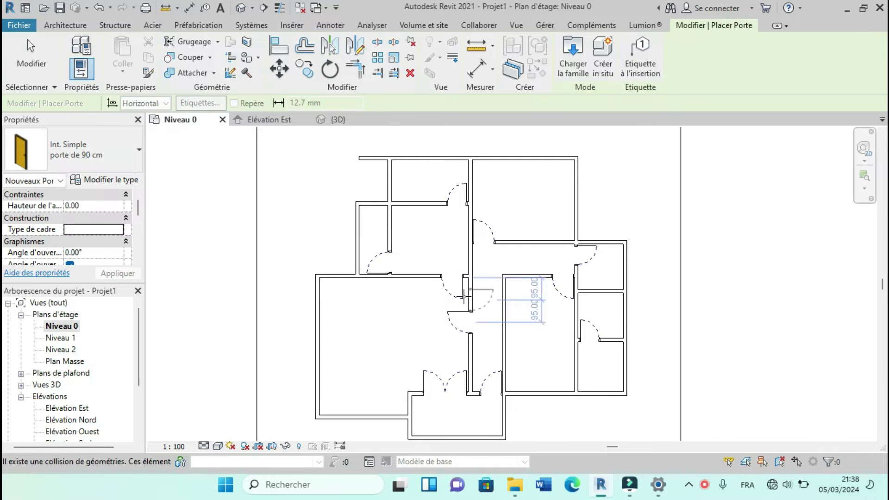
scroll(426, 239, "up", 2)
scroll(426, 239, "down", 2)
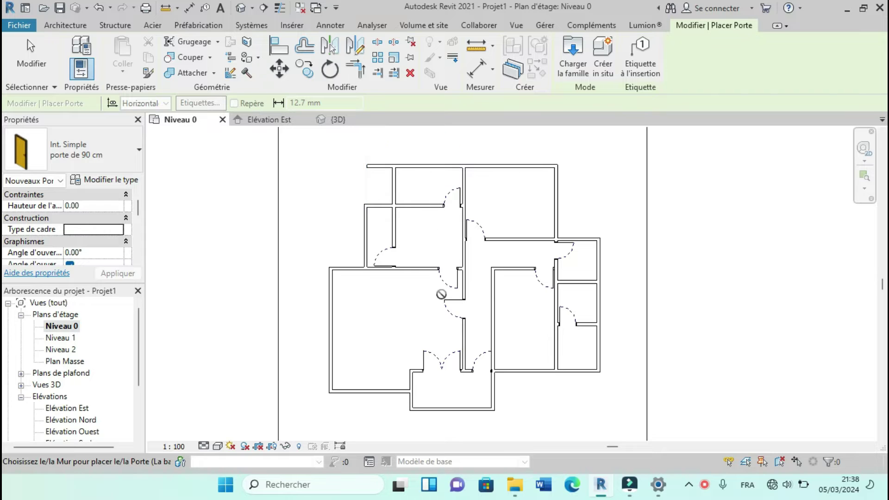
scroll(483, 358, "up", 2)
scroll(465, 336, "down", 2)
scroll(427, 336, "down", 3)
scroll(428, 337, "up", 2)
Step: Start the Window command and duplicate the 1 Vantail - Droit type "0.60 m x 0.95 m - Appui en aluminium" under the name "fenêtre de 150 cm"
left_click(78, 25)
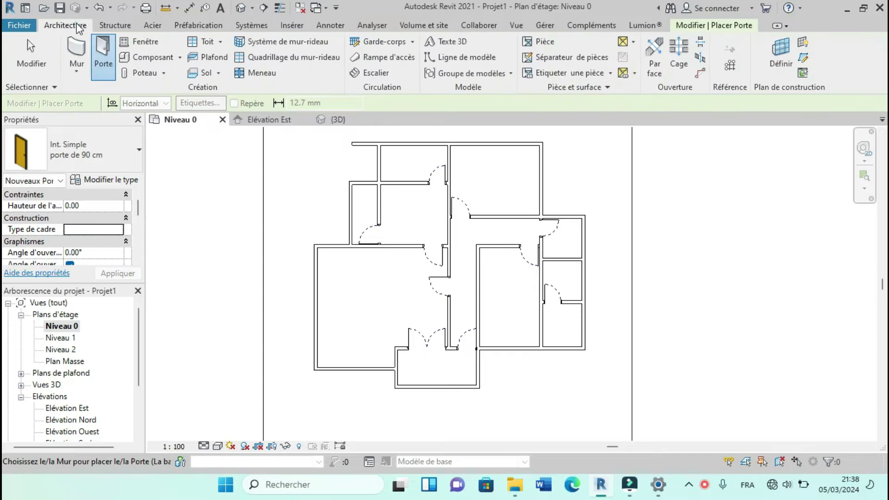
left_click(146, 42)
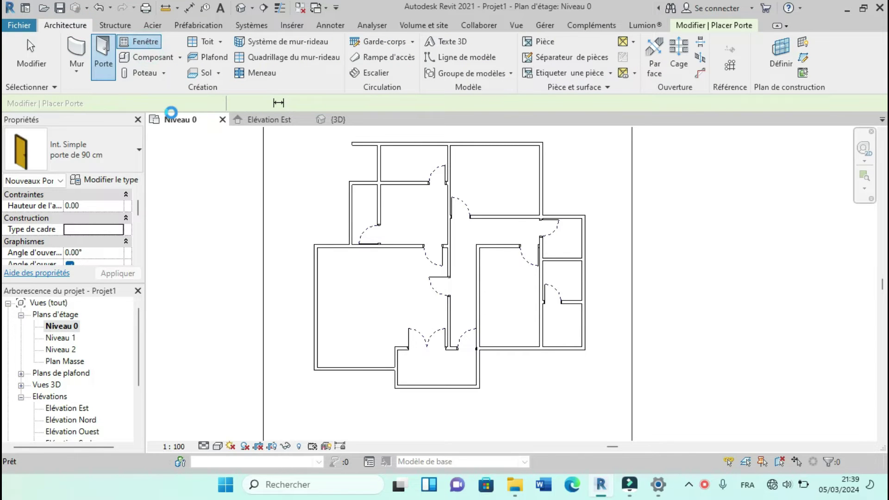
left_click(119, 181)
left_click(271, 106)
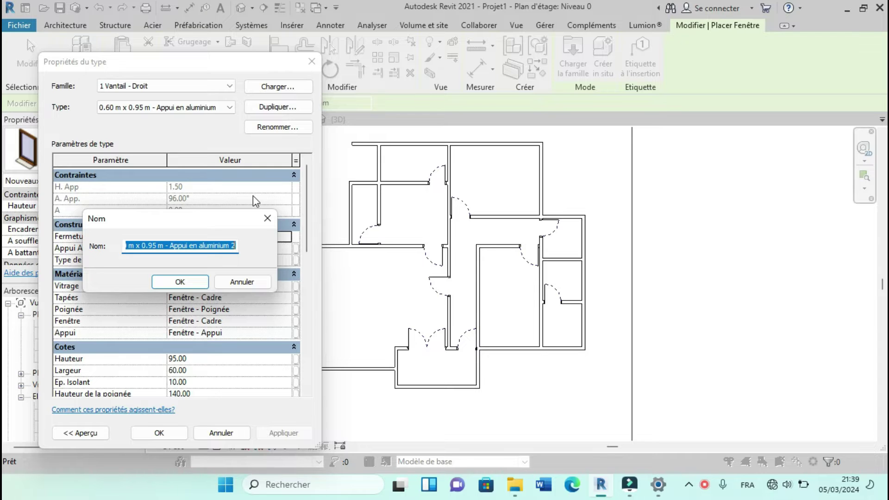
type("fenêtre de 150 cm")
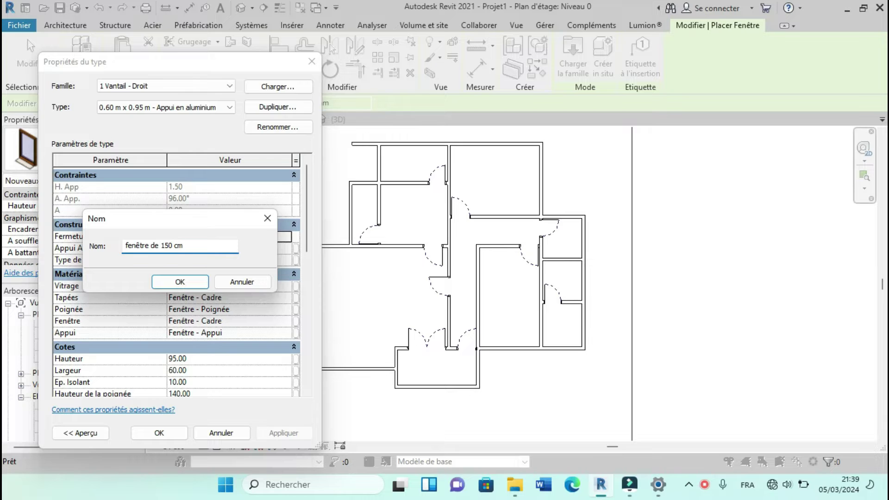
left_click(190, 284)
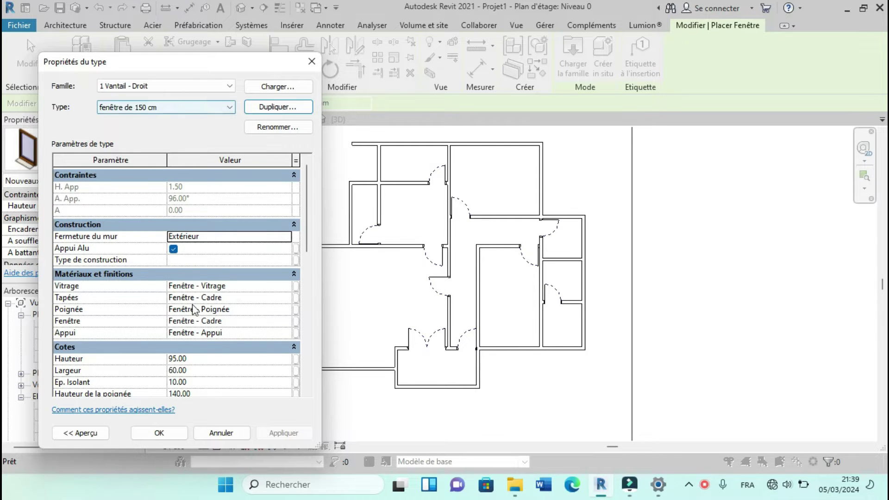
Step: Set the "fenêtre de 150 cm" type's width to 150 cm and height to 130 cm, and apply the type
left_click(199, 373)
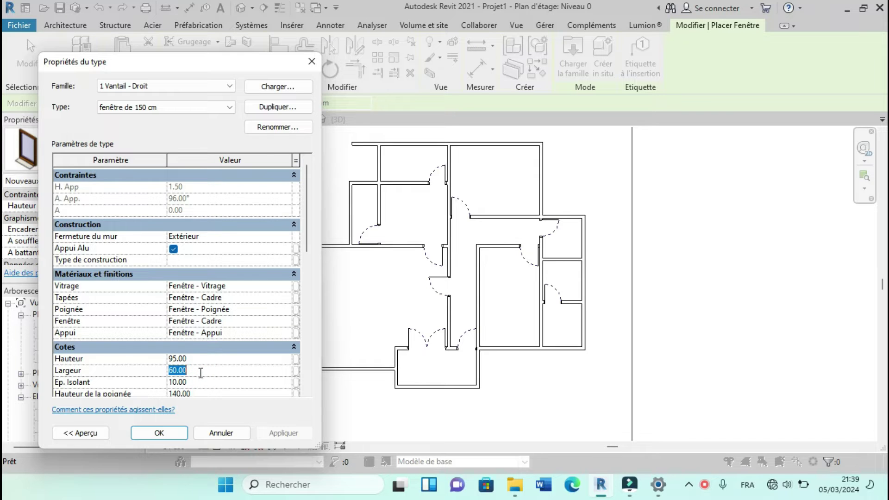
type("150")
left_click(198, 371)
left_click(153, 362)
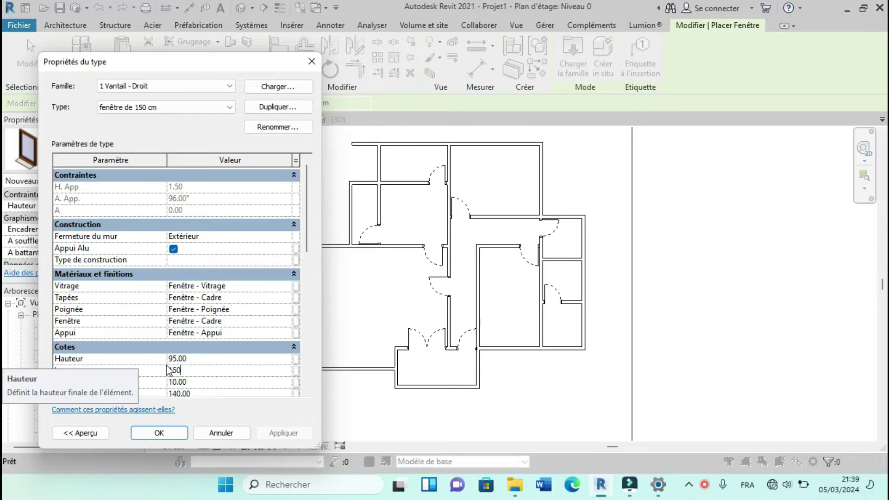
left_click(202, 358)
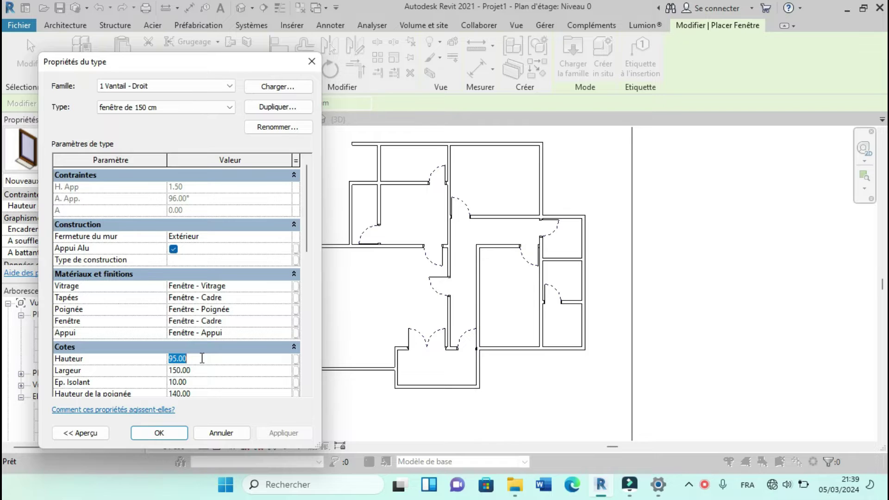
type("130")
scroll(84, 379, "down", 1)
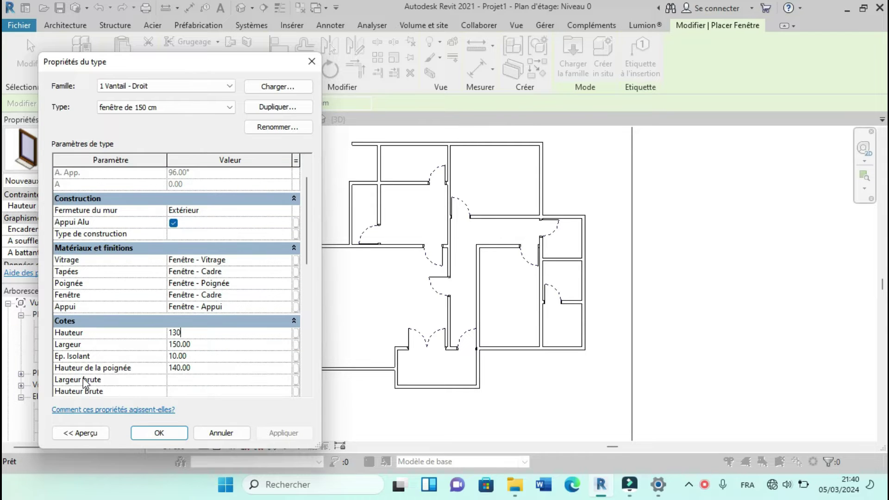
scroll(86, 377, "down", 1)
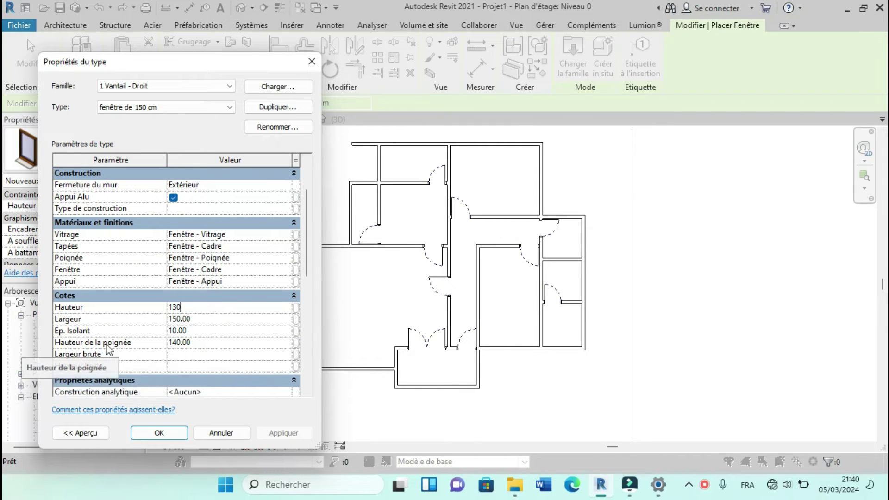
scroll(101, 348, "up", 1)
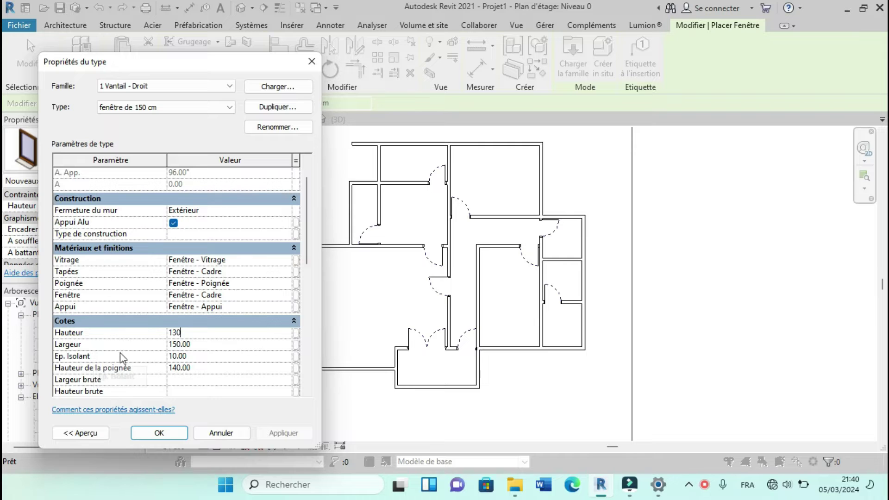
left_click(169, 432)
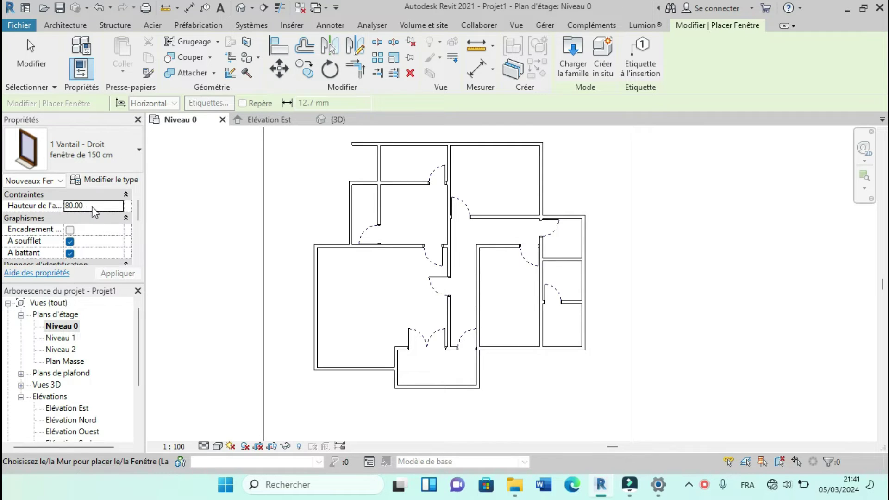
Step: Review the new window's sill height and the "fenêtre de 150 cm" type's width, height and handle-height parameters
scroll(88, 208, "down", 1)
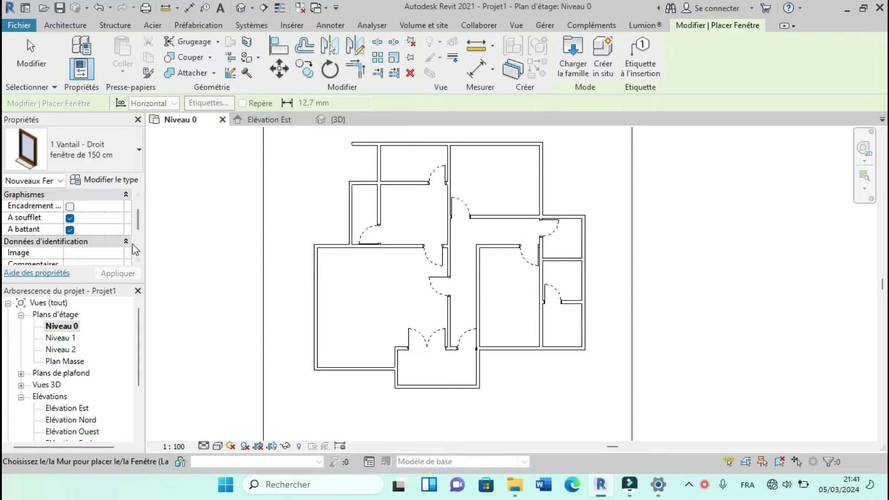
scroll(104, 204, "up", 1)
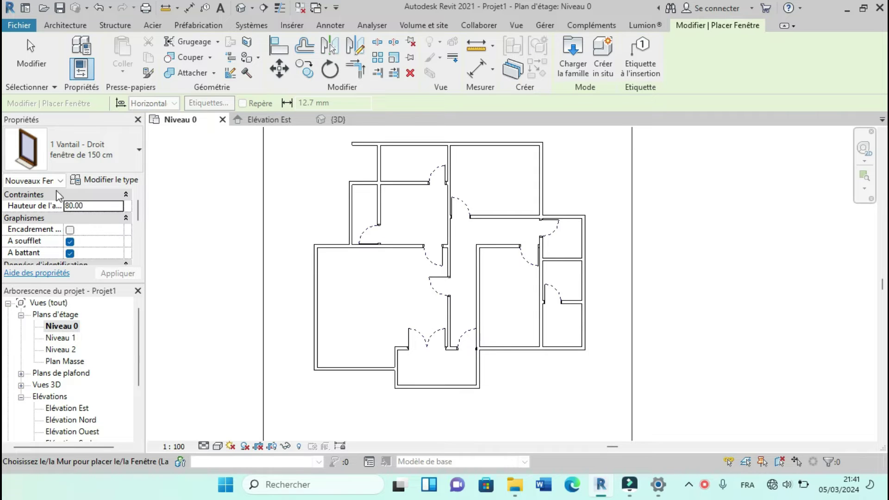
left_click(128, 181)
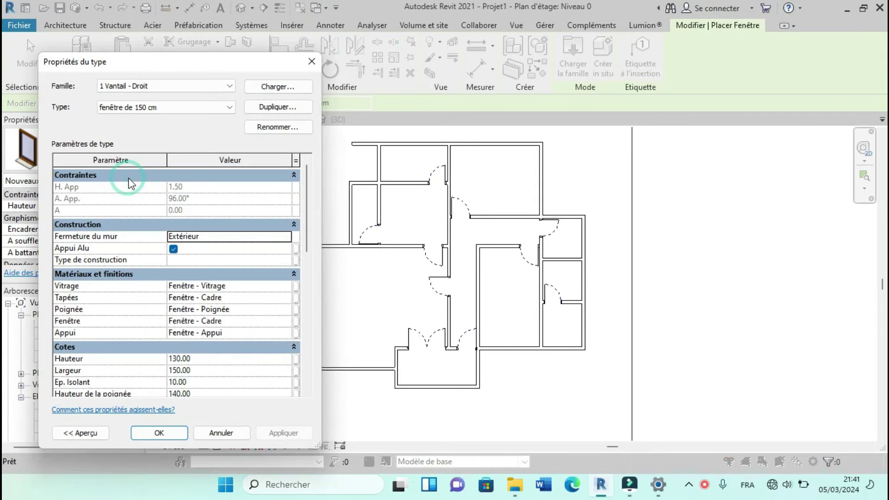
scroll(232, 340, "down", 1)
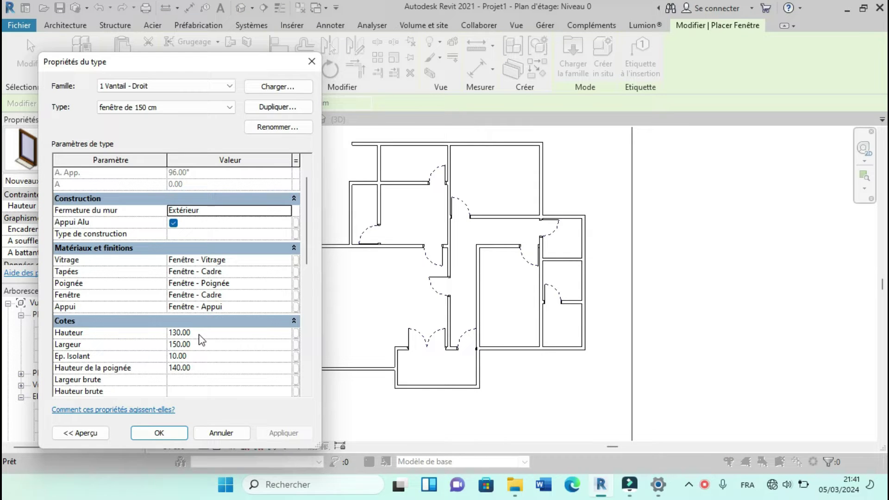
left_click(159, 432)
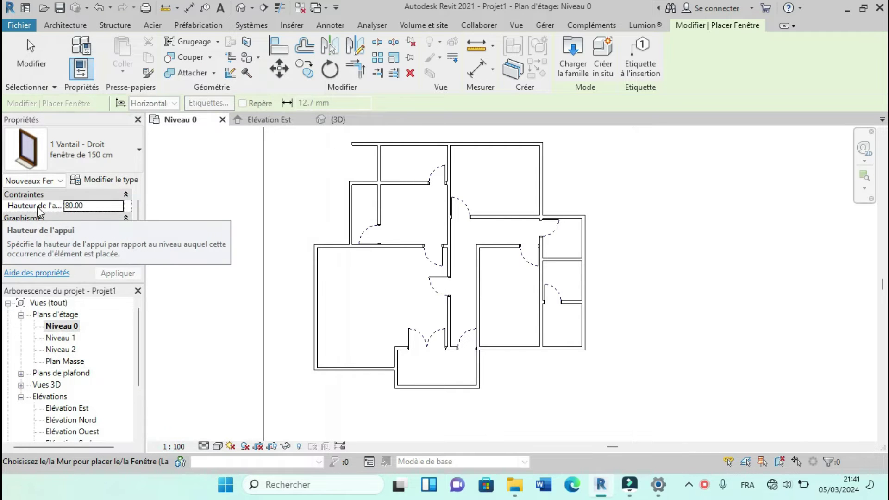
left_click(82, 205)
left_click(103, 179)
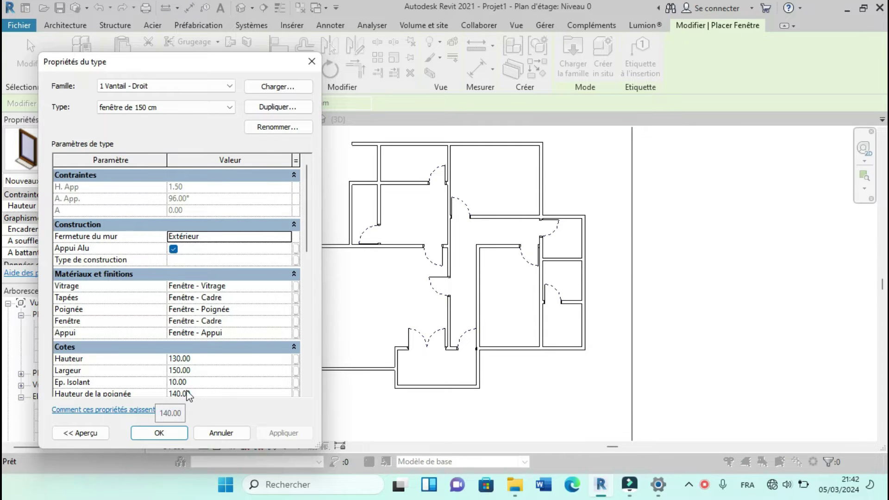
left_click(159, 433)
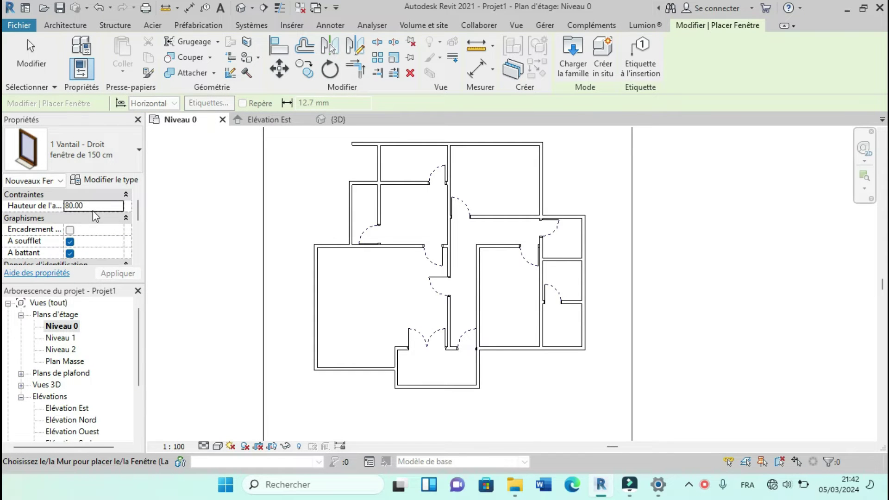
Step: Check the window's head height (Hauteur sous linteau) against its sill height and type properties
scroll(94, 212, "down", 3)
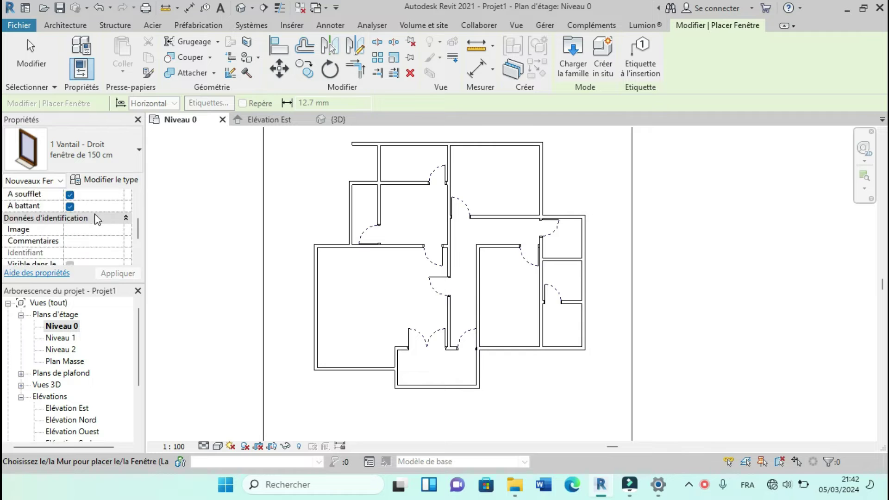
scroll(94, 218, "down", 2)
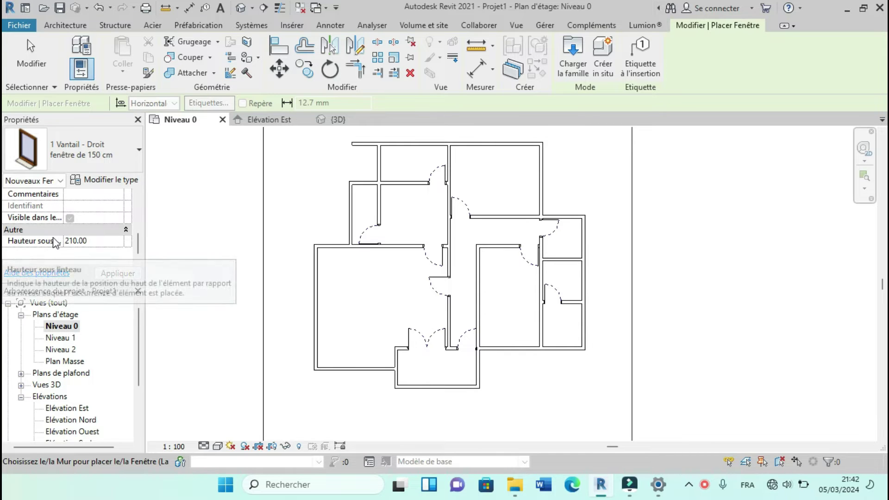
scroll(102, 229, "up", 2)
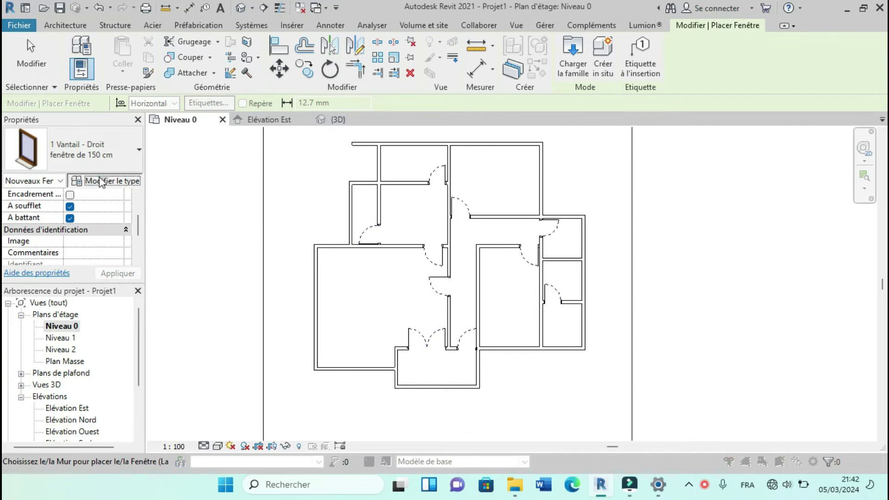
left_click(104, 180)
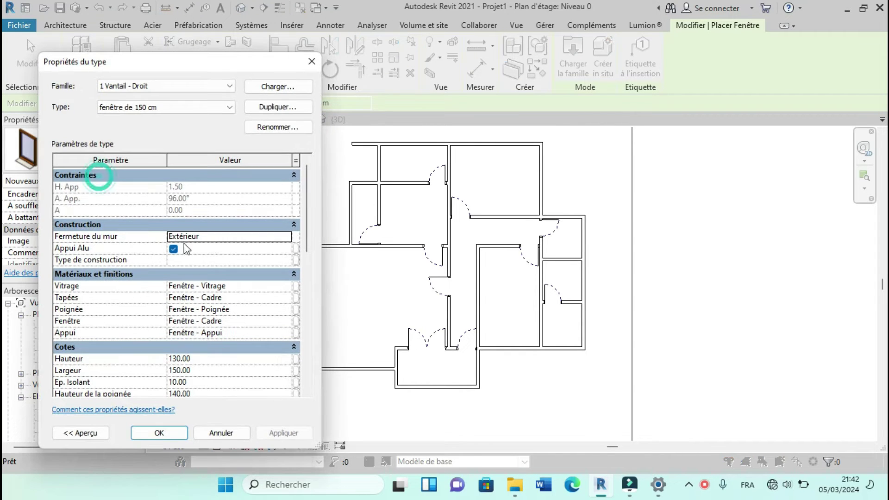
left_click(181, 432)
scroll(83, 199, "down", 2)
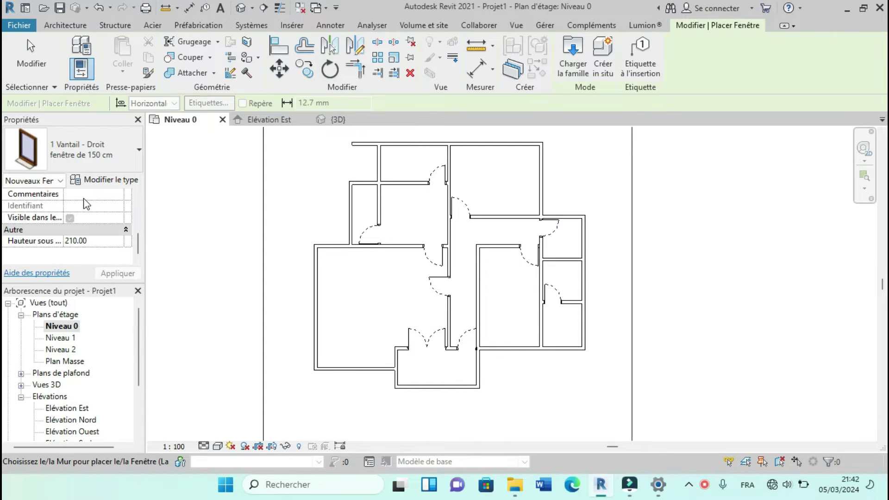
scroll(89, 207, "up", 4)
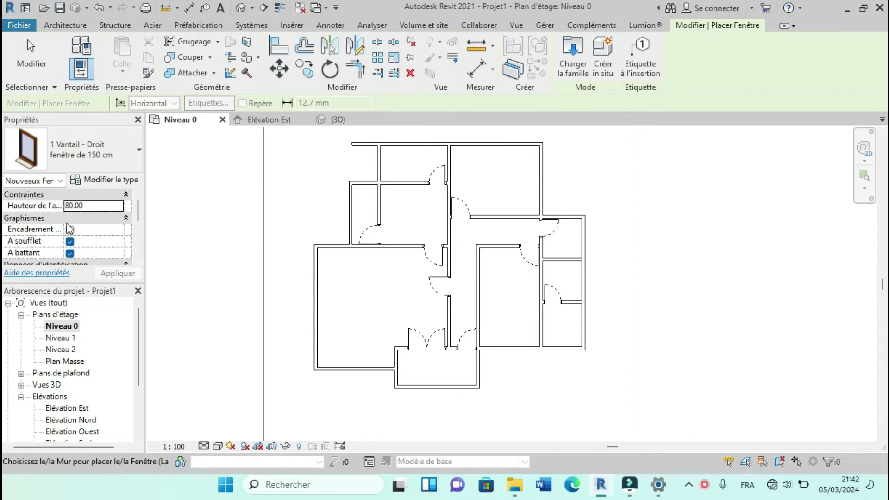
scroll(85, 229, "down", 4)
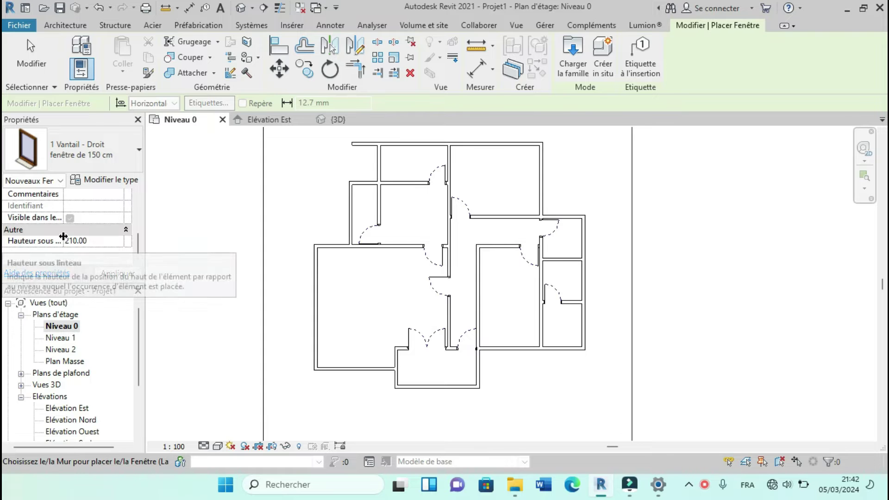
scroll(88, 242, "up", 2)
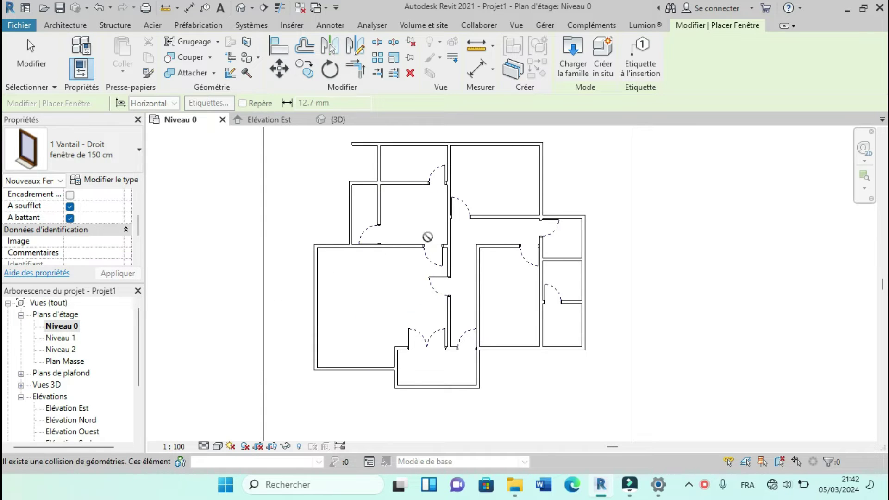
Step: Place a "fenêtre de 150 cm" window in the lower exterior wall of the long lower-right room, its centre about 130 cm from the room's right wall
scroll(527, 301, "up", 3)
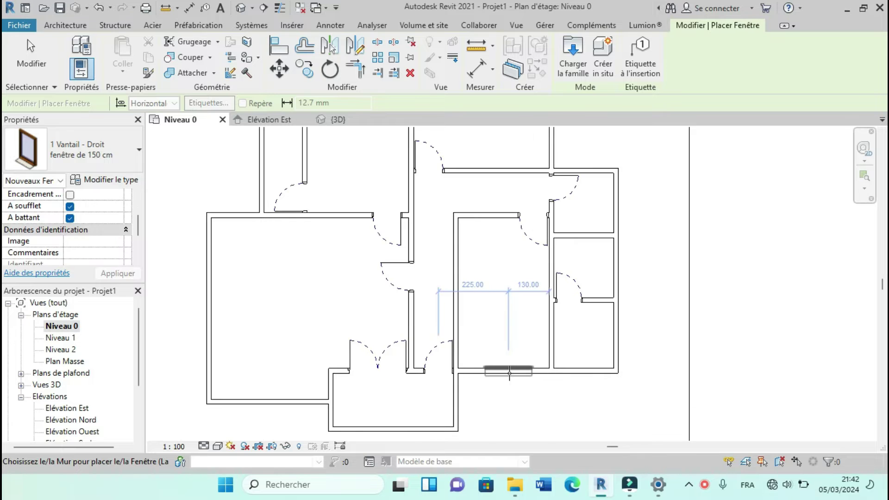
scroll(508, 373, "up", 2)
scroll(508, 372, "up", 1)
scroll(507, 372, "up", 1)
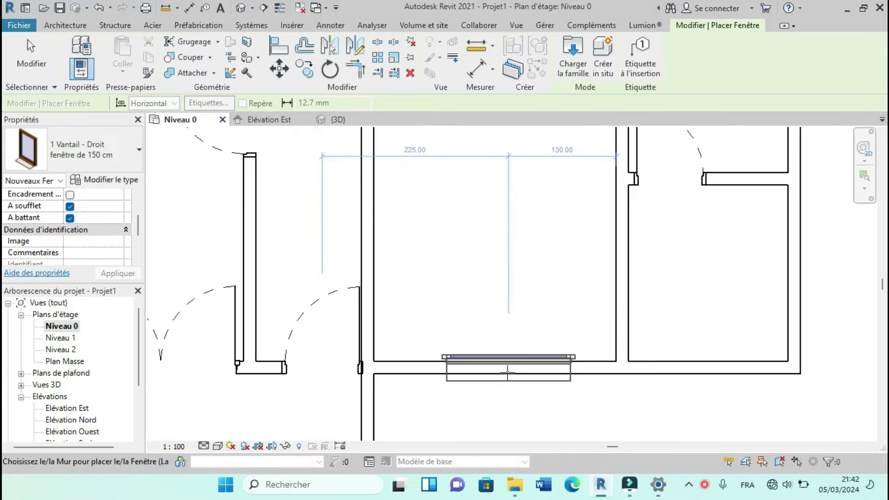
left_click(501, 391)
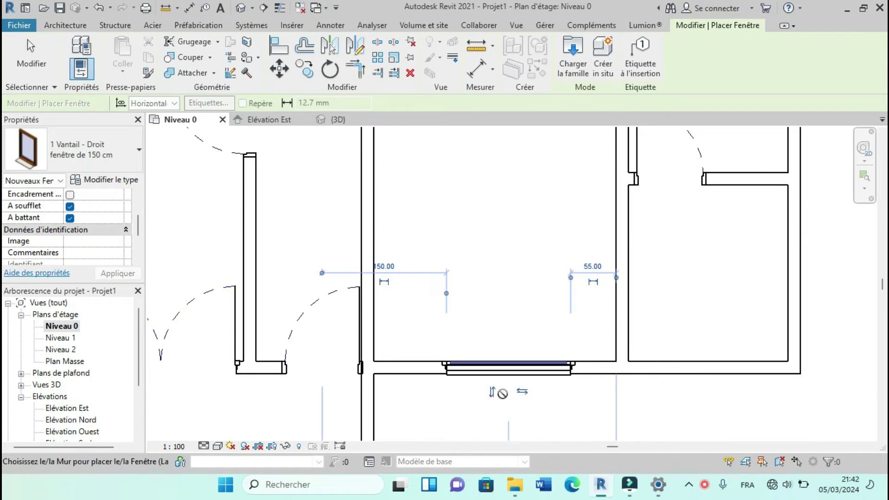
Step: Place a "fenêtre de 150 cm" window in the upper exterior wall of the upper-right room, centred at 217.5 cm from both side walls
scroll(480, 400, "down", 5)
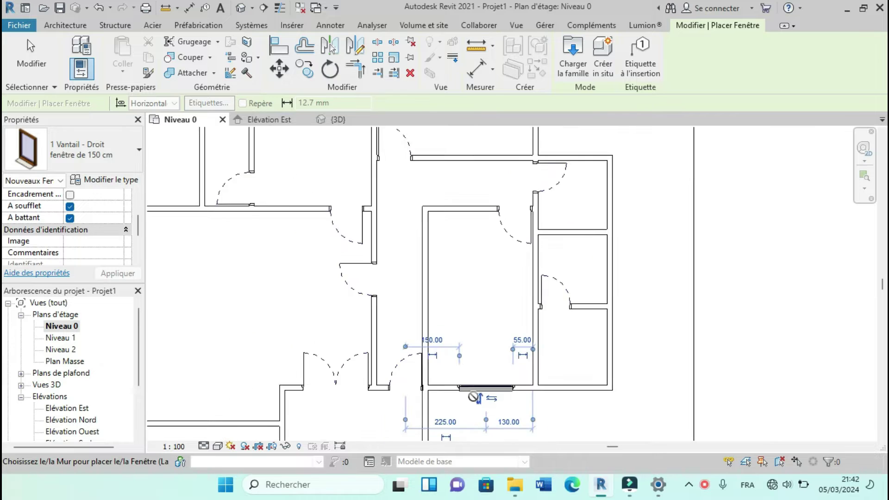
scroll(462, 191, "up", 1)
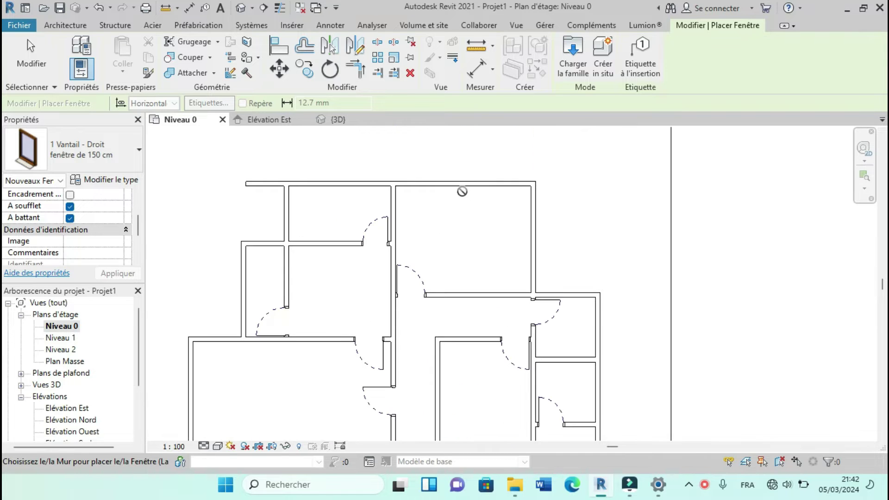
left_click(465, 188)
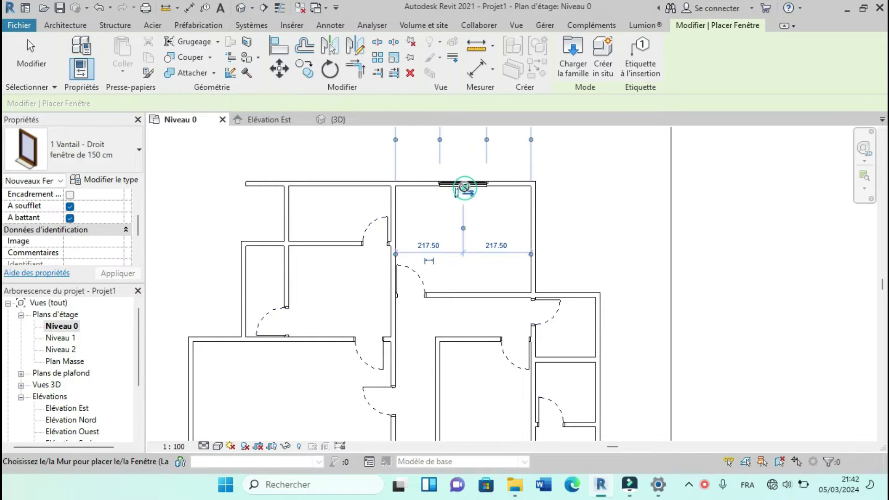
Step: Place a "fenêtre de 150 cm" window in the large left room's lower exterior wall, its centre about 170 cm from the left wall
scroll(467, 185, "down", 2)
scroll(343, 373, "up", 3)
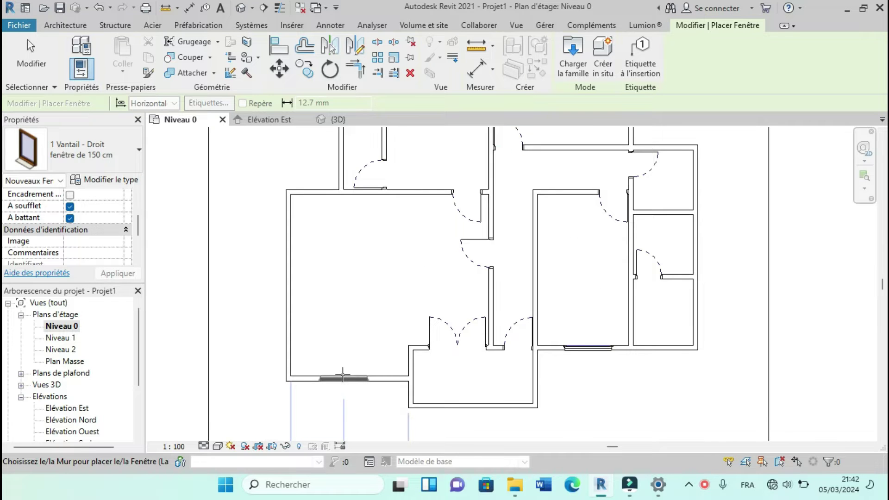
left_click(343, 374)
scroll(369, 369, "down", 2)
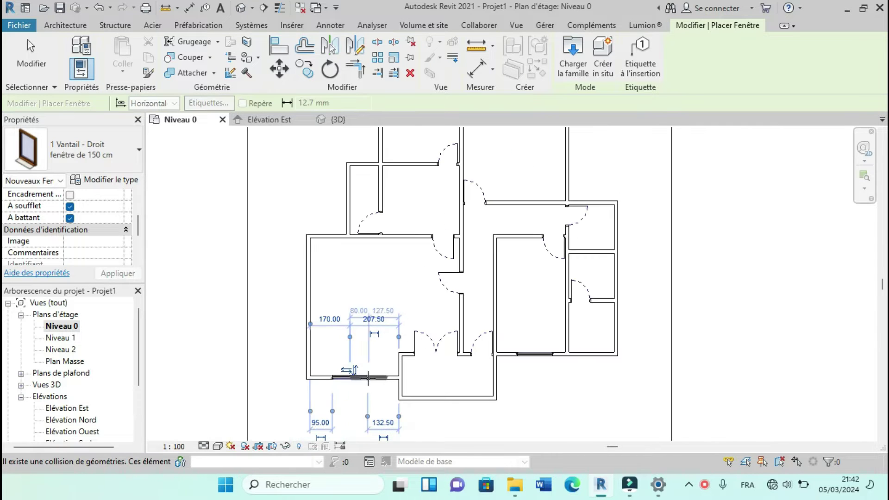
scroll(350, 313, "up", 2)
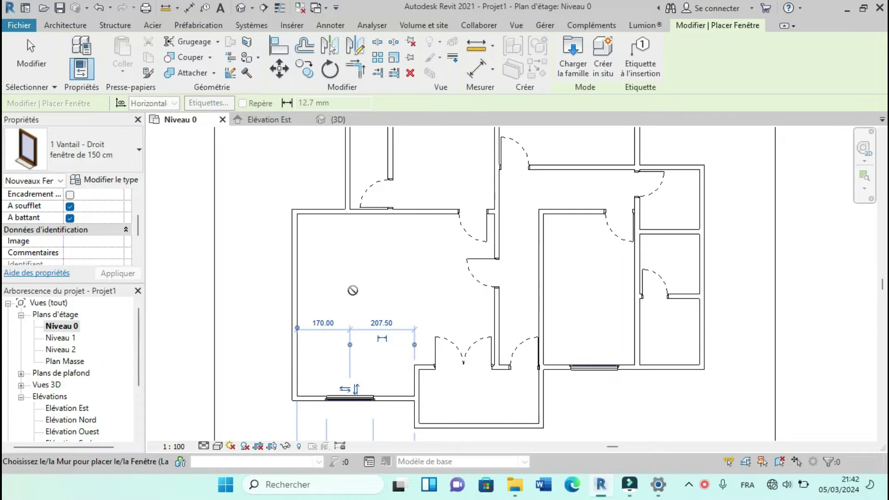
scroll(391, 297, "down", 2)
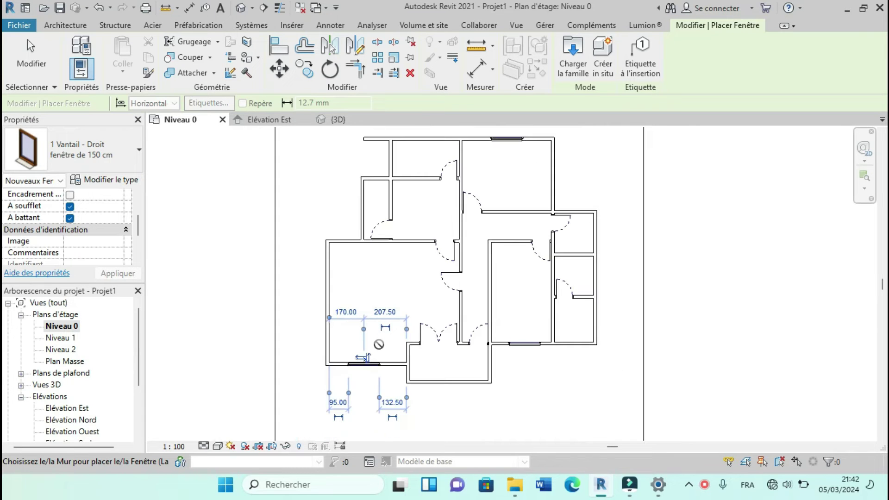
Step: Place a 150 cm window in the wall between the narrow upper-left space and its neighbouring room, just above the door
scroll(406, 186, "up", 3)
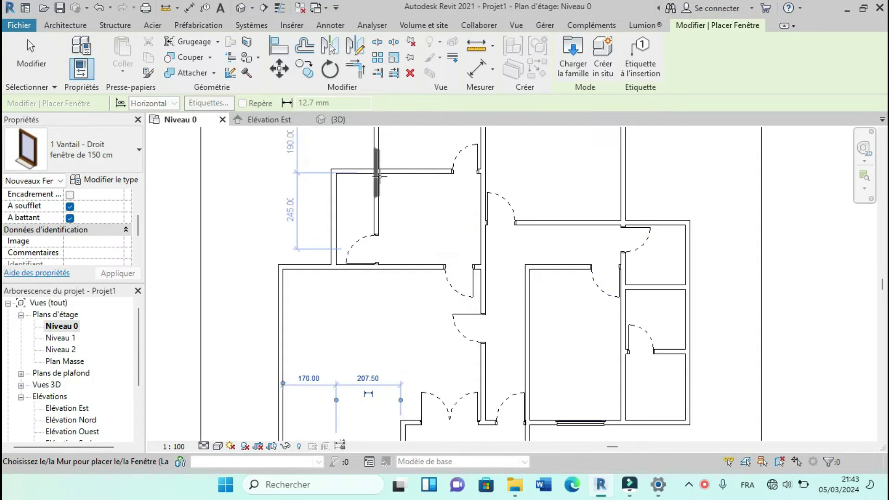
left_click(379, 212)
scroll(404, 243, "down", 2)
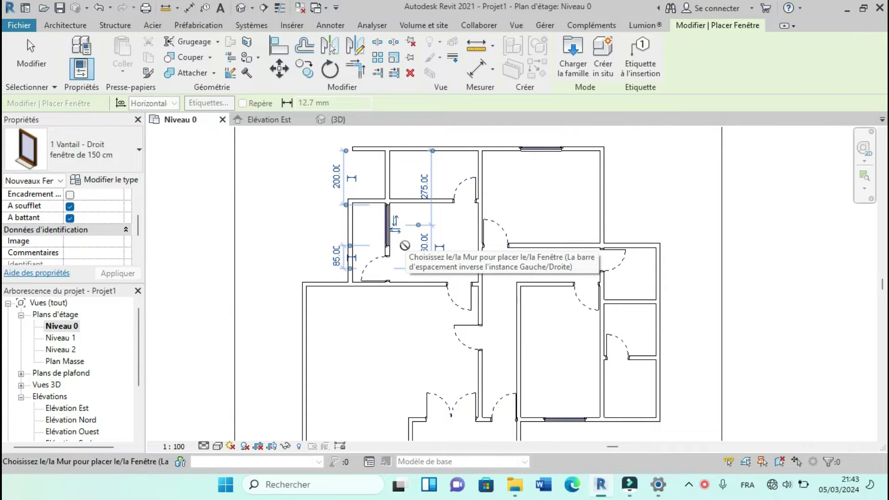
scroll(405, 245, "down", 1)
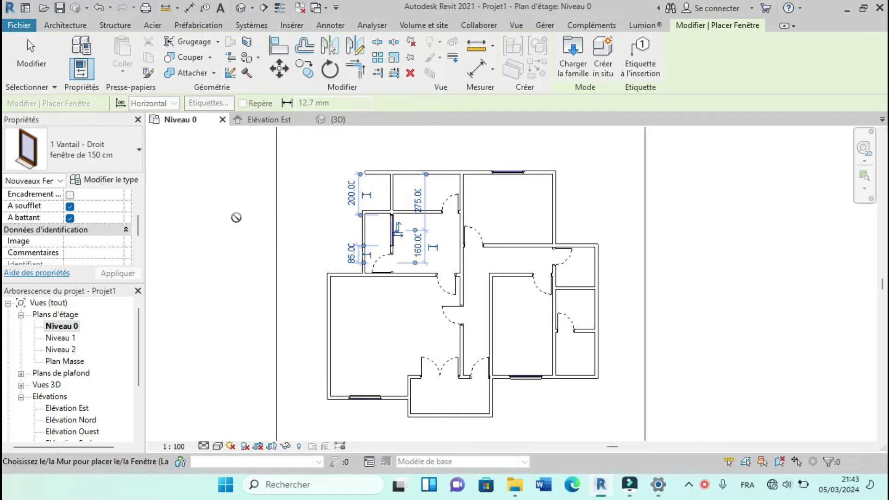
Step: Duplicate the "fenêtre de 150 cm" window type under the name "imposte de 50 cm"
left_click(111, 182)
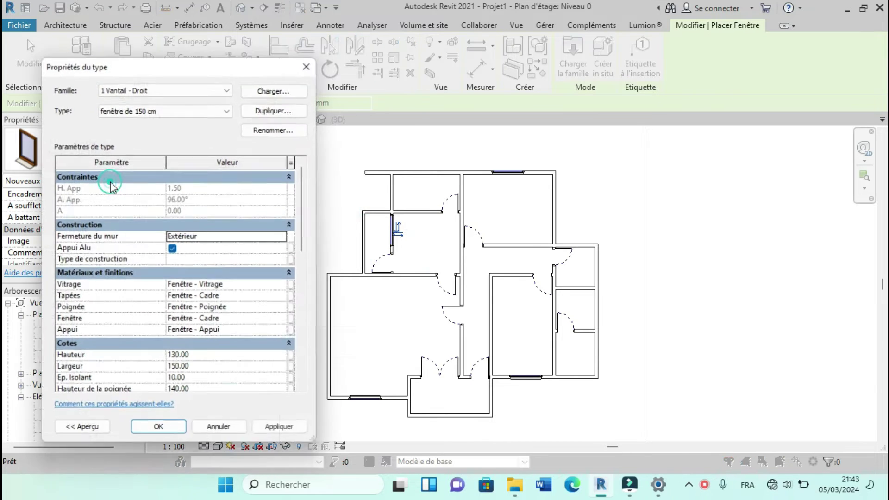
left_click(280, 108)
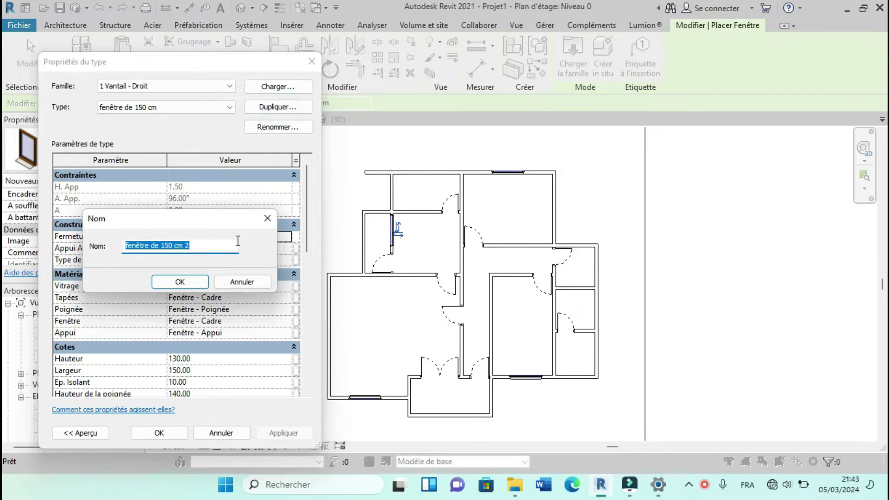
left_click_drag(148, 245, 123, 248)
key("BackSpace")
type("imp")
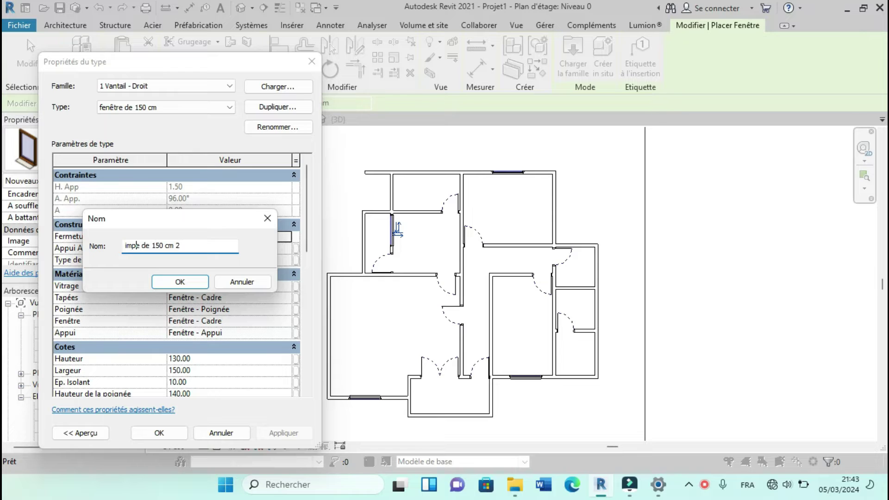
type("o")
type("t")
left_click(165, 246)
key("BackSpace")
key("BackSpace")
left_click(182, 282)
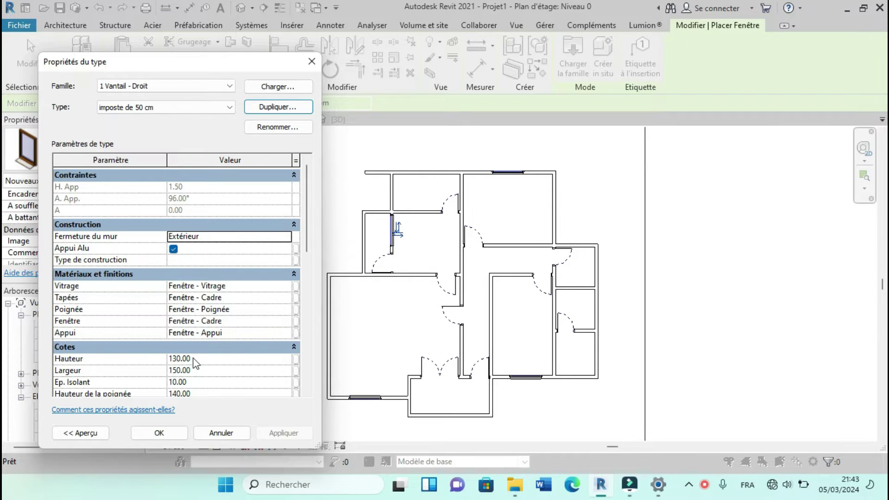
Step: Set the new window type's width and height to 50 cm each and accept the type properties
left_click(201, 371)
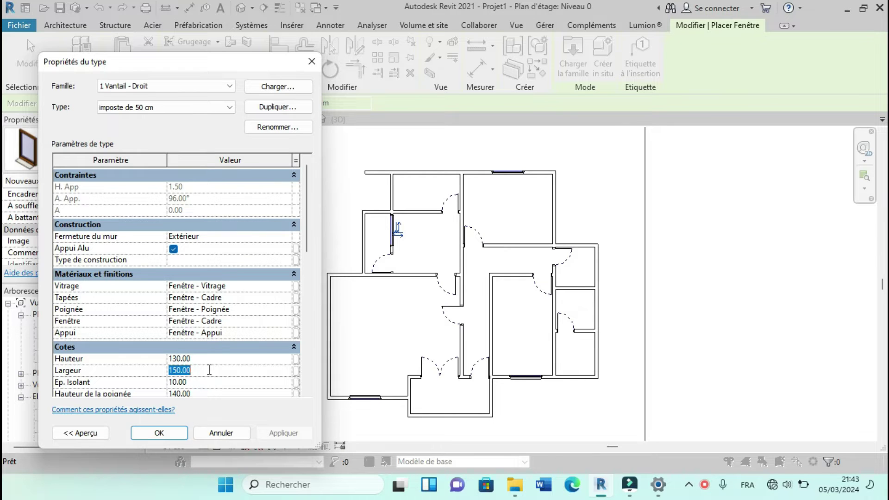
type("50")
left_click(204, 359)
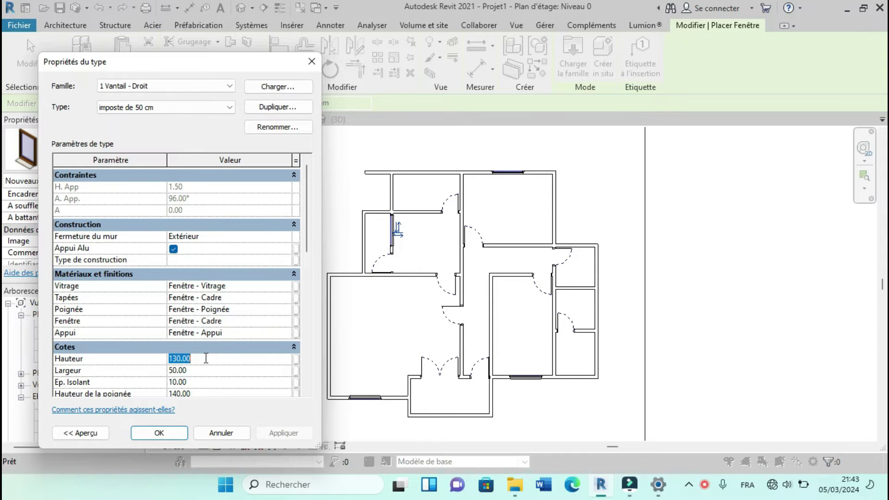
type("50")
left_click(180, 432)
Step: Set the sill height for the new 50 cm windows to 160 cm, apply it, and recheck the type dimensions
scroll(106, 231, "up", 1)
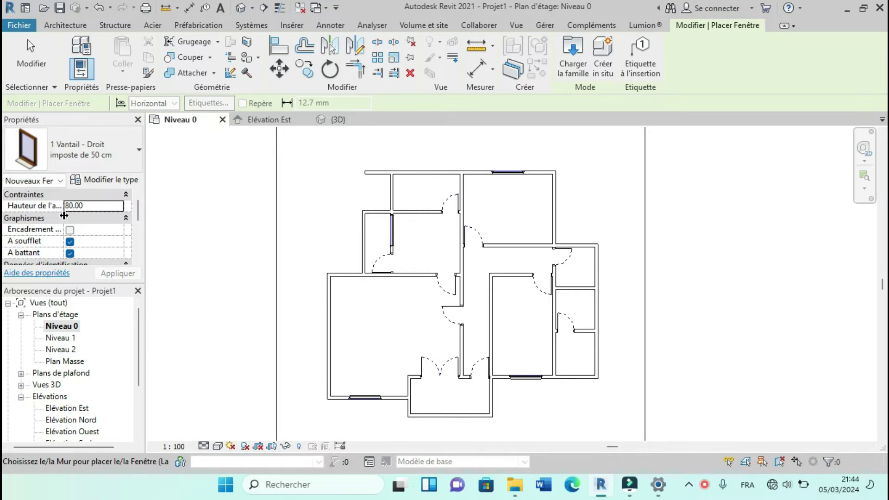
left_click(93, 206)
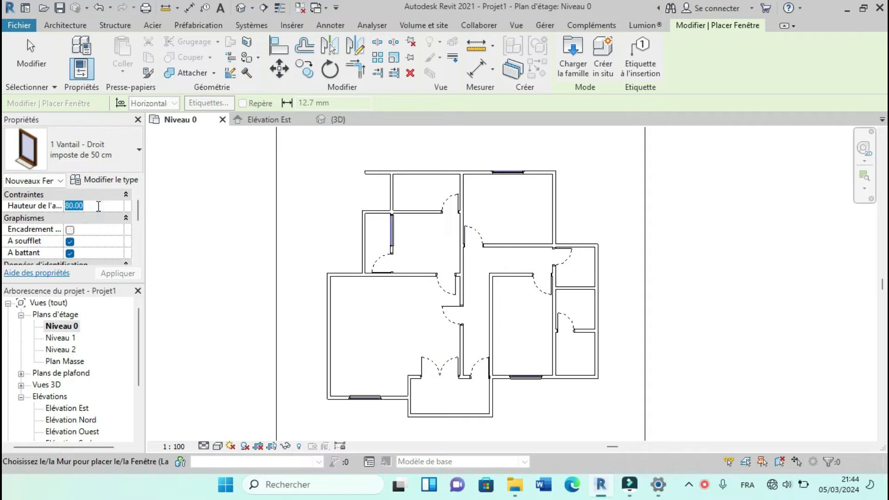
type("160")
scroll(120, 228, "down", 3)
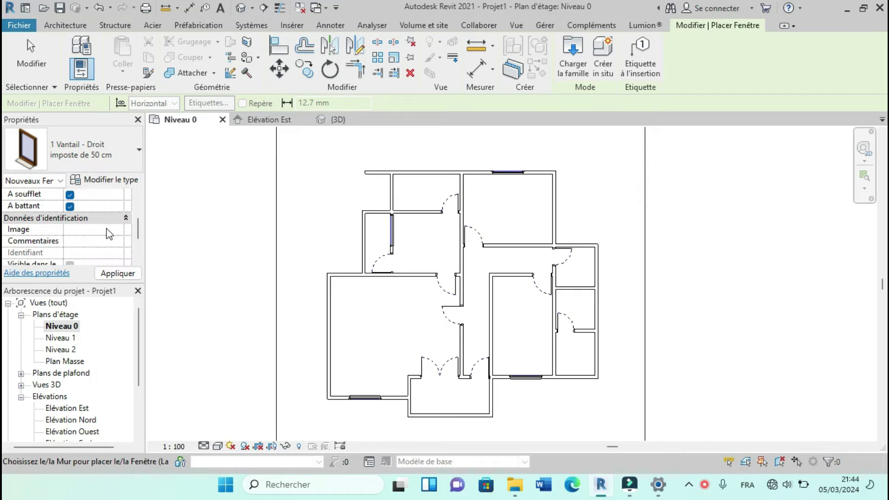
scroll(115, 236, "down", 1)
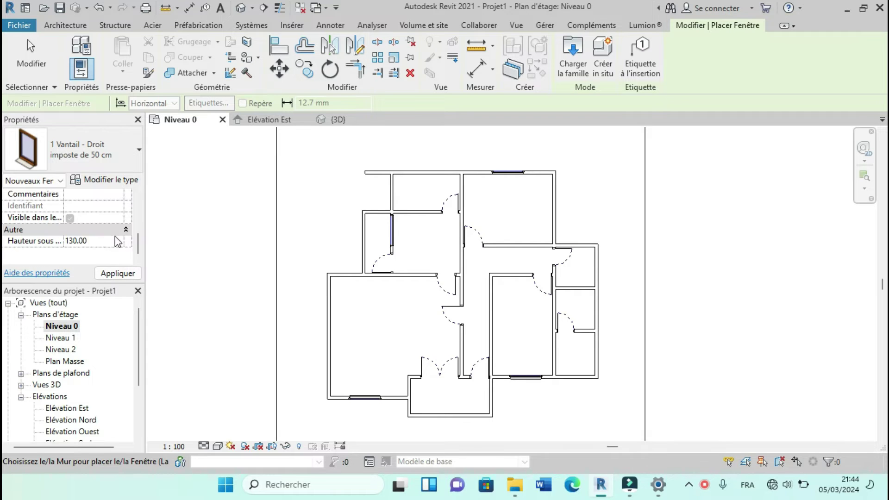
left_click(120, 274)
scroll(86, 241, "up", 3)
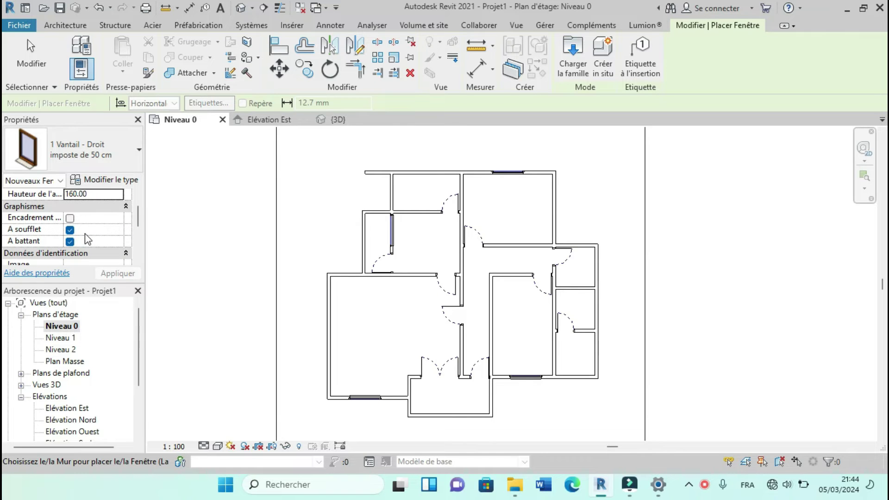
left_click(121, 180)
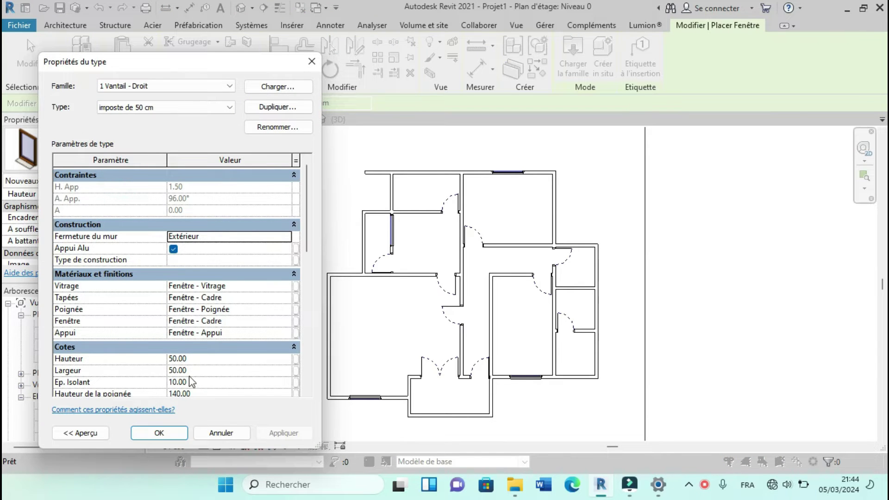
left_click(153, 433)
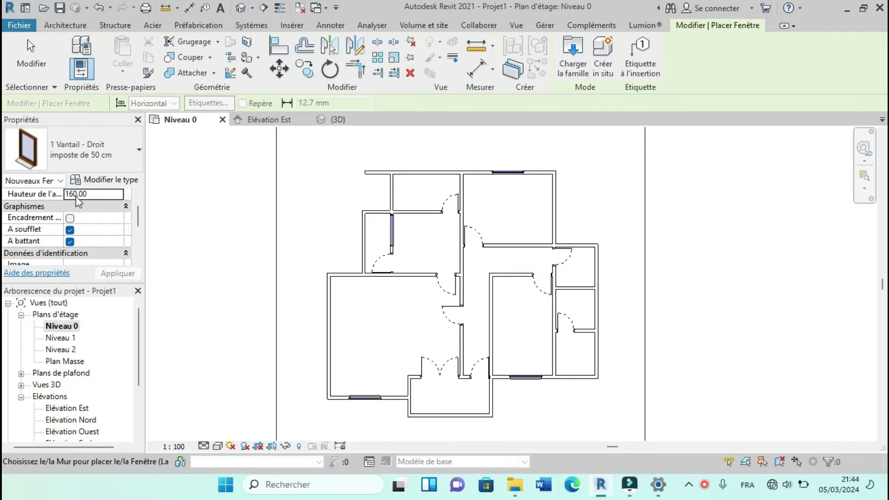
scroll(76, 195, "down", 5)
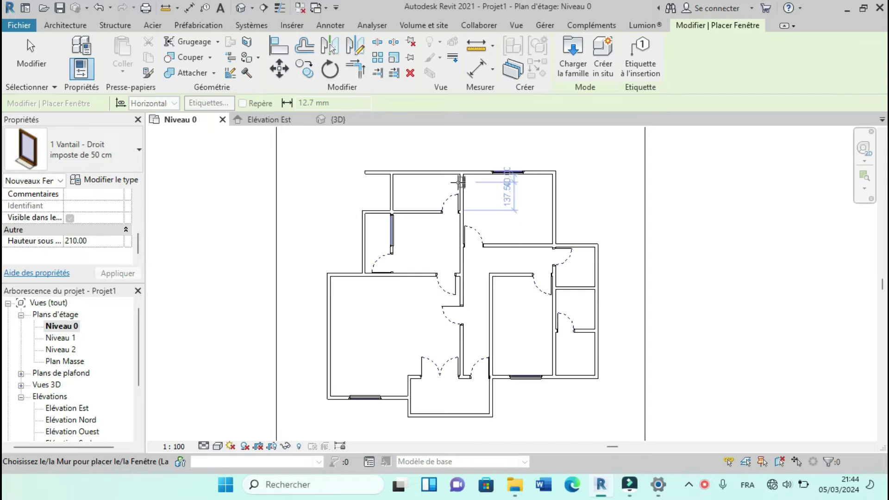
Step: Place three "imposte de 50 cm" windows: one in the upper-left room's left wall, two in the right outer wall of the upper small rooms
scroll(457, 184, "up", 2)
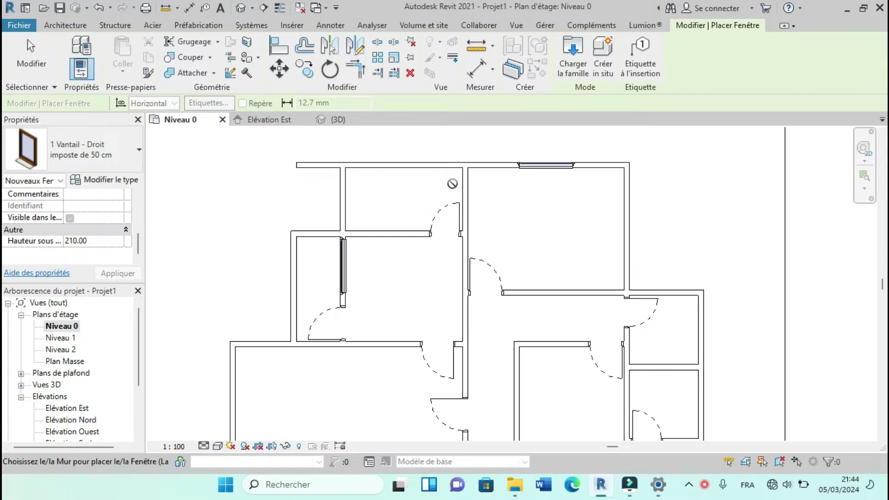
left_click(343, 192)
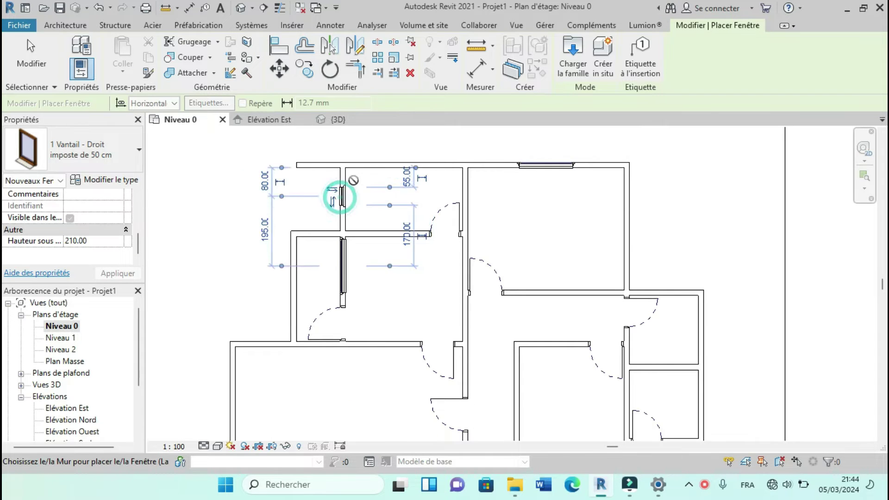
scroll(347, 188, "down", 3)
scroll(595, 301, "up", 2)
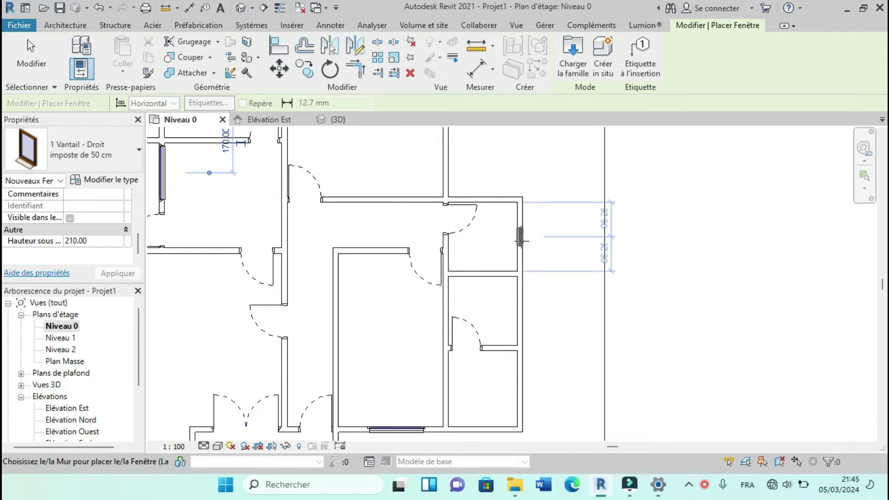
left_click(520, 239)
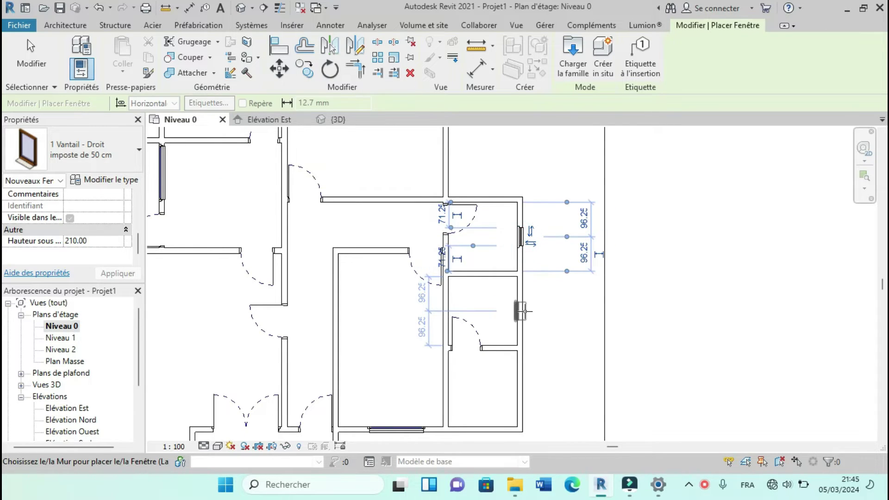
left_click(525, 312)
scroll(544, 229, "down", 3)
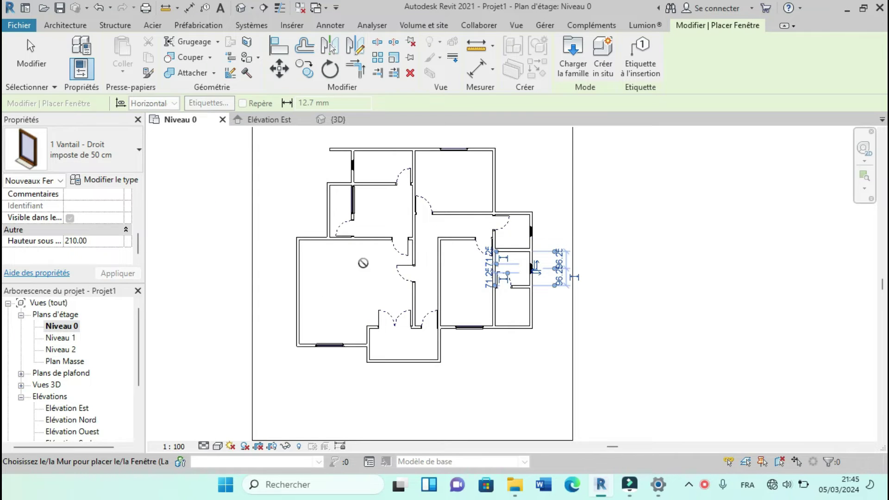
scroll(348, 281, "up", 2)
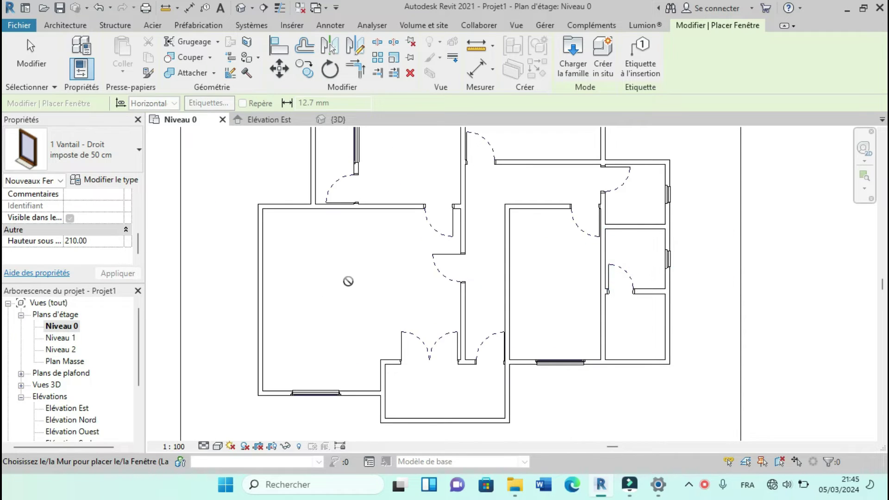
key("Escape")
key("Escape")
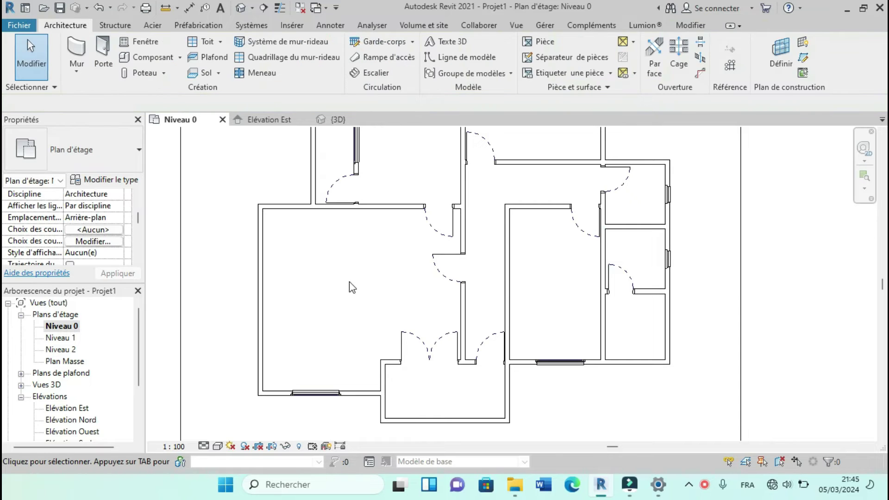
Step: Place a "fenêtre de 150 cm" window in the left outer wall of the large lower-left room
scroll(342, 305, "down", 1)
scroll(324, 311, "down", 1)
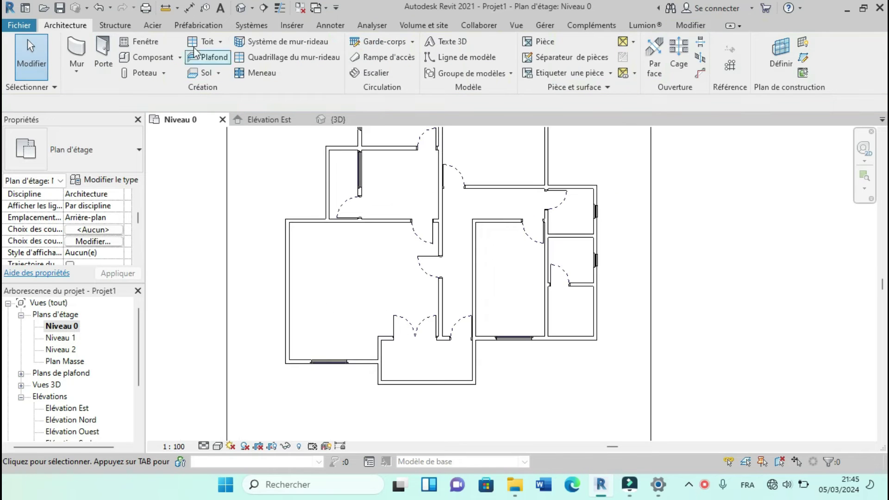
left_click(151, 48)
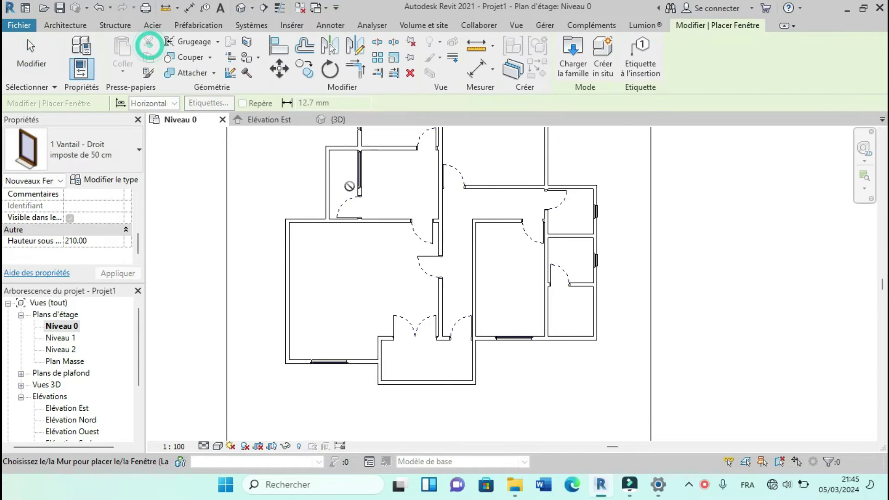
left_click(96, 140)
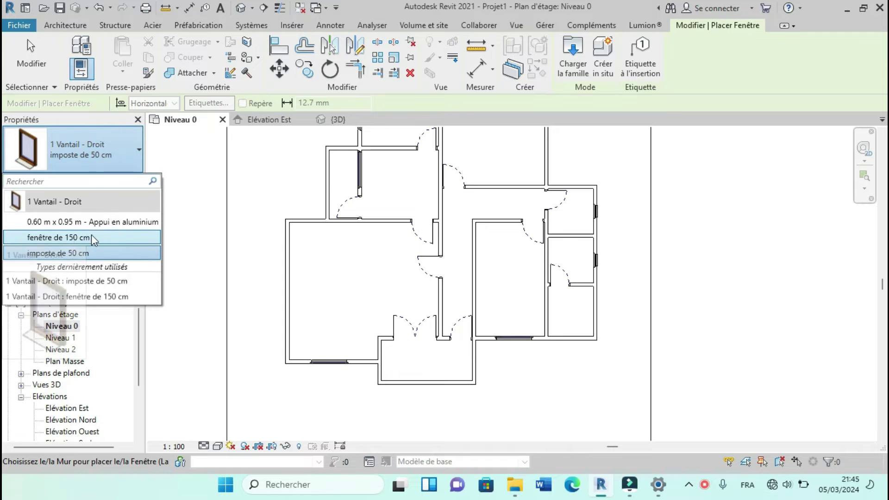
left_click(90, 235)
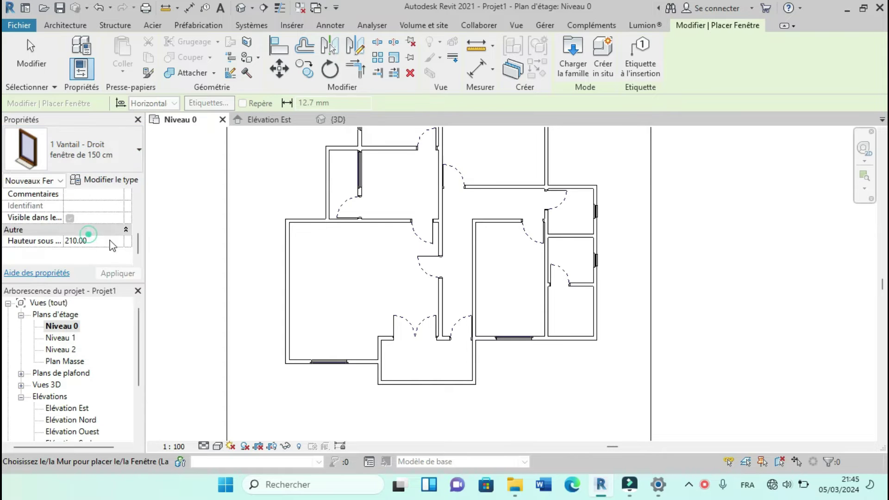
left_click(286, 266)
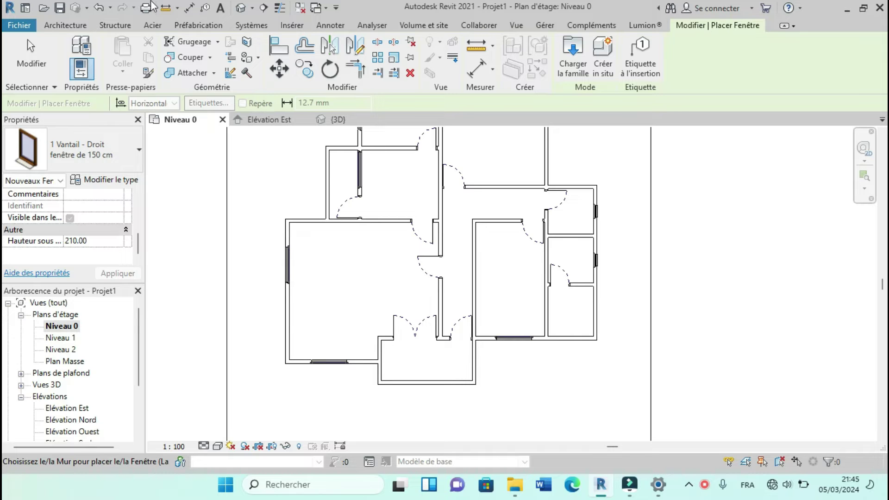
Step: Show the building in the 3D view, end window placement, and inspect the placed windows
left_click(240, 8)
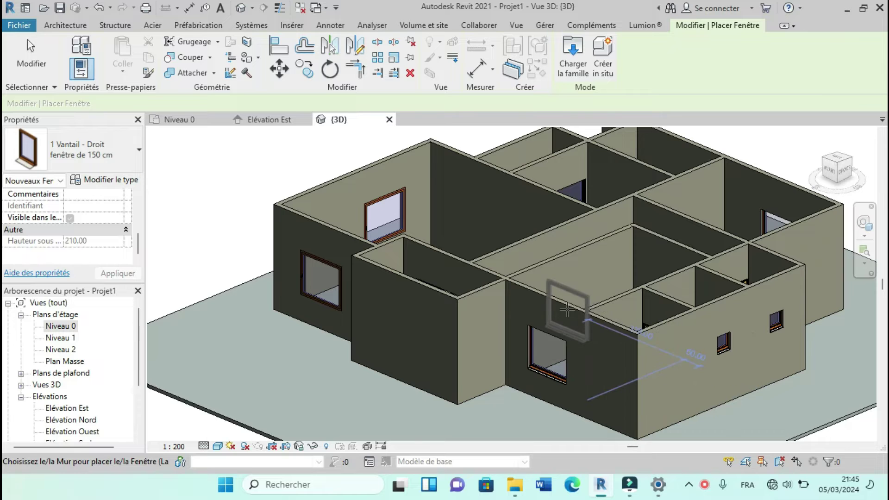
key("Escape")
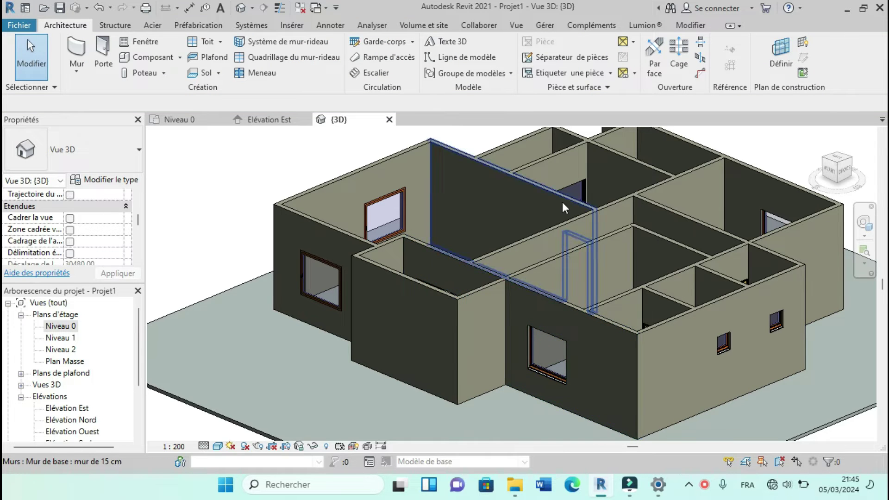
scroll(444, 282, "down", 1)
scroll(474, 365, "up", 1)
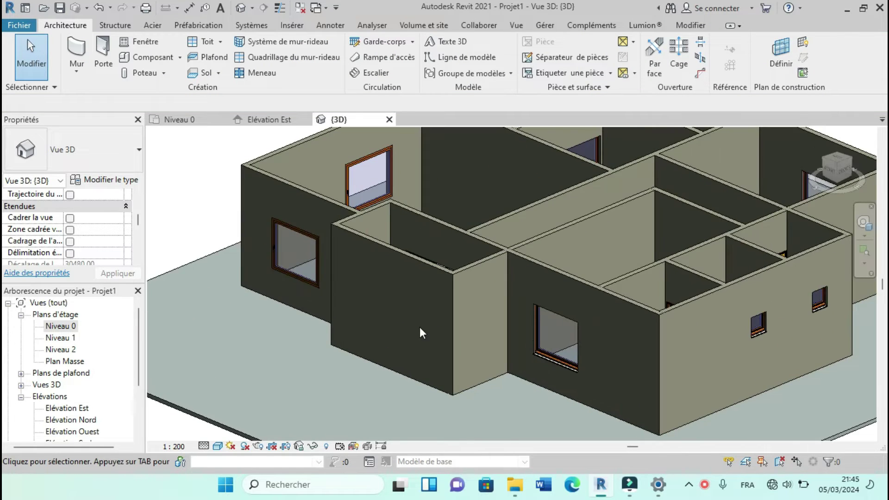
scroll(418, 327, "down", 1)
Step: Examine the walls of the entrance porch on the Niveau 0 floor plan
left_click(196, 121)
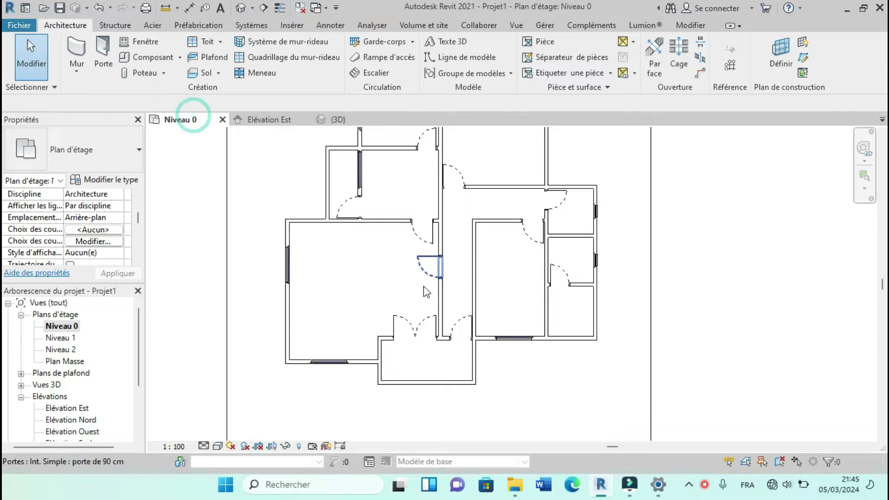
scroll(435, 371, "up", 5)
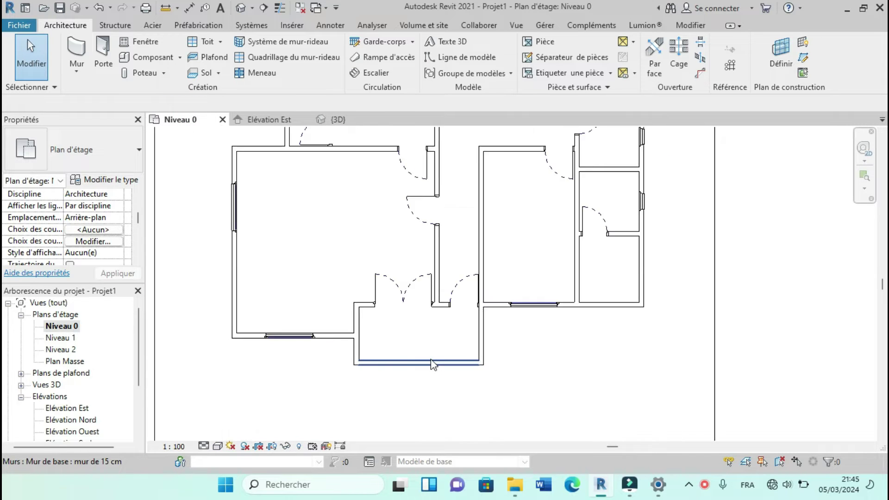
scroll(369, 368, "up", 2)
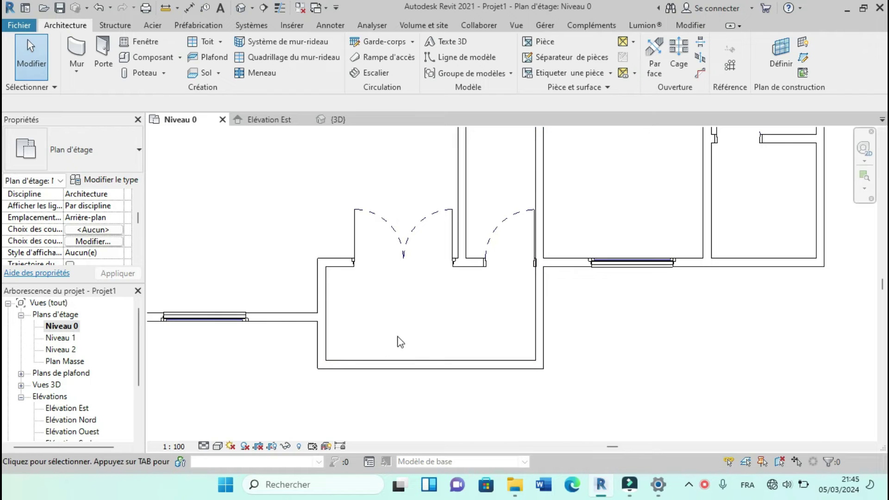
scroll(399, 341, "down", 1)
scroll(511, 318, "up", 1)
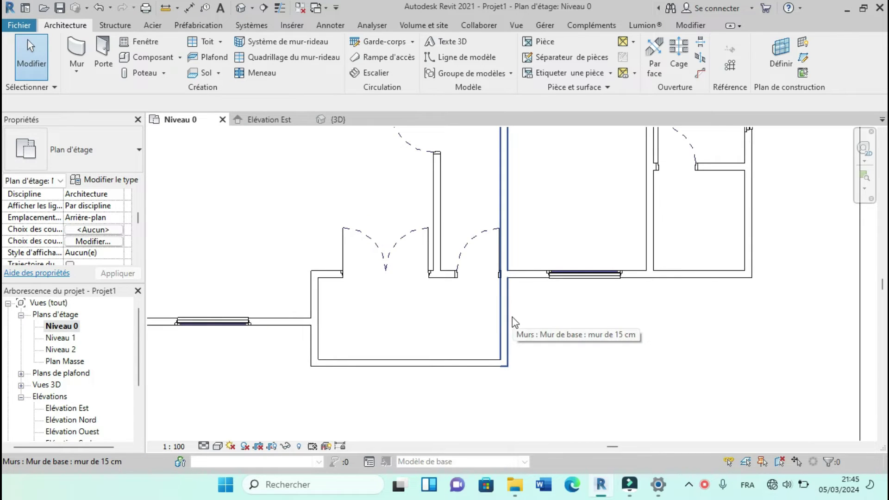
scroll(508, 319, "up", 2)
scroll(503, 314, "down", 1)
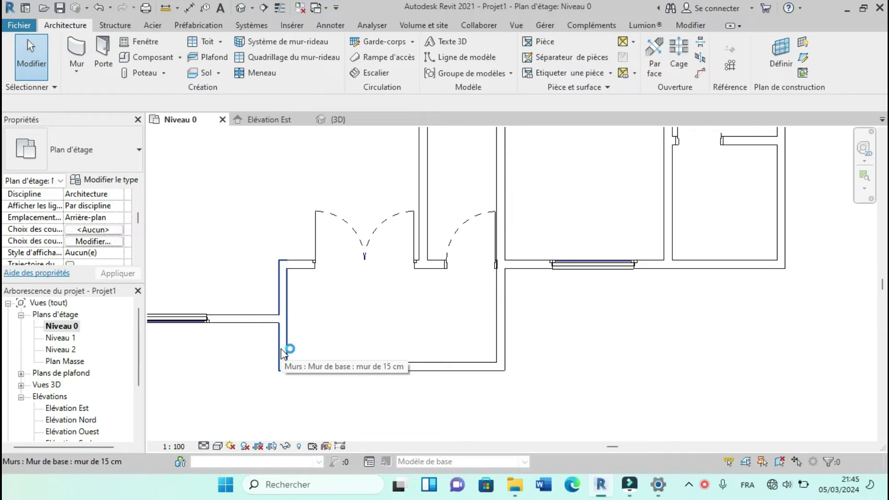
scroll(430, 369, "down", 1)
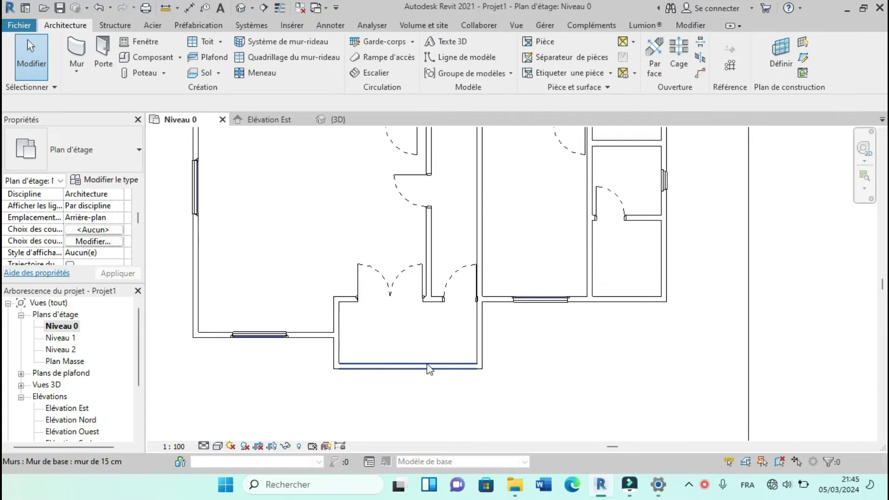
scroll(430, 369, "down", 2)
scroll(416, 357, "up", 3)
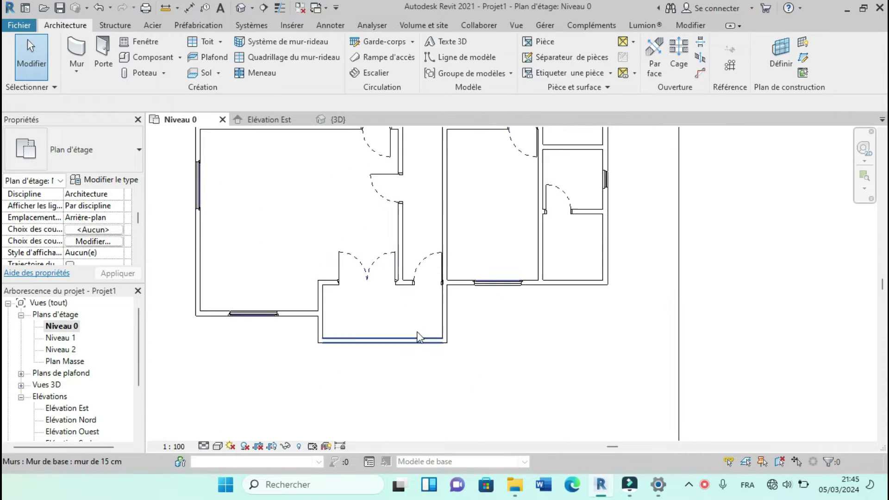
Step: Split the left and right side walls of the entrance porch just below their junctions with the house's front walls
left_click(305, 326)
key("s")
key("l")
scroll(311, 308, "up", 3)
scroll(311, 309, "up", 3)
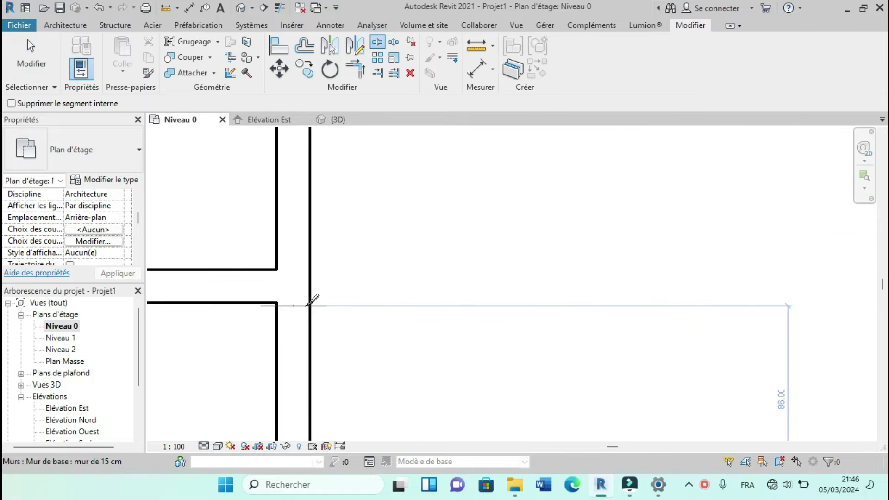
scroll(311, 302, "down", 1)
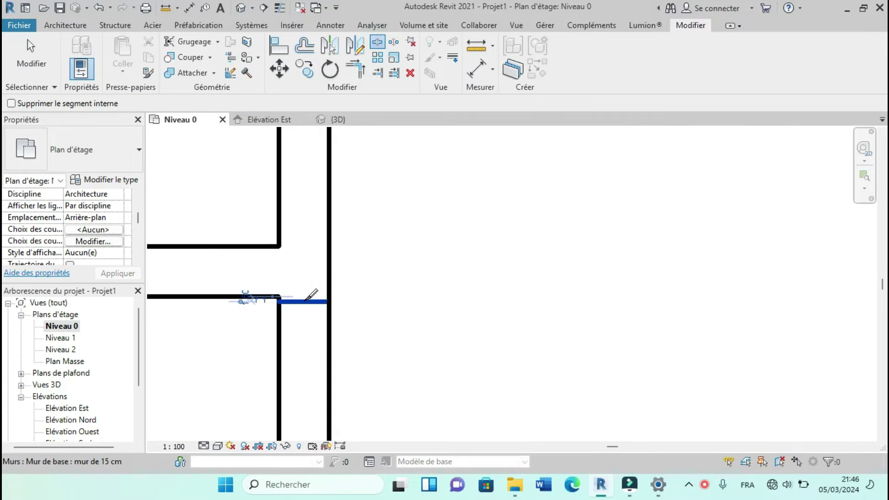
left_click(303, 301)
scroll(285, 292, "down", 3)
scroll(418, 261, "up", 4)
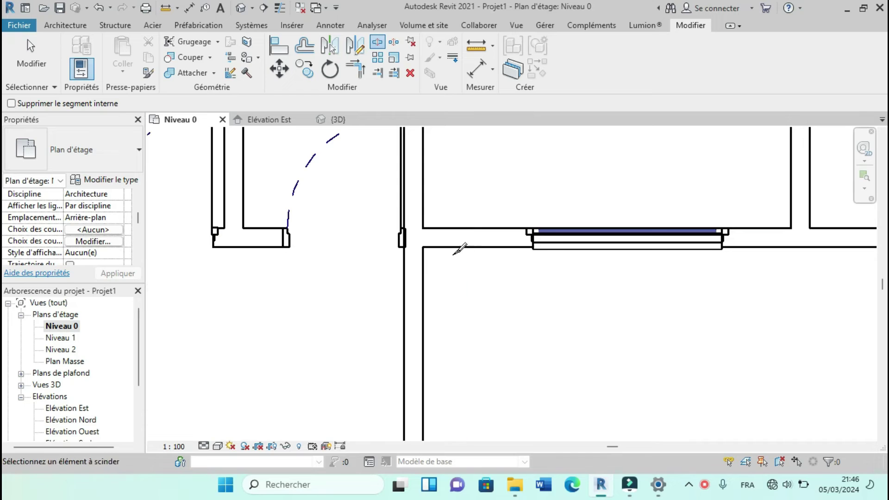
left_click(418, 260)
scroll(418, 260, "down", 3)
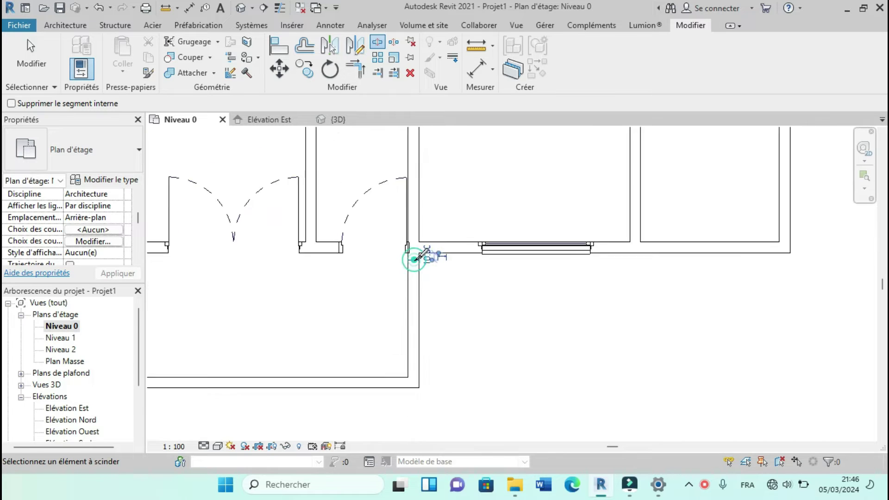
Step: Trim the upper segment of the split right-hand wall back to the house's front wall
left_click(355, 70)
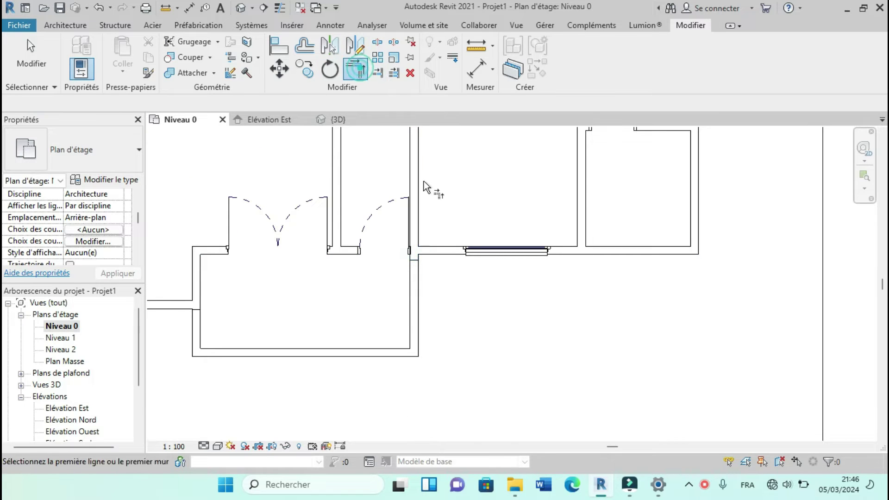
left_click(424, 192)
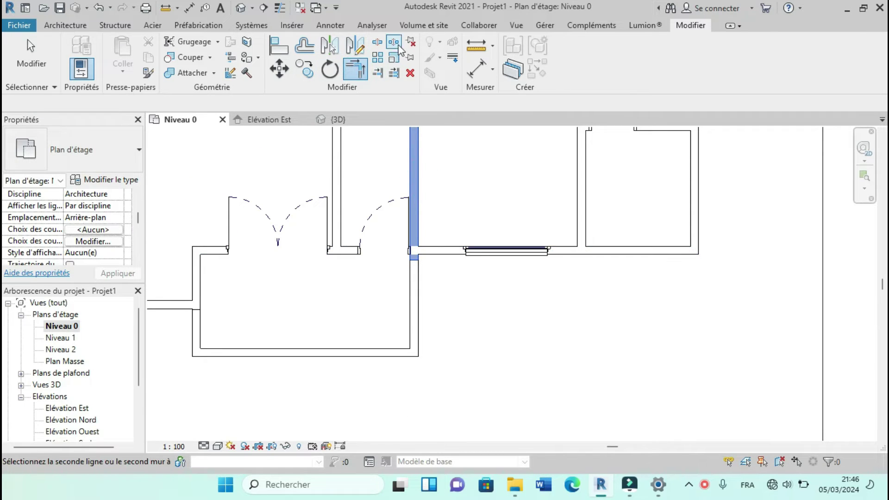
left_click(394, 73)
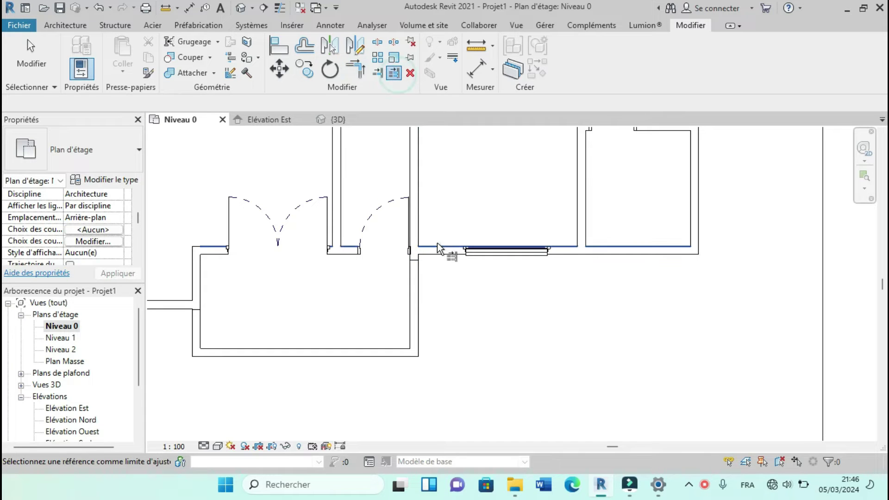
left_click(414, 192)
scroll(448, 218, "down", 2)
left_click(468, 300)
scroll(280, 287, "up", 2)
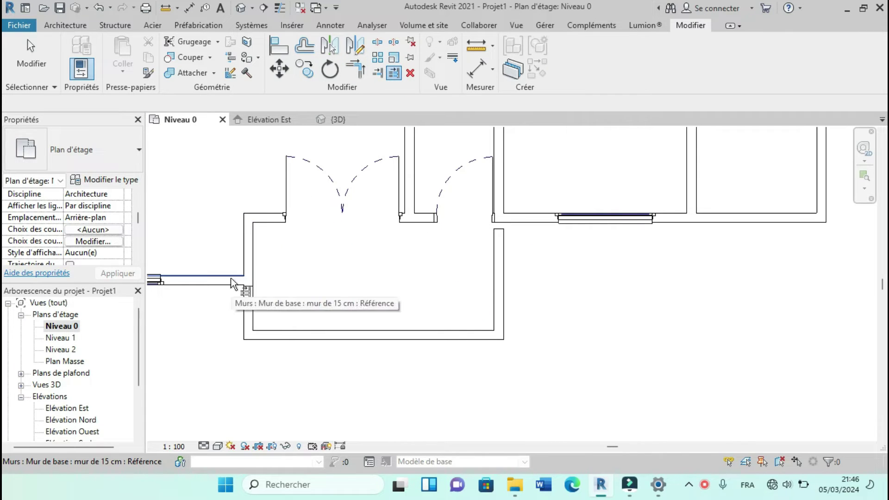
Step: Trim the upper left porch segment to a corner with the adjoining front wall, and extend the lower segment to that wall's outer face
left_click(364, 69)
left_click(245, 264)
left_click(244, 255)
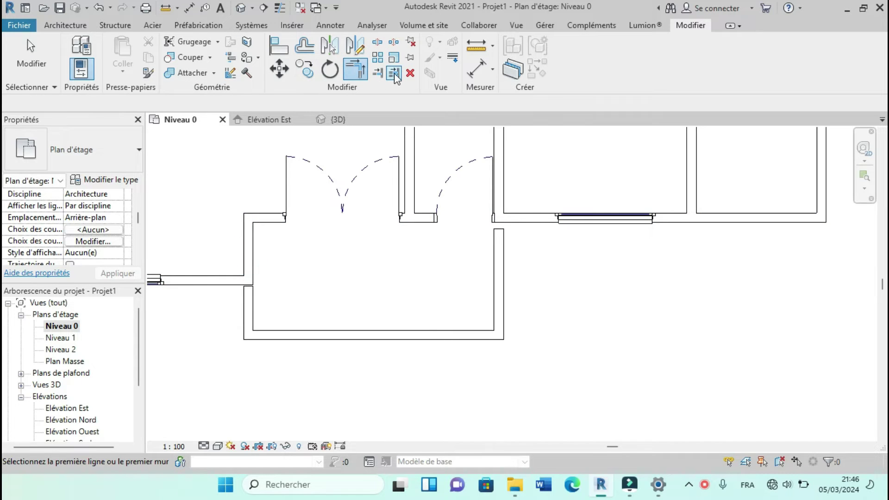
left_click(394, 72)
left_click(229, 287)
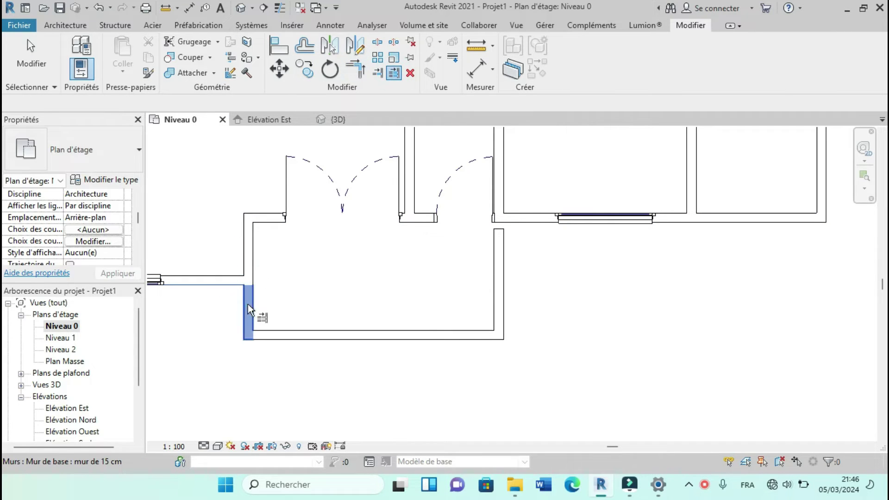
left_click(248, 304)
left_click(286, 295)
Step: Extend the porch's lower right wall segment to the outer face of the house's front wall and end the command
scroll(287, 295, "down", 2)
scroll(505, 253, "up", 3)
left_click(457, 234)
left_click(428, 270)
scroll(456, 287, "down", 1)
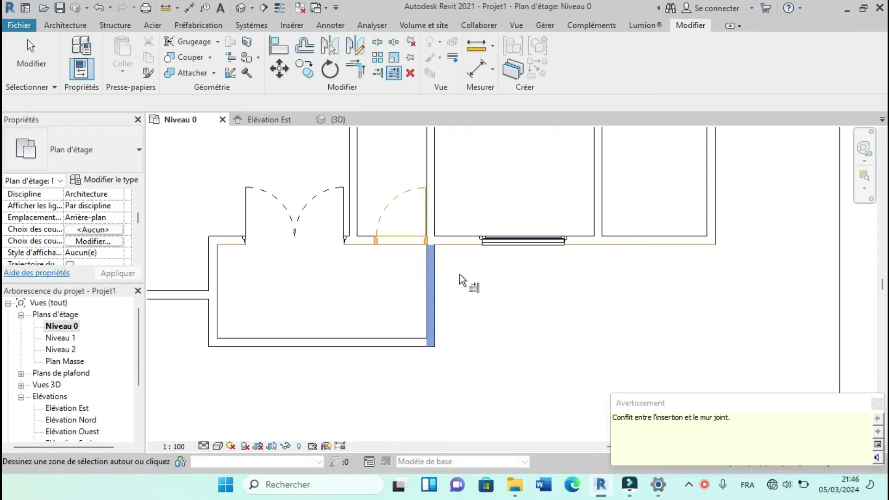
key("Escape")
key("Escape")
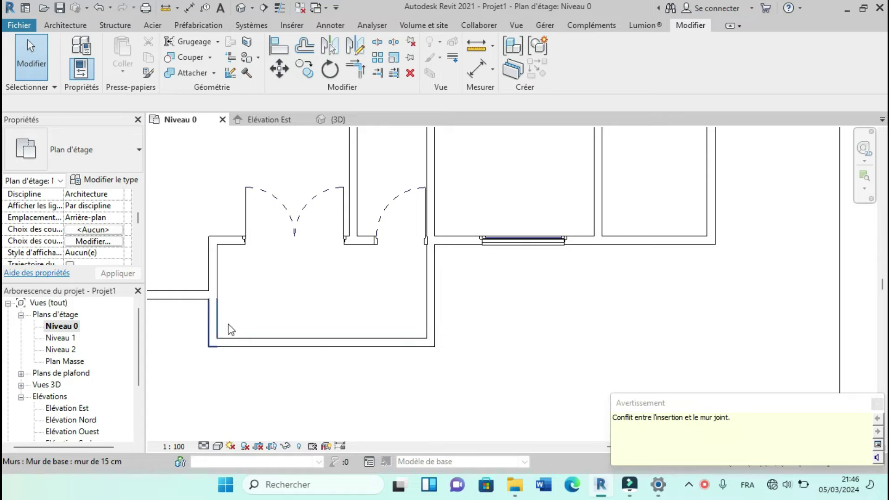
Step: In the 3D view, set the base offset (Décalage inférieur) of the porch's right side wall to 290 and apply it
left_click(239, 9)
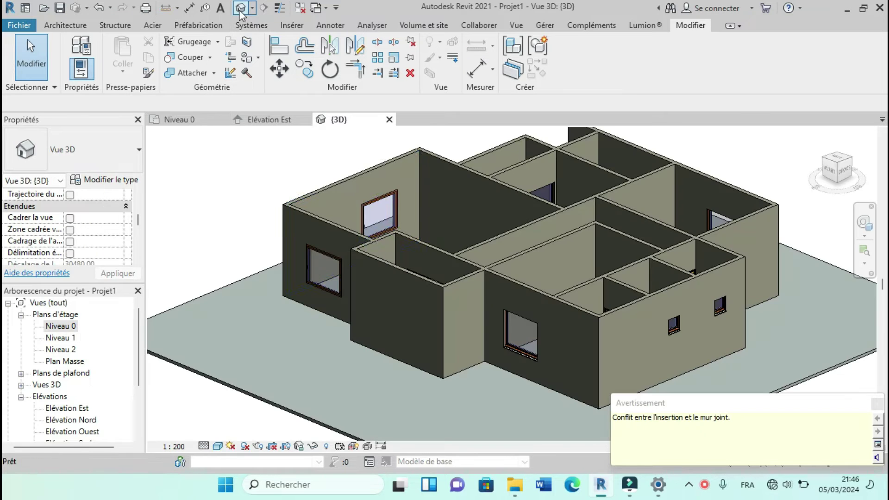
scroll(454, 329, "up", 5)
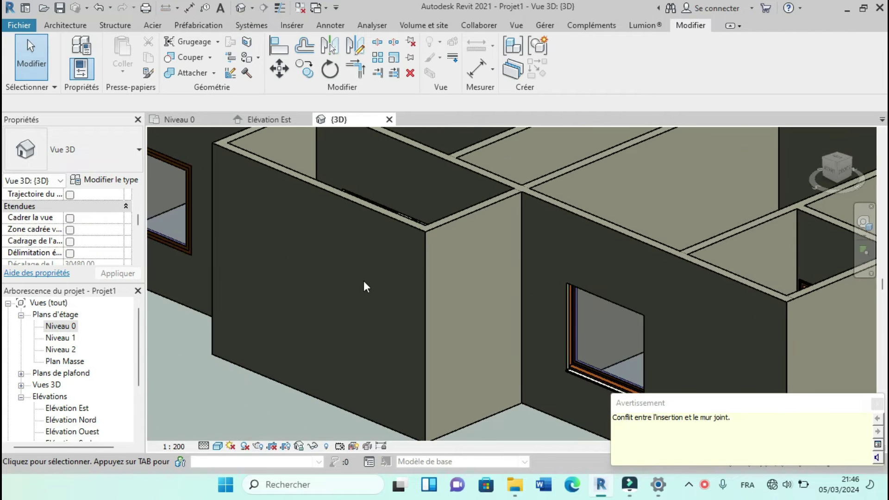
scroll(356, 255, "down", 2)
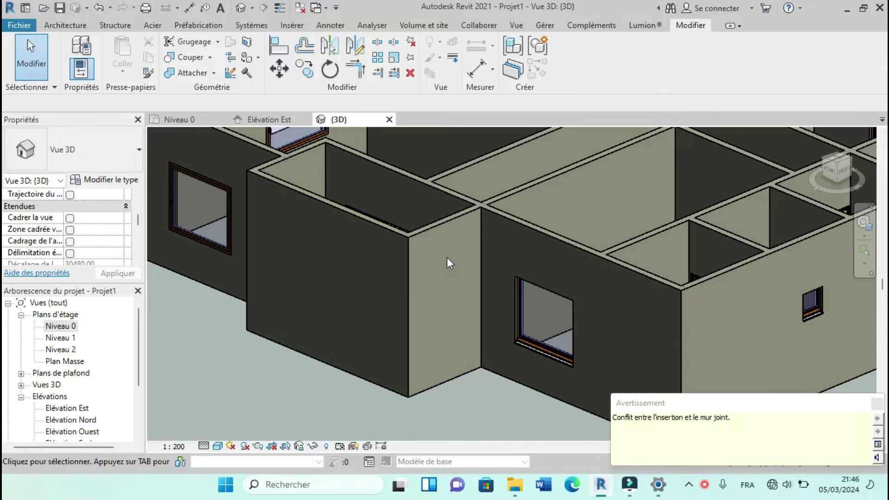
scroll(445, 258, "up", 2)
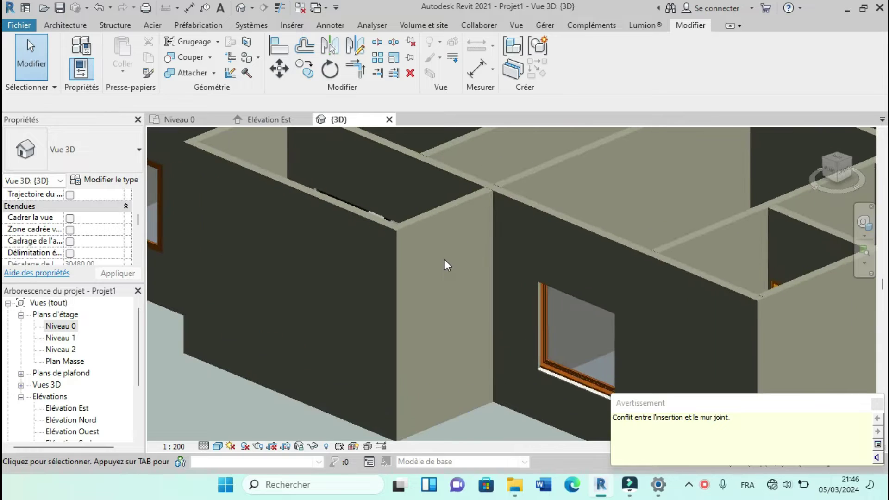
left_click(421, 215)
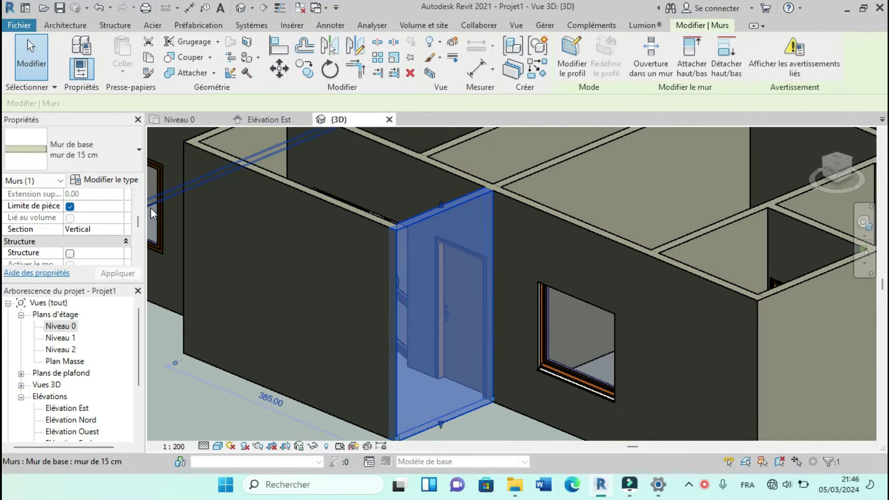
scroll(103, 221, "up", 5)
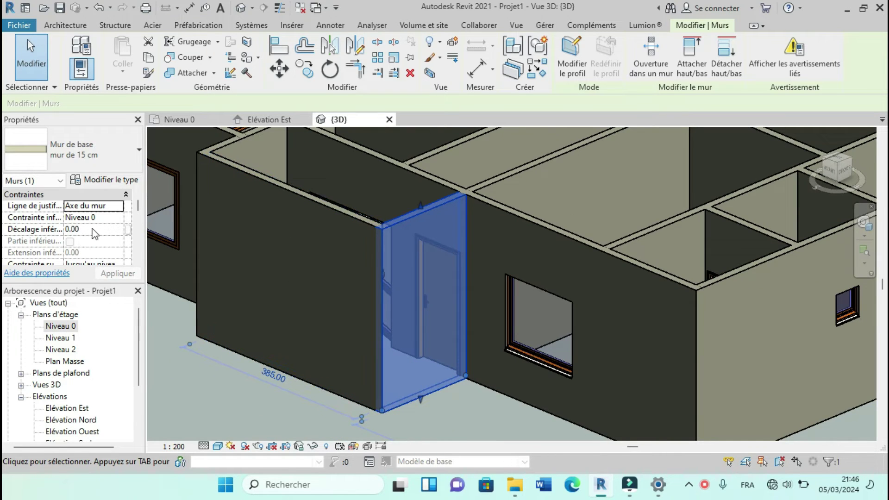
left_click(93, 229)
double_click(93, 229)
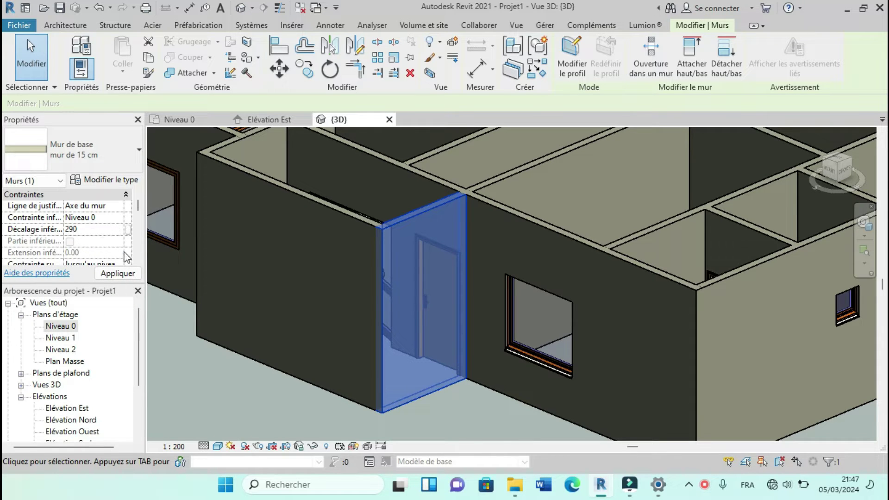
left_click(118, 273)
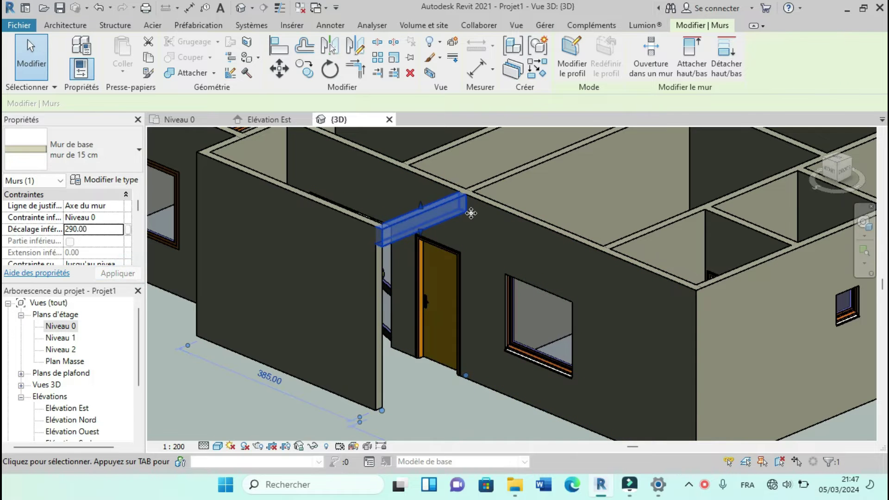
Step: Inspect the porch's side opening and the wall strip above it in the 3D view
scroll(472, 213, "up", 4)
left_click(485, 215)
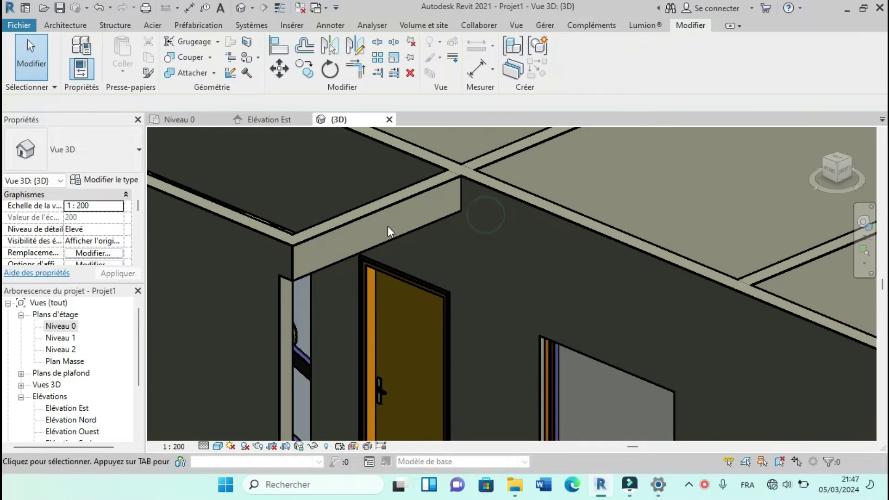
left_click(394, 204)
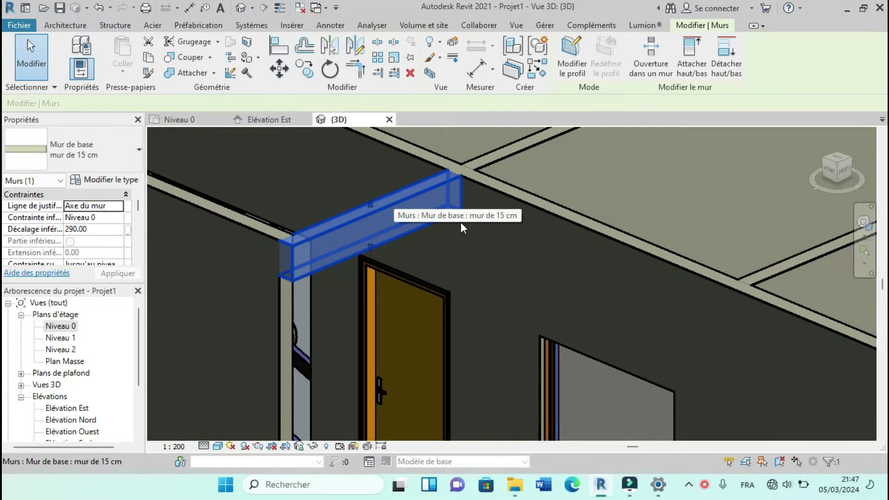
scroll(460, 223, "down", 5)
scroll(435, 246, "up", 5)
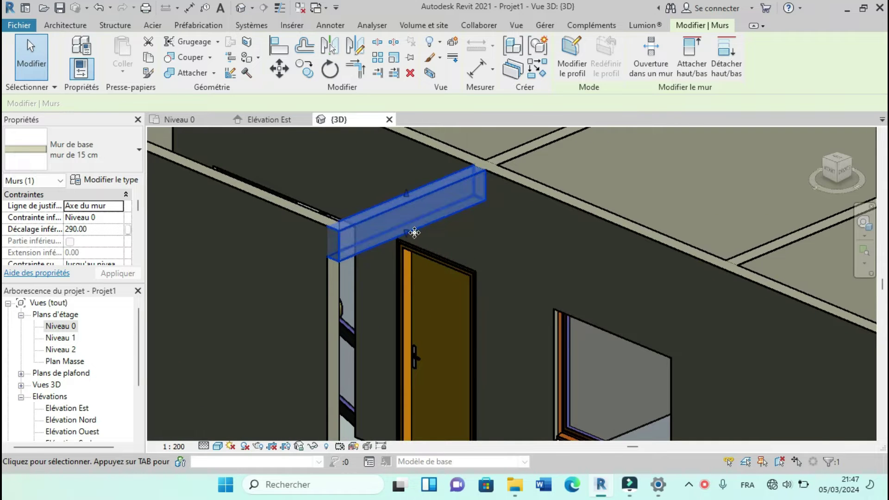
scroll(399, 223, "down", 3)
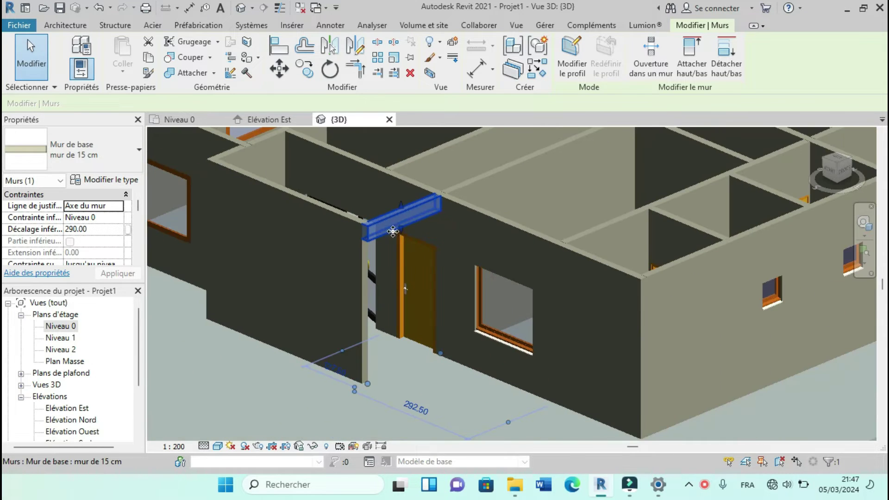
left_click(408, 366)
scroll(363, 362, "down", 2)
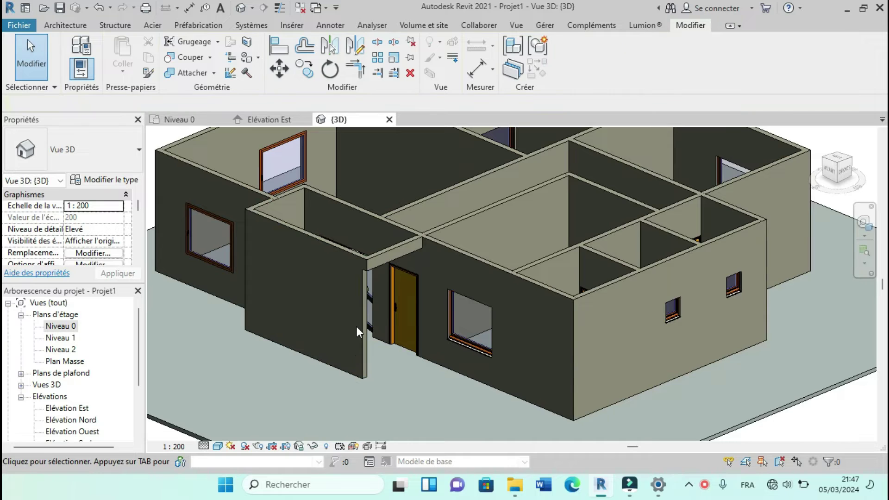
scroll(382, 287, "up", 3)
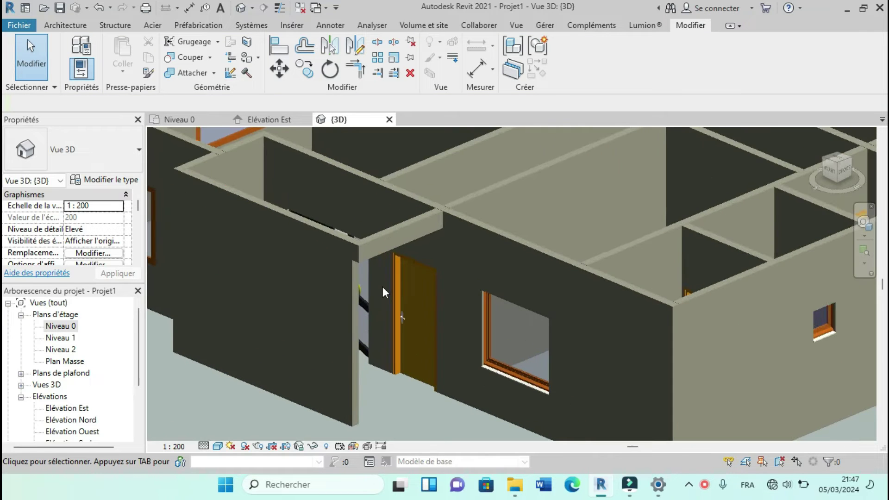
scroll(371, 281, "down", 2)
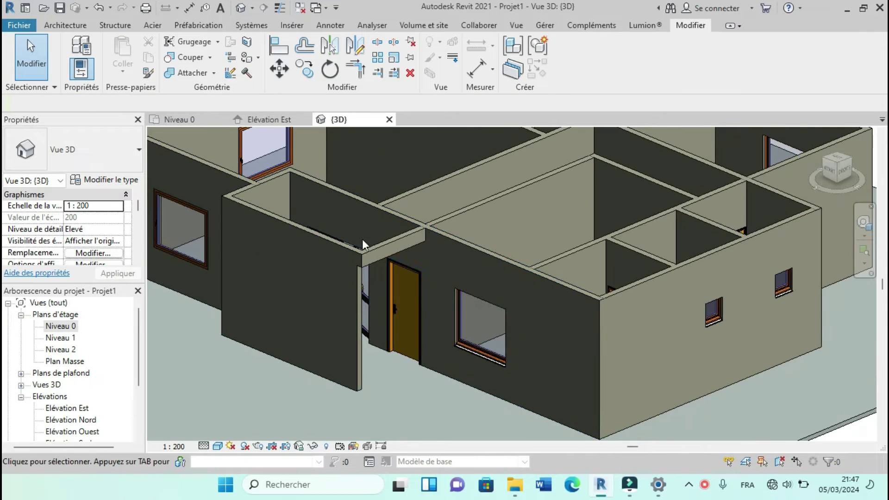
scroll(420, 381, "up", 2)
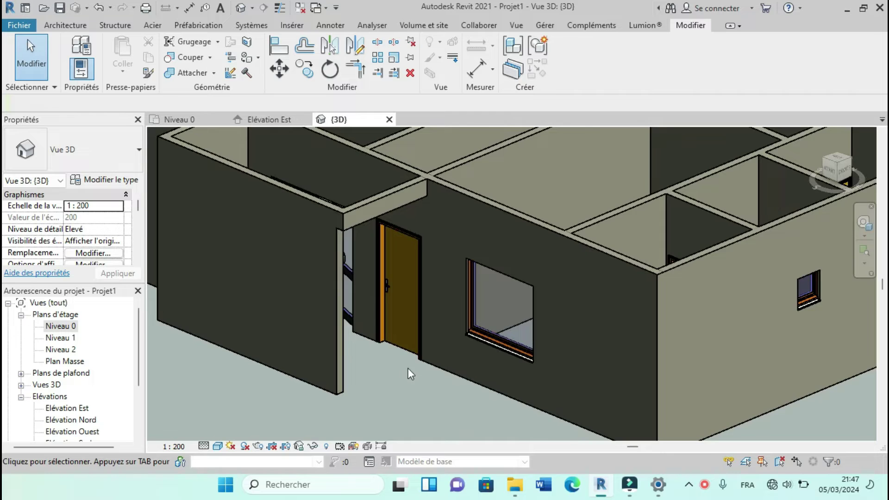
Step: Match the porch front wall's properties to the raised side strip above the porch opening using Copier propriétés
scroll(401, 361, "down", 3)
scroll(392, 342, "up", 3)
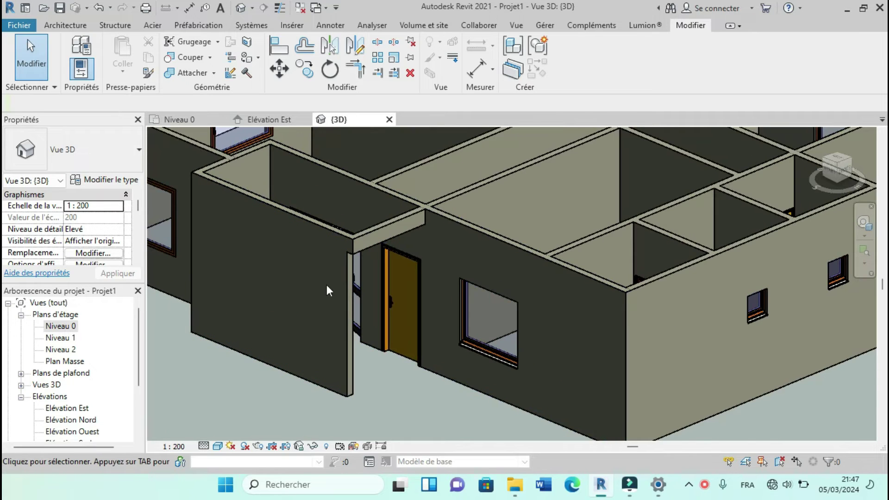
scroll(343, 288, "down", 3)
scroll(373, 243, "up", 3)
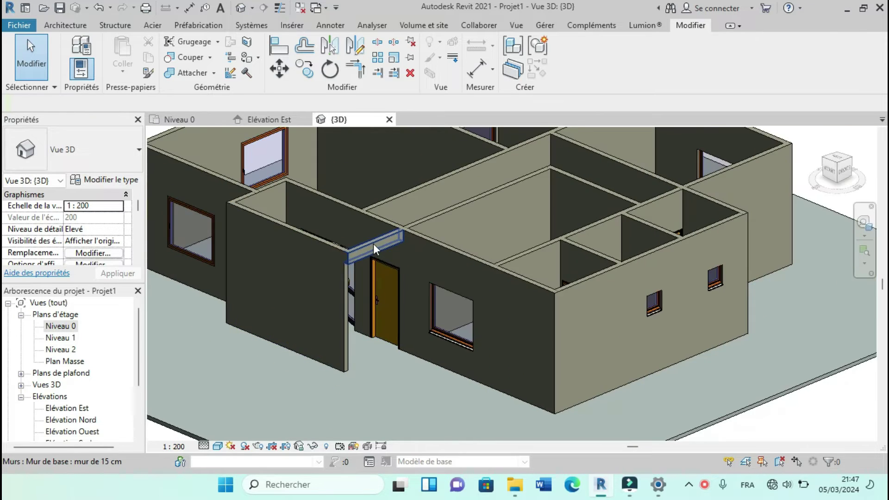
scroll(363, 256, "down", 3)
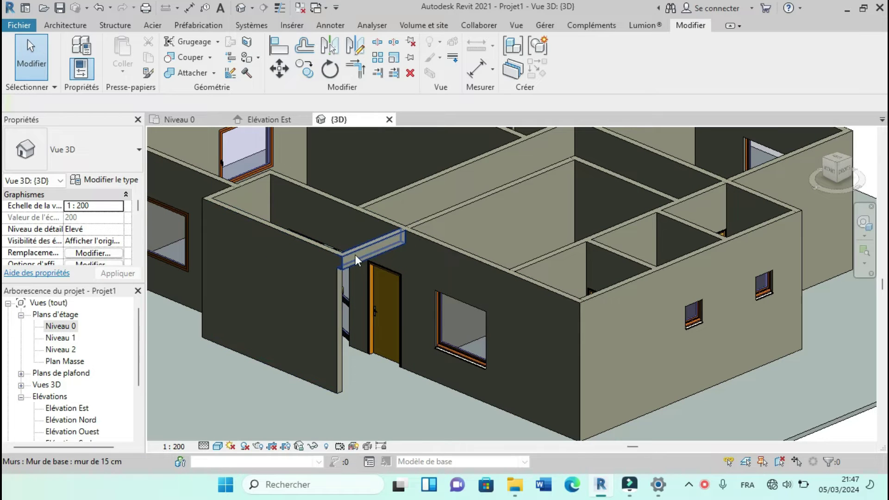
left_click(151, 76)
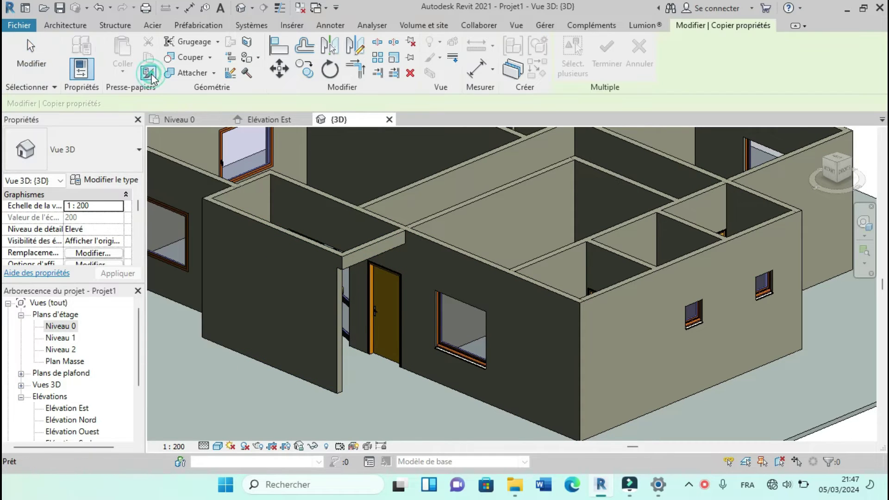
left_click(368, 251)
scroll(367, 250, "up", 2)
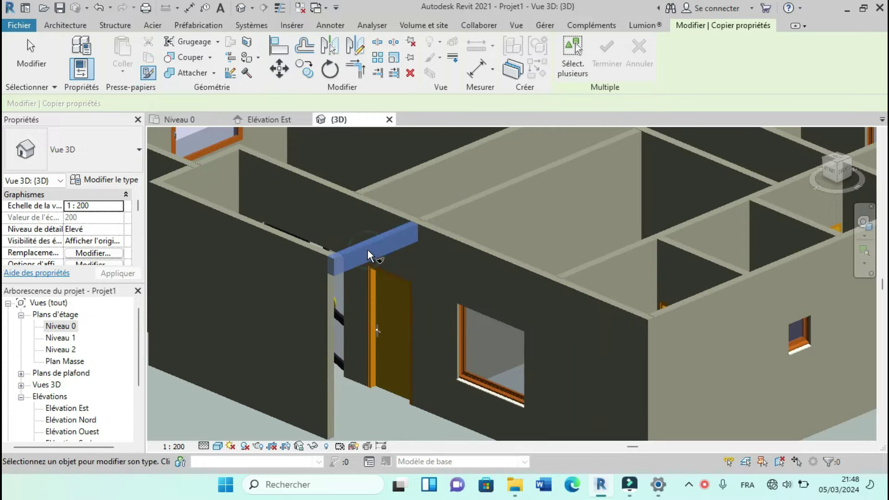
left_click(288, 245)
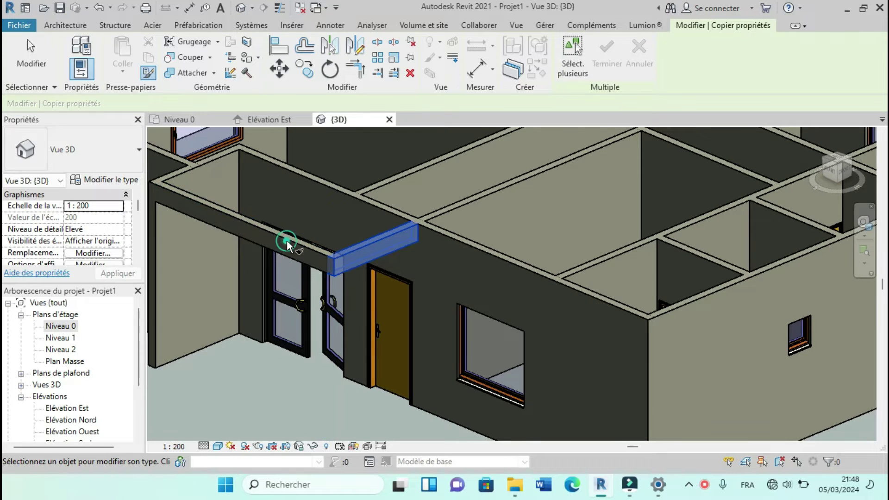
Step: Apply the same raised-strip properties to the short wall segment on the porch's opposite side and release the source wall
scroll(287, 244, "down", 3)
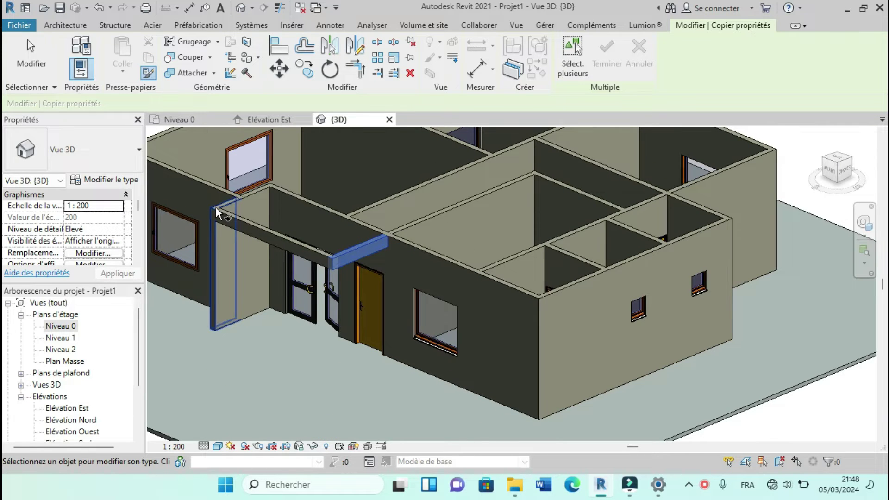
left_click(215, 207)
scroll(417, 250, "down", 3)
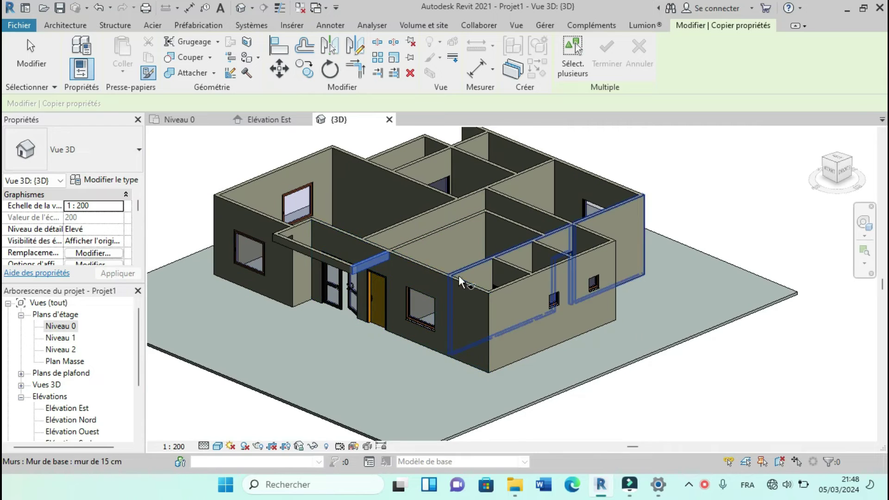
scroll(458, 282, "down", 3)
key("Escape")
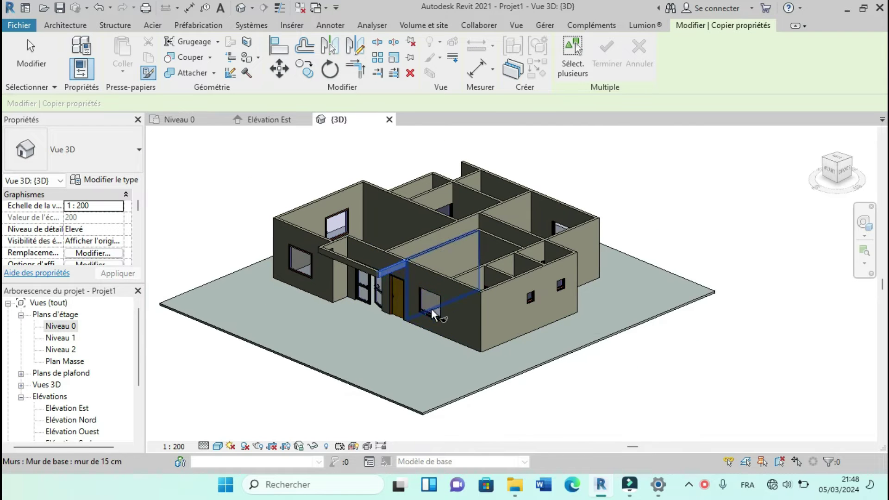
middle_click_drag(415, 333, 414, 294, "shift")
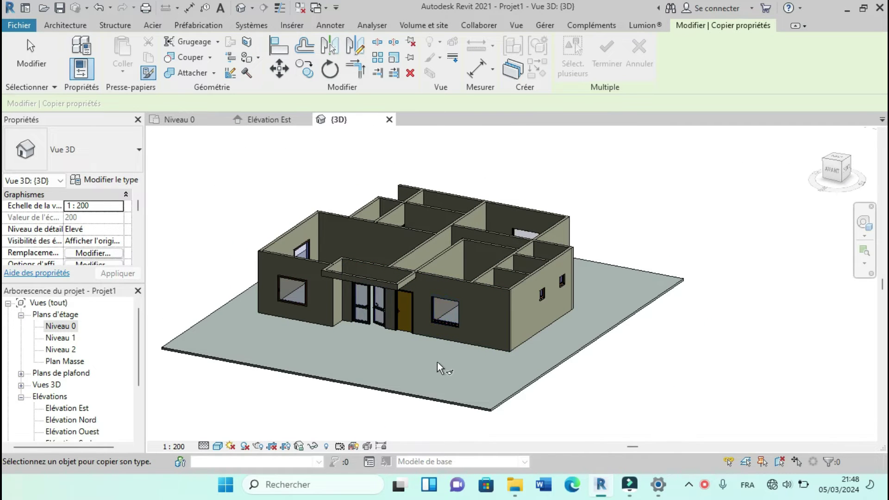
scroll(437, 362, "down", 2)
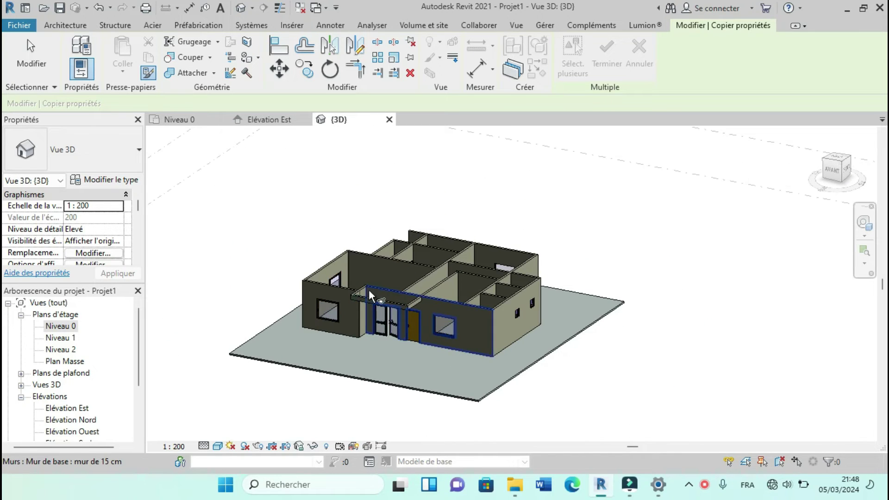
Step: In the Niveau 0 plan, split the upper wall of the small left-hand court where it meets the window wall
left_click(178, 119)
scroll(402, 329, "down", 3)
scroll(396, 328, "up", 1)
scroll(413, 351, "down", 1)
scroll(307, 200, "down", 1)
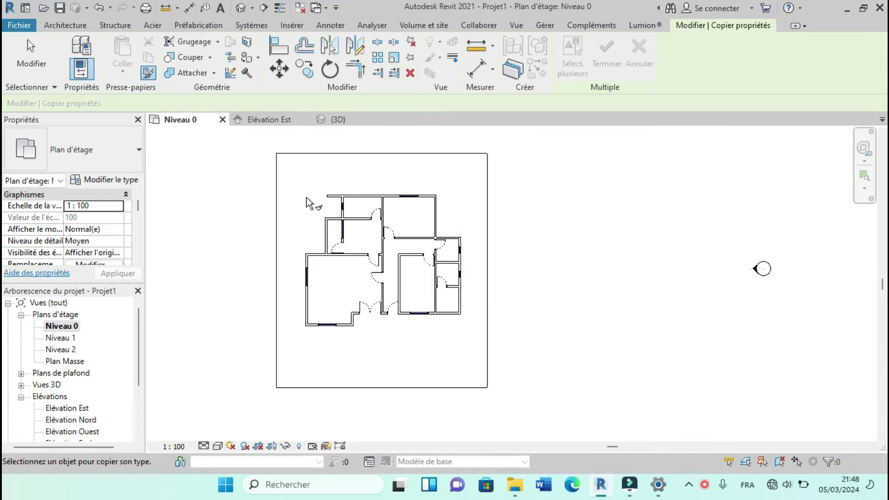
scroll(307, 190, "up", 3)
scroll(354, 304, "up", 2)
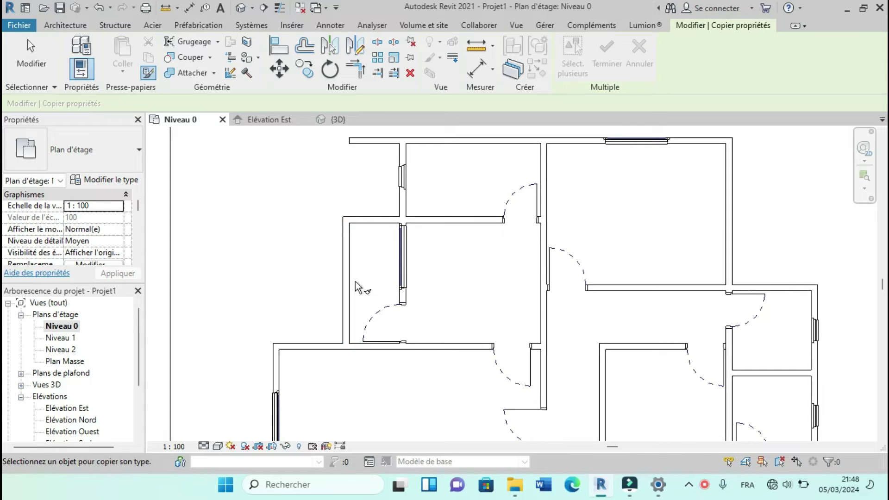
scroll(357, 260, "down", 1)
scroll(363, 240, "up", 2)
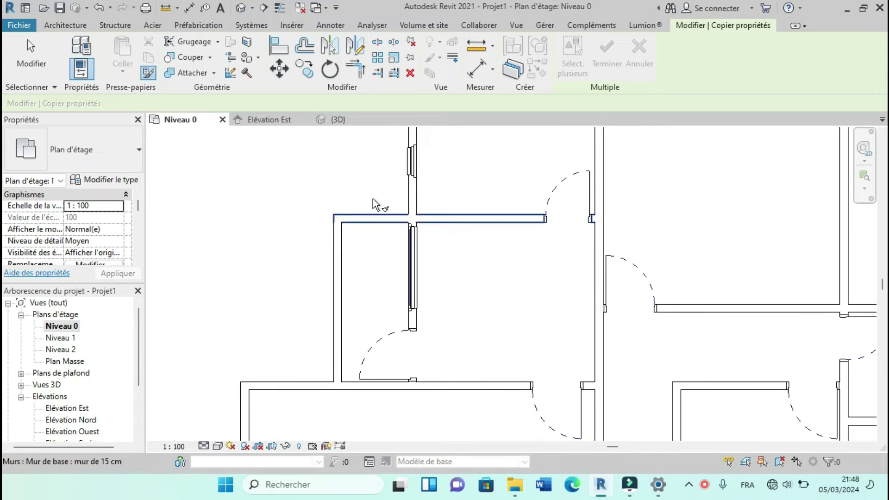
left_click(378, 43)
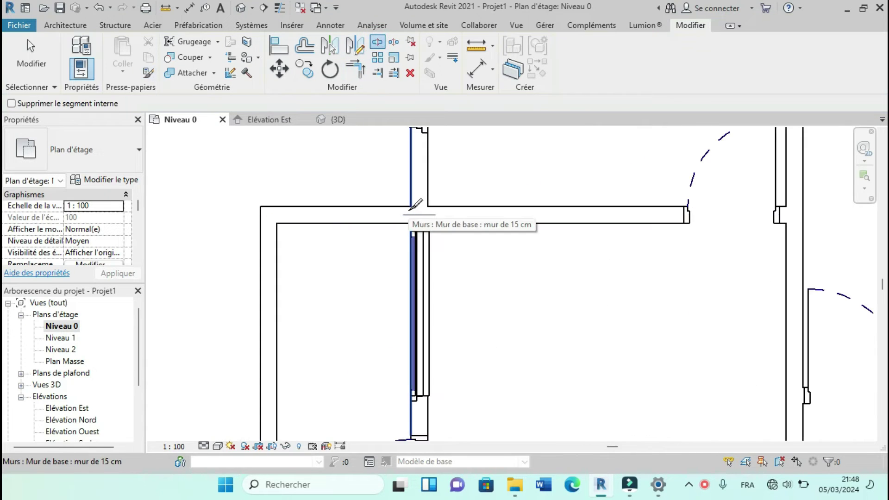
left_click(410, 208)
scroll(408, 209, "down", 1)
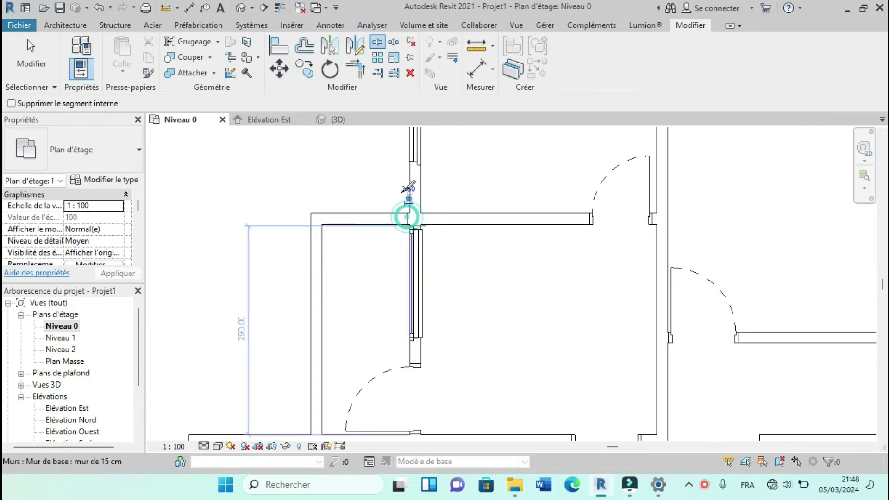
Step: Extend the two segments of the split court wall to the faces of the window wall and end the command
left_click(394, 73)
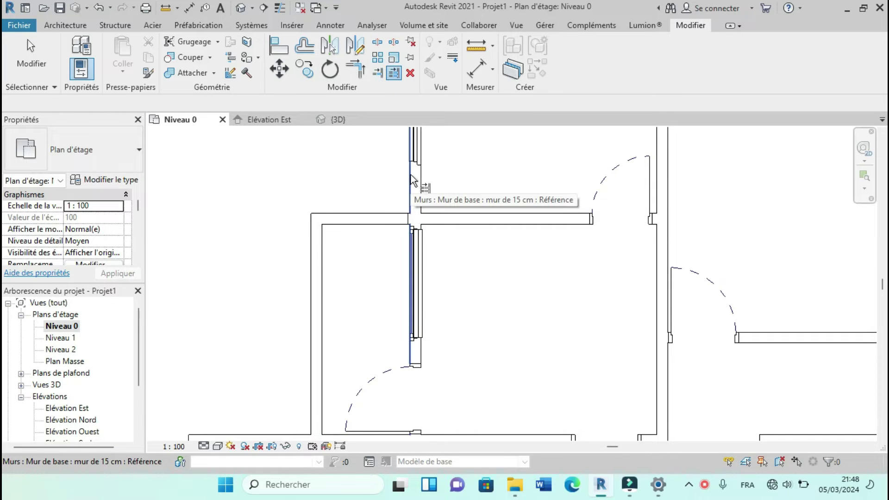
left_click(424, 193)
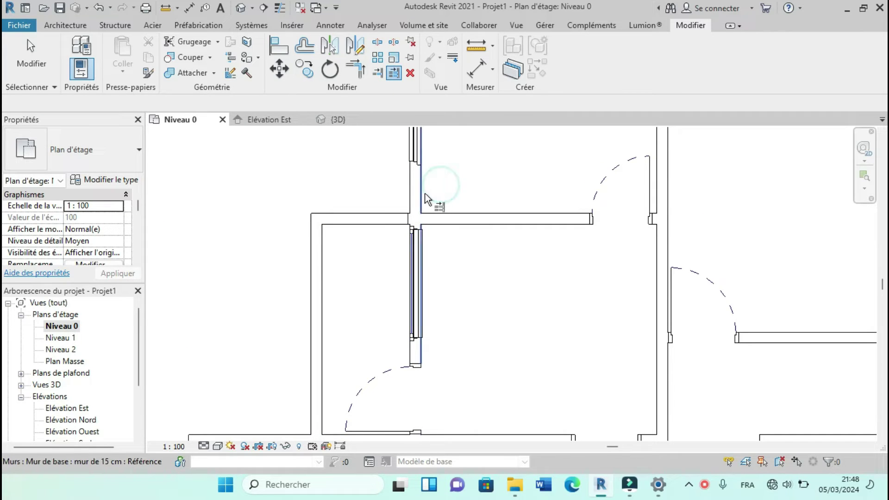
left_click(441, 214)
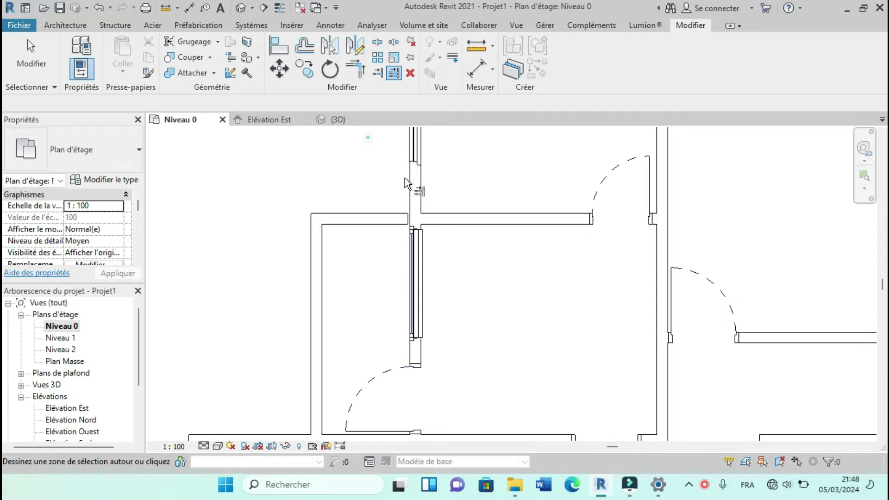
left_click(386, 215)
scroll(377, 183, "down", 4)
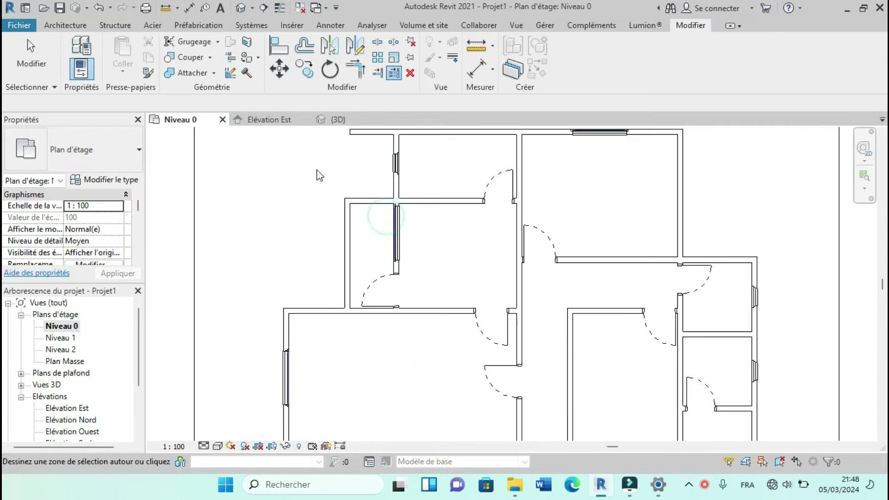
key("Escape")
key("Escape")
Step: In the 3D view, copy the porch strip's properties to the long outer wall of the left-hand court
left_click(238, 13)
scroll(340, 261, "down", 2)
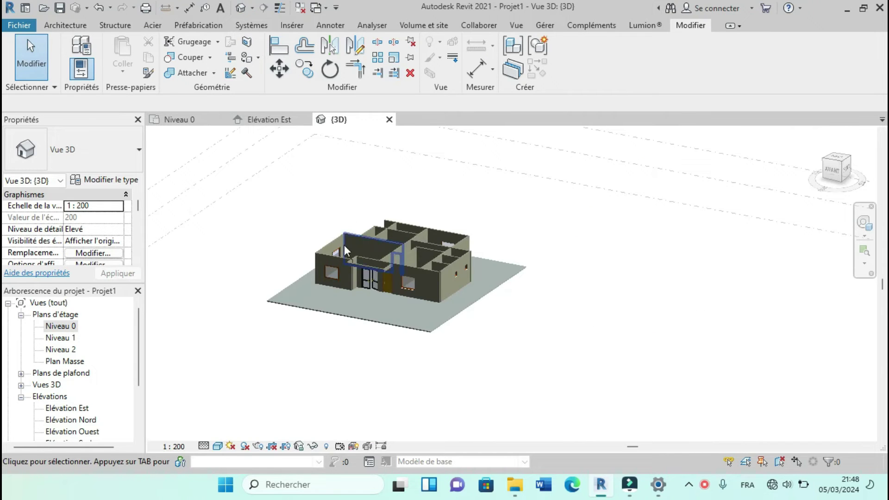
middle_click_drag(388, 284, 492, 264, "shift")
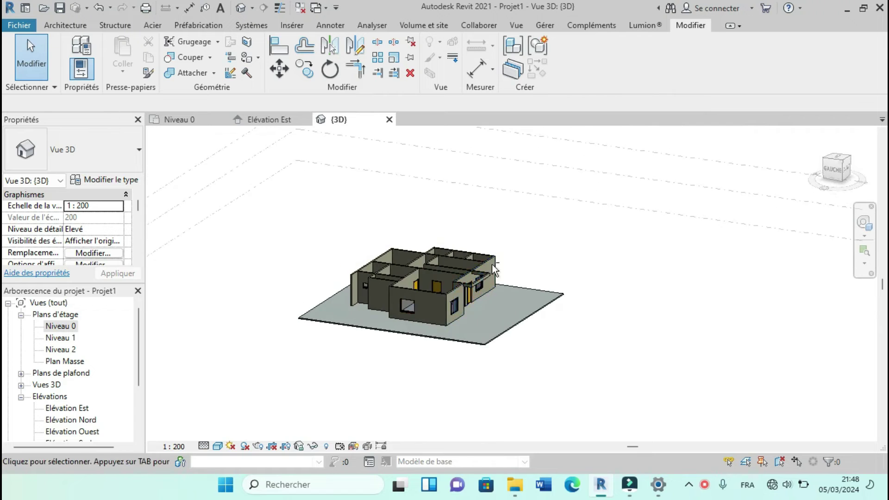
scroll(471, 295, "up", 5)
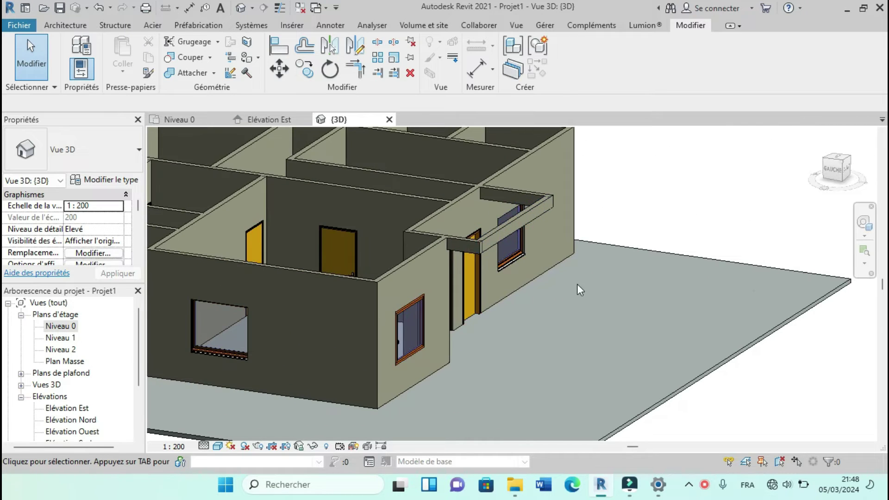
scroll(576, 284, "down", 4)
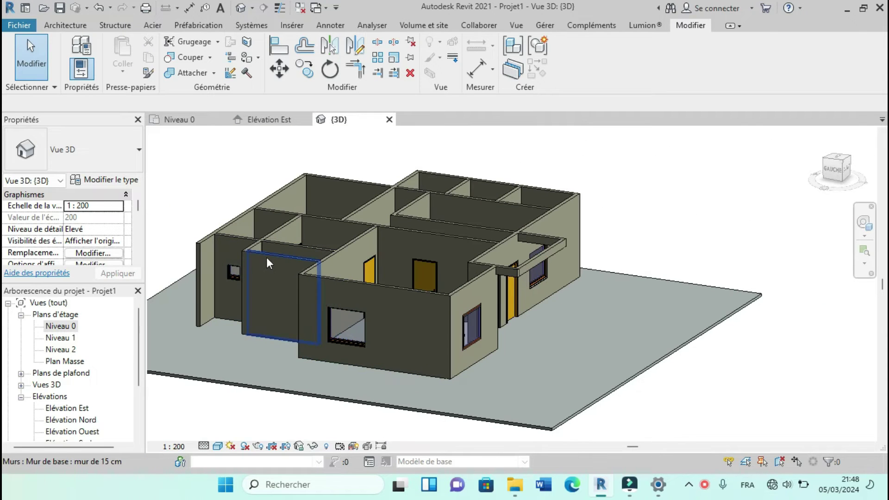
left_click(147, 73)
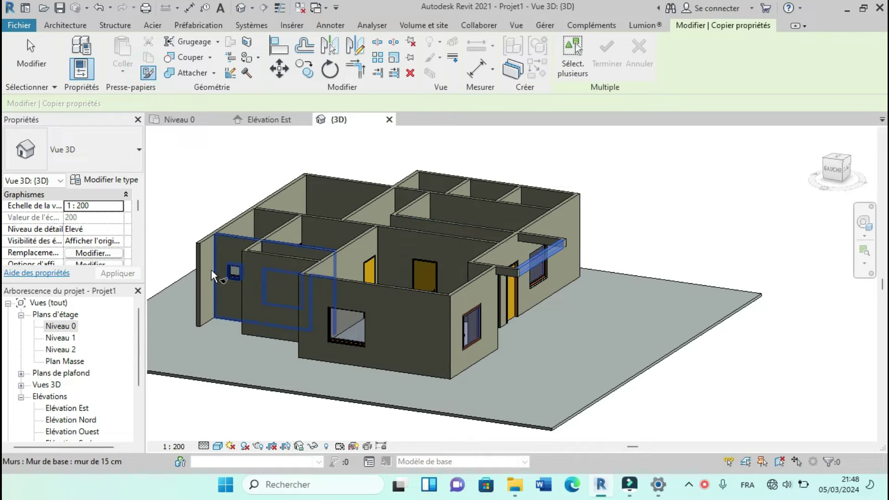
scroll(211, 269, "up", 3)
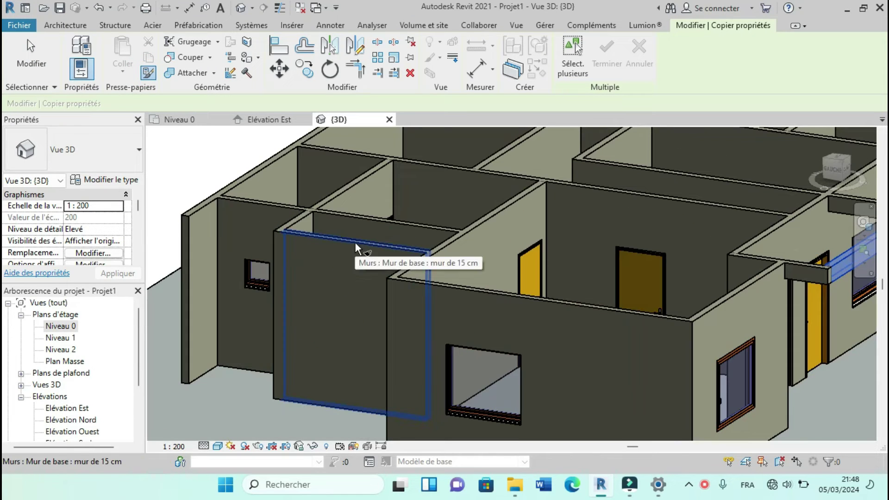
left_click(355, 243)
Step: Apply the raised-strip properties to the court's short side wall as well, and end the property copying
left_click(297, 220)
scroll(278, 314, "down", 4)
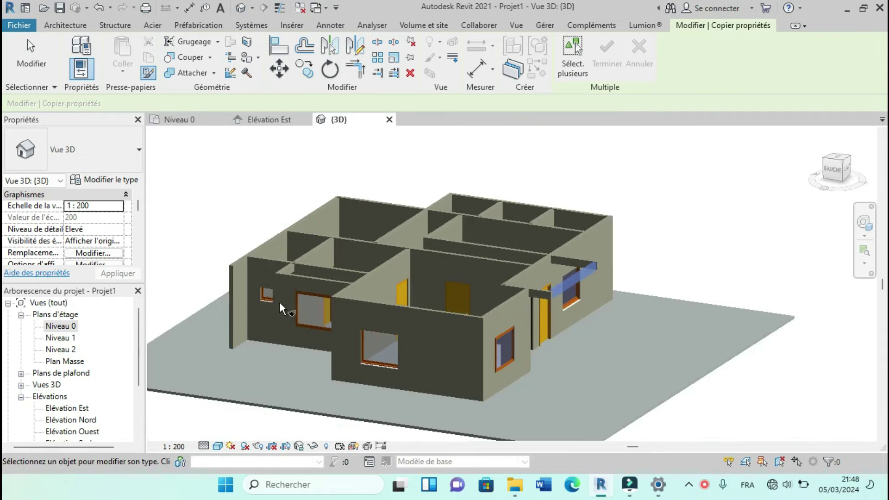
middle_click_drag(492, 320, 335, 309, "shift")
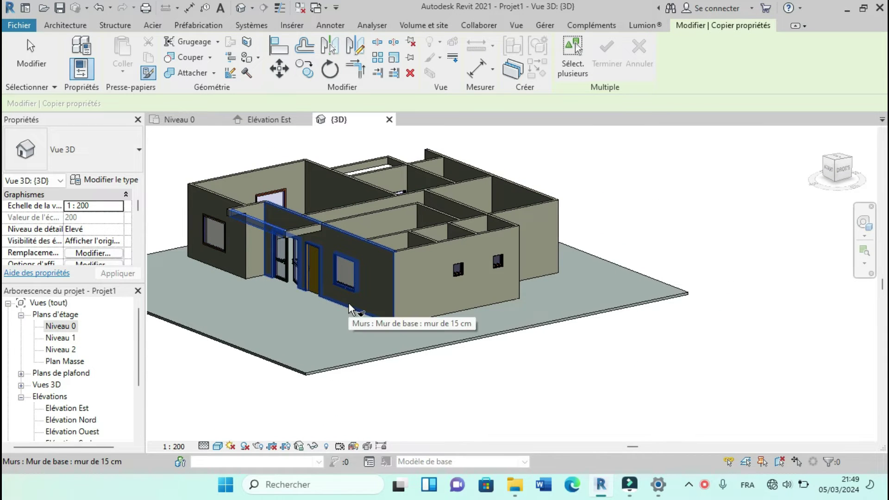
scroll(298, 225, "up", 5)
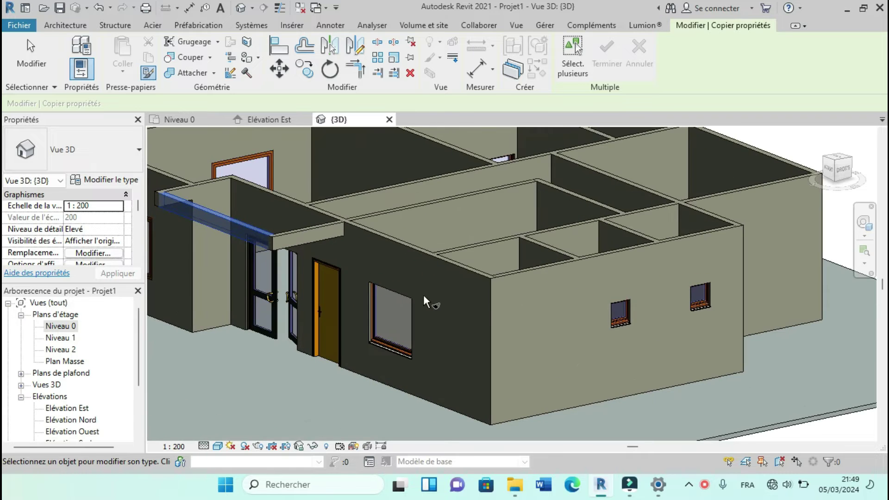
scroll(450, 298, "down", 4)
scroll(306, 257, "up", 5)
key("Escape")
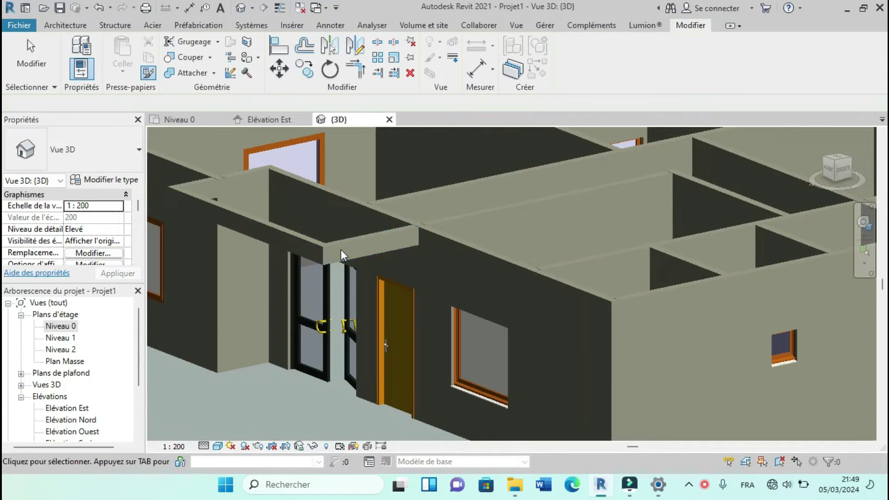
Step: Set the base offset of the entrance porch's short end wall to 210 and accept the insert conflict warning
scroll(346, 249, "up", 3)
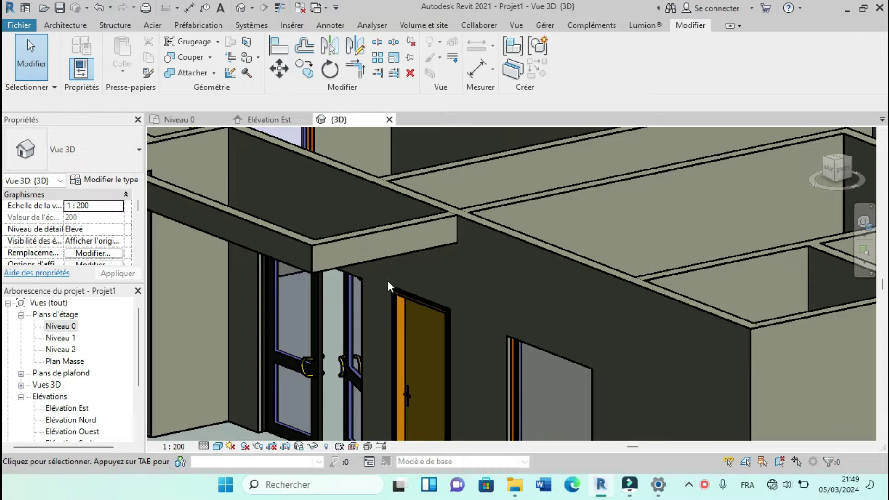
scroll(458, 285, "down", 2)
scroll(417, 278, "up", 3)
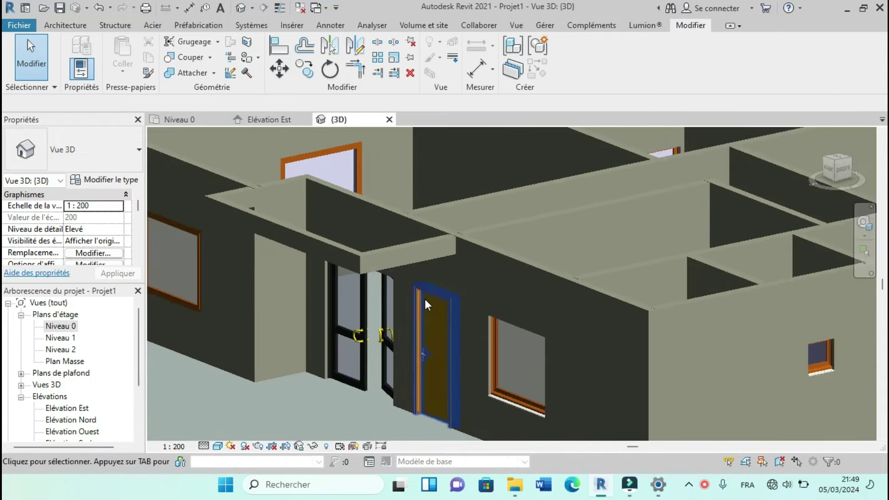
left_click(390, 265)
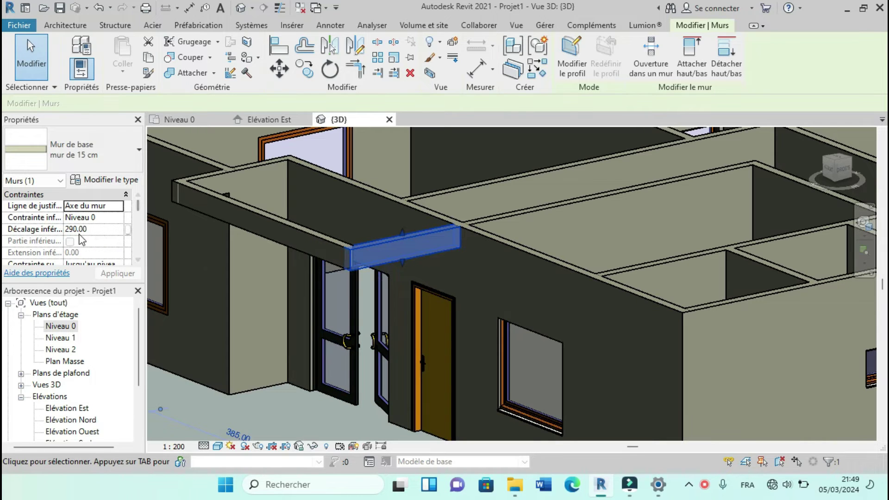
left_click(109, 230)
type("210")
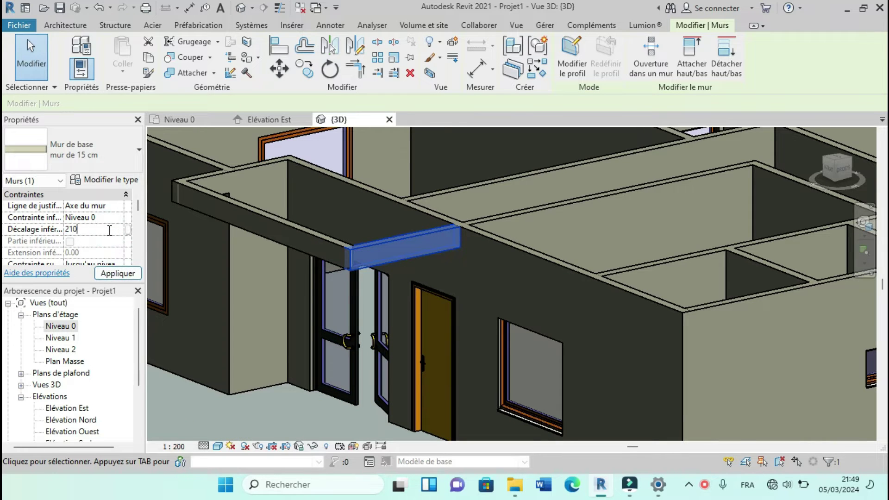
left_click(117, 273)
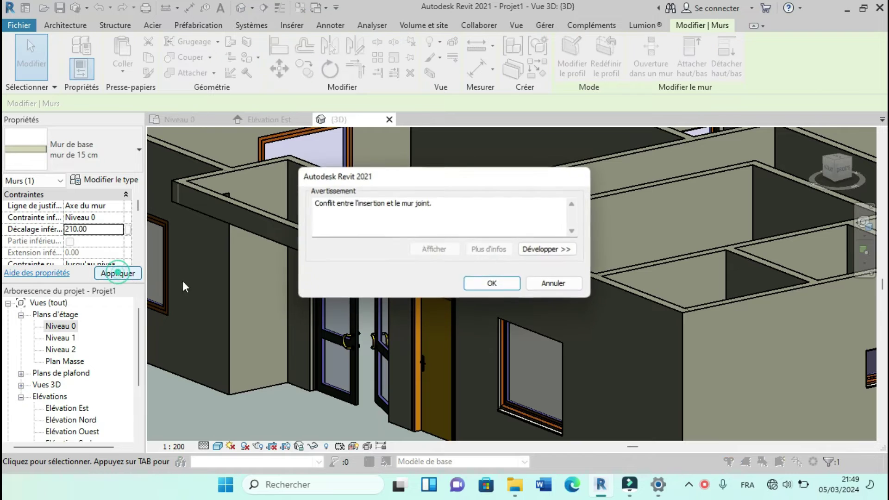
left_click(491, 284)
scroll(493, 272, "down", 1)
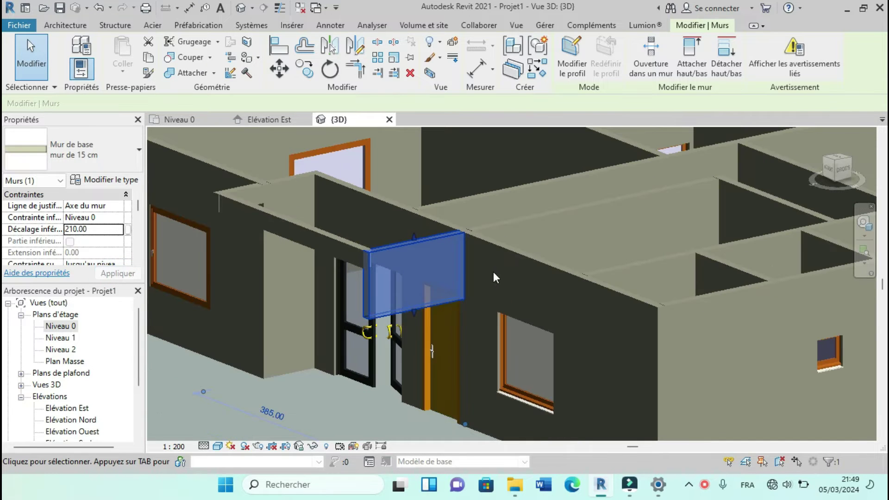
Step: Copy the porch end wall's properties to the porch's long front strip and the side court's long outer strip
left_click(367, 395)
scroll(368, 395, "down", 3)
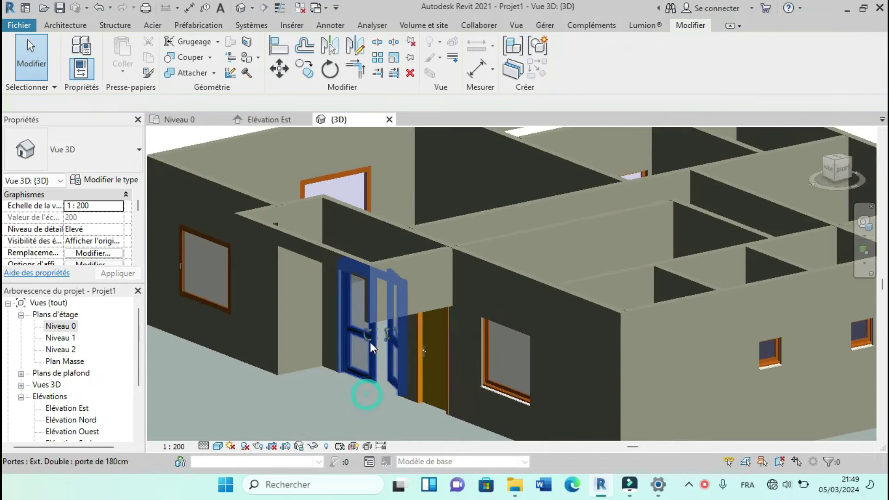
middle_click_drag(385, 367, 396, 323, "shift")
scroll(420, 334, "up", 5)
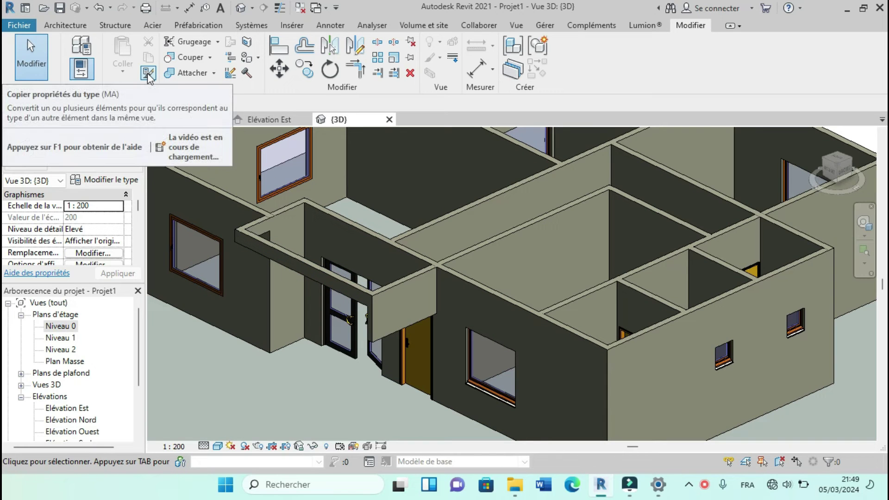
left_click(149, 75)
scroll(379, 276, "up", 3)
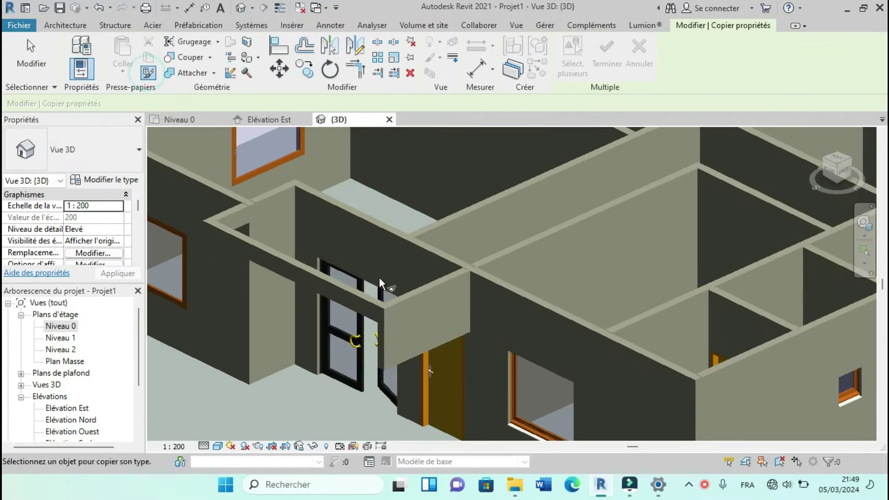
left_click(419, 296)
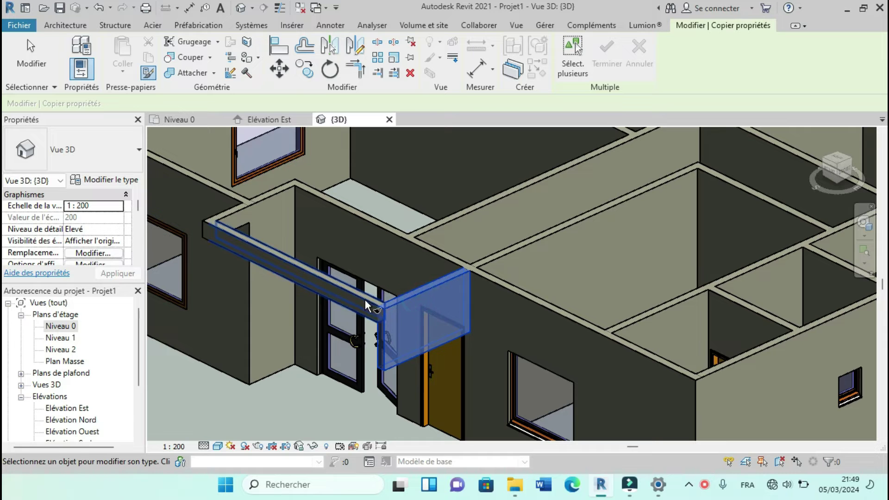
scroll(393, 231, "down", 2)
scroll(403, 235, "down", 2)
middle_click_drag(396, 259, 491, 343, "shift")
scroll(489, 351, "up", 4)
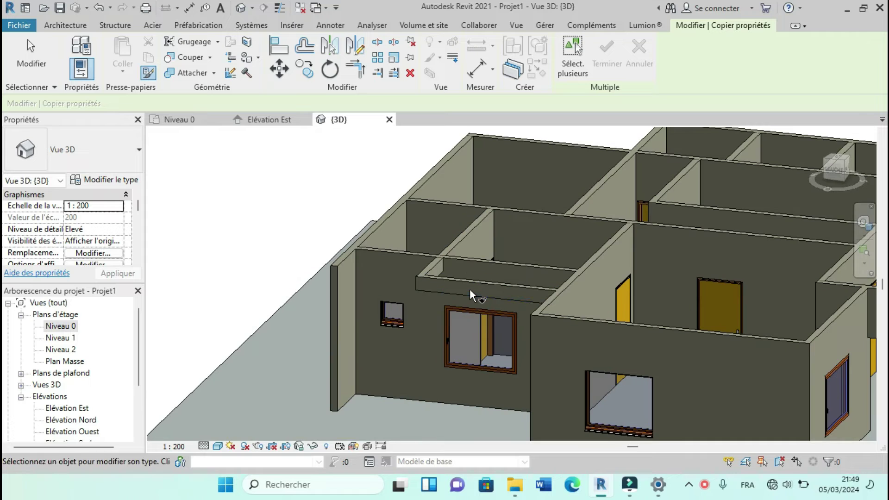
left_click(468, 284)
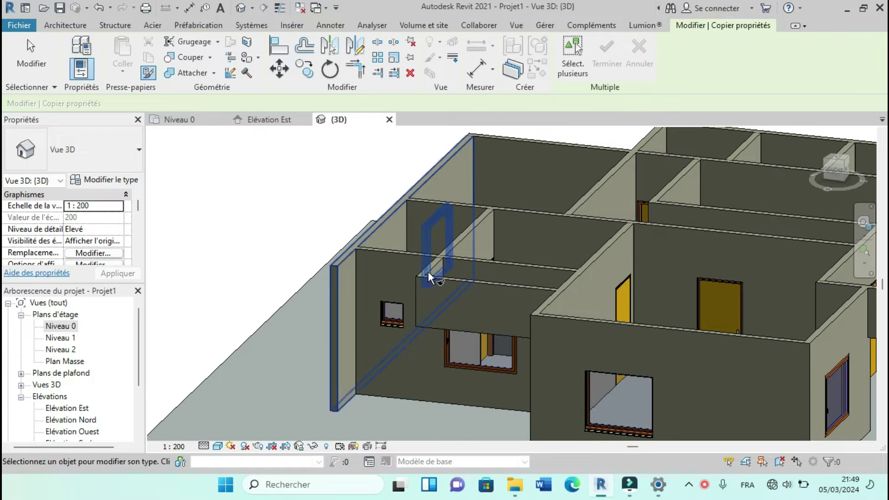
Step: Examine the whole house in the 3D view and the Niveau 0 plan, dismissing the save reminder
scroll(428, 277, "down", 5)
middle_click_drag(549, 265, 422, 332, "shift")
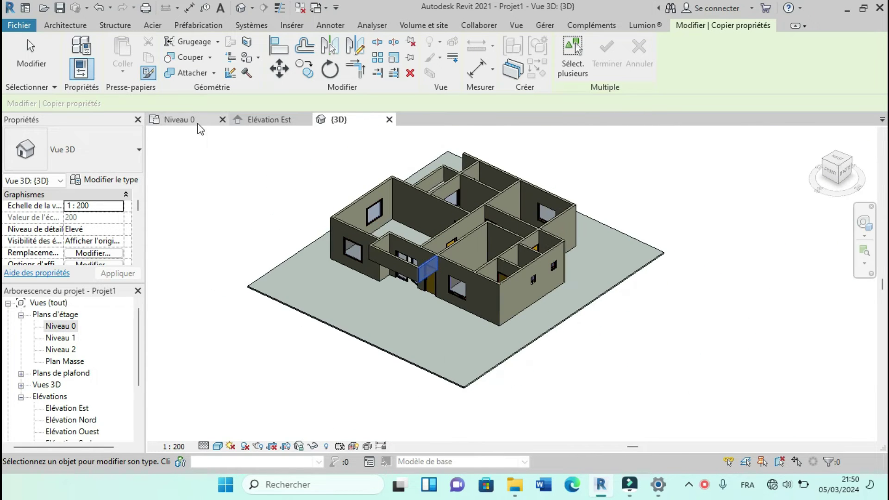
left_click(178, 120)
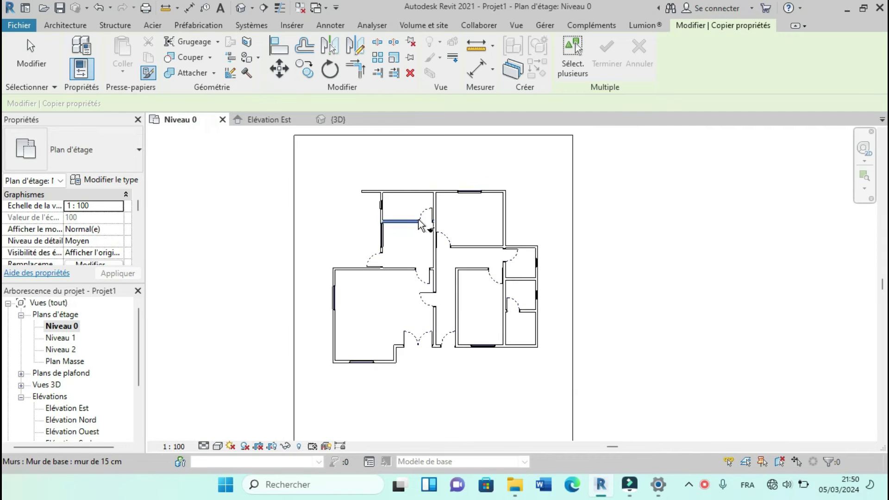
scroll(404, 250, "up", 2)
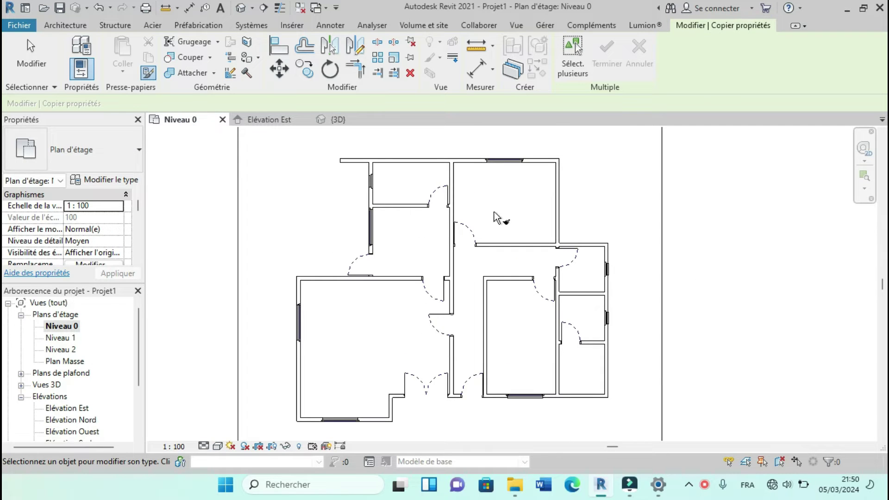
scroll(463, 215, "down", 1)
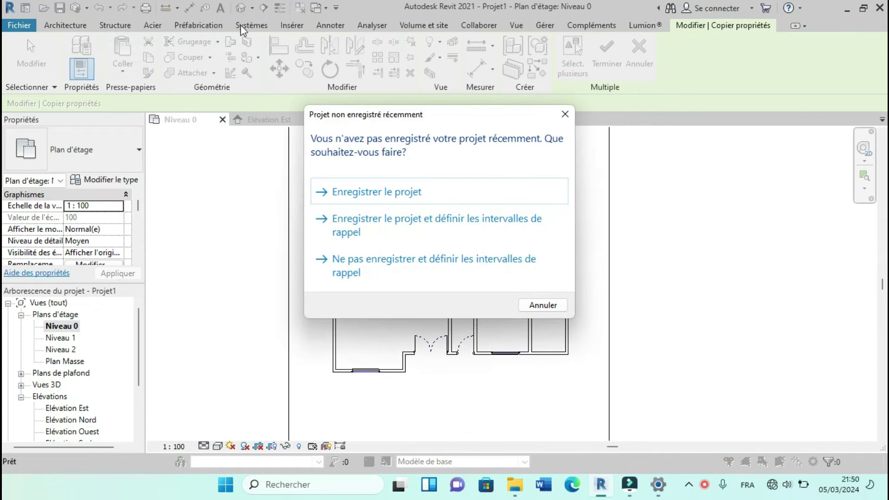
left_click(565, 115)
left_click(338, 119)
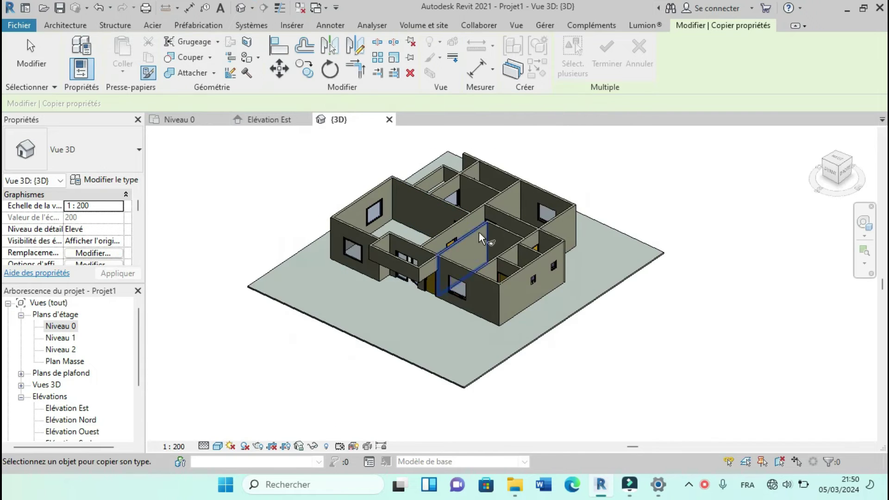
scroll(482, 232, "up", 3)
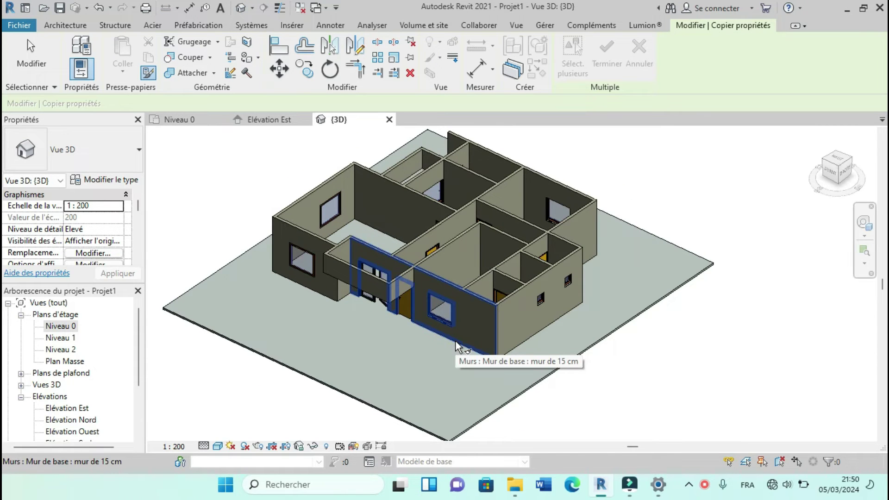
middle_click_drag(456, 308, 512, 373, "shift")
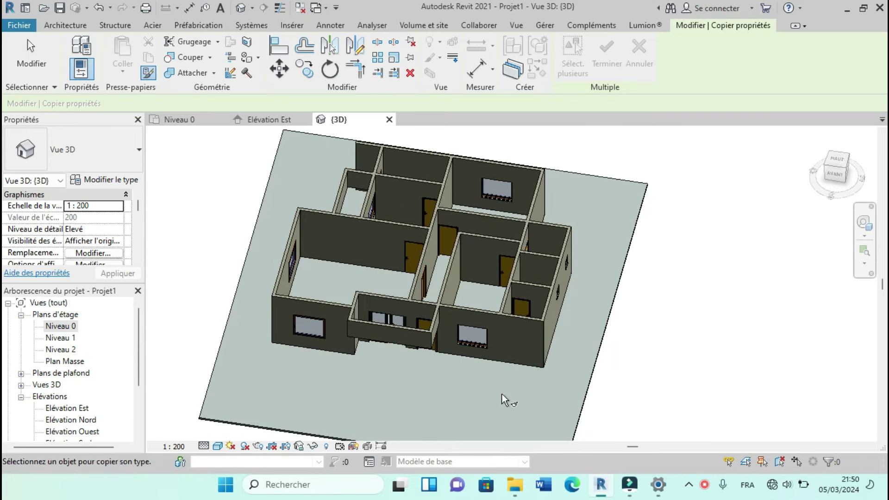
Step: In the Niveau 0 plan, start an architectural floor and duplicate its sol naturel type as "dalle de 45cm"
left_click(199, 120)
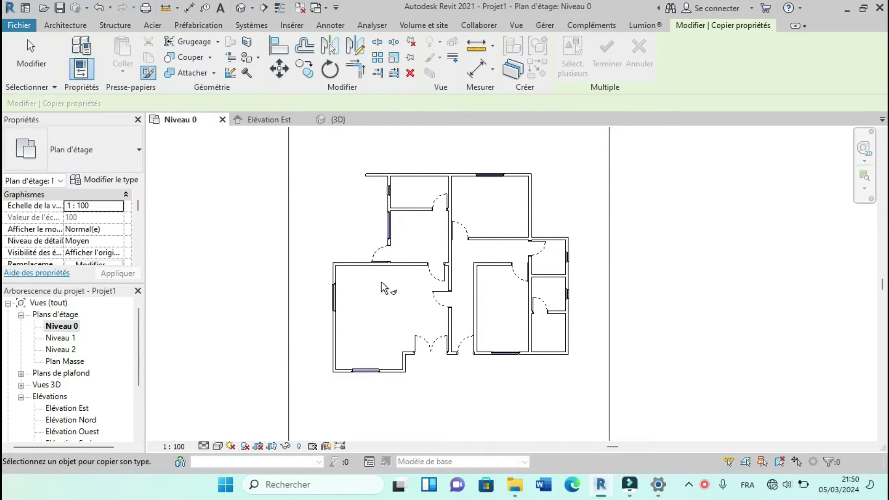
scroll(485, 293, "up", 2)
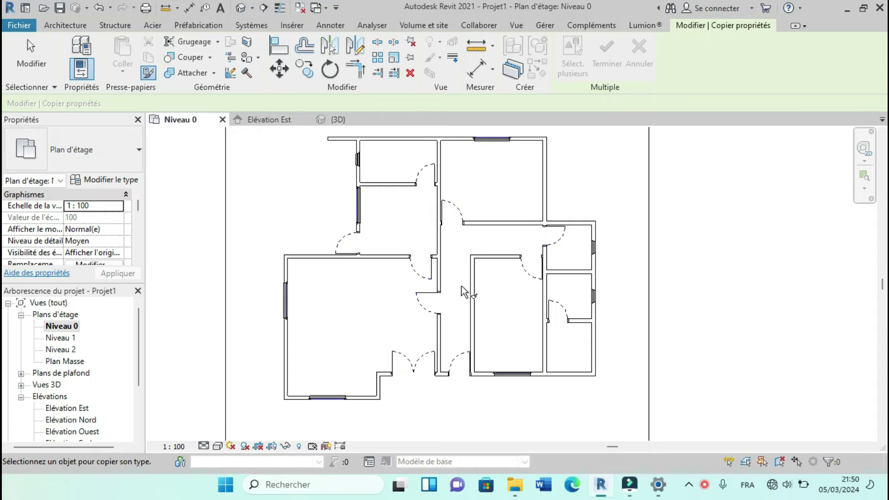
left_click(69, 25)
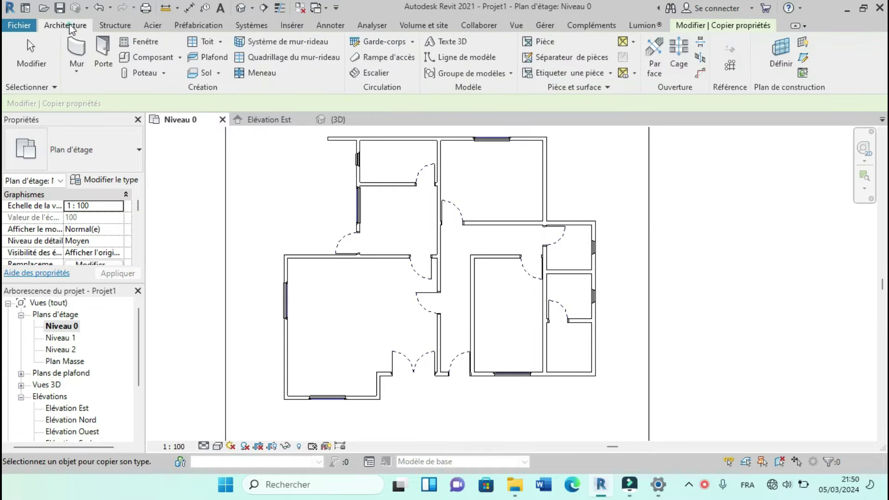
left_click(220, 74)
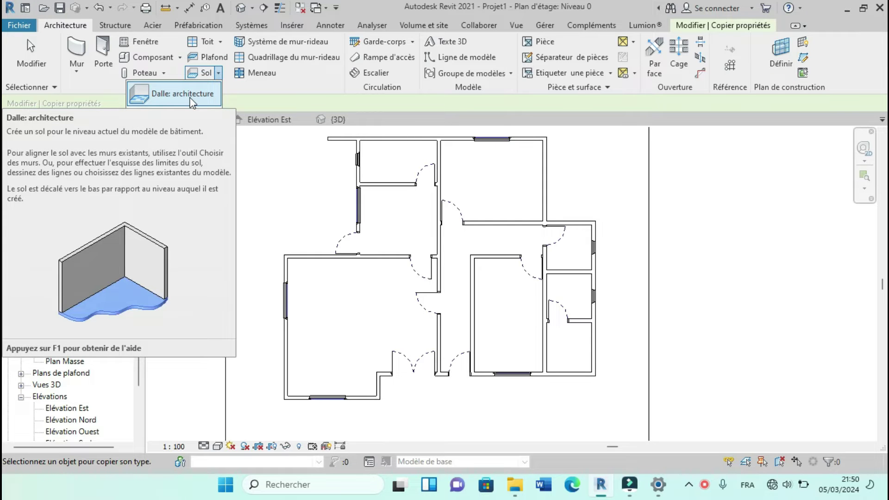
left_click(191, 95)
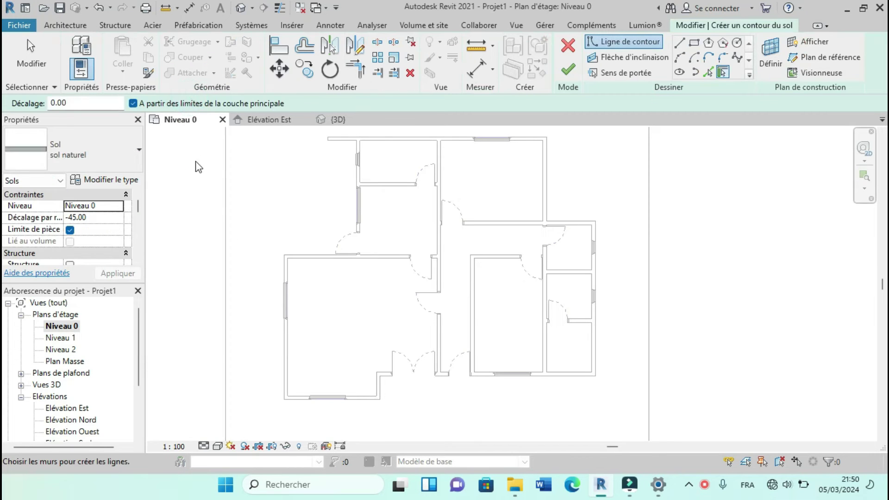
left_click(104, 179)
left_click(286, 107)
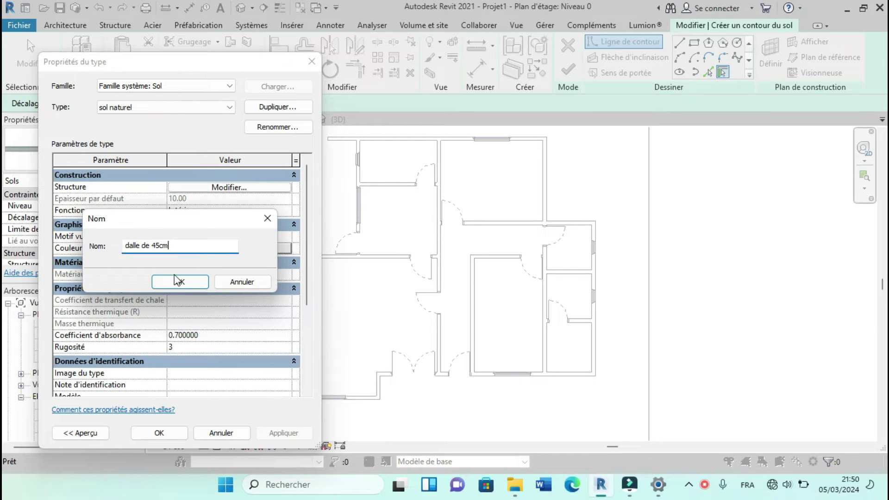
left_click(187, 284)
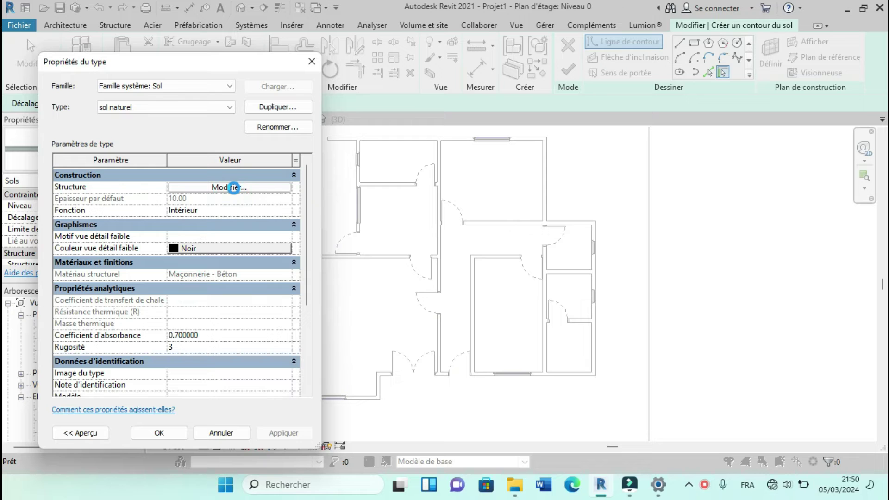
Step: Set the new floor type's masonry structural layer to a thickness of 45 and accept the type
left_click(234, 188)
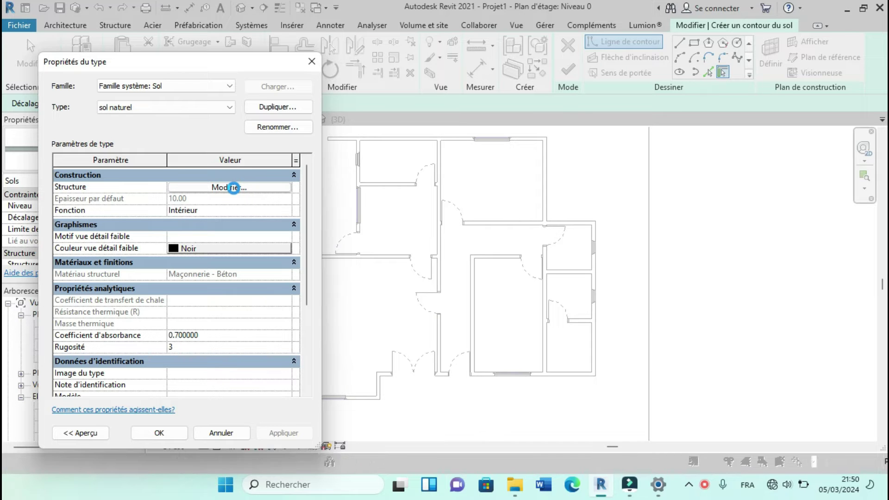
left_click(190, 216)
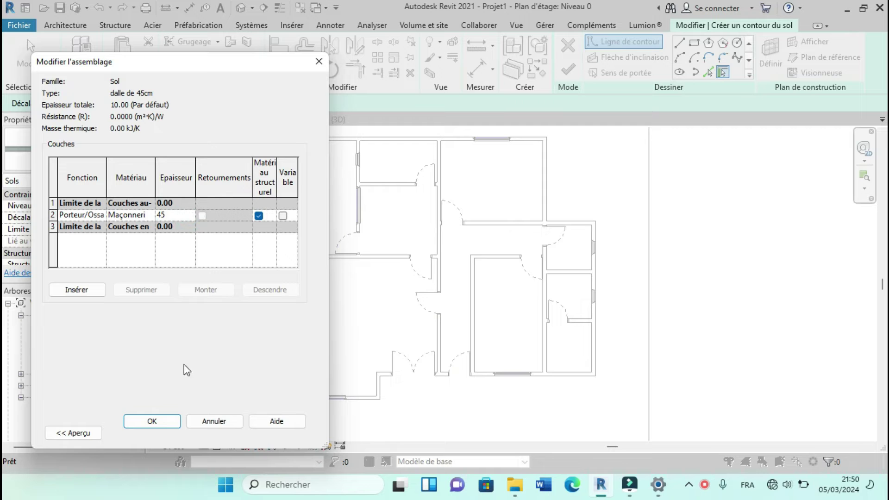
left_click(161, 419)
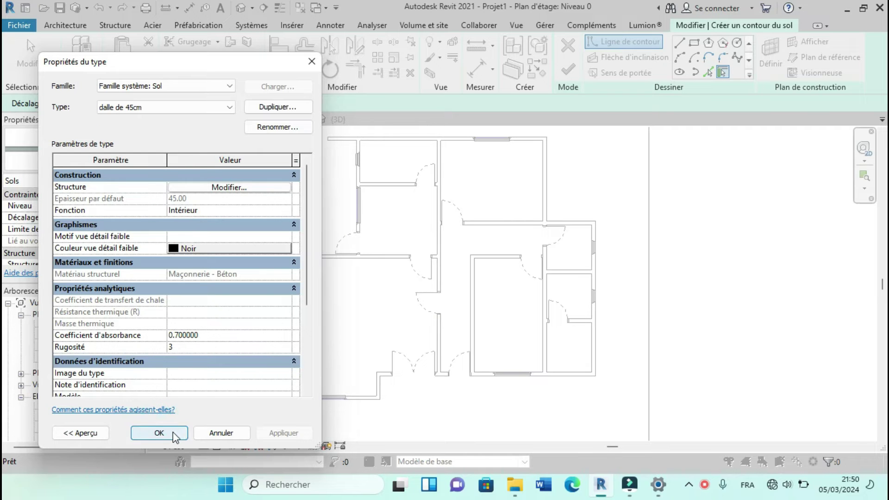
left_click(173, 432)
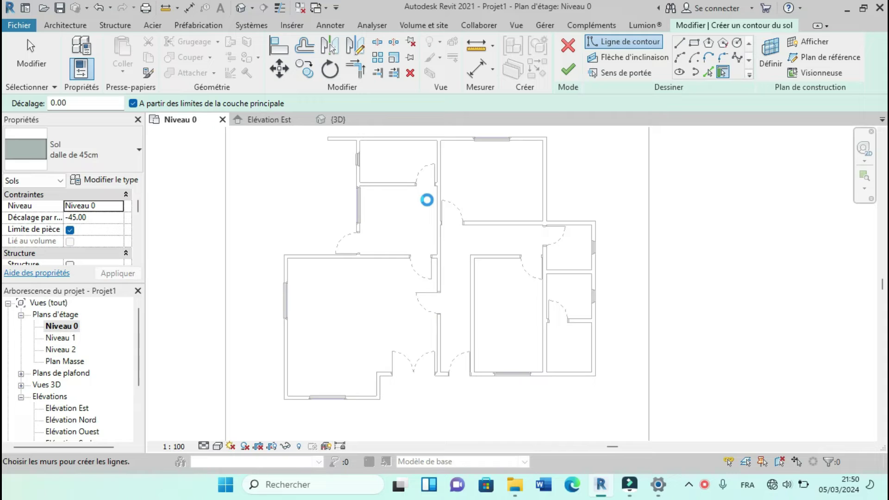
Step: Pick contour lines along the large left room's outer side and lower walls, its short return wall, and the wall right of the entrance corridor
scroll(427, 200, "down", 2)
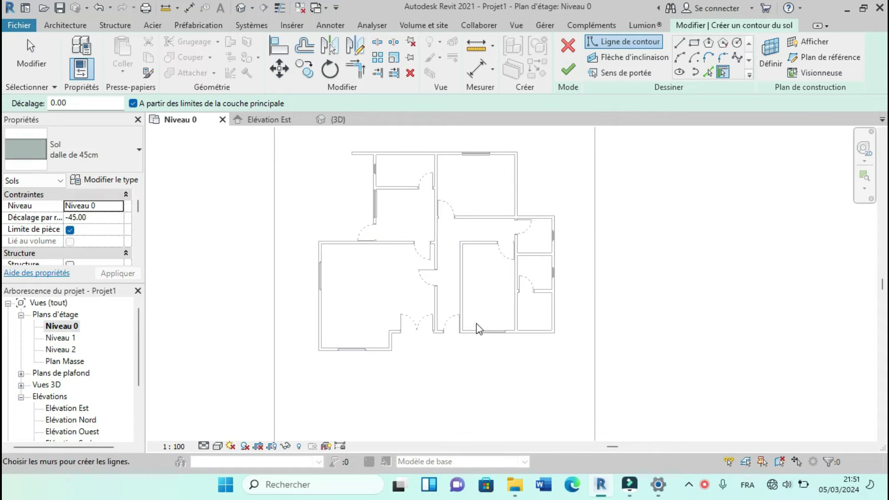
scroll(476, 361, "up", 1)
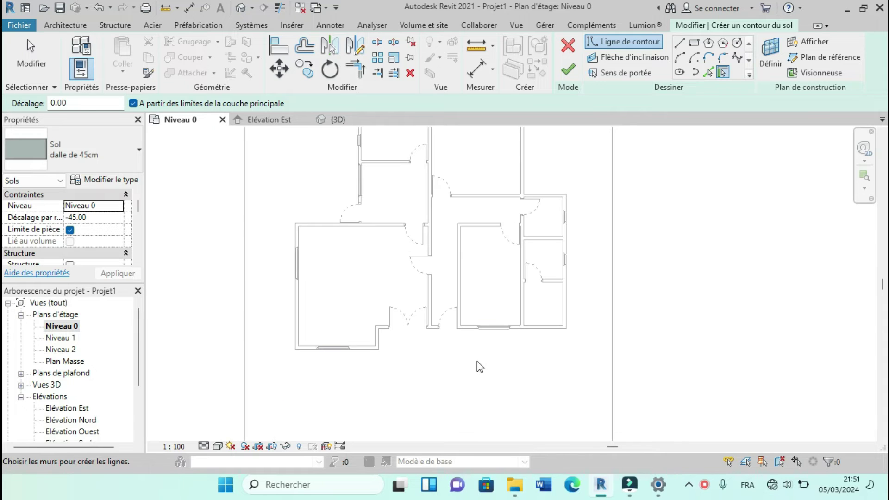
left_click(706, 74)
scroll(474, 270, "down", 1)
scroll(315, 265, "up", 3)
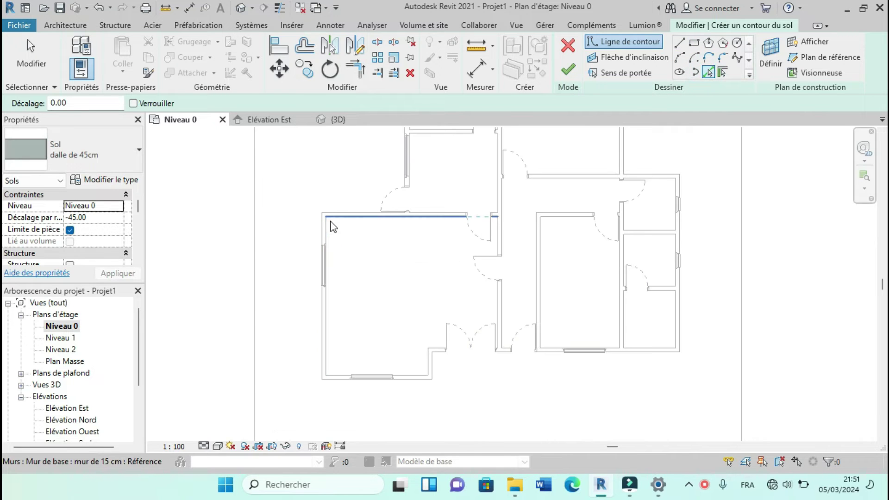
left_click(323, 238)
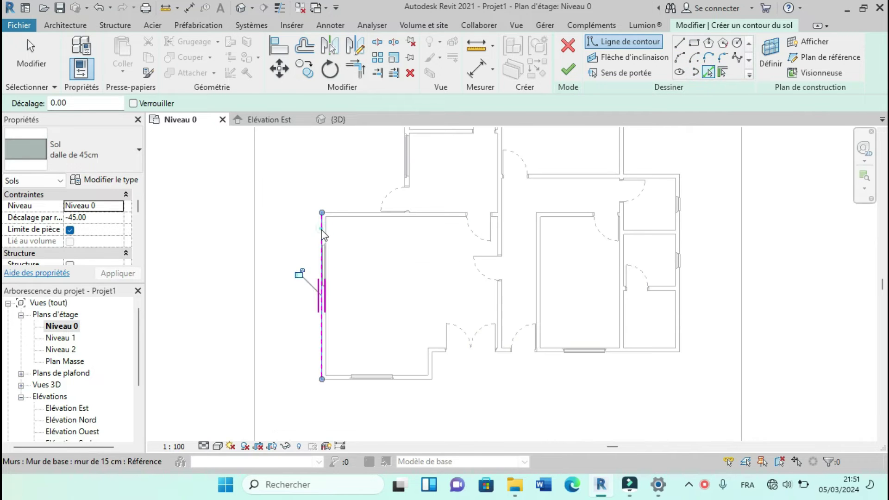
left_click(418, 387)
scroll(417, 384, "up", 2)
left_click(430, 356)
left_click(603, 319)
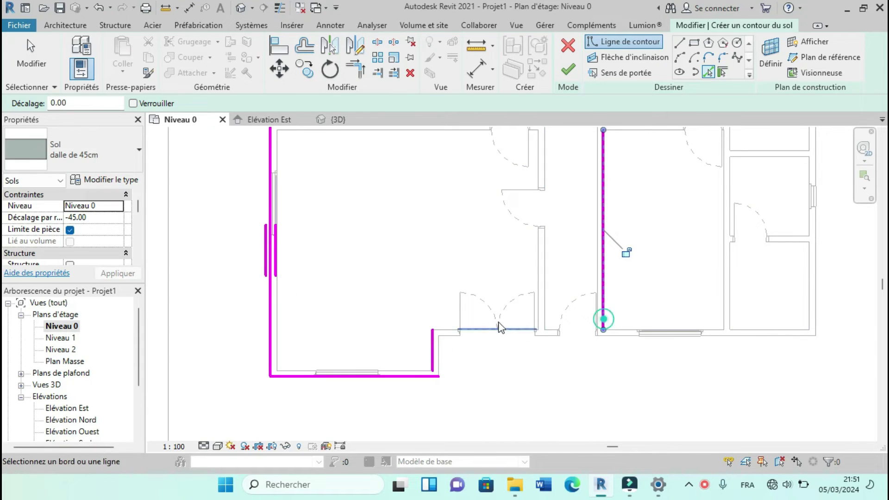
Step: Pick contour lines along the long front wall, the right wing's outer and upper walls, and the upper-right room's outer side wall
scroll(499, 327, "down", 3)
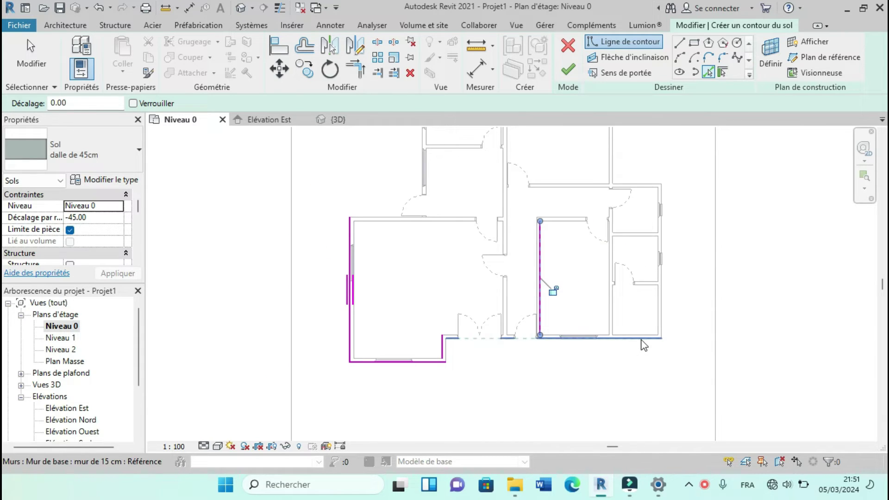
left_click(641, 338)
left_click(663, 317)
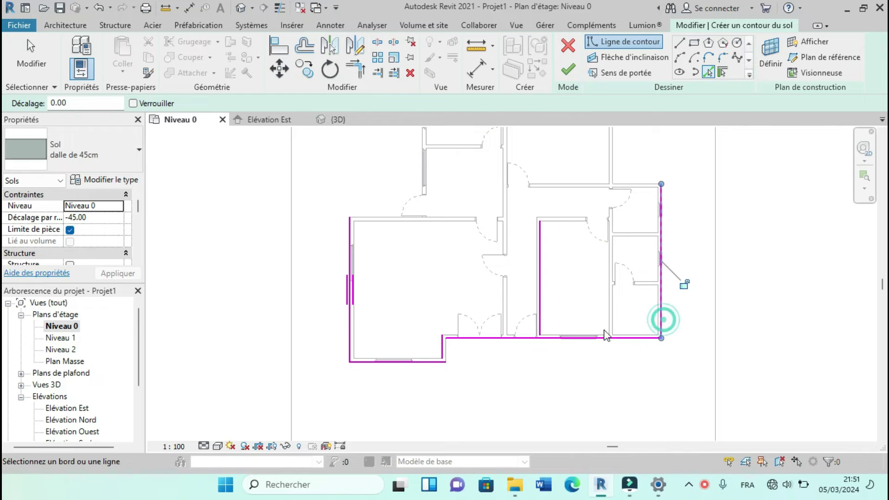
scroll(663, 318, "down", 2)
scroll(648, 218, "up", 2)
left_click(617, 266)
left_click(591, 206)
Step: Pick contour lines along the rear wall and its free end, the small rear room's partition, and the large left room's upper wall
left_click(442, 185)
left_click(424, 228)
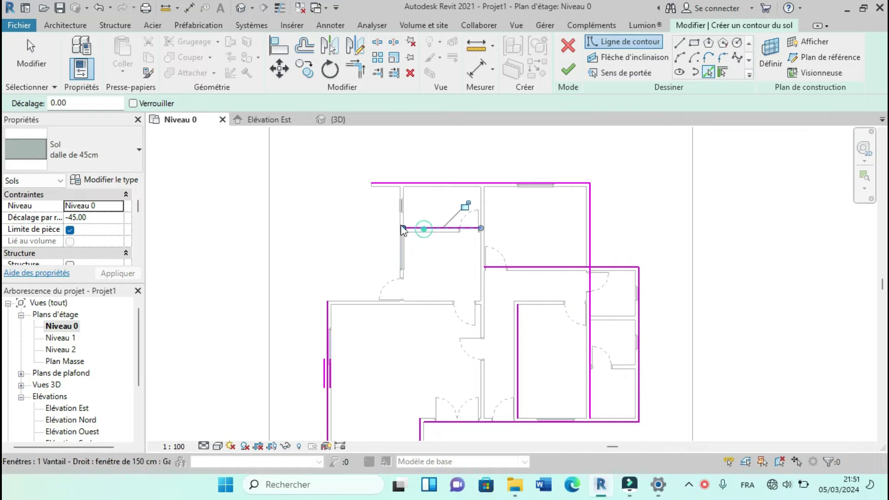
scroll(377, 179, "up", 1)
scroll(377, 179, "up", 2)
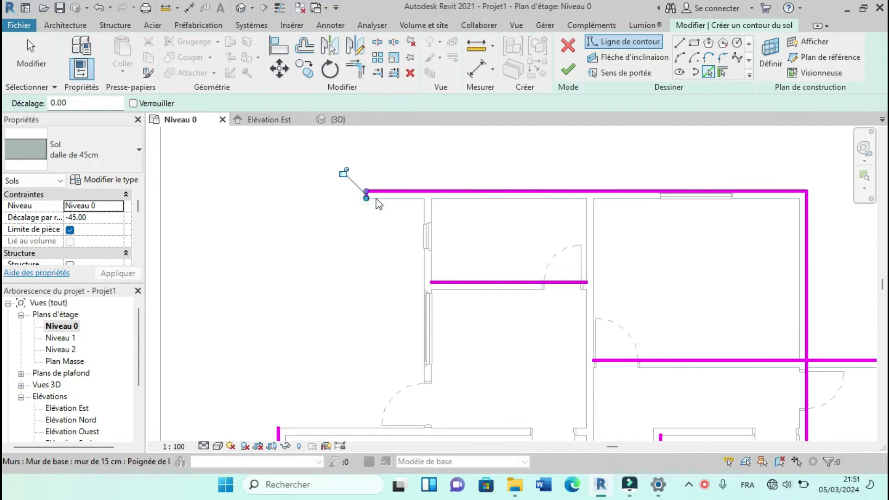
scroll(367, 193, "down", 2)
left_click(354, 324)
Step: Trim the rear wall's end line into corners with the large left room's upper line and the small rear room's partition line
key("t")
key("r")
left_click(347, 323)
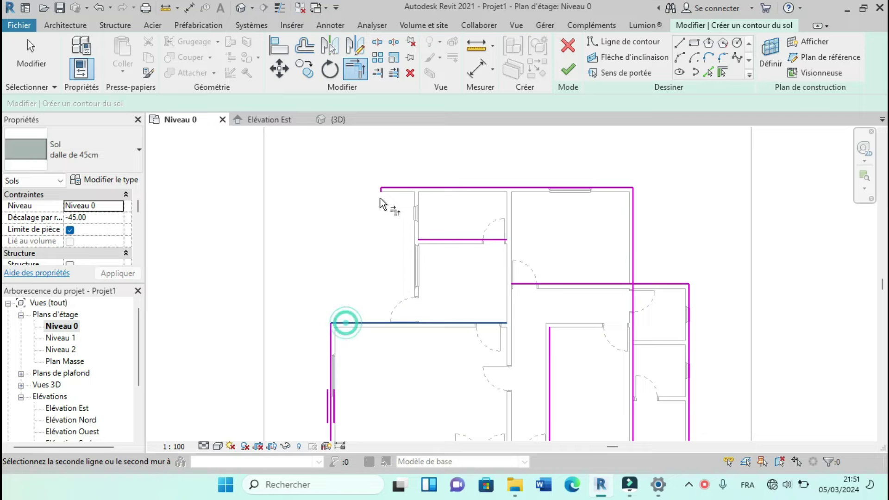
left_click(381, 191)
left_click(380, 285)
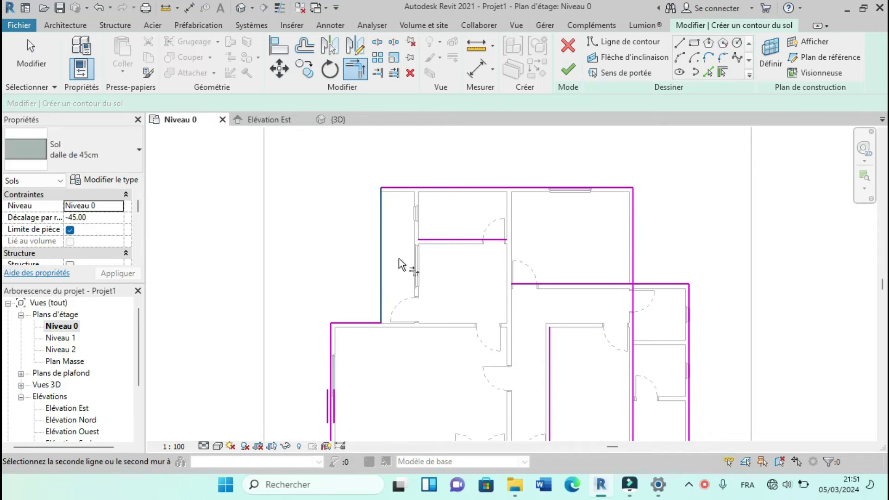
left_click(425, 242)
scroll(416, 218, "up", 2)
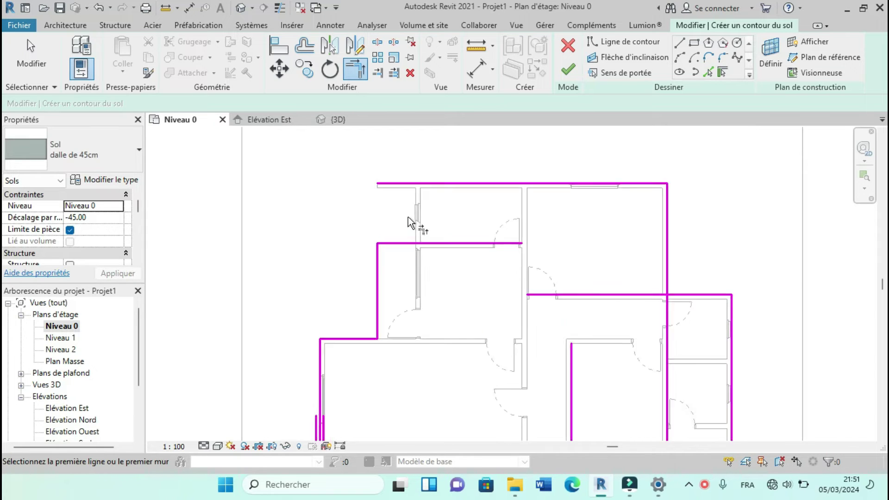
Step: Pick the small rear room's outer side wall as a contour line and trim it to the partition line and the rear wall line
left_click(708, 72)
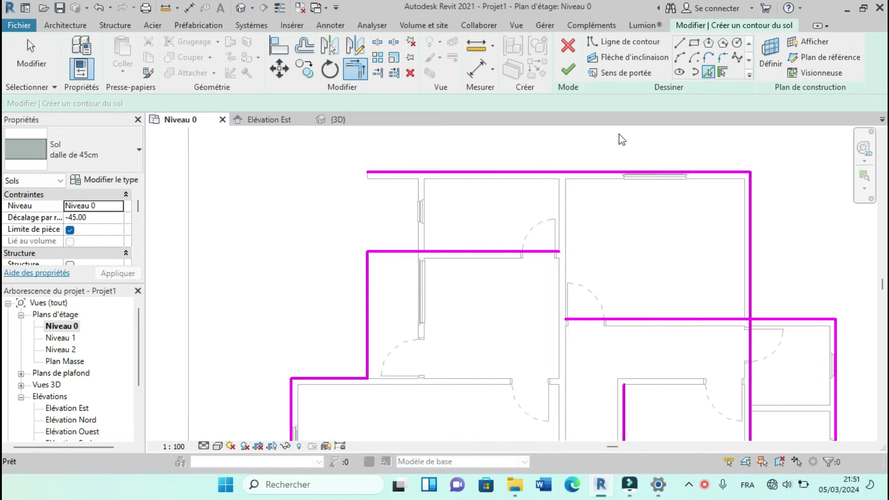
scroll(454, 196, "up", 1)
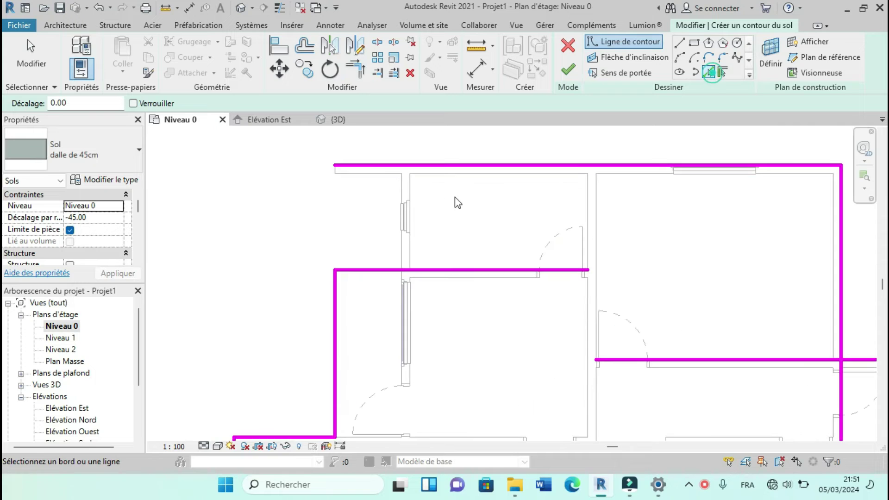
left_click(399, 193)
scroll(375, 244, "down", 2)
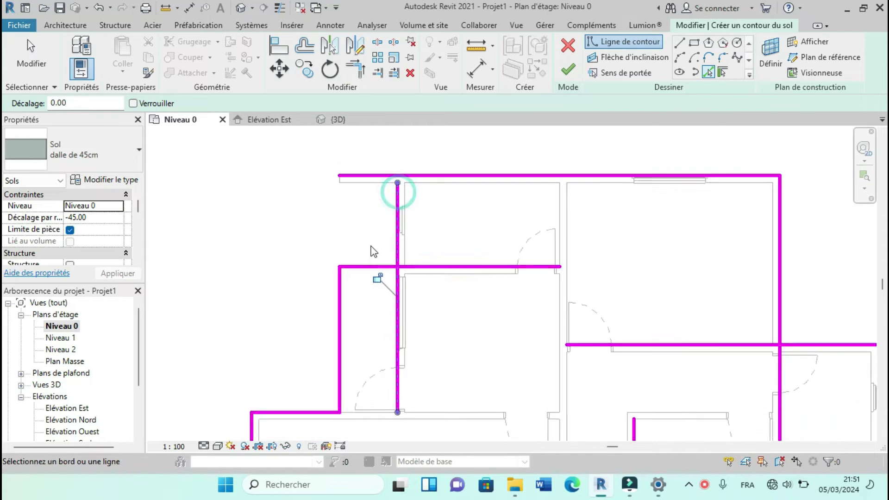
left_click(360, 79)
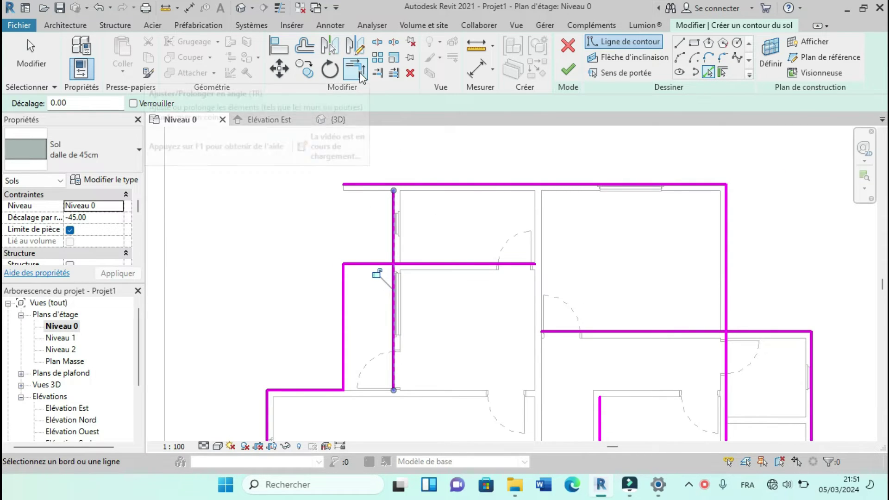
left_click(396, 230)
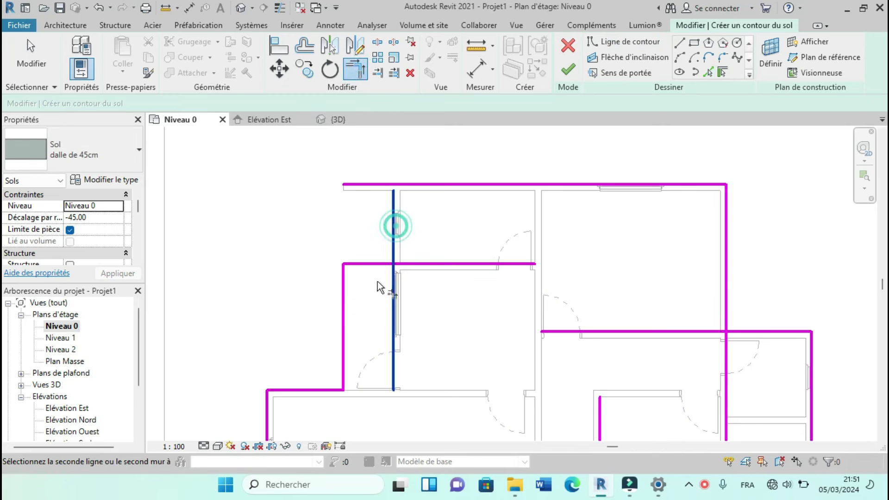
left_click(376, 265)
left_click(394, 231)
left_click(422, 184)
Step: Trim the contour into clean corners between the upper-right room's side line and the right wing's upper line
scroll(444, 169, "down", 2)
left_click(562, 175)
left_click(600, 229)
left_click(585, 239)
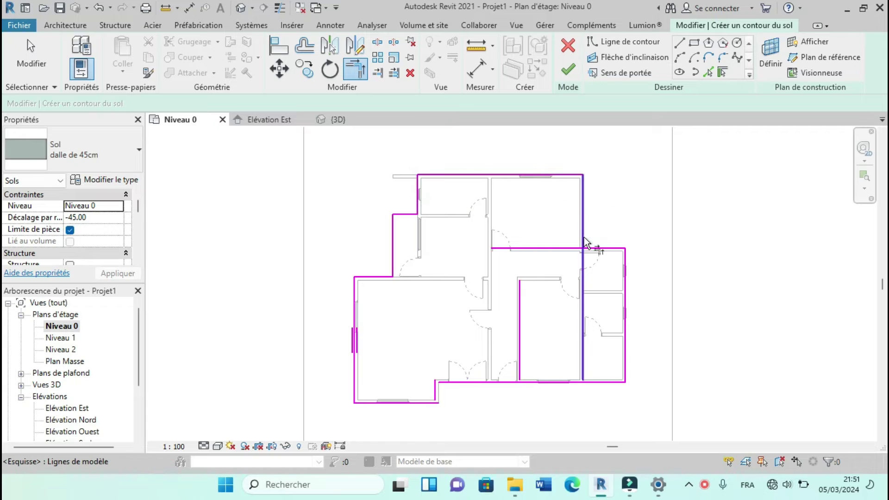
left_click(605, 249)
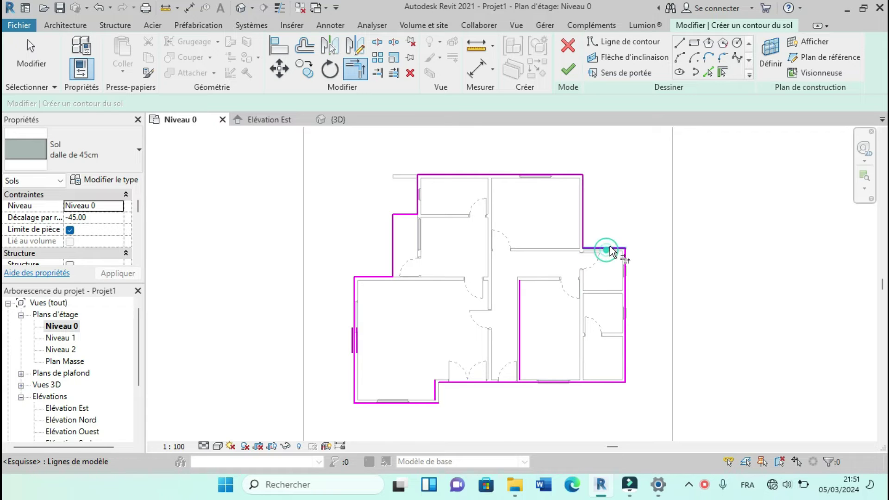
left_click(626, 371)
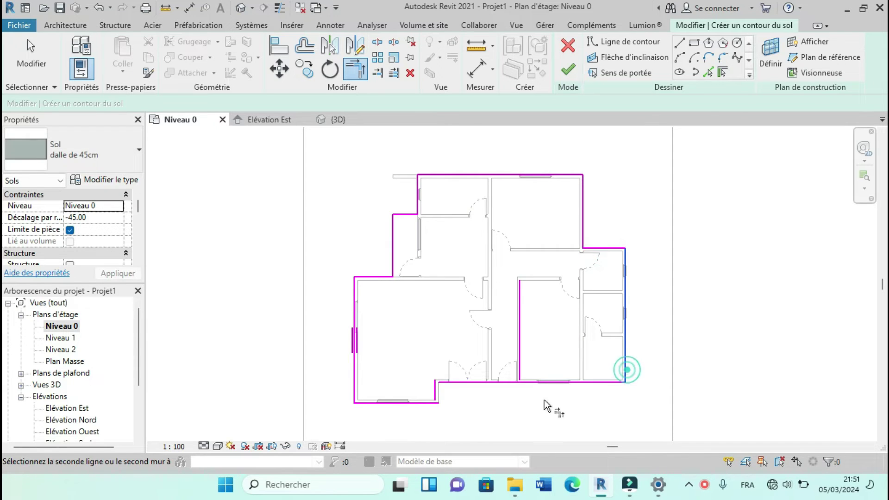
Step: Set the line offset to 200 and pick the front entrance wall line to add a parallel contour line outside it
scroll(563, 417, "up", 2)
left_click(511, 335)
scroll(413, 414, "up", 2)
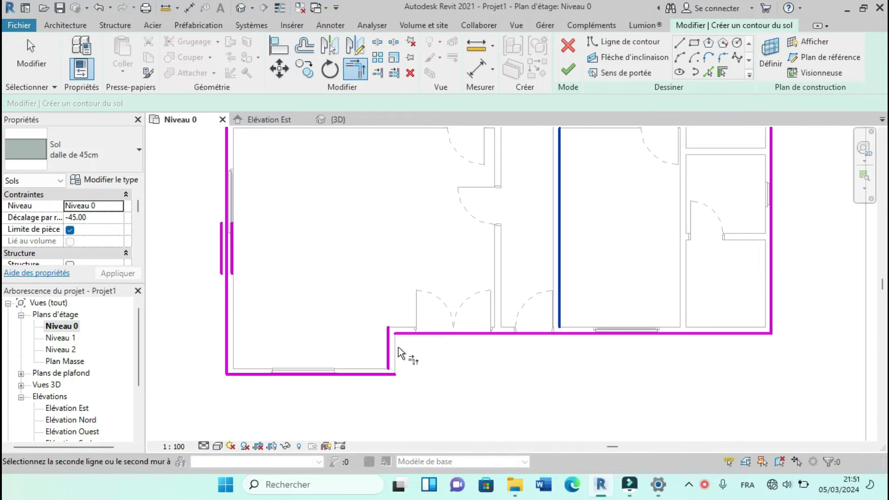
scroll(407, 411, "down", 1)
scroll(411, 391, "up", 3)
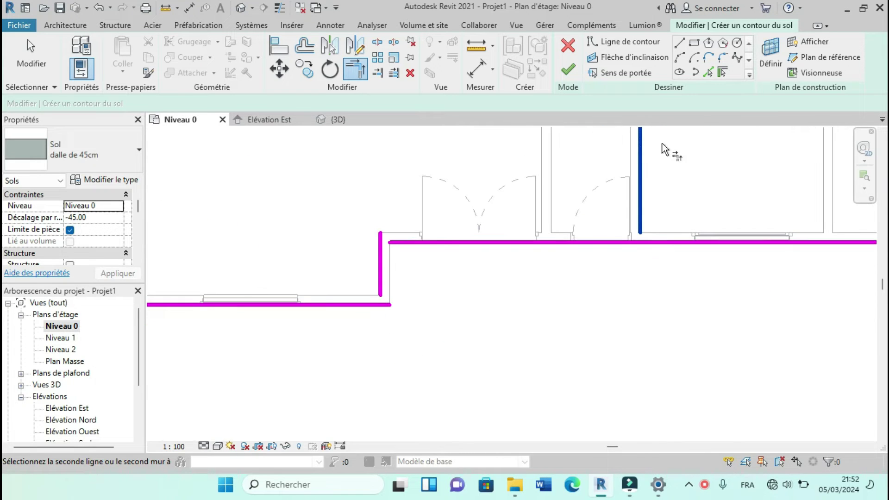
left_click(709, 72)
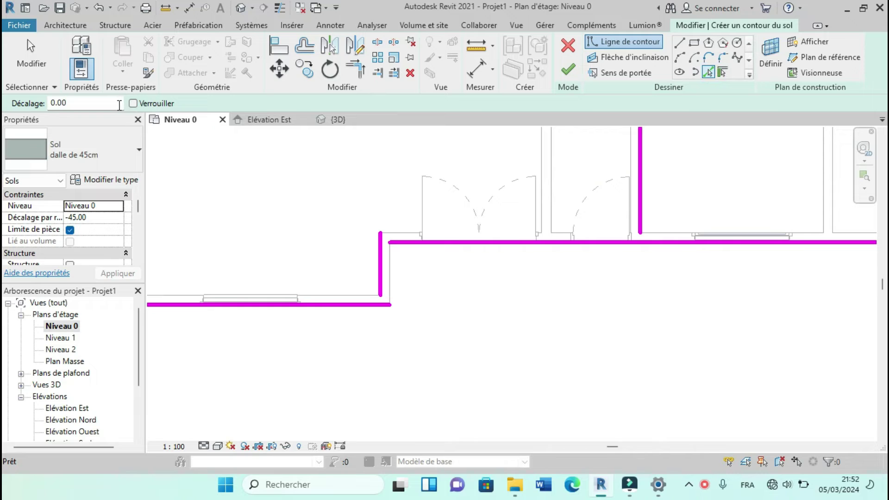
key("Return")
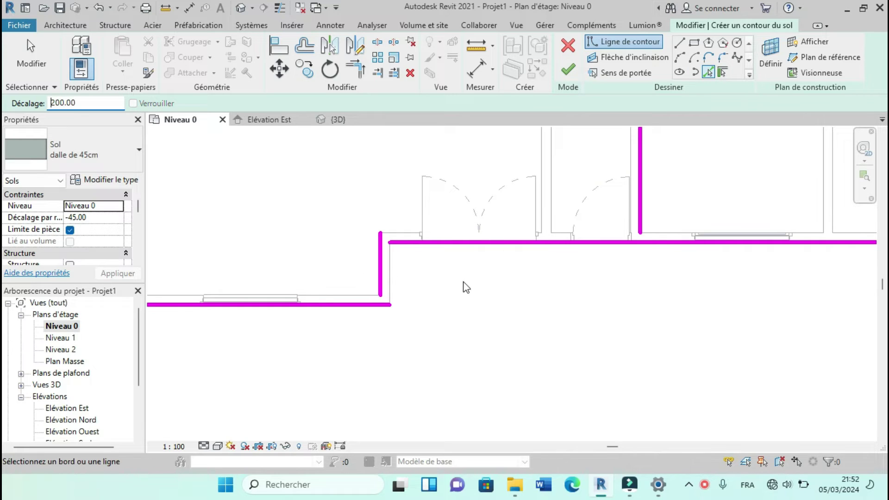
left_click(408, 245)
scroll(351, 278, "down", 1)
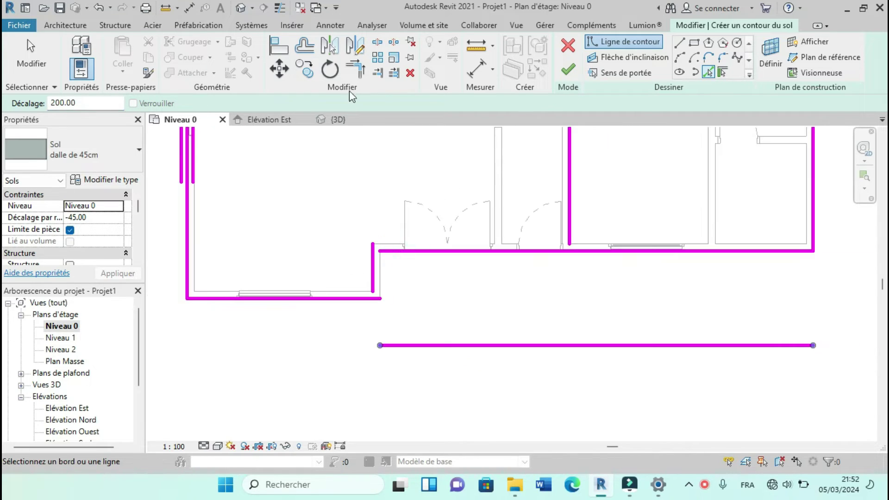
Step: Trim the offset porch line into corners with the left room's short return line and the corridor wall line
left_click(356, 69)
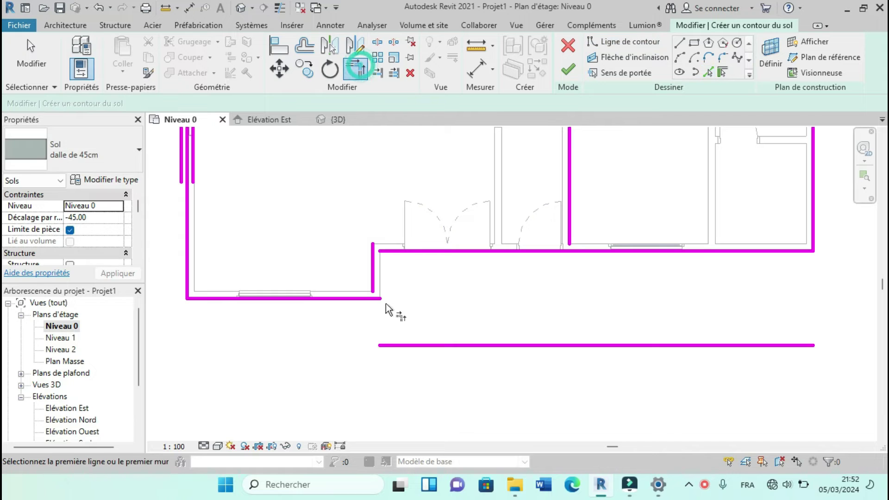
left_click(374, 283)
left_click(393, 345)
left_click(392, 346)
left_click(569, 216)
Step: Trim the porch's two side lines to the left room's lower line and the right rooms' front wall line, closing the contour
left_click(373, 318)
left_click(340, 299)
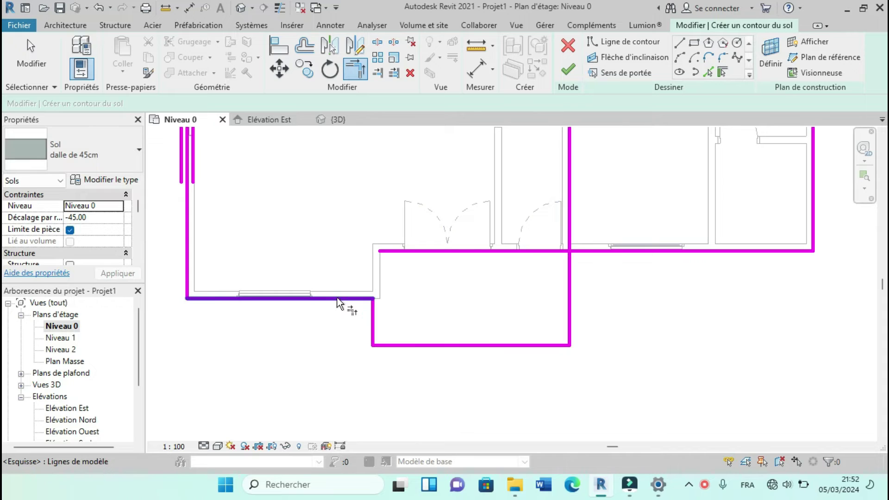
left_click(569, 299)
left_click(605, 253)
scroll(374, 287, "down", 5)
key("Escape")
key("Escape")
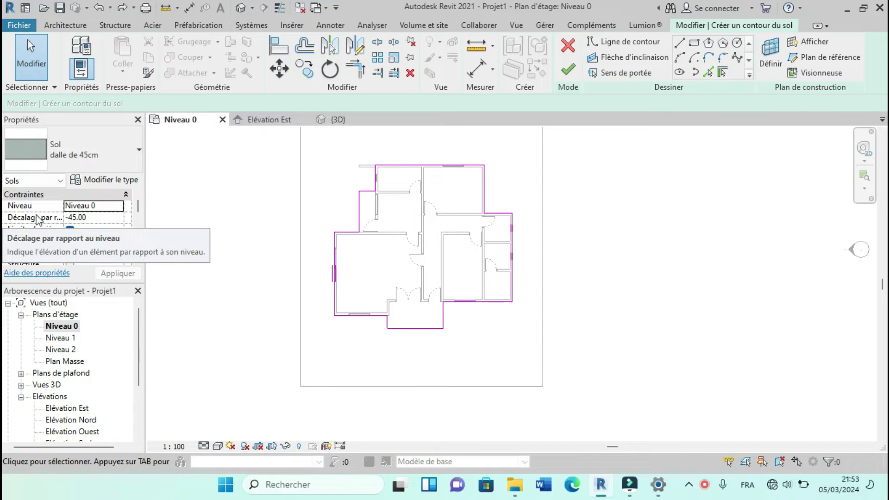
Step: Set the floor's offset from the level to 0, finish the floor contour and deselect the slab
left_click(96, 218)
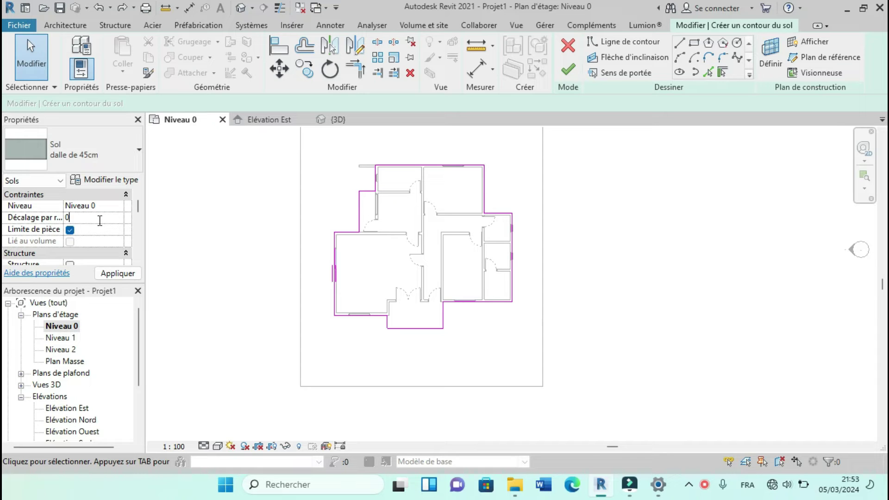
left_click(134, 275)
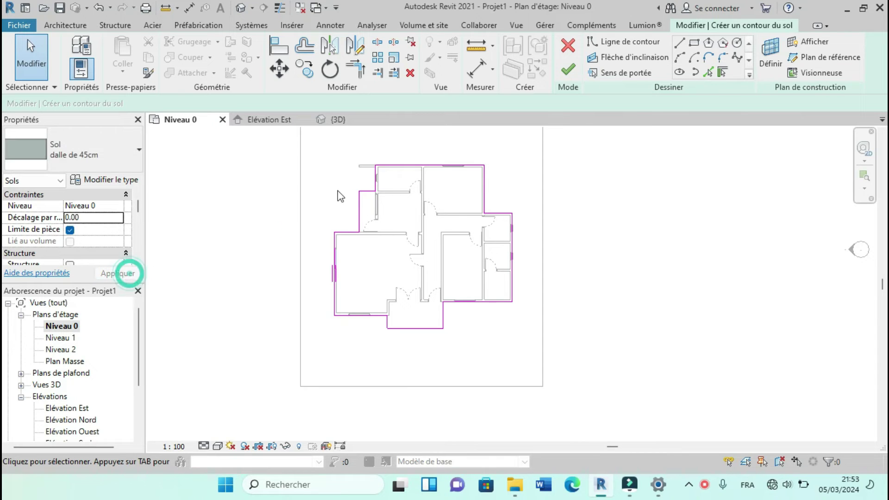
left_click(567, 71)
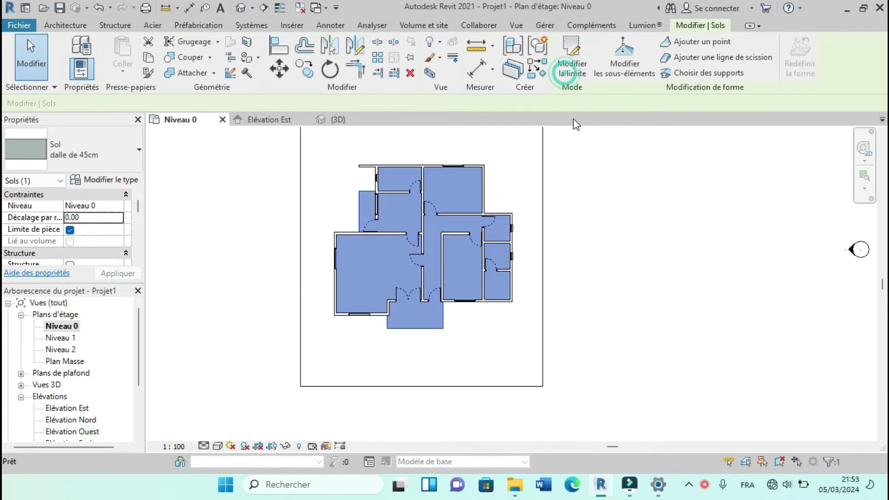
left_click(607, 218)
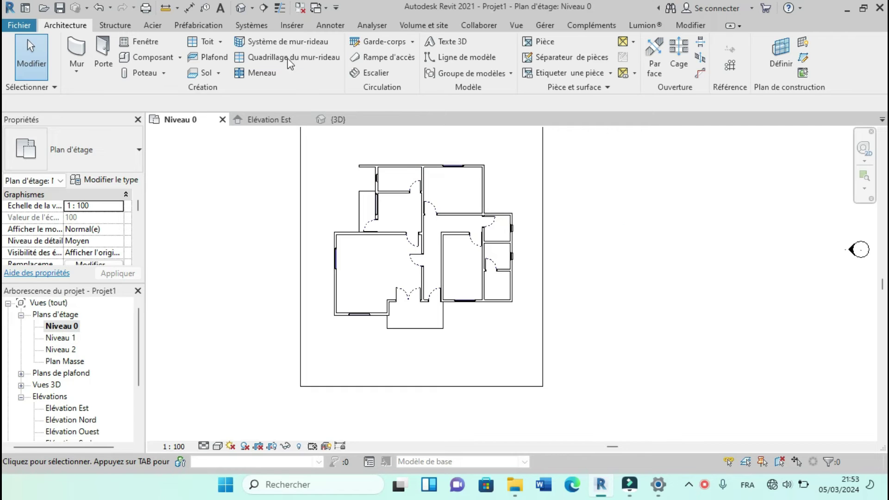
Step: Examine the new floor slab in the 3D view and in the Elévation Est view
left_click(240, 8)
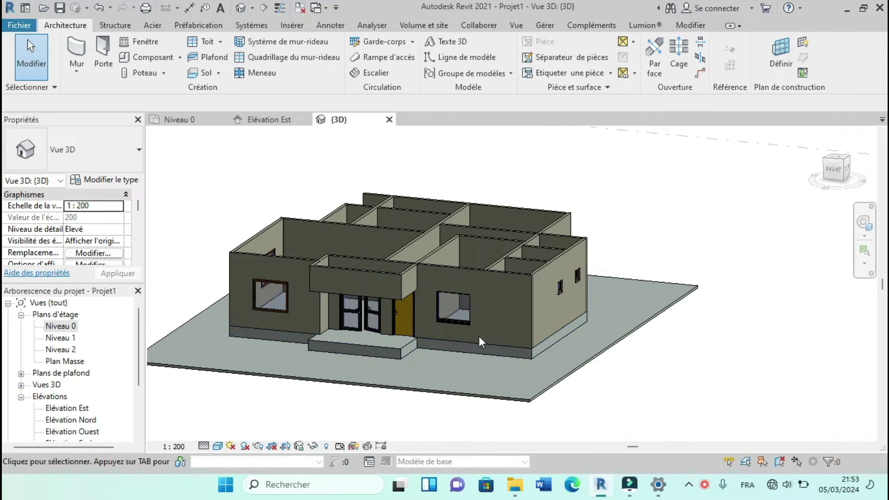
middle_click_drag(480, 334, 519, 222, "shift")
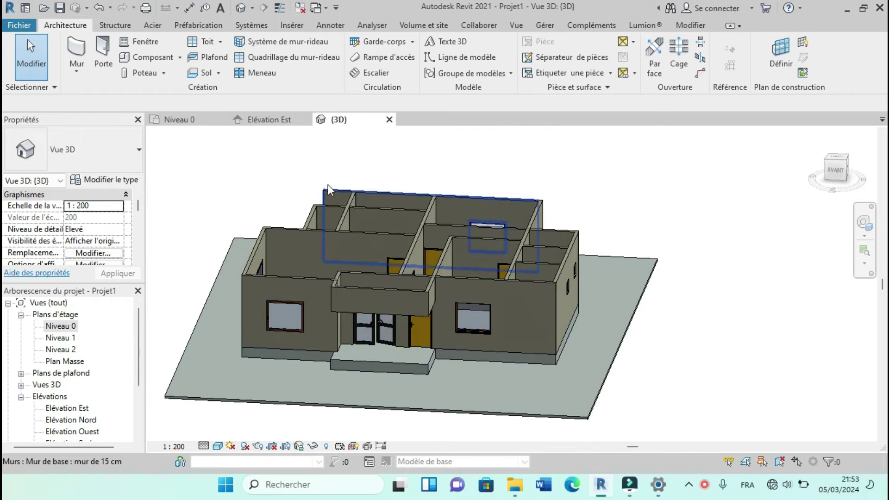
left_click(277, 119)
scroll(248, 373, "up", 5)
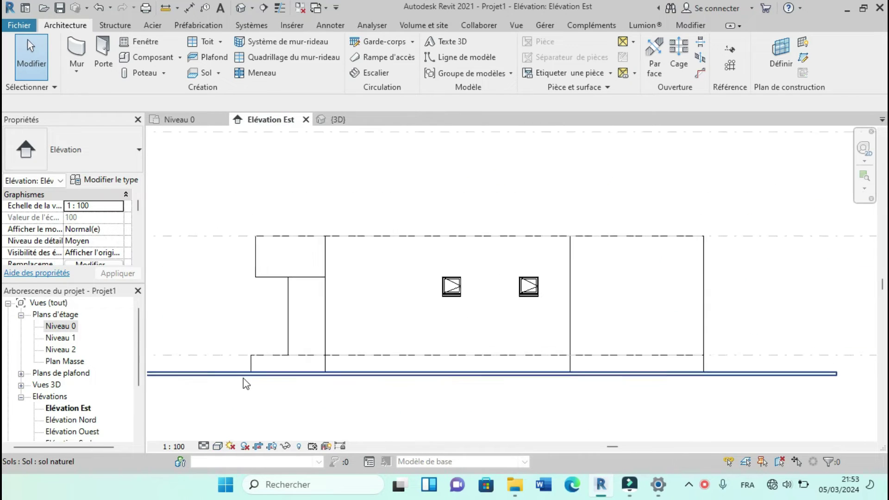
Step: Examine the floor slab's height against the Niveau 0 line and the natural ground in the Elévation Est view
left_click(264, 335)
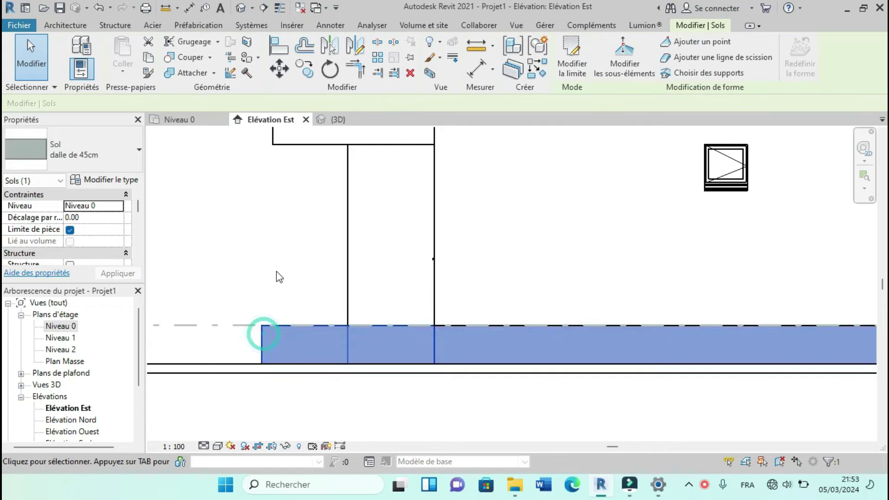
left_click(276, 270)
scroll(260, 359, "down", 3)
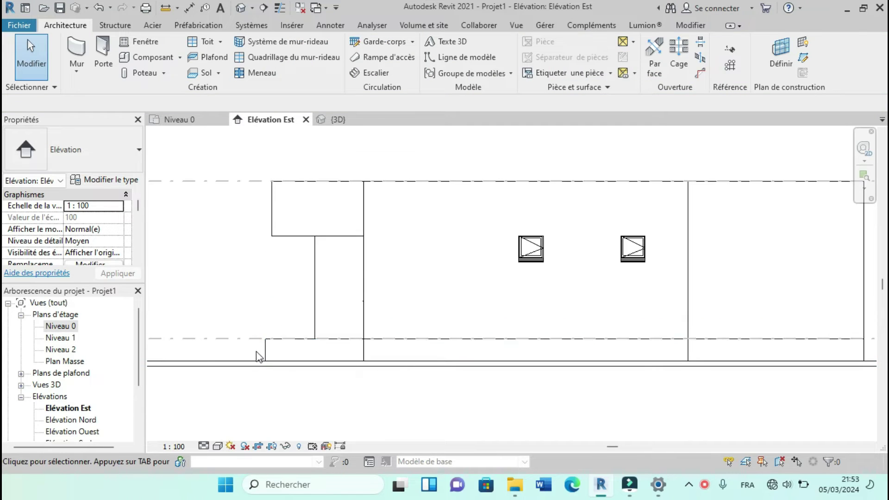
scroll(258, 355, "up", 4)
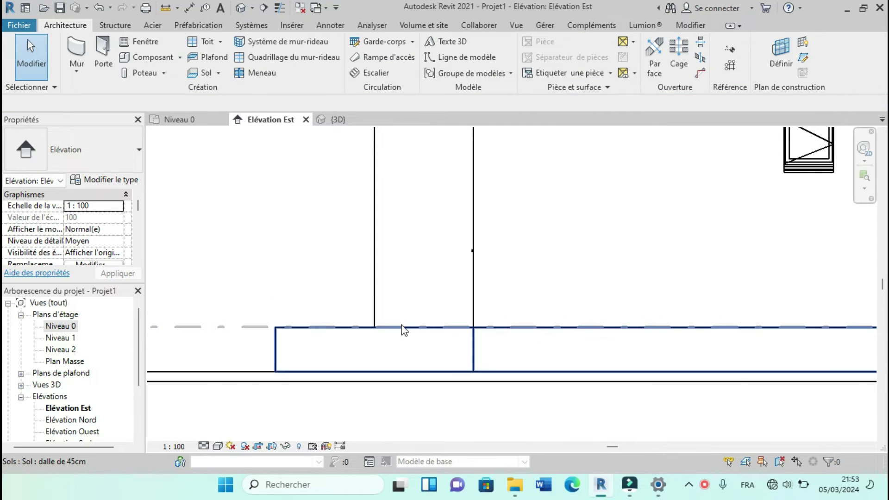
scroll(324, 345, "down", 1)
scroll(322, 347, "down", 2)
scroll(280, 311, "up", 3)
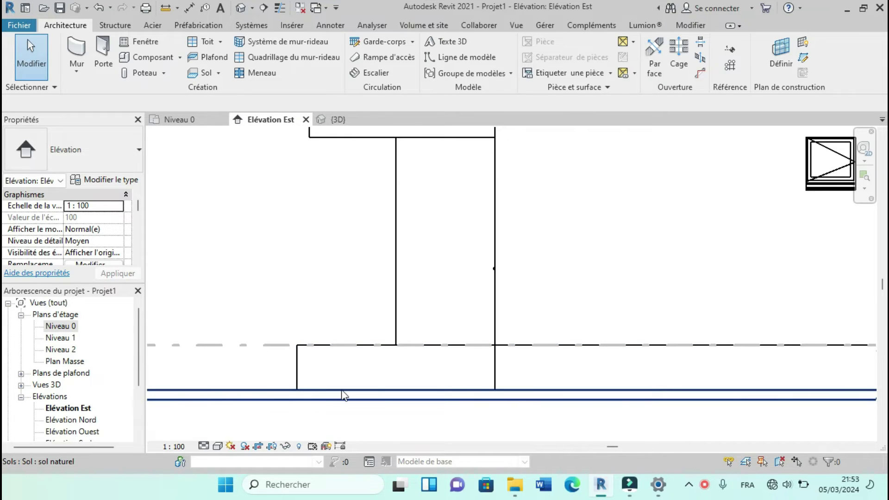
scroll(343, 395, "down", 5)
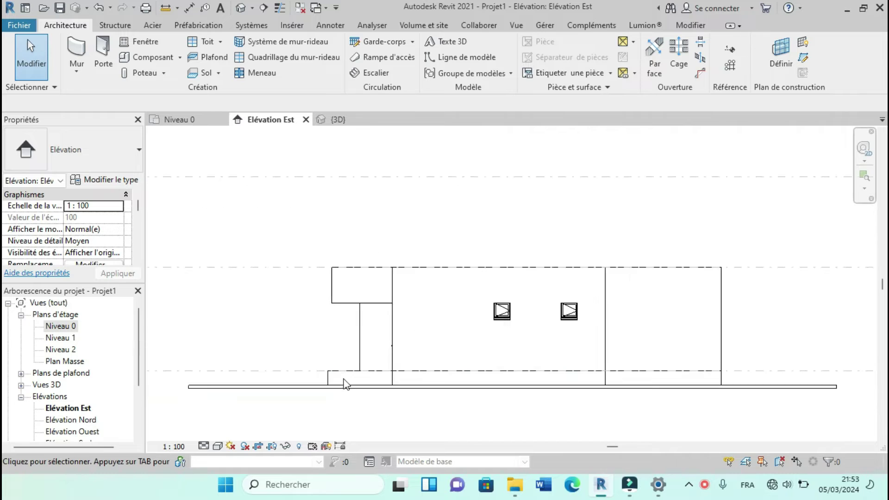
Step: Examine the porch, its entrance doors and the side court in the Niveau 0 floor plan
left_click(184, 122)
scroll(478, 221, "up", 3)
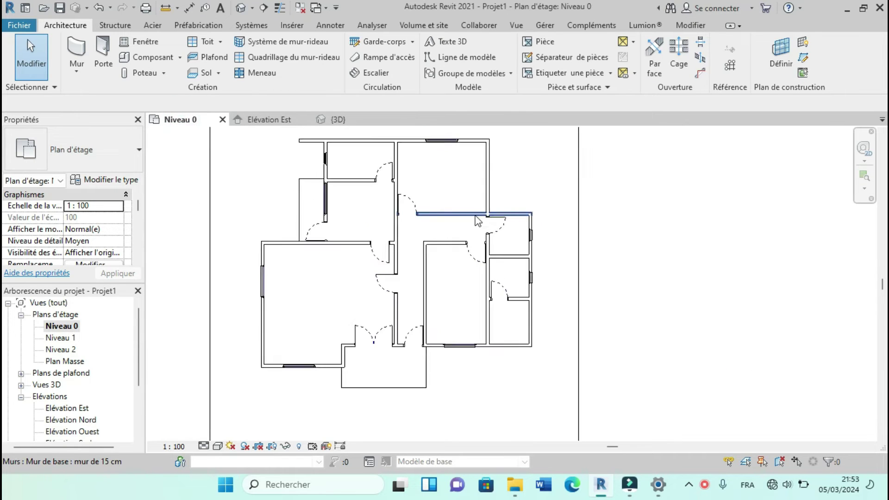
scroll(479, 220, "up", 1)
scroll(432, 398, "up", 2)
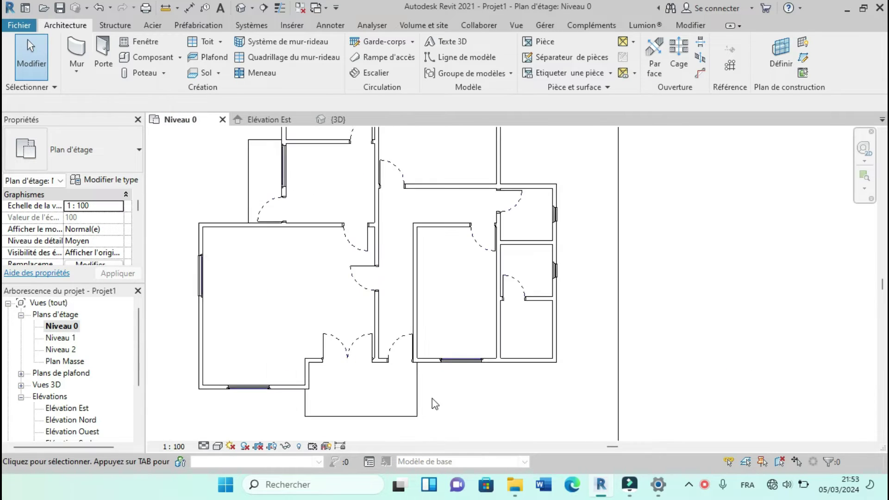
scroll(415, 365, "down", 2)
scroll(419, 390, "up", 1)
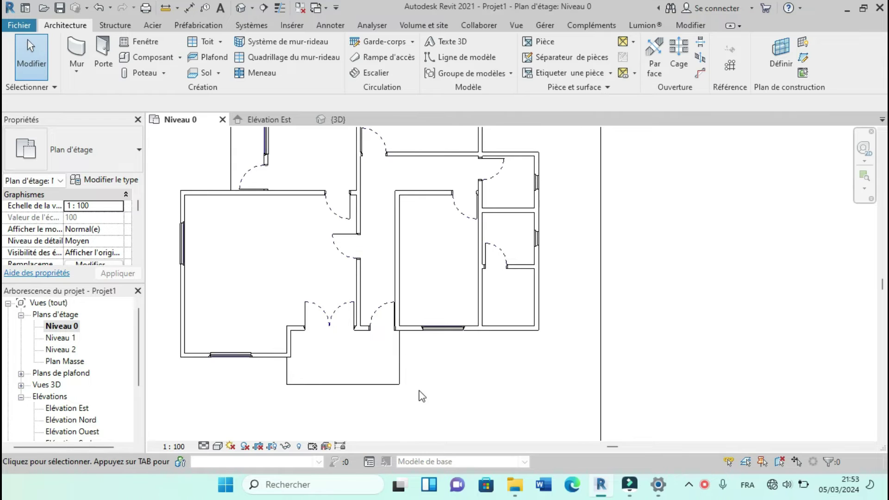
scroll(419, 390, "down", 3)
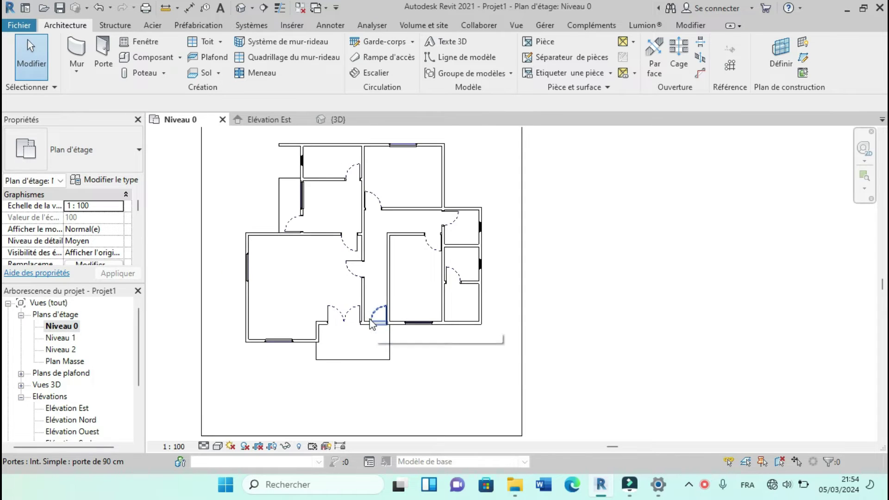
scroll(293, 140, "up", 1)
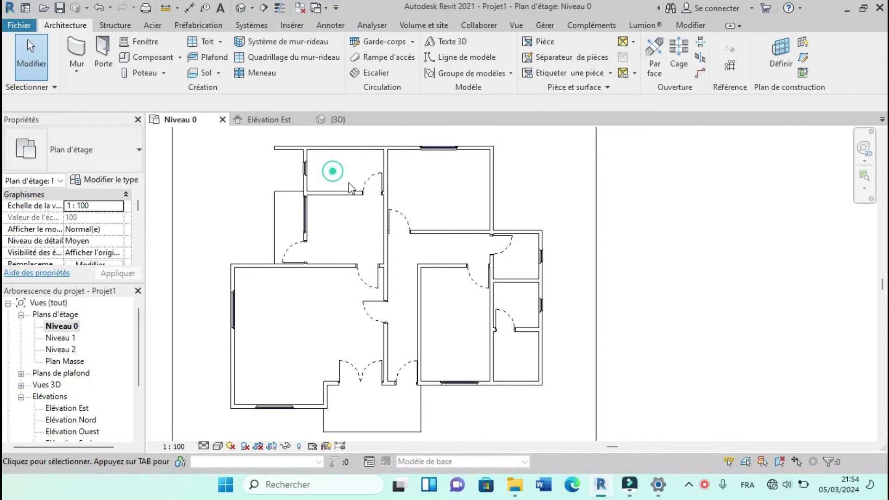
scroll(349, 185, "down", 1)
scroll(270, 167, "up", 1)
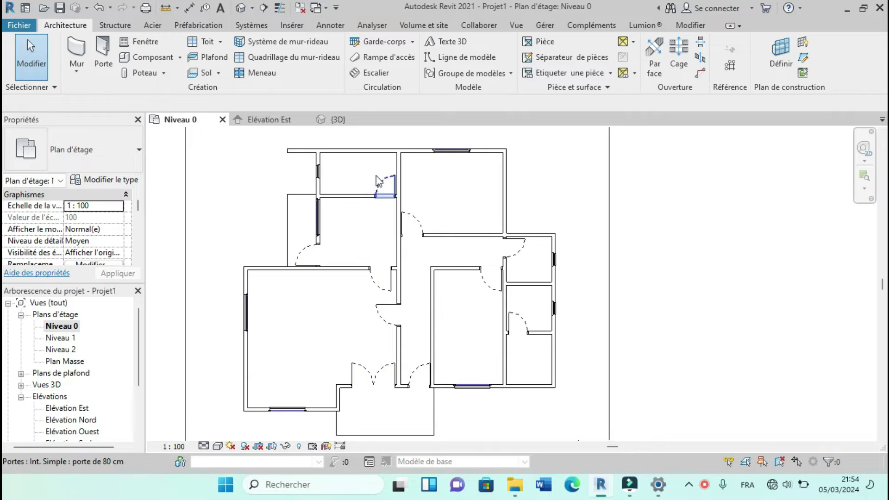
scroll(376, 176, "down", 1)
scroll(431, 401, "up", 2)
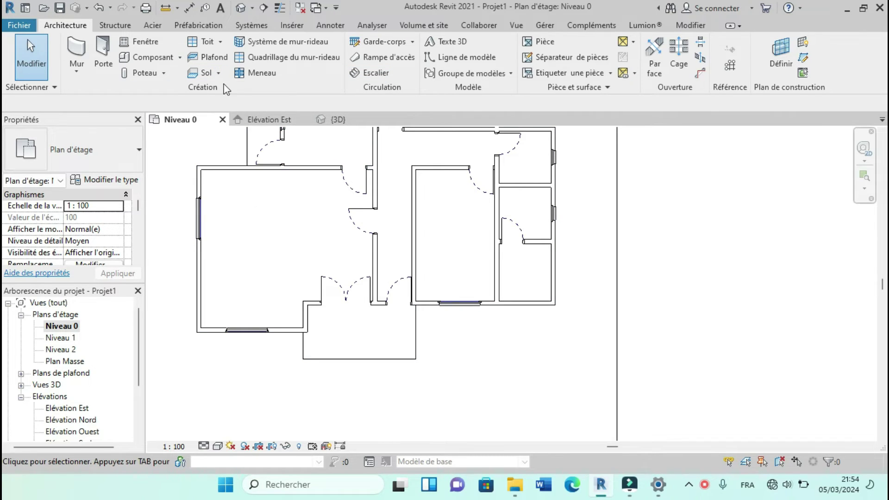
Step: Start a new floor on Niveau 0 and duplicate the dalle de 45cm type under the name dalle de 15cm
left_click(218, 74)
left_click(207, 99)
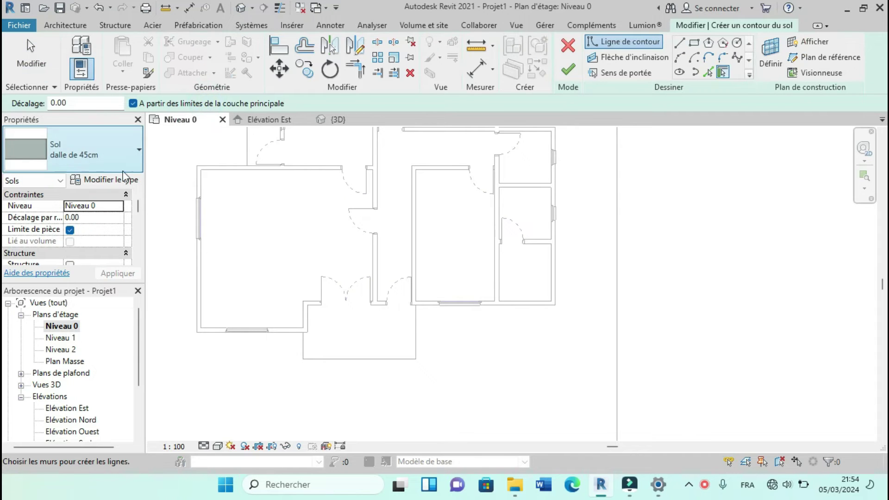
left_click(124, 181)
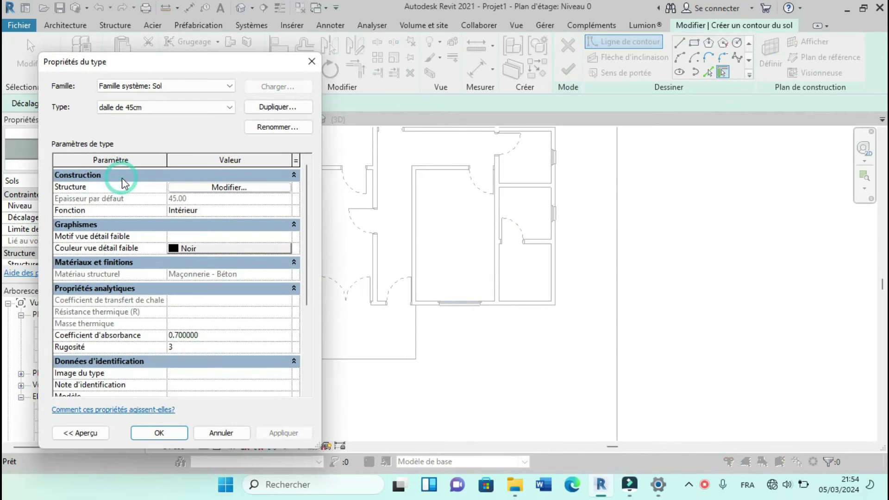
left_click(283, 107)
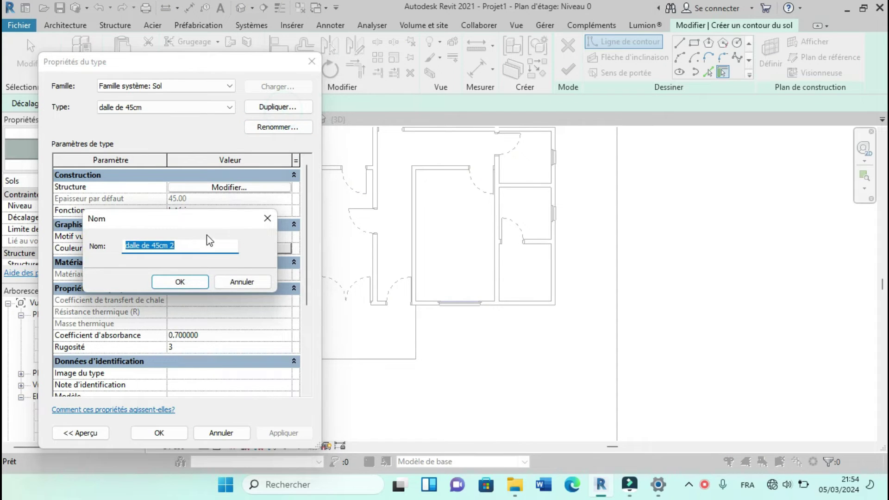
left_click_drag(166, 243, 153, 244)
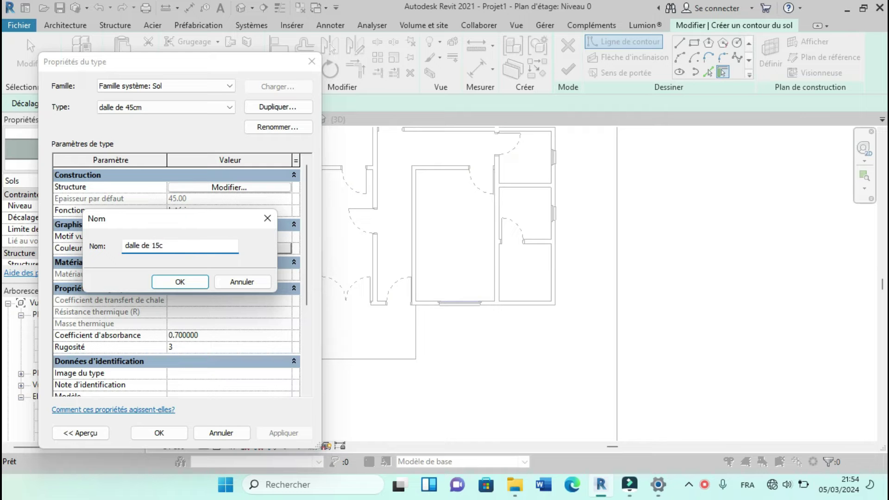
left_click(201, 289)
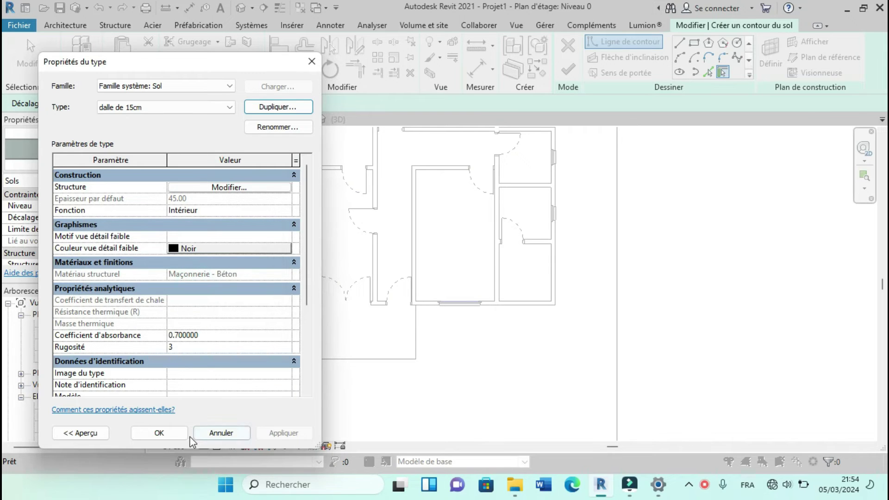
left_click(173, 437)
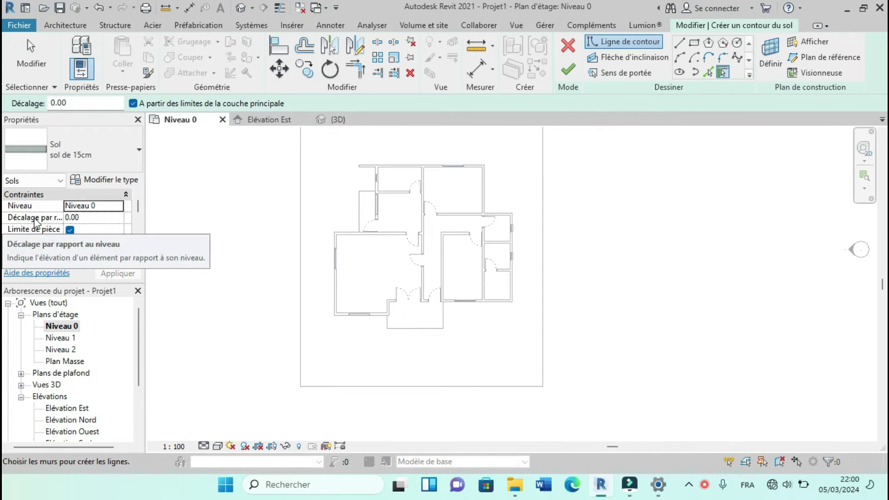
Step: Set the new floor's offset from the level to -30
left_click(98, 218)
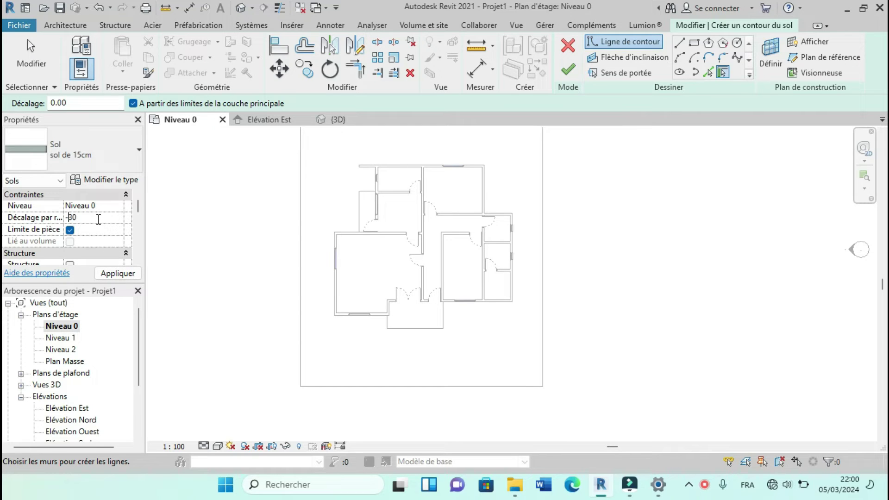
left_click(116, 274)
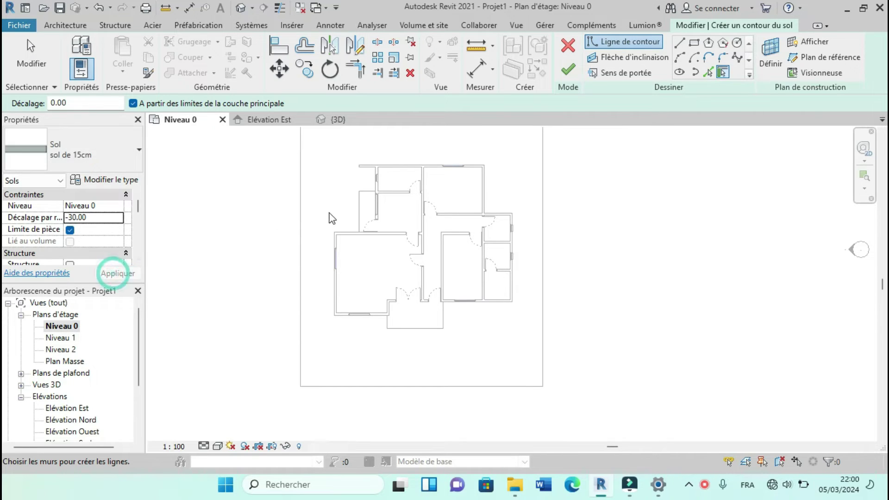
Step: Pick the porch's front and right edges, the right rooms' front wall line and the corridor's left wall line as contour lines
left_click(709, 70)
left_click(98, 105)
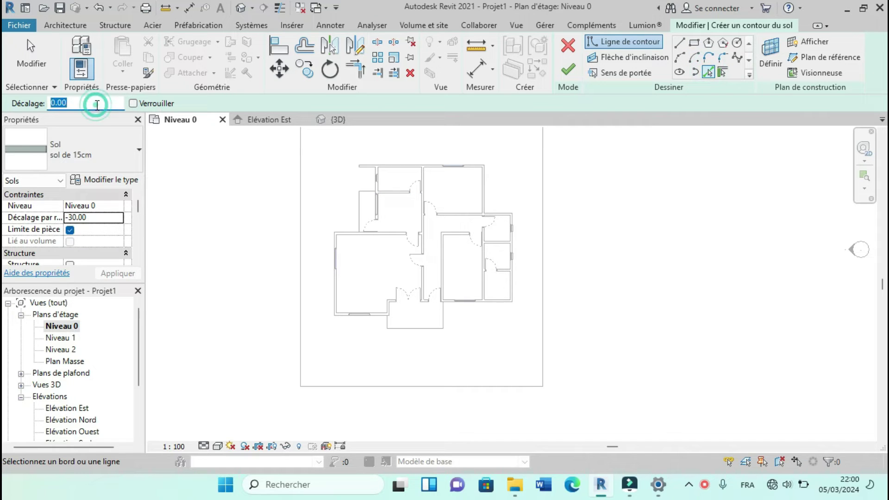
scroll(418, 323, "up", 2)
left_click(419, 327)
left_click(449, 309)
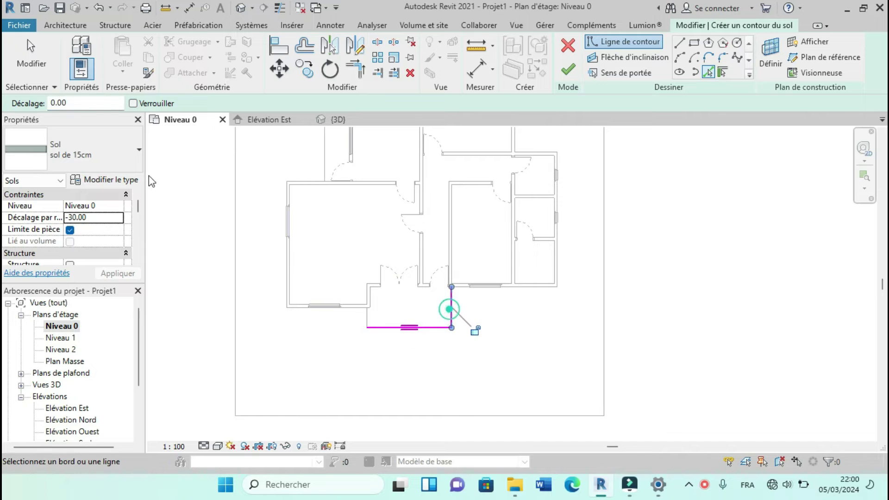
scroll(456, 295, "up", 2)
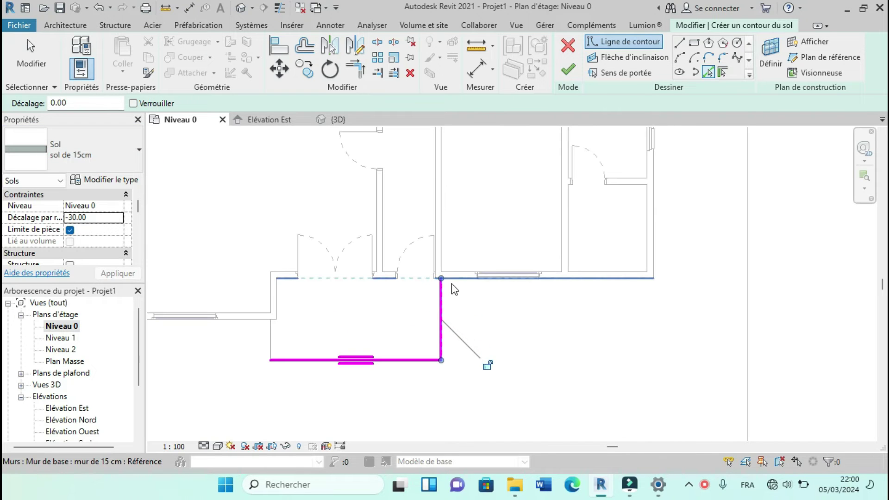
left_click(453, 282)
left_click(382, 233)
Step: Set the contour offset to 60 and add lines outside the porch's right and front edges
left_click(94, 104)
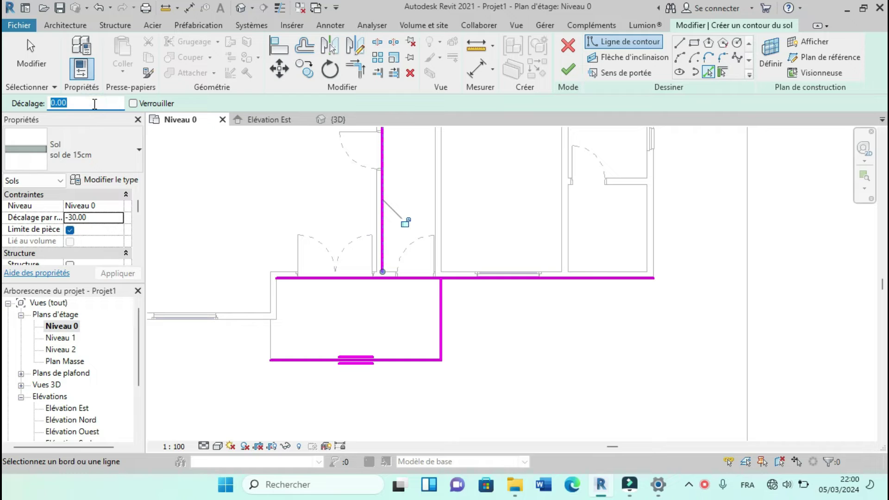
scroll(365, 265, "down", 2)
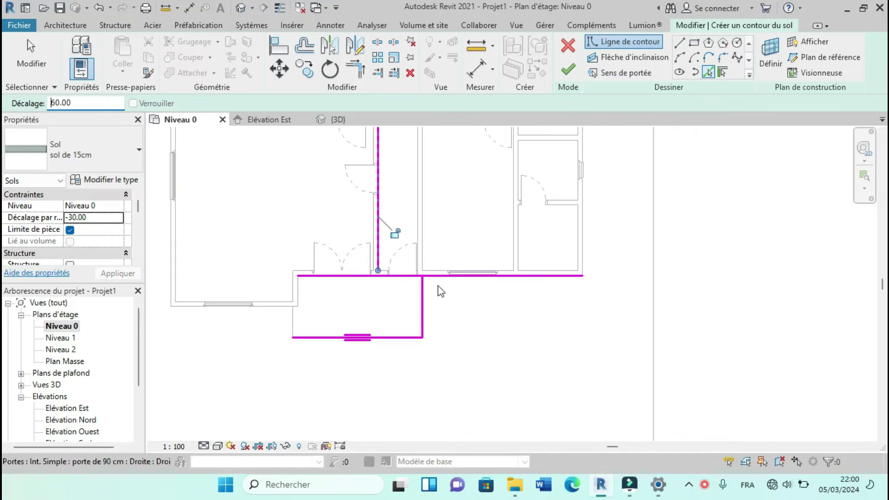
scroll(442, 323, "up", 1)
left_click(419, 313)
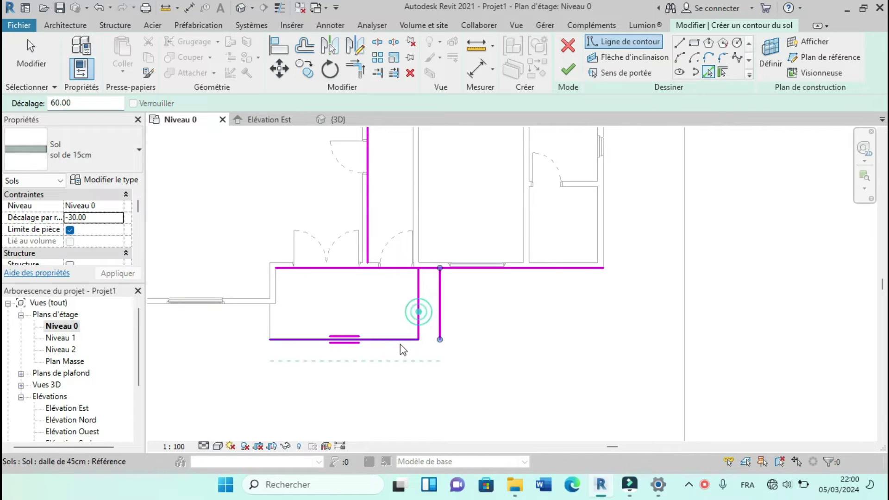
left_click(391, 344)
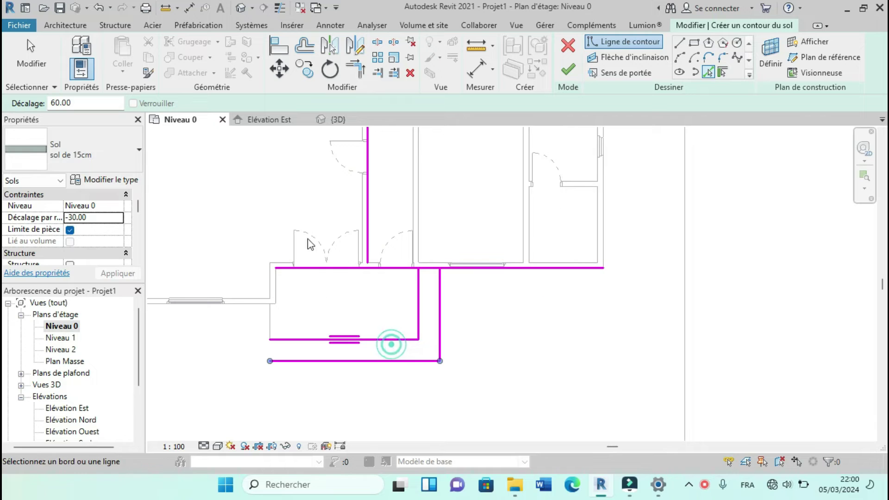
Step: Trim the contour lines into a closed L-shaped step wrapping the porch's front-right corner, from the corridor wall line to the front wall
left_click(357, 69)
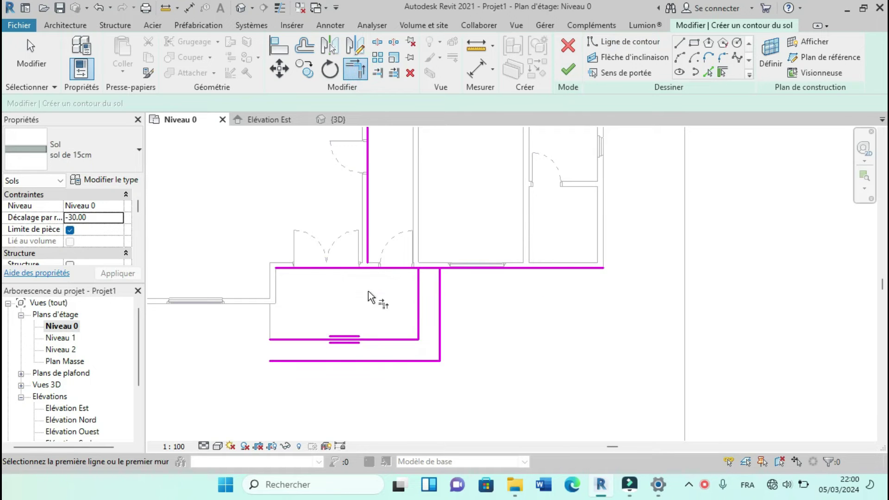
left_click(368, 247)
left_click(382, 361)
left_click(367, 353)
left_click(391, 341)
left_click(397, 340)
left_click(420, 289)
left_click(429, 268)
left_click(431, 268)
left_click(440, 305)
left_click(440, 311)
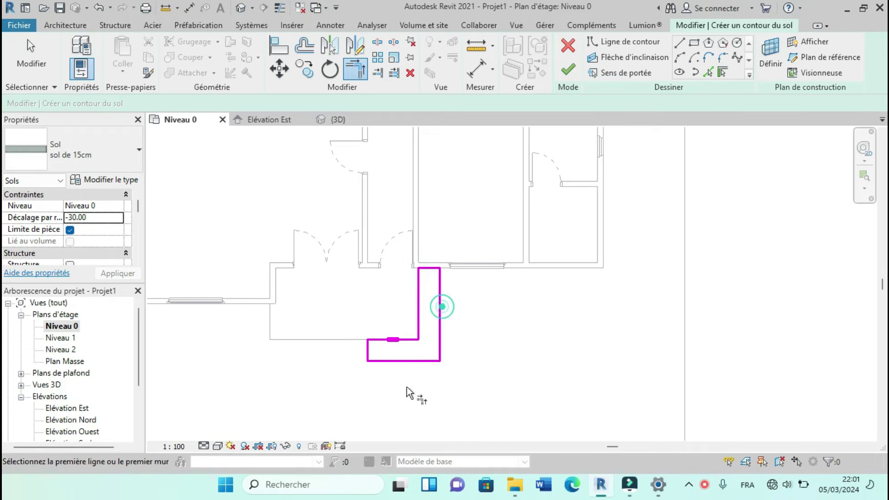
Step: Finish the step's floor contour and deselect the new floor
scroll(419, 343, "down", 1)
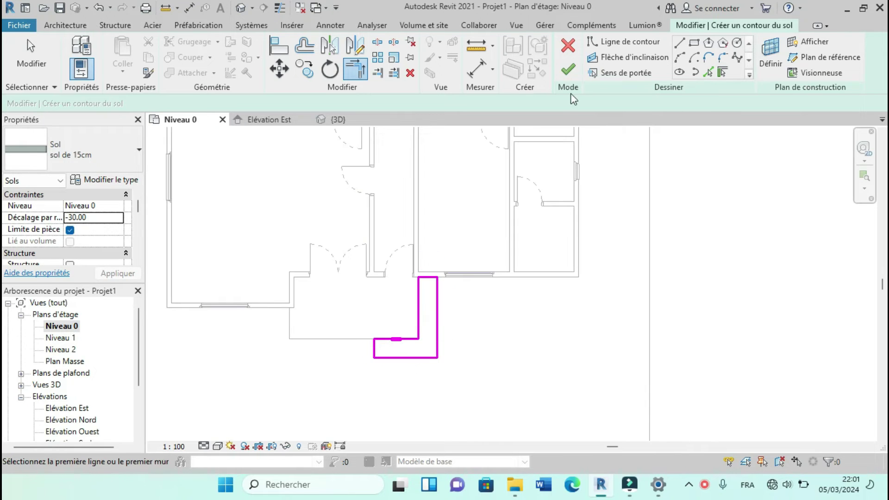
left_click(569, 72)
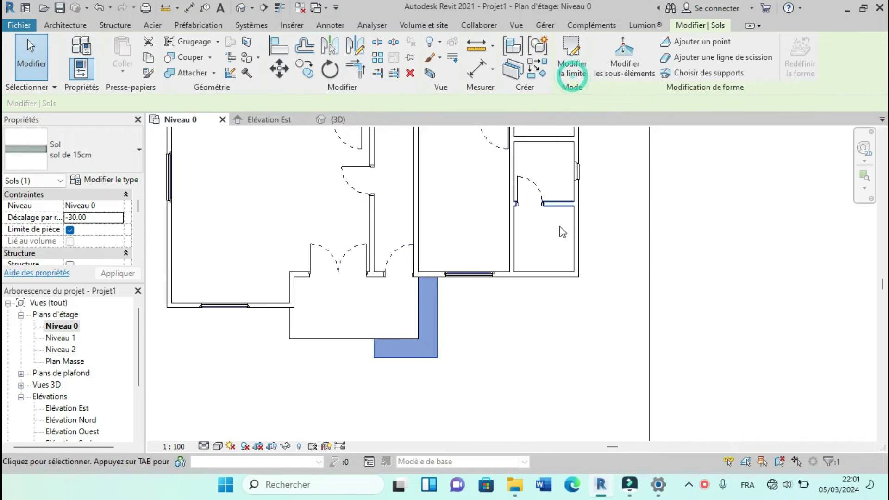
left_click(546, 328)
Step: Examine the new porch step in the 3D view and its height in the Elévation Est view
left_click(344, 120)
middle_click_drag(418, 236, 429, 276, "shift")
left_click(269, 120)
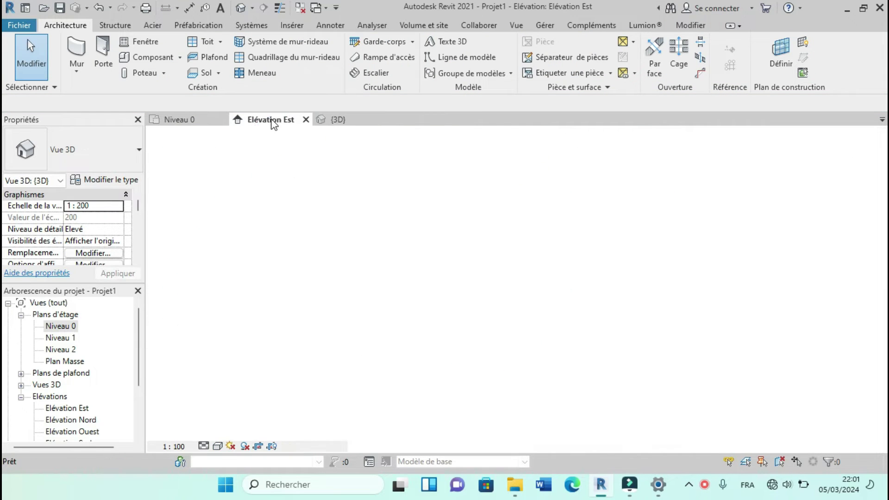
scroll(323, 368, "up", 2)
scroll(351, 367, "down", 3)
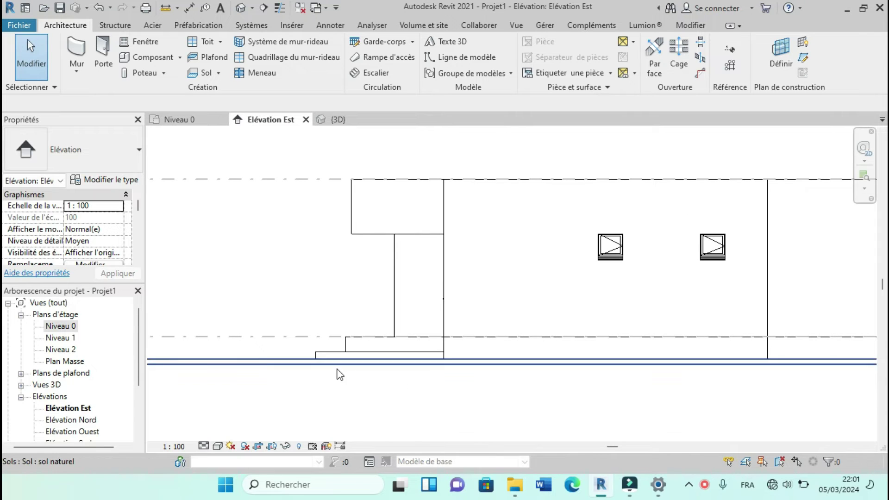
scroll(337, 366, "up", 5)
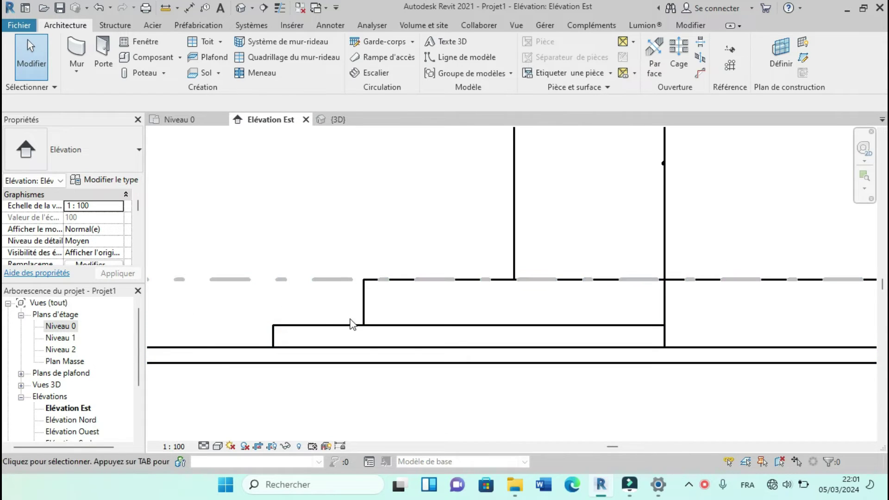
scroll(348, 343, "down", 5)
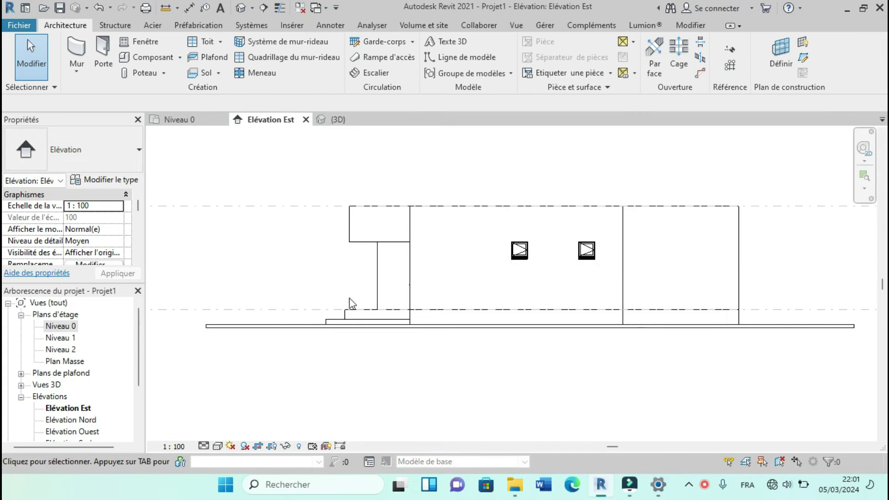
Step: In the Niveau 0 plan, start an architectural floor of type sol de 15cm with its level offset set to -15
scroll(351, 303, "up", 2)
scroll(332, 322, "down", 4)
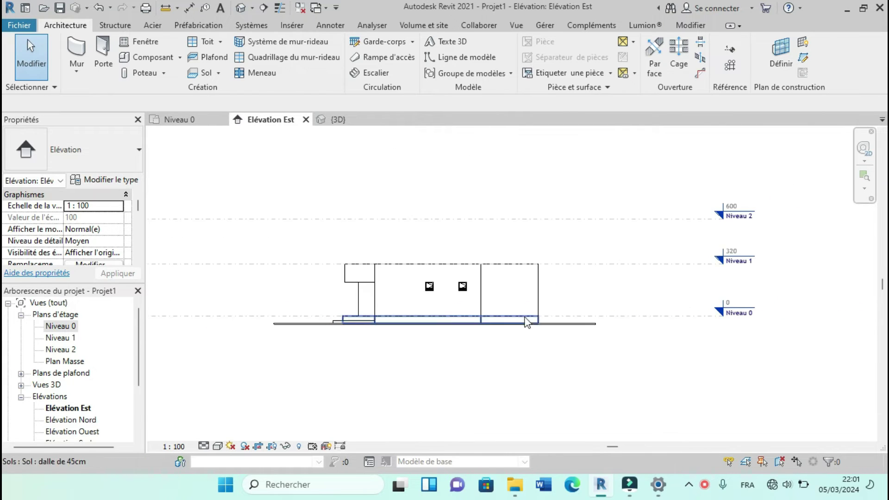
scroll(319, 289, "up", 2)
left_click(203, 119)
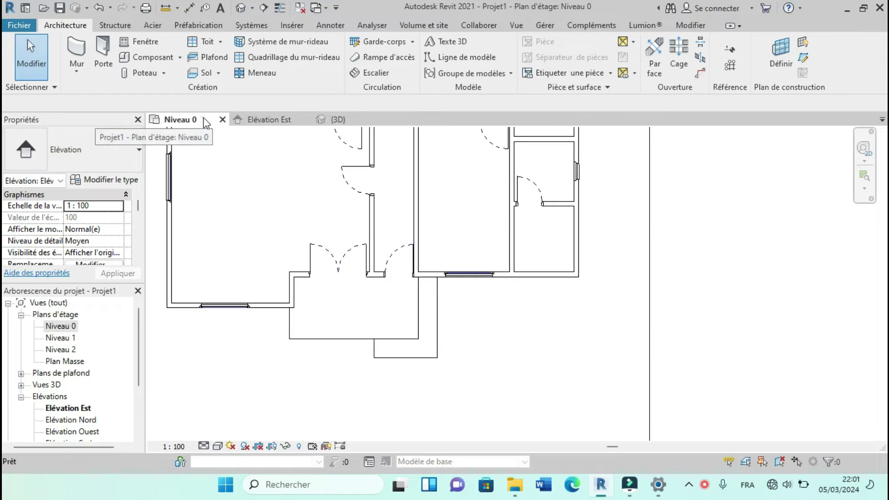
scroll(361, 224, "up", 2)
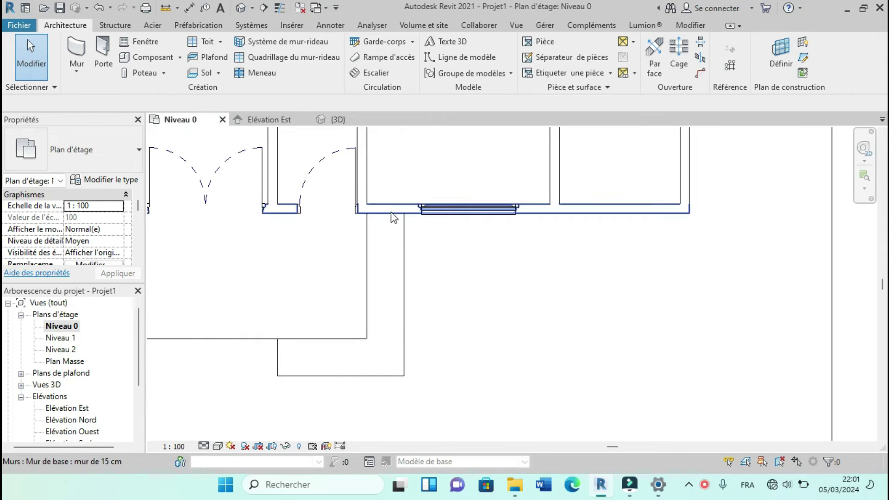
scroll(340, 343, "down", 1)
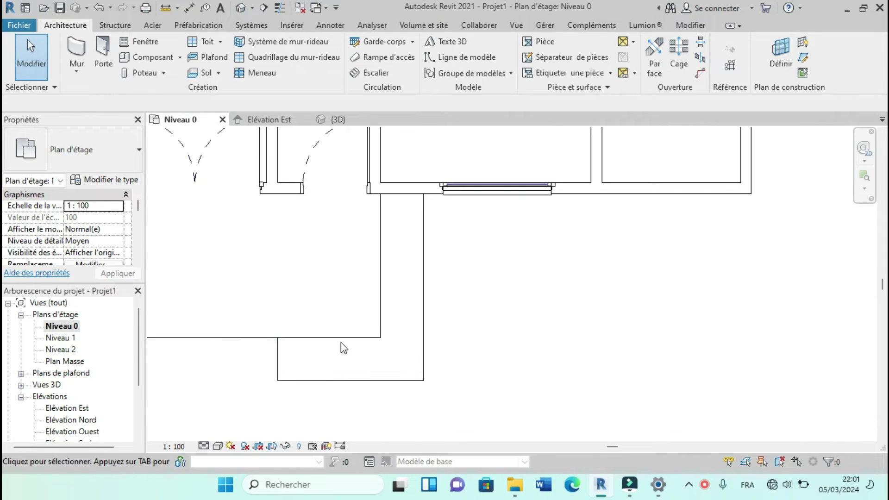
left_click(218, 72)
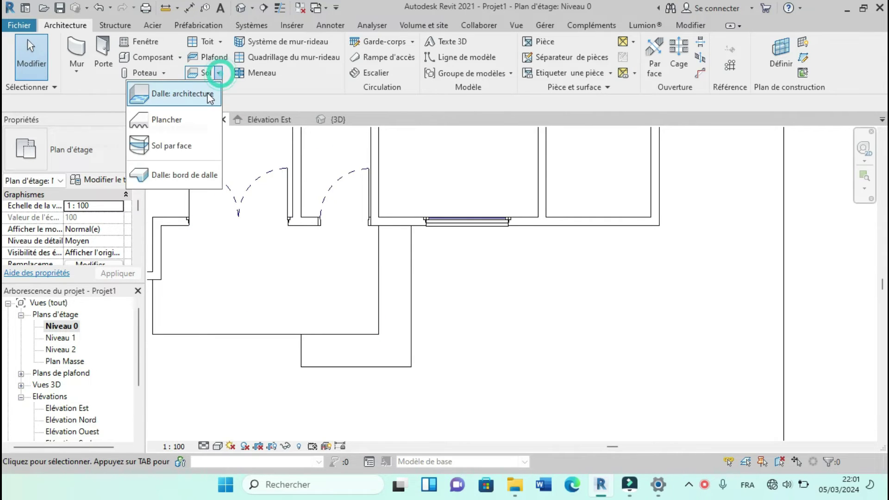
left_click(207, 93)
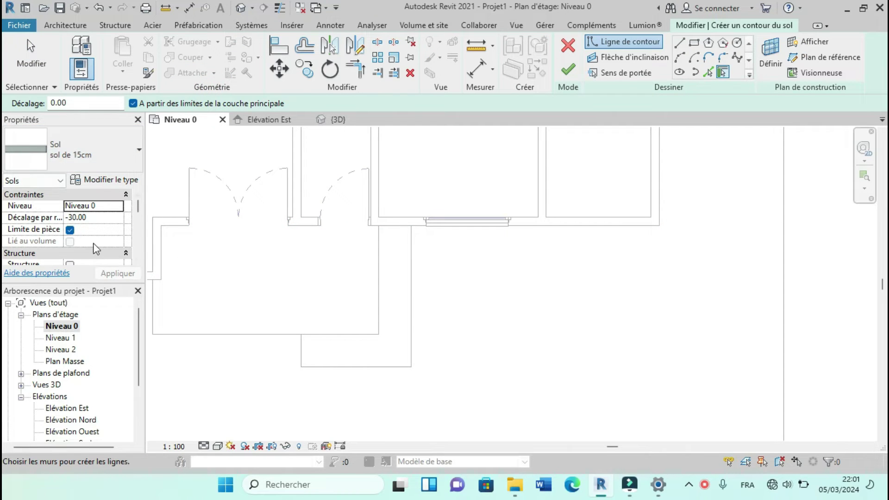
left_click(94, 217)
type("-15")
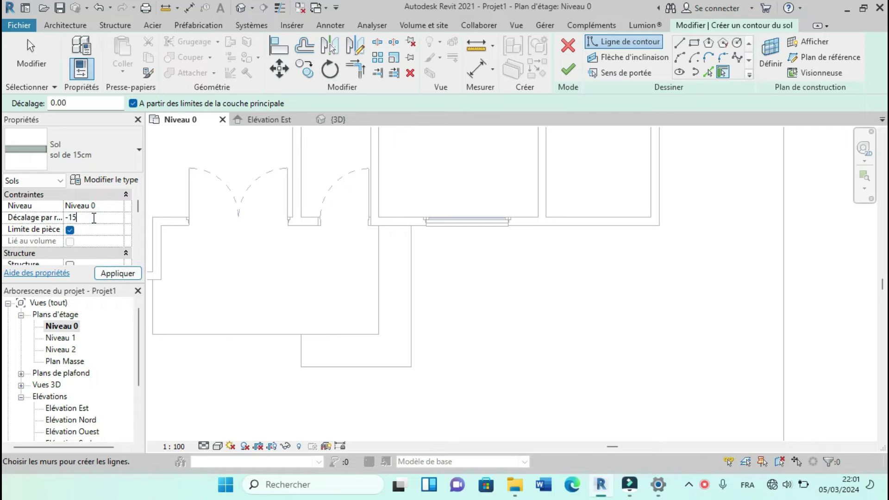
left_click(118, 274)
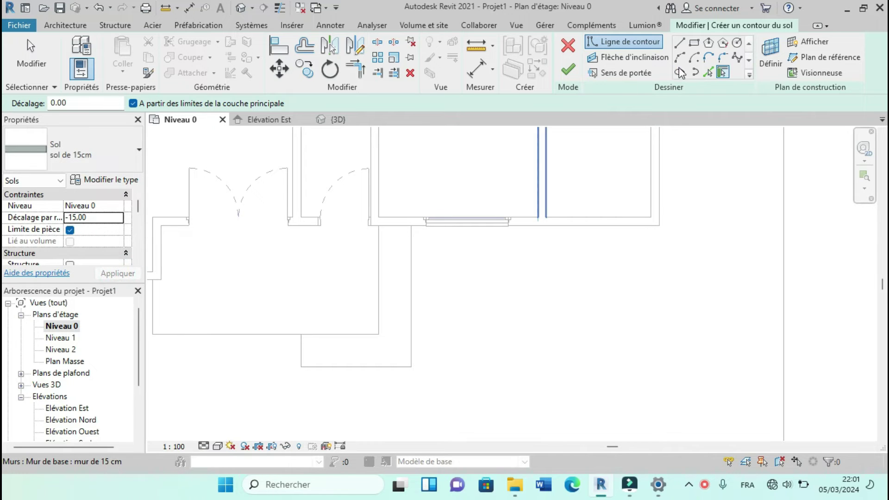
Step: Add contour lines along the front wall, porch edges and lower step's left end, plus 30 cm offset lines outside the porch's right and front edges
left_click(707, 72)
scroll(396, 259, "up", 3)
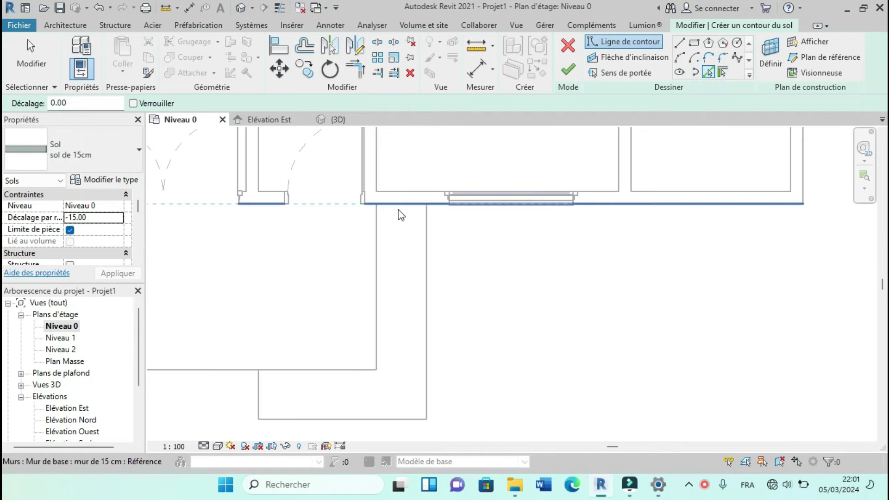
left_click(377, 264)
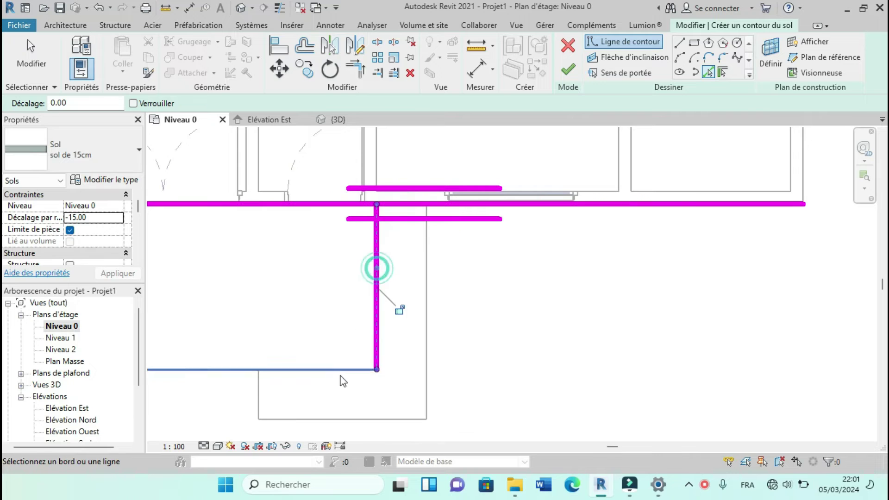
left_click(337, 368)
left_click(257, 388)
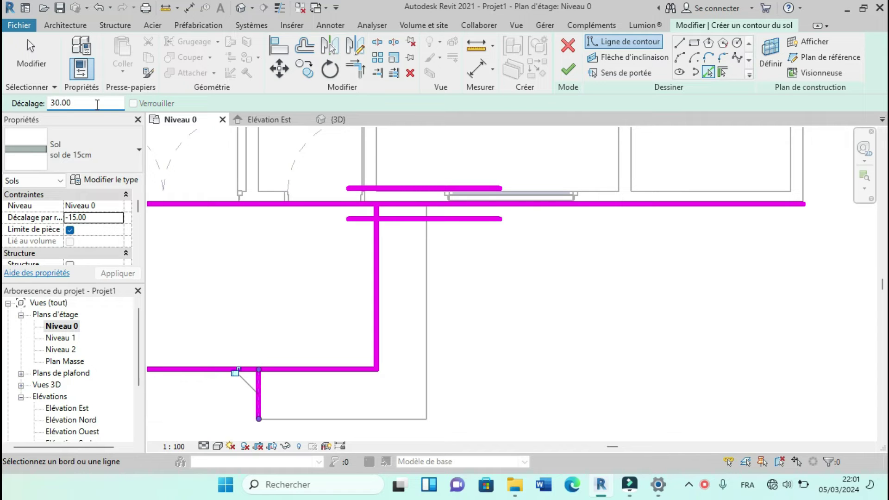
left_click(377, 259)
left_click(342, 367)
Step: Trim the contour lines into a closed L-shaped upper step around the porch corner and finish the floor
left_click(355, 69)
left_click(258, 380)
left_click(278, 394)
left_click(259, 384)
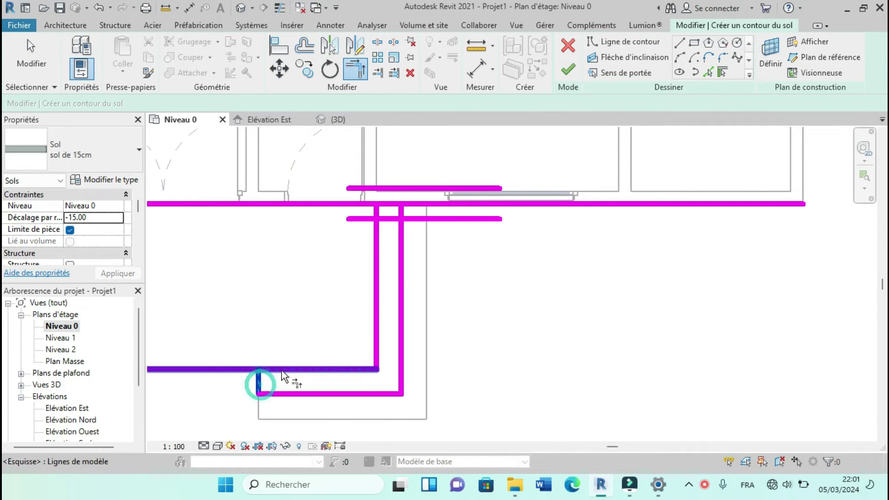
left_click(283, 371)
left_click(389, 395)
key("Escape")
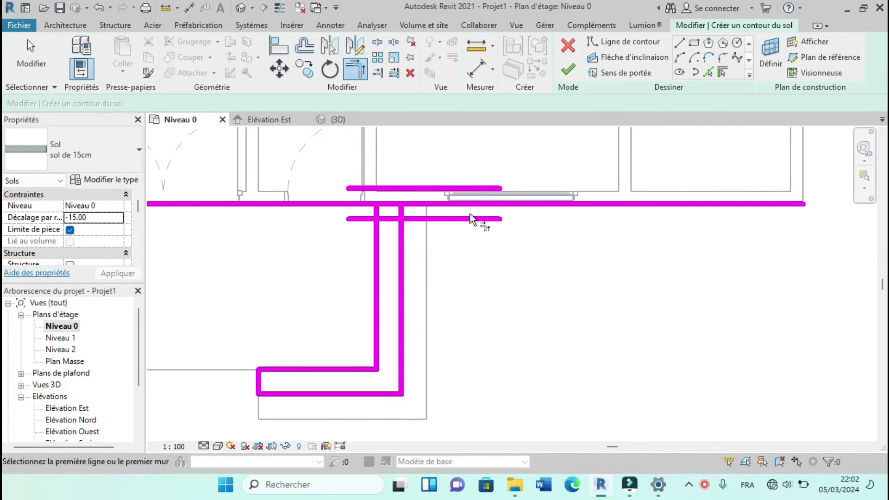
left_click(384, 204)
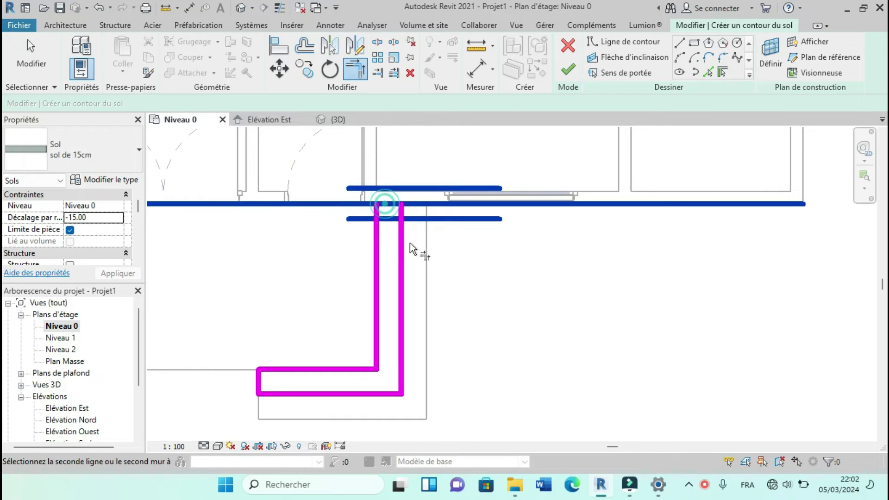
left_click(381, 249)
scroll(380, 248, "down", 2)
left_click(571, 71)
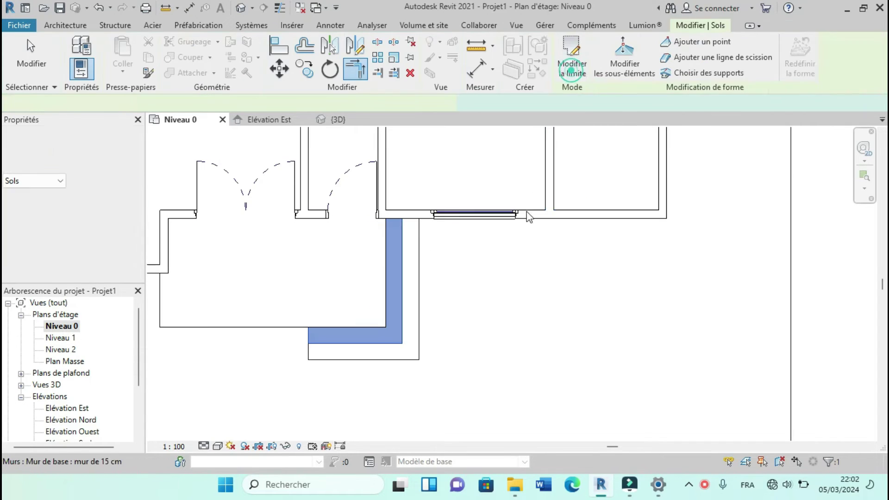
scroll(418, 372, "down", 1)
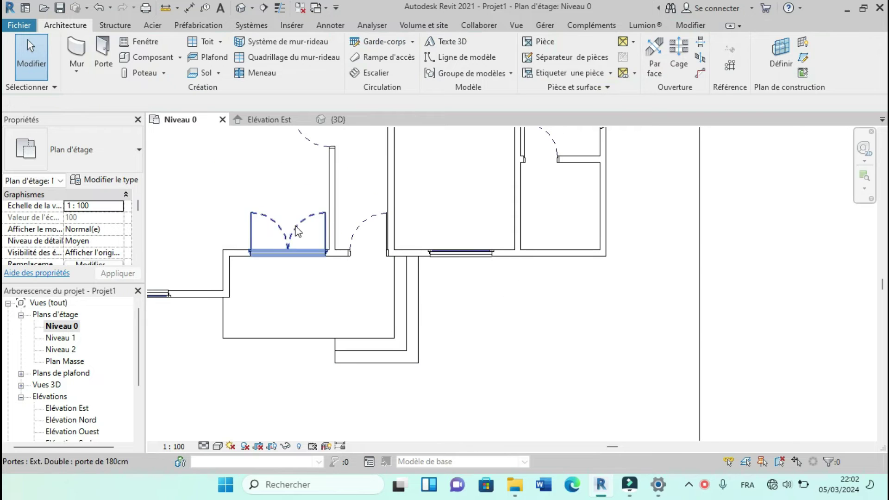
Step: Examine the two stacked entrance steps around the porch in the 3D view
left_click(344, 119)
scroll(404, 296, "down", 3)
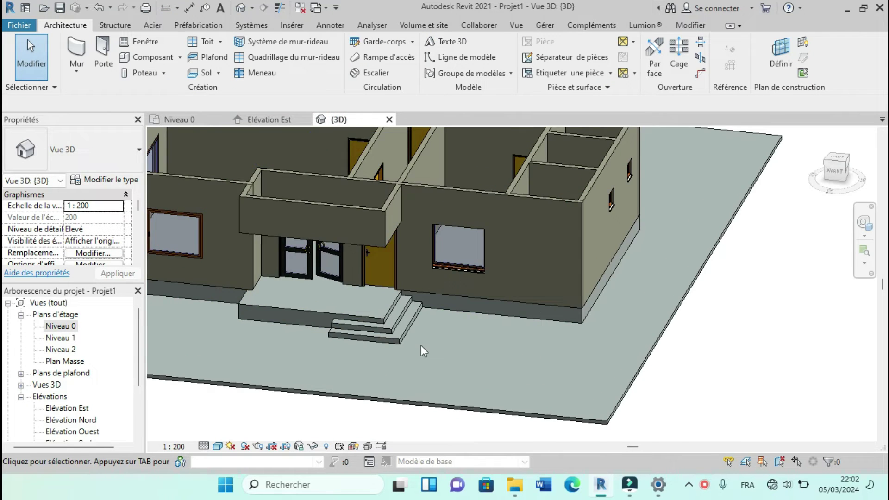
middle_click_drag(427, 357, 468, 370, "shift")
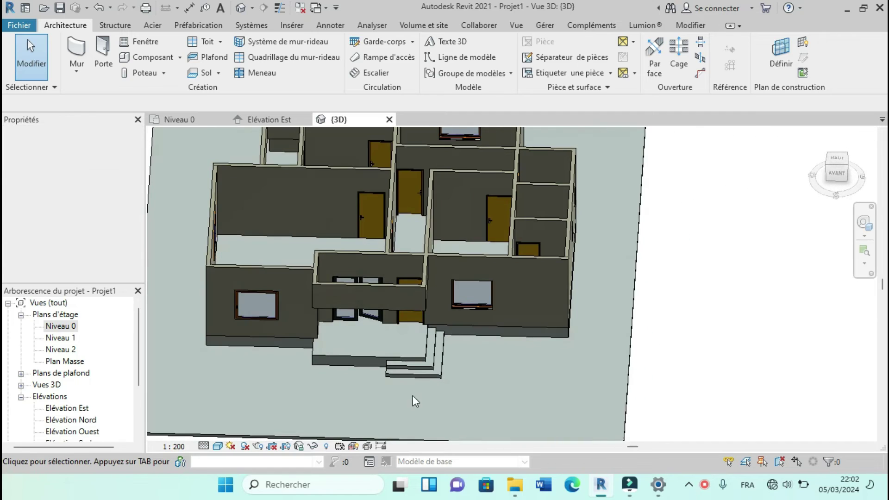
Step: In the Niveau 0 plan, start another sol de 15cm architectural floor with its level offset set to -30
left_click(200, 119)
scroll(370, 341, "down", 5)
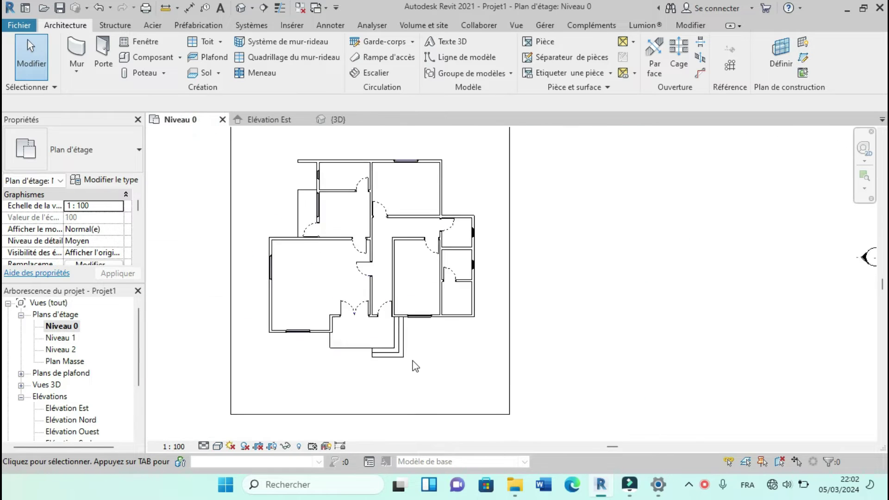
scroll(310, 218, "up", 1)
scroll(324, 236, "up", 3)
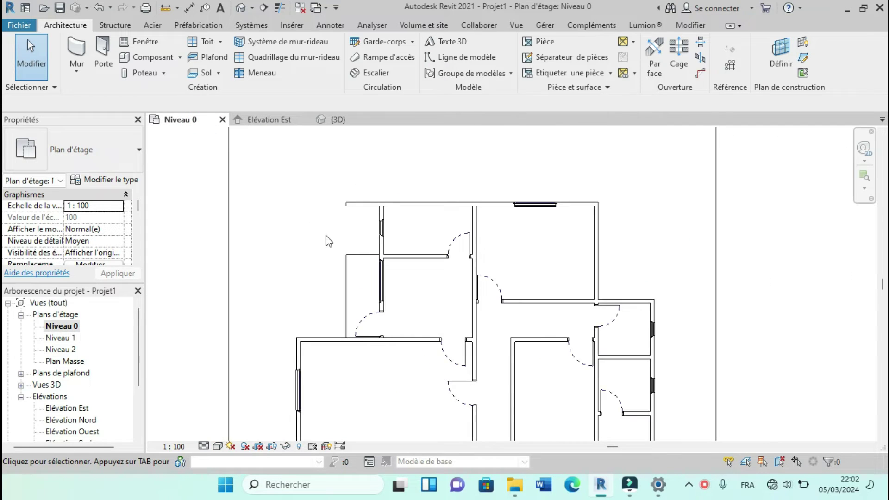
scroll(291, 160, "down", 3)
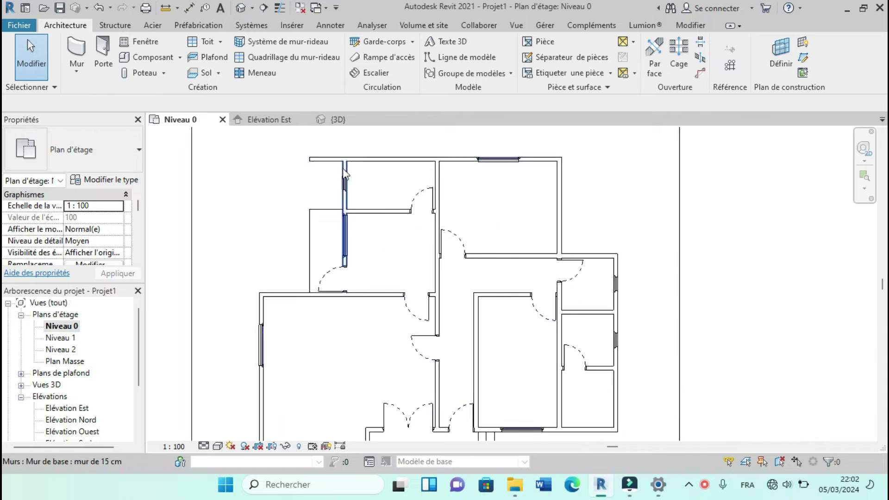
left_click(219, 73)
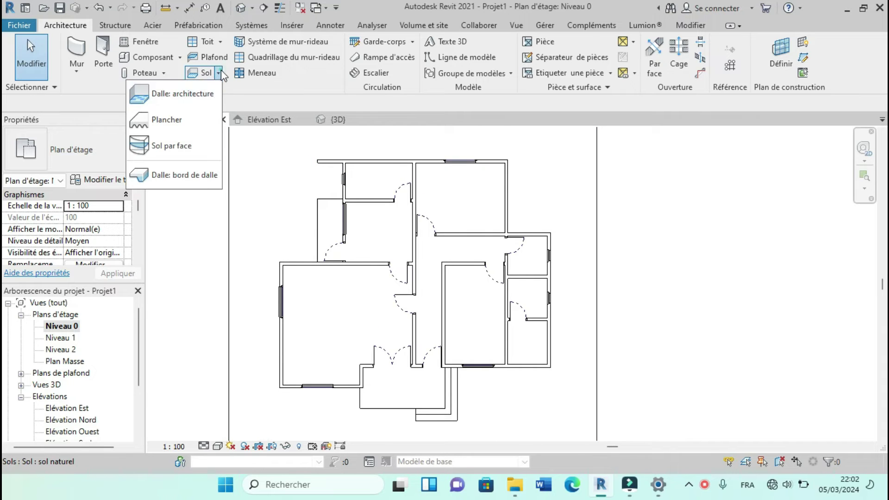
left_click(182, 89)
double_click(100, 218)
type("30")
key("Return")
Step: Add a contour line 60 cm outside the side terrace's left edge, plus zero-offset lines on its upper and left edges and the adjoining house wall
left_click(709, 71)
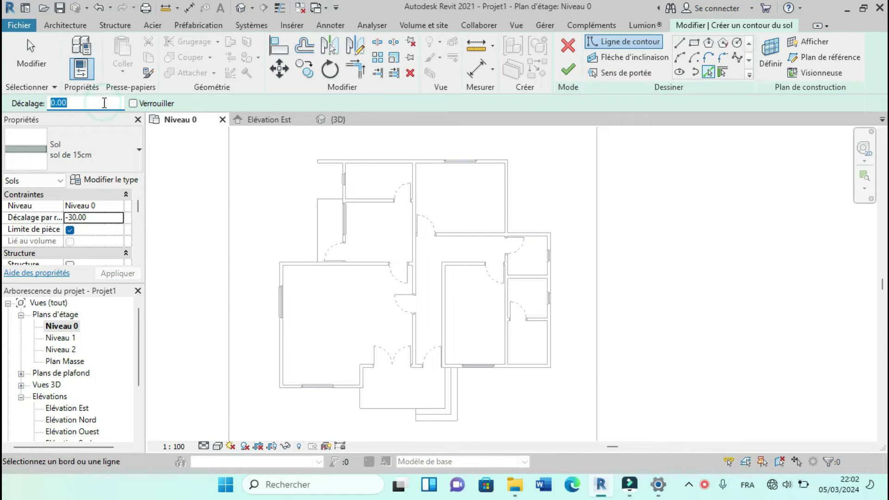
scroll(309, 197, "up", 2)
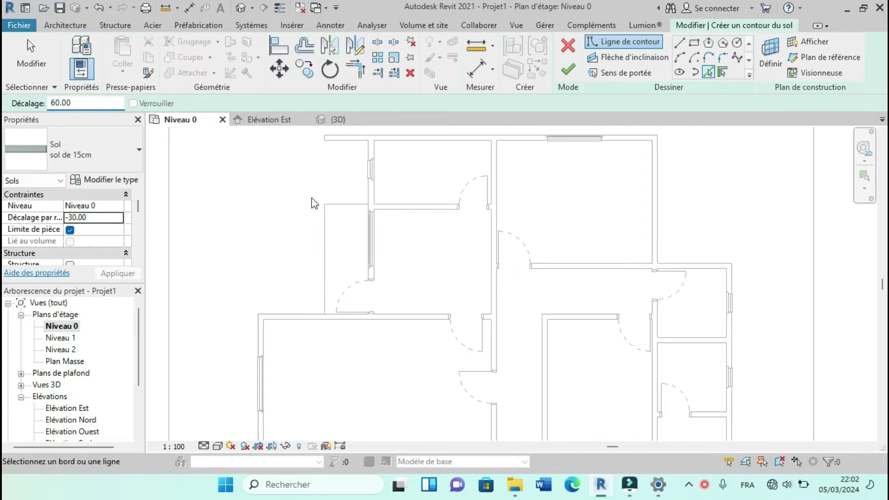
left_click(323, 225)
scroll(323, 226, "up", 1)
double_click(97, 104)
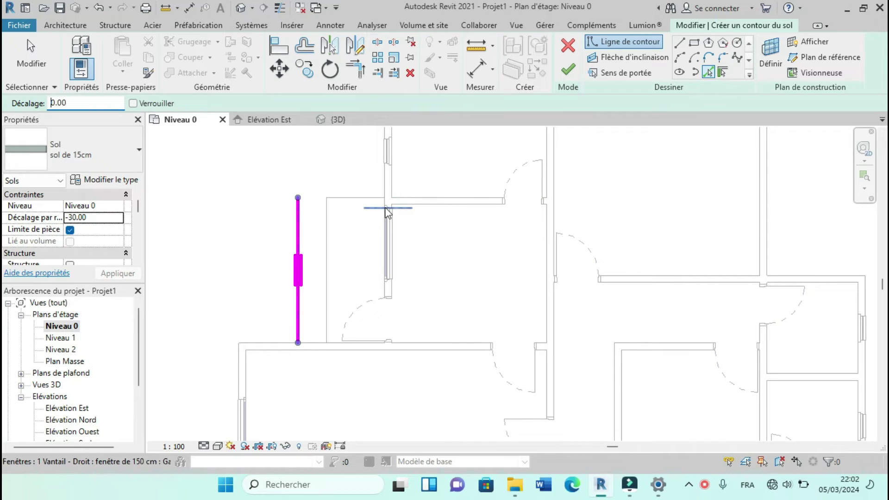
left_click(339, 198)
left_click(316, 341)
left_click(323, 296)
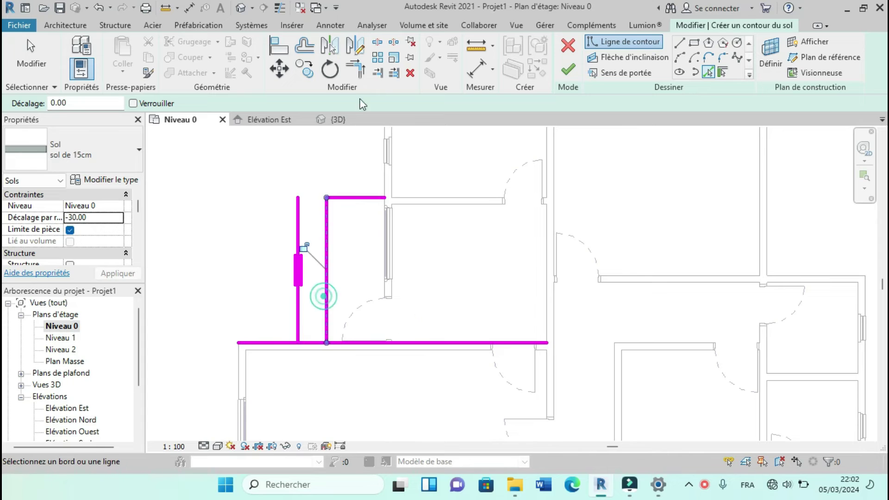
Step: Trim the contour lines into a closed rectangular step along the side terrace's left edge and finish the floor
left_click(355, 68)
left_click(298, 243)
left_click(352, 198)
left_click(347, 198)
left_click(326, 236)
left_click(324, 234)
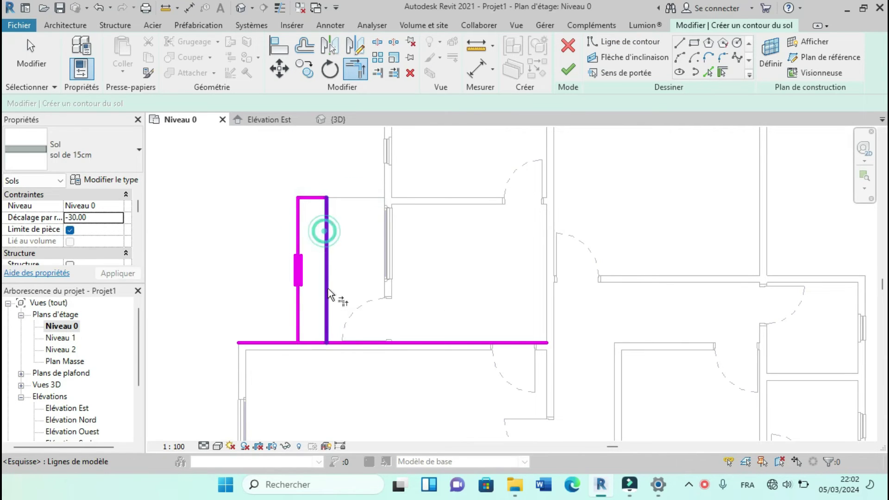
left_click(311, 342)
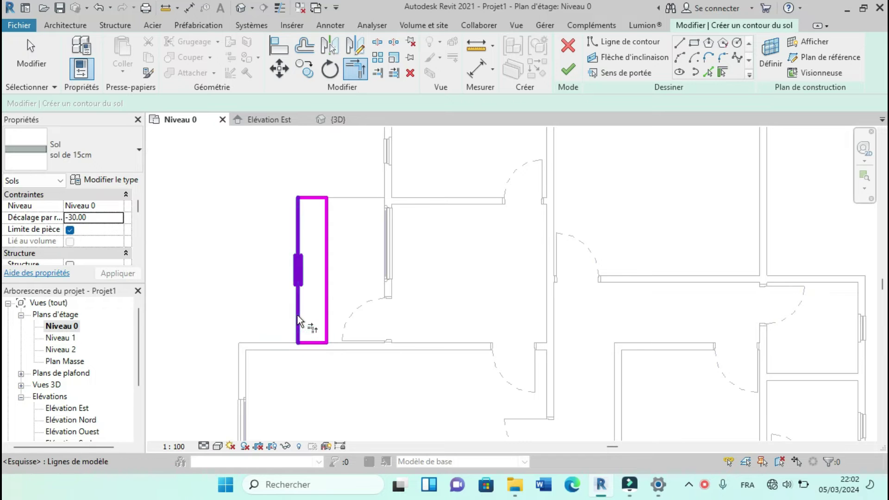
scroll(319, 301, "down", 2)
left_click(567, 71)
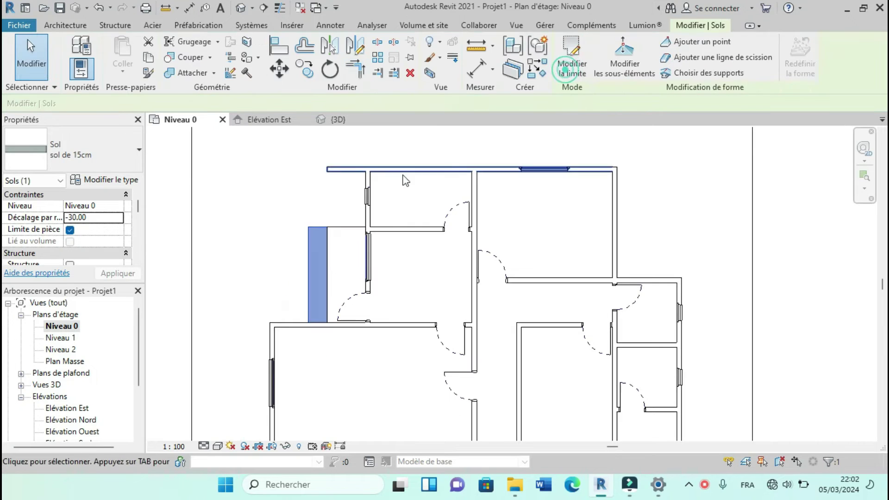
left_click(307, 202)
Step: Start a second architectural floor for the side terrace, type sol de 15cm, with its level offset set to -15
scroll(307, 199, "up", 2)
left_click(220, 72)
left_click(190, 120)
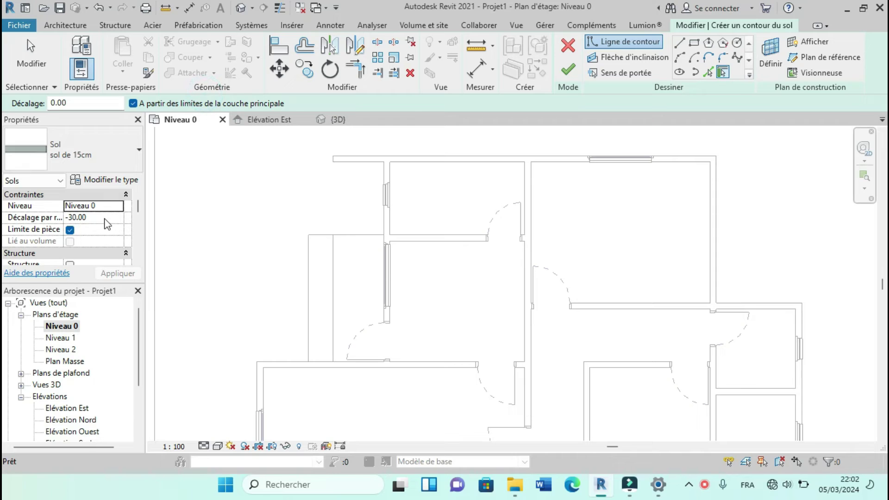
type("-15")
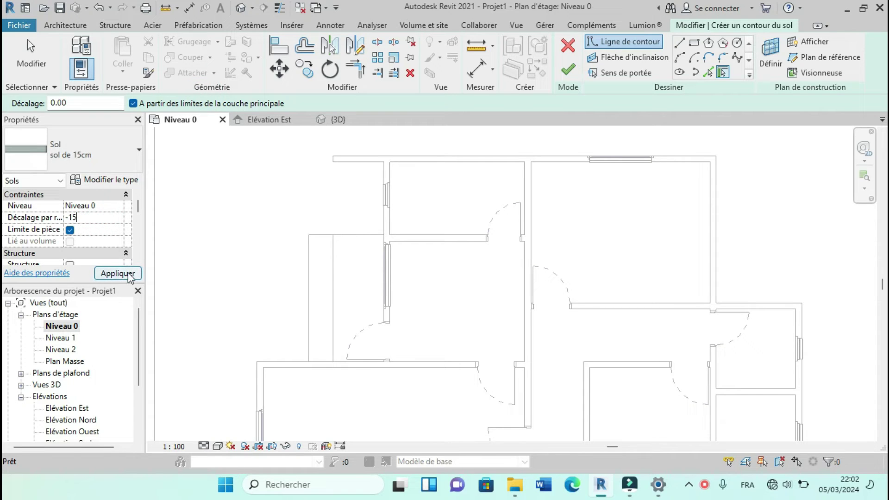
left_click(129, 274)
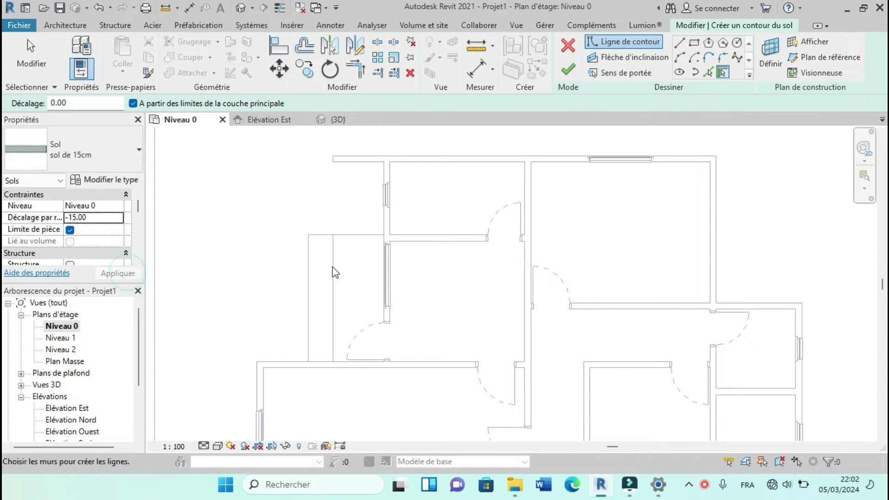
Step: Add contour lines on the side terrace's left edge, the step's upper edge and the house wall, plus one offset 30 cm outside the terrace
scroll(334, 270, "up", 2)
left_click(708, 72)
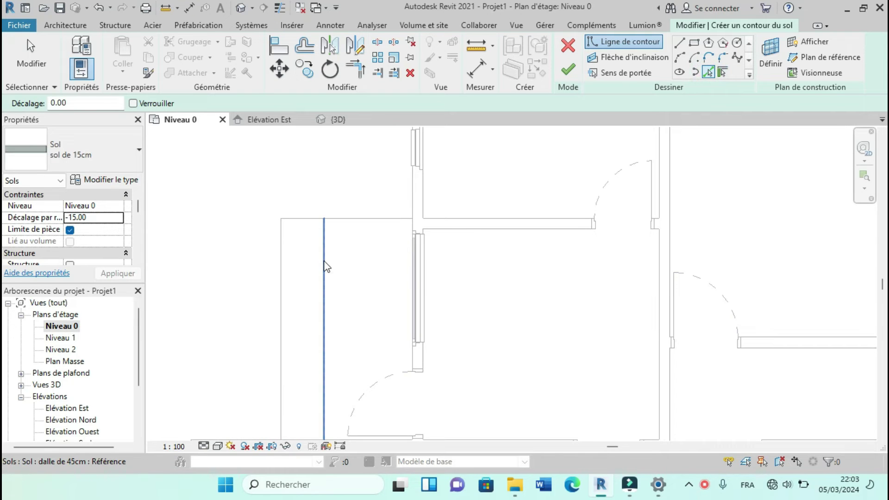
left_click(324, 258)
left_click(306, 219)
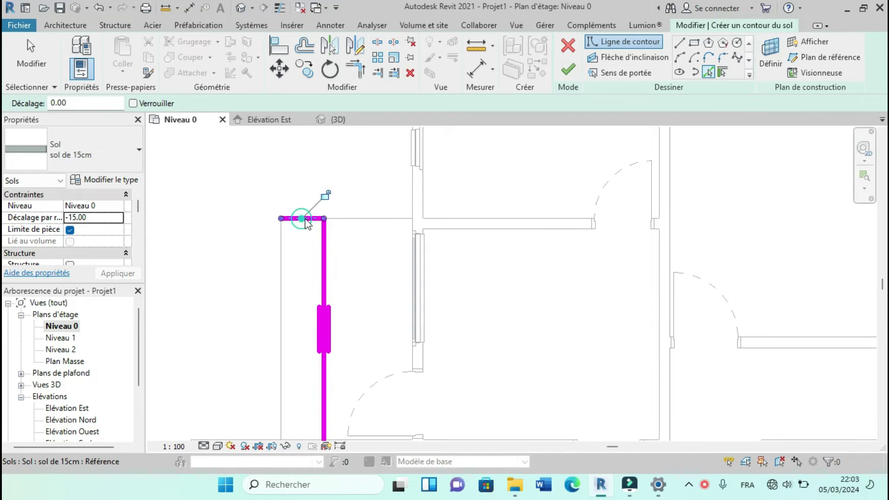
scroll(304, 220, "down", 2)
left_click(301, 364)
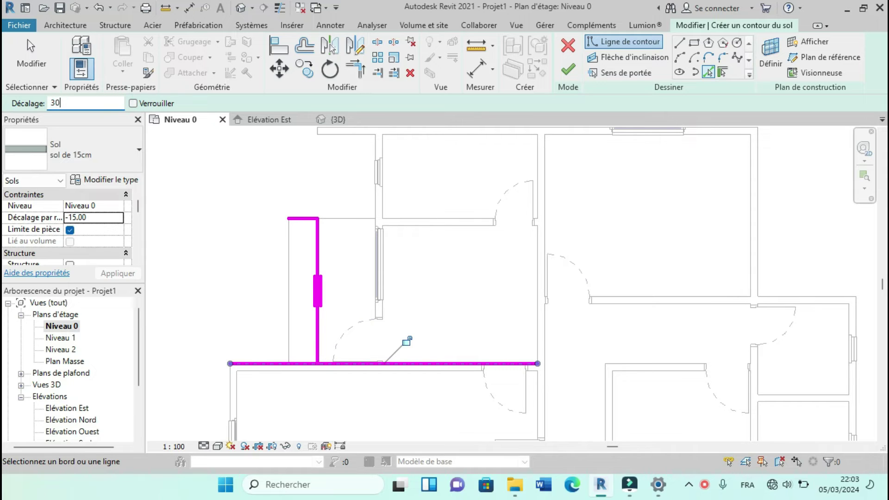
scroll(301, 263, "up", 2)
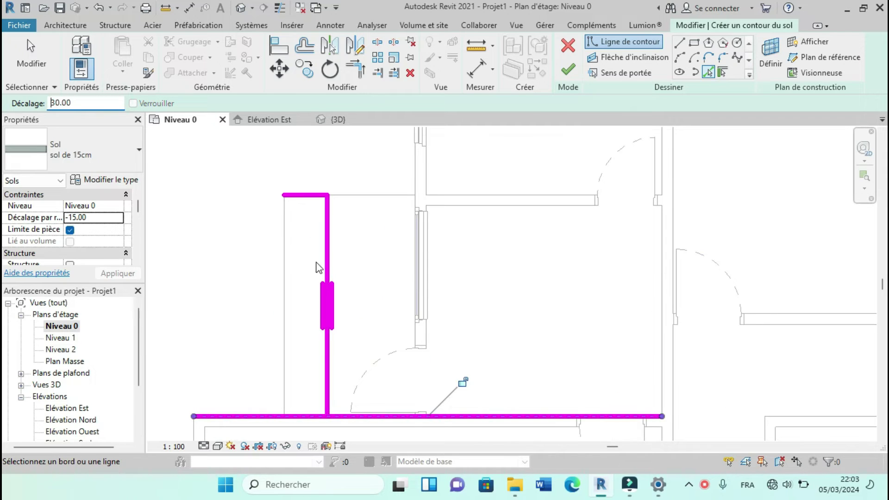
left_click(324, 253)
Step: Trim the contour lines into a closed rectangular step beside the side terrace and finish the floor
key("t")
key("r")
left_click(307, 243)
left_click(311, 195)
left_click(310, 194)
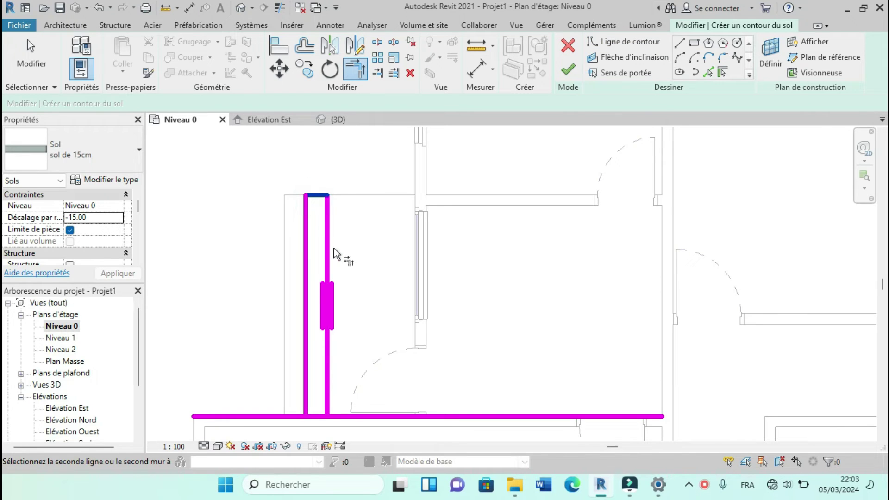
scroll(363, 242, "down", 2)
left_click(316, 286)
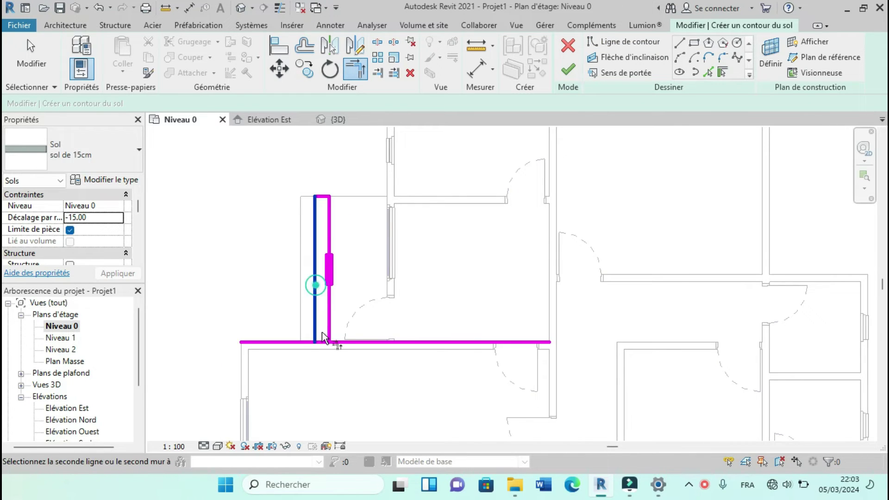
left_click(323, 344)
left_click(323, 345)
left_click(327, 329)
scroll(333, 330, "down", 1)
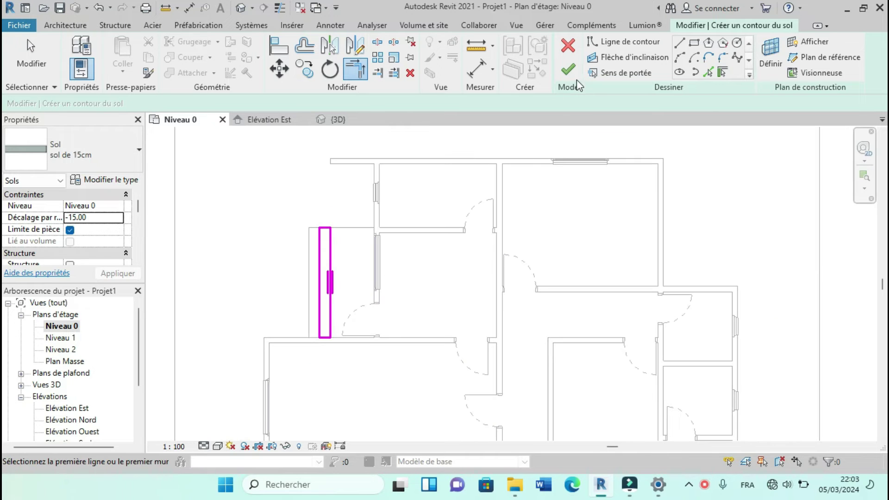
left_click(569, 73)
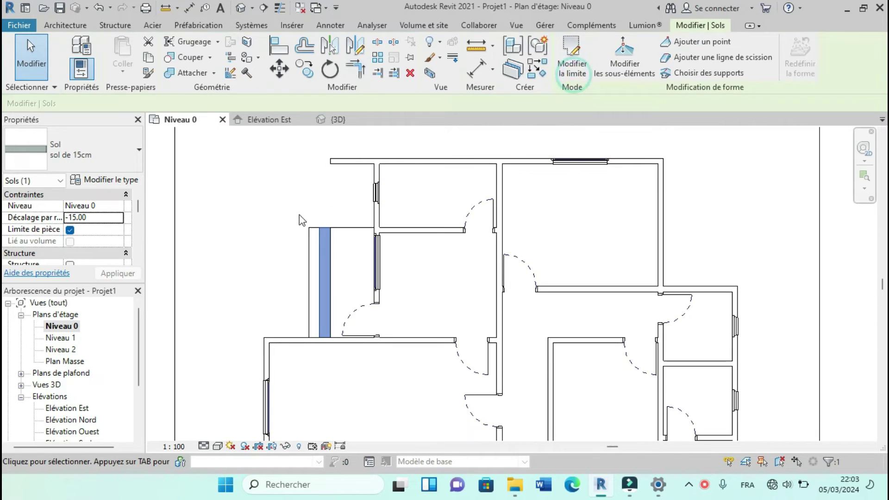
left_click(298, 200)
Step: Trim the overhanging end of the house's upper exterior wall to form a corner with the left exterior wall
scroll(299, 199, "down", 1)
scroll(387, 183, "up", 1)
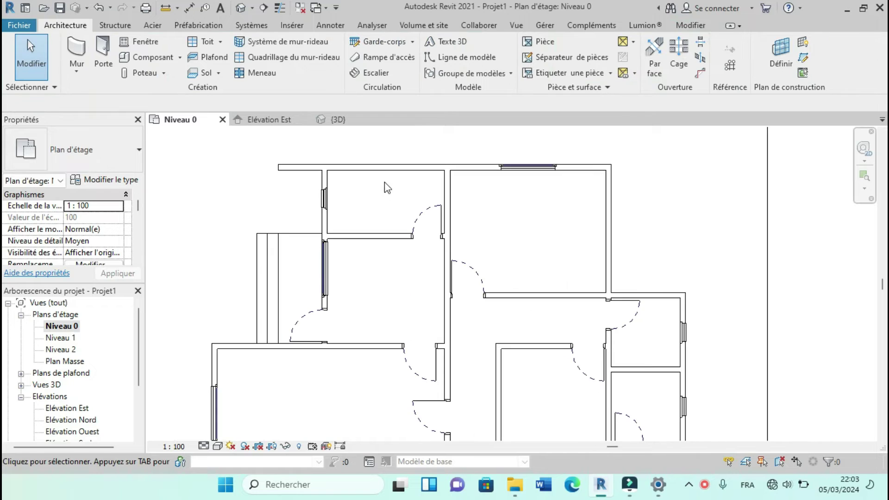
left_click(387, 168)
key("t")
key("r")
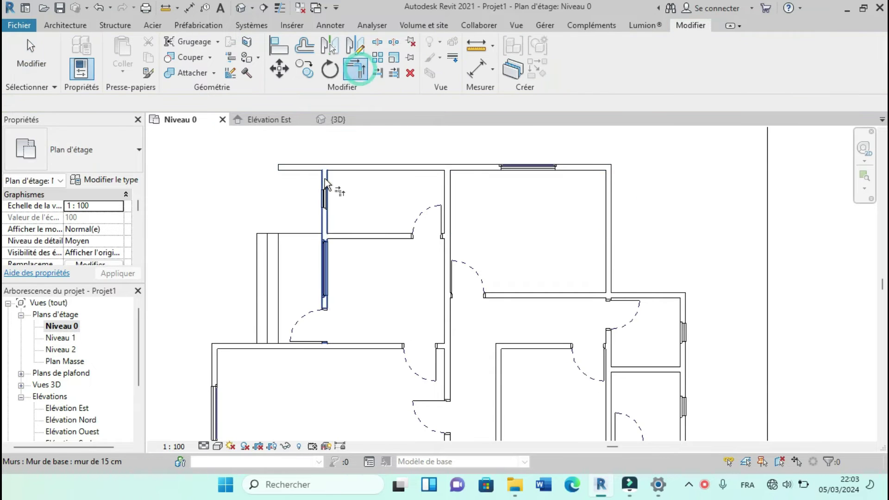
scroll(349, 173, "down", 2)
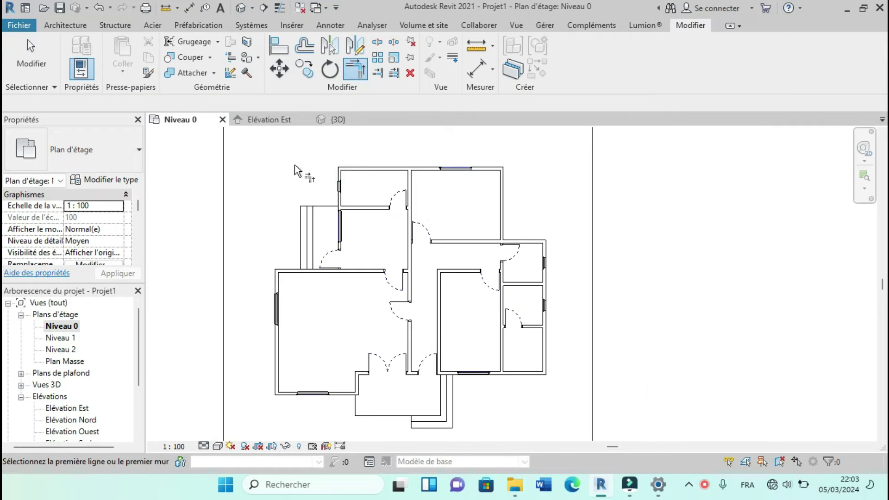
key("Escape")
Step: Inspect the house and its entrance steps in the 3D view and return to the Niveau 0 plan
left_click(340, 122)
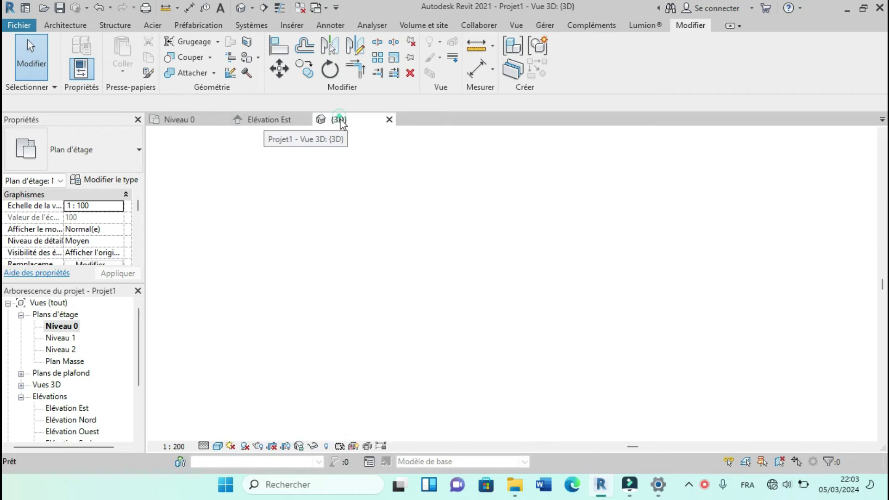
middle_click_drag(376, 222, 288, 222, "shift")
scroll(330, 289, "down", 2)
scroll(423, 226, "up", 3)
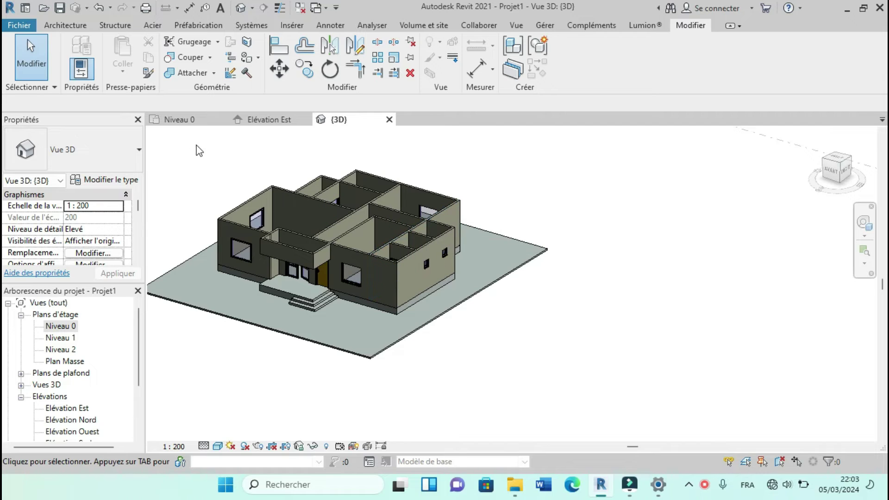
left_click(180, 120)
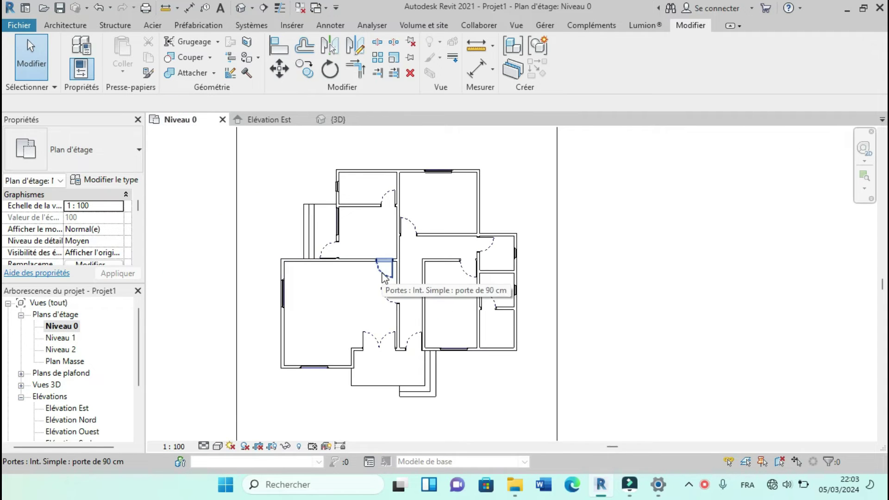
scroll(437, 325, "up", 2)
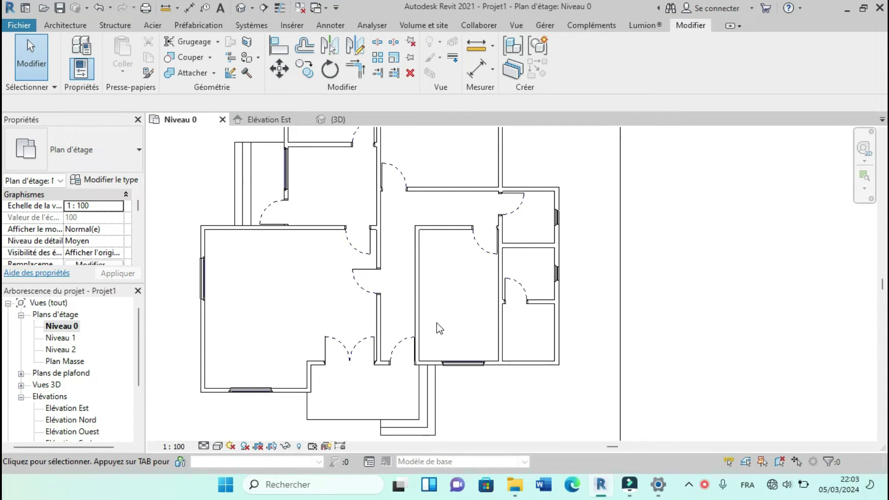
scroll(362, 319, "down", 2)
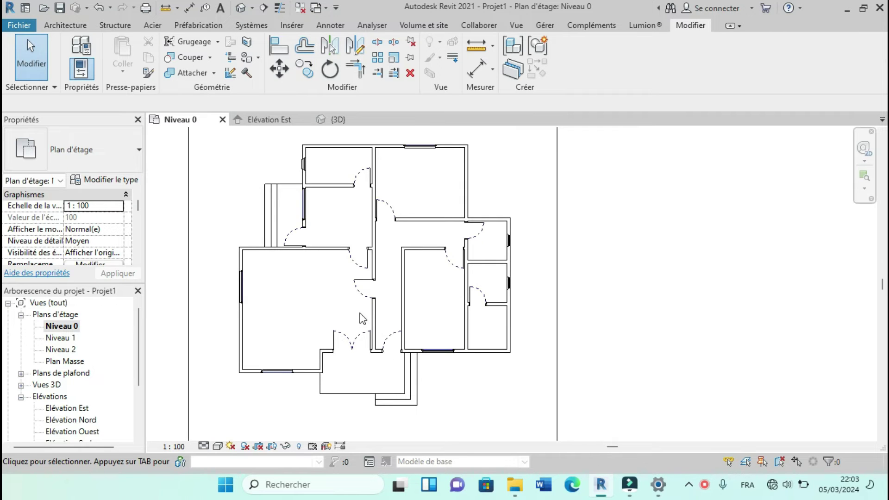
scroll(309, 240, "down", 2)
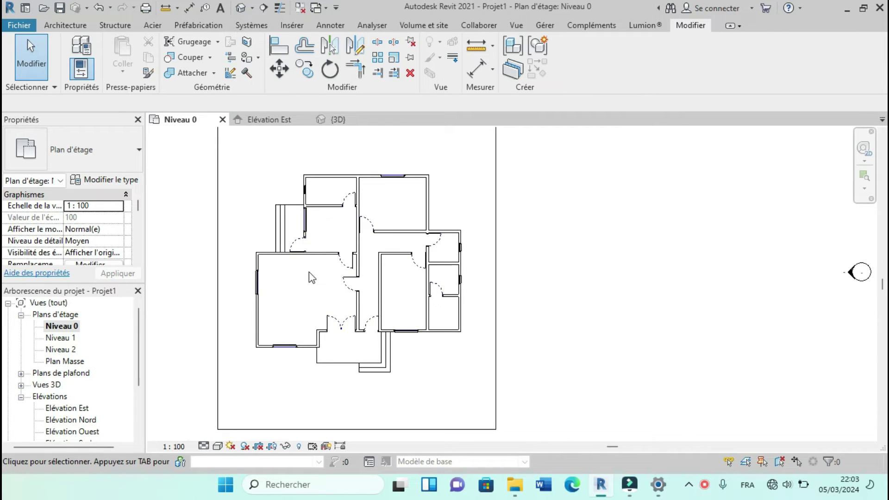
scroll(358, 296, "down", 1)
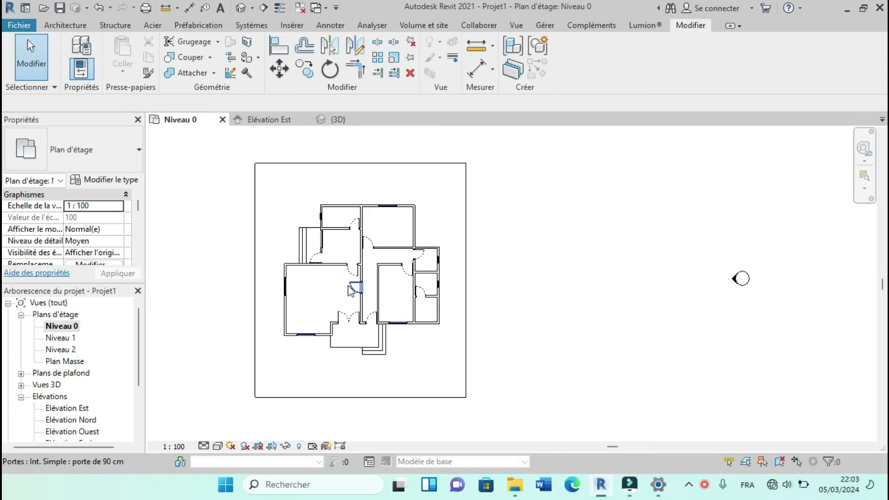
scroll(356, 231, "up", 1)
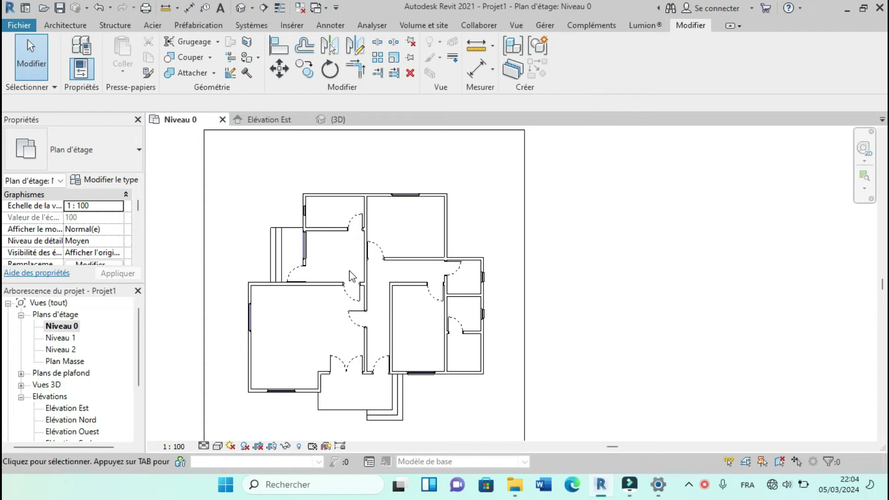
scroll(350, 277, "down", 1)
scroll(365, 323, "up", 1)
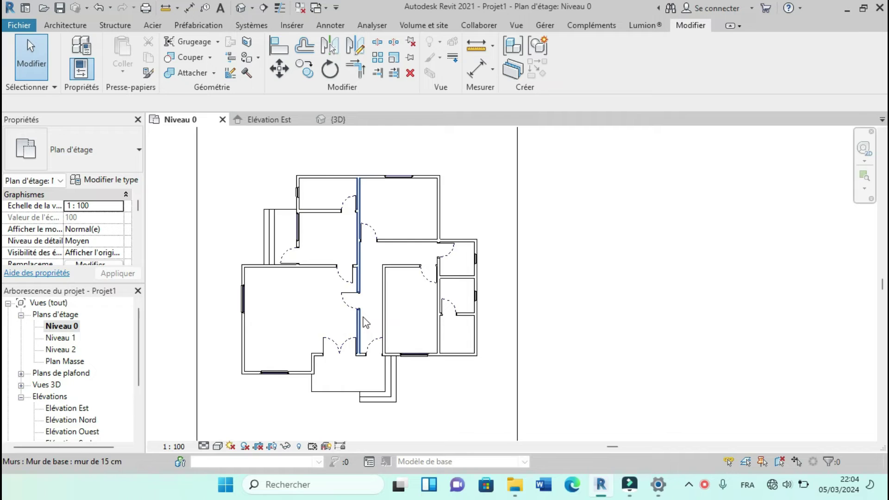
scroll(364, 322, "down", 1)
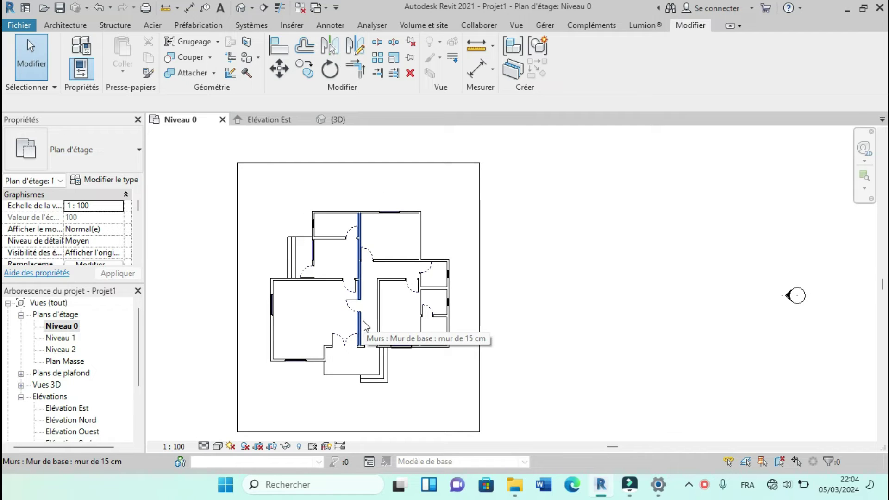
scroll(360, 320, "up", 2)
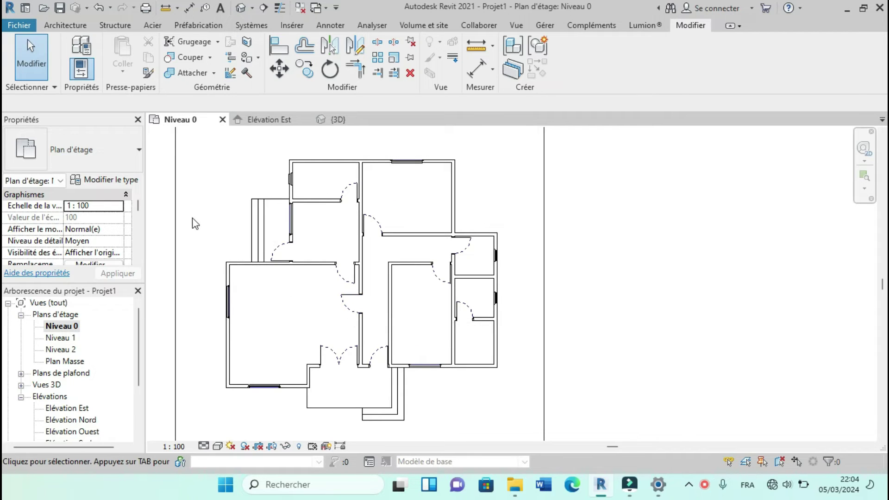
scroll(285, 234, "down", 1)
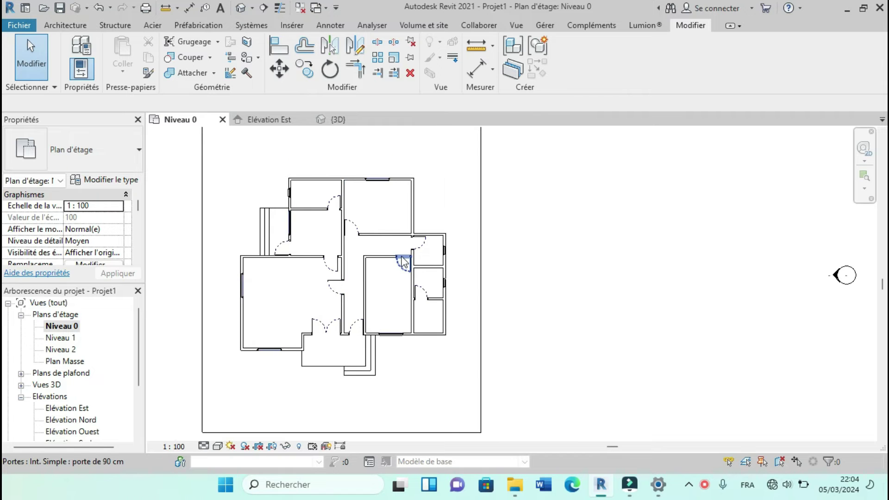
scroll(403, 262, "down", 1)
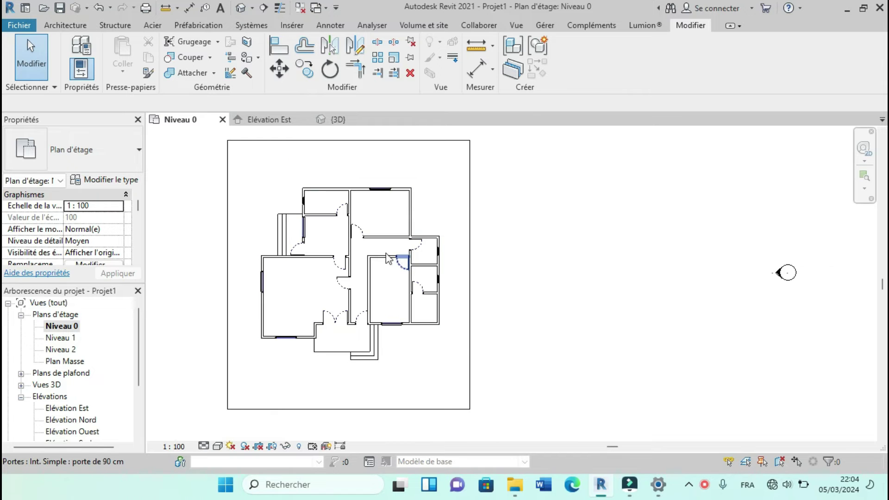
Step: Place a room with a name-and-area tag in the large lower-left space of the Niveau 0 plan
left_click(66, 25)
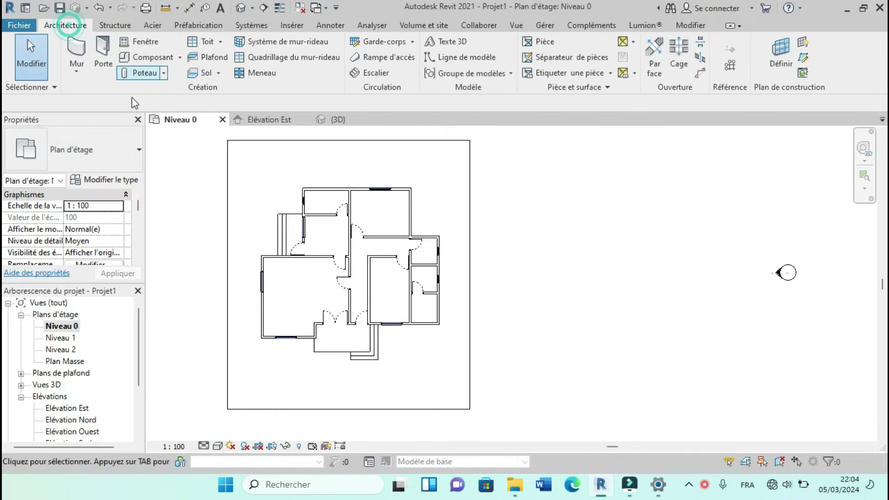
left_click(537, 43)
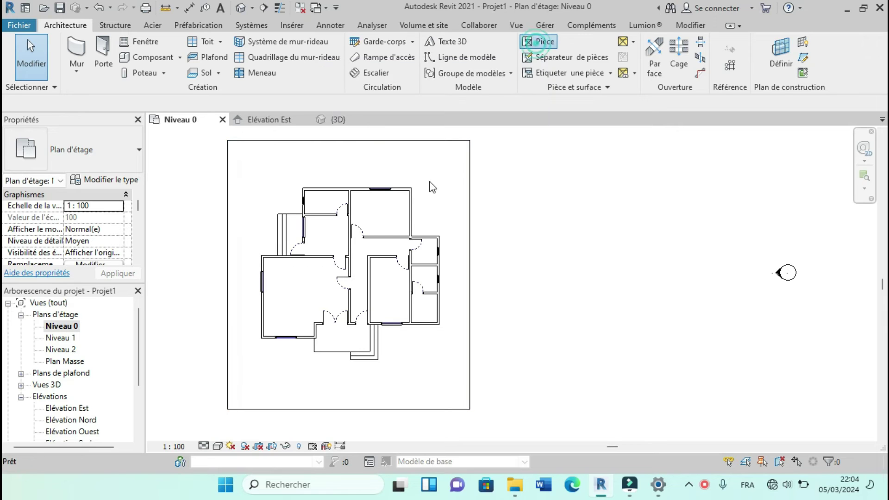
scroll(294, 297, "up", 5)
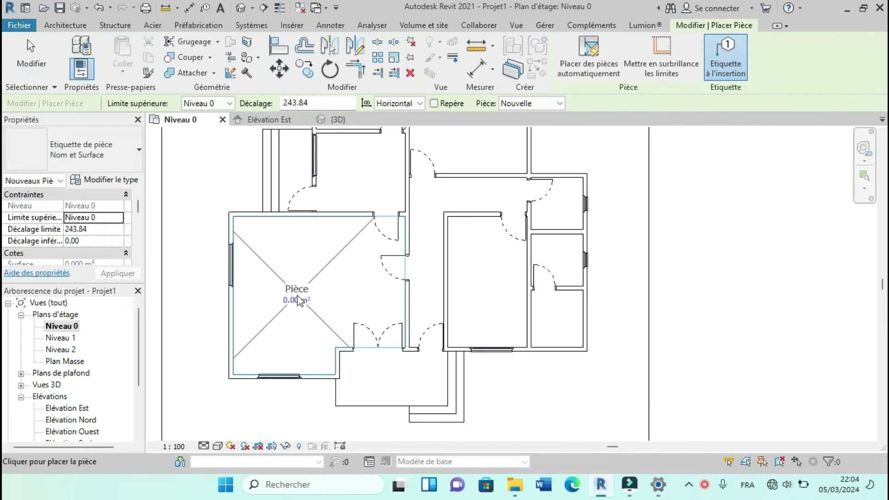
scroll(354, 269, "down", 2)
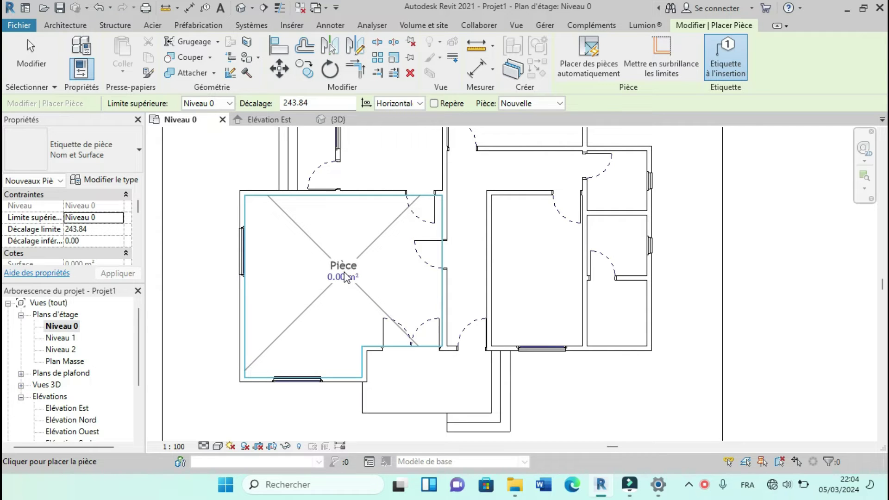
left_click(343, 277)
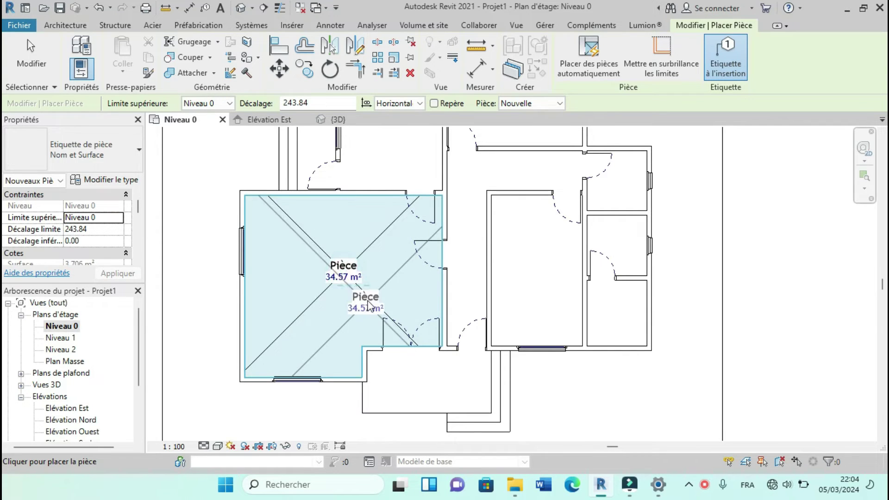
scroll(343, 278, "up", 2)
scroll(343, 281, "up", 2)
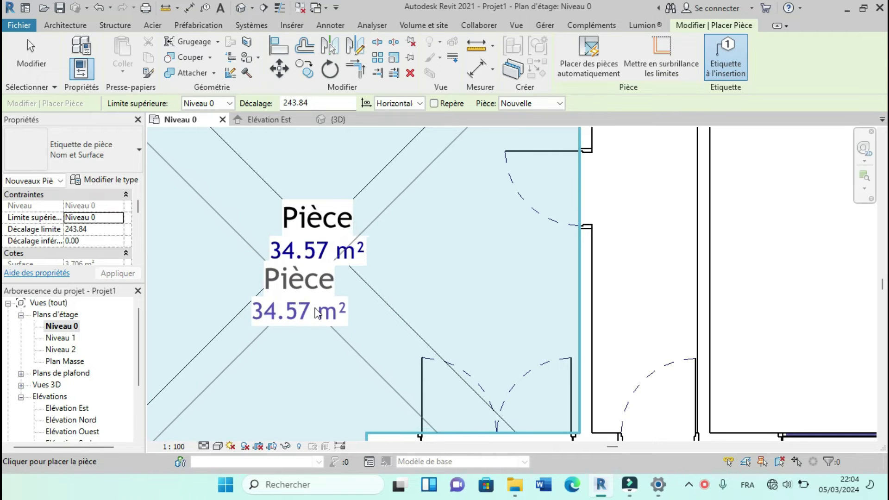
scroll(323, 317, "down", 5)
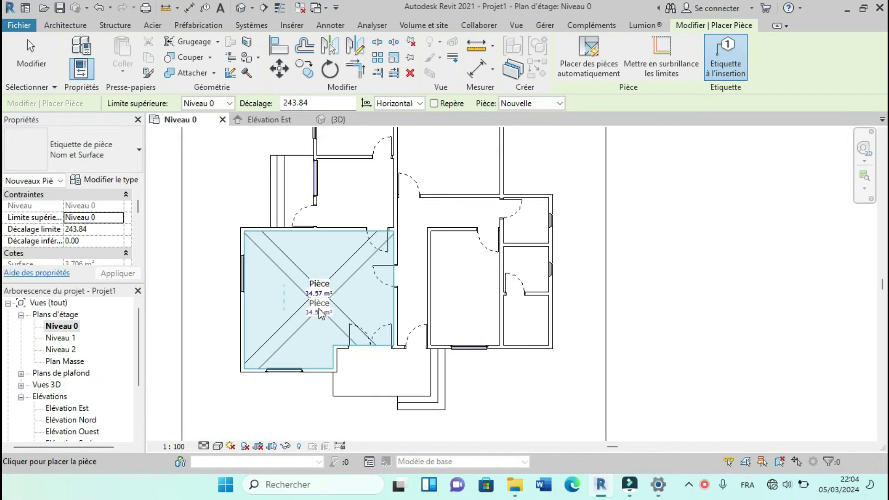
Step: Place tagged rooms in the space beside the side terrace, the two uppermost spaces and the space right of the entrance corridor
scroll(368, 159, "up", 2)
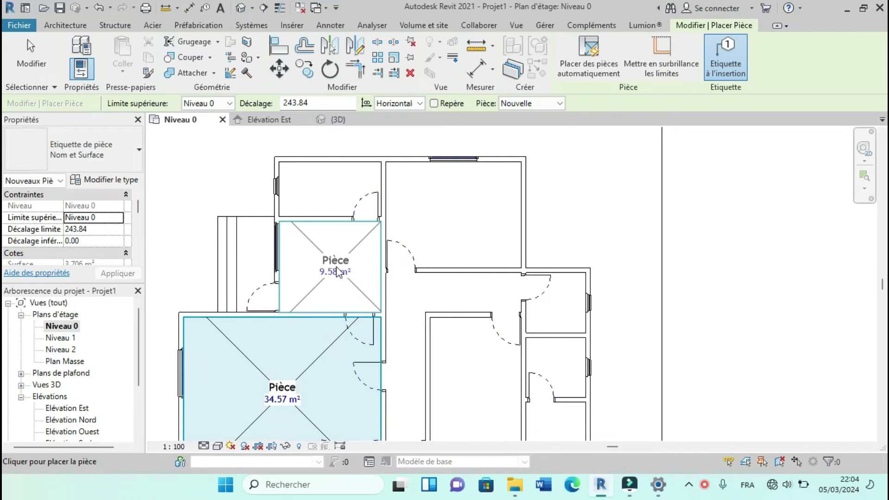
left_click(337, 272)
left_click(449, 211)
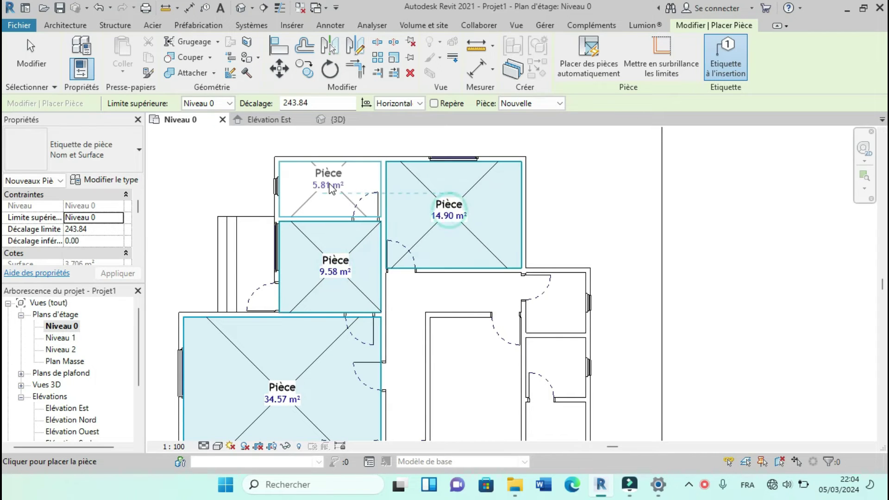
left_click(329, 188)
scroll(347, 181, "down", 1)
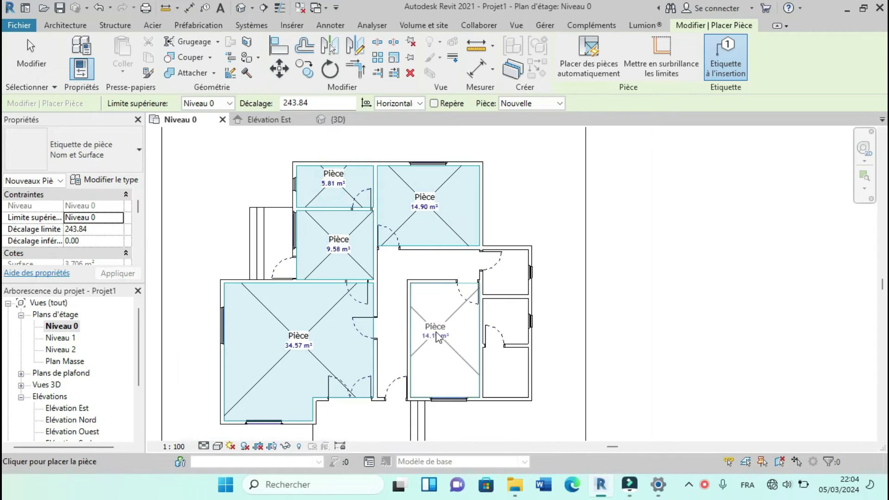
left_click(439, 336)
scroll(453, 341, "up", 2)
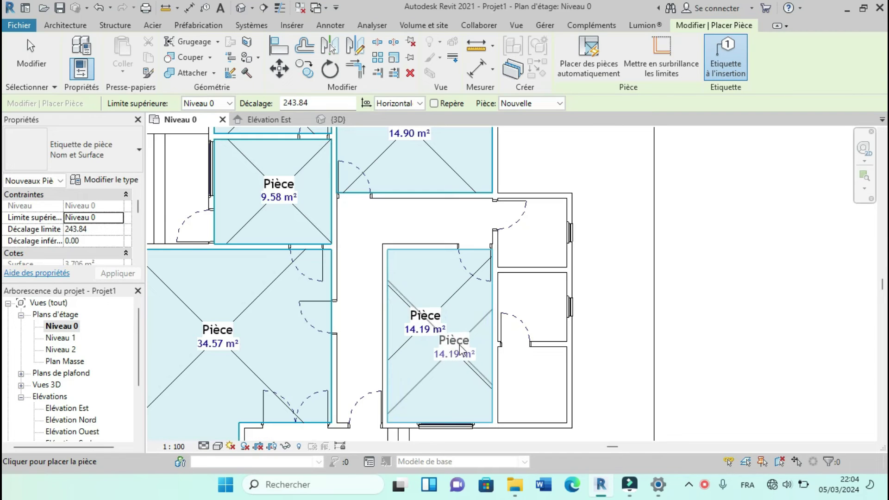
Step: Place tagged rooms in the upper two of the three small spaces along the house's right exterior wall
left_click(540, 242)
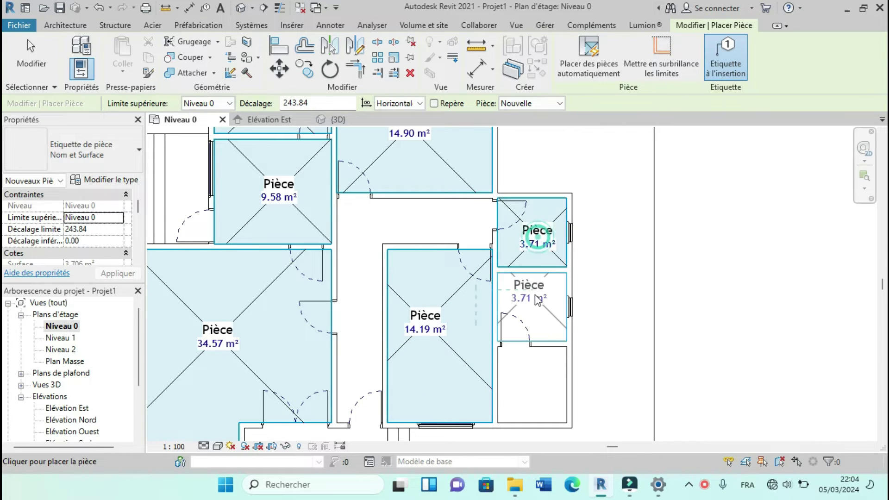
left_click(532, 293)
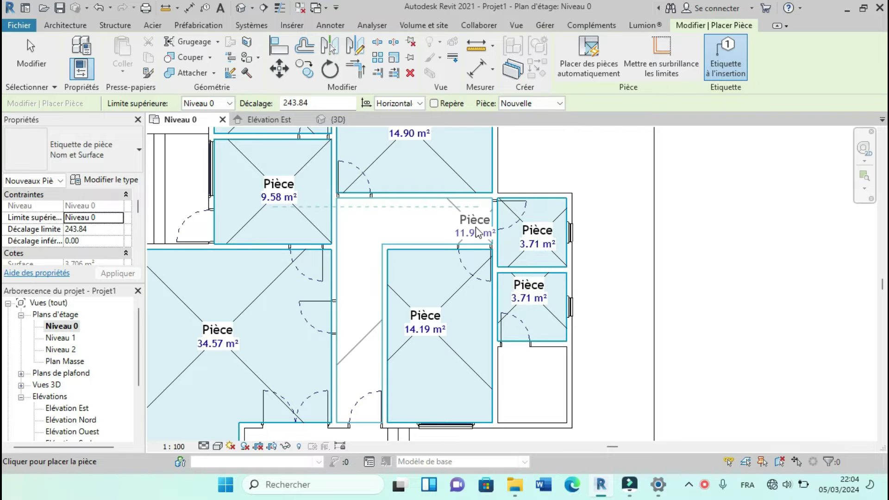
scroll(476, 231, "down", 2)
scroll(513, 337, "up", 4)
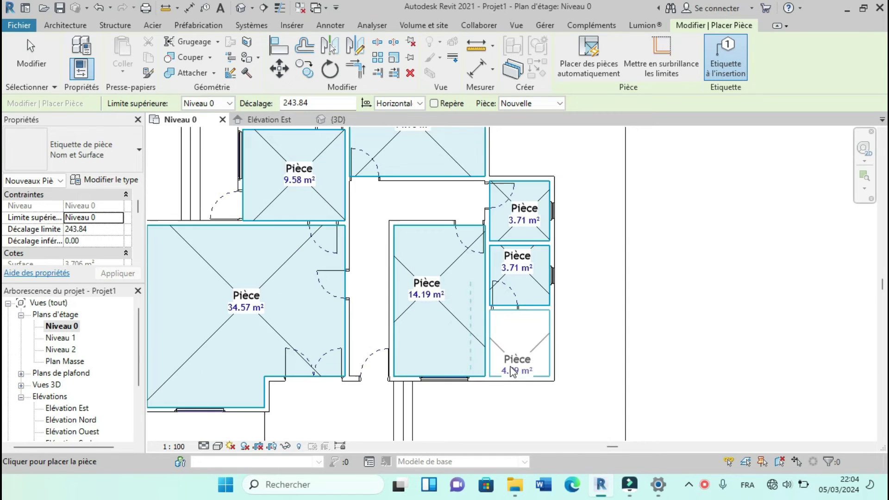
key("Escape")
key("Escape")
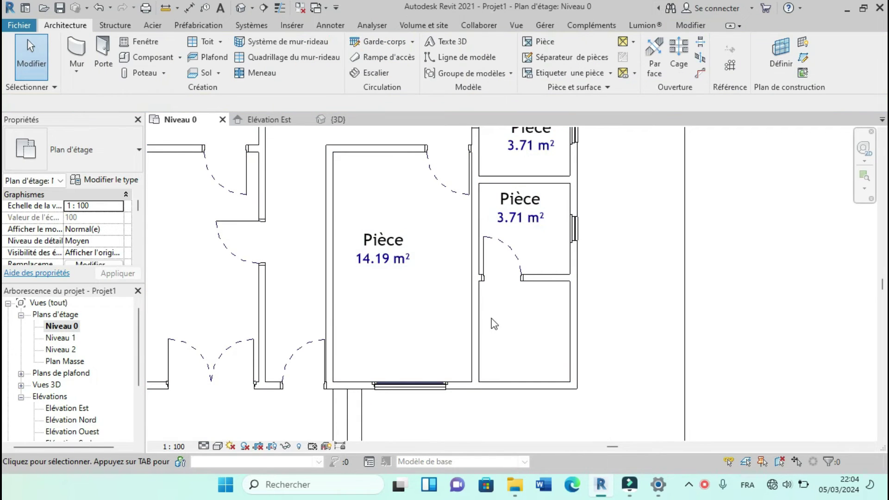
Step: Split the 15 cm wall beside the lower-right space at the lower face of the adjoining partition with the door
scroll(491, 318, "down", 2)
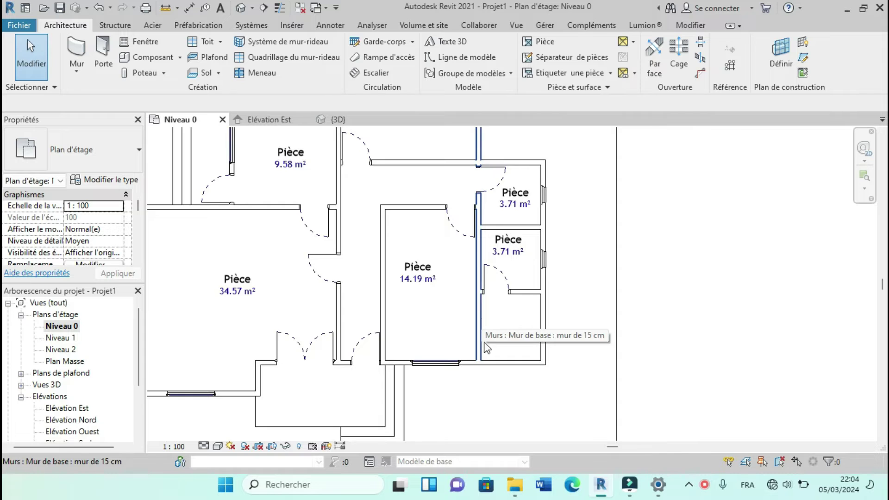
scroll(486, 347, "up", 3)
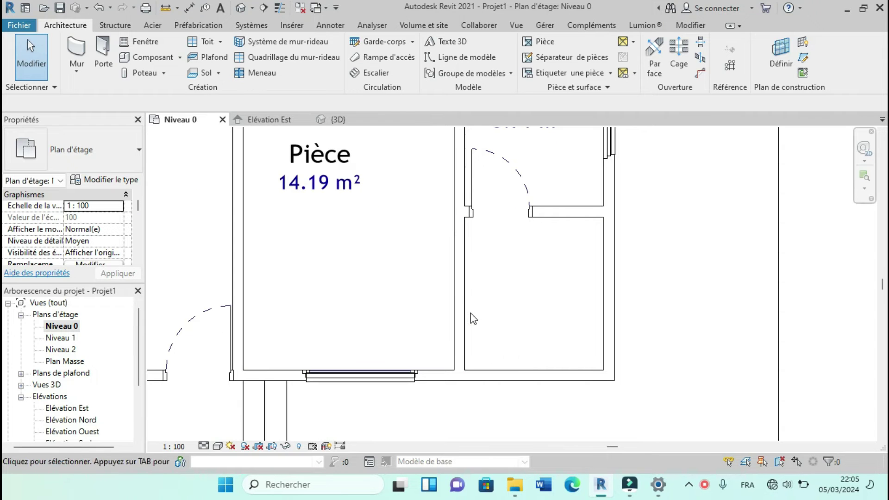
left_click(469, 314)
scroll(469, 312, "down", 1)
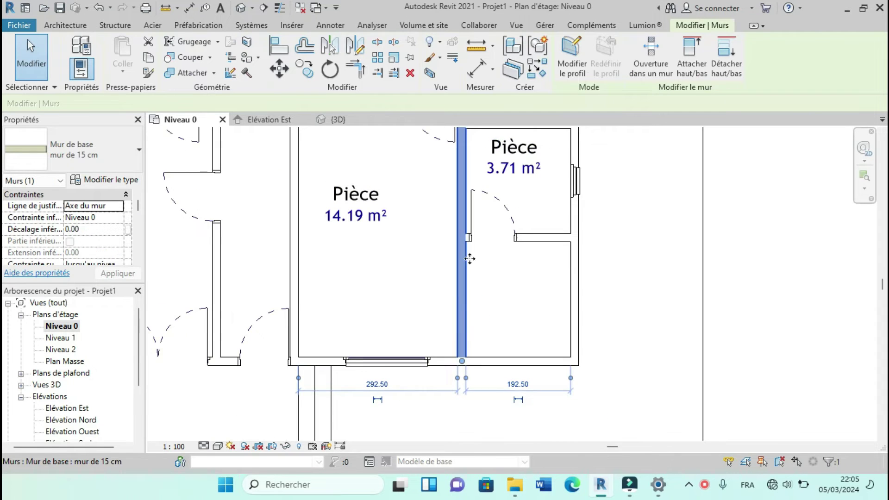
scroll(469, 252, "up", 1)
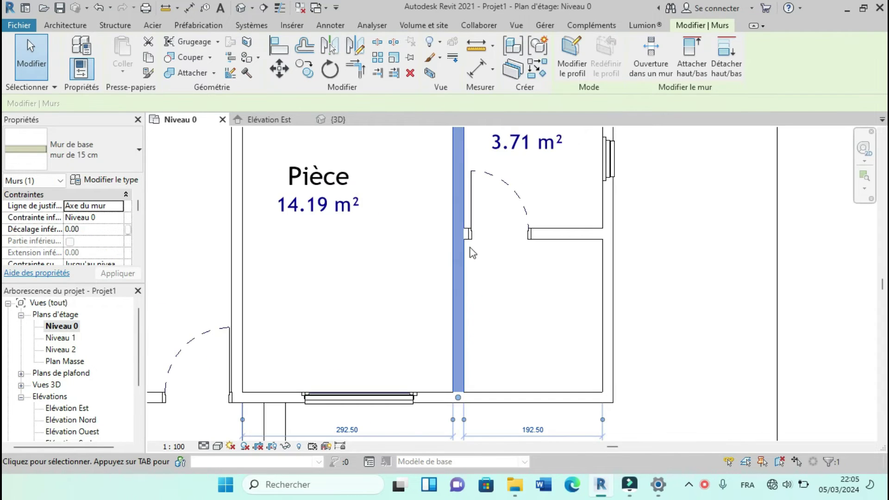
left_click(377, 43)
scroll(459, 254, "up", 2)
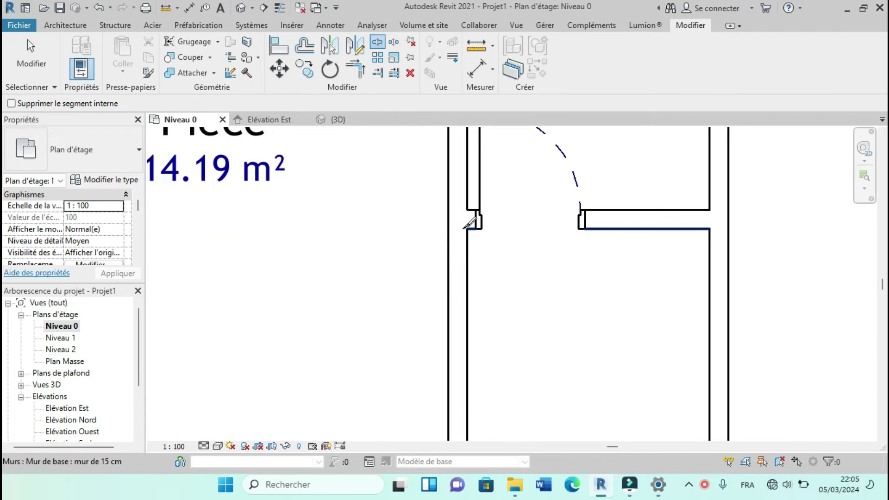
left_click(457, 227)
scroll(404, 186, "down", 1)
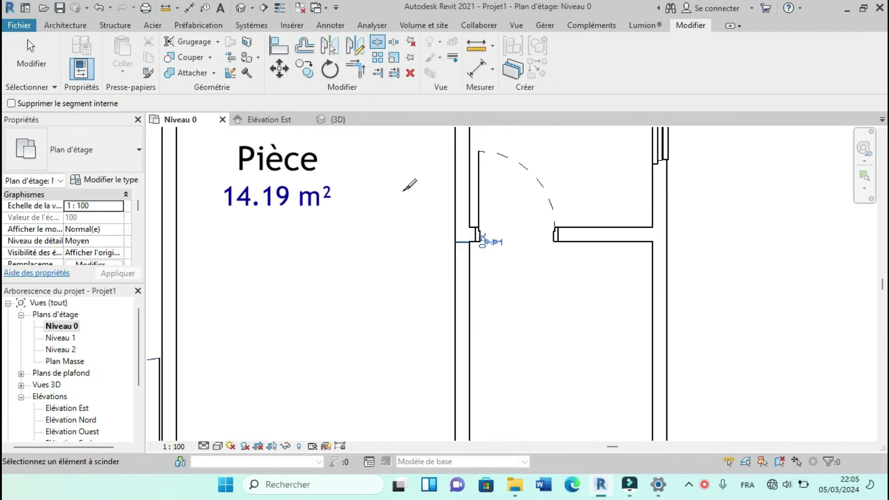
Step: Extend the lower segment of the split wall to the lower face of the partition with the door
left_click(393, 73)
scroll(469, 218, "up", 1)
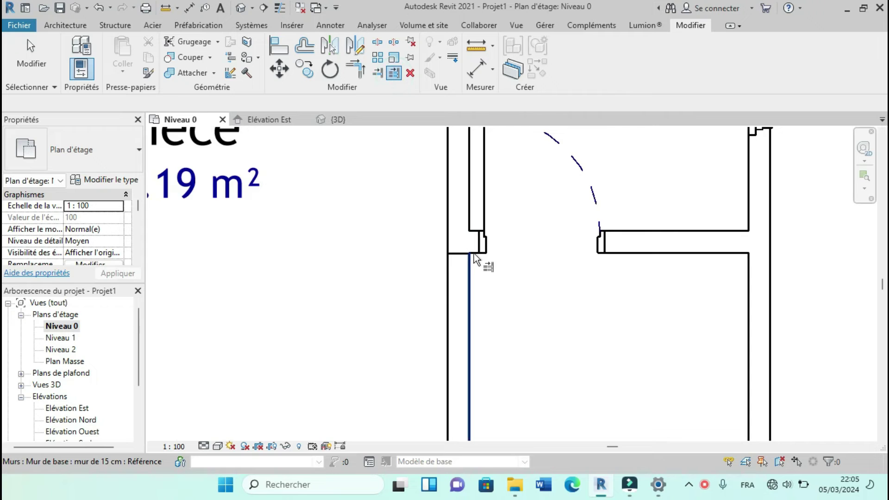
scroll(476, 258, "up", 2)
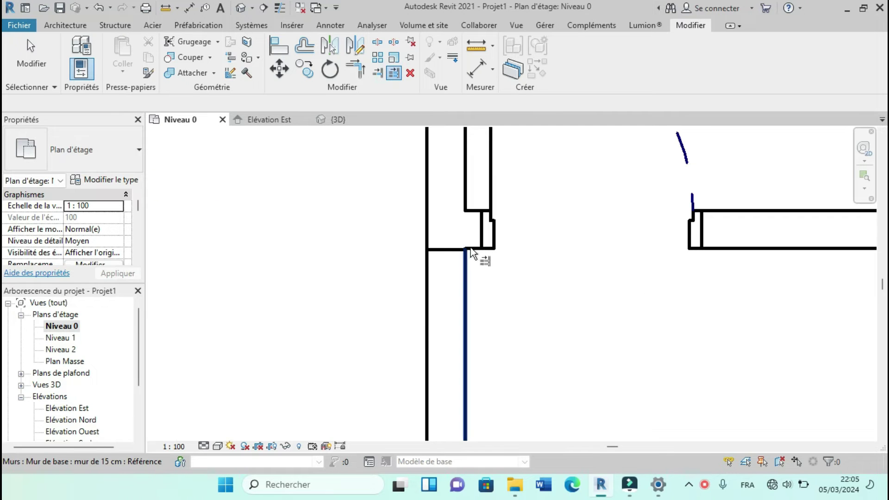
left_click(745, 249)
left_click(468, 297)
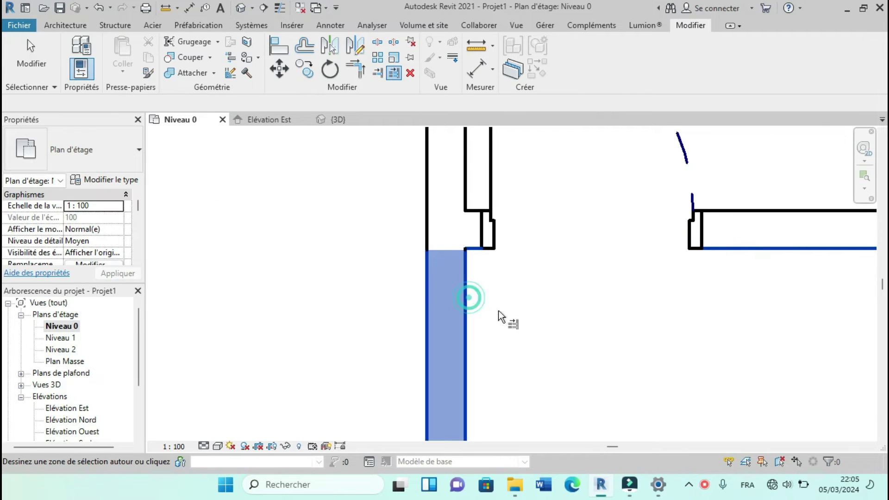
scroll(482, 301, "down", 2)
Step: Trim or extend the upper segment of the split wall to the upper face of the partition with the door
left_click(426, 242)
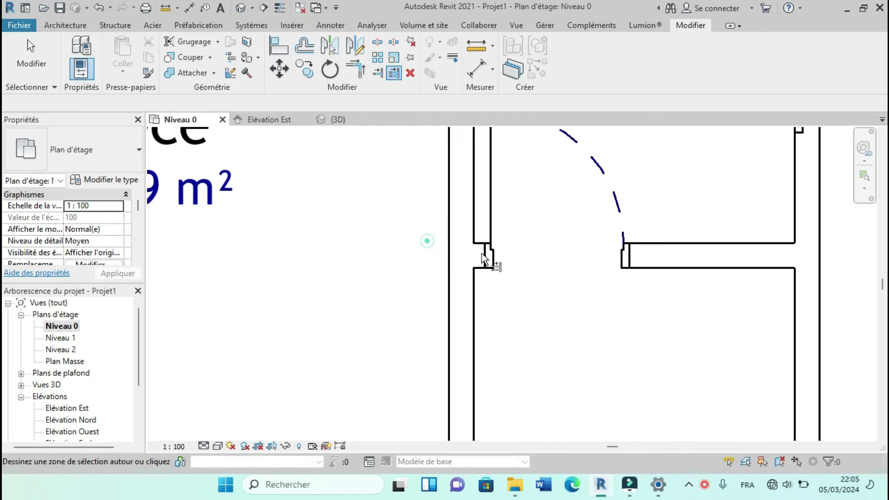
left_click(659, 243)
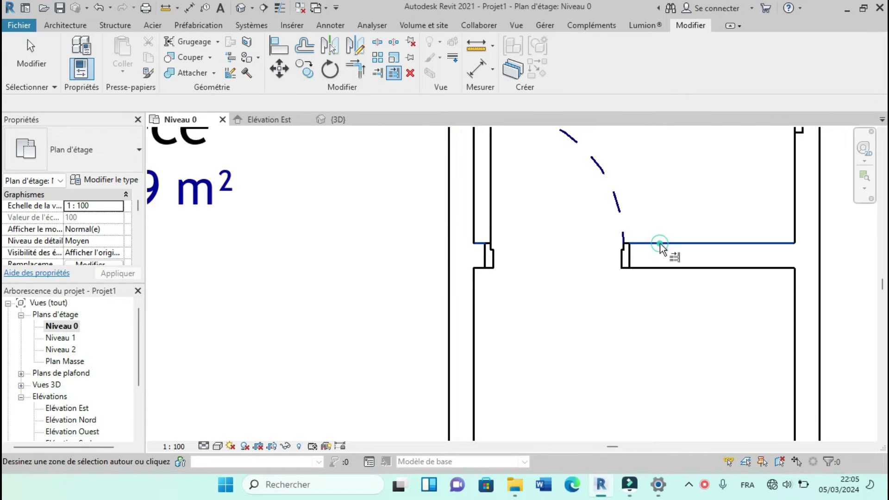
left_click(473, 201)
scroll(468, 323, "down", 8)
key("Escape")
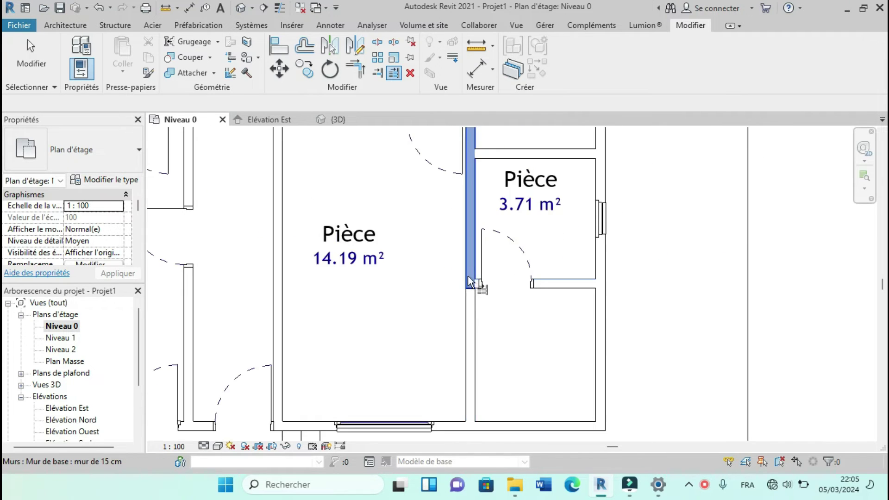
Step: Set the base offset of the lower segment of the split wall to 210
left_click(476, 302)
left_click(95, 229)
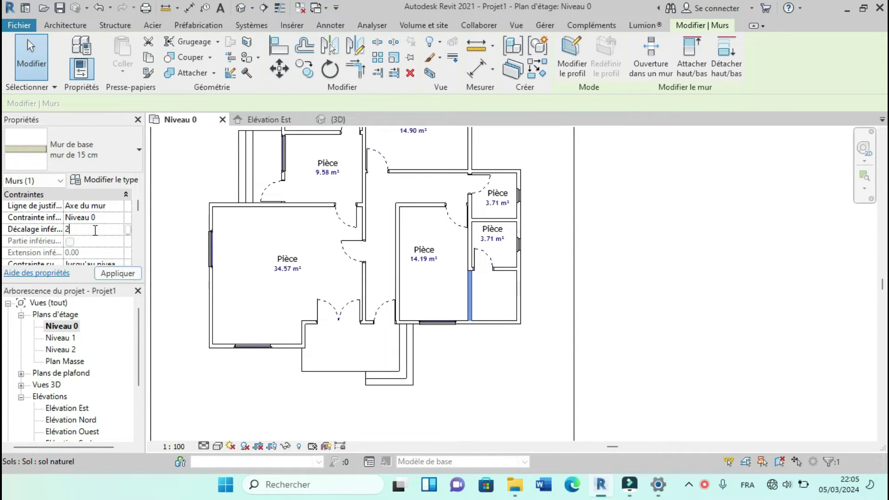
left_click(111, 274)
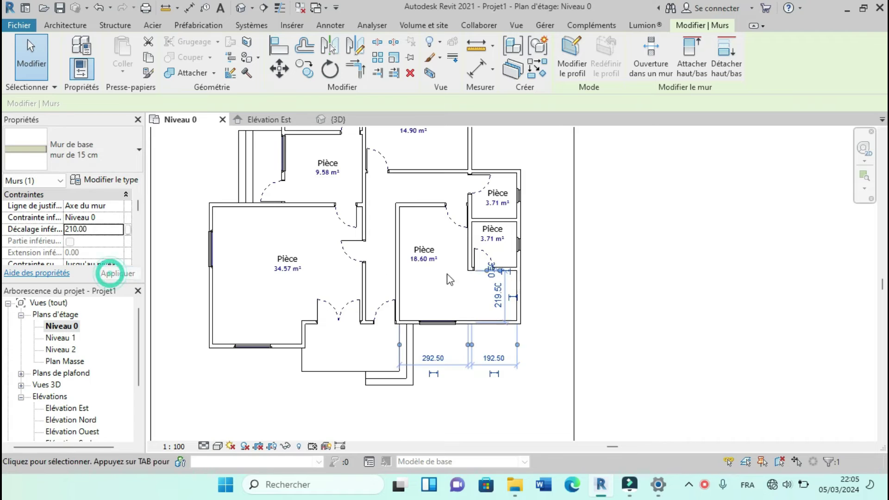
scroll(477, 278, "up", 3)
scroll(574, 268, "down", 5)
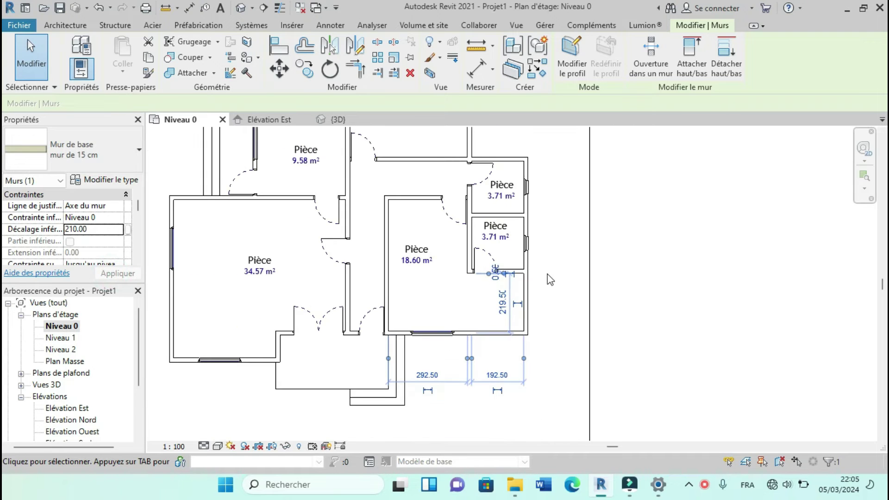
left_click(555, 274)
Step: Rename the large lower-left room "séjour" through its tag
scroll(555, 274, "down", 2)
scroll(485, 290, "up", 2)
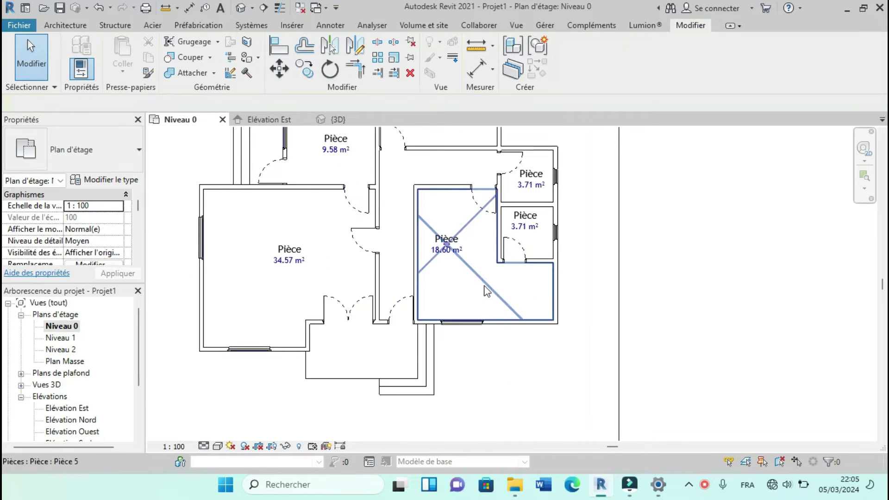
scroll(459, 290, "down", 1)
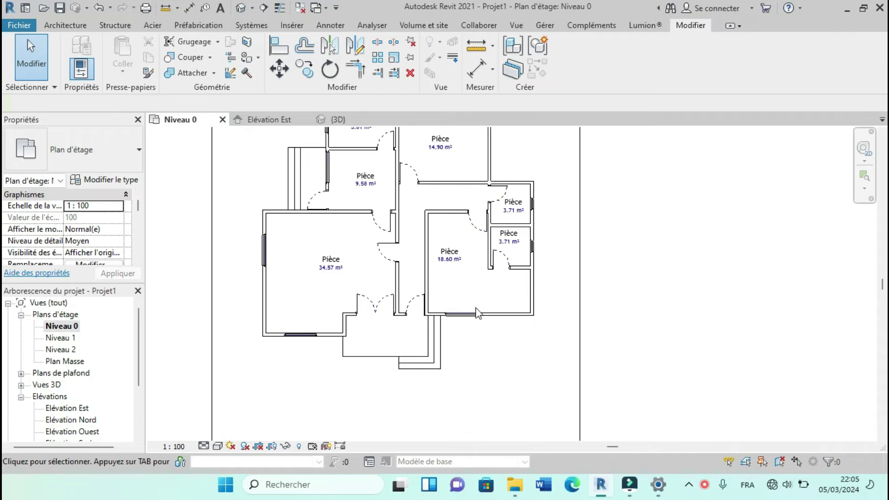
scroll(453, 377, "down", 1)
scroll(330, 253, "up", 5)
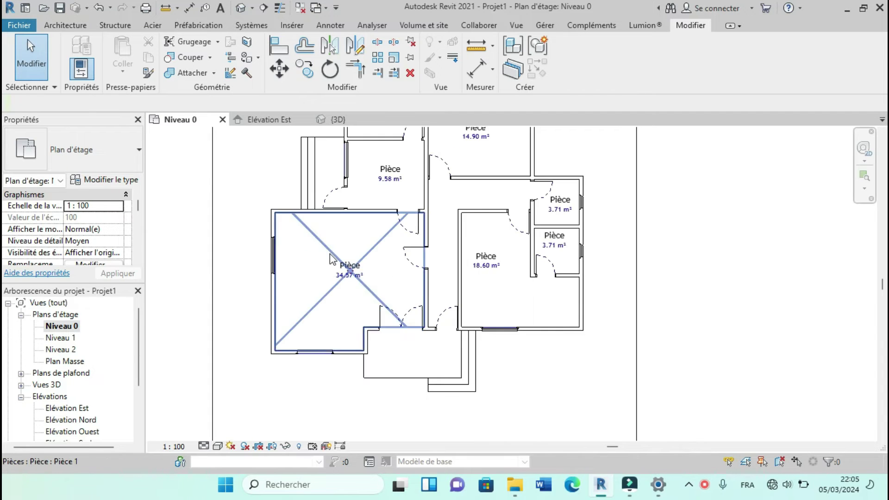
scroll(376, 275, "up", 2)
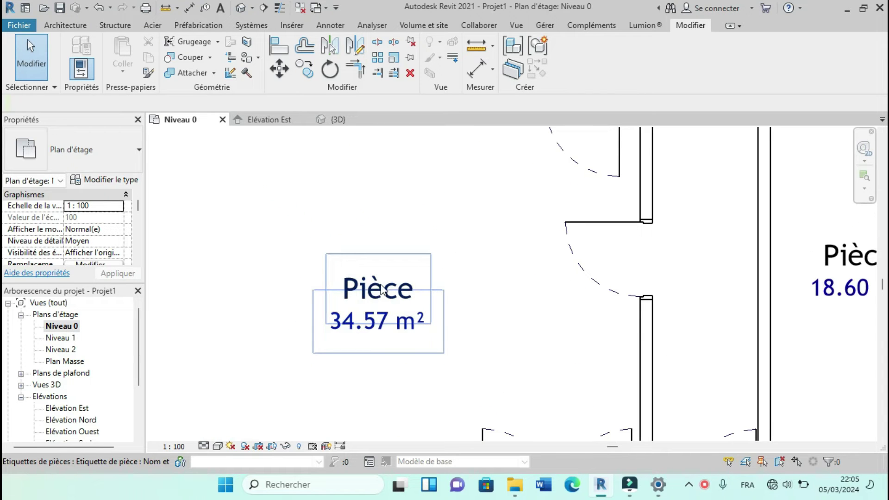
left_click(381, 290)
left_click(381, 287)
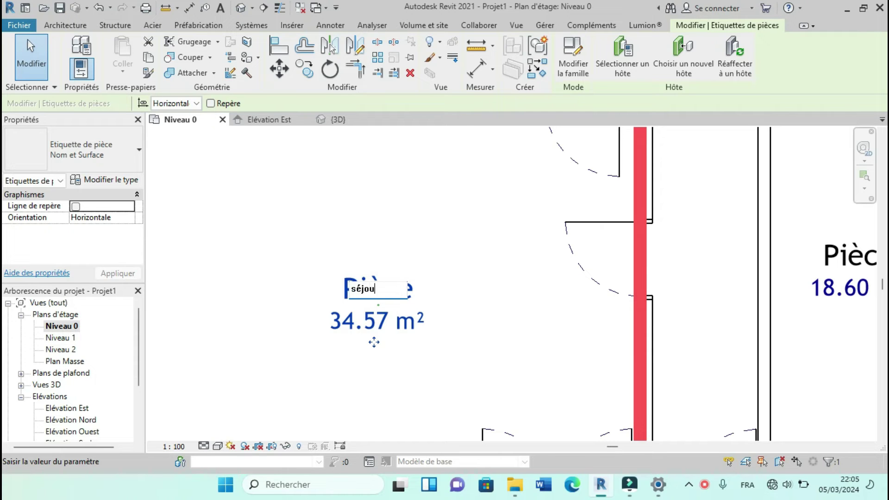
left_click(430, 248)
left_click(436, 241)
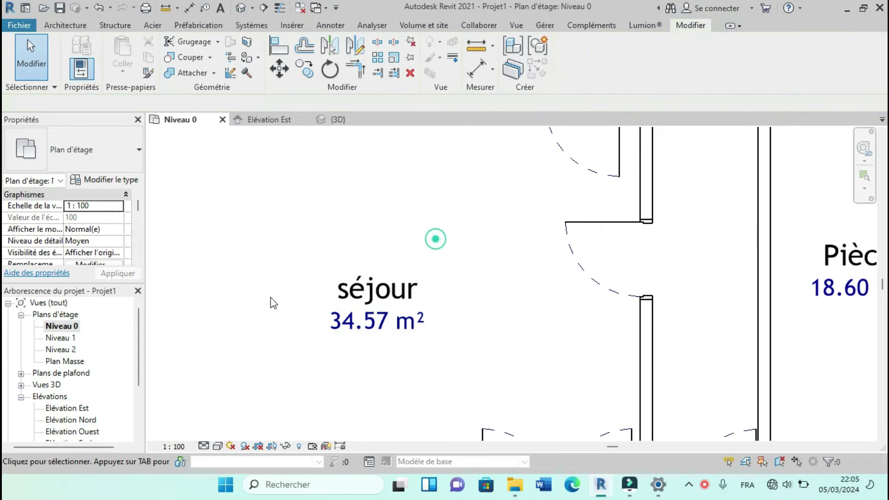
Step: Rename the L-shaped room to the right of the entrance corridor "chambre1"
scroll(435, 241, "down", 3)
scroll(482, 271, "up", 2)
scroll(481, 271, "up", 1)
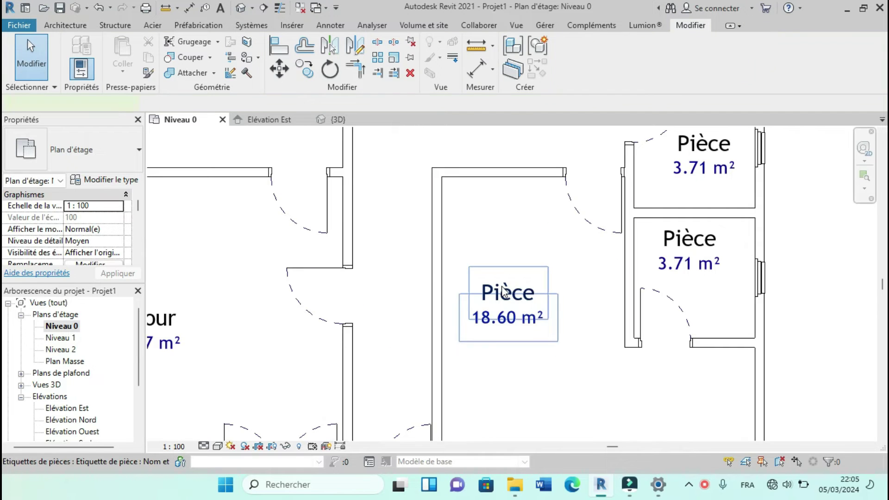
left_click(503, 292)
left_click(505, 290)
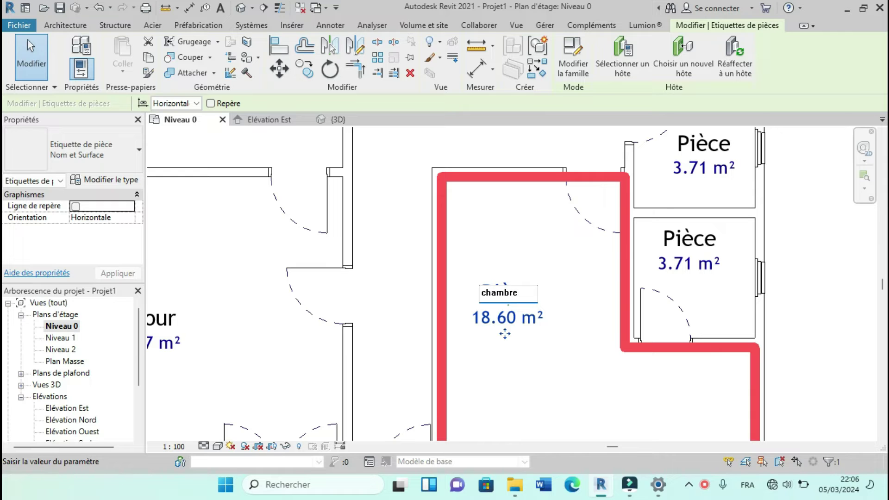
left_click(542, 243)
scroll(540, 234, "down", 5)
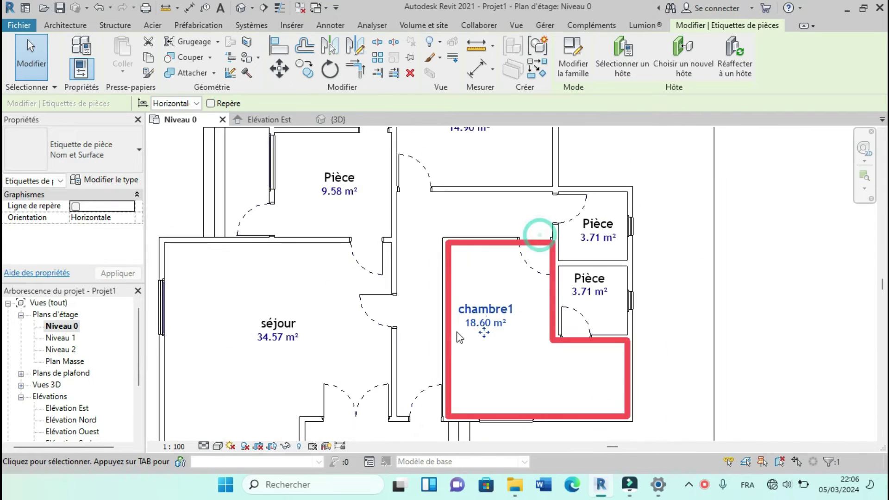
Step: Rename the room beside the side terrace "cuisine"
scroll(389, 224, "up", 3)
scroll(388, 224, "up", 1)
left_click(402, 260)
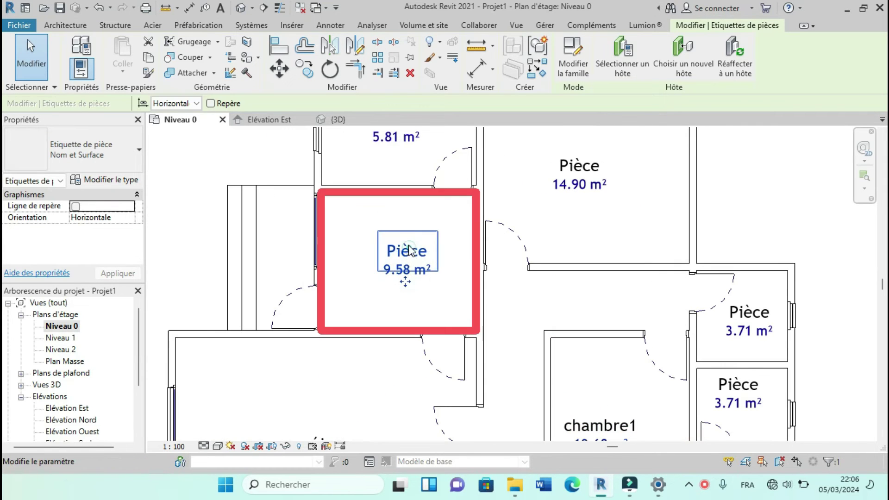
left_click(404, 242)
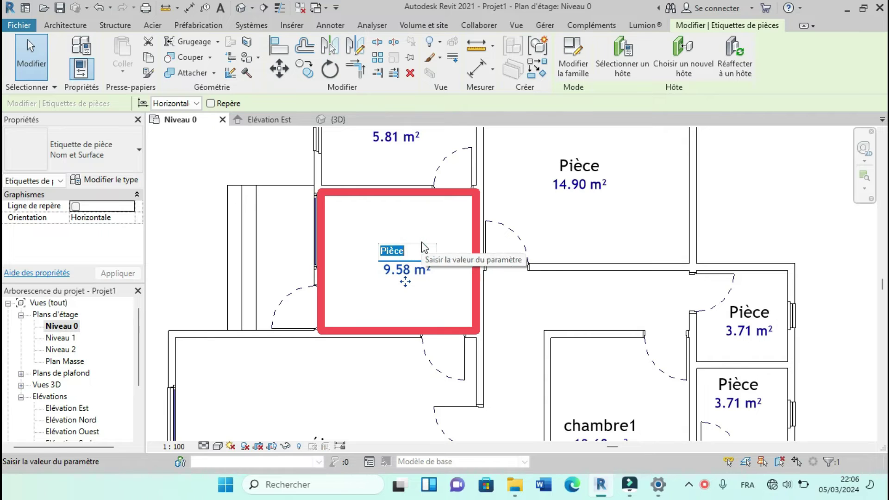
type("cuisine")
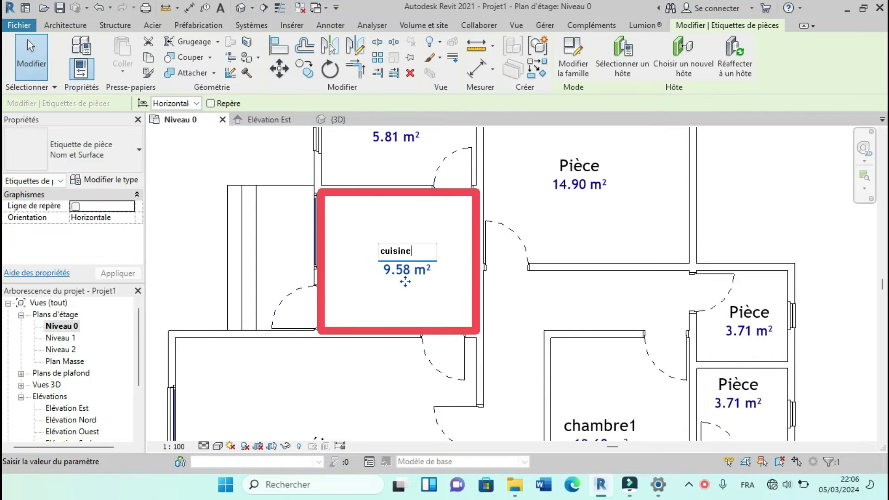
scroll(361, 304, "down", 2)
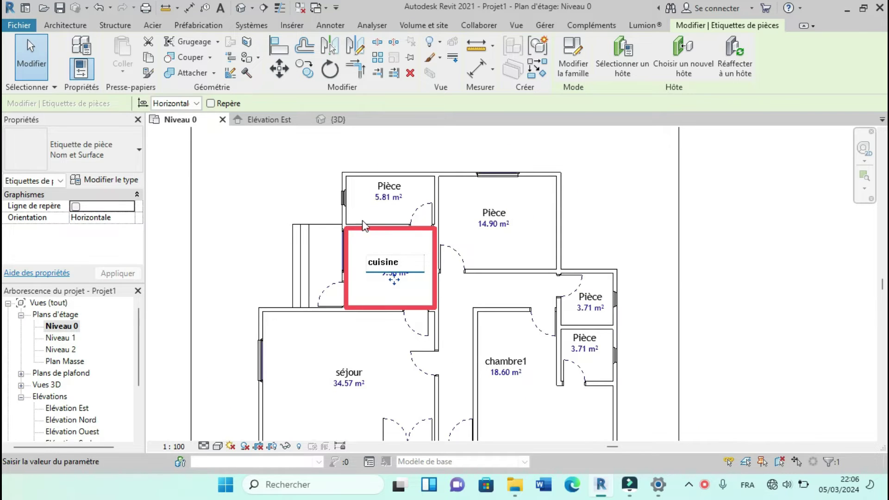
Step: Rename the upper-right room, to the right of the cuisine, "chambre2" through its tag
scroll(361, 213, "down", 2)
scroll(431, 205, "up", 5)
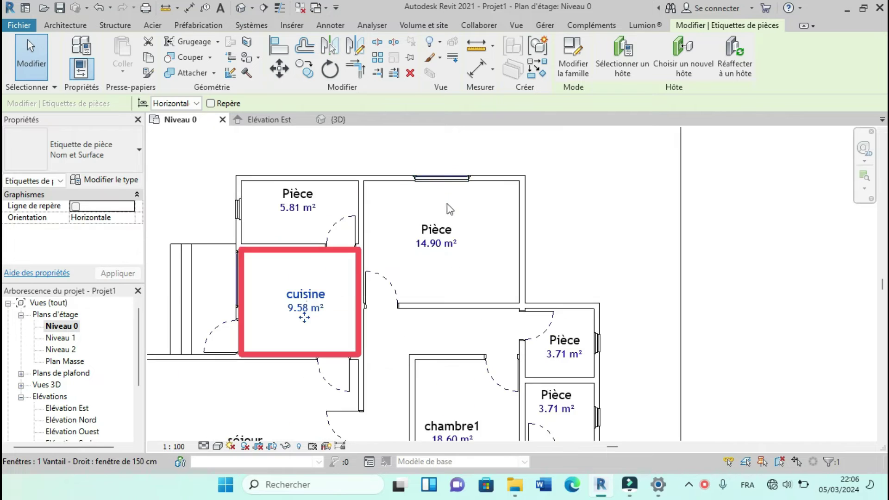
left_click(435, 234)
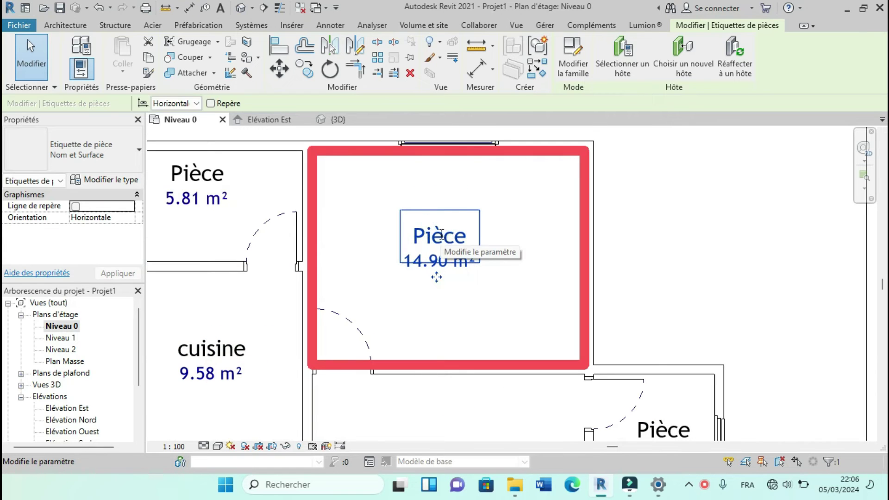
left_click(440, 235)
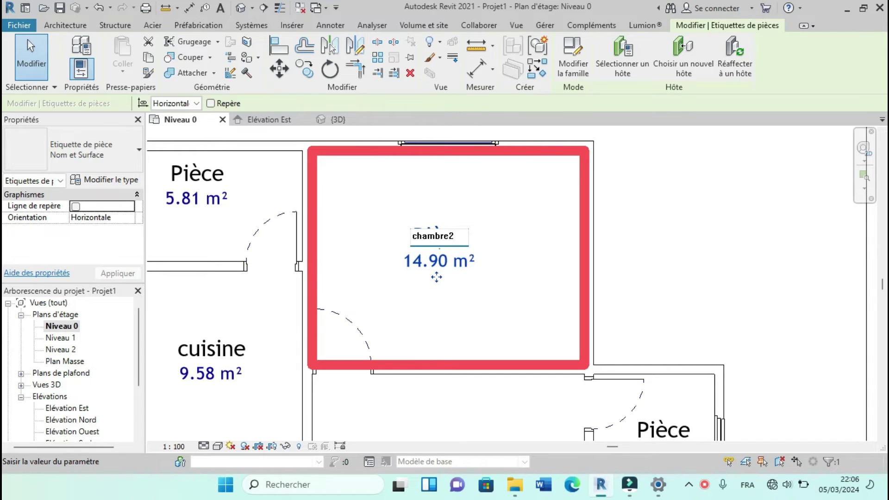
left_click(357, 182)
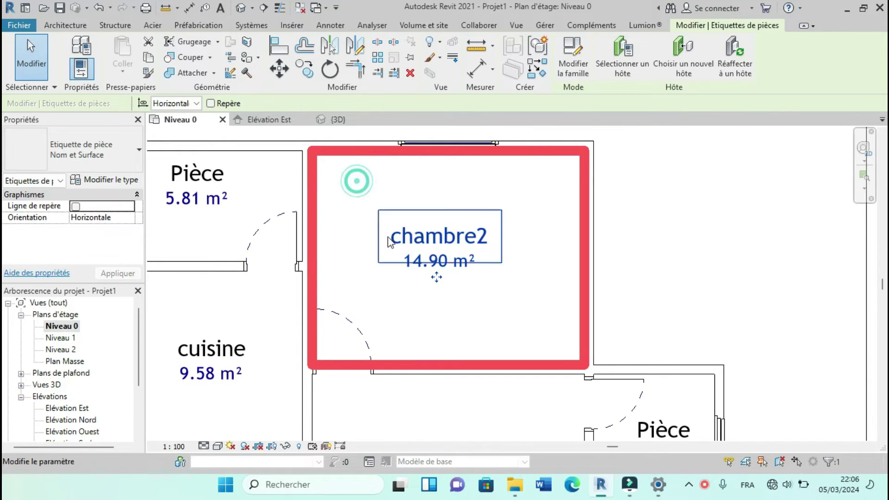
Step: Rename the small room above the cuisine "reserve" through its tag
scroll(391, 241, "down", 1)
scroll(246, 203, "up", 1)
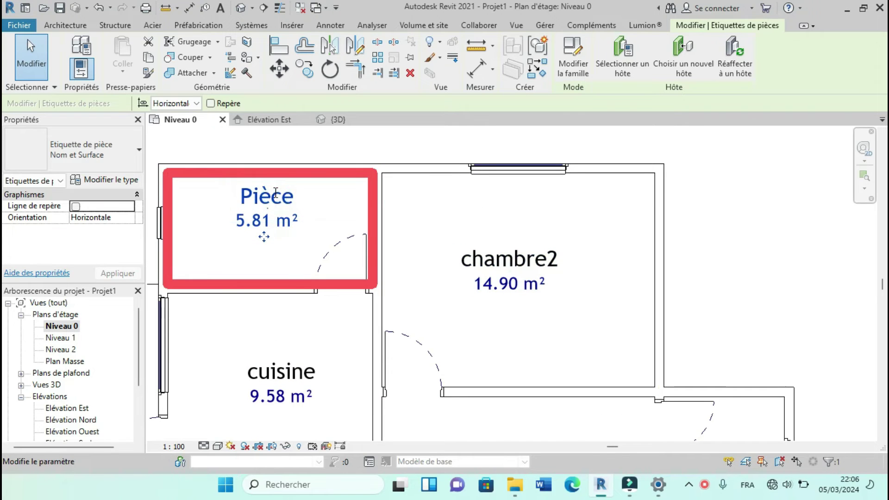
left_click(275, 192)
type("reser")
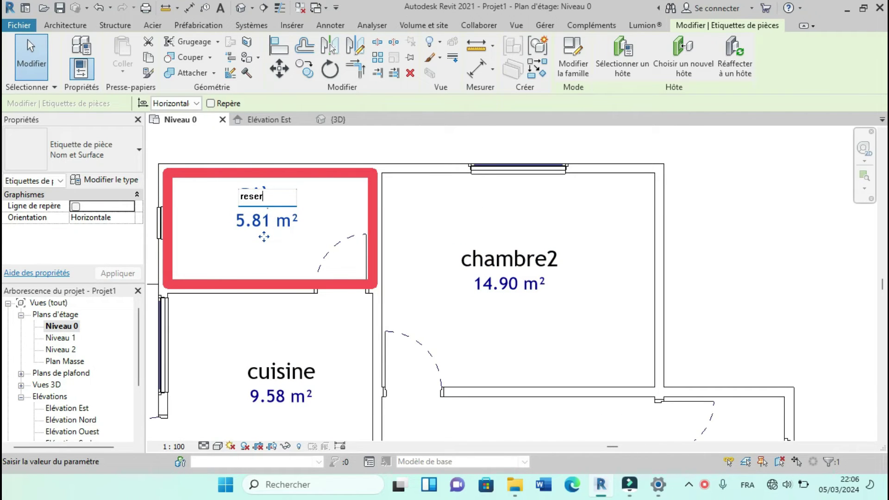
left_click(440, 222)
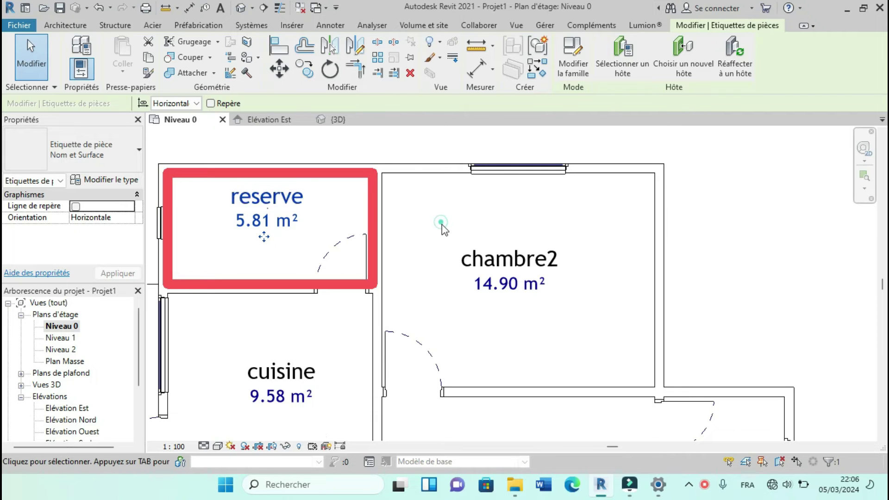
Step: Rename the lower of the two small rooms beside chambre1 "sdb" through its tag
scroll(441, 223, "down", 5)
scroll(569, 380, "up", 4)
scroll(518, 287, "down", 2)
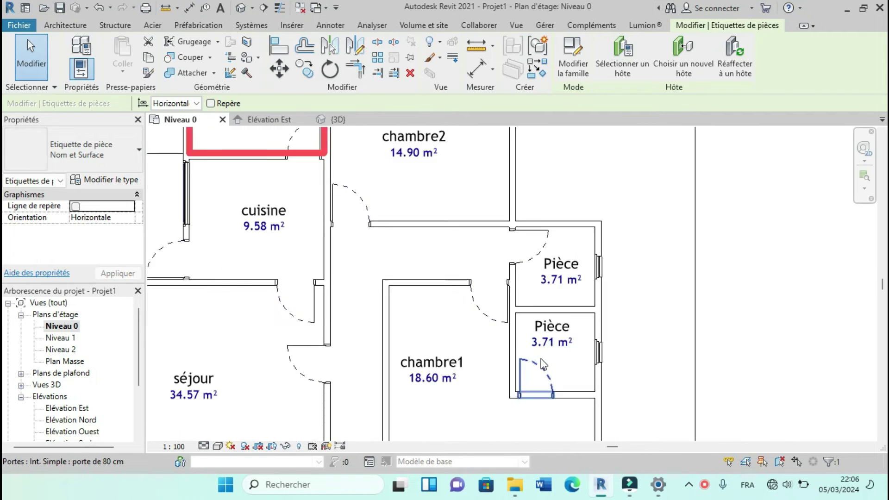
scroll(532, 324, "up", 3)
double_click(566, 310)
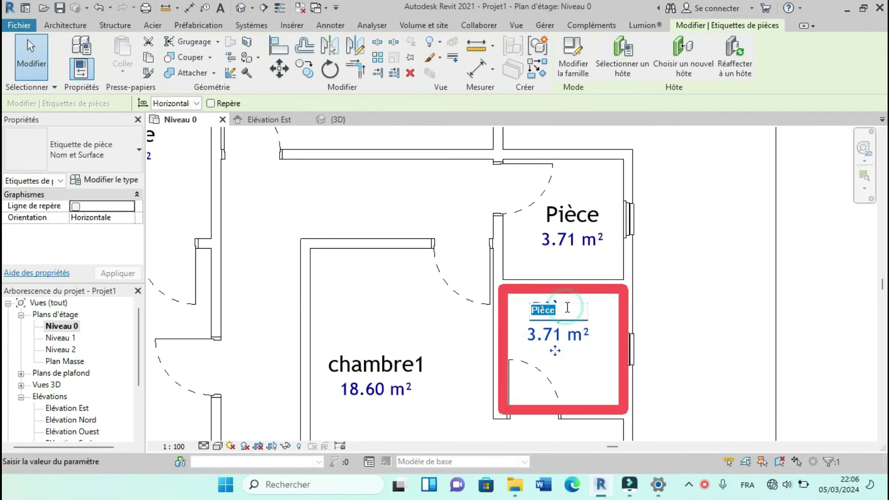
type("sdb")
key("Return")
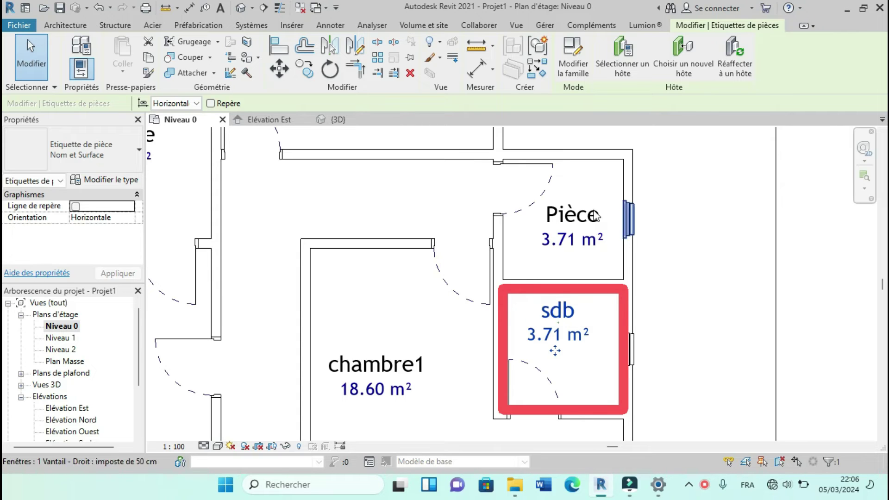
Step: Rename the small room directly above the sdb "sde" through its tag
left_click(576, 211)
left_click(576, 208)
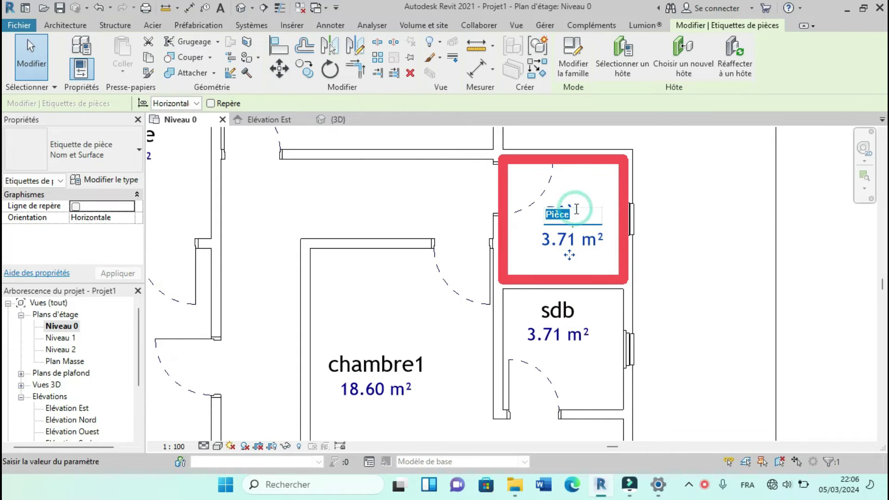
type("sde")
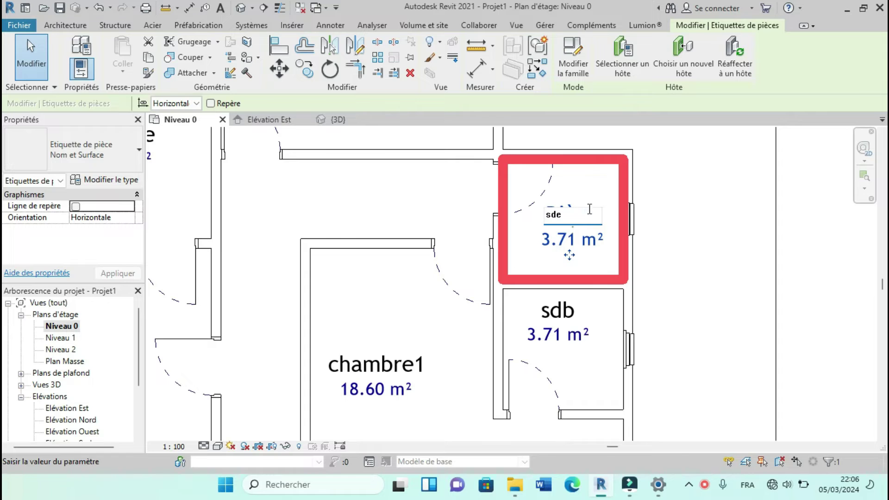
left_click(718, 286)
scroll(563, 273, "down", 4)
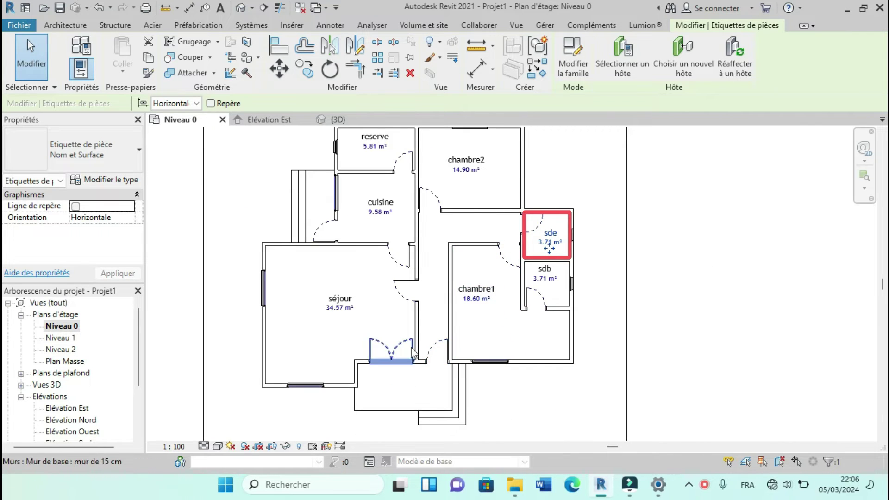
scroll(407, 351, "down", 2)
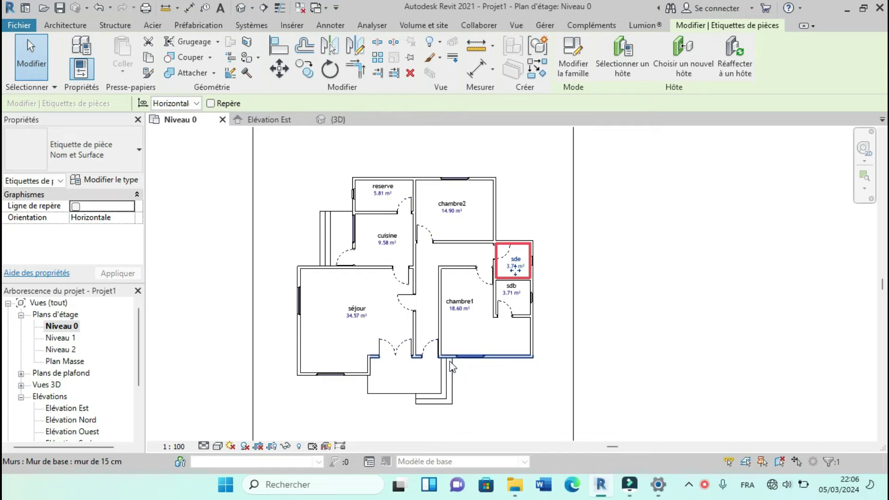
scroll(449, 361, "up", 1)
scroll(450, 364, "up", 1)
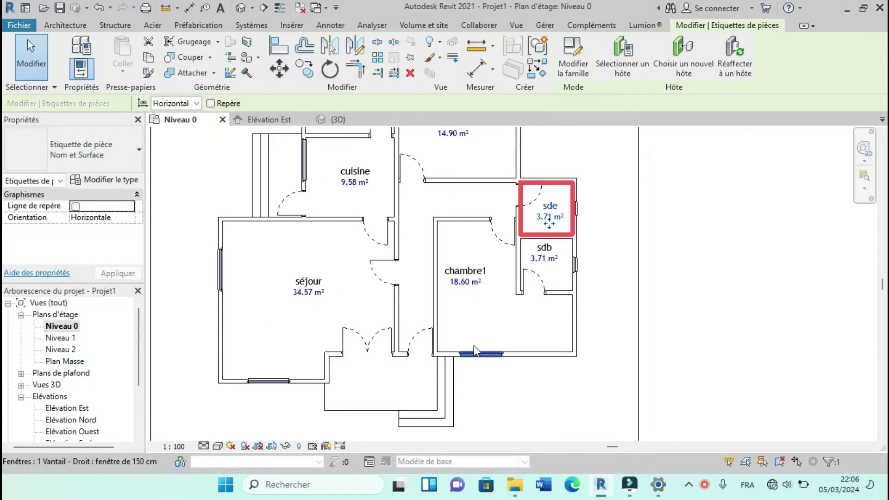
scroll(318, 308, "up", 1)
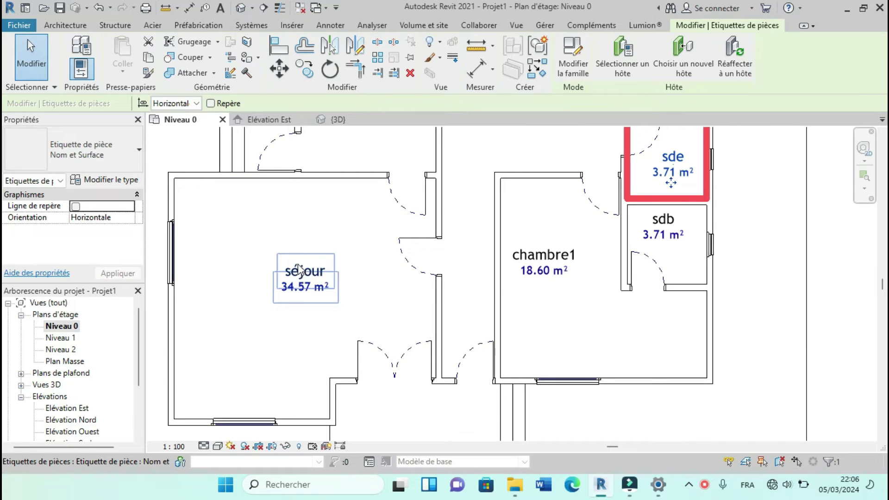
scroll(286, 260, "down", 2)
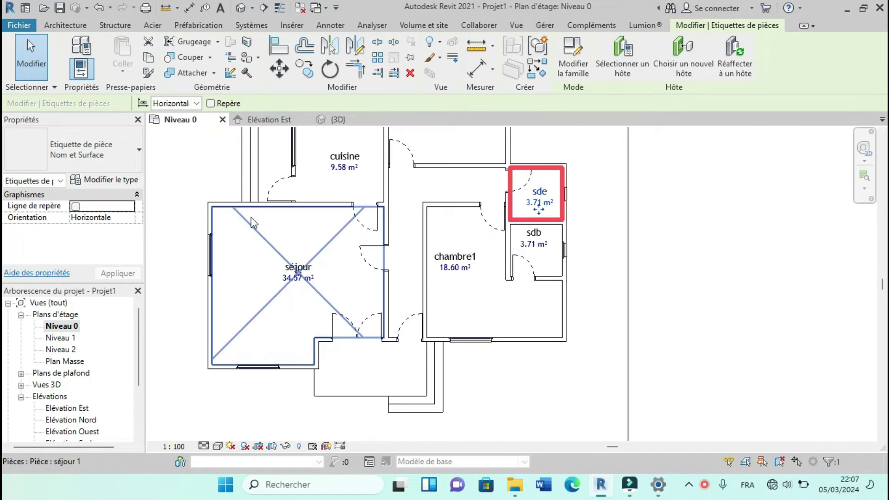
Step: Open the colour scheme settings of the Niveau 0 plan and select the "Par nom" scheme in the Pièces category
left_click(217, 149)
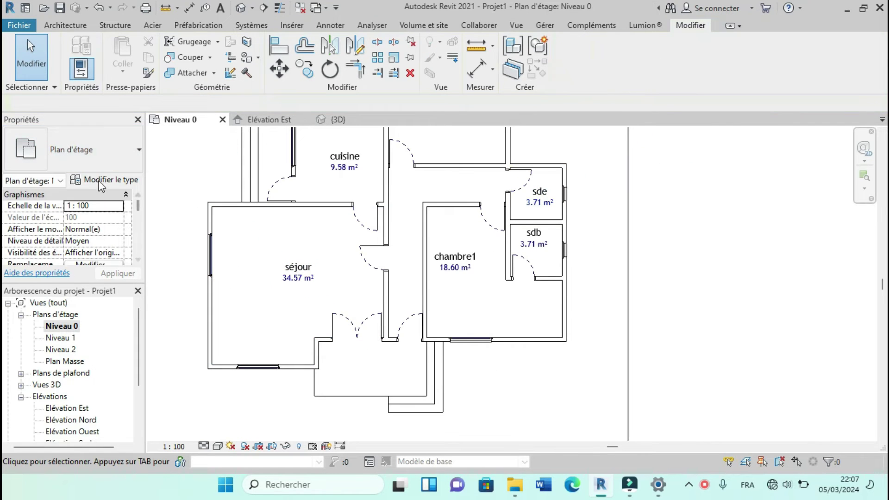
scroll(90, 224, "down", 5)
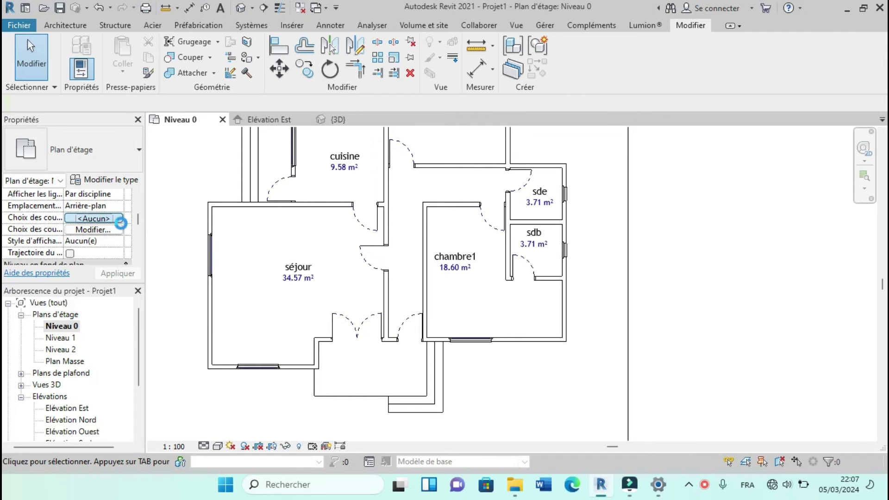
left_click(117, 220)
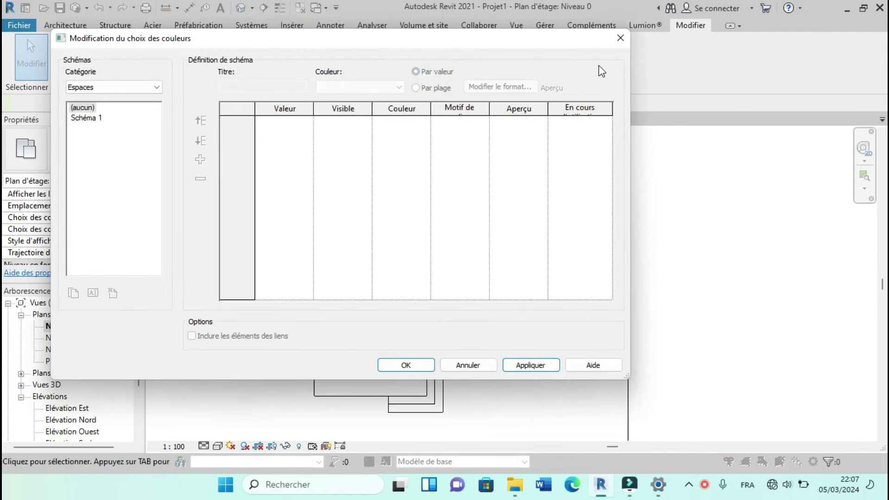
left_click(620, 38)
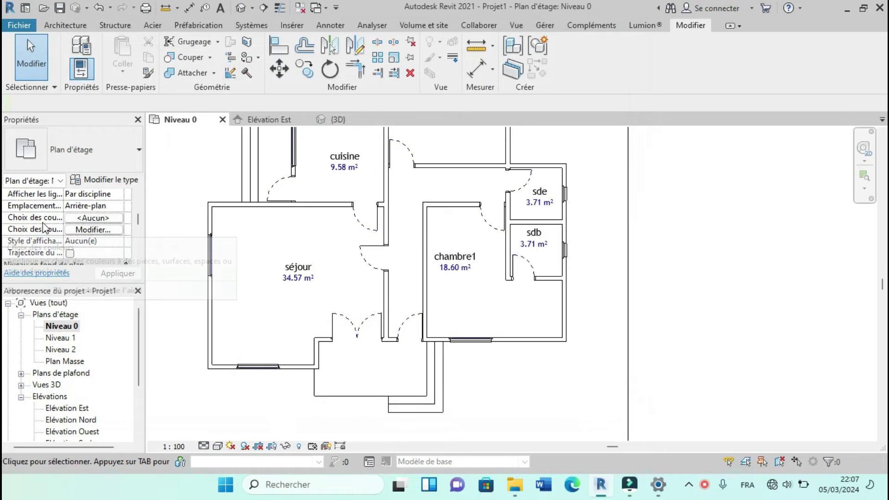
left_click(114, 218)
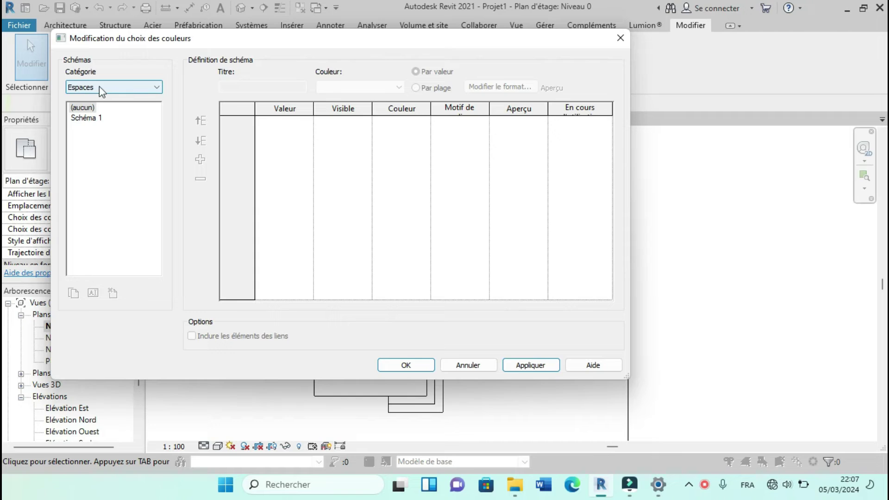
left_click(156, 87)
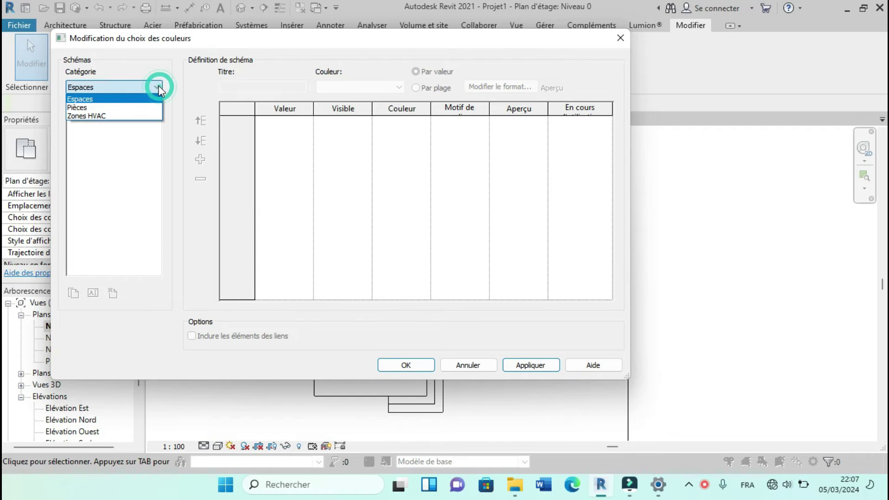
left_click(89, 112)
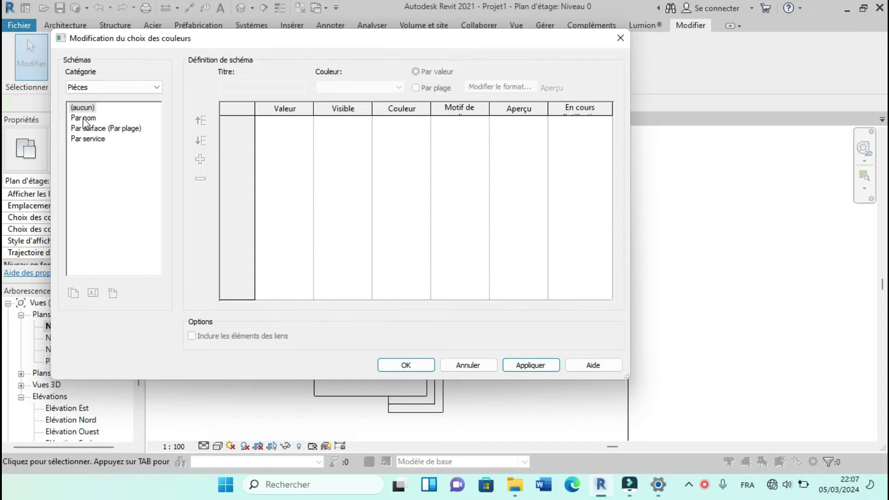
left_click(85, 119)
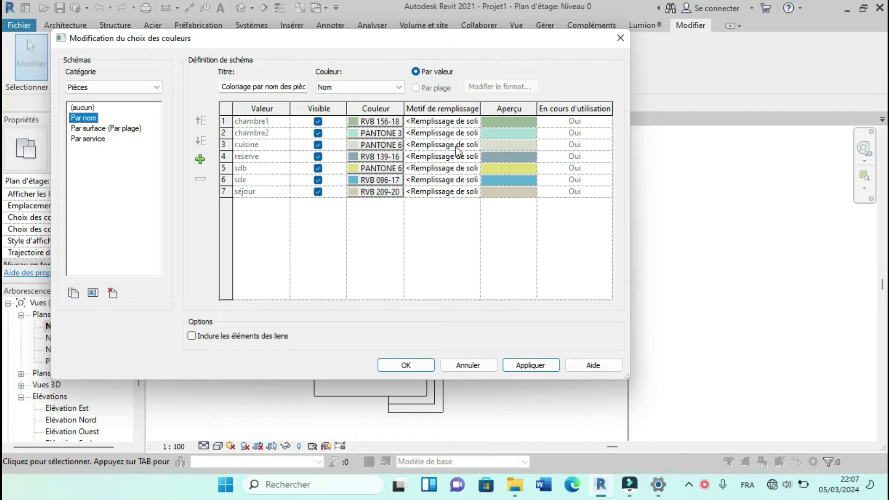
Step: Set chambre1's fill pattern to "Hachures croisées - En diagonale" and its colour to black (Noir) in the scheme
left_click(474, 123)
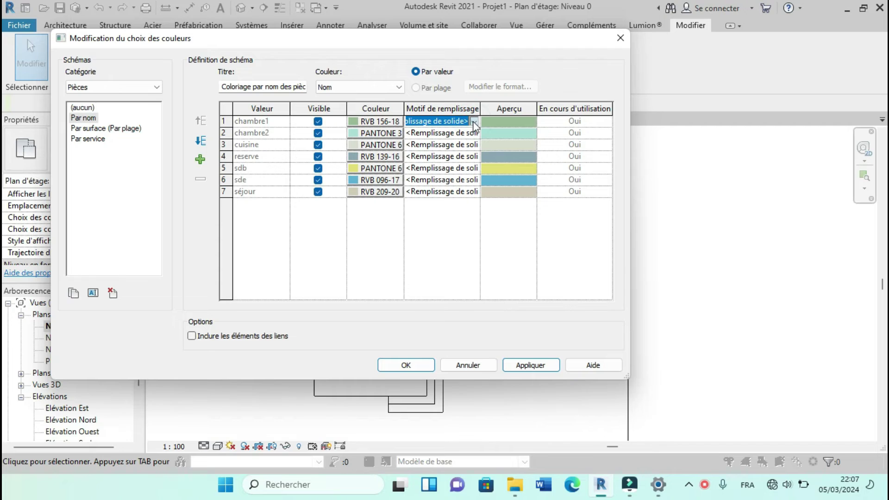
left_click(474, 122)
scroll(463, 163, "down", 2)
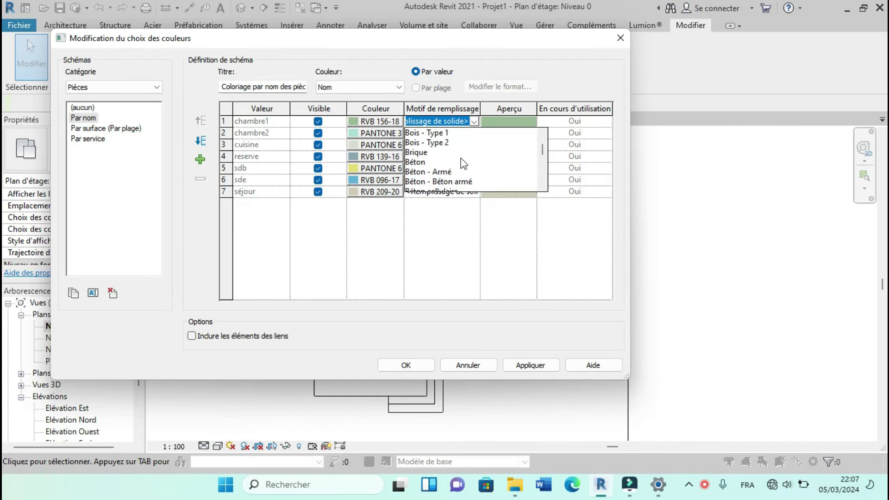
scroll(463, 163, "down", 6)
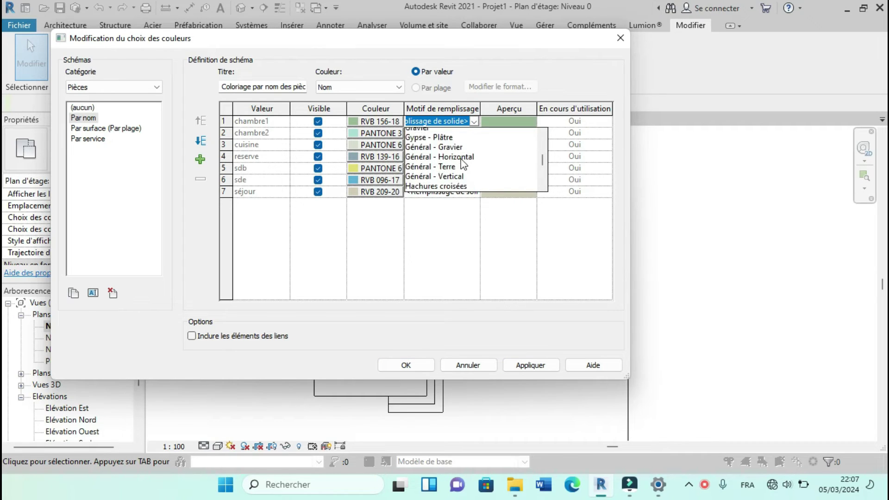
scroll(462, 162, "down", 1)
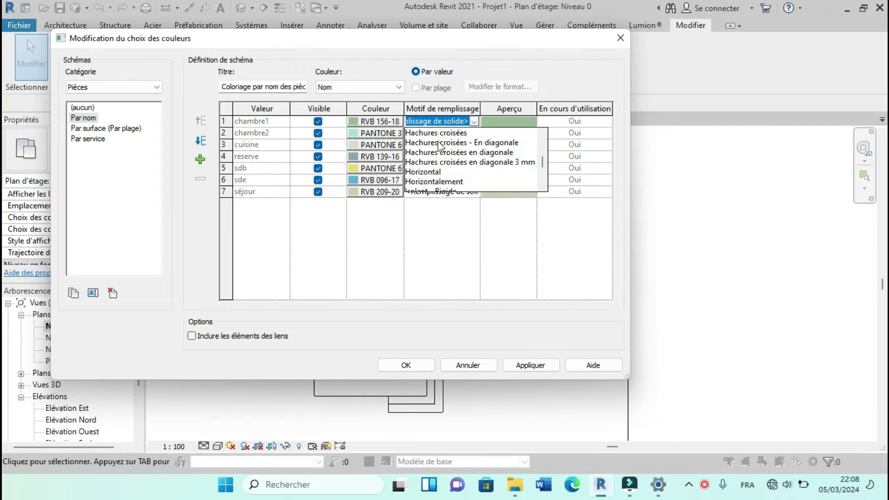
left_click(489, 144)
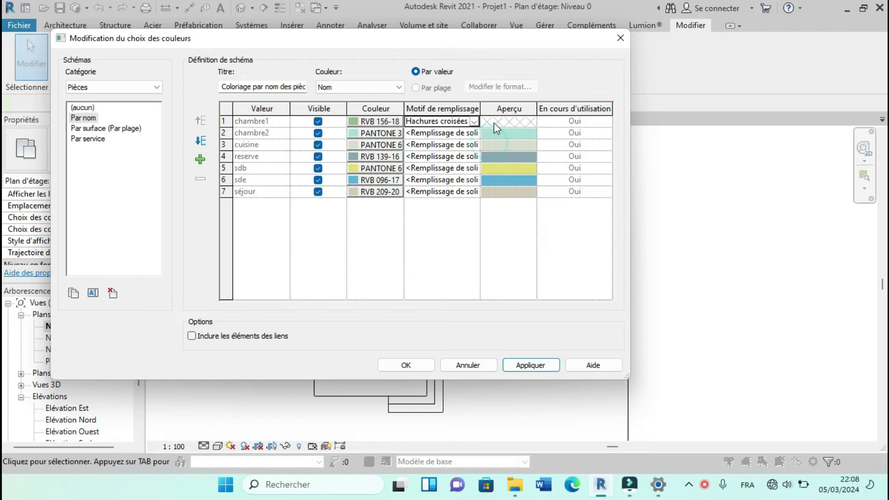
left_click(354, 125)
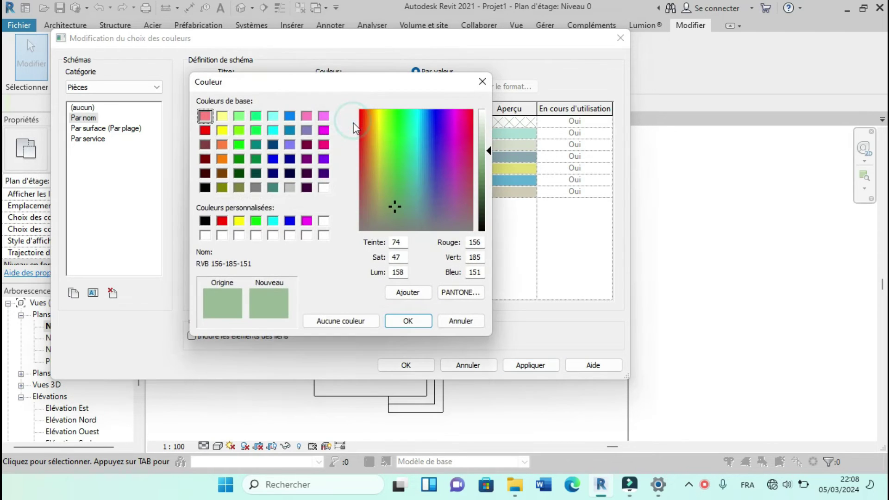
left_click(204, 188)
left_click(404, 319)
Step: Give chambre2 the "Hachures croisées - En diagonale" fill pattern in black (Noir)
left_click(518, 133)
left_click(474, 134)
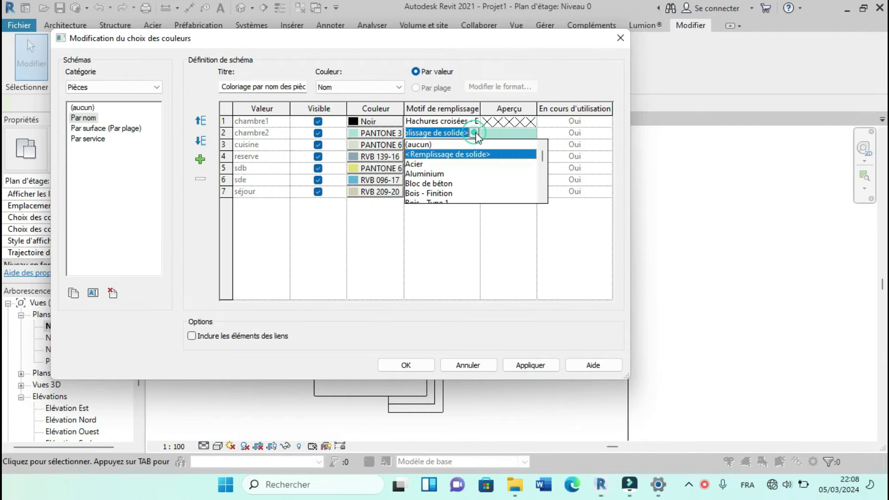
scroll(463, 172, "down", 3)
left_click(463, 180)
left_click(375, 133)
left_click(213, 193)
left_click(404, 319)
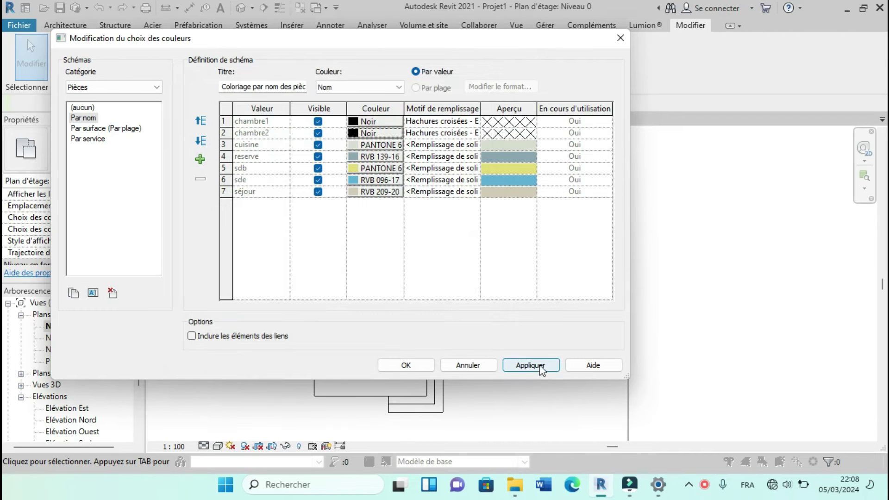
Step: Change the cuisine entry to the "Hachures croisées - En diagonale" pattern with black (Noir) as its colour
left_click(475, 145)
scroll(448, 190, "down", 3)
left_click(491, 190)
left_click(375, 145)
left_click(205, 187)
left_click(408, 321)
Step: Apply the "Hachures croisées - En diagonale" pattern and the colour black (Noir) to the reserve entry
left_click(475, 157)
scroll(500, 199, "down", 3)
left_click(499, 178)
left_click(376, 156)
left_click(206, 187)
left_click(406, 319)
Step: Set the fill pattern of the sdb, sde and séjour entries to "Hachures croisées - En diagonale"
left_click(474, 168)
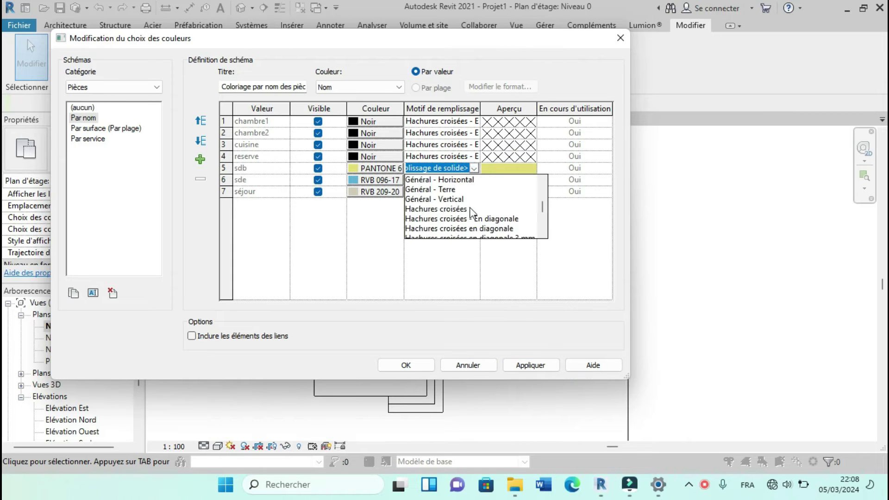
left_click(471, 209)
left_click(474, 180)
scroll(469, 203, "down", 3)
left_click(471, 220)
left_click(475, 192)
scroll(472, 232, "down", 6)
scroll(471, 245, "up", 4)
left_click(475, 209)
Step: Change the colour of the sdb, sde and séjour entries to black (Noir) and apply the colour scheme to the plan
left_click(375, 168)
left_click(205, 187)
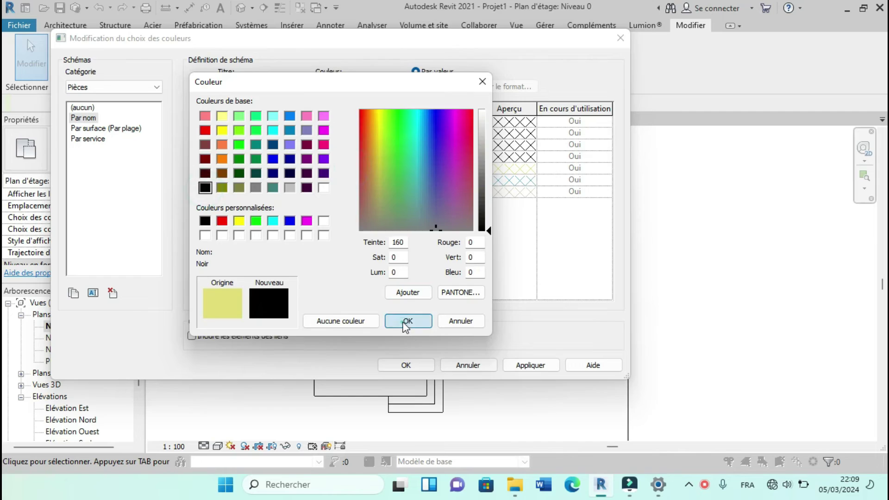
left_click(406, 321)
left_click(375, 179)
left_click(205, 187)
left_click(402, 321)
left_click(376, 192)
left_click(205, 187)
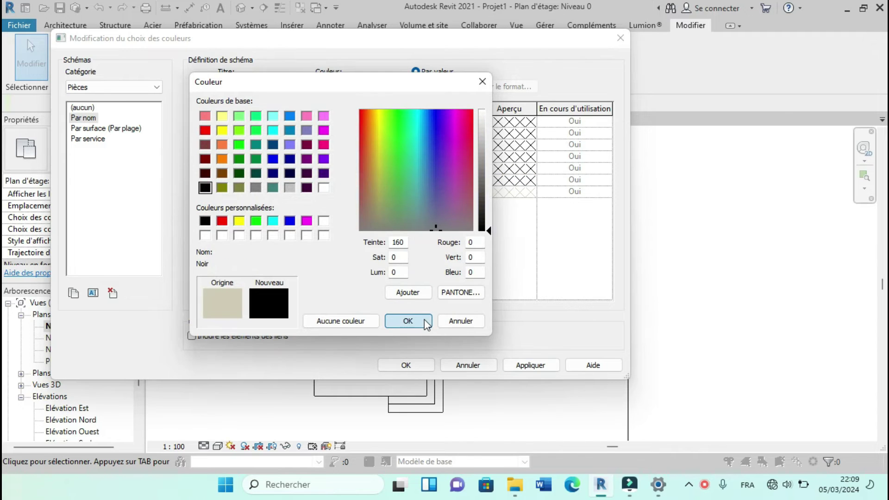
left_click(424, 319)
left_click(547, 365)
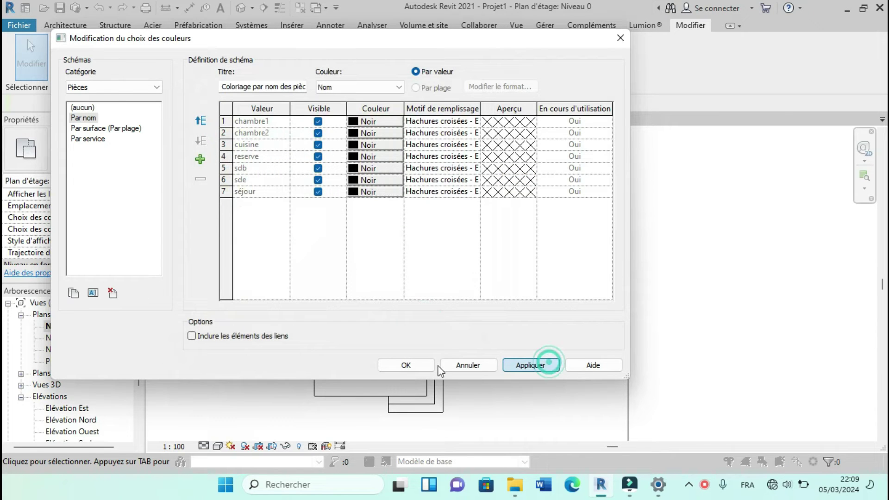
left_click(406, 365)
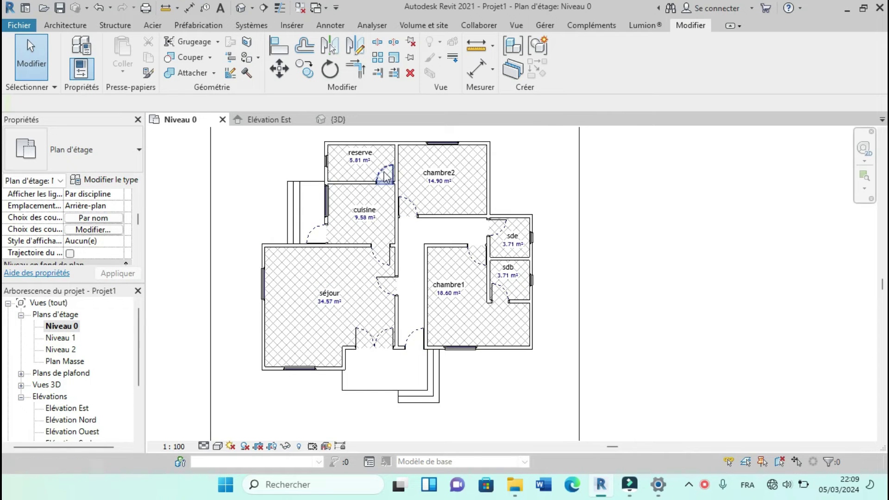
Step: Undo the colour scheme applied to the rooms of the Niveau 0 plan
scroll(323, 279, "up", 2)
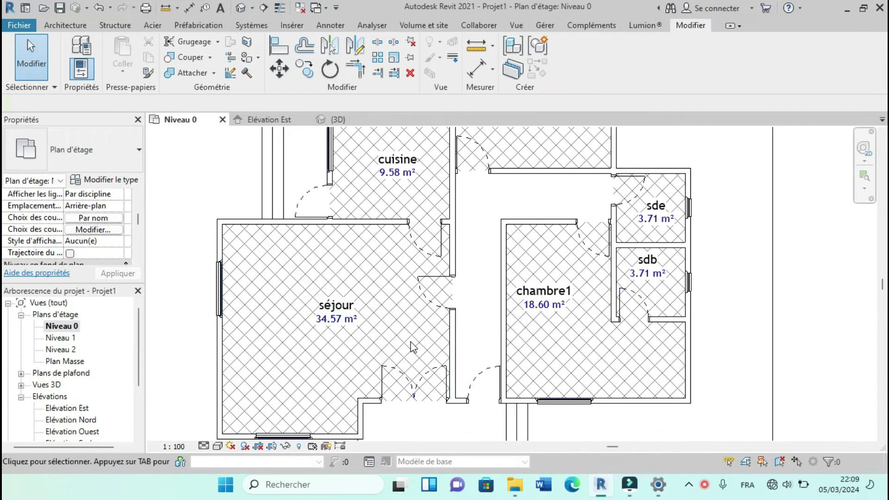
scroll(424, 276, "down", 1)
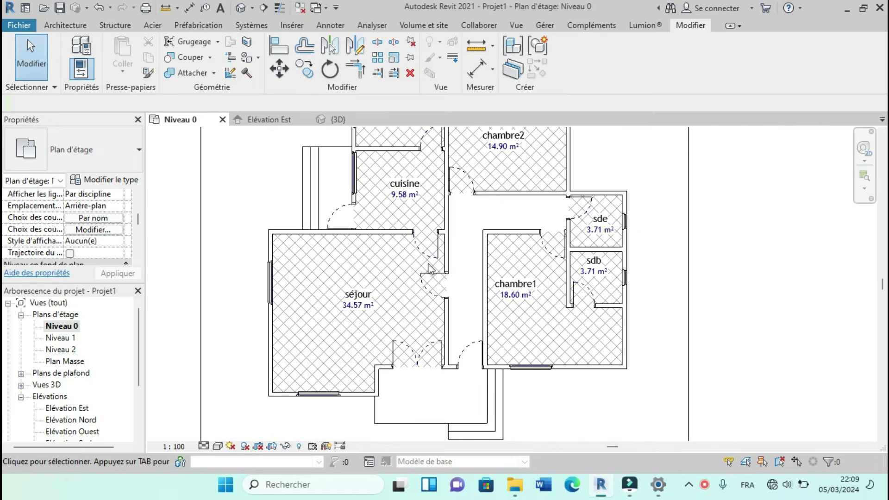
scroll(429, 264, "down", 1)
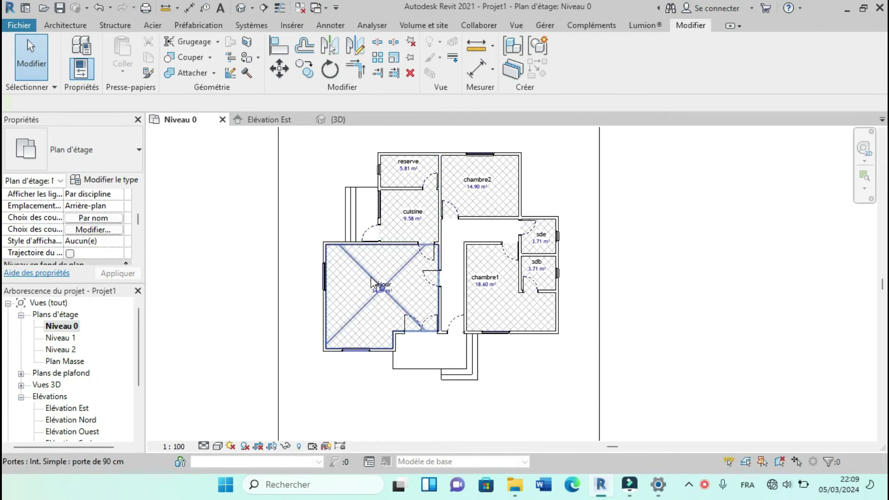
scroll(383, 296, "up", 1)
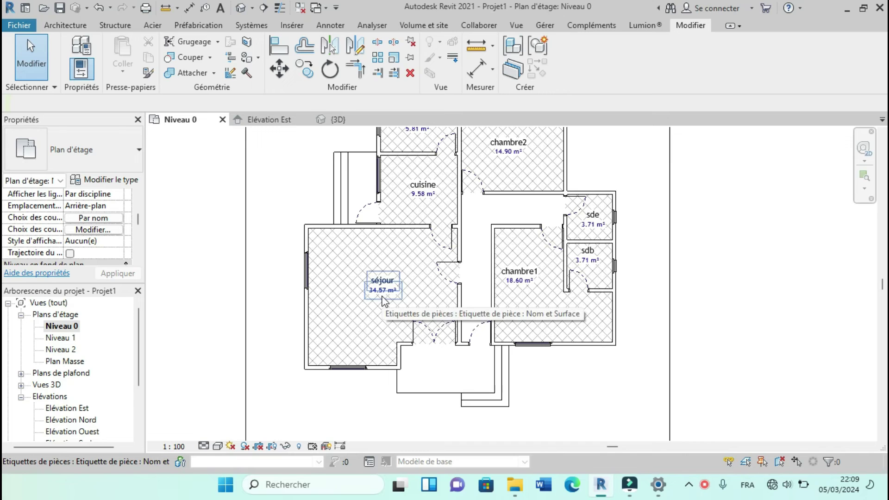
key("ctrl+z")
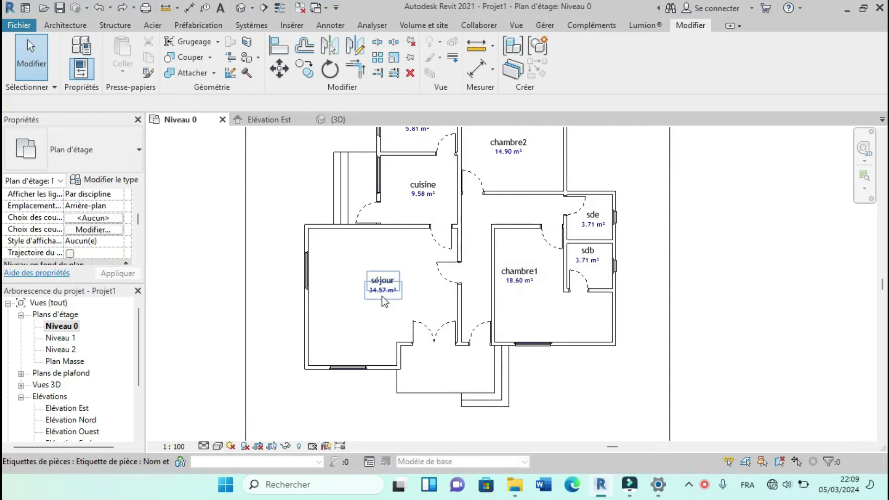
scroll(426, 362, "down", 2)
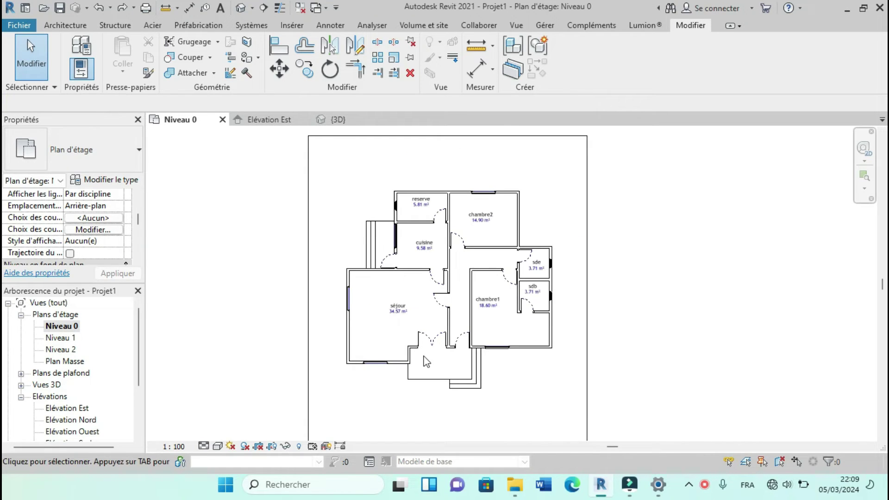
Step: Look at the house in the default 3D view and return to the Niveau 0 floor plan
left_click(240, 8)
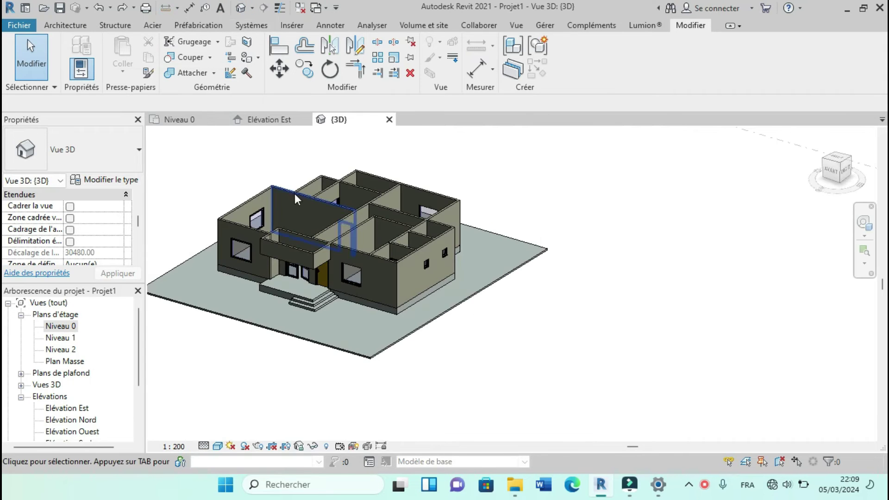
left_click(192, 120)
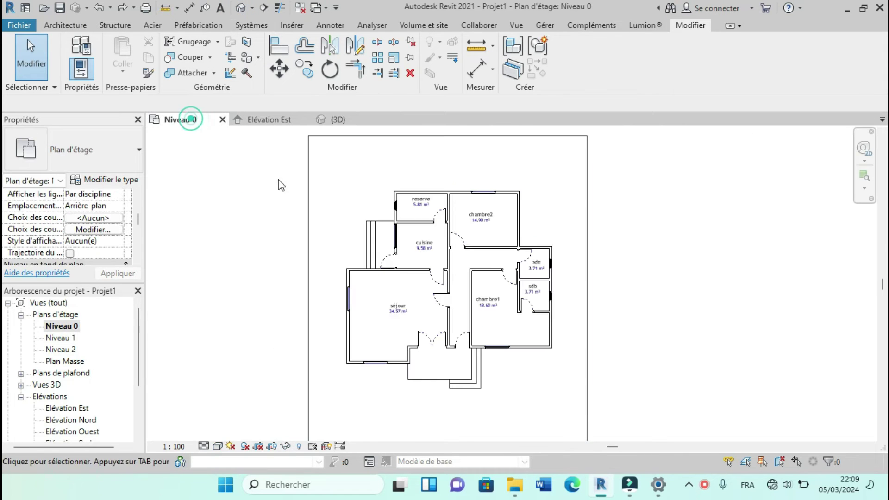
scroll(420, 291, "up", 2)
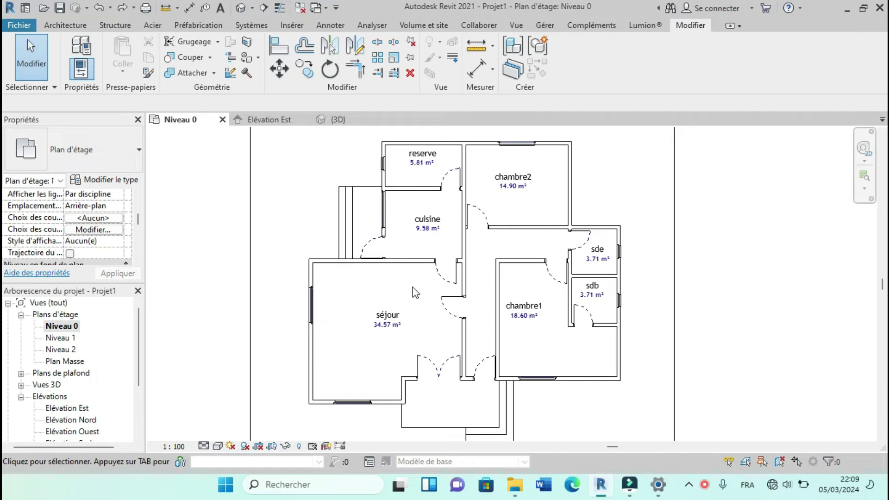
scroll(425, 271, "down", 1)
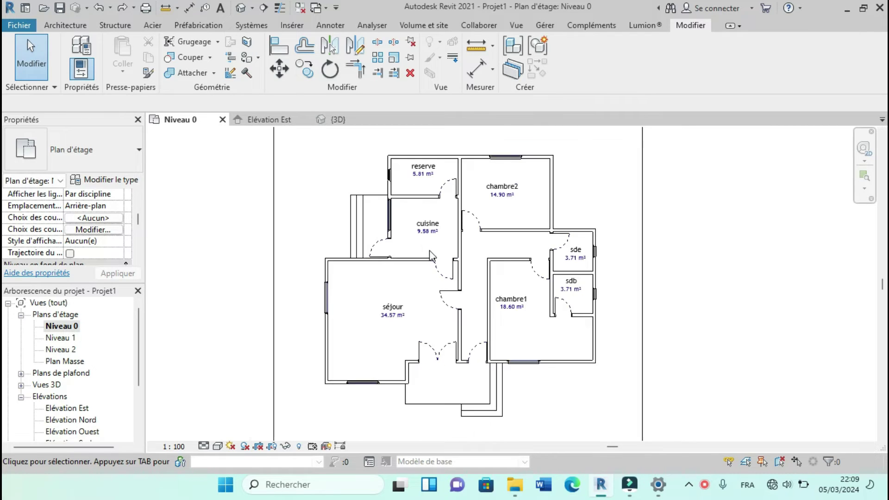
Step: Place a text note reading "terrasse" on the front terrace beside the séjour's double door
left_click(220, 10)
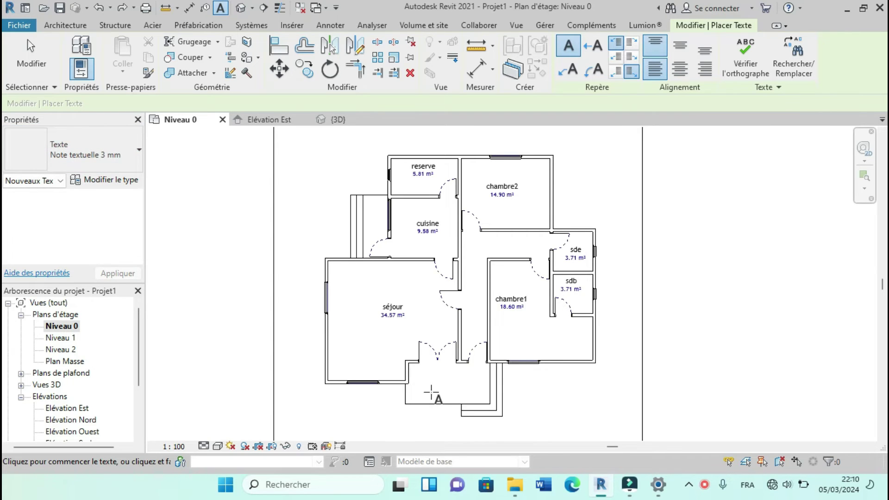
scroll(439, 398, "up", 3)
left_click(438, 376)
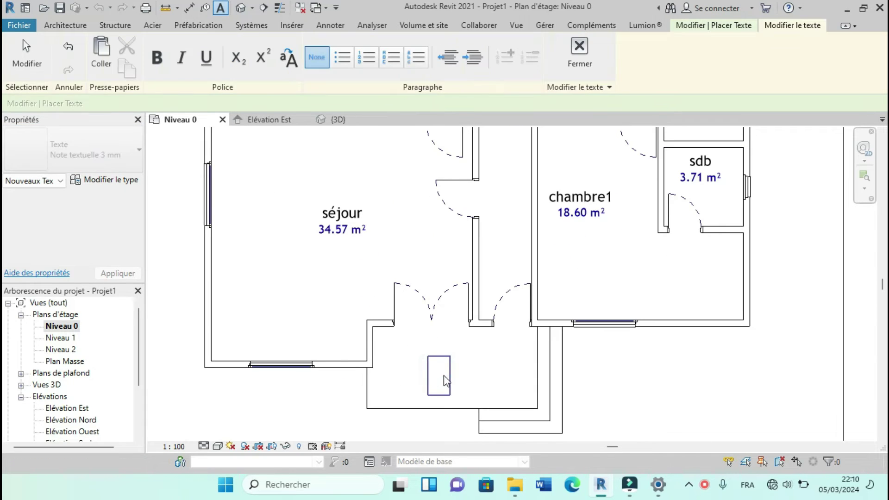
type("terrasse")
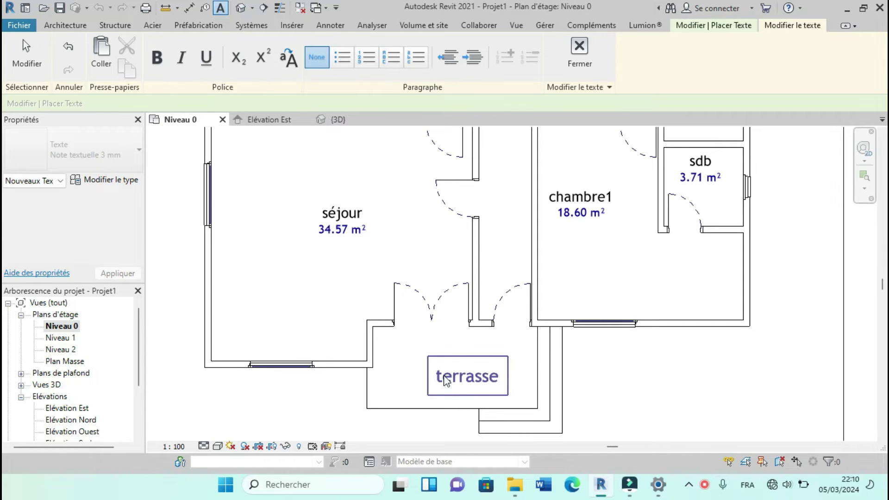
left_click(409, 359)
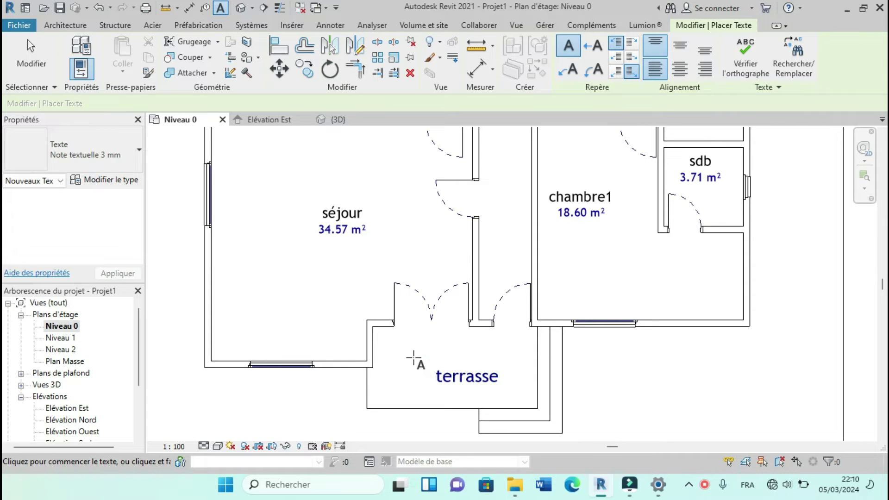
key("Escape")
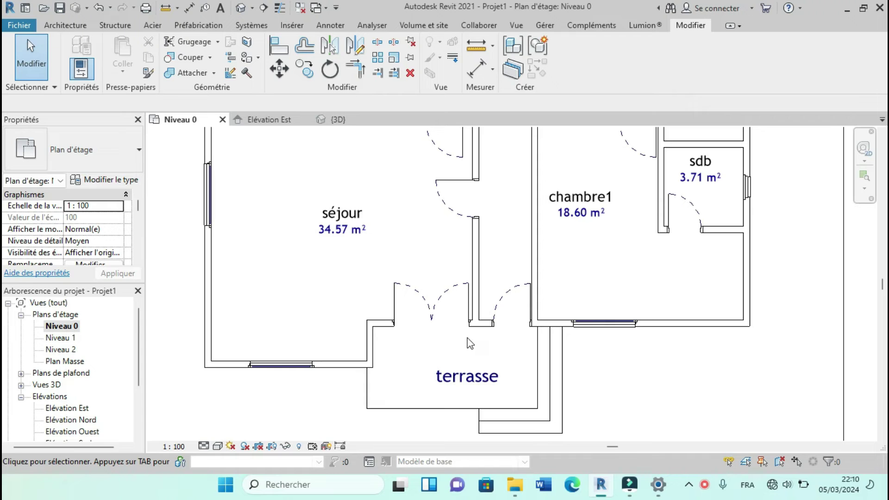
Step: Delete the "terrasse" text note from the front terrace
left_click(60, 25)
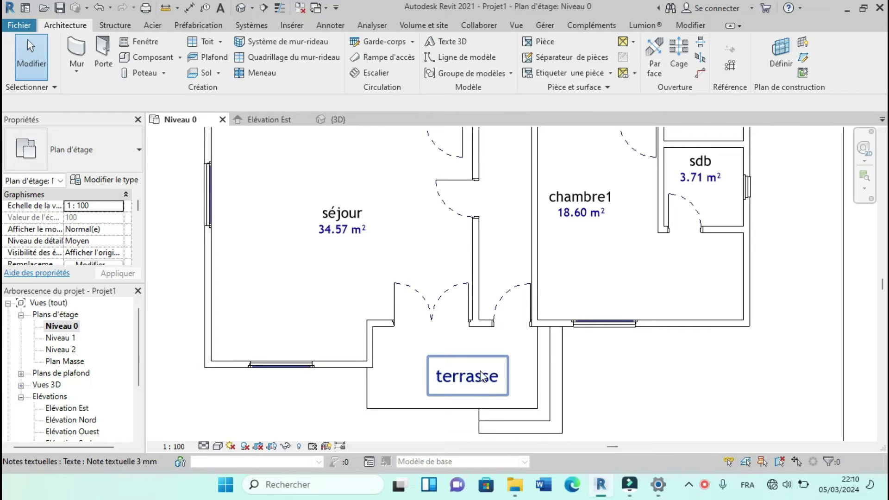
scroll(438, 390, "up", 2)
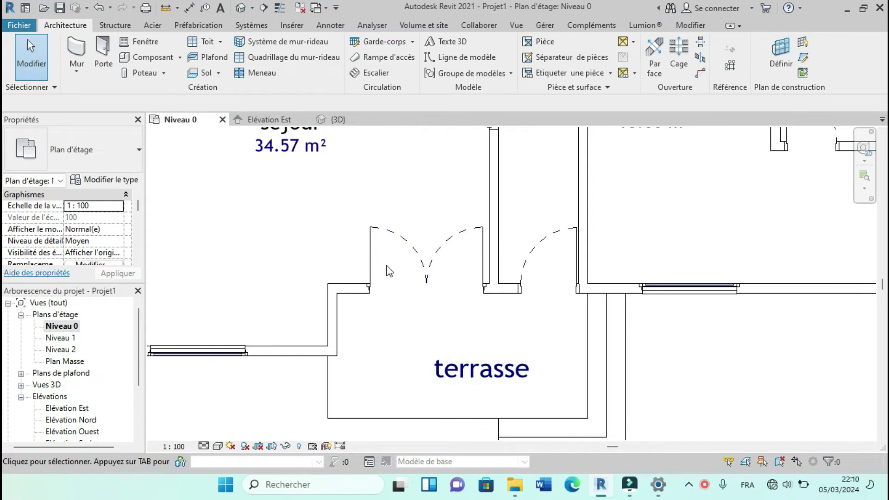
scroll(389, 270, "down", 1)
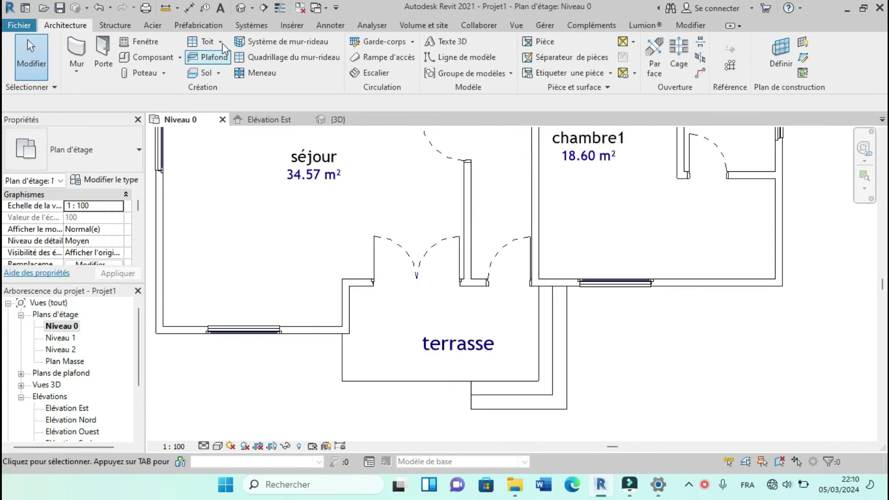
scroll(424, 267, "down", 4)
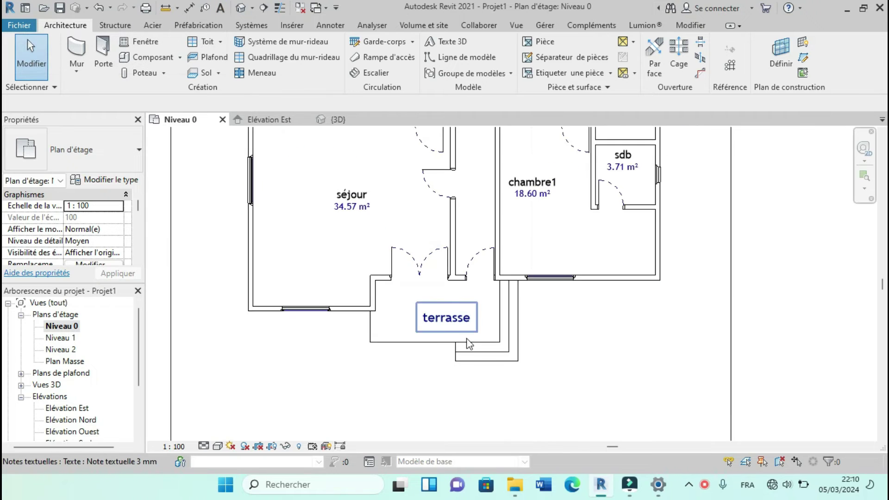
scroll(446, 356, "up", 2)
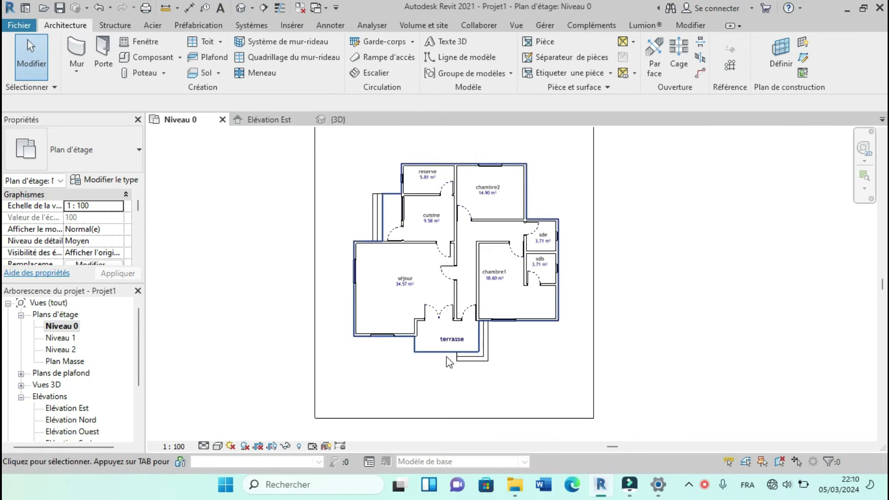
left_click(458, 334)
key("Delete")
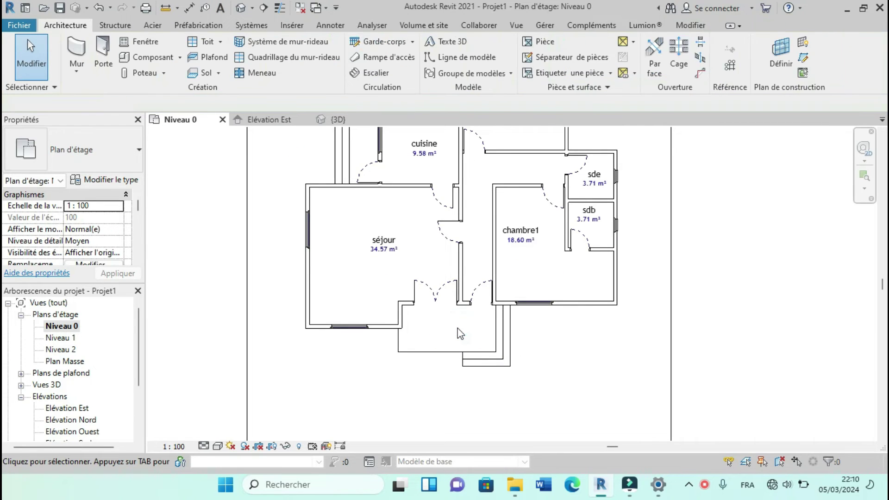
scroll(367, 424, "down", 2)
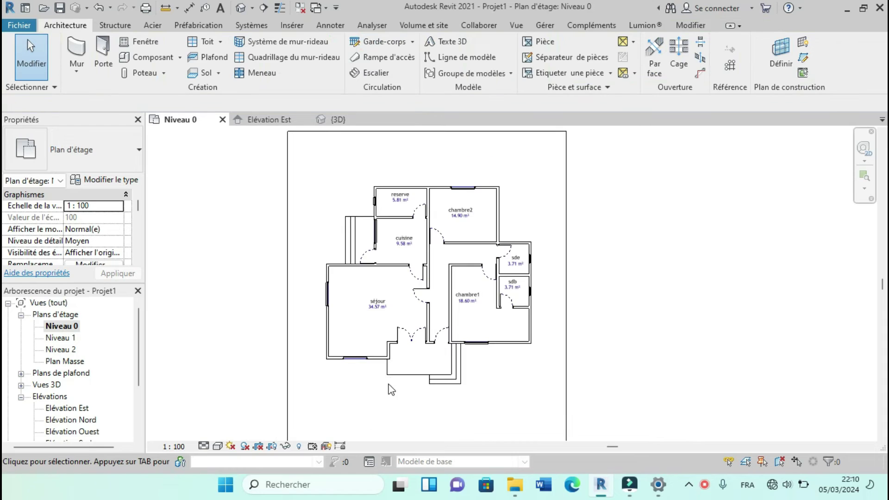
scroll(388, 282, "up", 3)
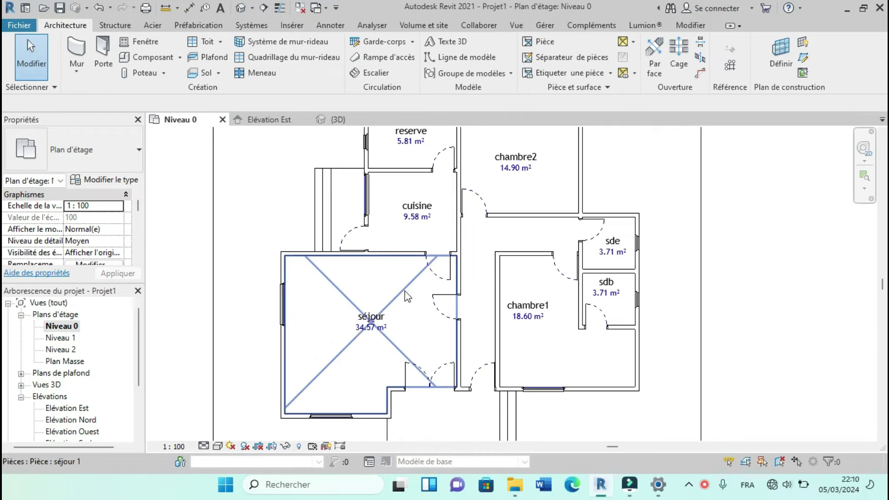
scroll(404, 291, "down", 2)
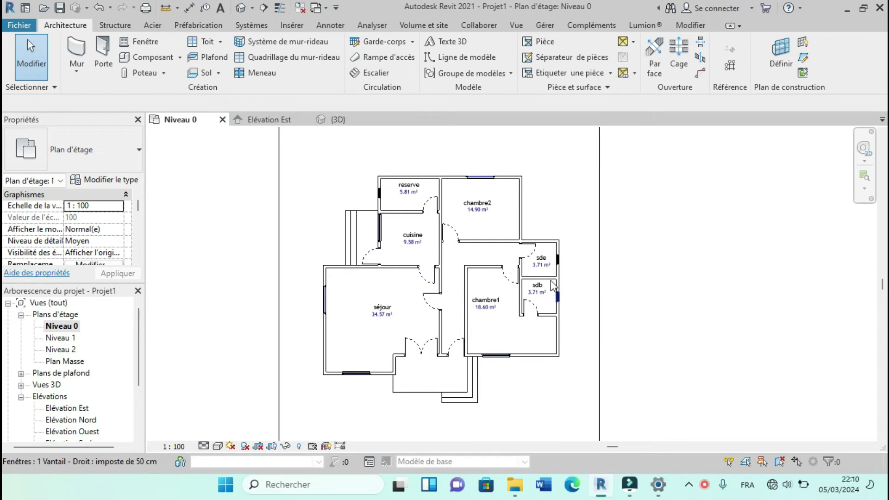
scroll(484, 224, "down", 2)
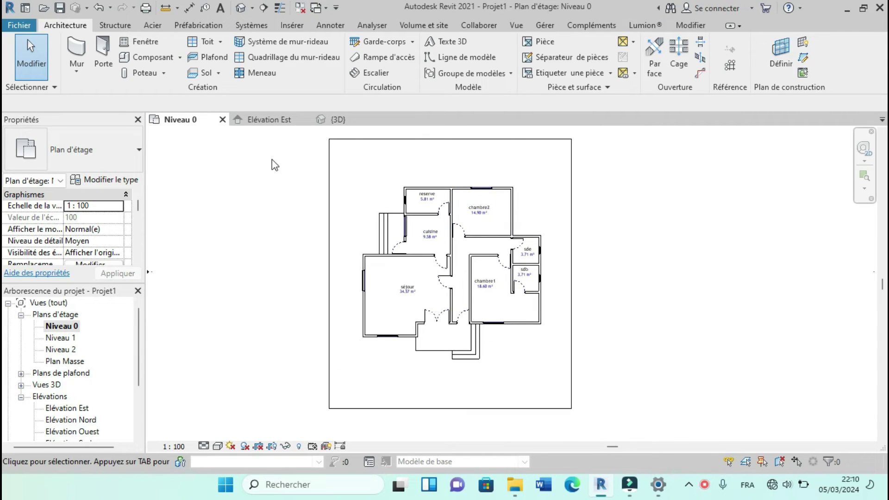
Step: Start placing a component and browse the family library to the 3.Mobiliers folder
left_click(180, 57)
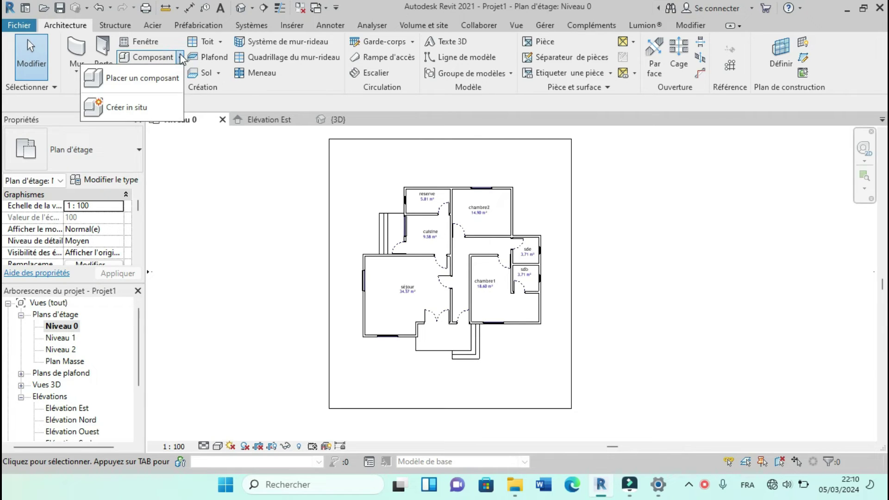
left_click(166, 77)
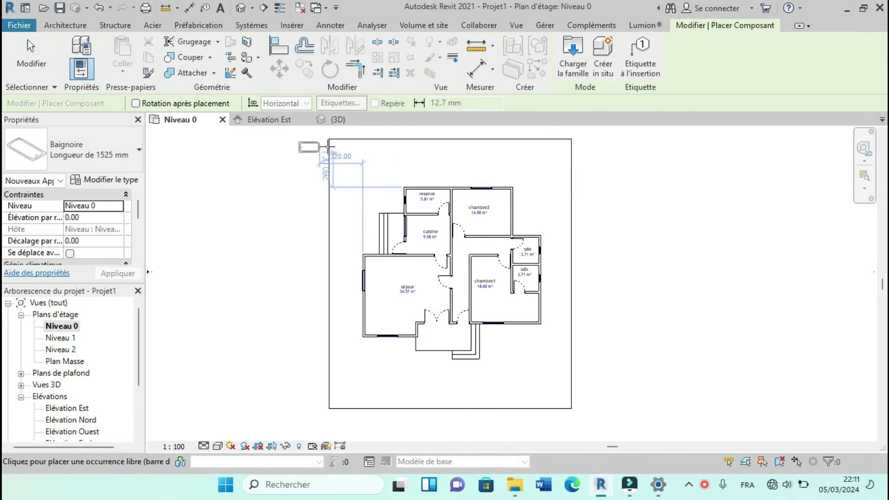
left_click(579, 74)
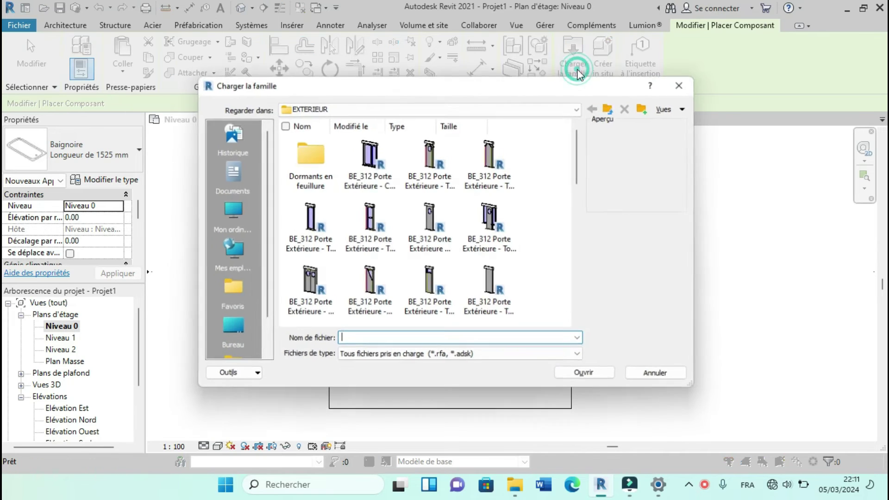
left_click(611, 110)
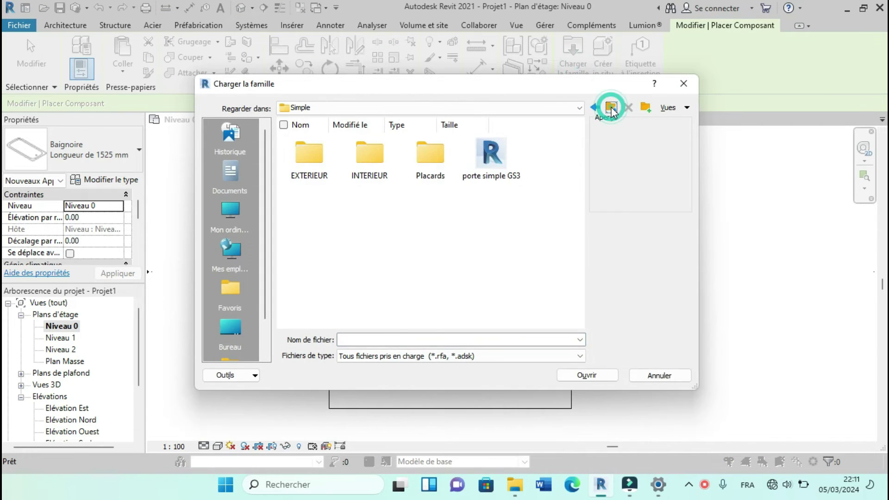
left_click(611, 110)
left_click(611, 110)
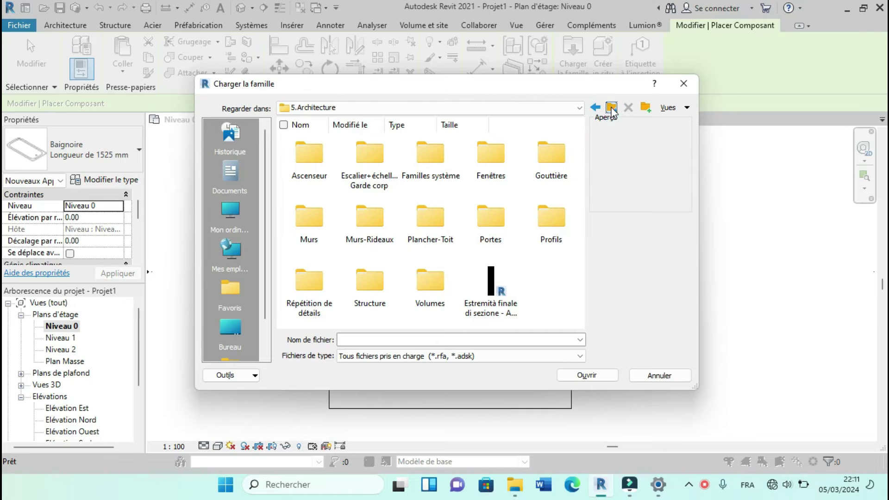
left_click(611, 110)
double_click(493, 160)
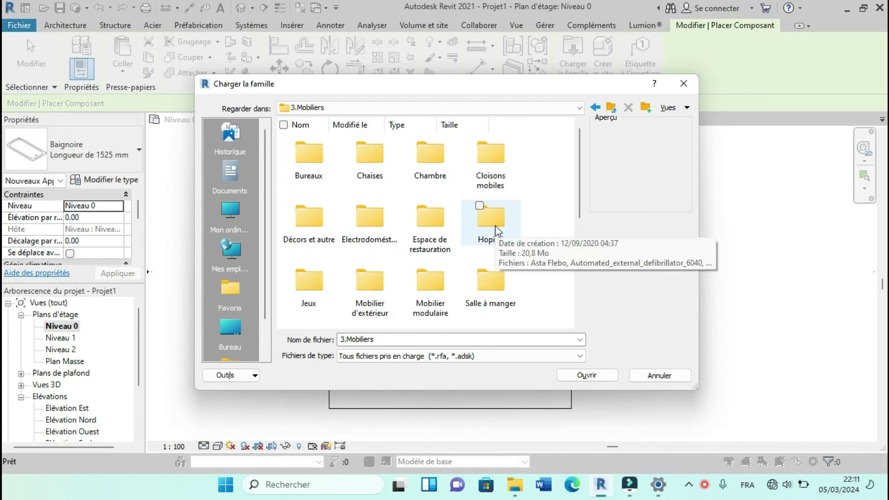
Step: Load the "Canapé - banquette - 2 pers" family from the Divan subfolder of Salon
scroll(420, 271, "down", 1)
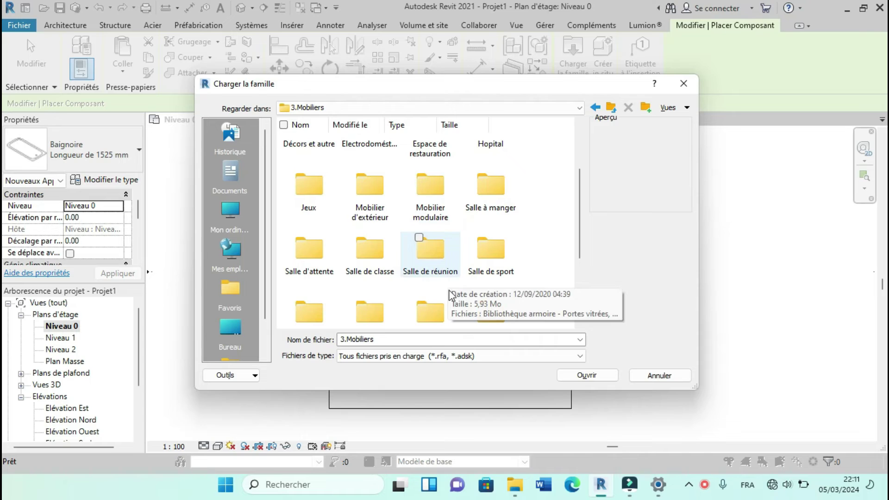
scroll(390, 300, "down", 1)
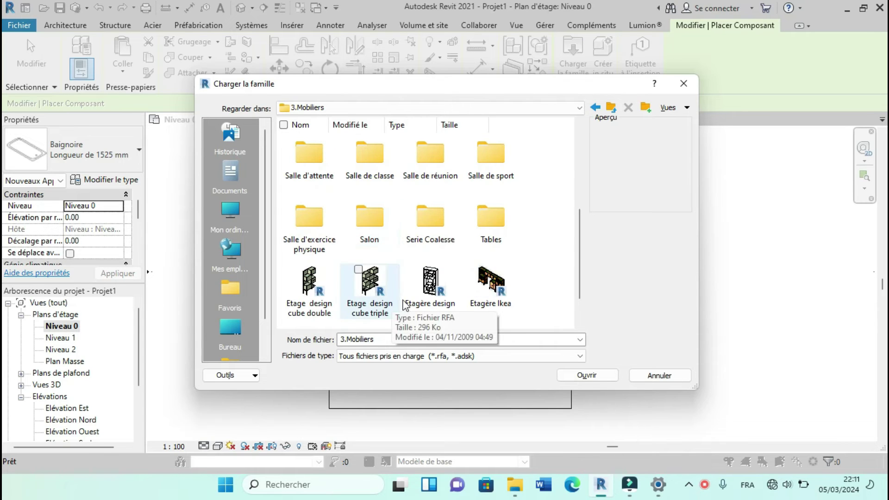
double_click(371, 228)
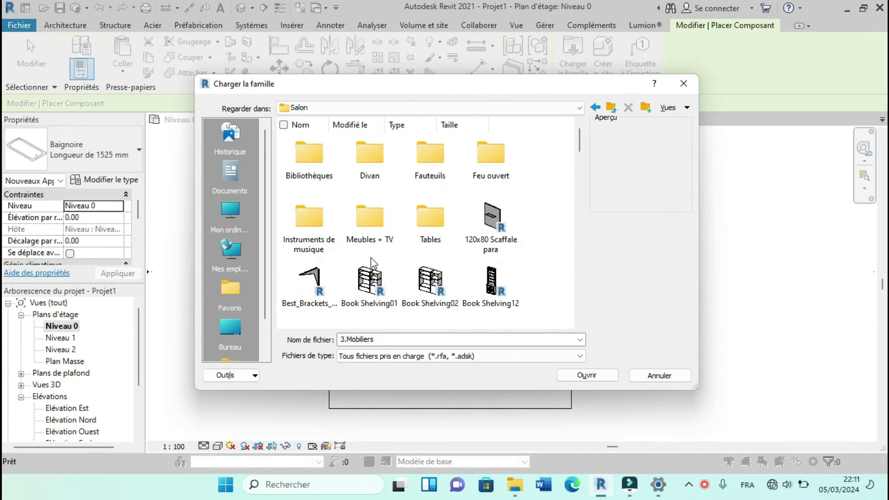
double_click(376, 164)
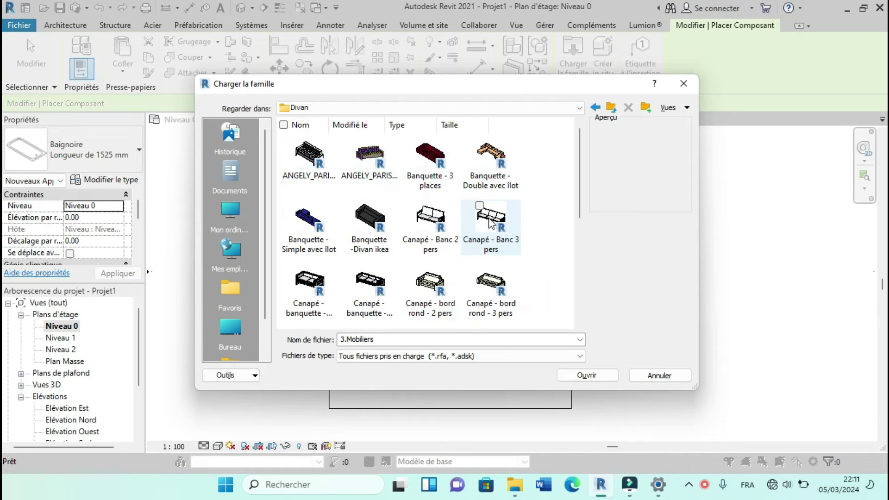
left_click(309, 285)
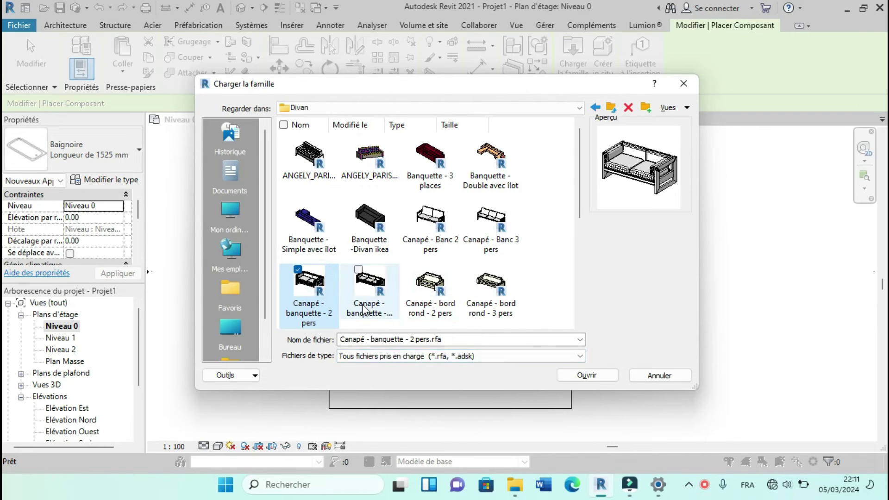
left_click(583, 377)
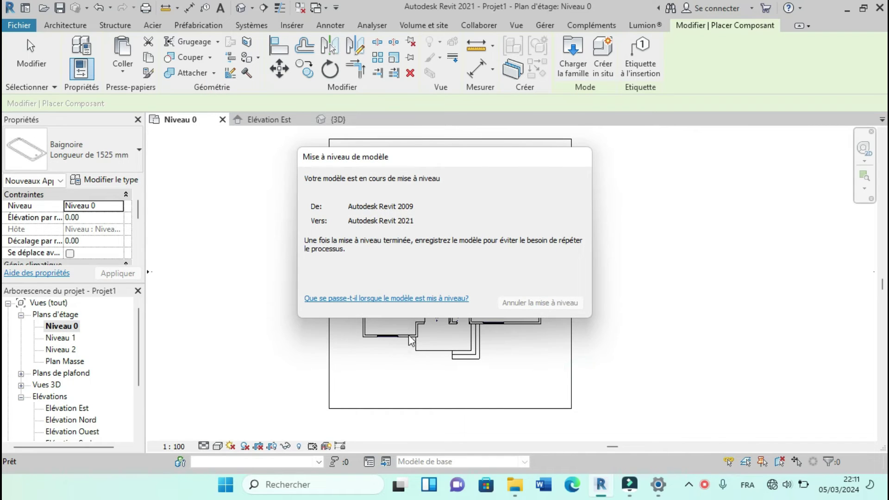
Step: Place a two-seat sofa in the lower séjour near the double door, rotated with its back toward the door
scroll(385, 321, "up", 5)
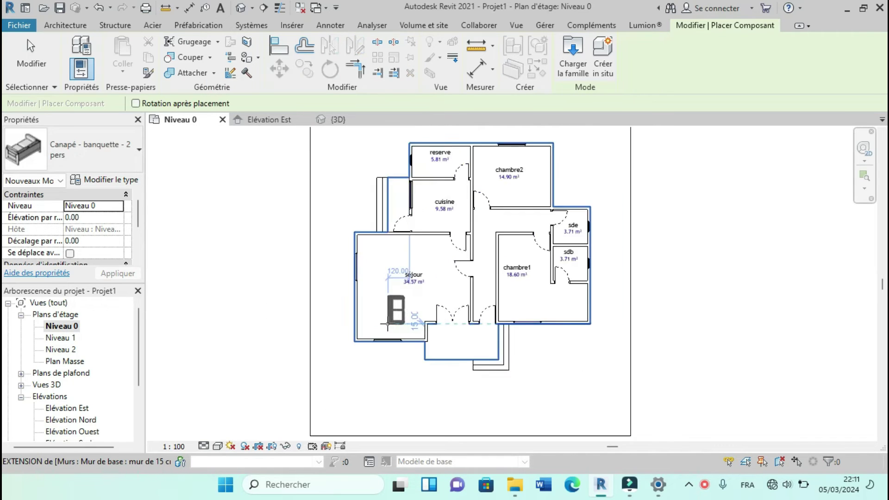
scroll(383, 318, "down", 3)
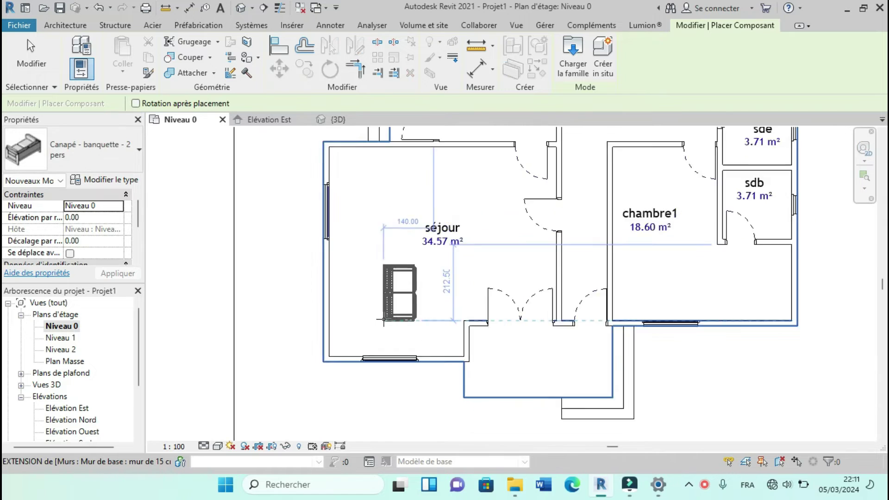
scroll(383, 317, "up", 1)
scroll(382, 317, "up", 1)
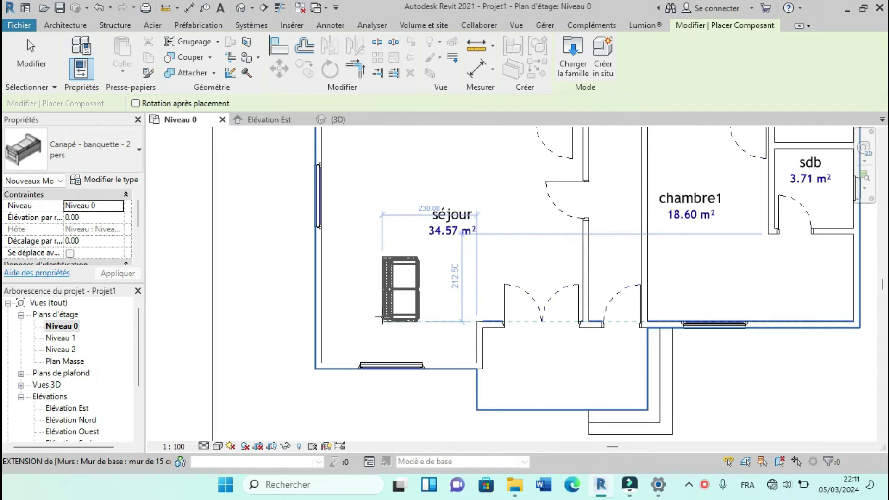
scroll(382, 317, "up", 1)
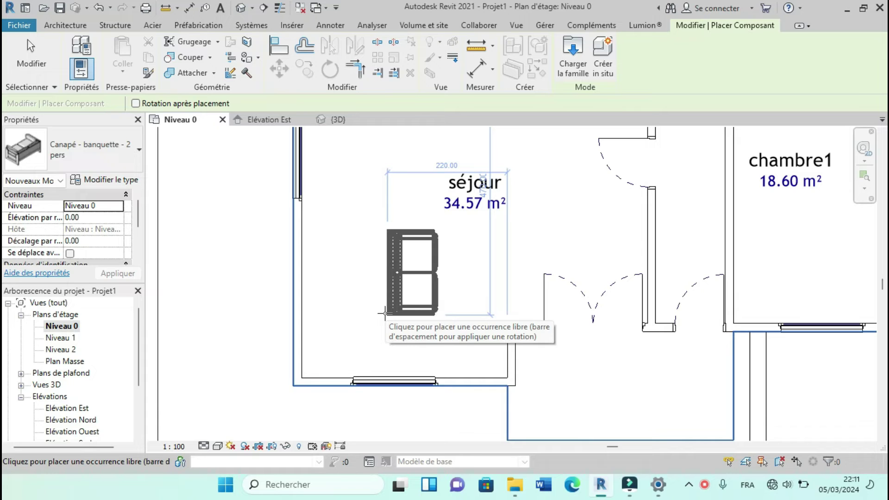
key("space")
key("space")
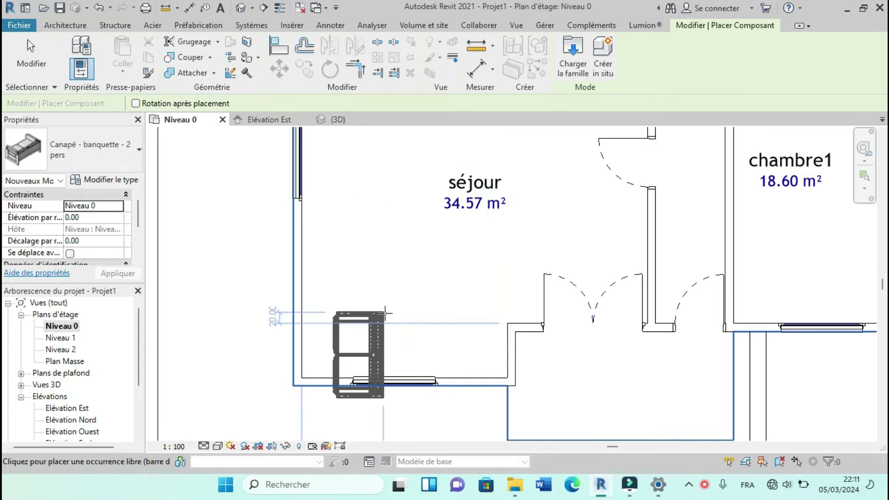
key("space")
key("space")
key("space")
key("space")
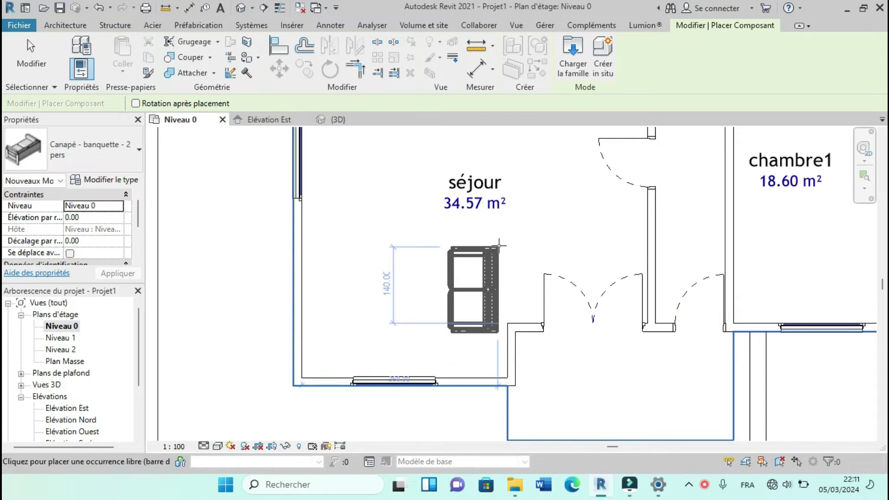
left_click(498, 250)
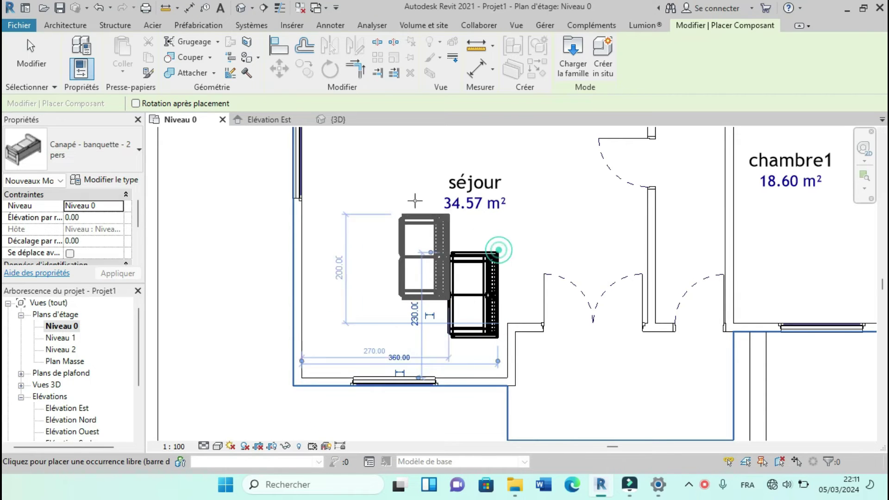
Step: Place a second two-seat sofa perpendicular to the first, on the séjour's window side with its seats facing the front wall
key("space")
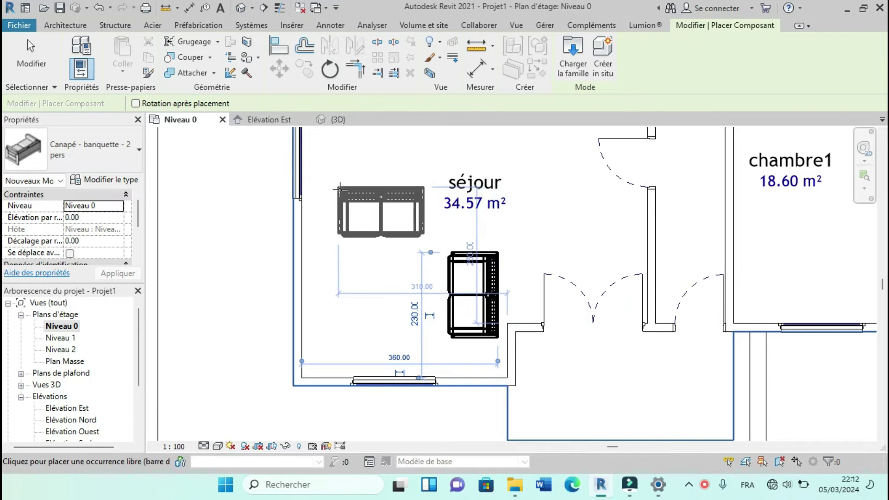
left_click(349, 301)
scroll(354, 343, "down", 3)
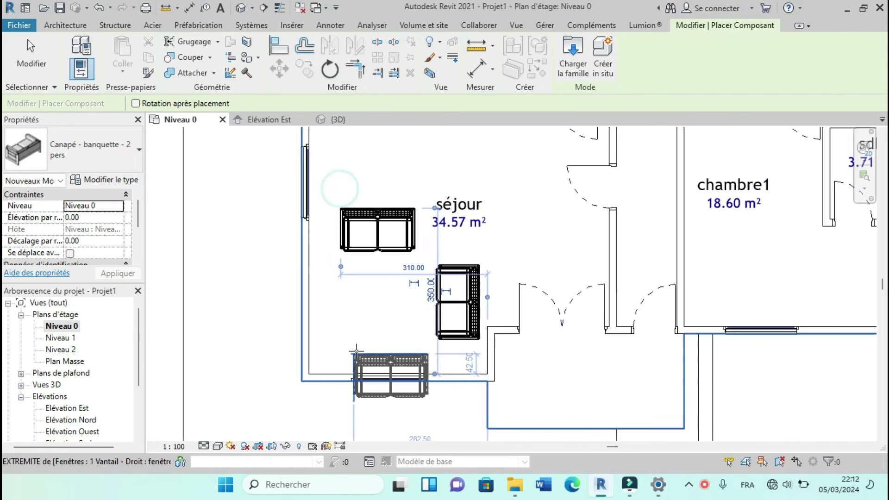
Step: Load the MS-Table et chaises family from the Tables subfolder of Salle à manger
left_click(574, 67)
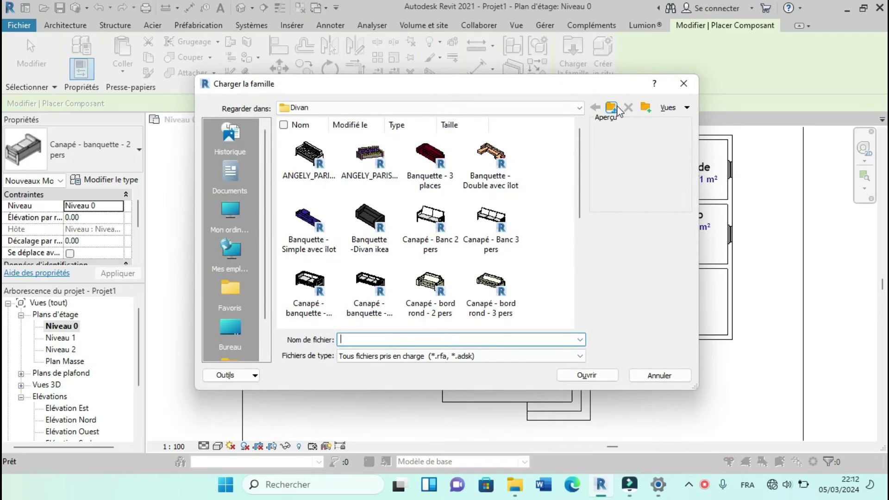
left_click(612, 108)
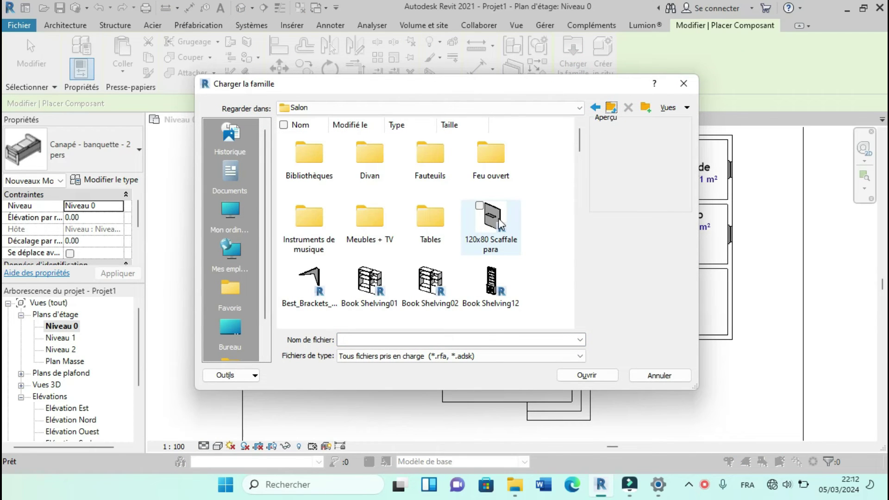
scroll(560, 145, "down", 3)
scroll(555, 163, "up", 3)
left_click(611, 109)
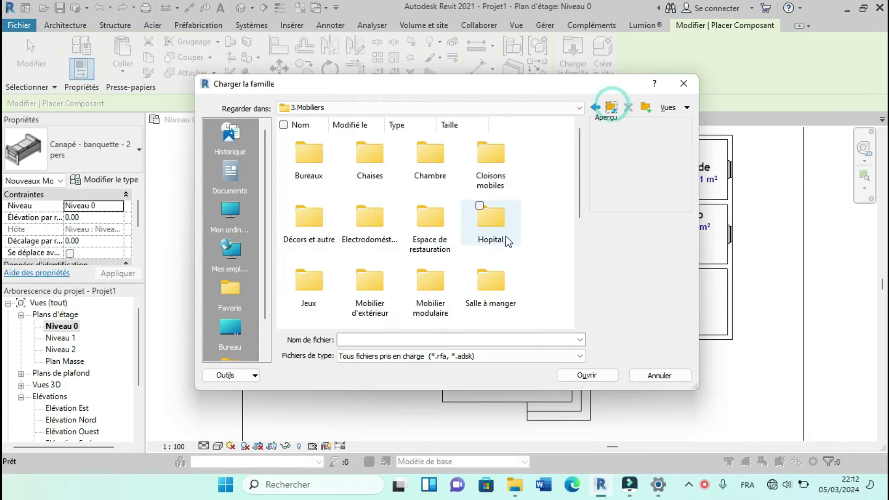
left_click(492, 285)
double_click(491, 285)
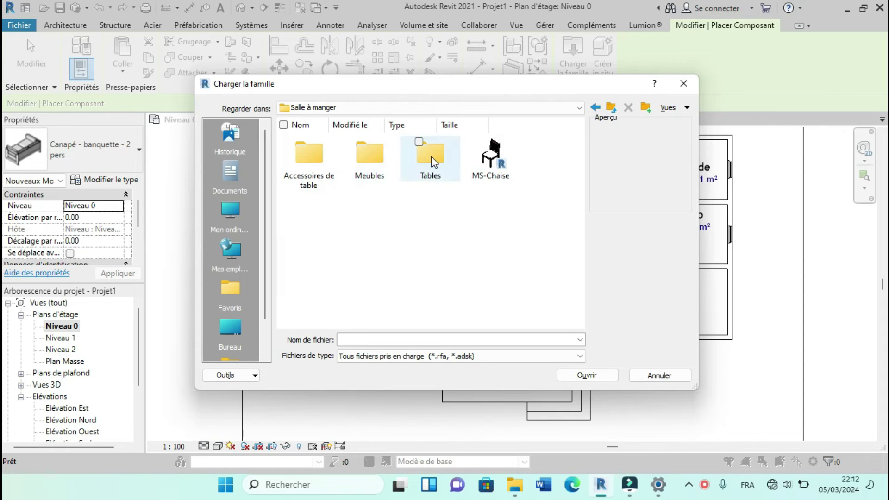
double_click(430, 154)
left_click(430, 224)
left_click(589, 376)
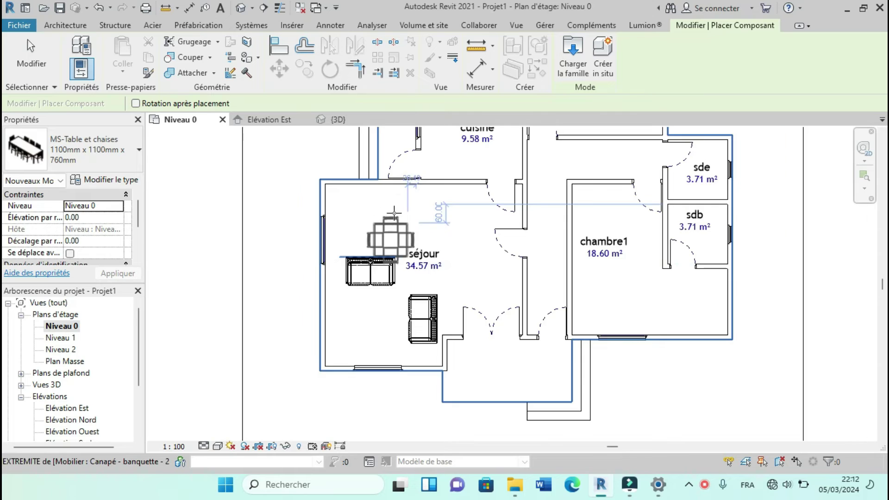
Step: Place the 1100mm x 1100mm x 760mm table with chairs in the upper part of the séjour, behind the second sofa
scroll(394, 213, "up", 2)
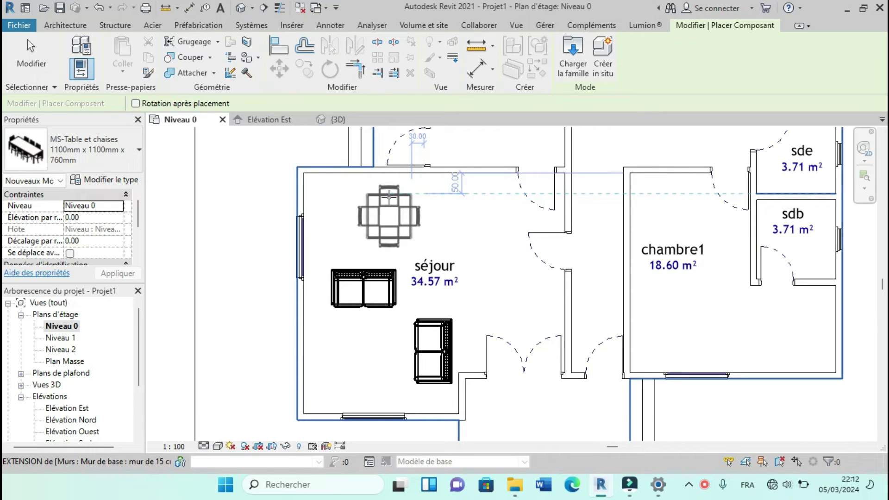
Step: Place the 1100 x 1100 x 760 mm table with chairs in the upper part of the séjour, above the sofas
left_click(392, 197)
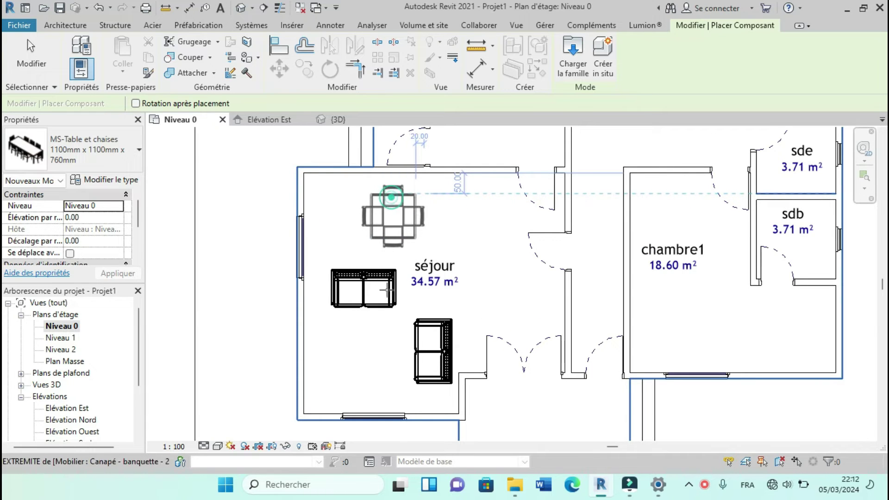
scroll(355, 355, "down", 2)
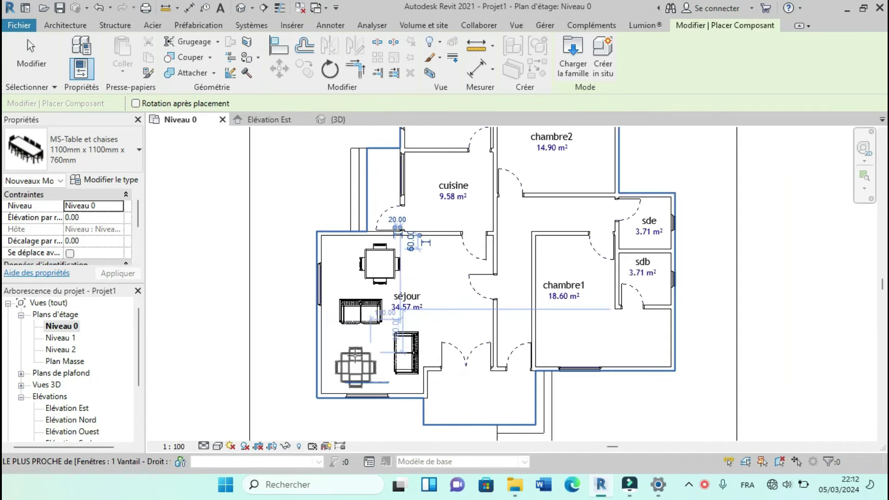
scroll(355, 356, "down", 1)
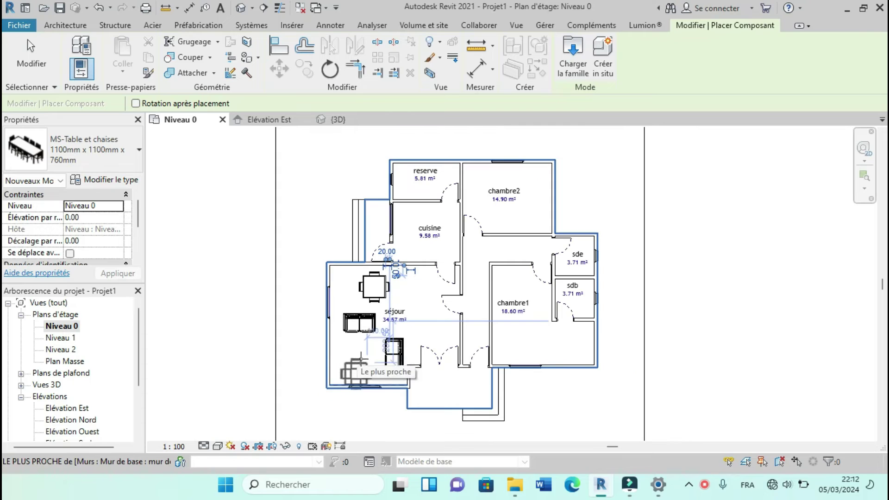
Step: Load the Bed01 single bed family from the Lit 1p folder of the Chambre furniture library
left_click(577, 74)
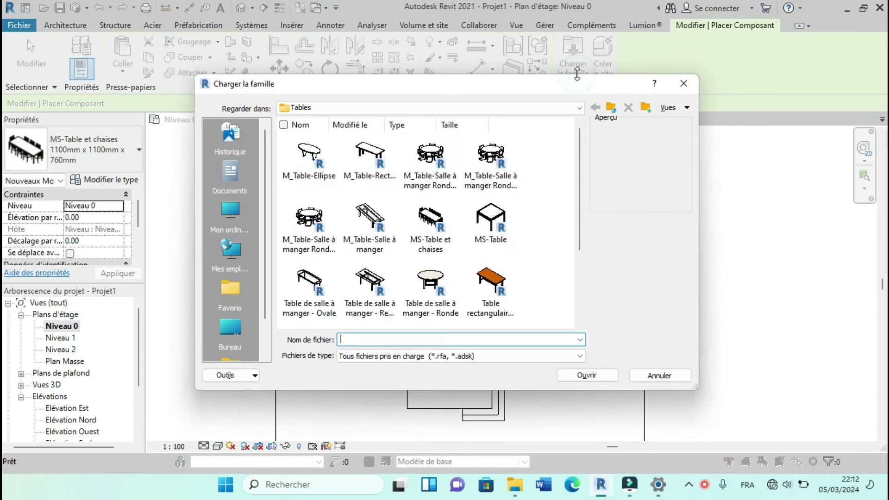
left_click(611, 108)
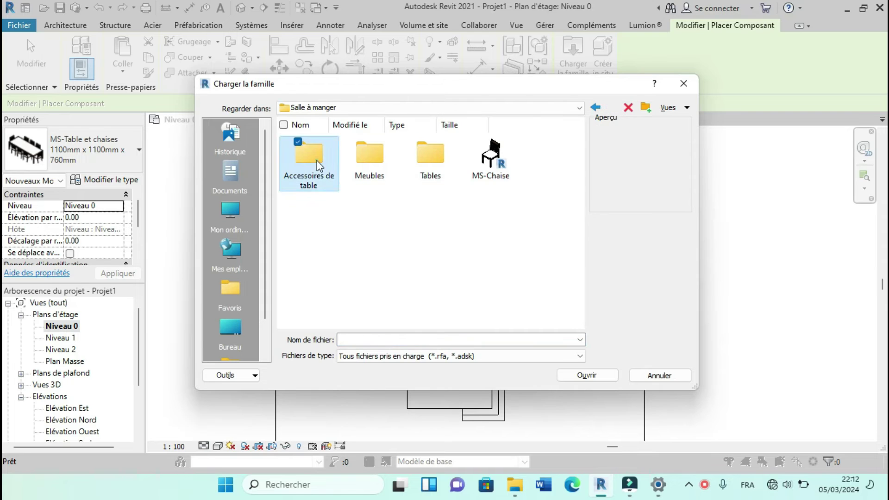
double_click(317, 161)
left_click(612, 108)
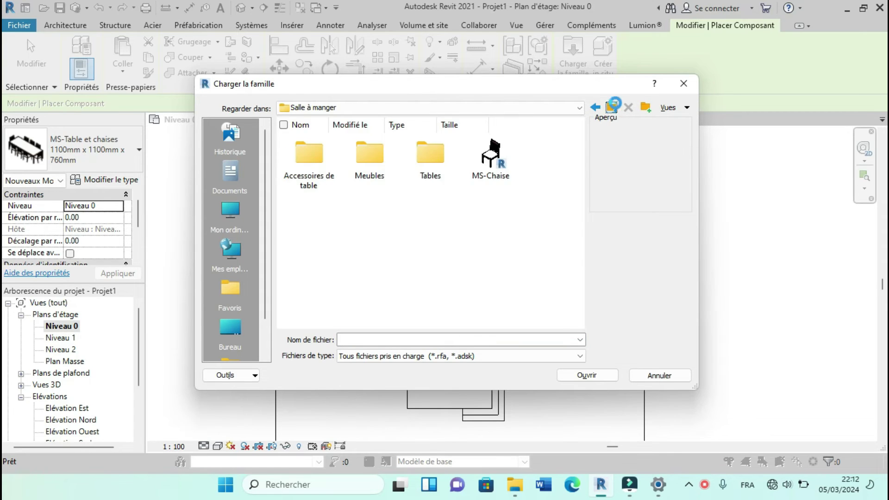
left_click(612, 108)
double_click(430, 160)
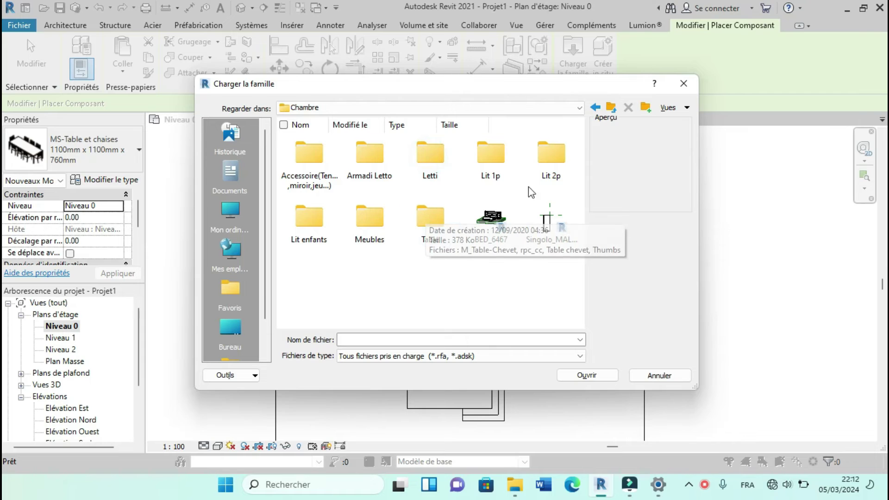
double_click(492, 158)
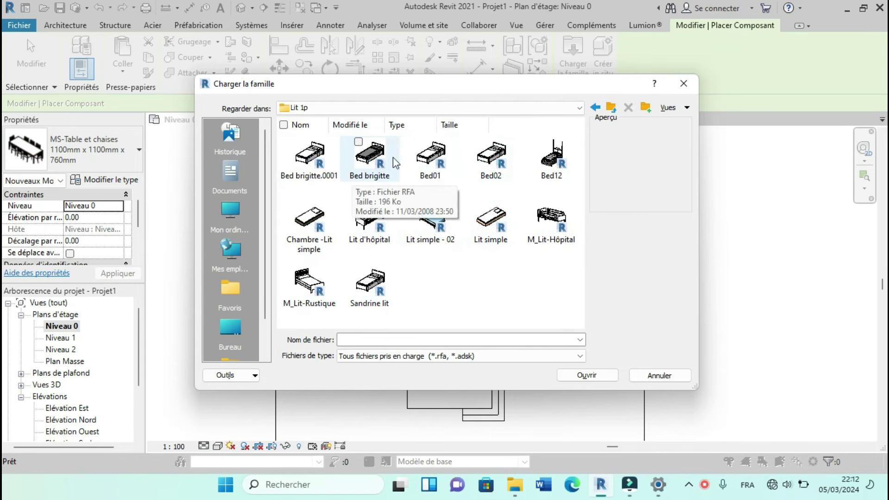
left_click(430, 159)
left_click(584, 376)
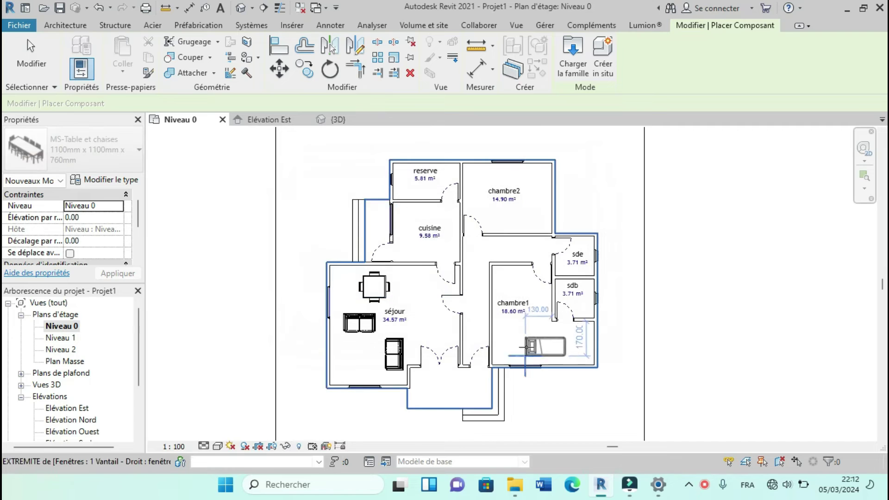
Step: Rotate the Bed01 bed 180° and place two of them in chambre2, with their headboards against the right-hand wall
scroll(526, 346, "up", 3)
scroll(526, 346, "up", 2)
scroll(509, 403, "down", 7)
scroll(520, 238, "up", 2)
scroll(521, 239, "up", 3)
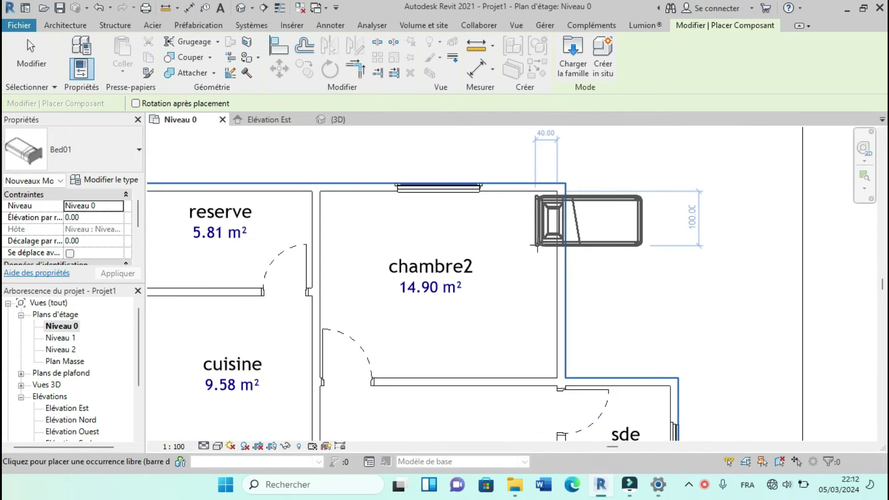
key("space")
key("space")
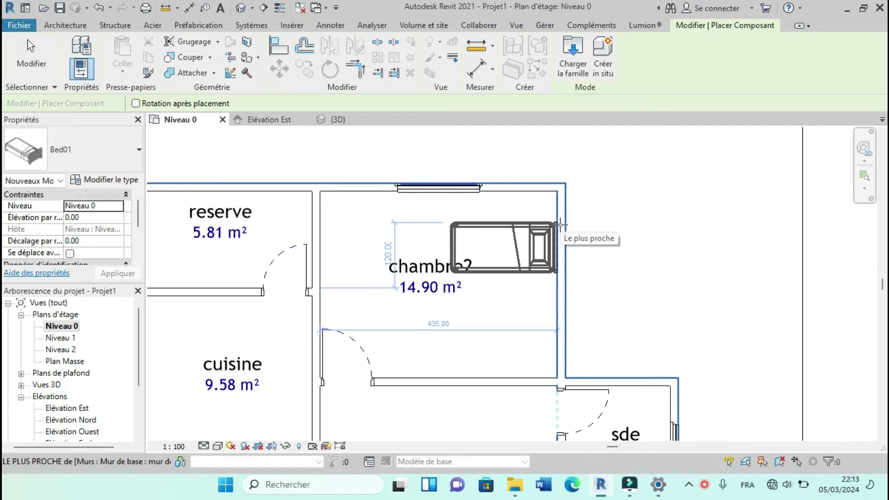
left_click(560, 225)
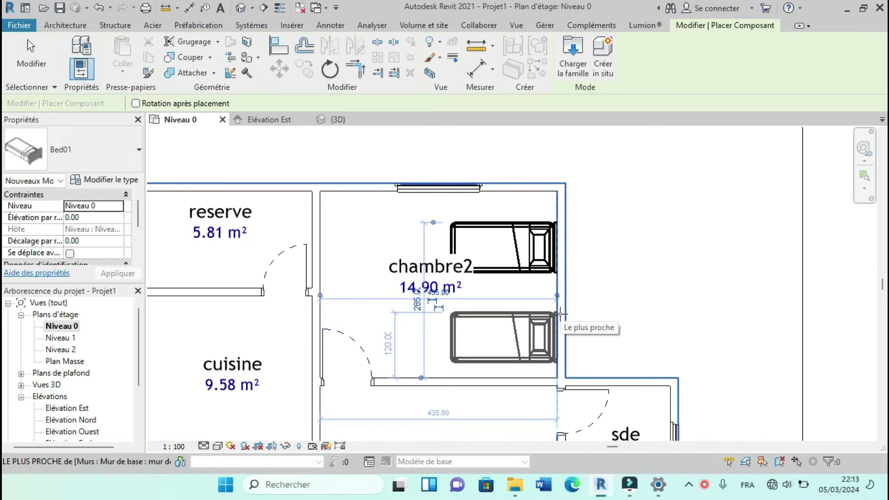
left_click(560, 314)
scroll(553, 256, "down", 1)
scroll(553, 256, "down", 4)
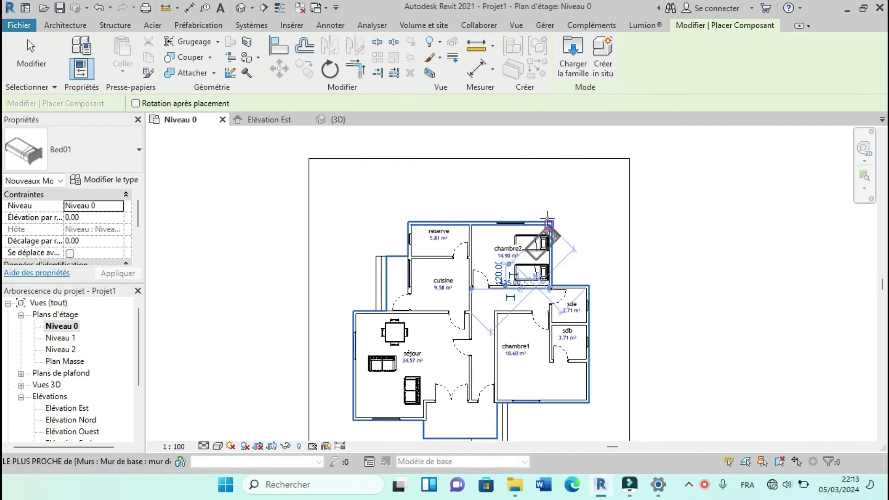
left_click(576, 73)
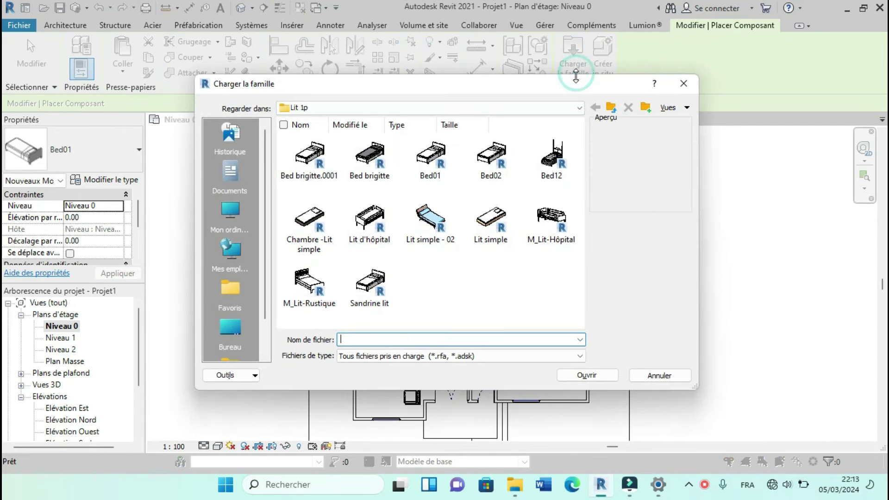
left_click(611, 109)
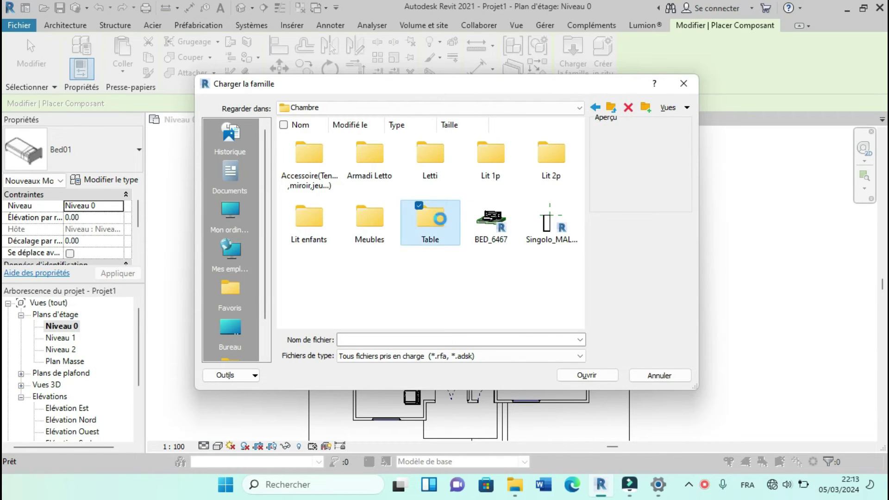
double_click(440, 218)
left_click(612, 109)
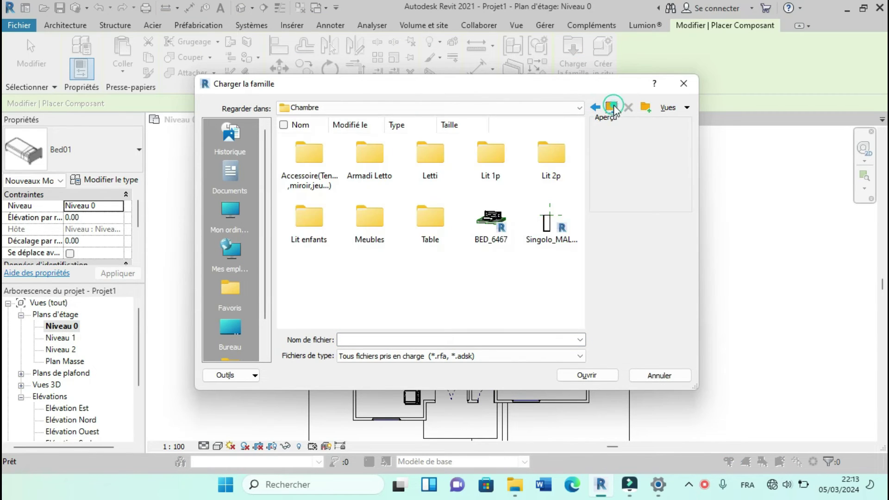
left_click(612, 109)
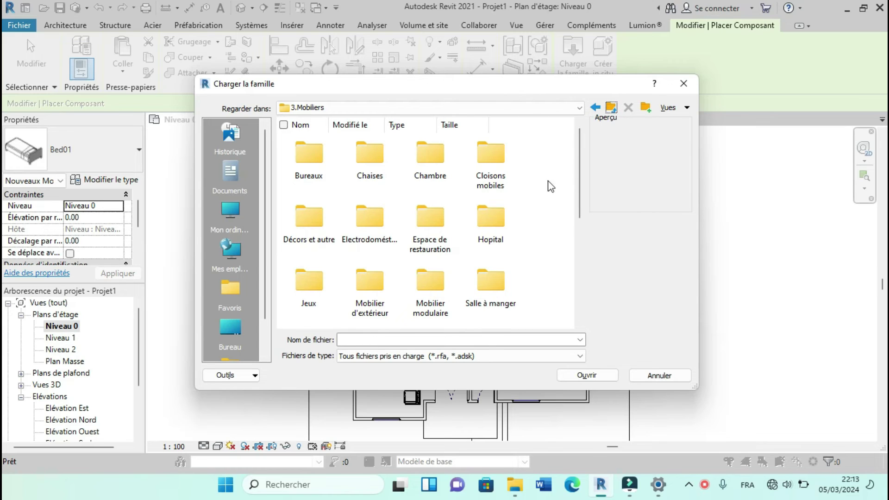
left_click(684, 84)
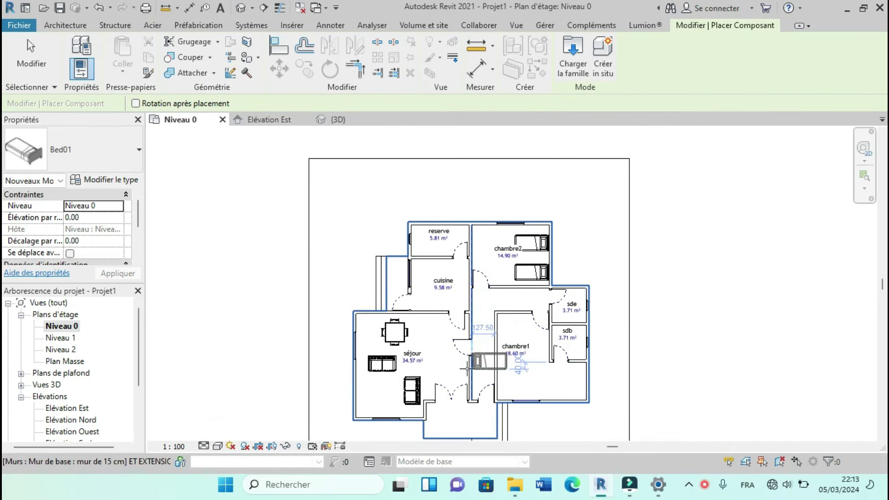
Step: End the component placement and return to the Niveau 0 floor plan
key("Escape")
key("Escape")
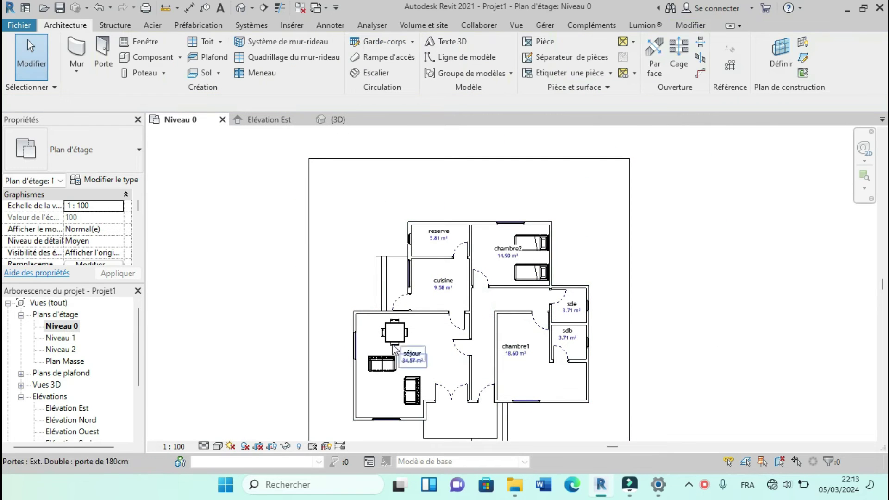
scroll(366, 310, "down", 2)
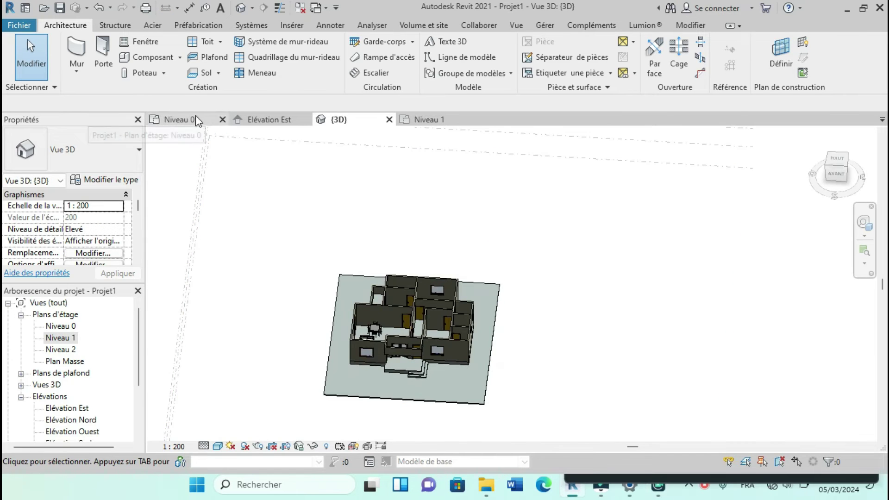
left_click(195, 116)
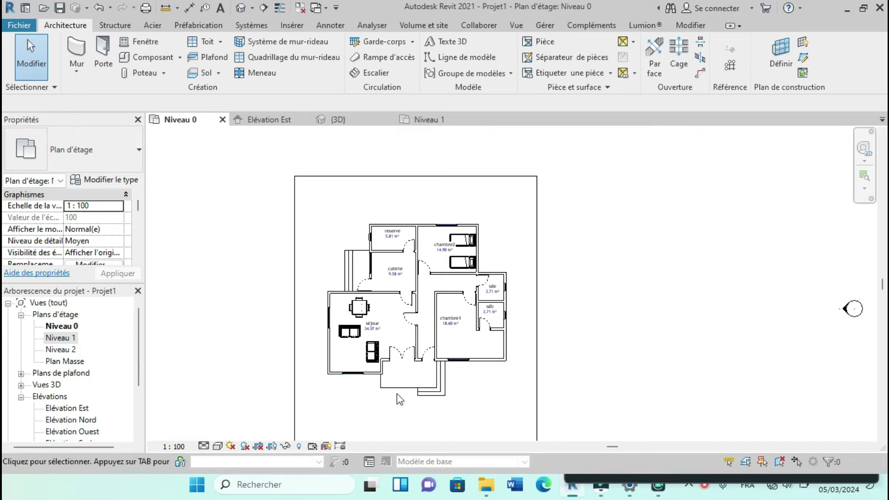
scroll(427, 314, "up", 1)
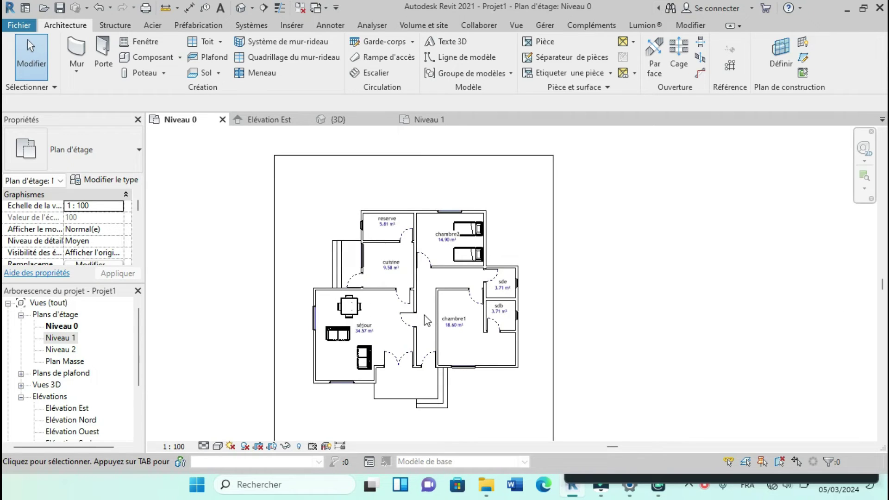
scroll(350, 303, "down", 1)
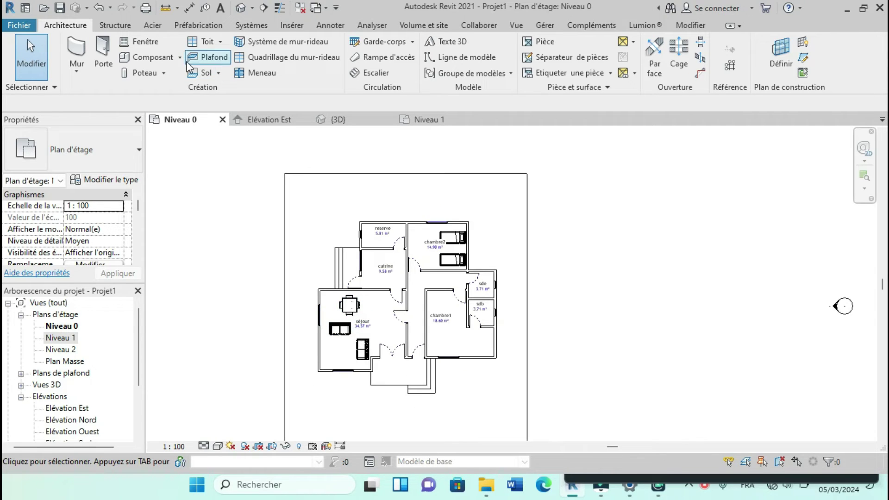
Step: Start an aligned dimension that references Axes du mur, with the picking mode set to Références individuelles
left_click(190, 10)
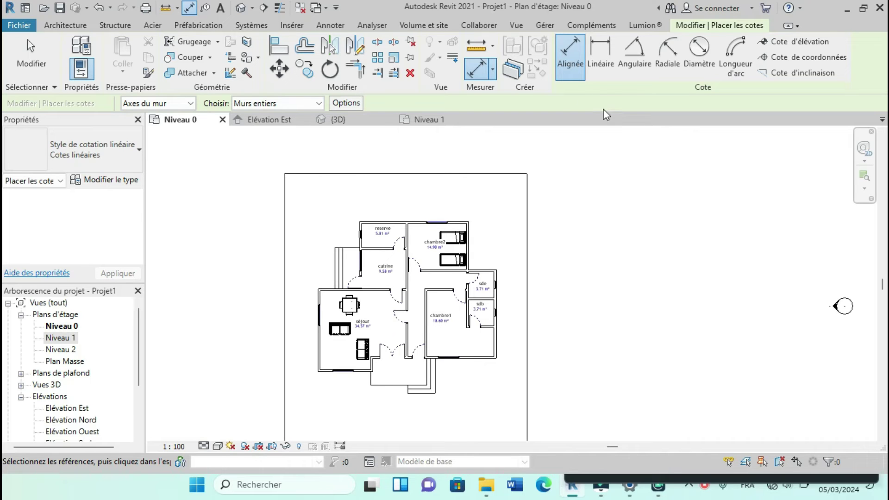
left_click(571, 63)
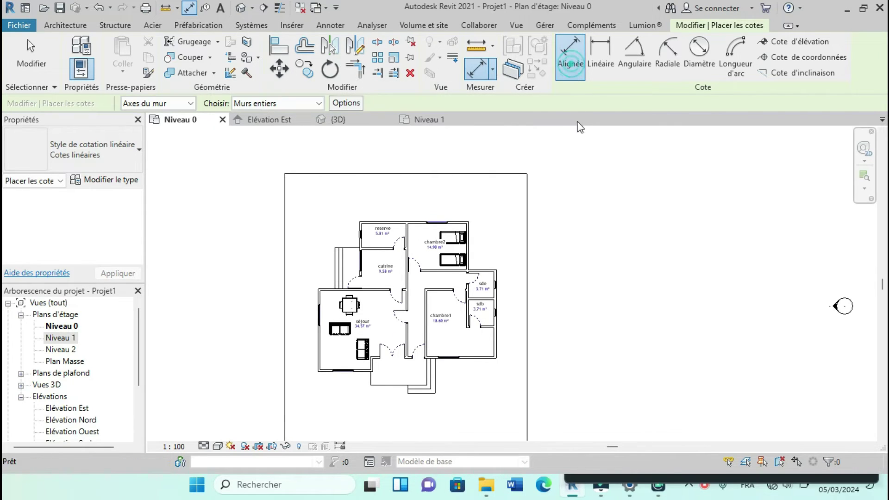
left_click(179, 104)
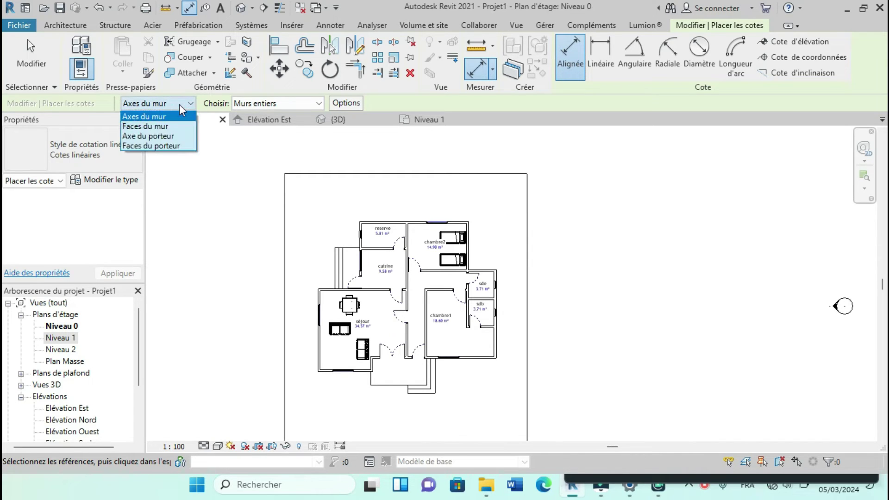
left_click(179, 104)
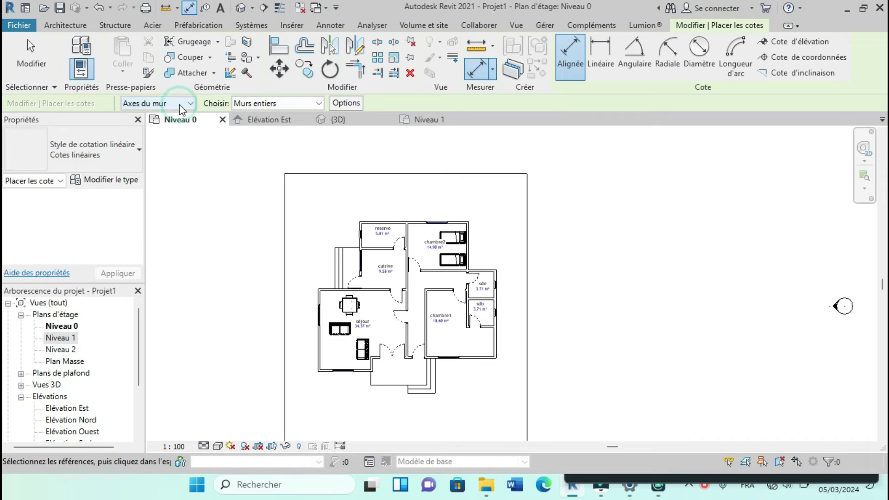
left_click(180, 102)
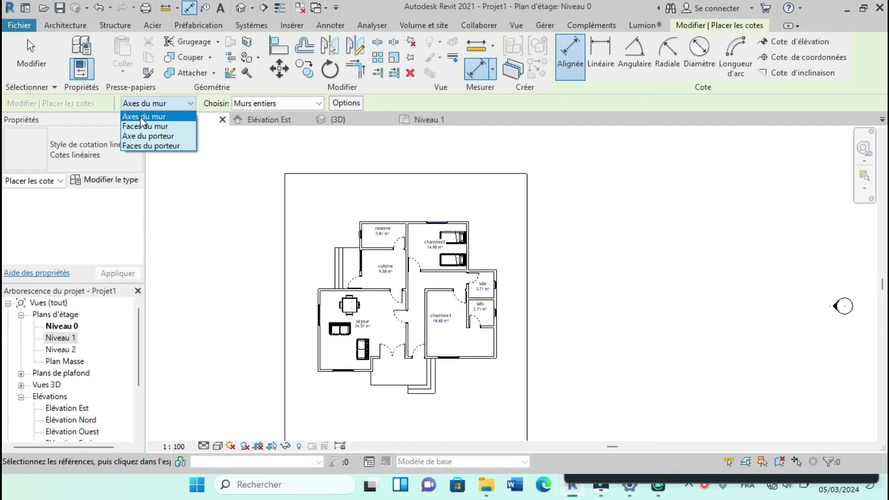
left_click(165, 117)
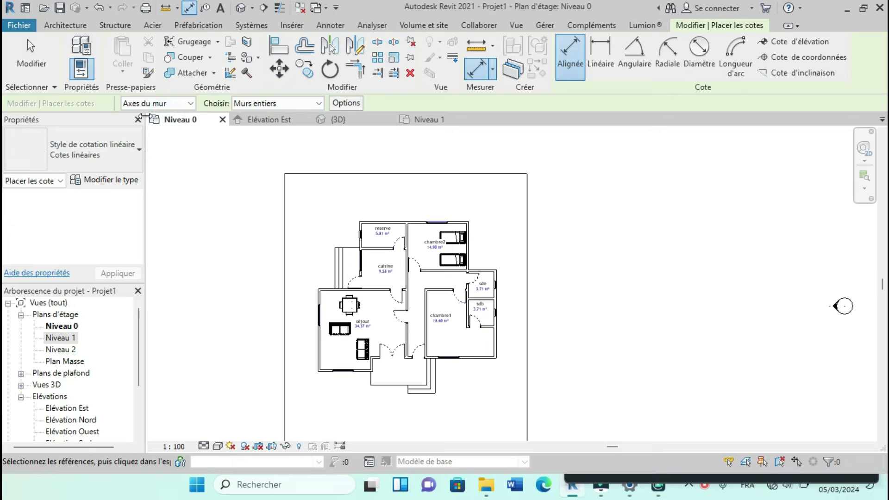
left_click(185, 106)
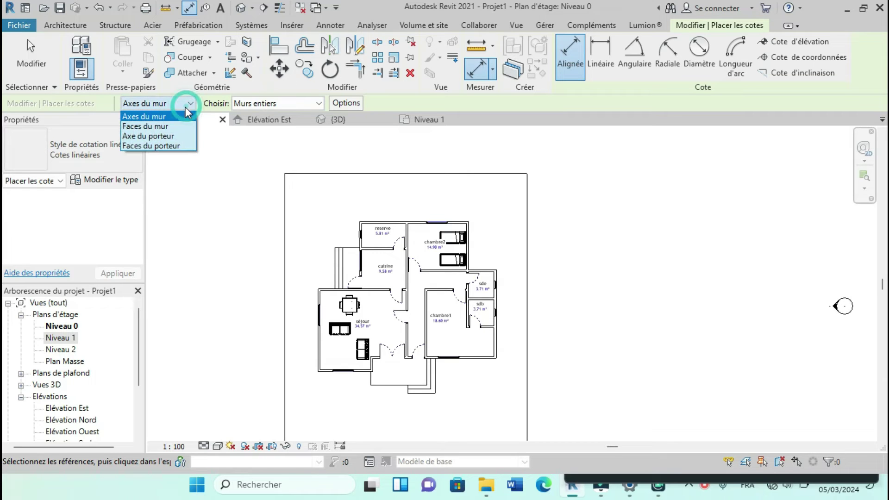
left_click(185, 107)
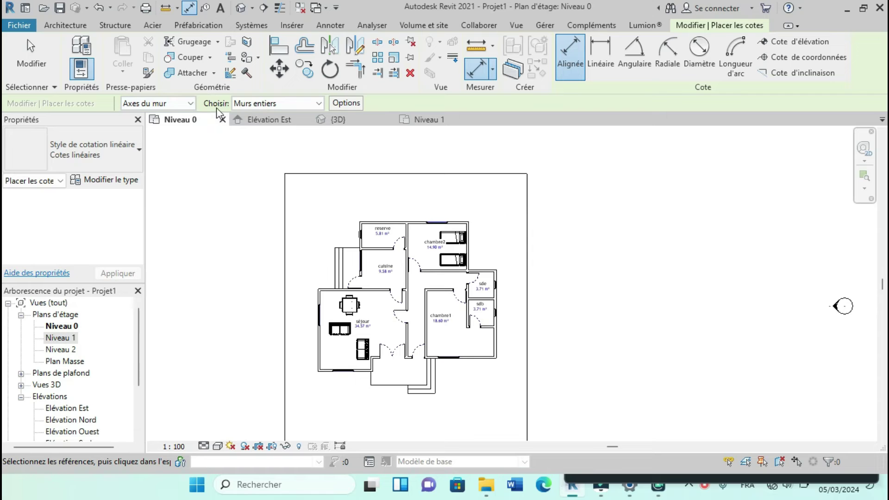
left_click(319, 106)
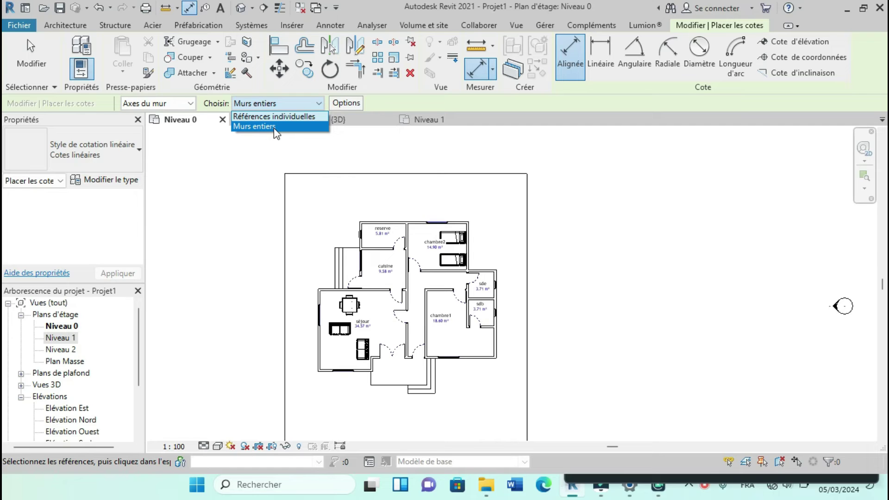
left_click(298, 117)
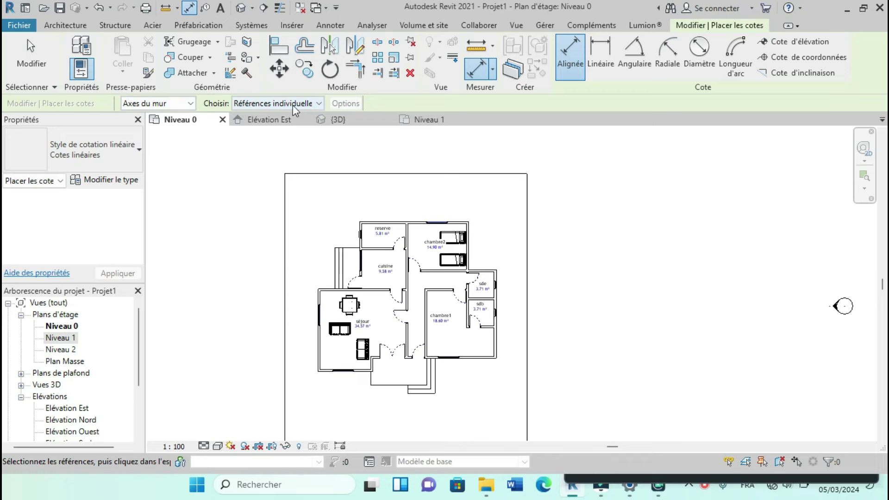
Step: Place an aligned dimension between the axes of the reserve's left wall and chambre2's right wall, just above the house
scroll(382, 207, "up", 3)
scroll(366, 218, "up", 4)
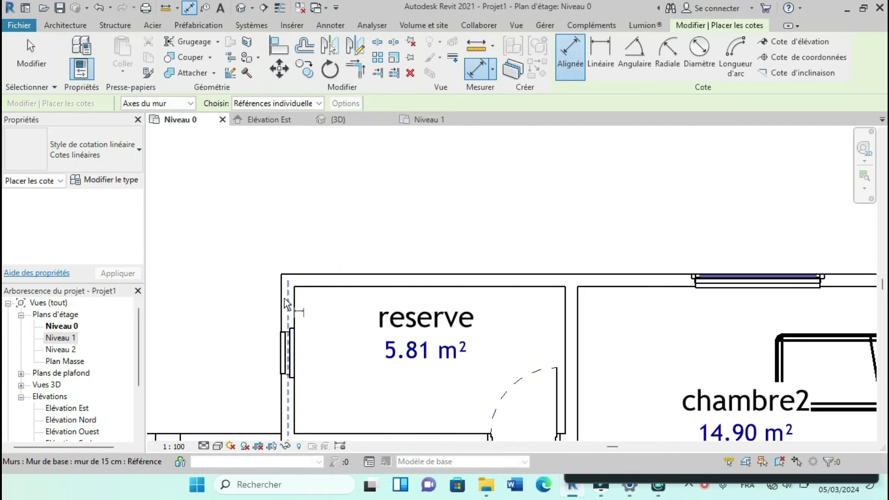
left_click(286, 304)
scroll(288, 298, "down", 3)
scroll(459, 288, "up", 2)
scroll(585, 301, "down", 1)
left_click(584, 301)
scroll(580, 291, "down", 2)
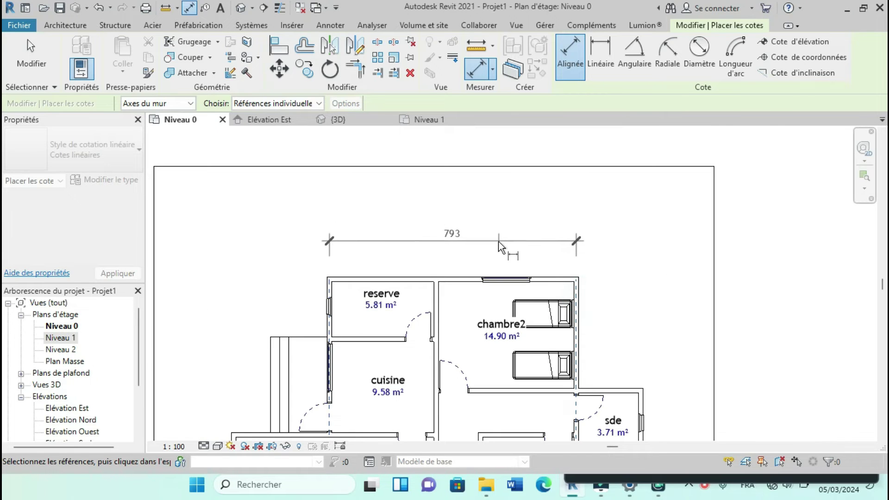
left_click(499, 246)
Step: Switch the dimension reference to Faces du mur and dimension the same walls between their outer faces, above the axis dimension
scroll(426, 274, "up", 1)
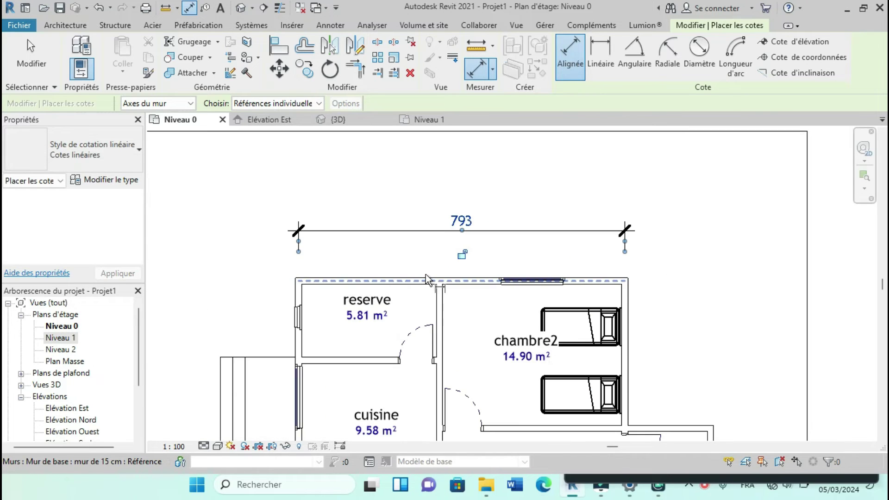
scroll(332, 272, "up", 2)
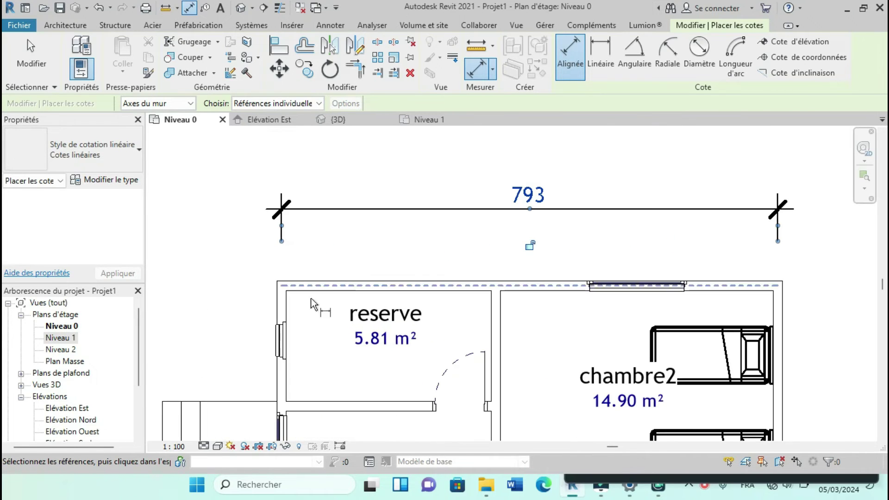
scroll(278, 301, "down", 1)
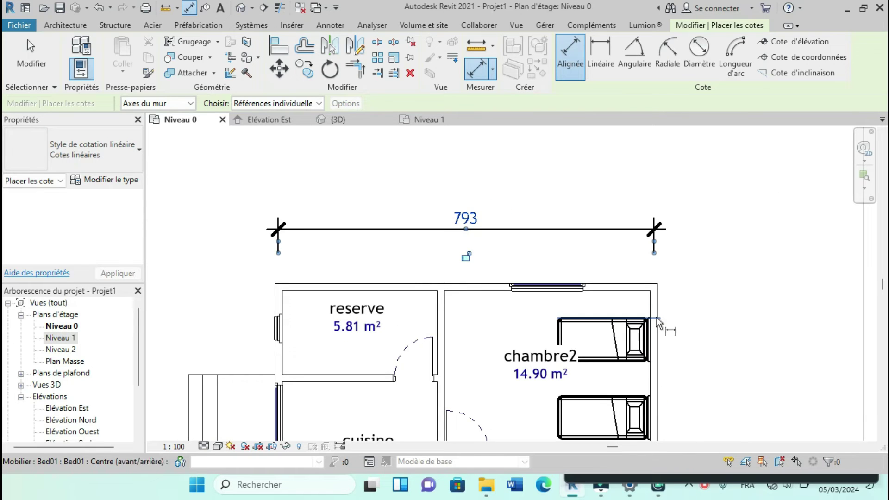
scroll(518, 322, "down", 1)
left_click(188, 104)
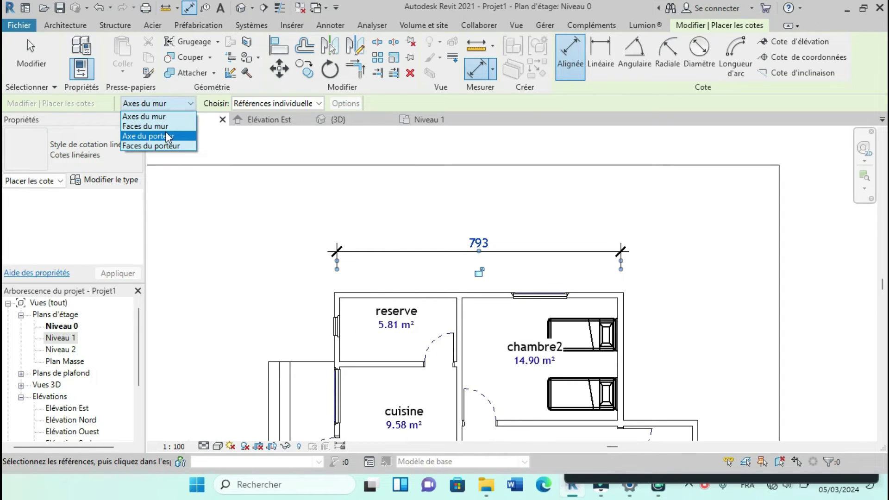
left_click(168, 126)
scroll(325, 301, "up", 2)
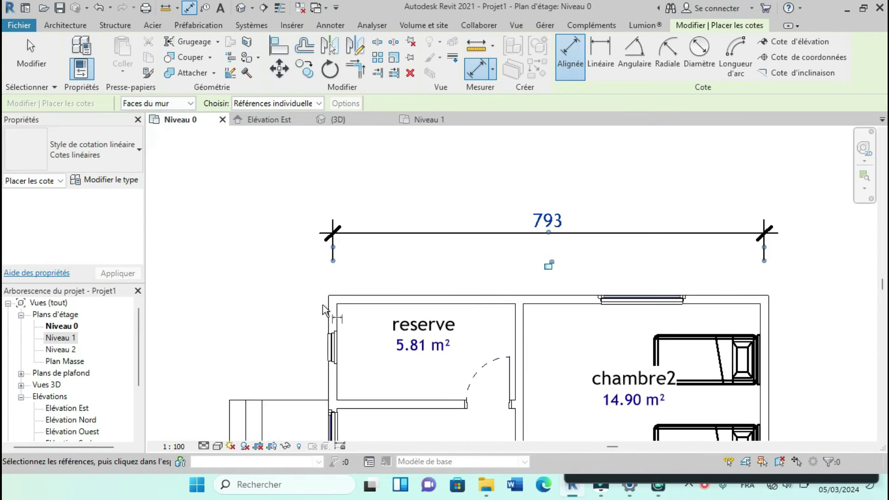
left_click(769, 315)
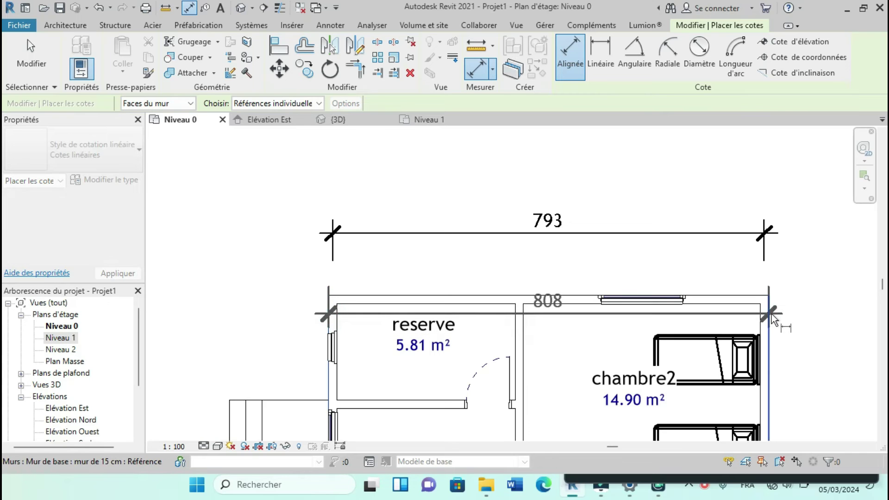
left_click(746, 192)
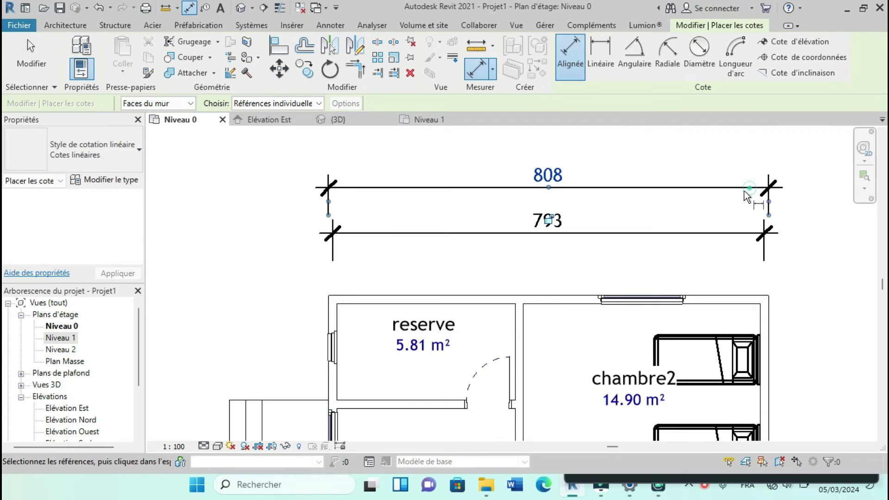
scroll(745, 190, "down", 2)
scroll(396, 276, "down", 3)
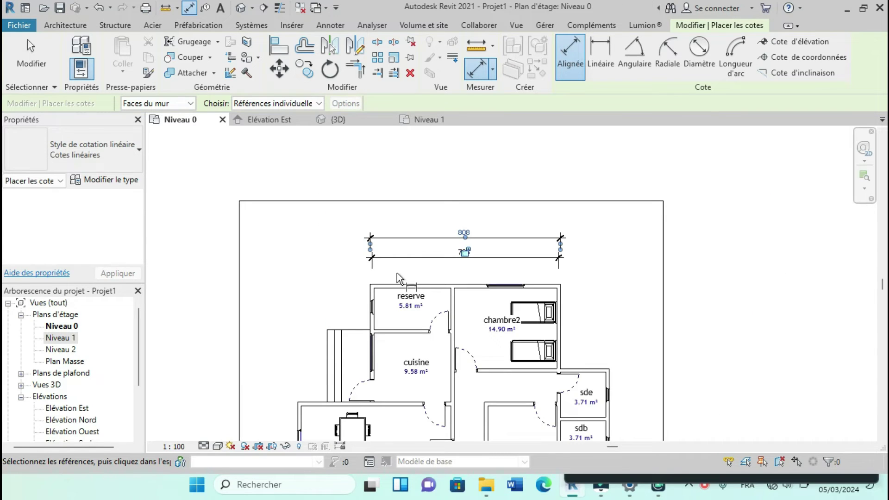
left_click(167, 103)
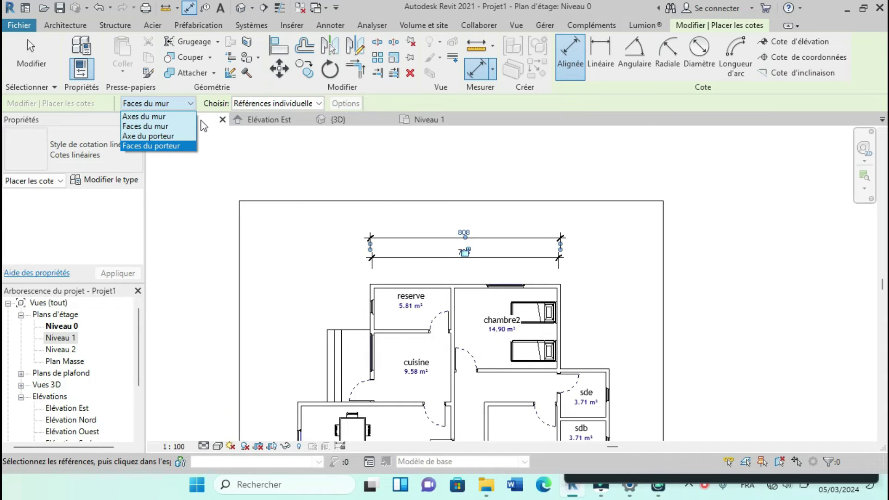
left_click(212, 103)
scroll(259, 212, "down", 3)
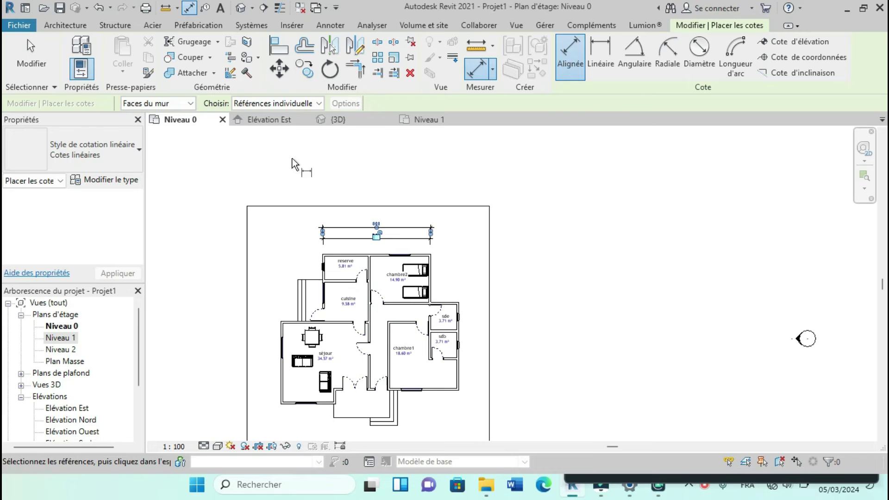
Step: Examine the furnished house in the 3D view, dismissing the save reminder, and return to the Niveau 0 plan
left_click(338, 120)
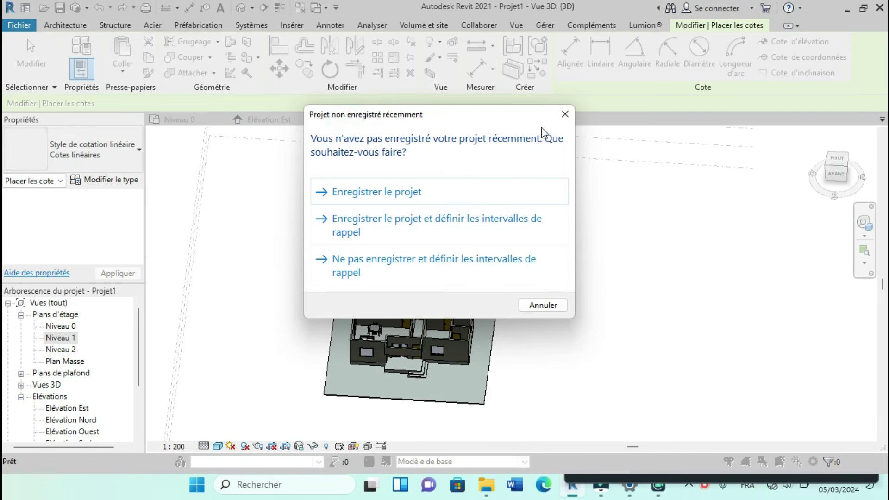
left_click(565, 115)
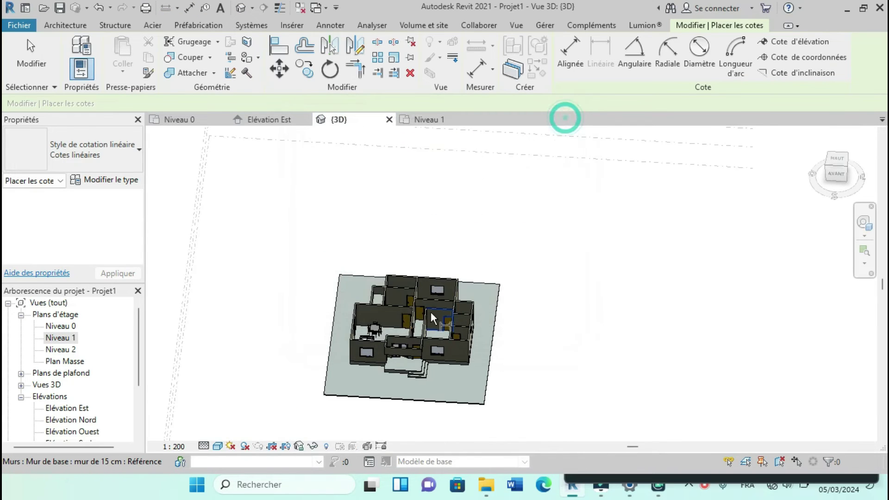
scroll(432, 308, "up", 2)
middle_click_drag(467, 313, 332, 230, "shift")
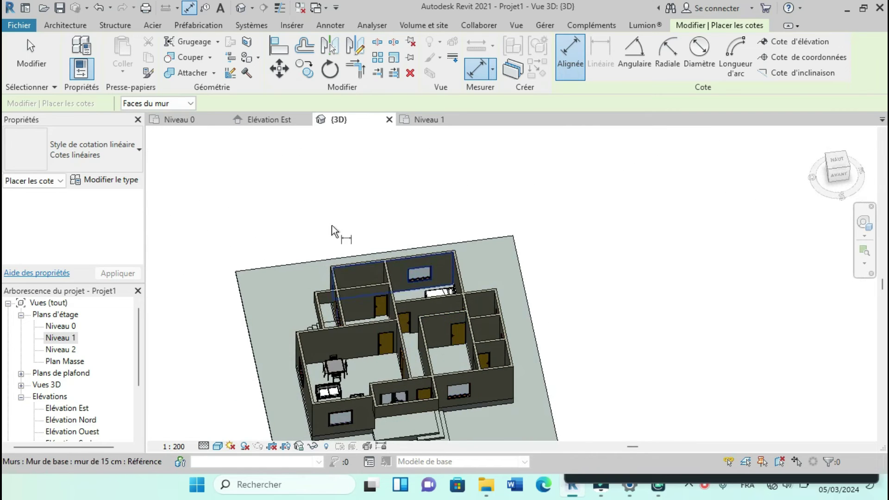
left_click(196, 119)
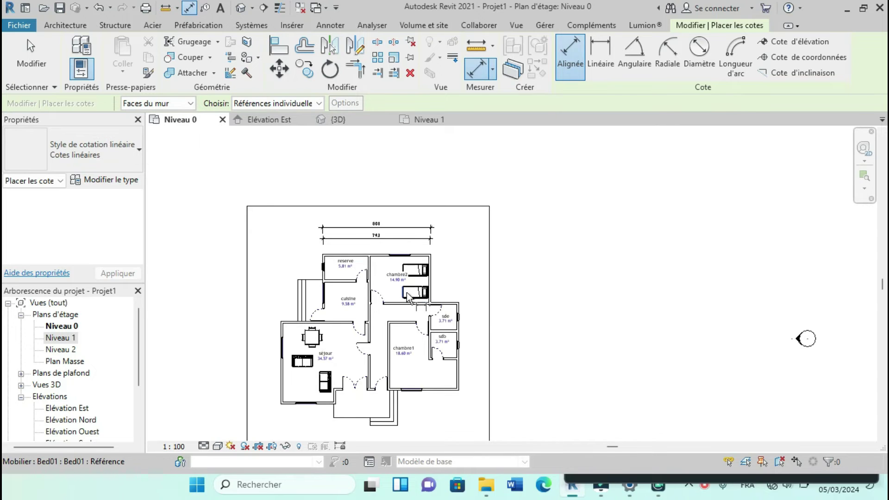
scroll(417, 301, "down", 2)
scroll(442, 368, "up", 2)
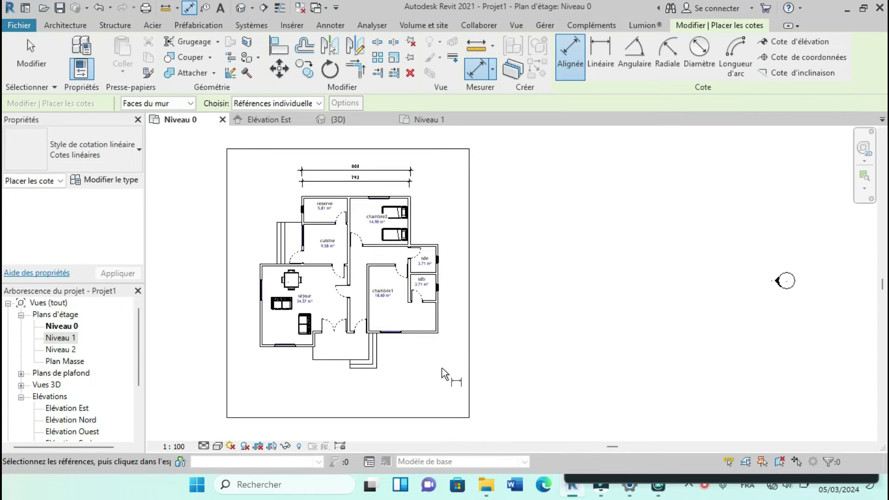
Step: Open the Niveau 1 floor plan and start a roof by footprint (Toit par tracé)
double_click(69, 340)
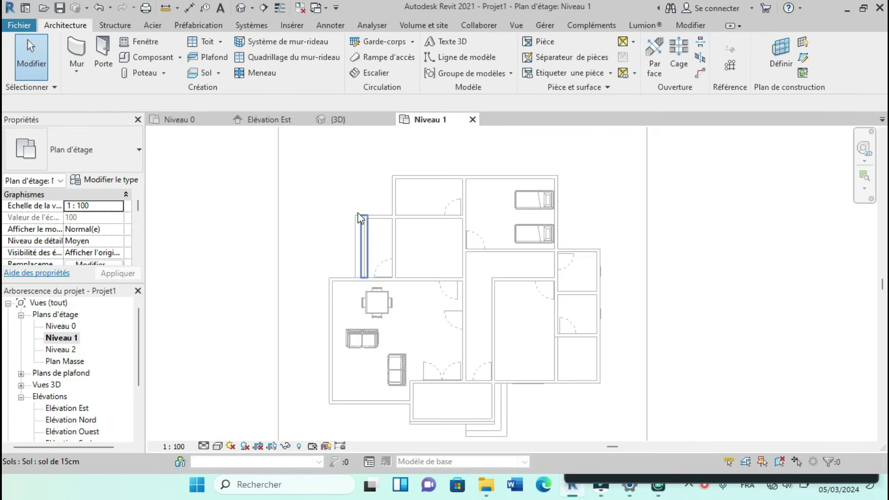
scroll(360, 217, "down", 1)
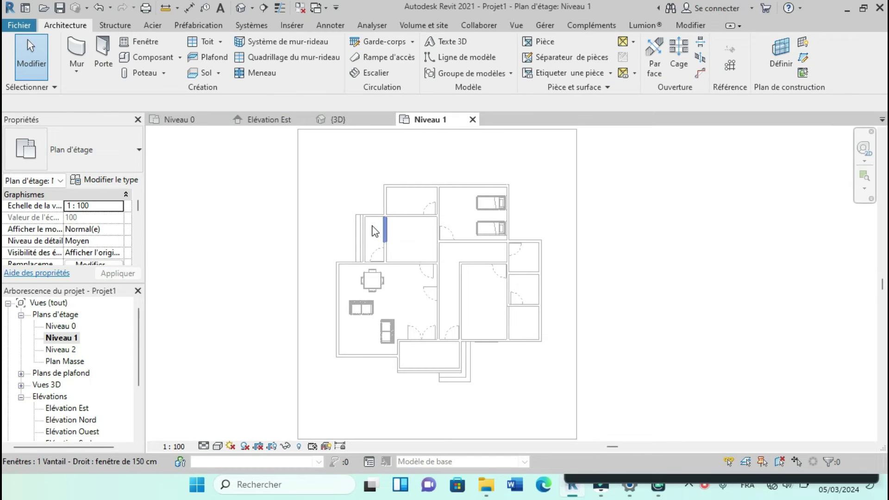
left_click(220, 43)
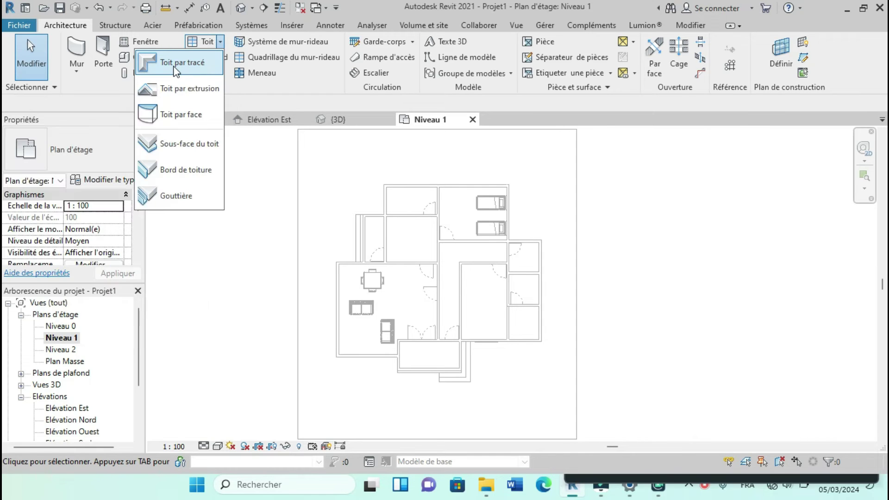
left_click(175, 68)
scroll(416, 263, "up", 2)
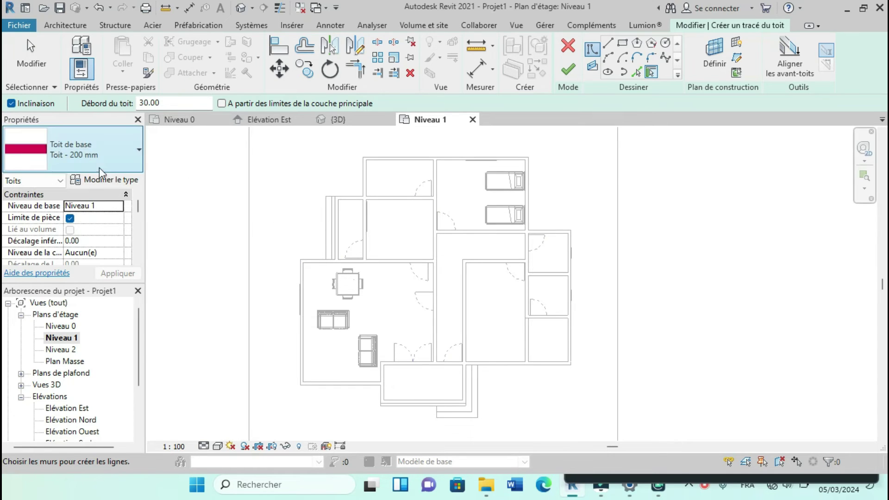
Step: Duplicate the Toit - 200 mm roof type under a name made of "toit" and the author's first name
left_click(116, 182)
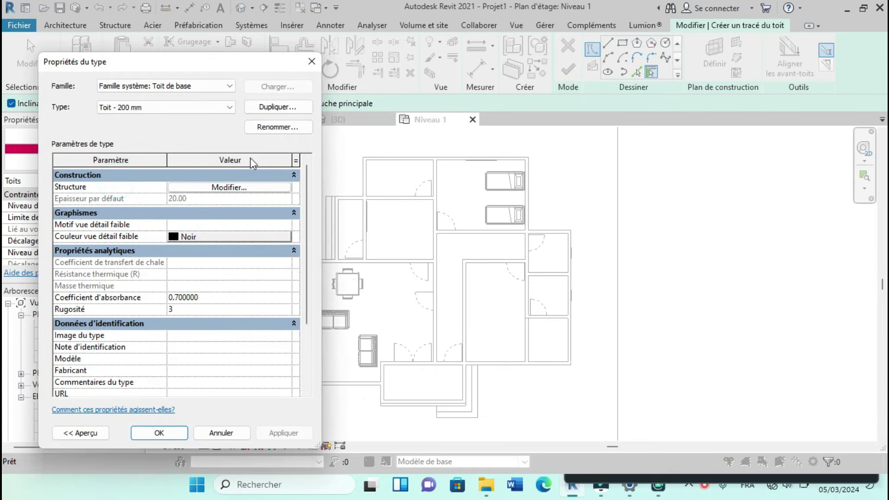
left_click(283, 107)
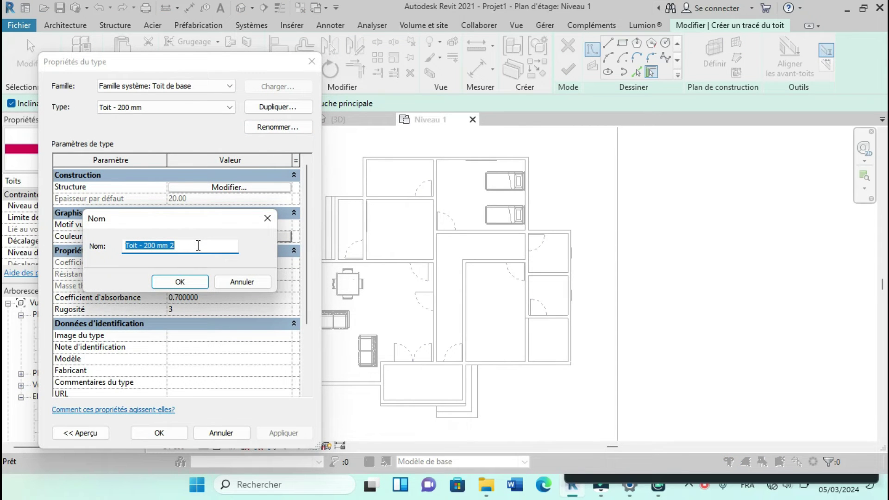
type("toit elie")
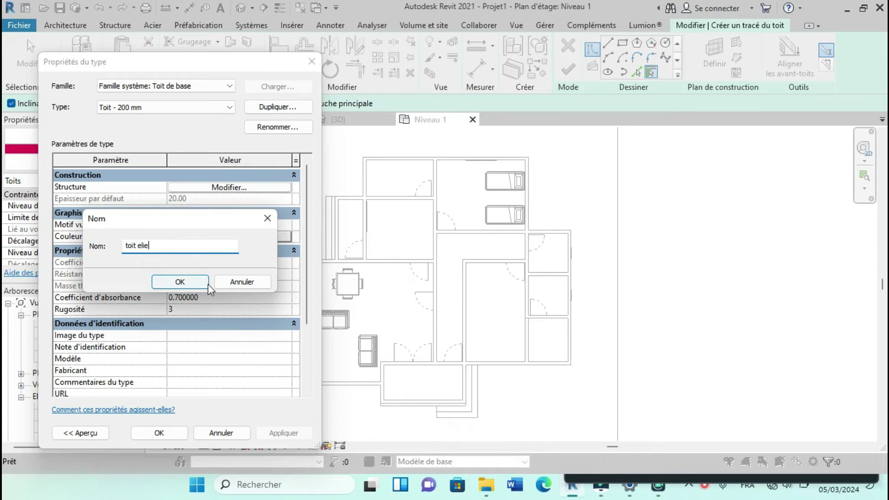
left_click(183, 281)
Step: Set the Porteur/Ossature layer thickness of the new roof type to 2.00 and accept the type properties
left_click(229, 187)
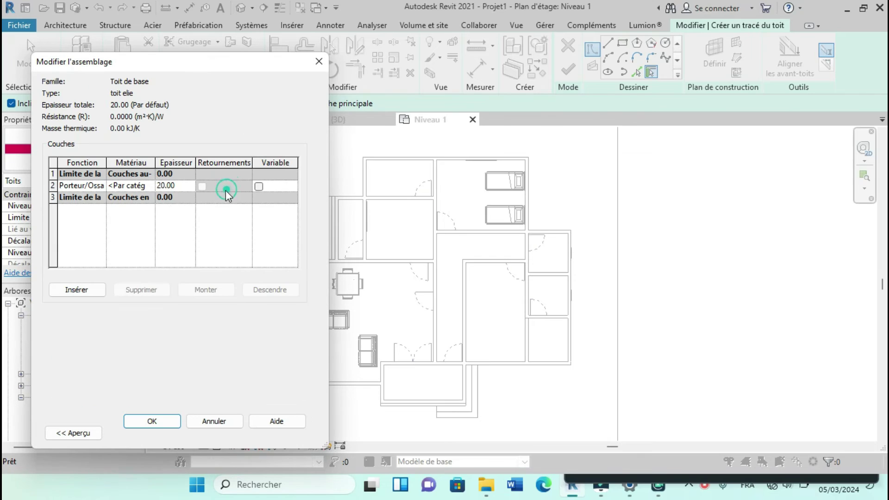
left_click(185, 187)
type("1")
left_click(173, 422)
left_click(172, 435)
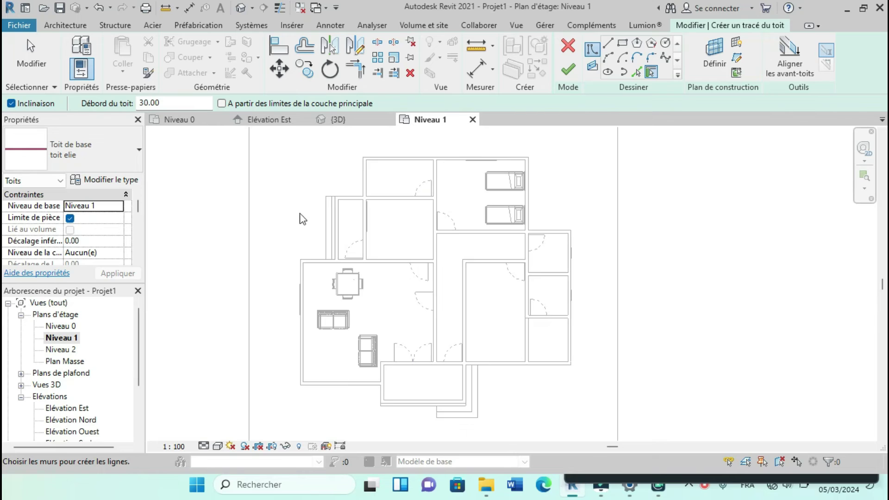
Step: Examine the new roof's constraint, construction, dimension and identity properties
scroll(301, 219, "up", 3)
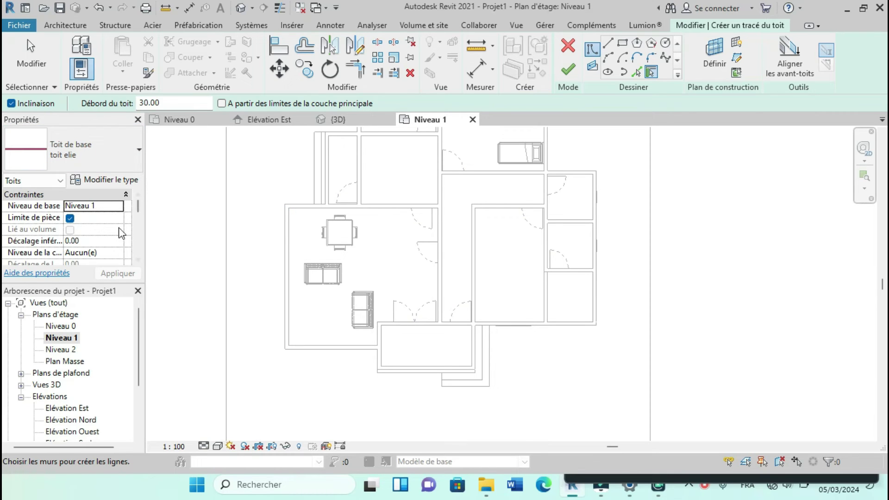
scroll(88, 217, "down", 1)
scroll(100, 216, "down", 2)
scroll(102, 213, "down", 3)
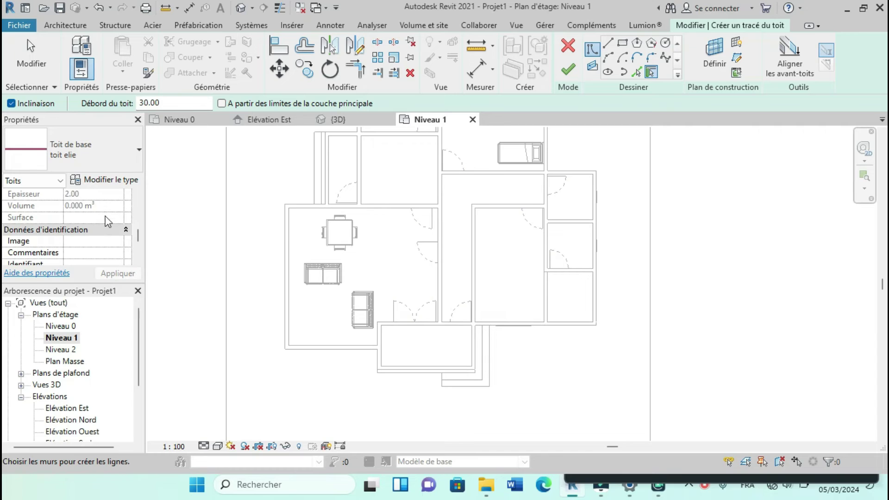
scroll(108, 222, "down", 3)
scroll(120, 244, "up", 6)
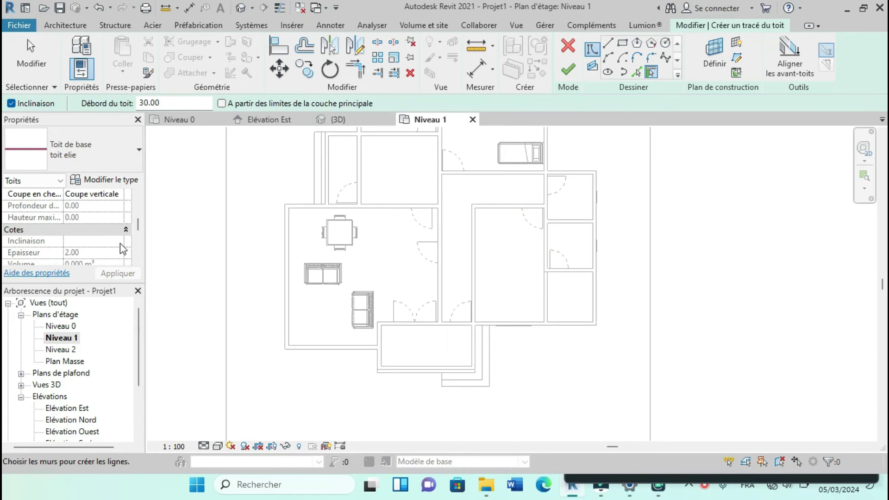
scroll(121, 243, "up", 3)
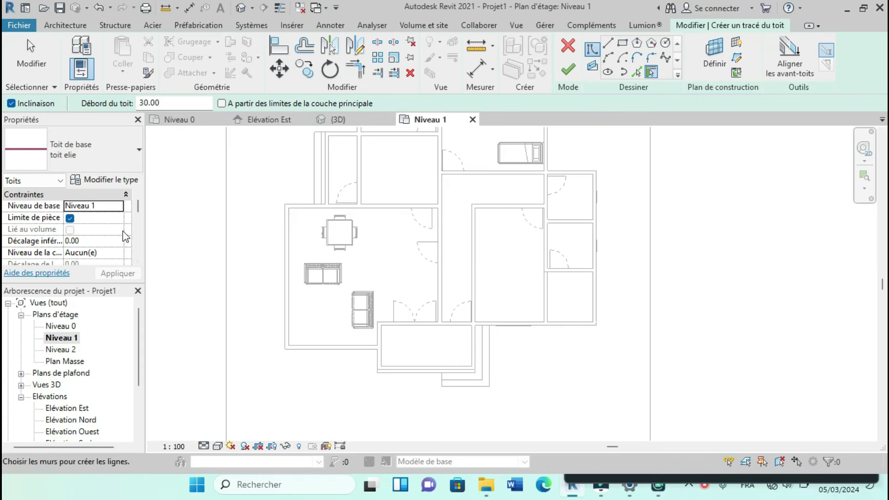
scroll(125, 236, "down", 3)
scroll(201, 248, "down", 2)
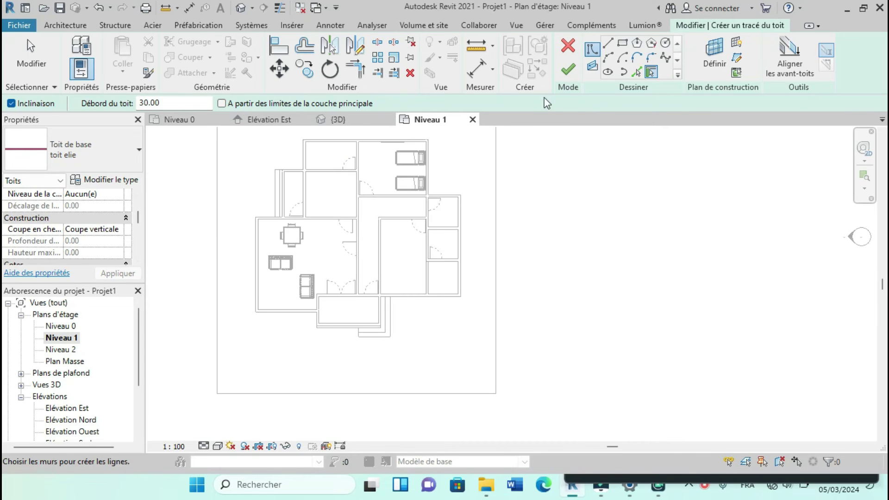
Step: Offset roof footprint lines 80.00 outward from the west and north walls of the living room
left_click(637, 72)
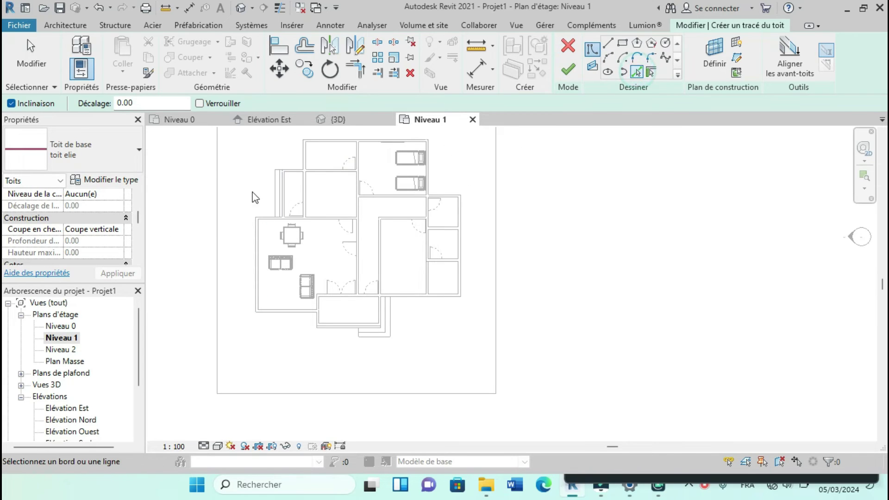
left_click(171, 103)
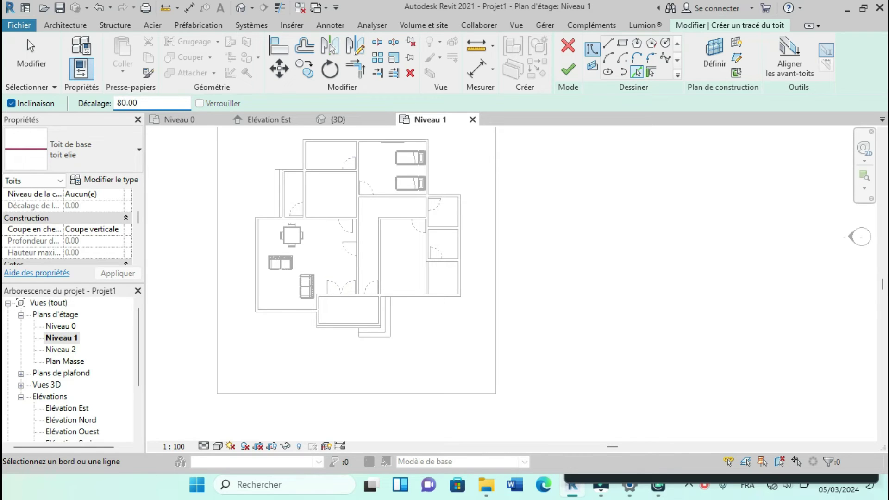
scroll(250, 241, "up", 3)
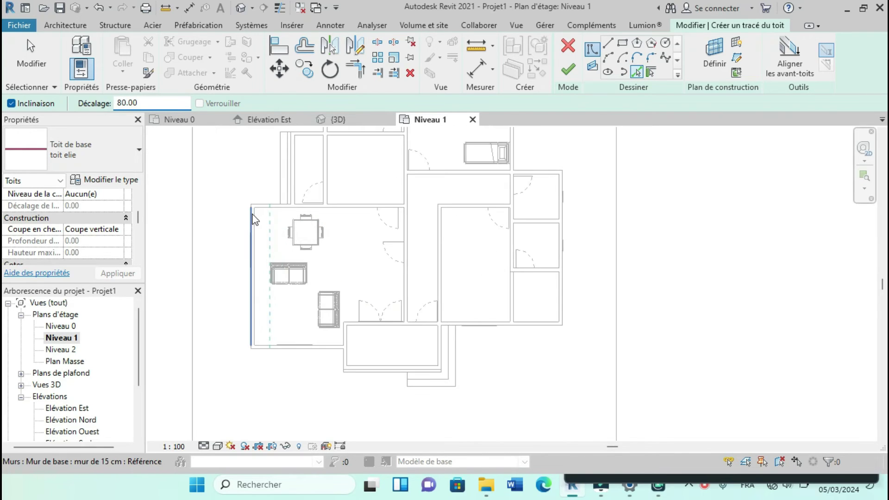
scroll(245, 211, "down", 1)
scroll(260, 223, "up", 1)
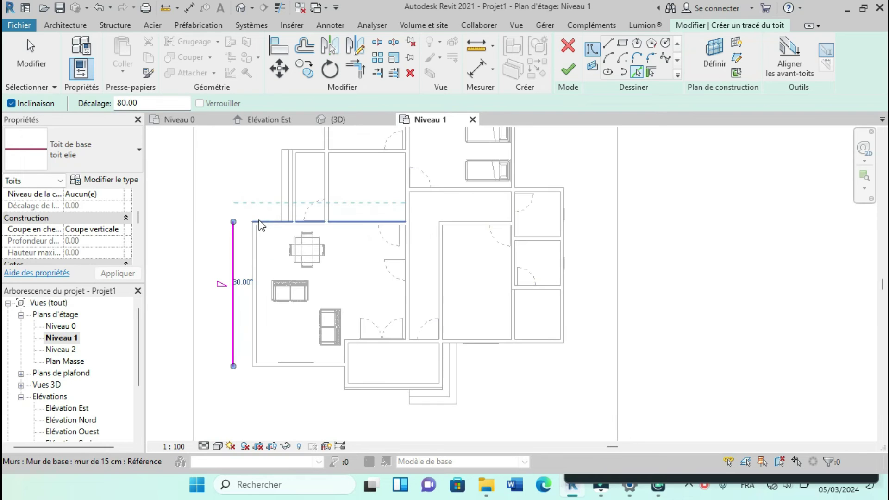
left_click(259, 219)
scroll(288, 180, "up", 2)
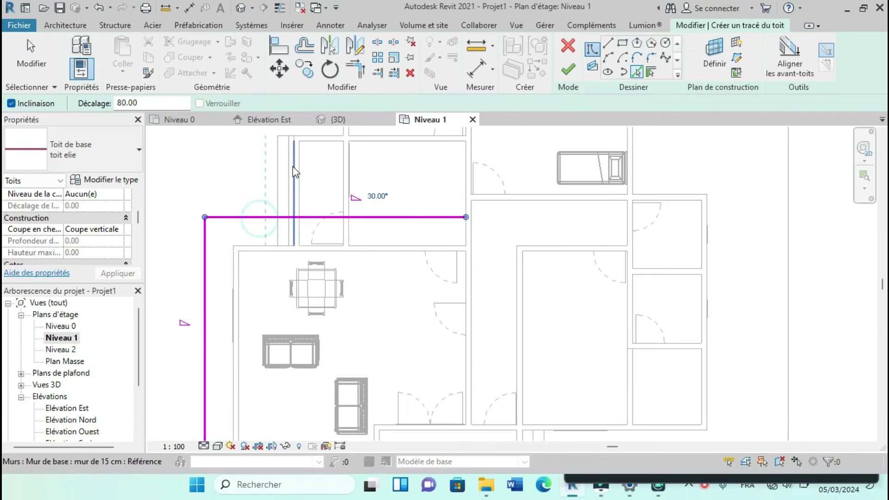
Step: Offset footprint lines 80.00 around the small west porch and from the west and north walls of the northern block
left_click(288, 187)
scroll(290, 185, "down", 3)
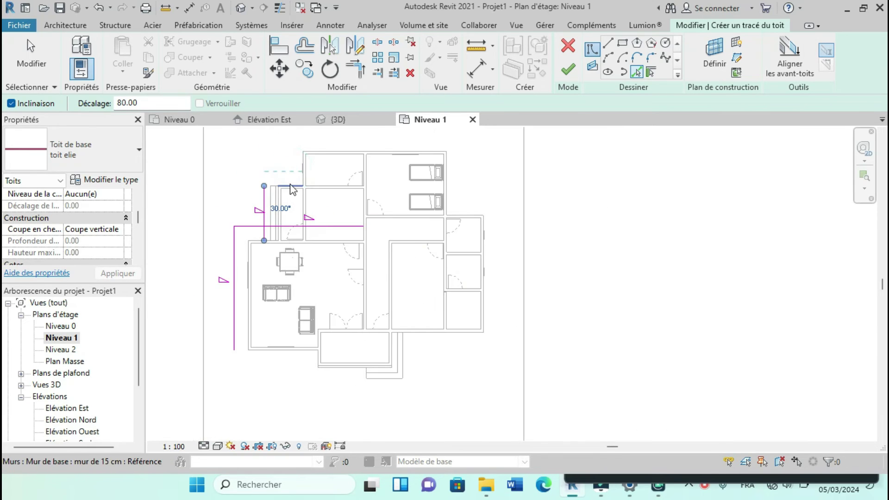
scroll(293, 168, "up", 2)
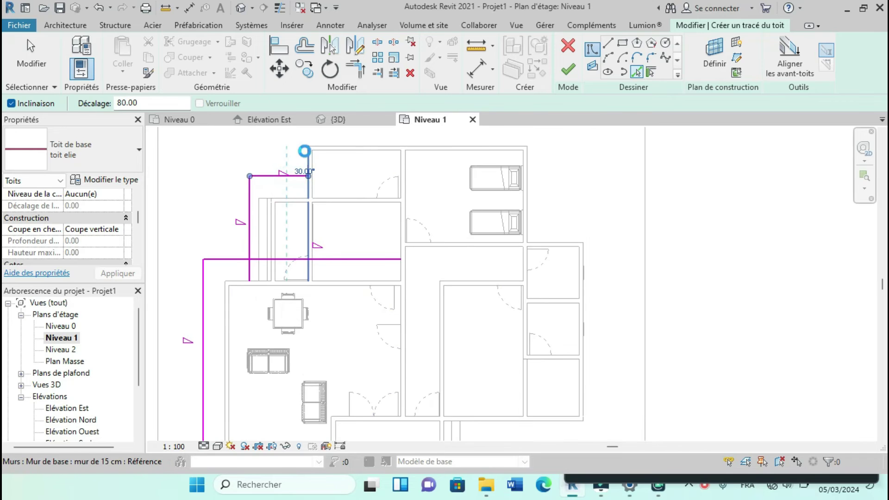
left_click(304, 151)
scroll(296, 190, "down", 1)
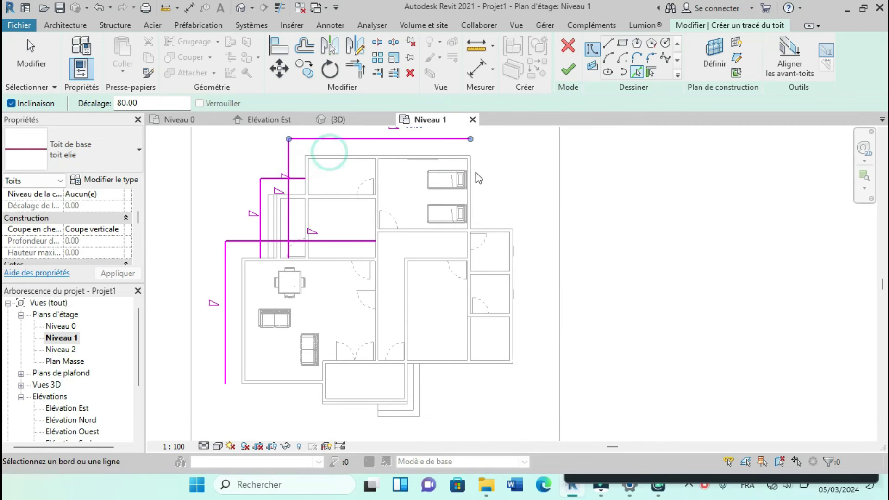
Step: Offset footprint lines 80.00 outward from the bedroom's east wall and the north, east and south walls of the eastern rooms
scroll(472, 178, "up", 2)
left_click(468, 154)
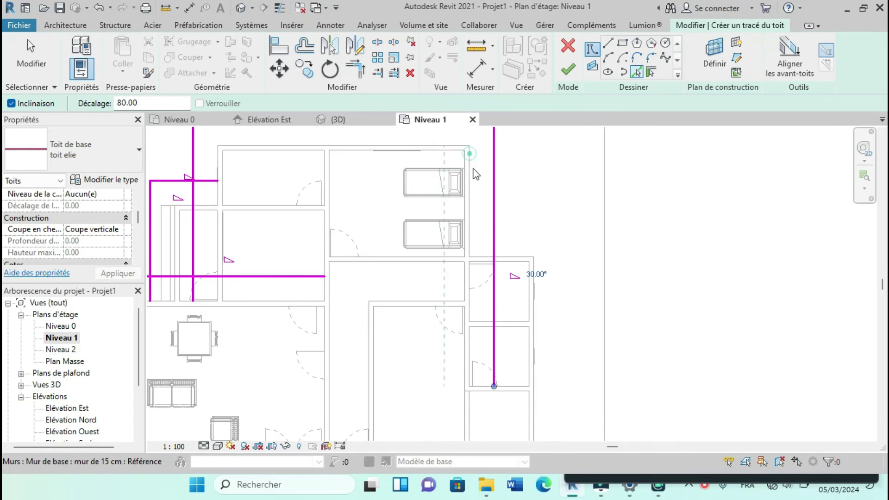
left_click(508, 258)
scroll(509, 256, "down", 2)
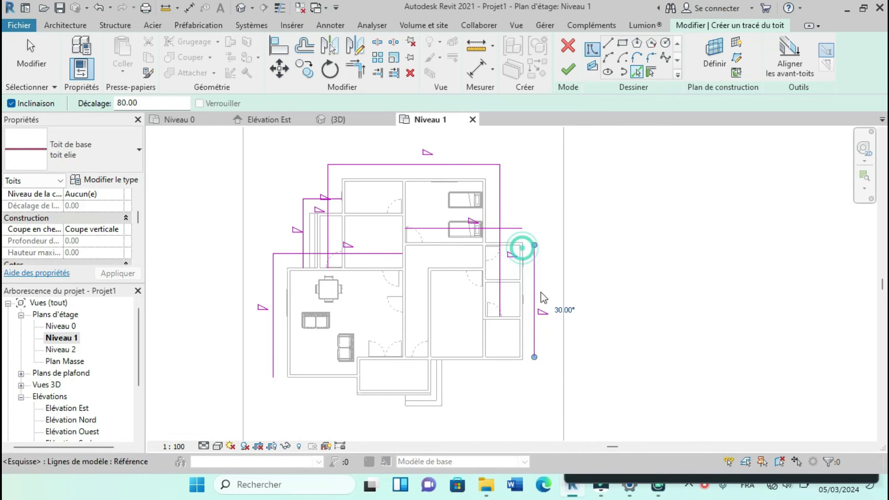
scroll(497, 365, "up", 2)
left_click(492, 355)
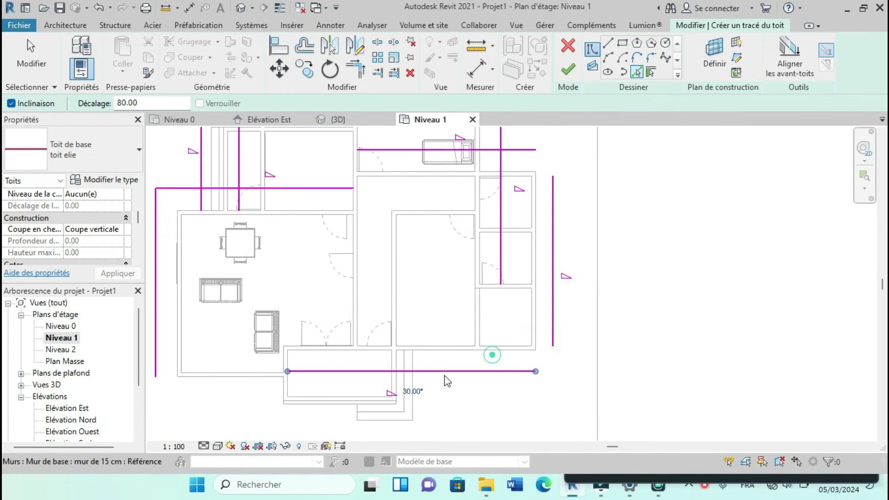
Step: Offset footprint lines 80.00 around the three outer sides of the front porch and from the living room's south wall
scroll(390, 368, "up", 1)
scroll(391, 366, "down", 1)
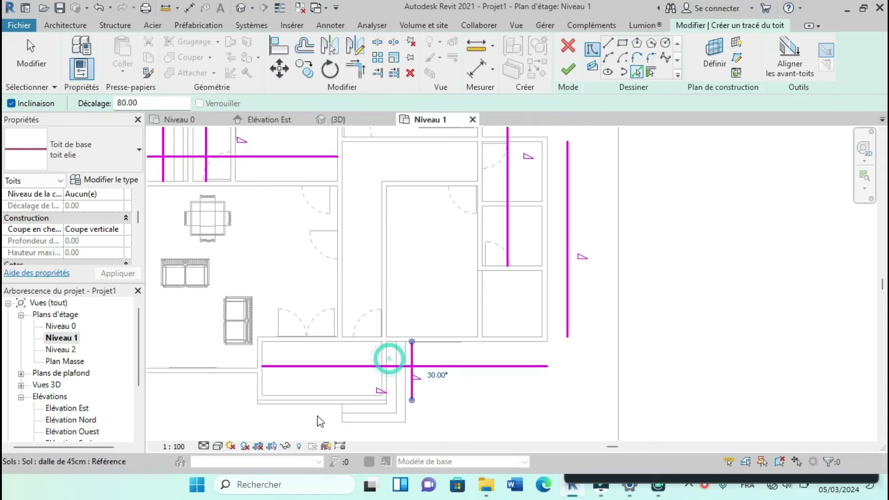
scroll(381, 363, "up", 2)
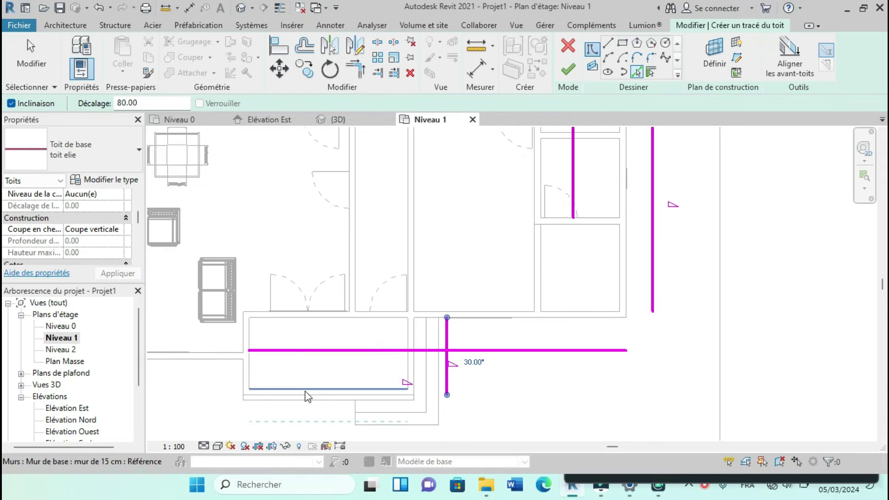
left_click(240, 388)
scroll(259, 375, "down", 2)
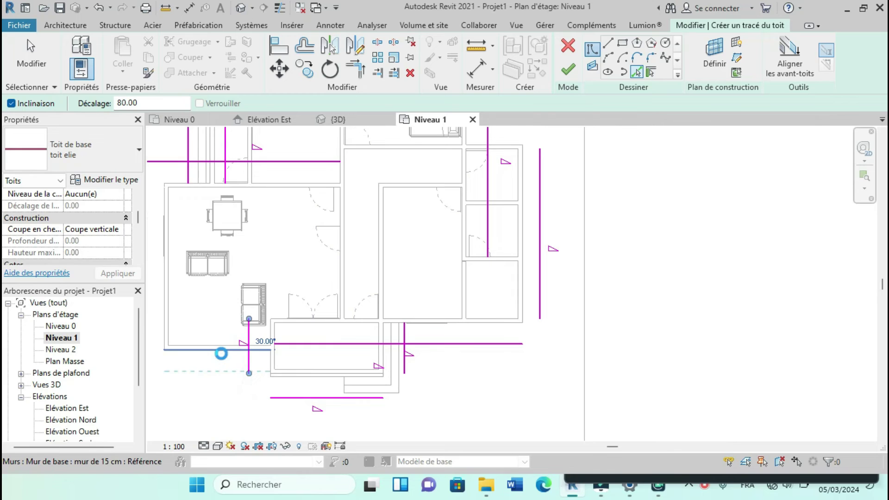
scroll(296, 340, "down", 2)
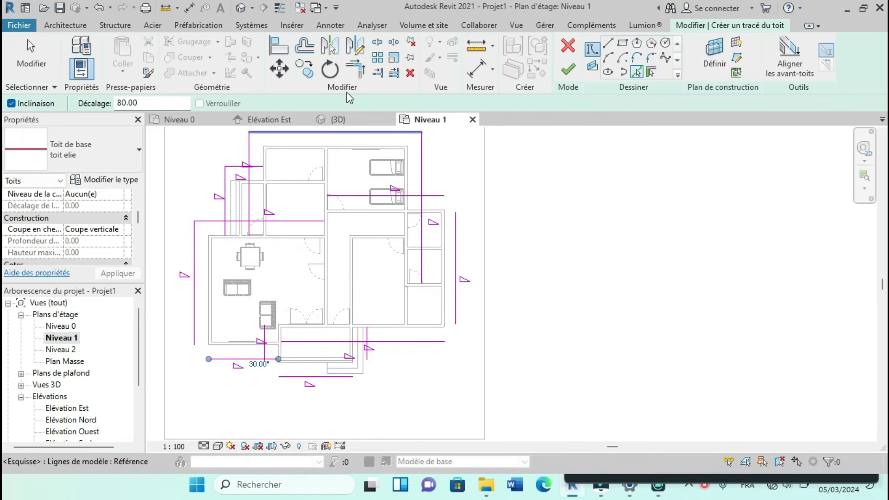
scroll(206, 227, "up", 4)
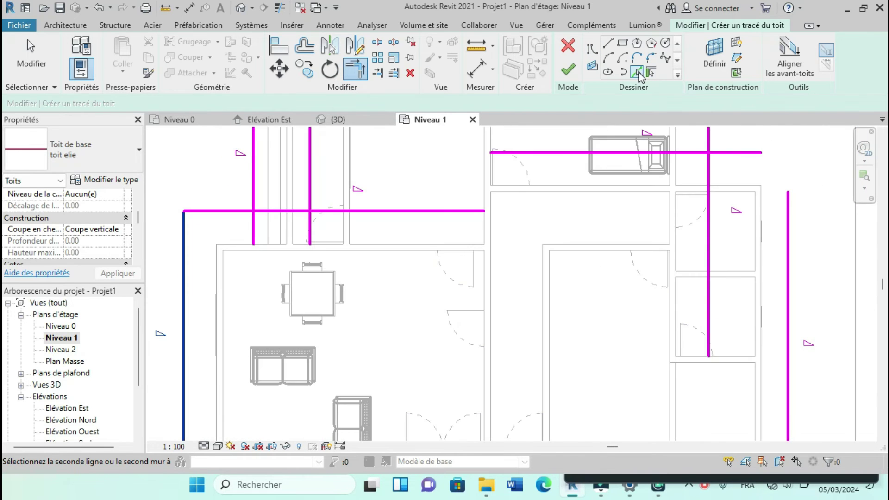
type("80")
left_click(227, 245)
scroll(334, 259, "down", 3)
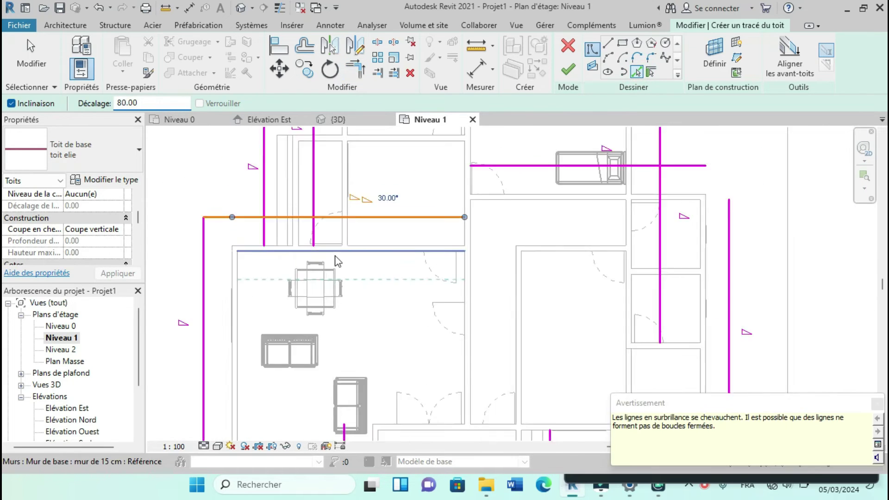
Step: Trim the footprint lines to corners between the living room's west and north sides and the small west porch
key("t")
key("r")
scroll(323, 257, "up", 2)
scroll(304, 262, "down", 2)
left_click(279, 230)
left_click(232, 266)
scroll(238, 272, "down", 2)
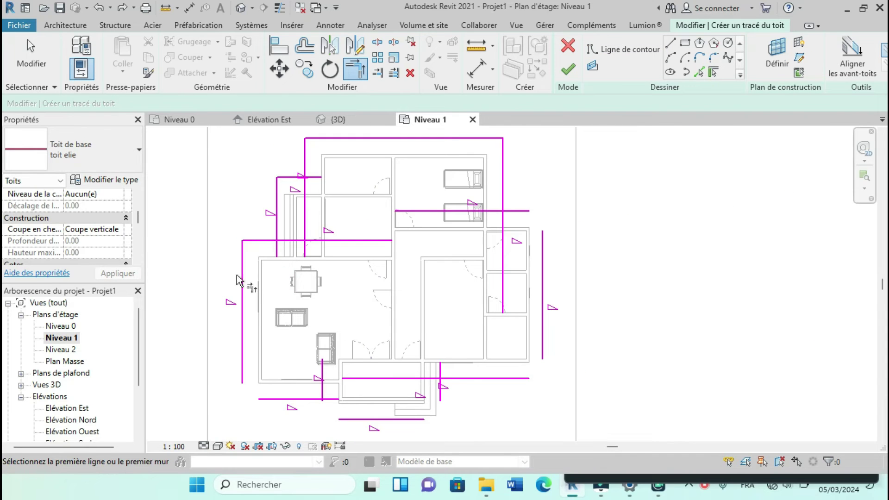
left_click(266, 240)
left_click(277, 222)
left_click(276, 229)
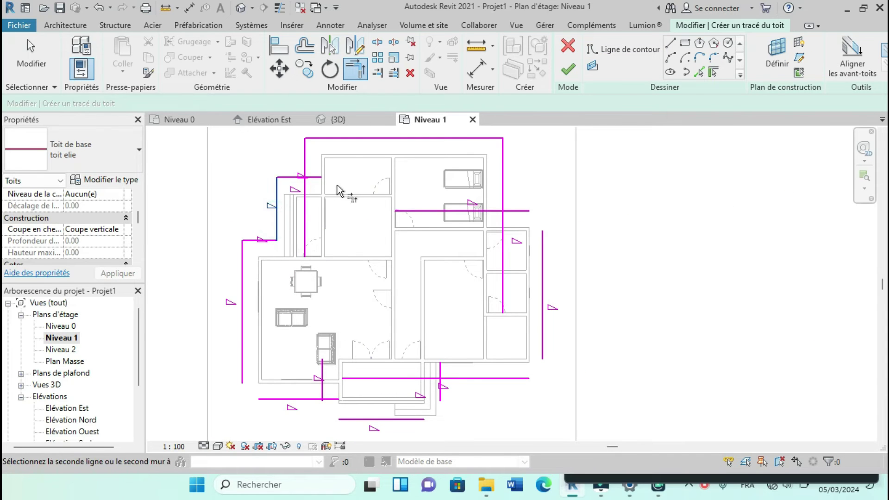
Step: Trim the footprint lines to corners around the northern block, including its junctions with the west porch and eastern rooms
left_click(305, 162)
scroll(306, 162, "down", 2)
scroll(429, 155, "up", 2)
left_click(432, 191)
left_click(446, 217)
scroll(467, 225, "down", 2)
Step: Trim the line south of the eastern rooms to a corner with the front porch's east line
left_click(446, 324)
left_click(384, 339)
left_click(250, 350)
scroll(267, 377, "up", 5)
key("Escape")
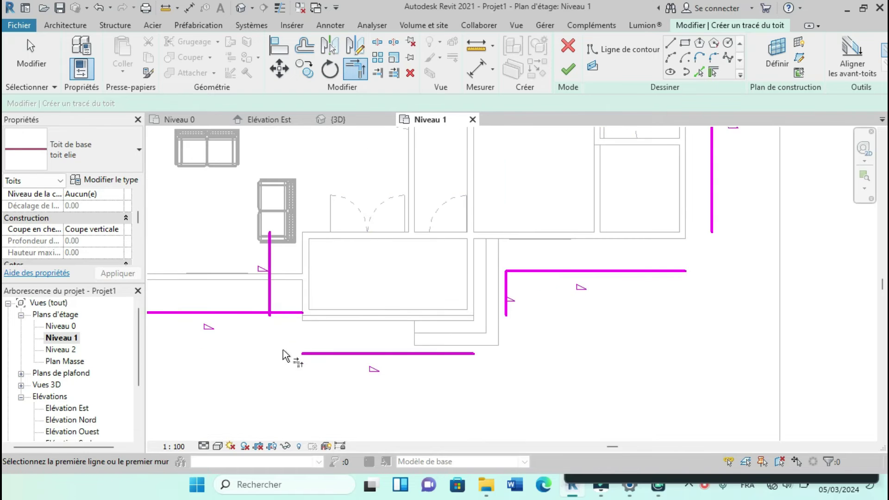
Step: Trim the front porch's west line to corners with the living room's south line and the porch's front line
scroll(295, 369, "down", 3)
left_click(636, 52)
left_click(147, 105)
scroll(245, 271, "up", 2)
scroll(320, 265, "down", 2)
key("t")
key("r")
left_click(306, 292)
left_click(273, 330)
scroll(287, 336, "down", 2)
scroll(341, 341, "up", 1)
key("Escape")
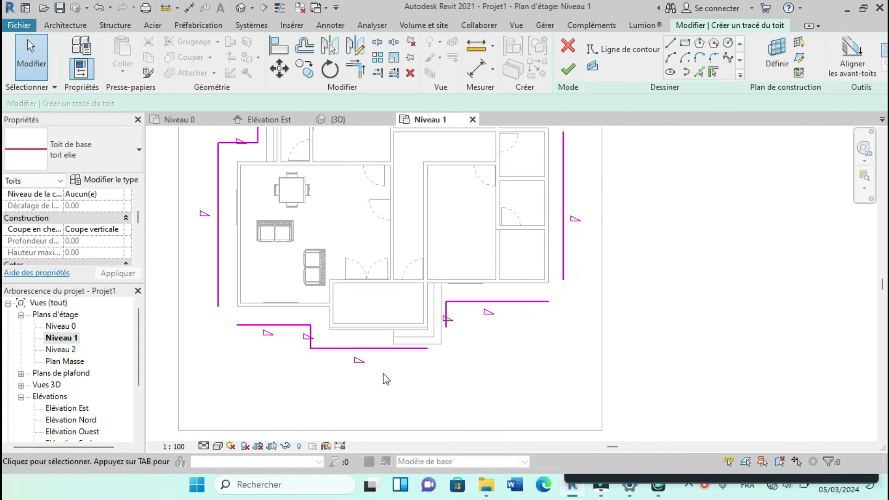
Step: Trim the remaining open corners to close the footprint loop and finish the sloped roof
scroll(375, 361, "up", 1)
scroll(368, 374, "down", 5)
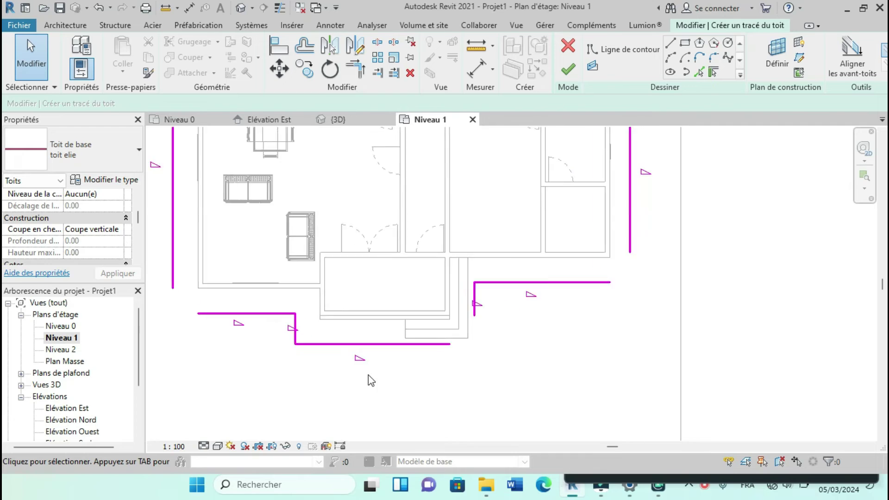
key("t")
key("r")
left_click(409, 219)
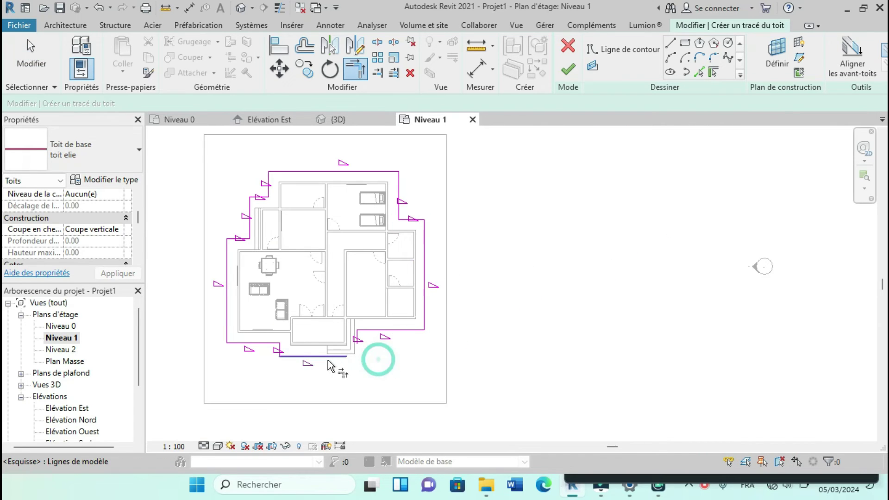
left_click(360, 339)
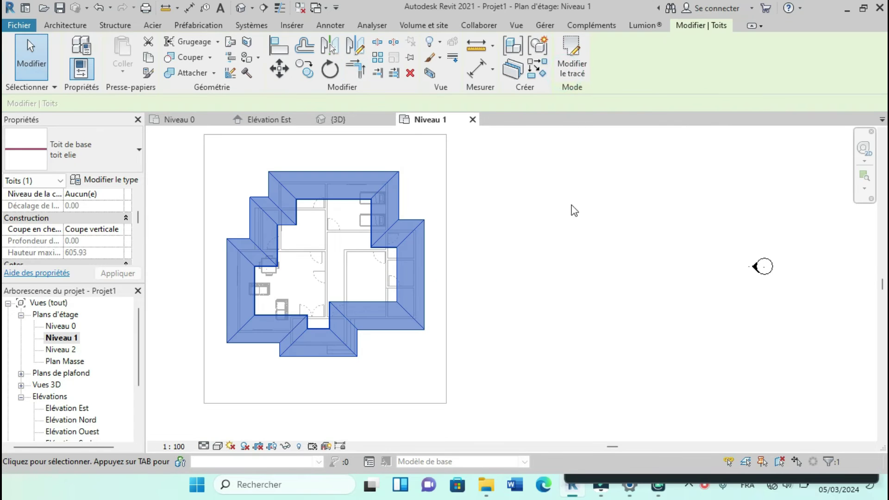
left_click(498, 294)
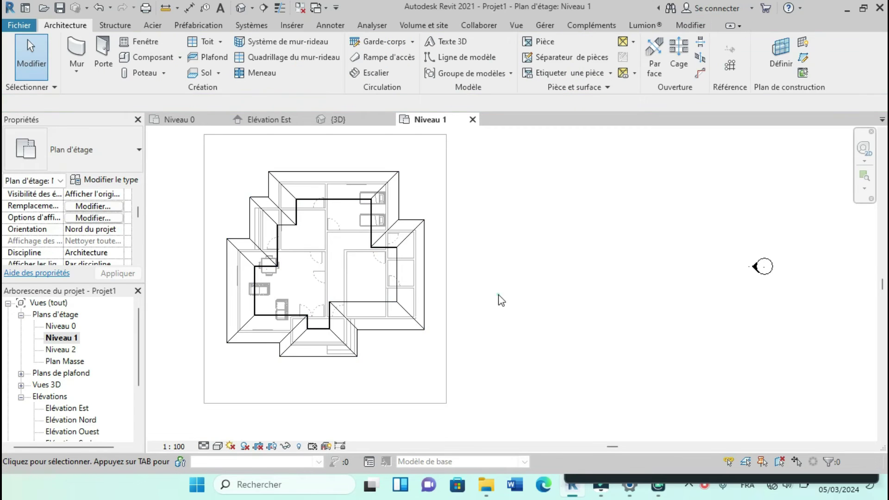
Step: Examine the finished roof over the house in the 3D view from several sides
left_click(240, 9)
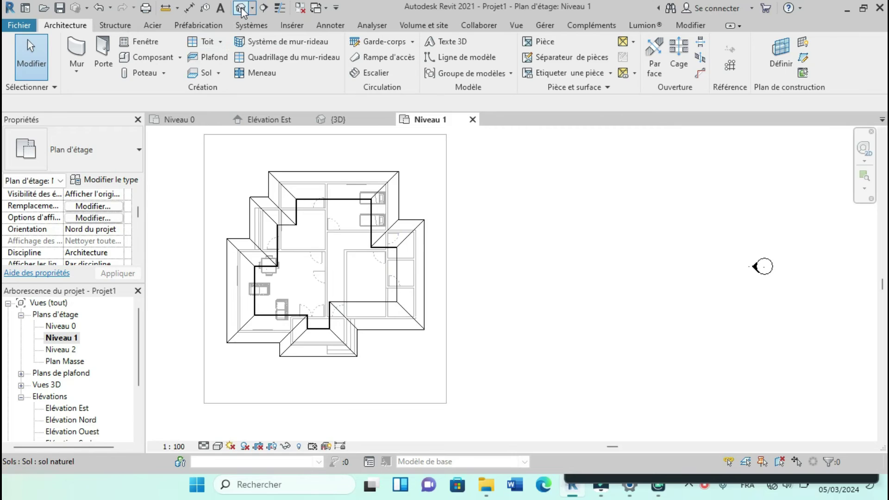
scroll(393, 289, "down", 2)
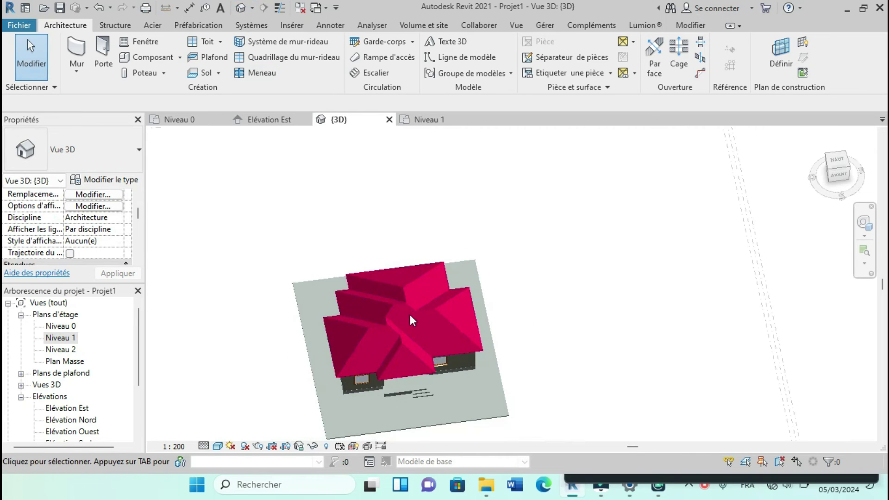
middle_click_drag(479, 393, 416, 248, "shift")
middle_click_drag(438, 338, 467, 354, "shift")
scroll(432, 327, "down", 3)
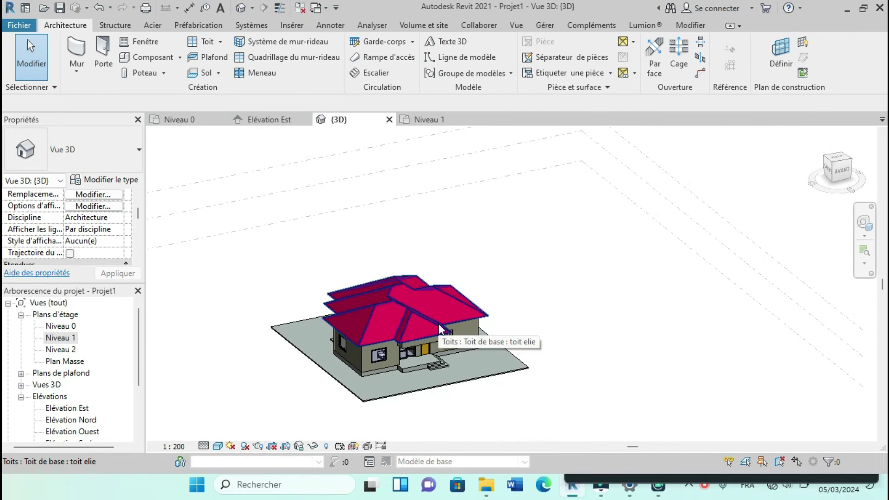
scroll(439, 317, "up", 2)
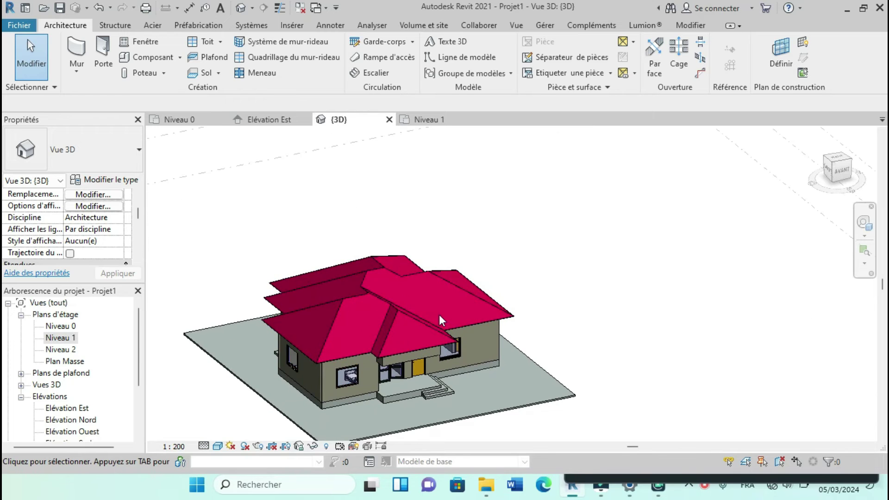
scroll(439, 314, "up", 2)
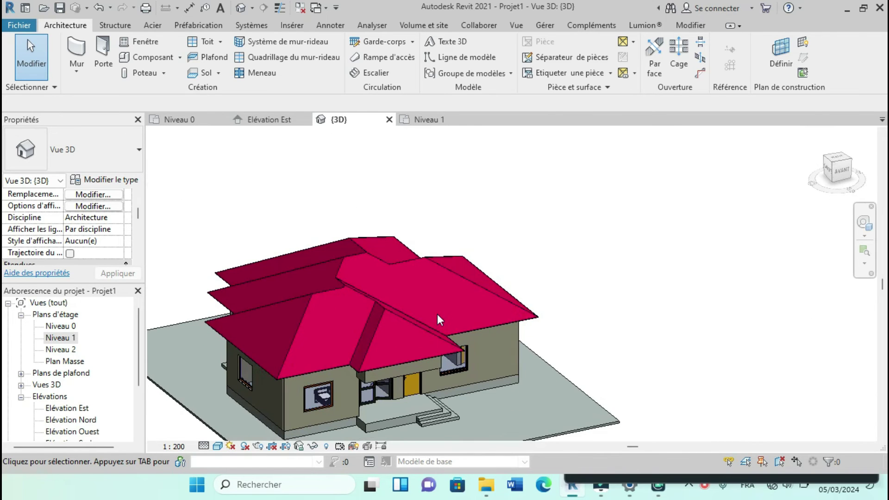
middle_click_drag(437, 314, 420, 280, "shift")
middle_click_drag(420, 367, 531, 314, "shift")
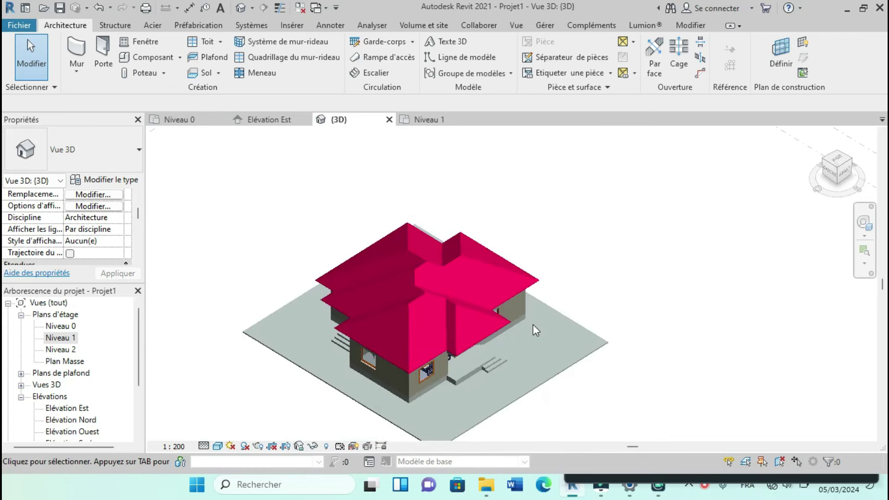
scroll(515, 317, "down", 2)
scroll(512, 345, "up", 3)
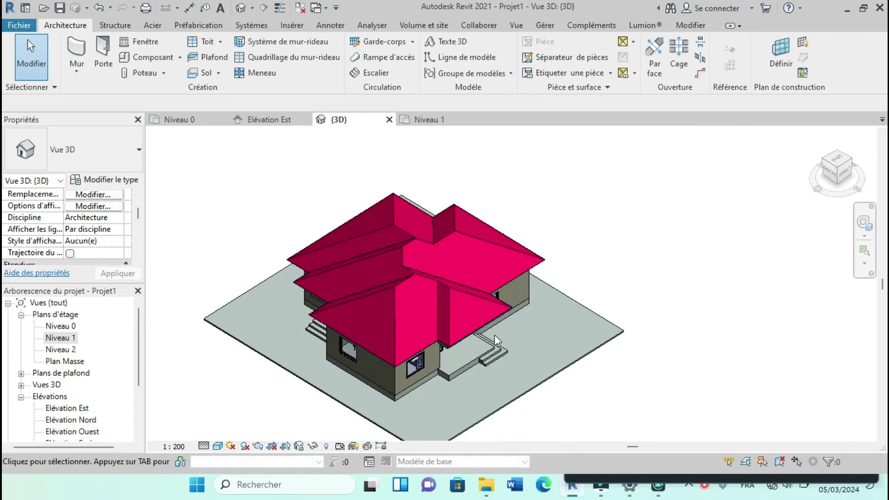
Step: Edit the roof footprint so the front porch's outer edge no longer defines a slope, and finish the roof
scroll(495, 335, "up", 4)
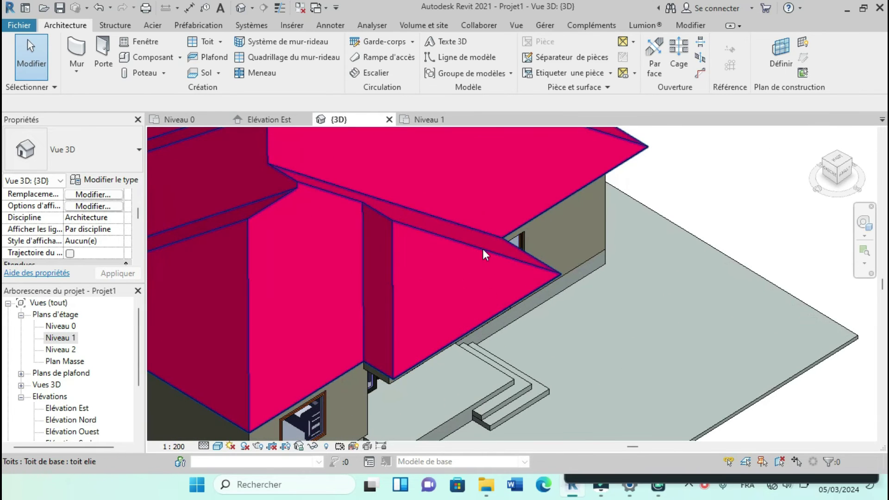
double_click(482, 254)
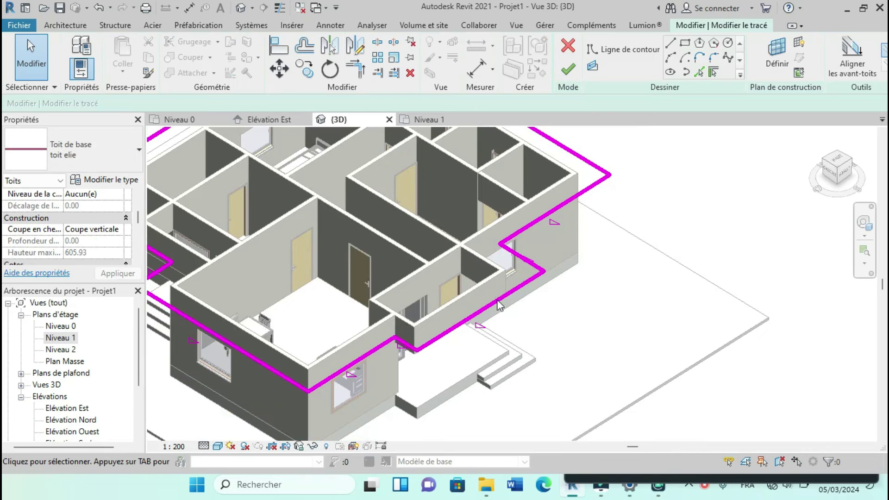
left_click(499, 304)
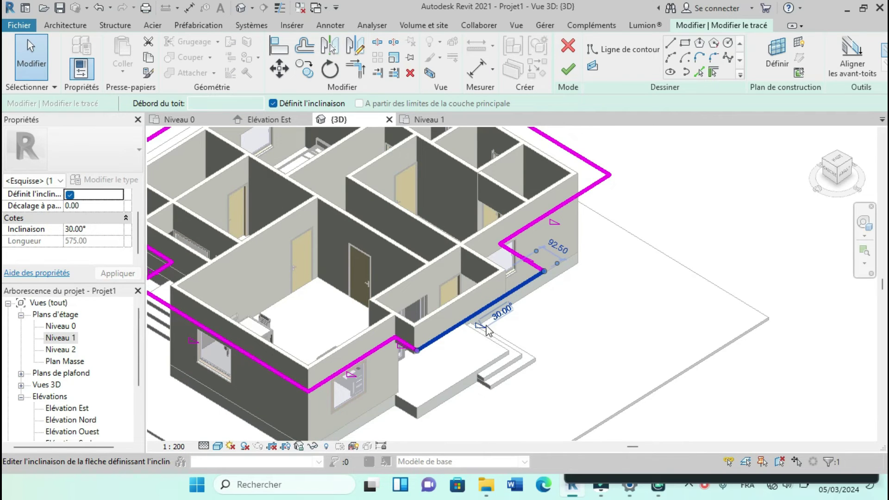
left_click(274, 104)
left_click(630, 333)
scroll(598, 370, "down", 2)
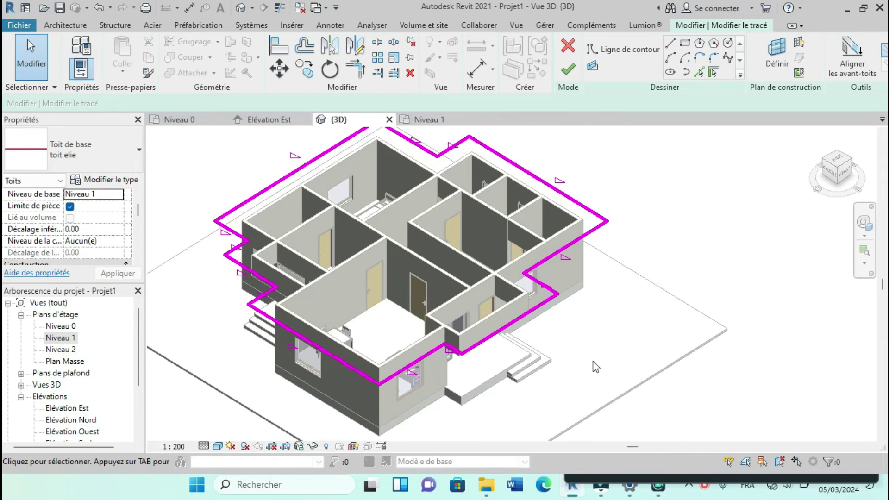
scroll(554, 301, "down", 1)
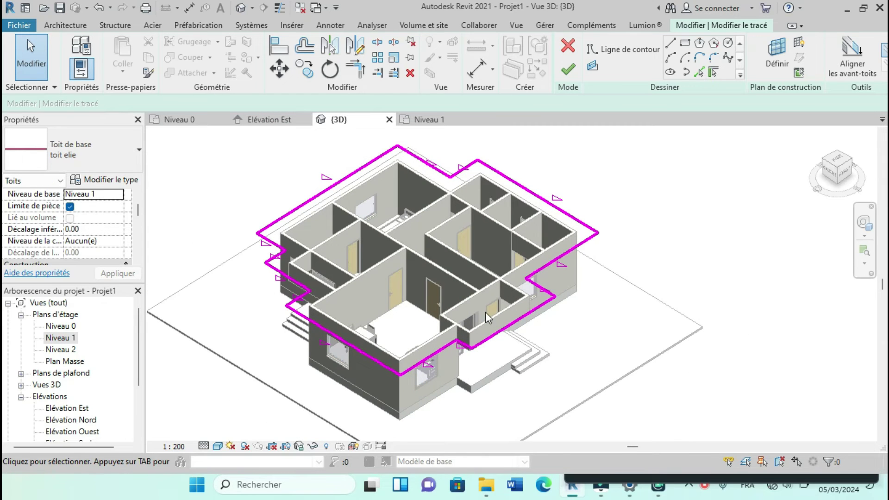
scroll(482, 312, "up", 2)
scroll(551, 374, "down", 2)
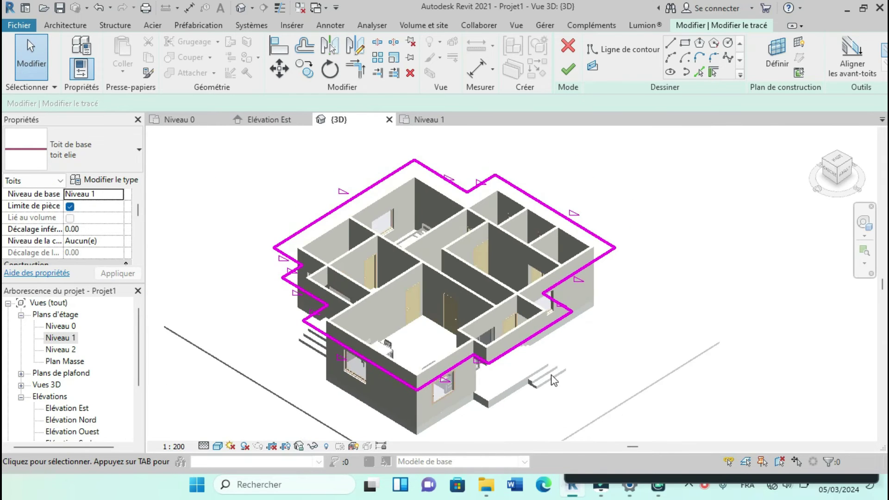
scroll(347, 270, "down", 2)
scroll(492, 347, "up", 1)
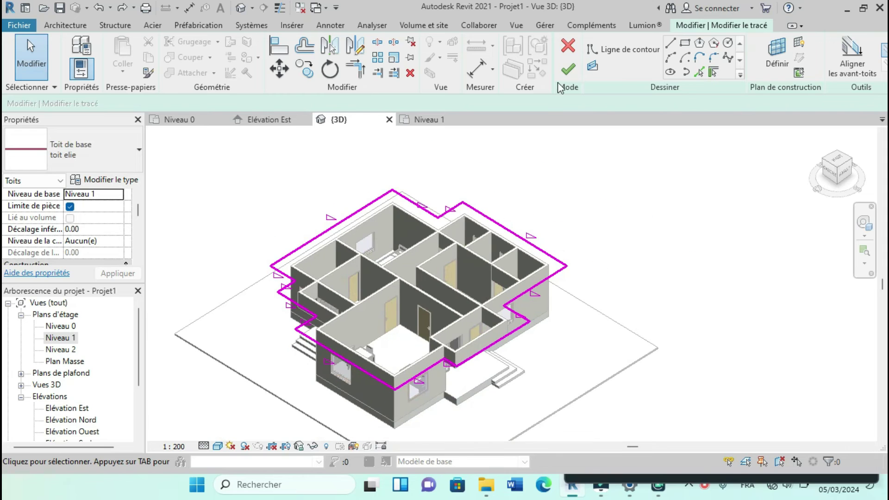
left_click(569, 70)
left_click(652, 252)
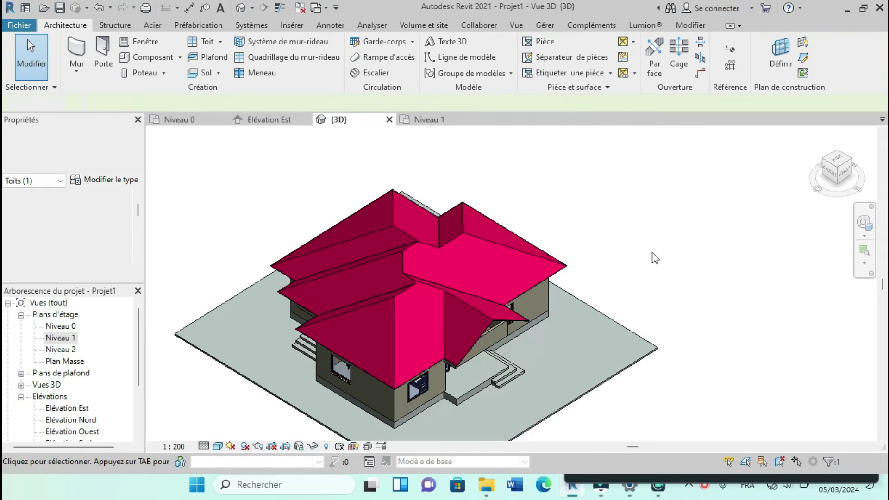
Step: Attach the top of the 15 cm wall above the front porch's opening to the roof
middle_click_drag(582, 323, 400, 278, "shift")
scroll(397, 235, "up", 4)
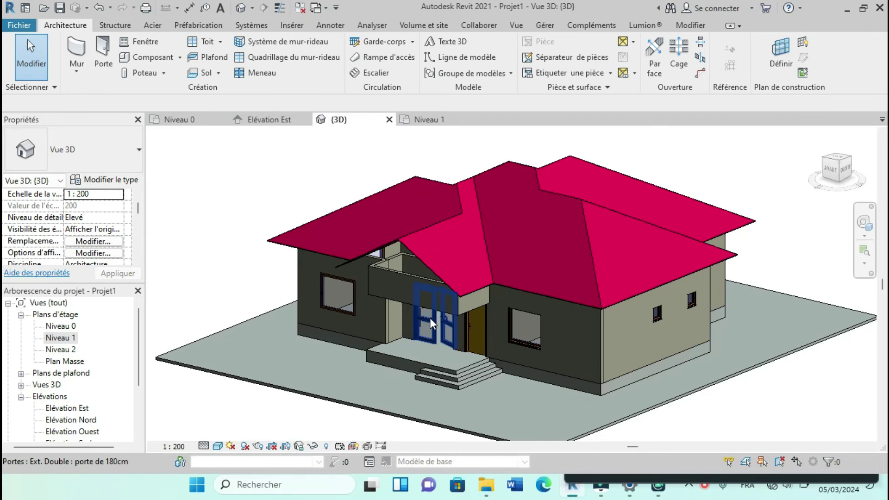
scroll(430, 317, "down", 1)
middle_click_drag(422, 312, 555, 329, "shift")
scroll(579, 332, "up", 4)
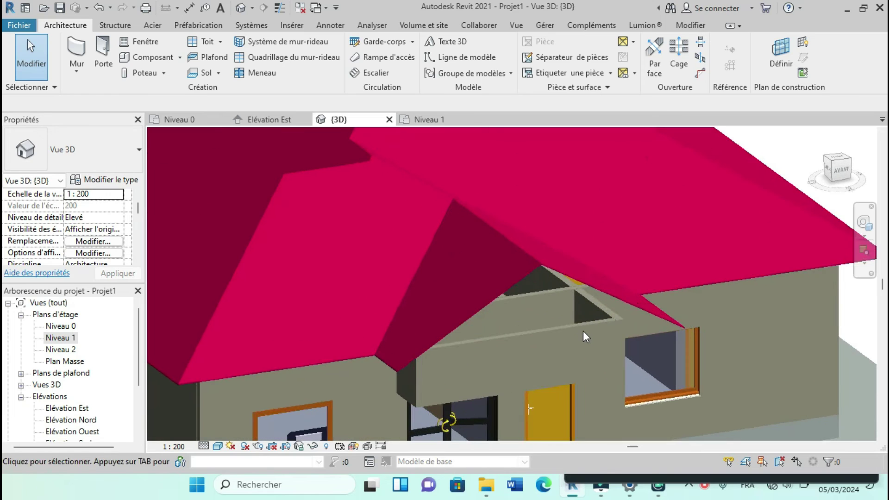
left_click(582, 326)
scroll(584, 325, "down", 3)
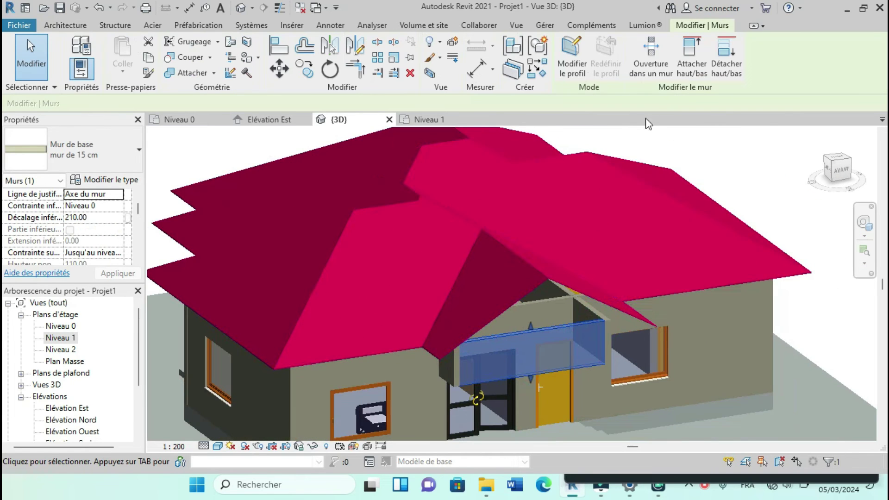
left_click(692, 70)
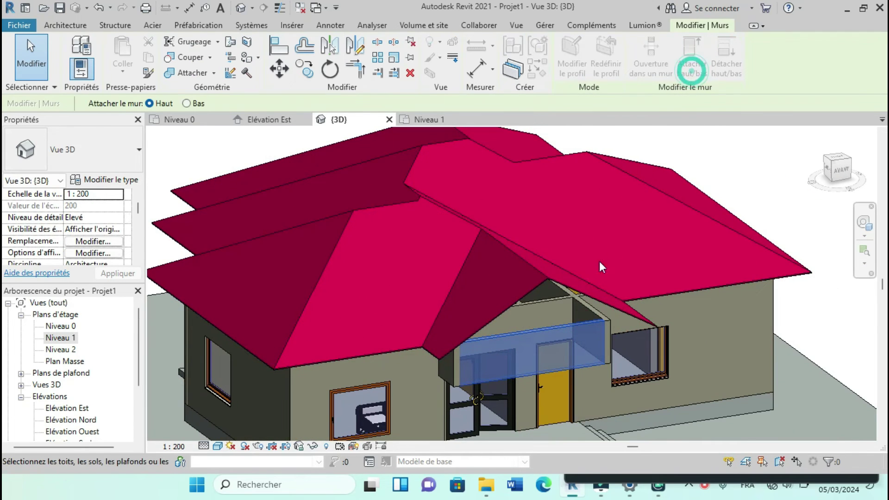
left_click(576, 291)
Step: Attach the top of the front porch's short east side wall to the roof
scroll(577, 290, "down", 3)
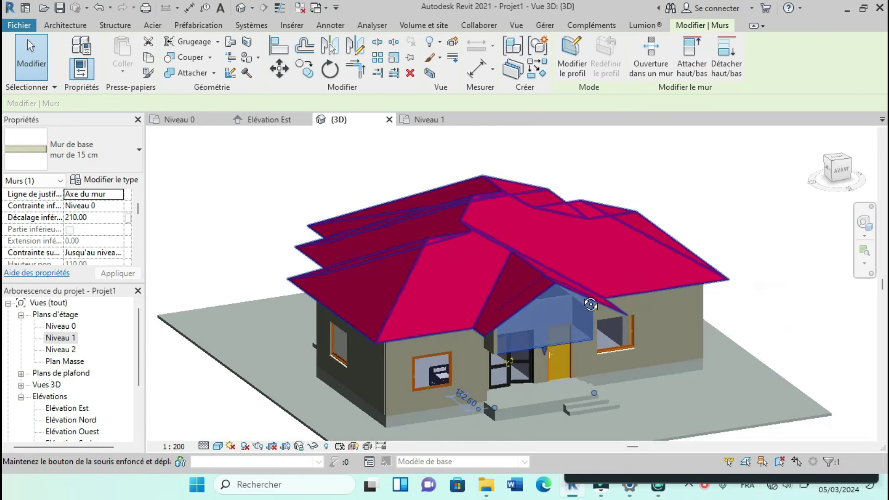
middle_click_drag(583, 293, 524, 301, "shift")
mouse_move(595, 335)
middle_mouse_down("shift")
mouse_move(609, 350)
mouse_move(605, 342)
middle_mouse_up("shift")
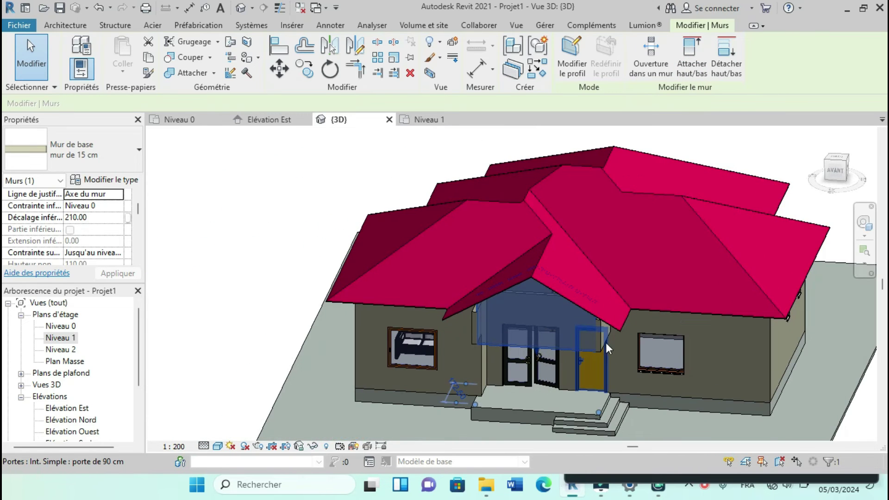
left_click(604, 334)
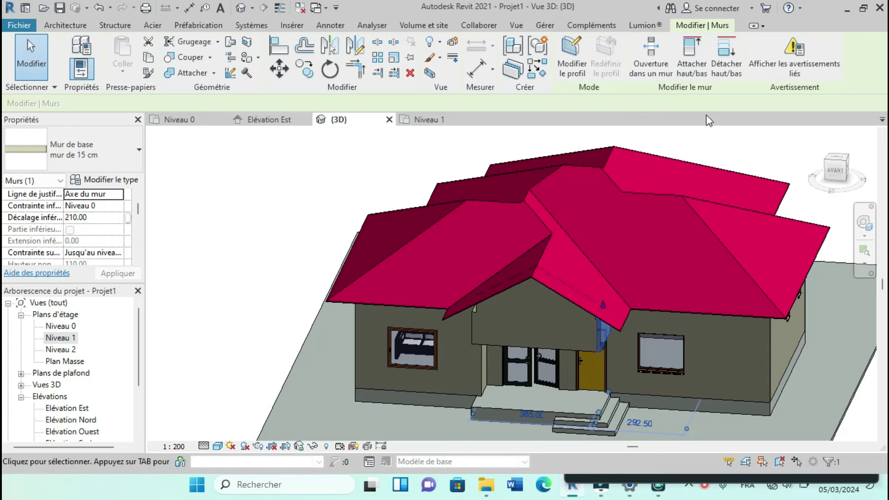
left_click(702, 71)
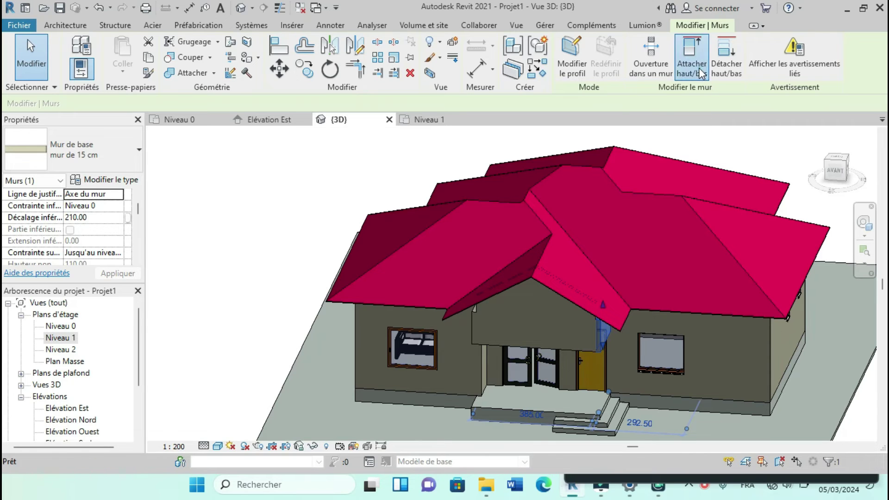
left_click(623, 321)
Step: Attach the top of the front porch's short west side wall to the roof and clear the selection
scroll(610, 357, "up", 2)
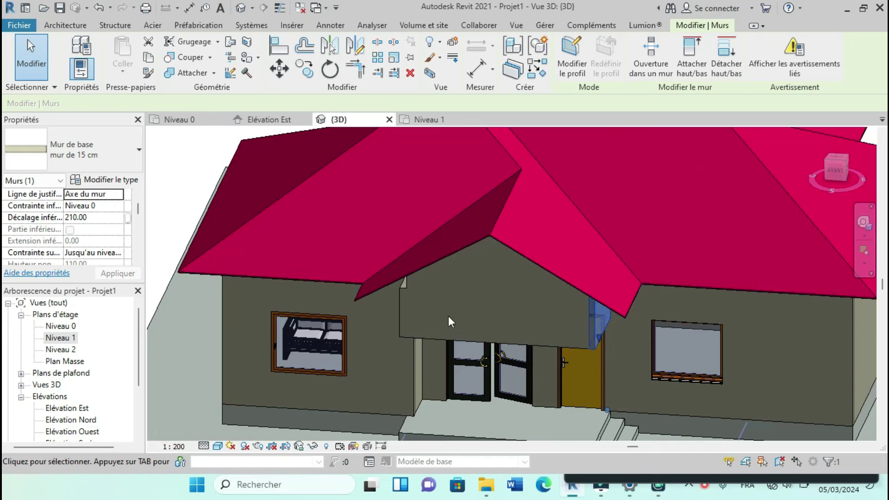
left_click(401, 290)
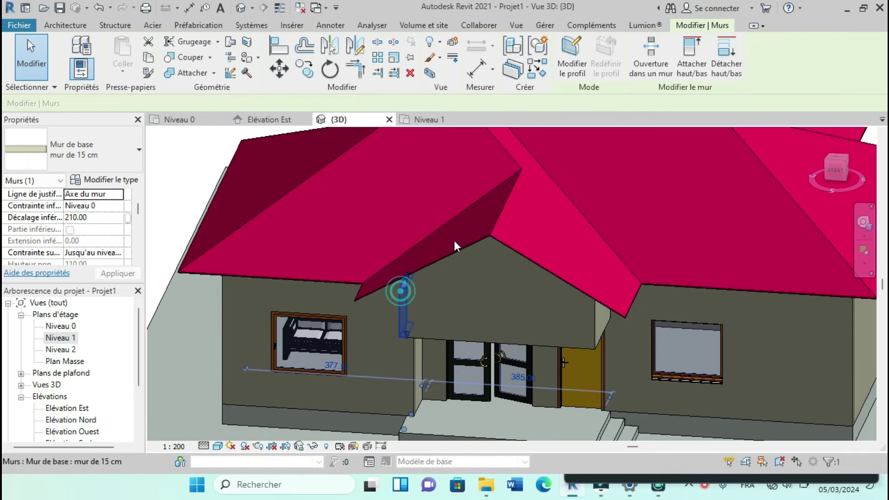
left_click(692, 58)
left_click(419, 271)
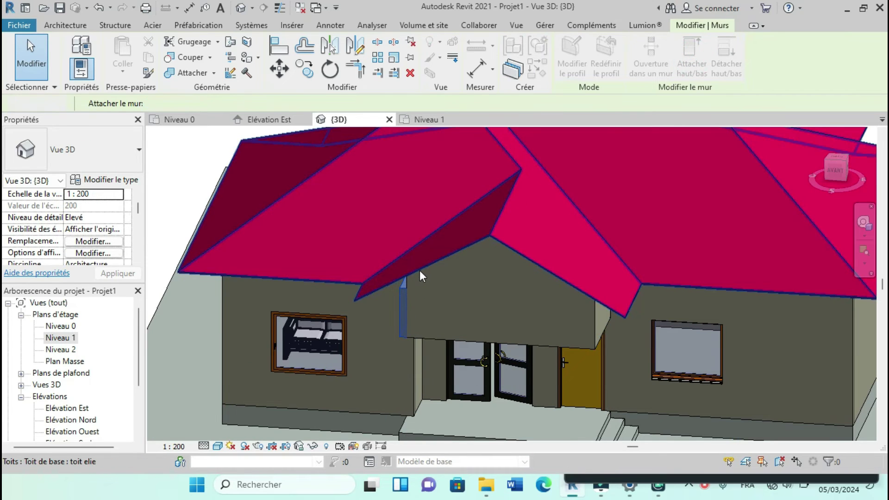
scroll(422, 273, "down", 5)
key("Escape")
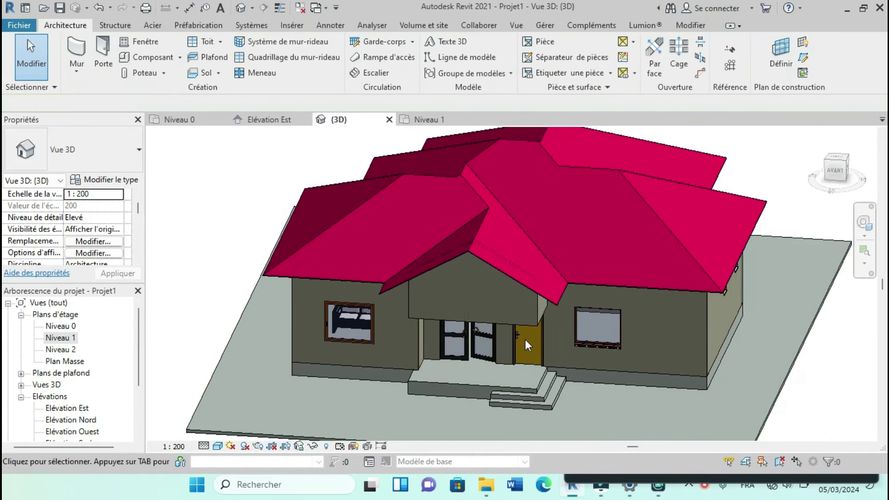
Step: Examine the front porch and its gable in the 3D view and in the Niveau 0 plan
scroll(528, 322, "down", 2)
middle_click_drag(535, 329, 448, 273, "shift")
middle_click_drag(387, 245, 591, 286, "shift")
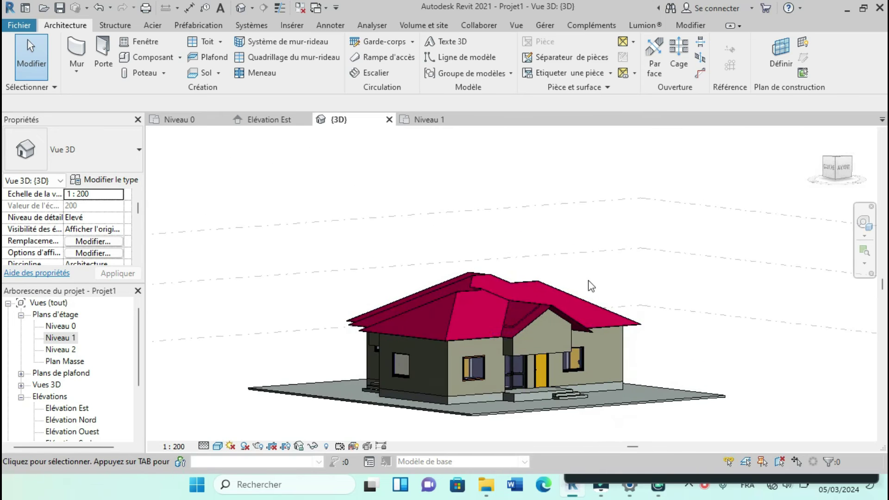
middle_click_drag(591, 357, 565, 448, "shift")
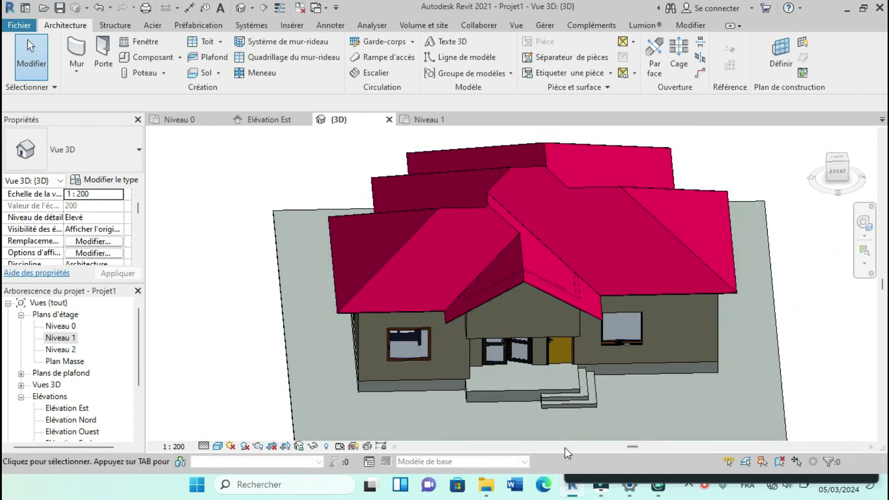
left_click(197, 121)
scroll(338, 363, "up", 3)
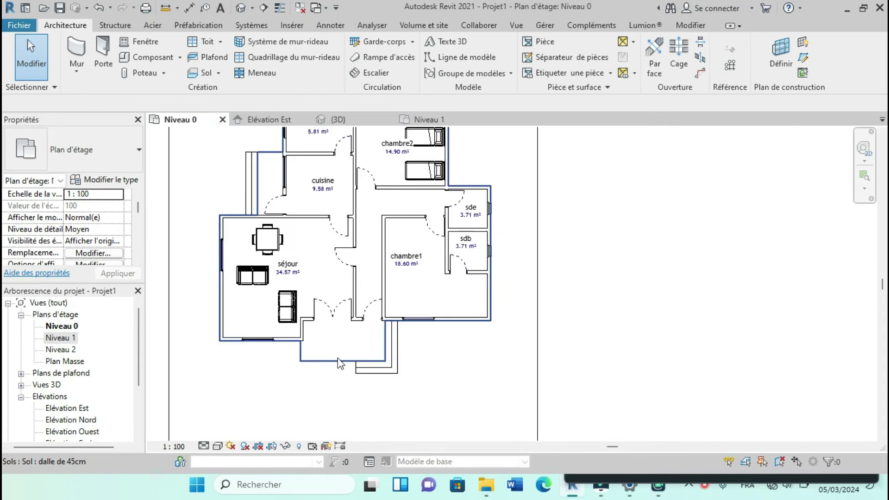
scroll(364, 364, "up", 2)
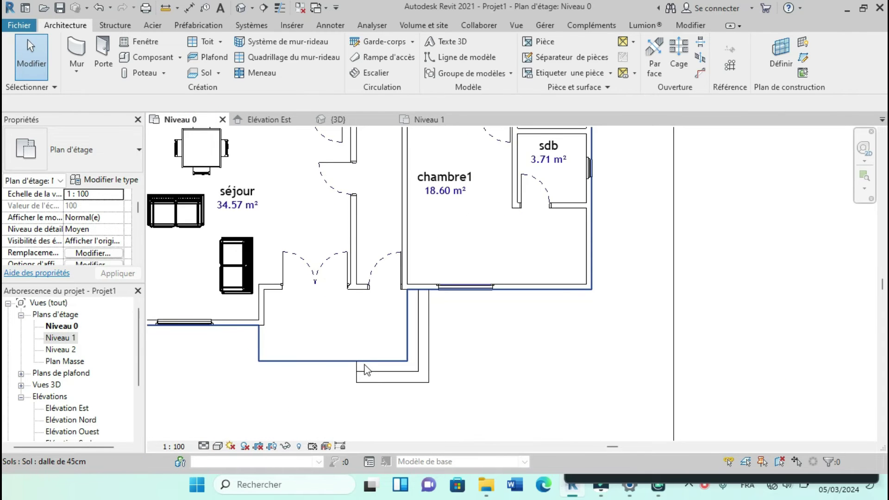
scroll(365, 369, "up", 2)
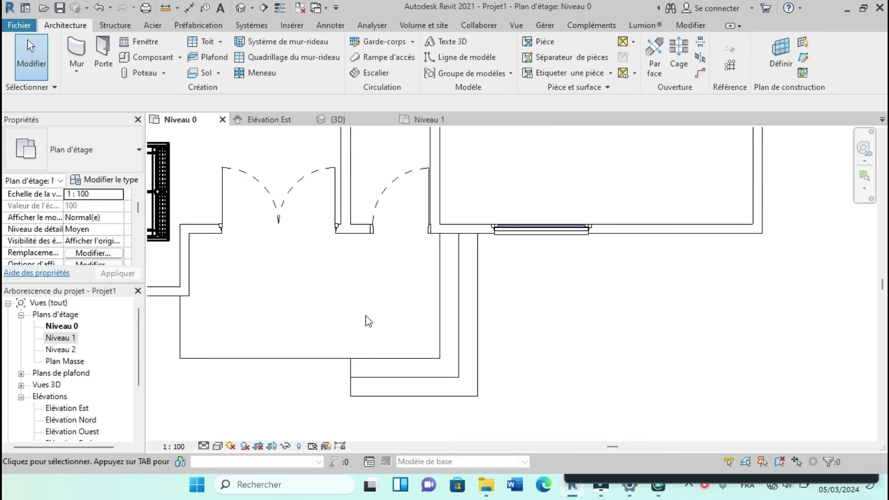
left_click(347, 117)
scroll(441, 307, "down", 3)
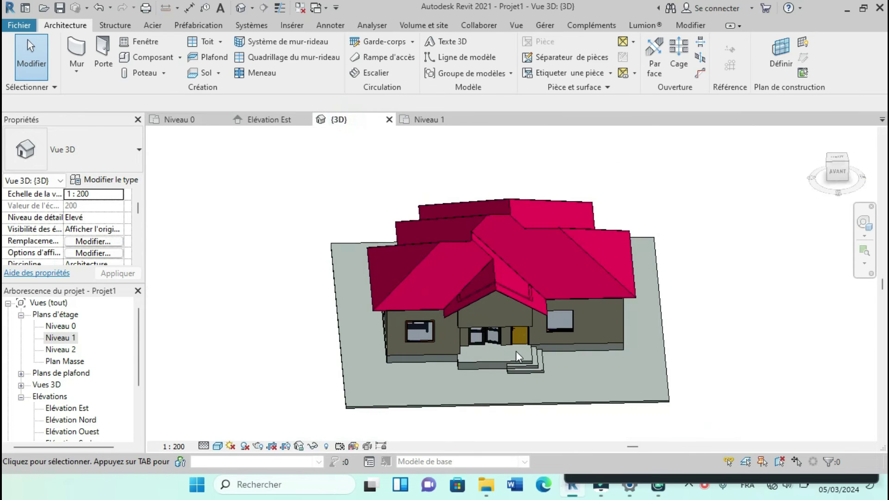
middle_click_drag(518, 347, 477, 387, "shift")
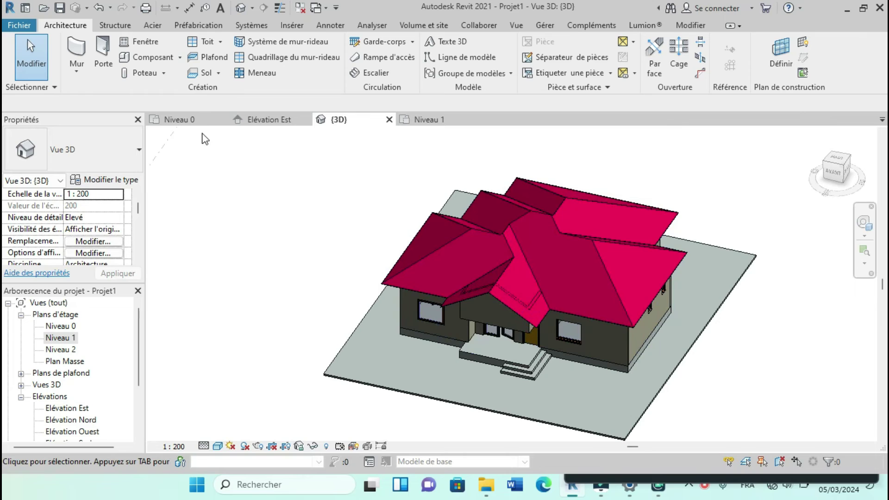
Step: In the Niveau 0 plan, start an architectural column and duplicate the rectangular column type as 15/30
left_click(186, 121)
scroll(493, 349, "down", 3)
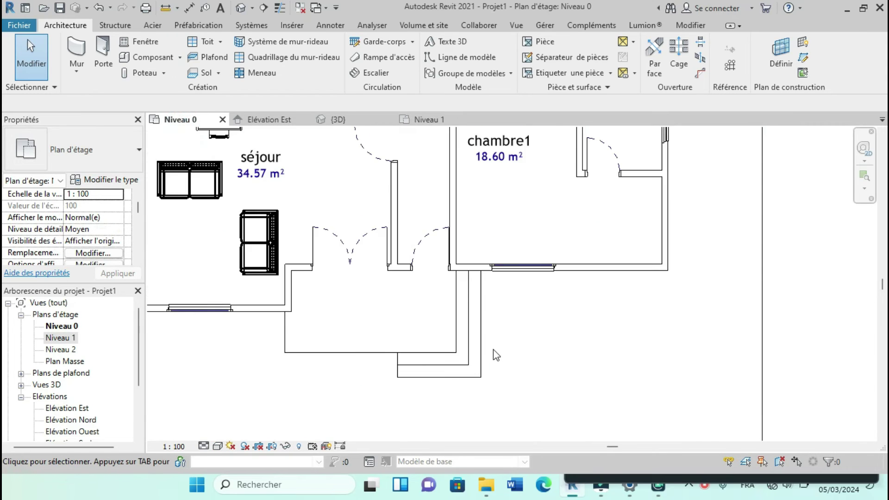
left_click(163, 73)
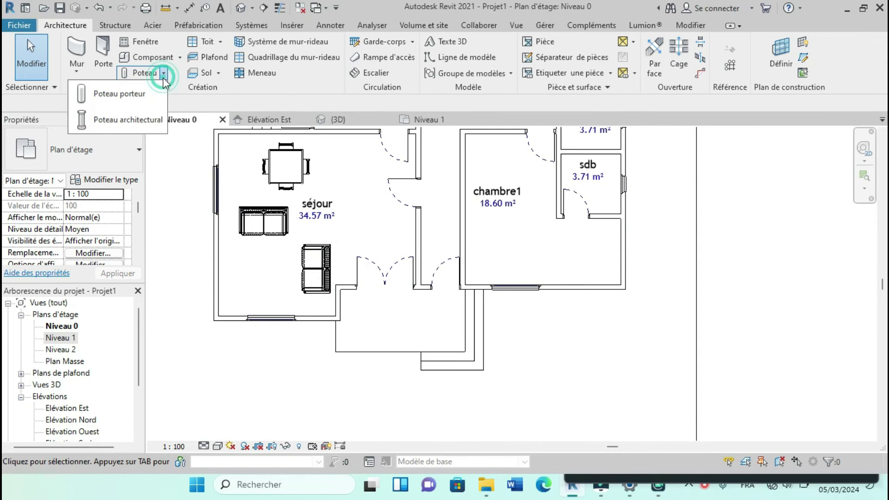
left_click(129, 124)
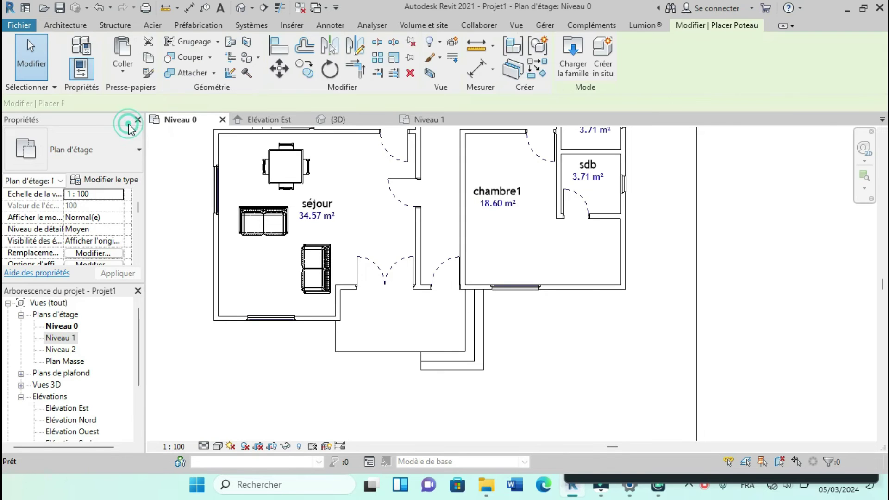
left_click(117, 179)
left_click(278, 107)
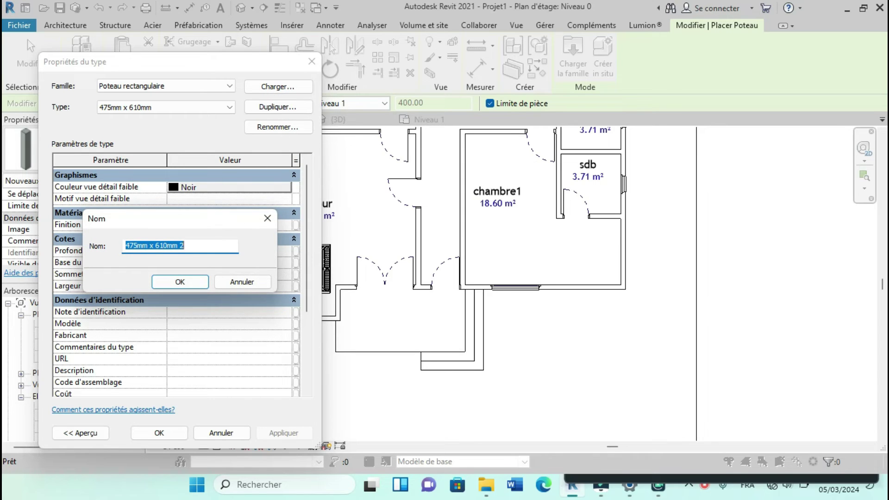
type("15/30")
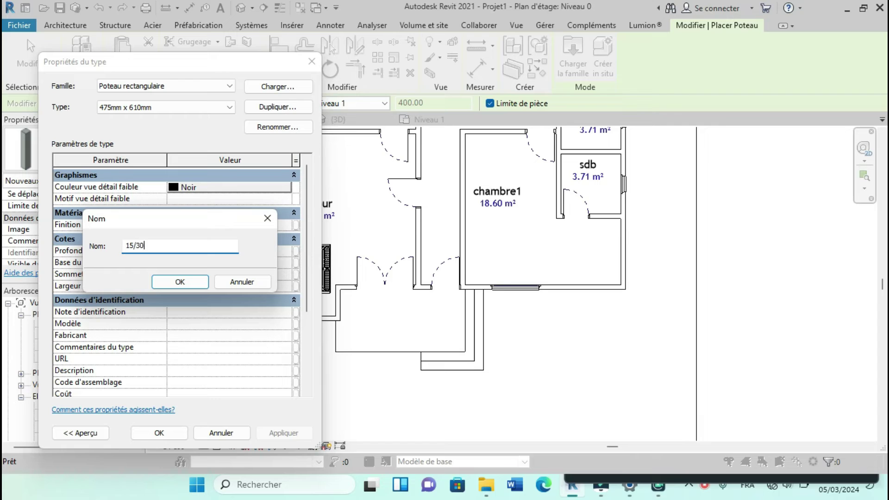
left_click(188, 284)
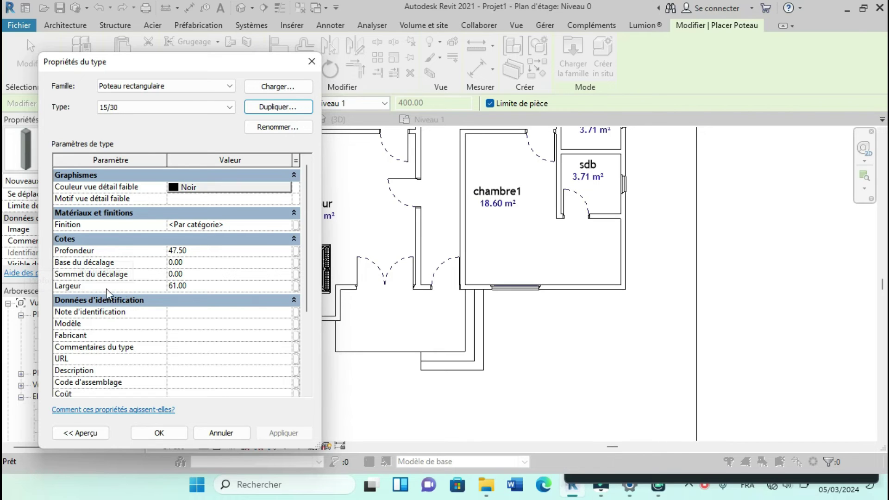
Step: Set the 15/30 column type's width to 15 and depth to 30, and accept the type properties
left_click(204, 287)
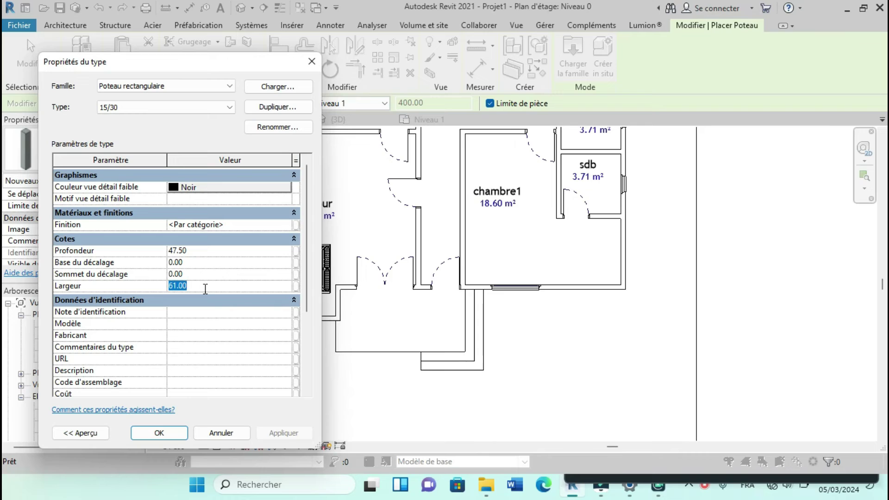
type("15")
left_click(207, 251)
type("30")
left_click(182, 433)
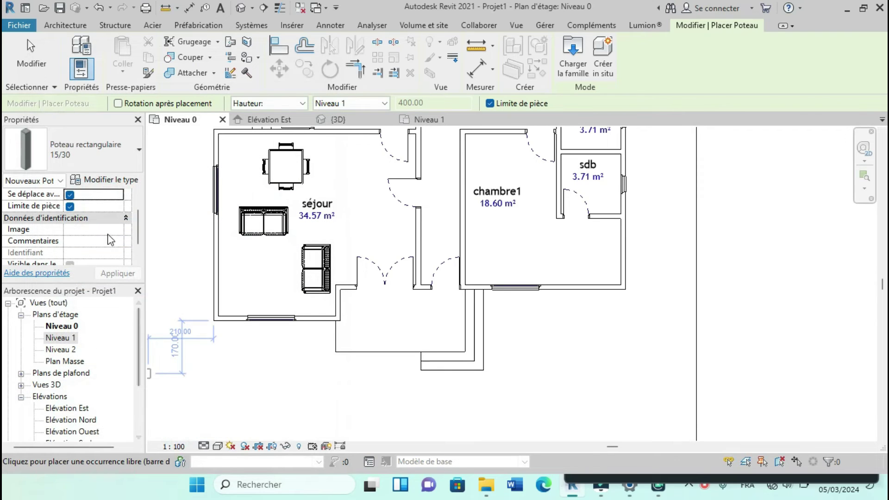
Step: Place a 15/30 column on the front porch's outer edge, aligned with the interior wall axis, and check it in the 3D view
scroll(110, 233, "down", 2)
scroll(408, 333, "up", 5)
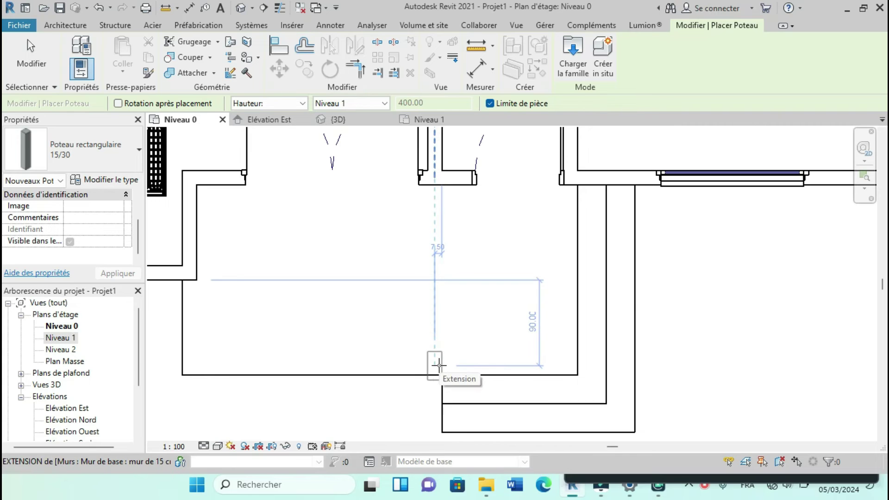
left_click(438, 366)
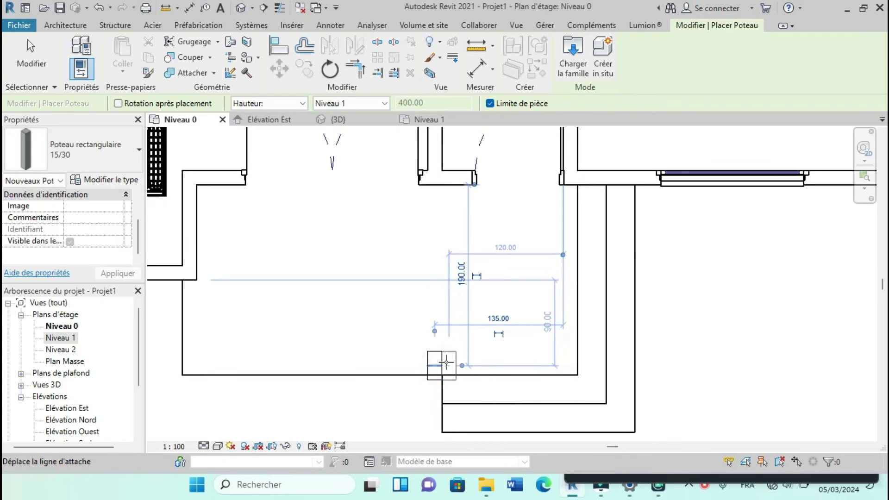
key("Escape")
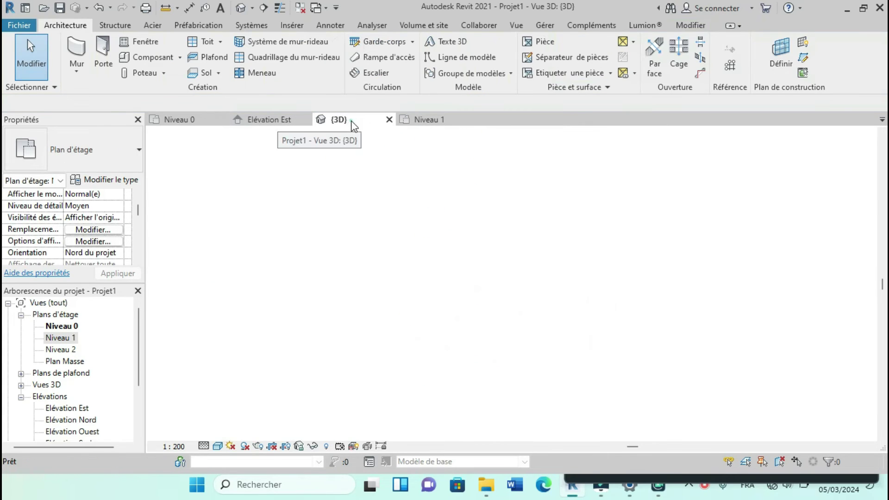
left_click(338, 119)
scroll(520, 350, "up", 3)
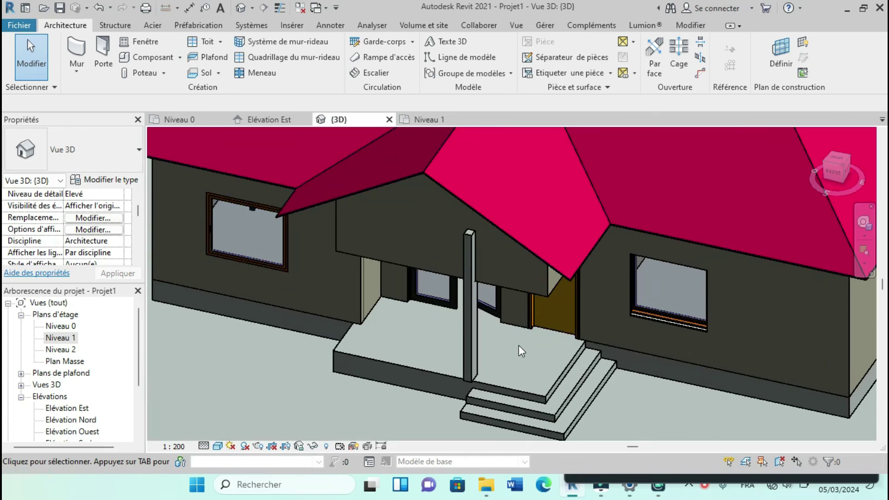
scroll(518, 346, "down", 3)
middle_click_drag(514, 340, 283, 201, "shift")
Step: In the Niveau 0 plan, place a 15/30 column rotated to horizontal on the kitchen porch's outer edge beside the steps
left_click(182, 119)
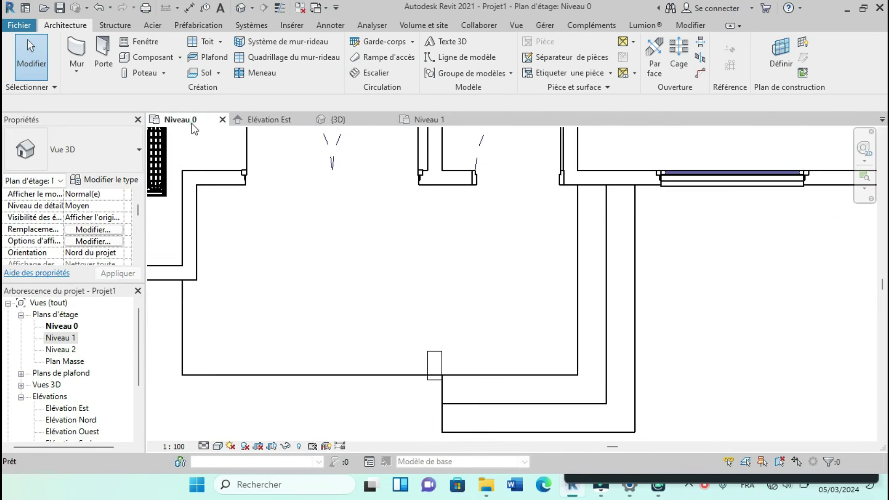
scroll(368, 355, "down", 2)
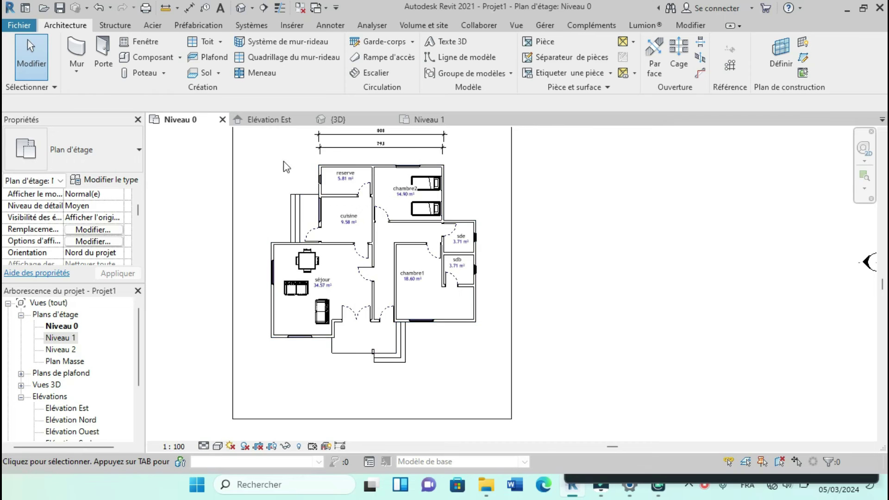
scroll(304, 192, "up", 5)
scroll(326, 210, "down", 2)
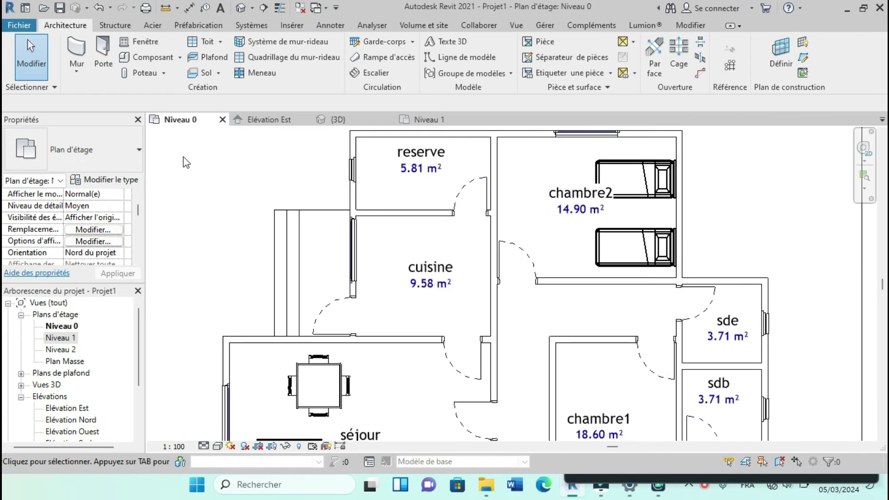
left_click(164, 73)
left_click(126, 117)
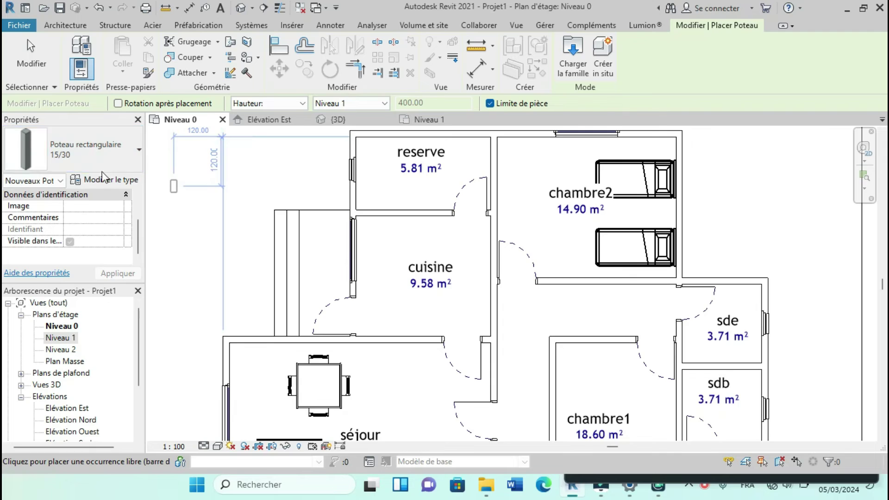
scroll(300, 261, "up", 3)
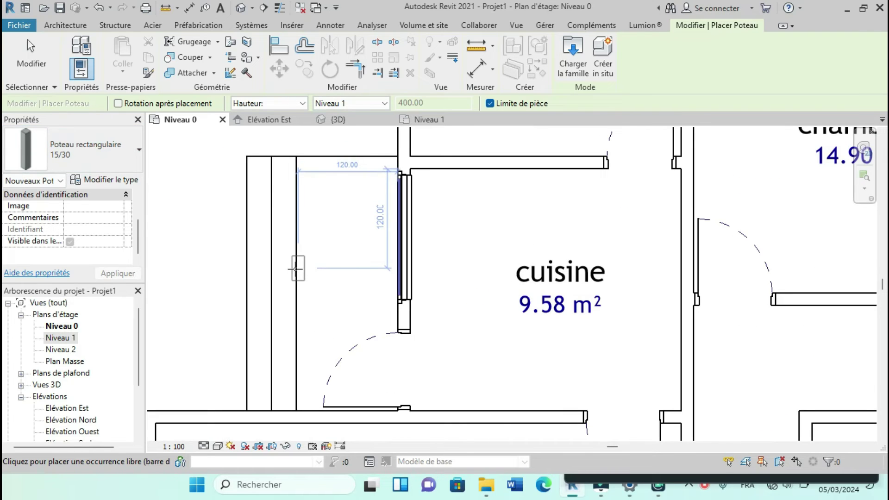
scroll(295, 268, "up", 2)
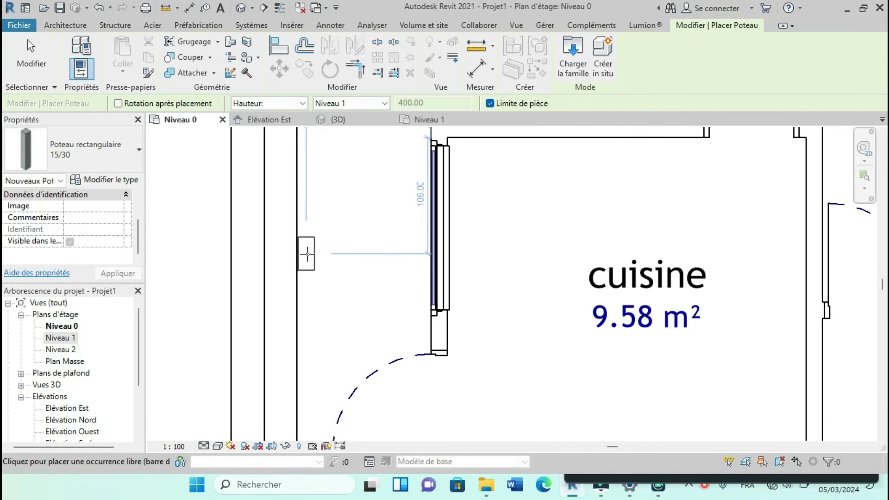
key("space")
scroll(306, 254, "down", 2)
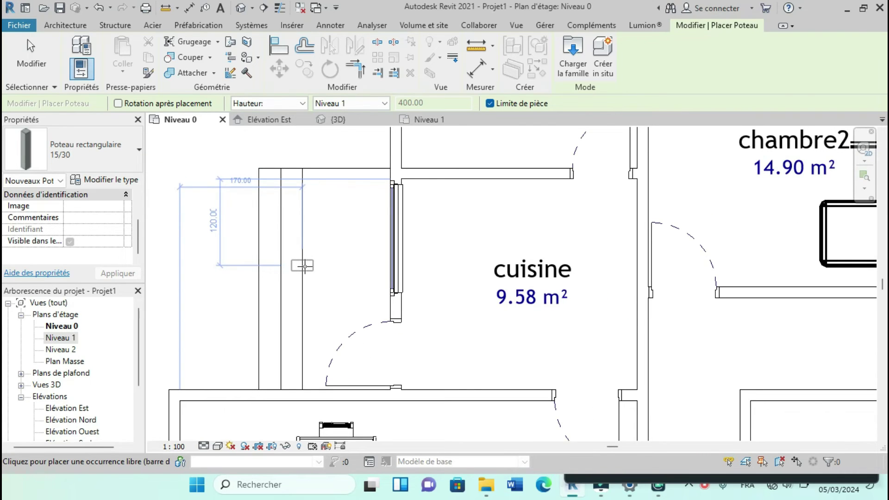
left_click(304, 265)
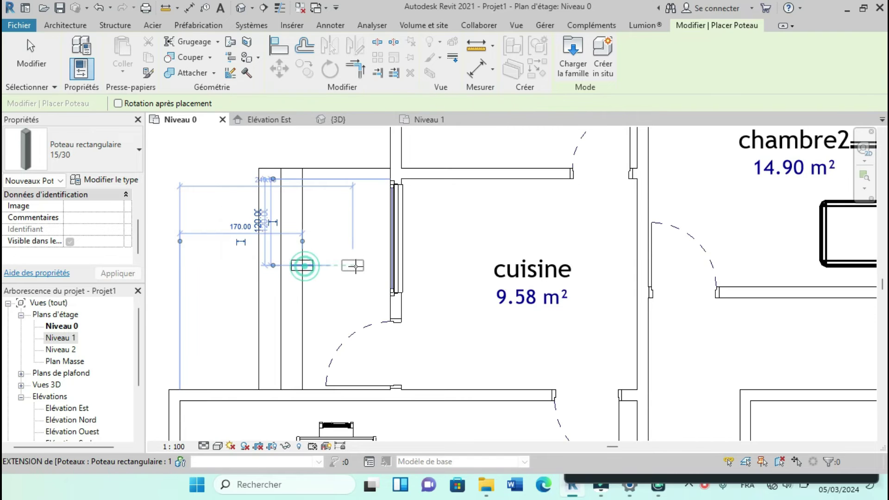
scroll(352, 265, "down", 2)
key("Escape")
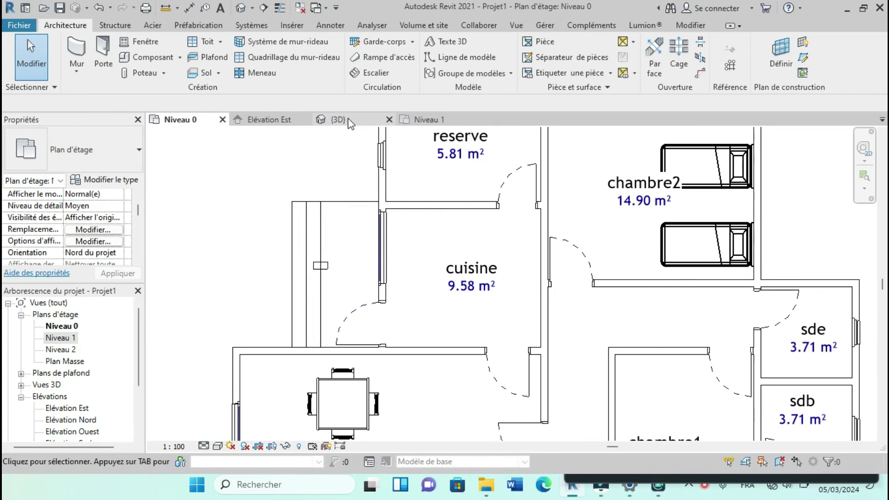
Step: Examine the new porch columns, the roof and the whole house from several sides in the 3D view
left_click(349, 119)
middle_click_drag(334, 287, 463, 242, "shift")
scroll(354, 352, "up", 5)
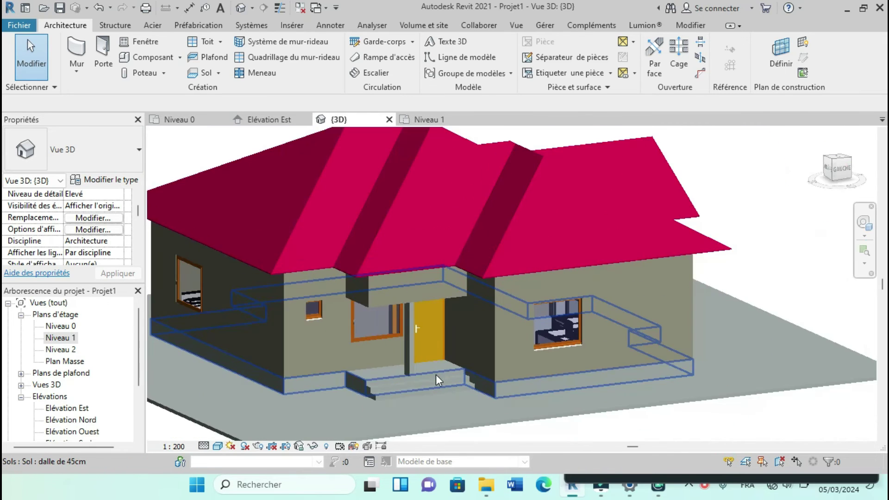
scroll(444, 377, "down", 3)
middle_click_drag(454, 382, 312, 366, "shift")
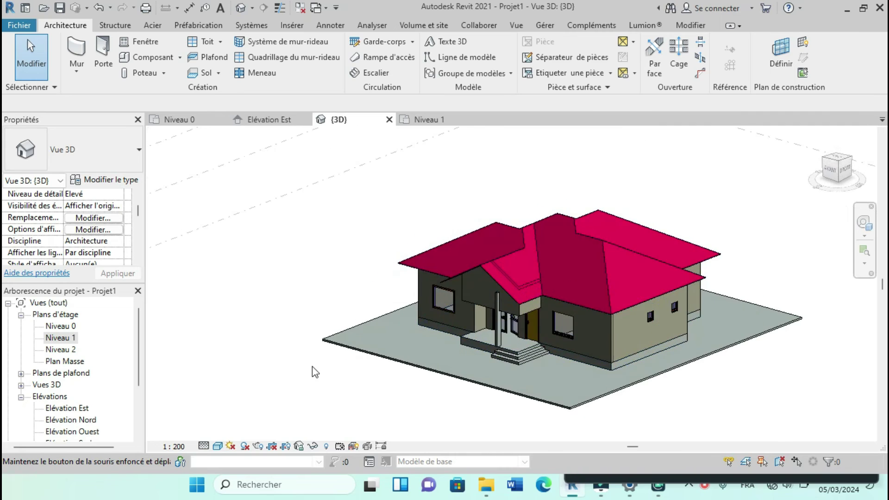
scroll(512, 319, "up", 2)
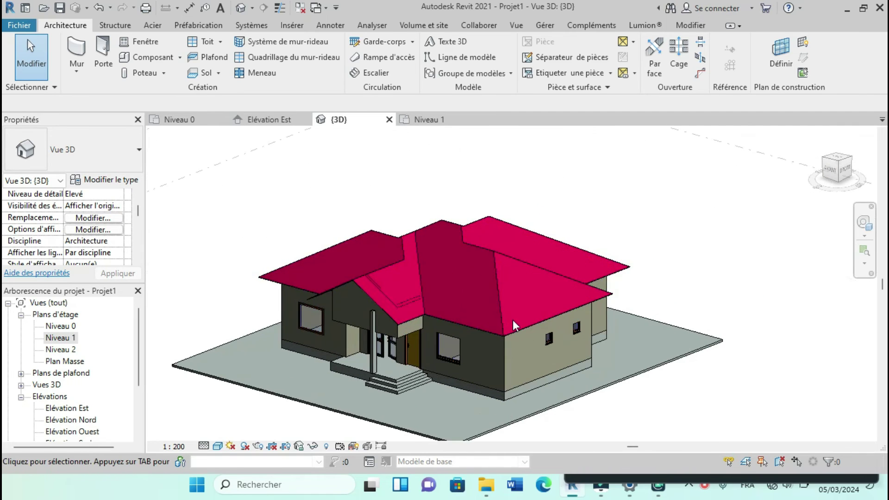
scroll(491, 332, "up", 3)
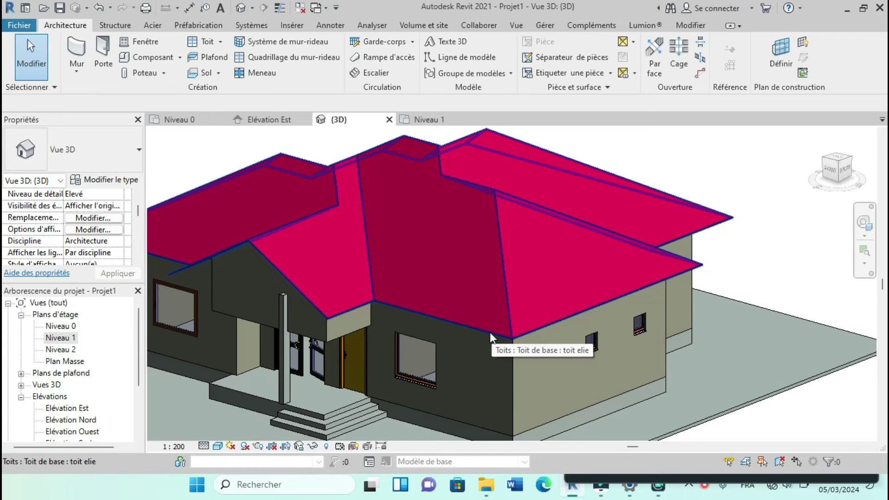
scroll(490, 332, "down", 5)
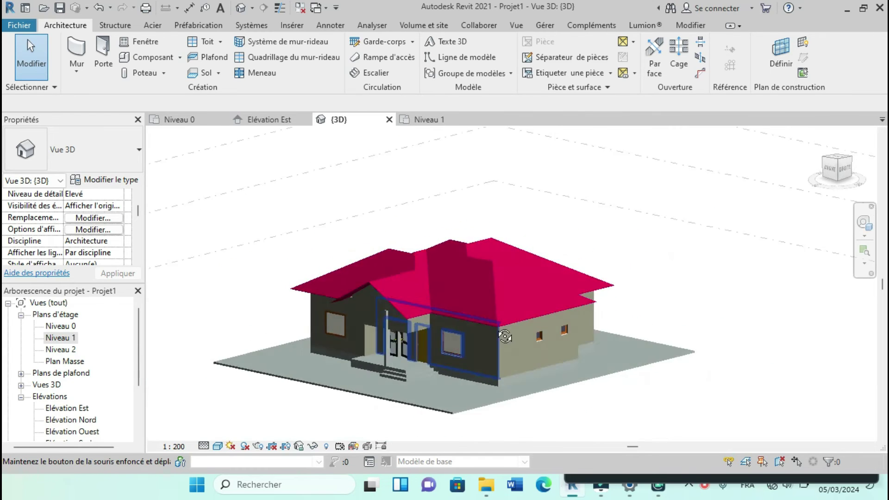
middle_click_drag(505, 336, 512, 238, "shift")
scroll(490, 311, "up", 4)
middle_click_drag(524, 268, 477, 375, "shift")
scroll(480, 276, "down", 3)
scroll(449, 343, "down", 2)
scroll(418, 361, "up", 2)
middle_click_drag(418, 361, 403, 230, "shift")
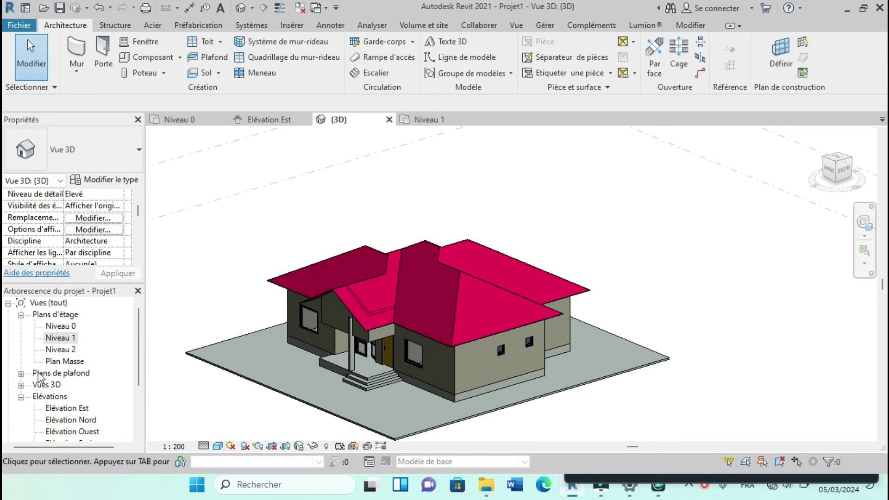
Step: Open the Niveau 0 ceiling plan and frame the house in it
left_click(21, 374)
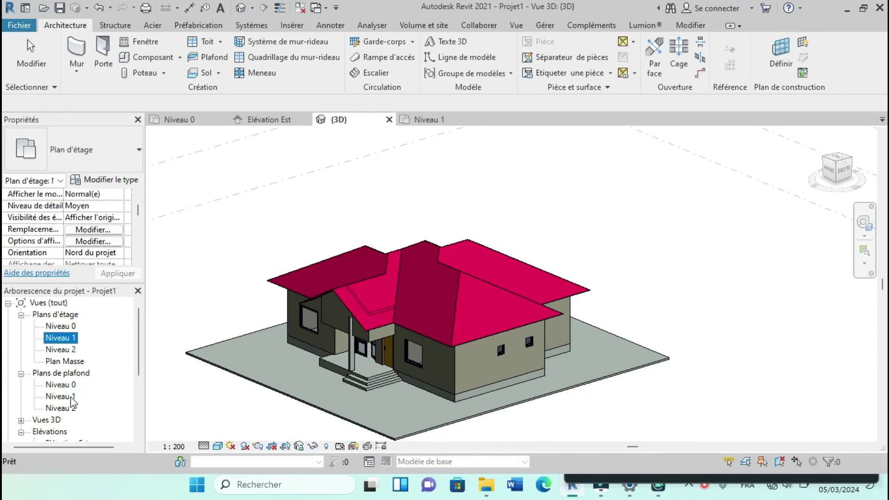
left_click(22, 374)
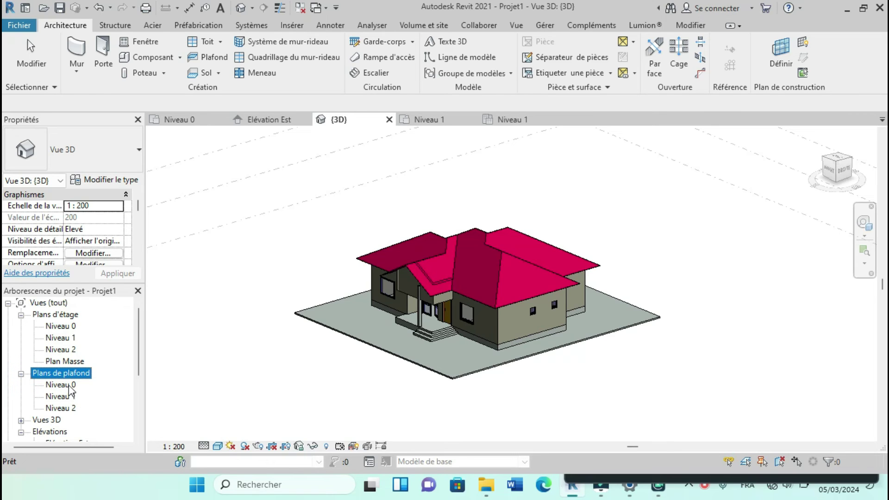
double_click(70, 385)
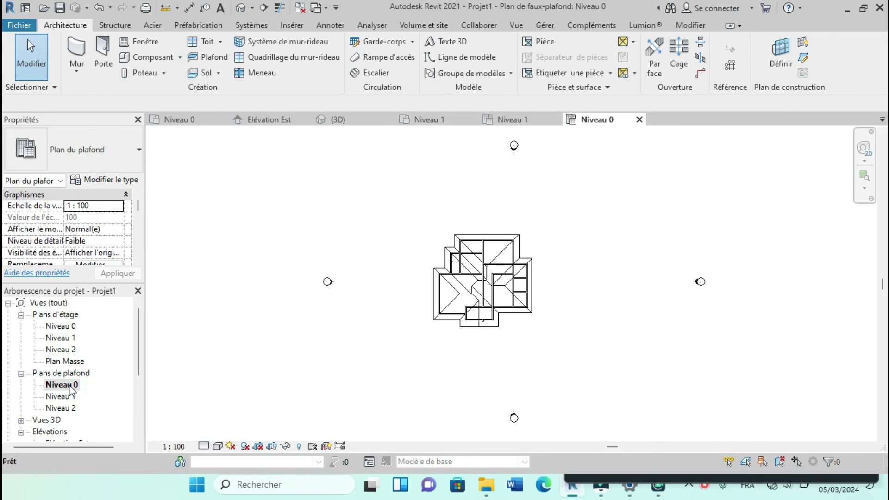
scroll(523, 263, "up", 3)
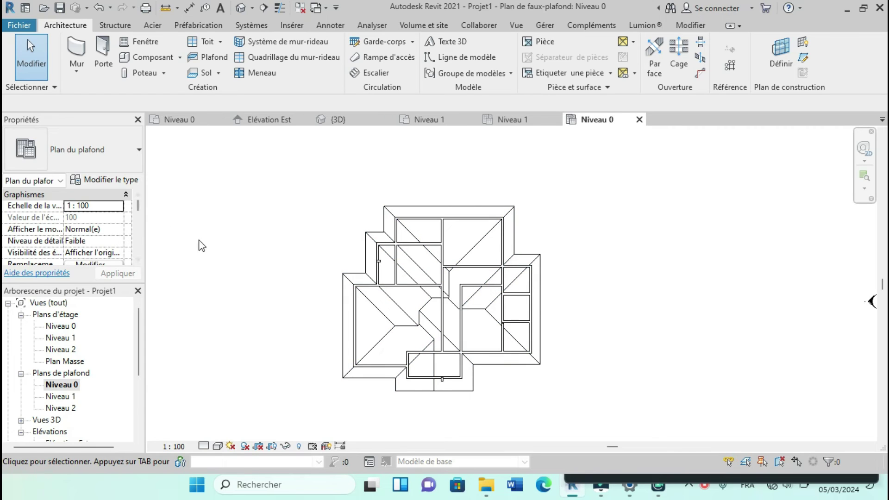
scroll(202, 246, "up", 1)
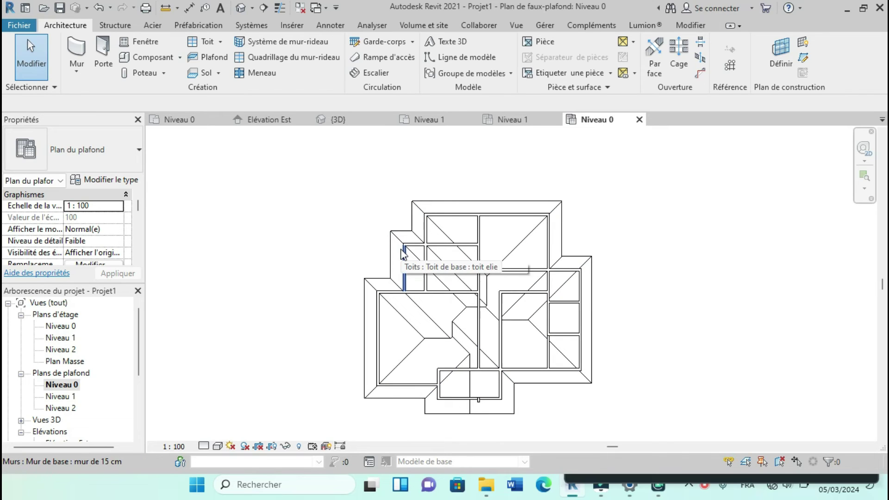
scroll(413, 240, "down", 2)
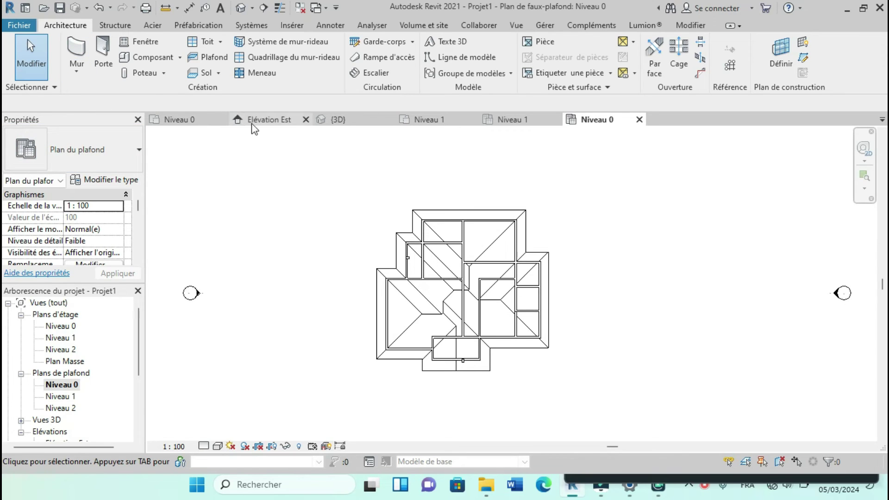
Step: Start a sketched 600 mm x 1200 mm ceiling and set its offset from Niveau 0 to 300
left_click(198, 56)
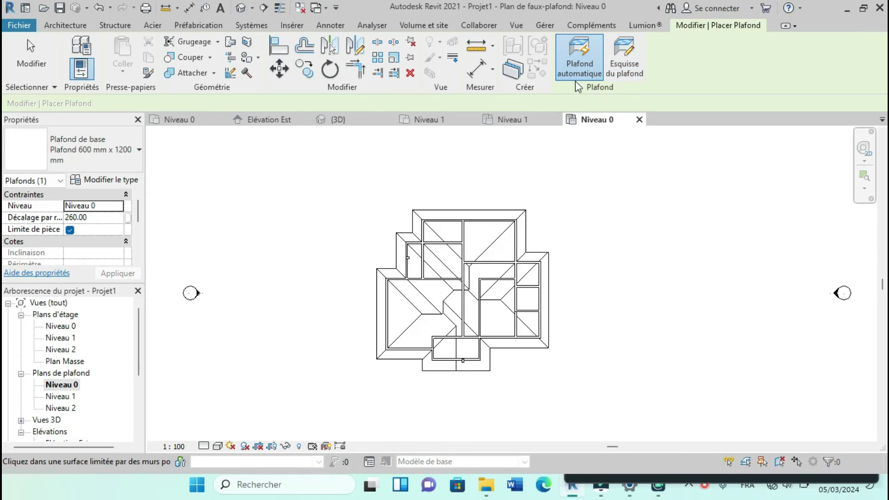
left_click(624, 69)
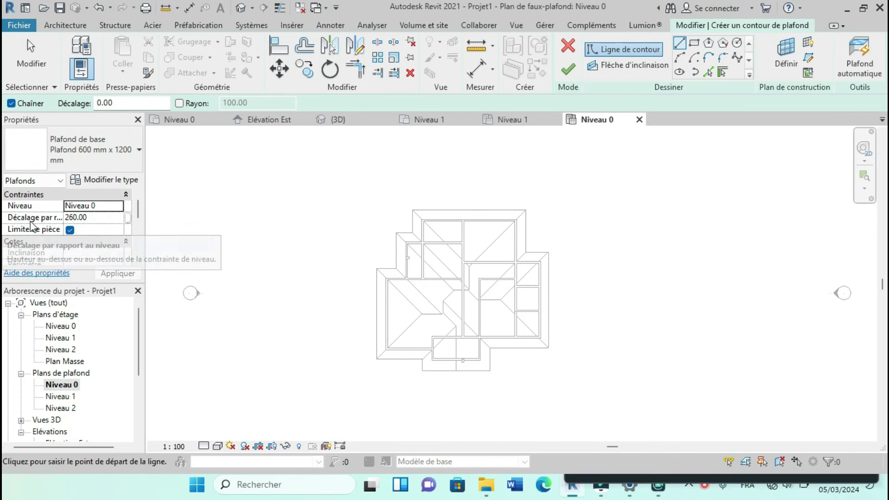
left_click(95, 217)
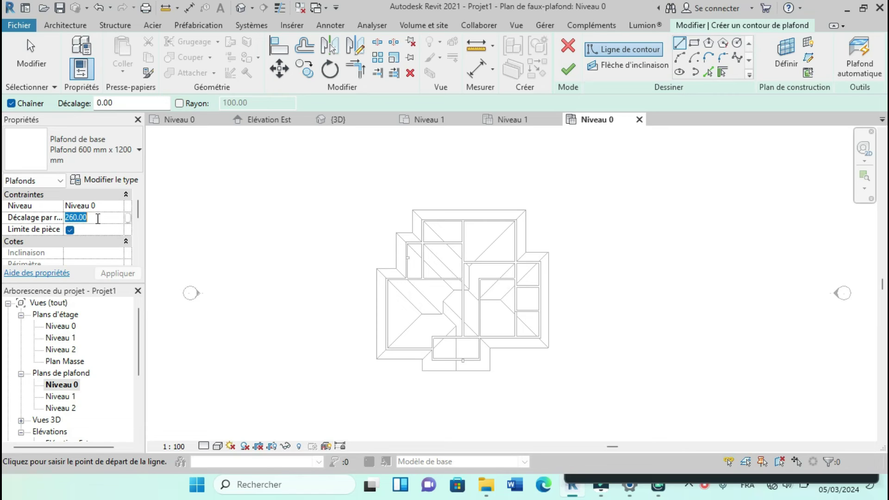
type("2")
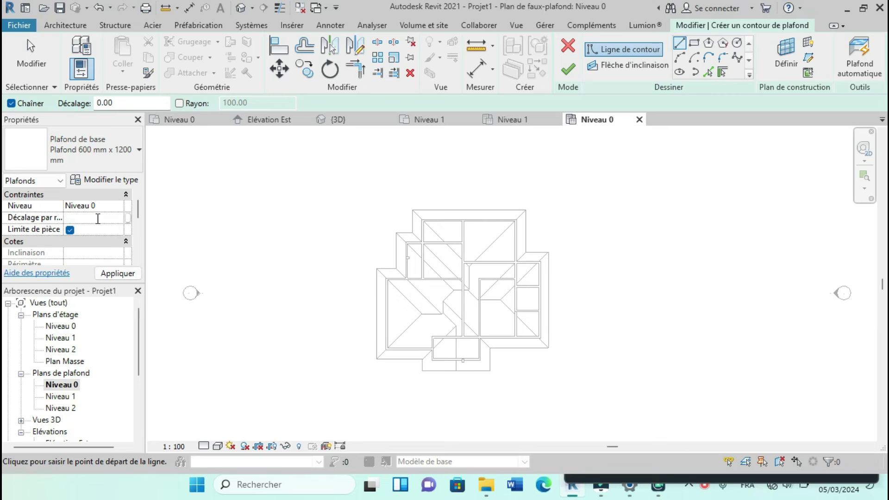
left_click(118, 274)
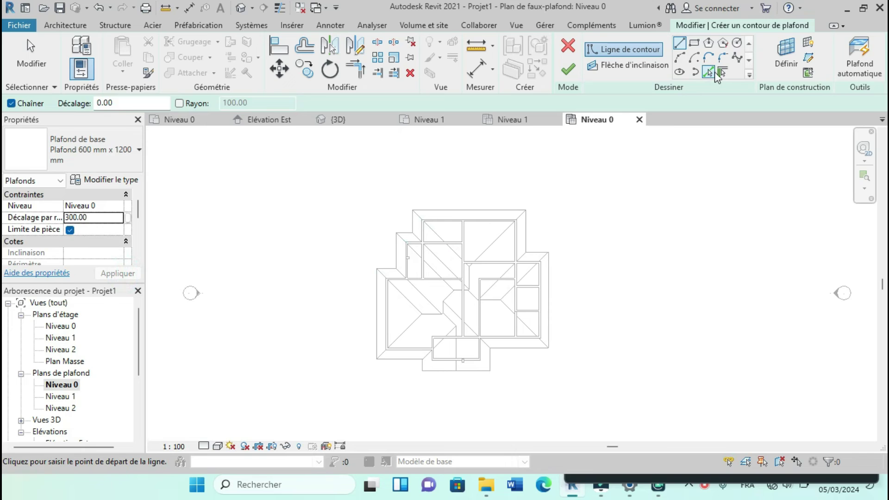
Step: Pick the roof's outer edges along the rear and left side of the house, up to the porch, as ceiling boundary lines
left_click(709, 72)
scroll(588, 213, "up", 2)
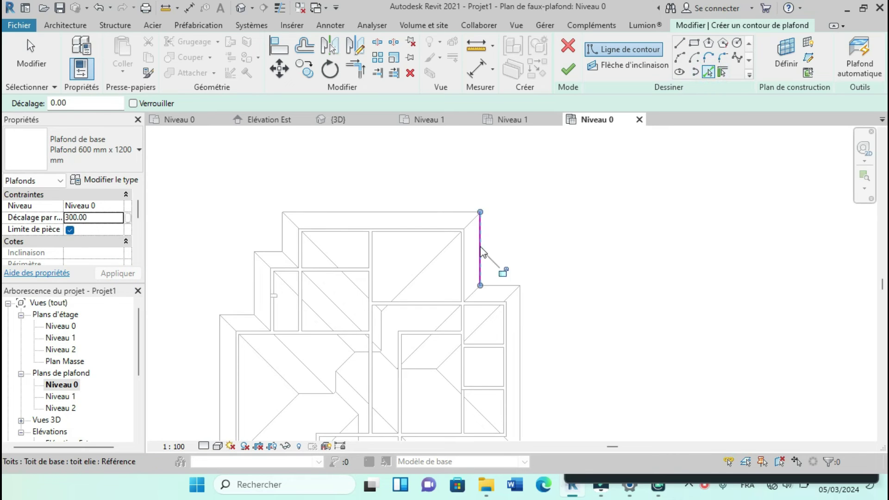
scroll(483, 252, "down", 1)
left_click(412, 221)
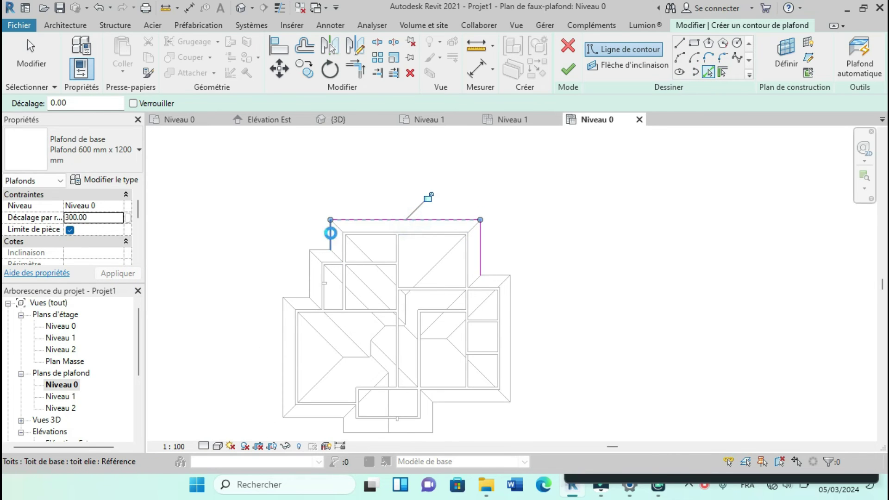
left_click(330, 233)
left_click(323, 250)
left_click(311, 273)
left_click(300, 297)
left_click(281, 332)
scroll(355, 285, "down", 1)
scroll(346, 373, "up", 2)
left_click(326, 348)
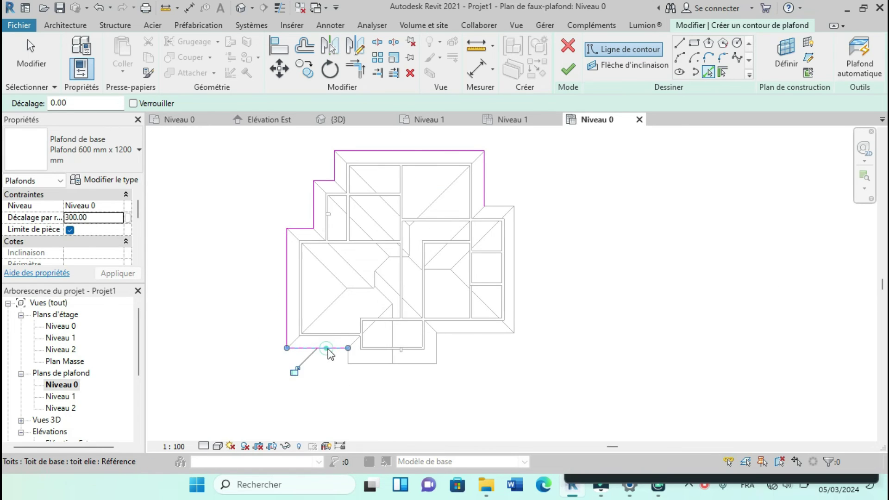
Step: Add the roof edges on the porch's right side and along the right side of the house to the ceiling boundary
scroll(328, 350, "up", 2)
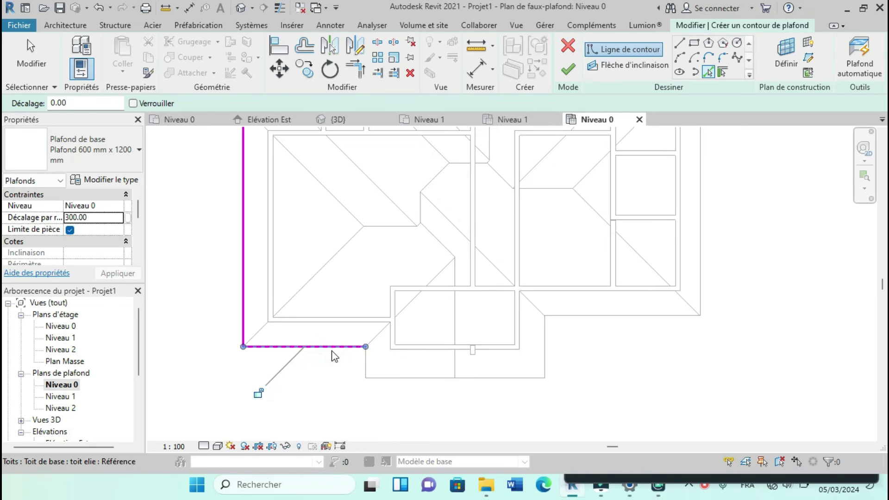
scroll(343, 353, "up", 2)
scroll(407, 342, "down", 1)
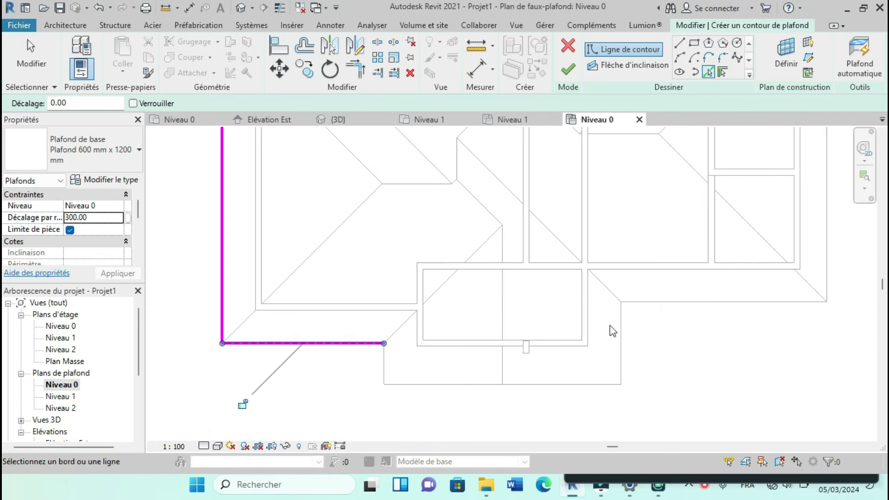
left_click(621, 320)
left_click(643, 303)
scroll(502, 364, "down", 2)
scroll(501, 368, "down", 2)
left_click(641, 301)
scroll(576, 270, "up", 5)
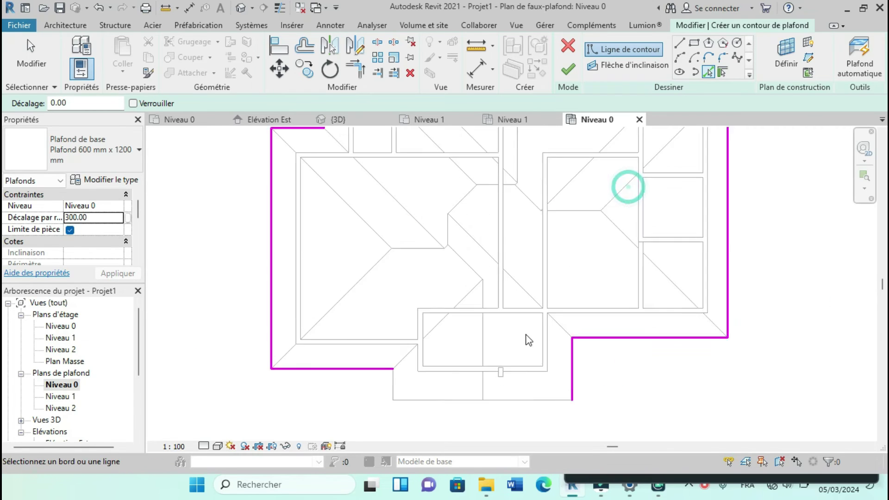
scroll(439, 359, "down", 3)
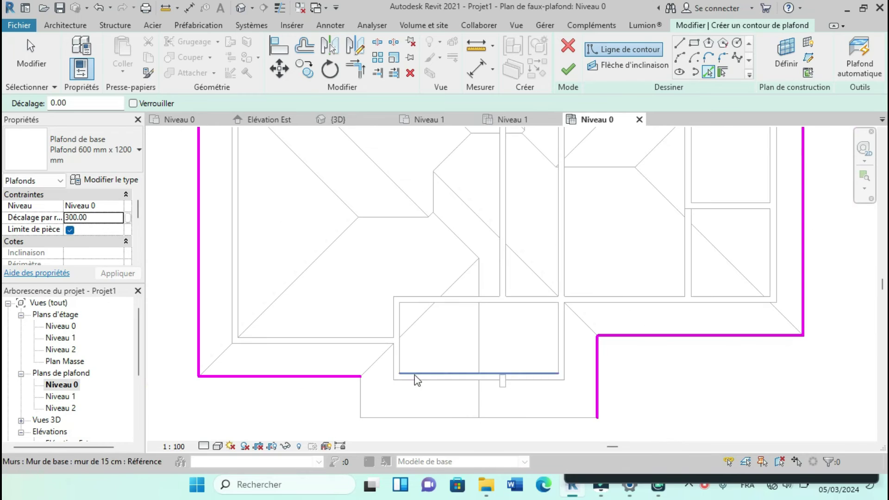
scroll(357, 397, "up", 1)
scroll(382, 389, "down", 3)
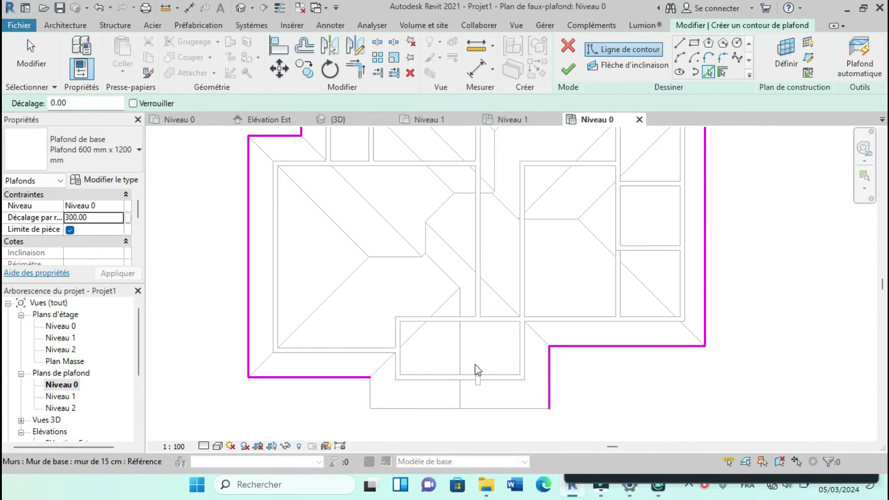
scroll(478, 371, "down", 1)
left_click(355, 70)
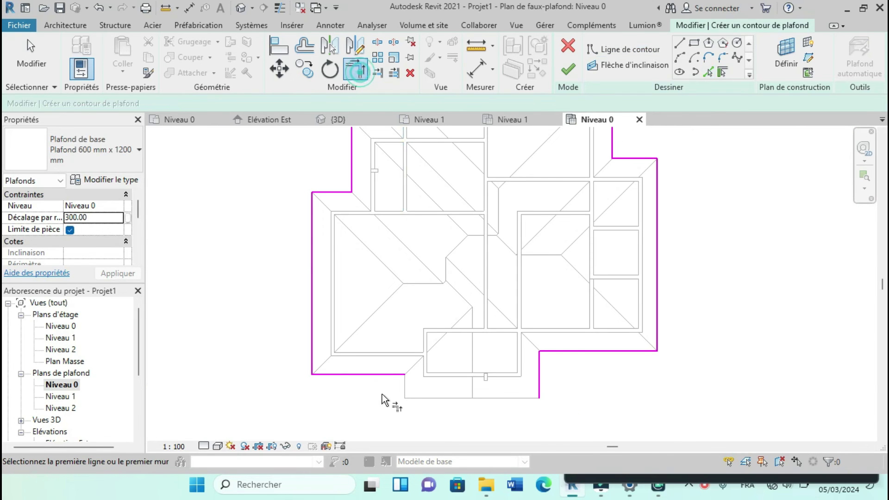
left_click(379, 373)
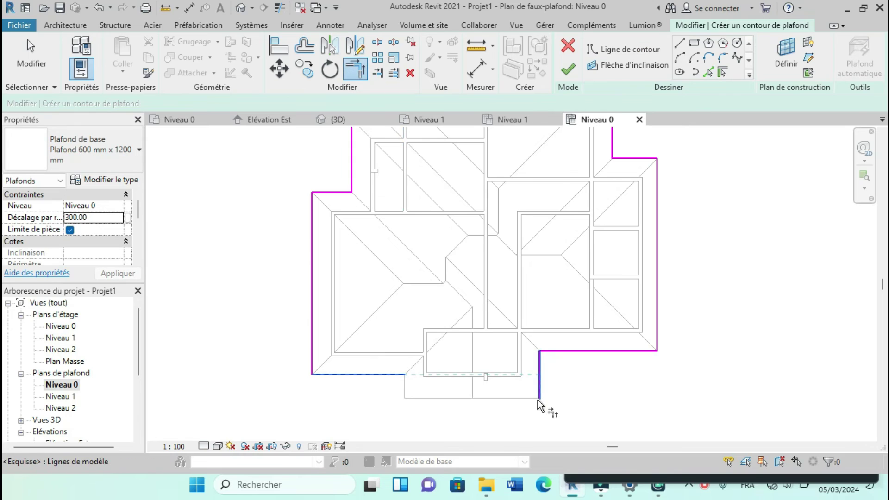
scroll(537, 407, "up", 2)
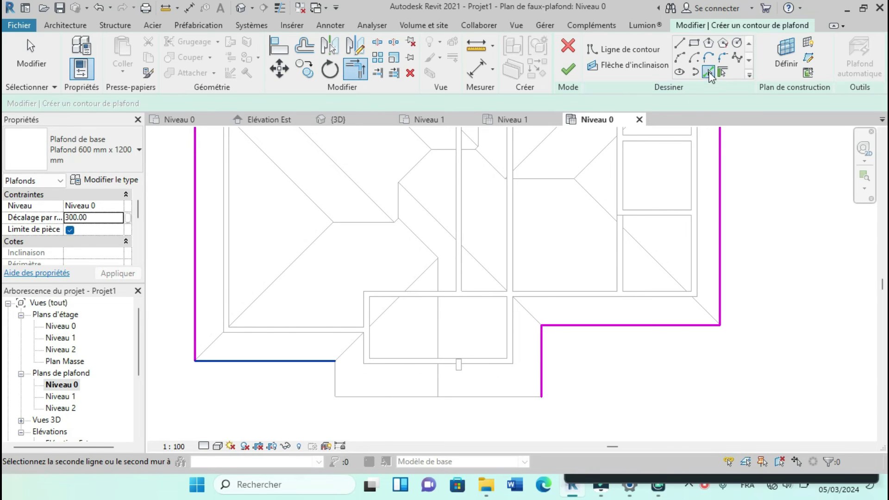
Step: Pick the outer faces of the porch's two side walls and the roof edge in front of the porch as boundary lines
left_click(709, 72)
scroll(418, 339, "up", 2)
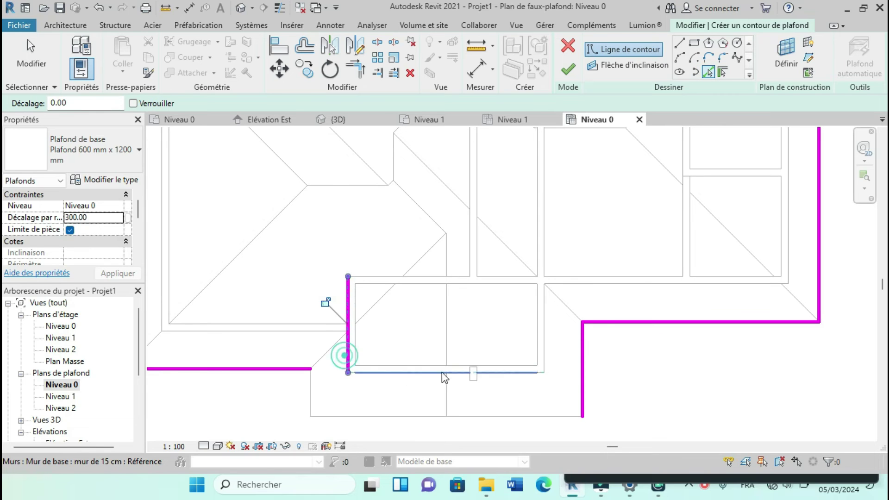
left_click(539, 362)
scroll(580, 180, "down", 1)
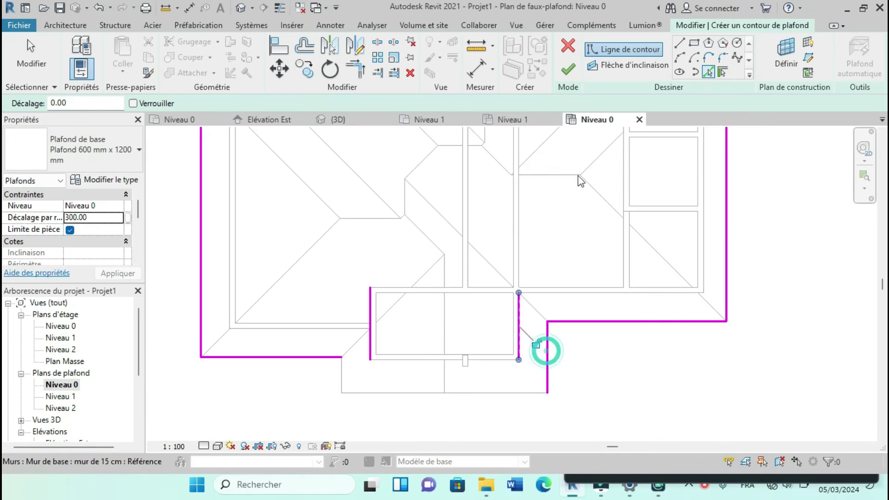
left_click(350, 401)
Step: Split the boundary line in front of the porch and add the short roof edge on the porch's left side
left_click(377, 42)
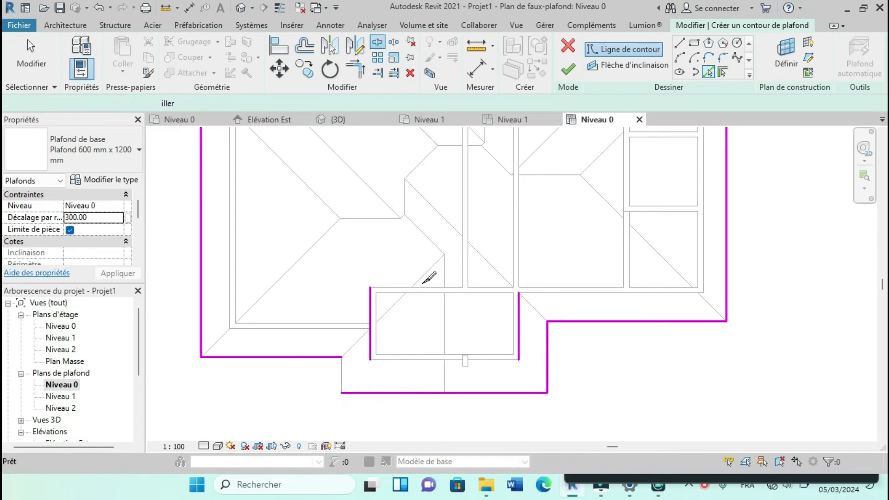
left_click(424, 392)
key("t")
key("r")
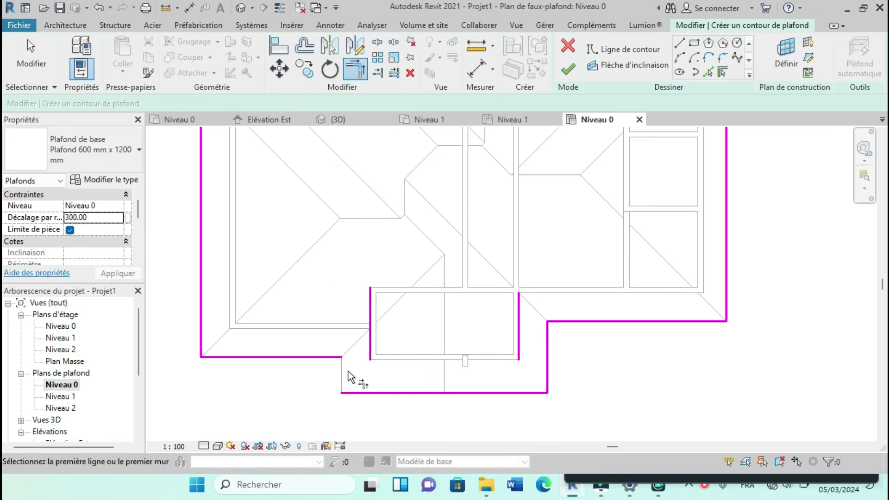
key("p")
key("l")
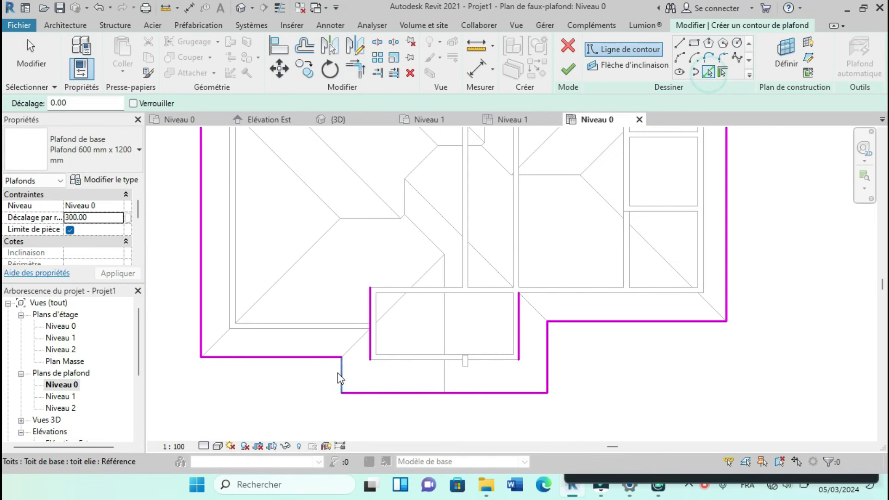
left_click(334, 366)
Step: Trim the left part of the porch's front boundary line and the left wall line to a corner
key("t")
key("r")
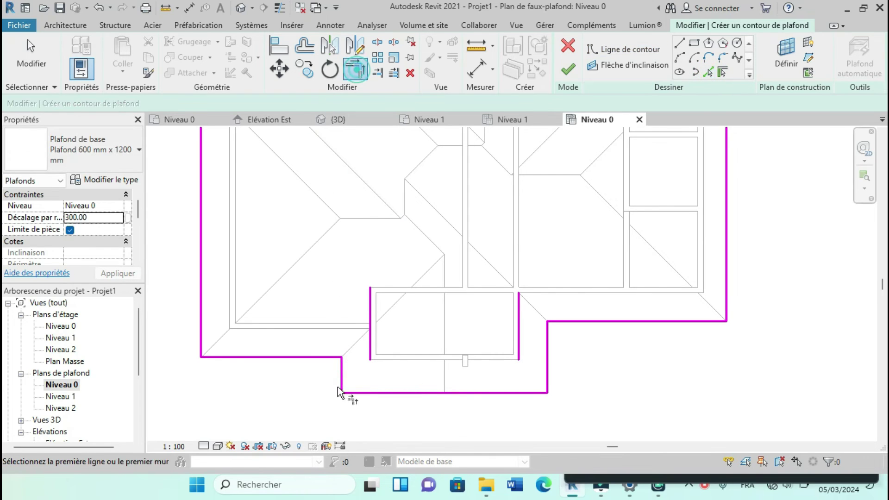
left_click(372, 350)
left_click(372, 373)
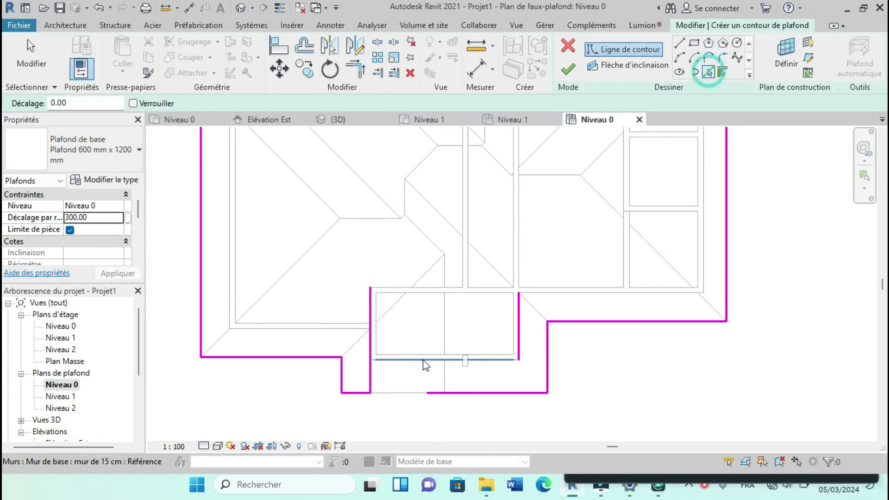
Step: Add the outer face of the porch's front wall to the boundary and trim it to a corner with the left wall line
left_click(419, 361)
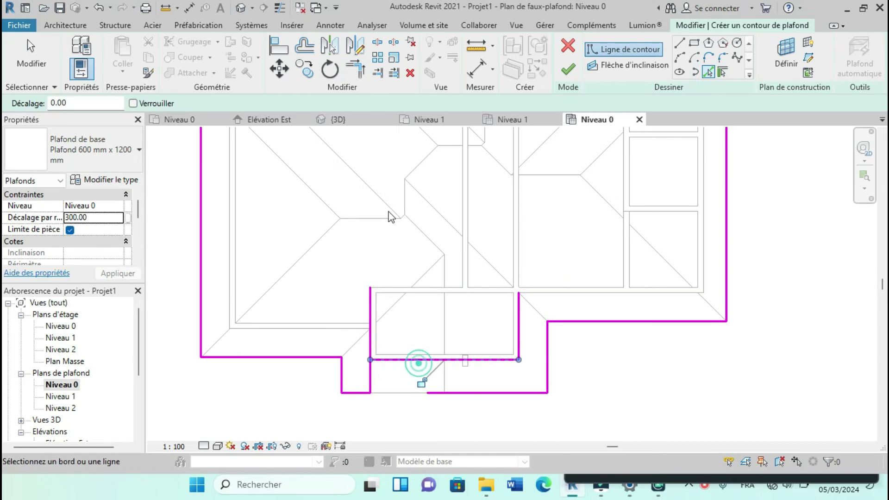
left_click(357, 72)
left_click(379, 388)
left_click(384, 360)
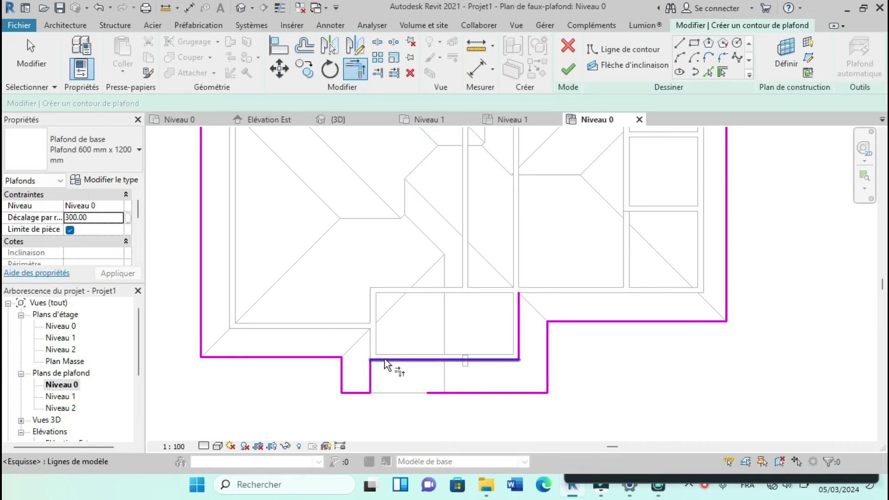
Step: Trim the right porch wall line to corners with the front roof edge and the front wall line, and finish the ceiling
left_click(492, 359)
left_click(523, 337)
left_click(531, 397)
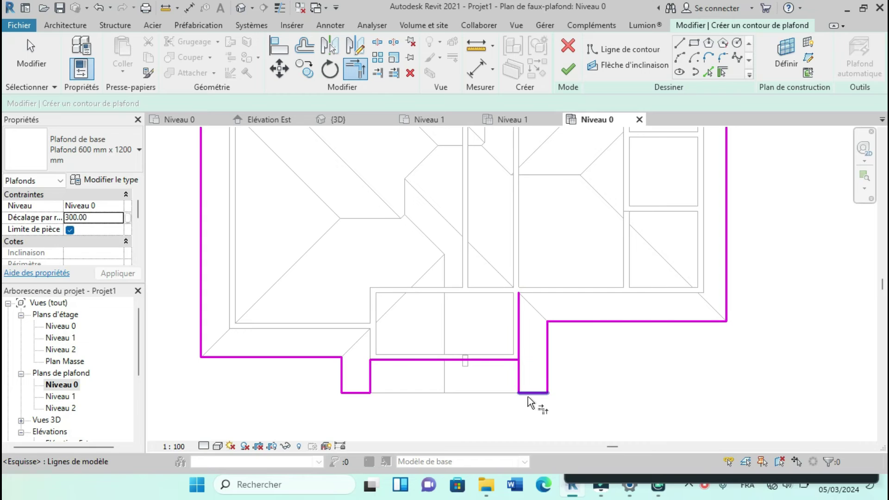
left_click(497, 359)
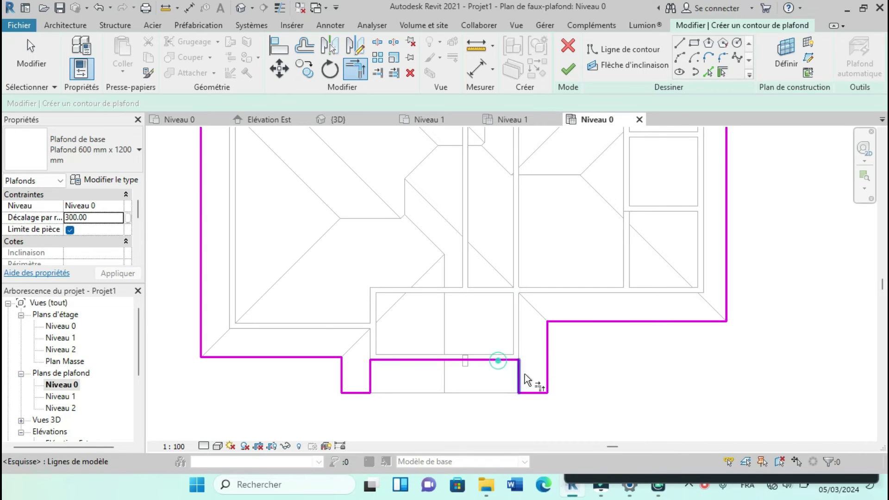
scroll(518, 393, "down", 4)
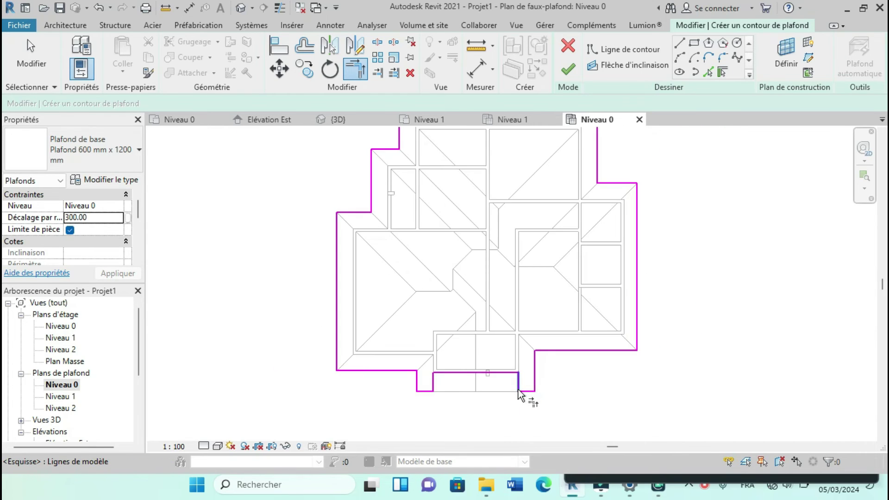
left_click(568, 71)
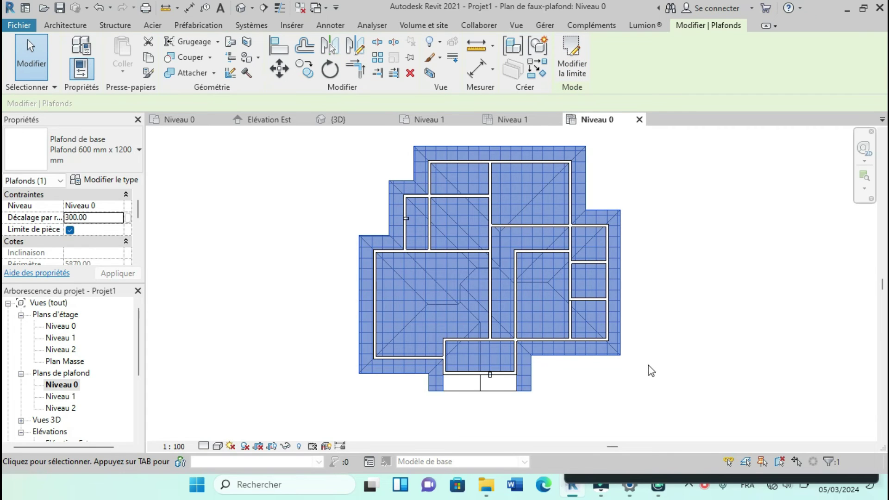
Step: Examine the new ceiling under the roof overhangs and around the porch from several sides in the 3D view
left_click(240, 8)
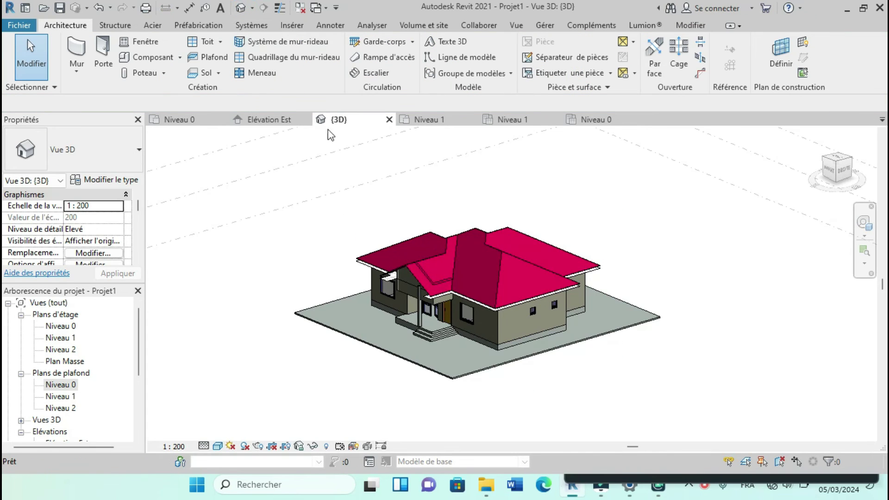
scroll(524, 317, "up", 5)
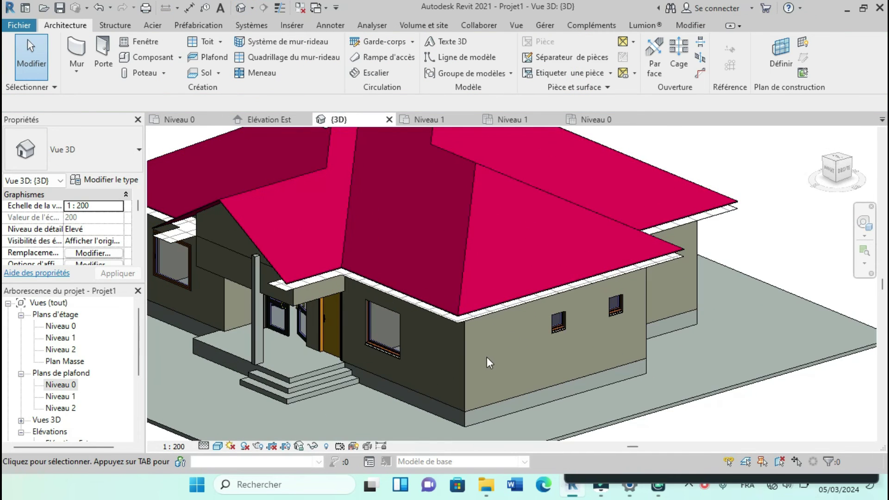
scroll(325, 283, "up", 3)
scroll(419, 252, "down", 3)
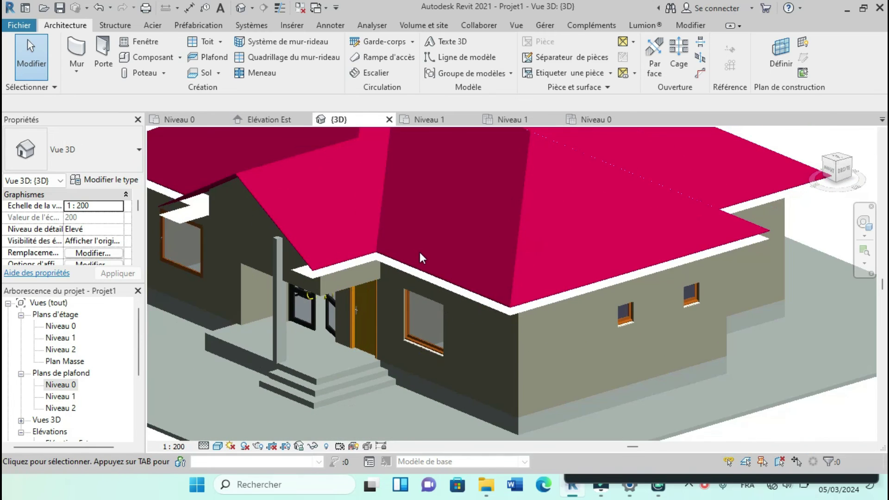
middle_click_drag(420, 268, 439, 302, "shift")
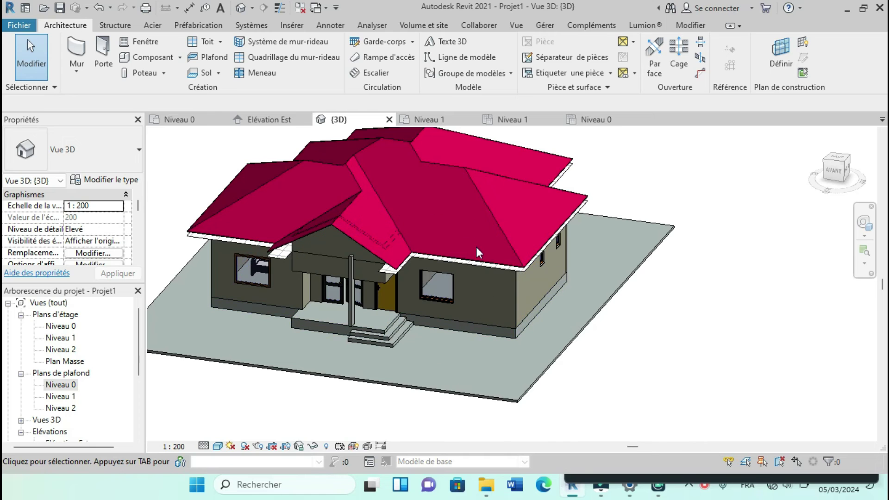
scroll(476, 247, "up", 2)
scroll(449, 334, "down", 3)
middle_click_drag(447, 349, 470, 379, "shift")
scroll(460, 401, "down", 2)
scroll(447, 349, "up", 3)
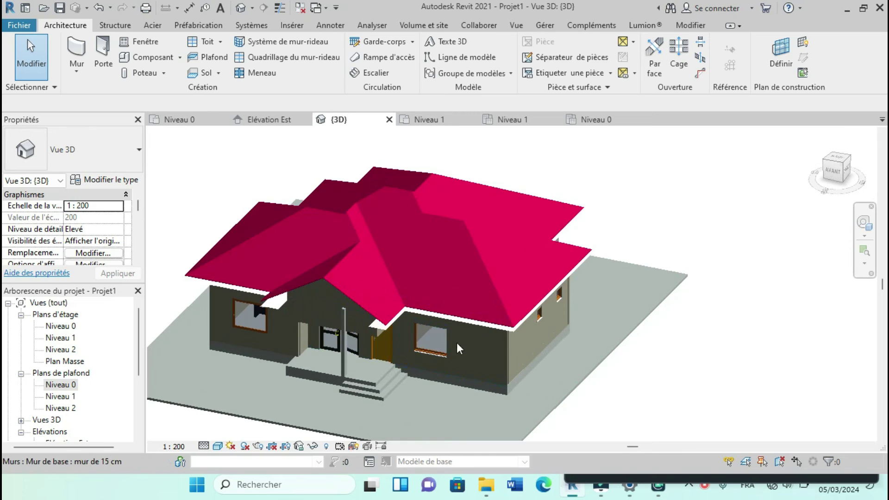
middle_click_drag(517, 367, 424, 335, "shift")
scroll(424, 334, "up", 3)
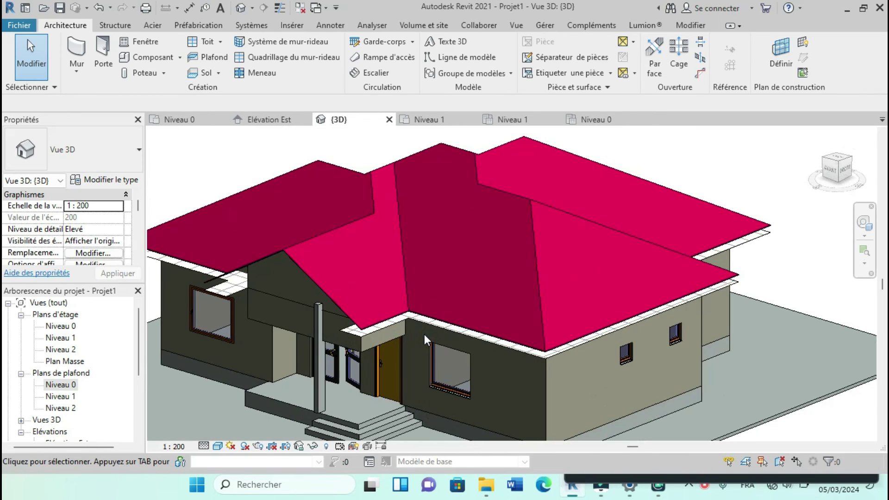
scroll(396, 298, "up", 3)
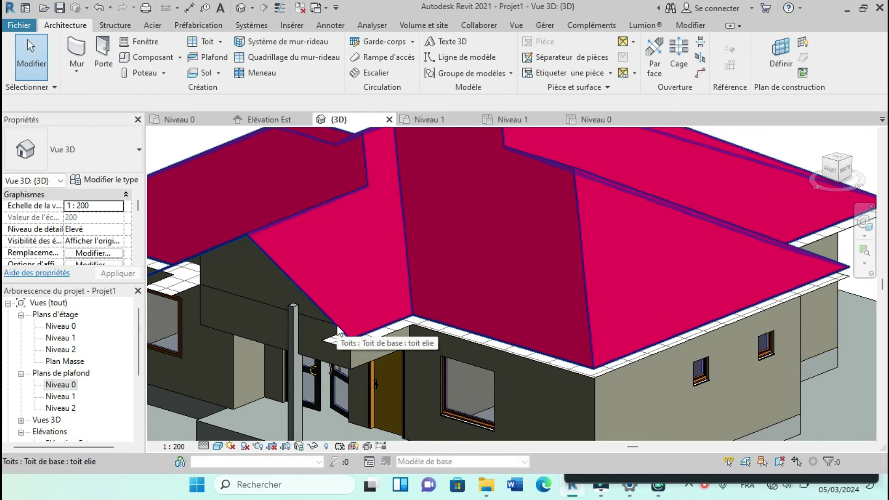
Step: Place roof fascias (Bord de toiture) along the porch's right return, the front-right eave and the right-side eave
left_click(221, 42)
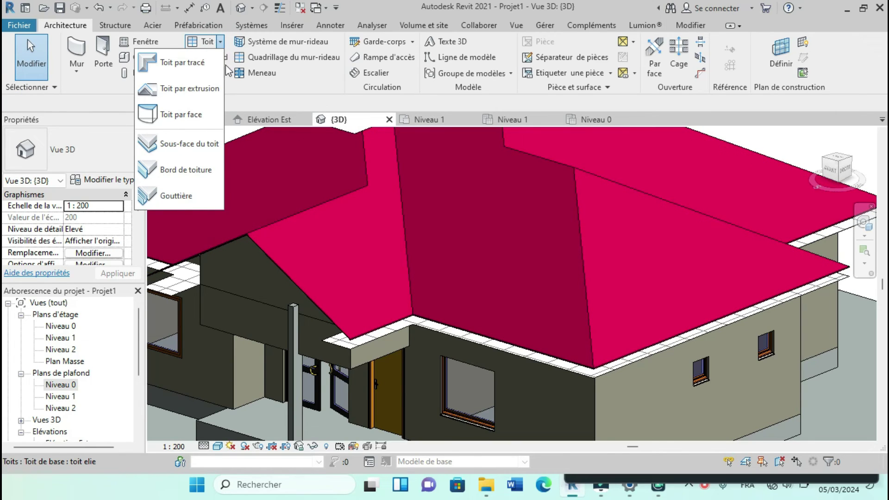
left_click(202, 171)
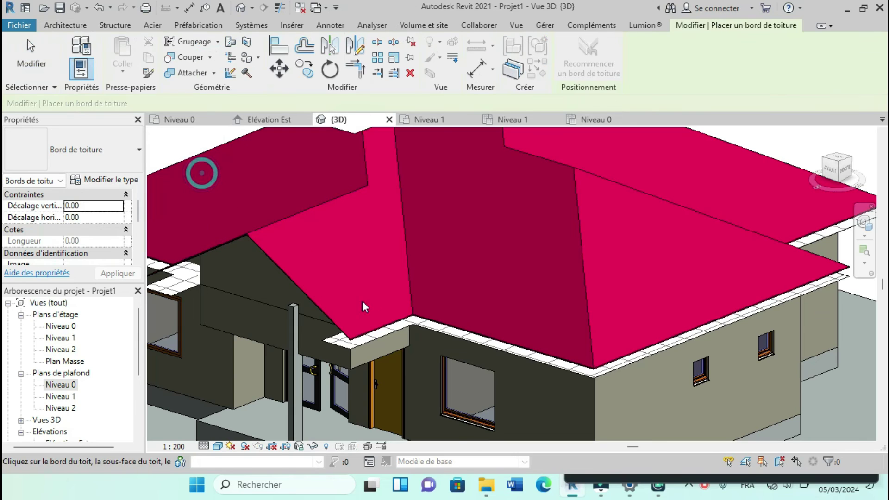
left_click(384, 326)
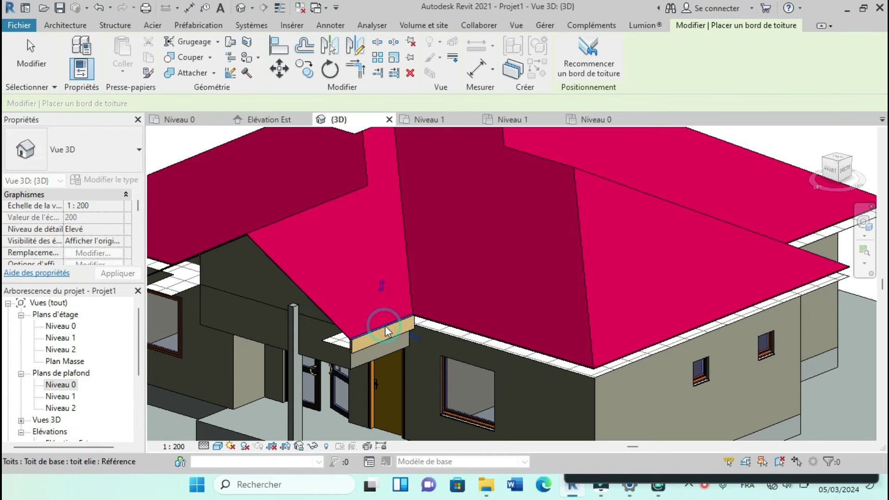
scroll(421, 324, "up", 3)
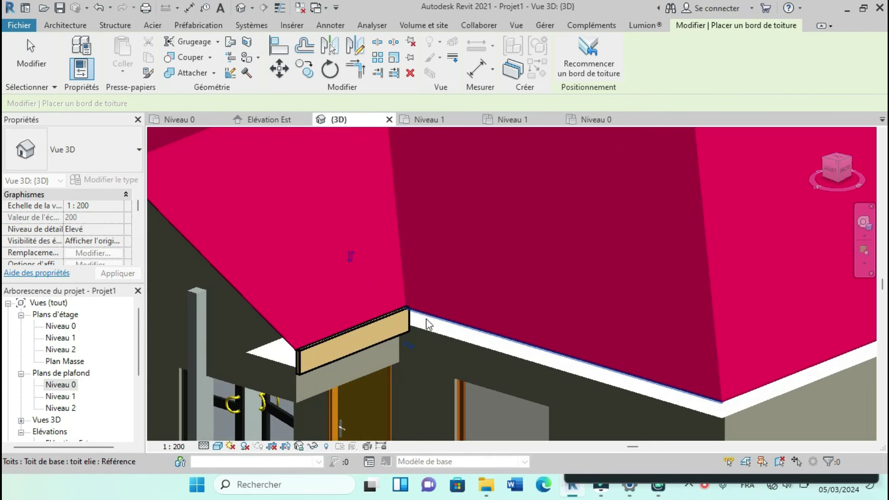
left_click(426, 314)
scroll(425, 315, "down", 3)
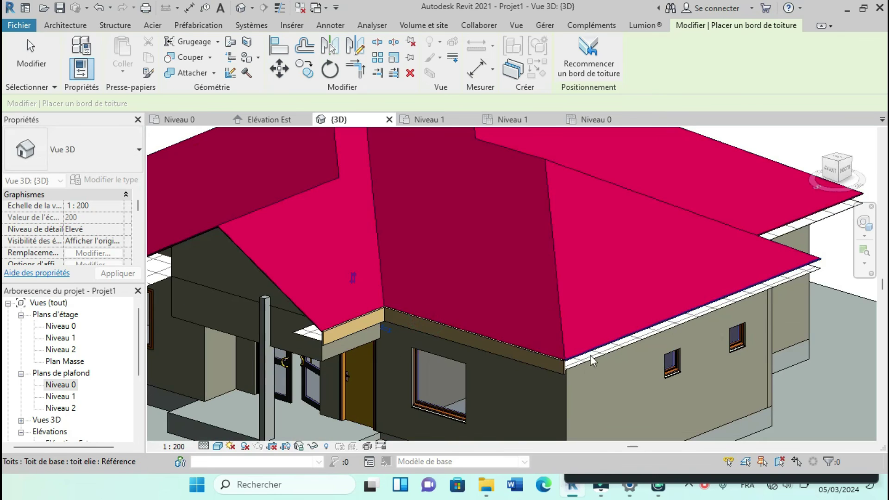
left_click(593, 354)
scroll(547, 331, "down", 3)
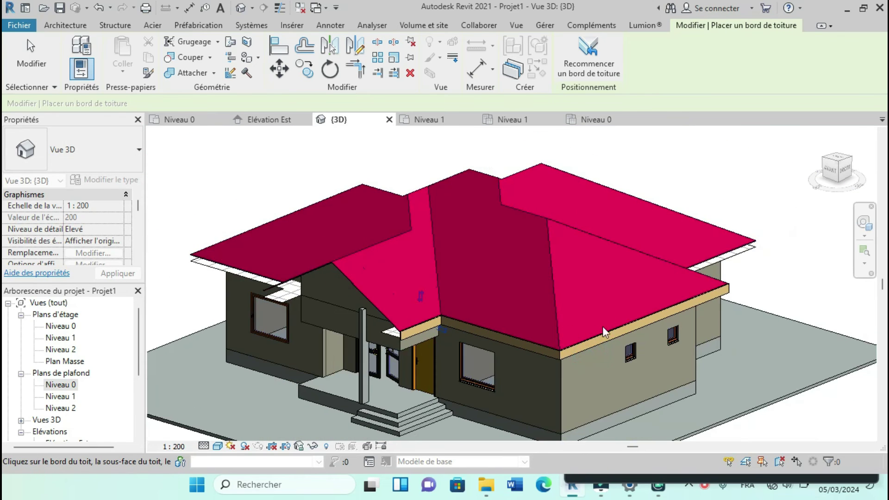
Step: Continue the roof fascias around the stepped rear-right corner and along the long rear eave
middle_click_drag(637, 318, 626, 387, "shift")
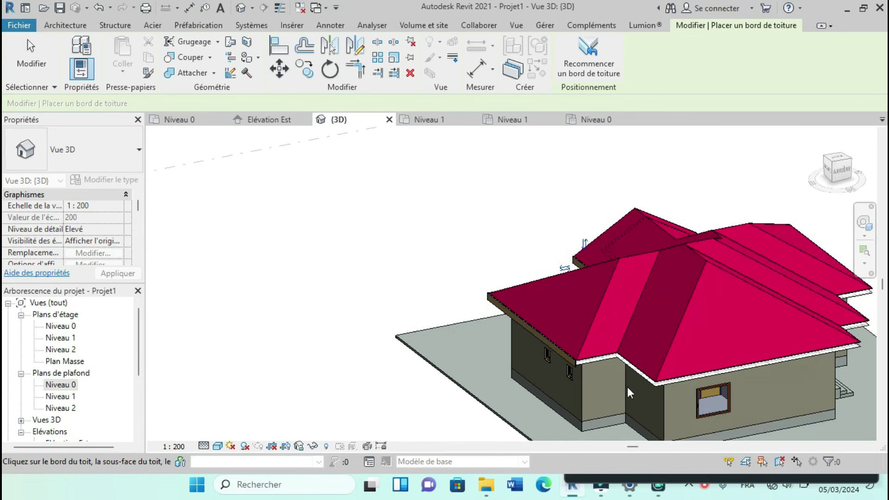
scroll(571, 340, "up", 3)
left_click(571, 340)
left_click(634, 345)
scroll(611, 343, "down", 2)
scroll(713, 373, "up", 3)
left_click(705, 358)
scroll(705, 358, "down", 5)
Step: Continue the fascias along all the stepped eaves and short returns on the left side of the house
middle_click_drag(601, 352, 559, 368, "shift")
scroll(558, 368, "up", 5)
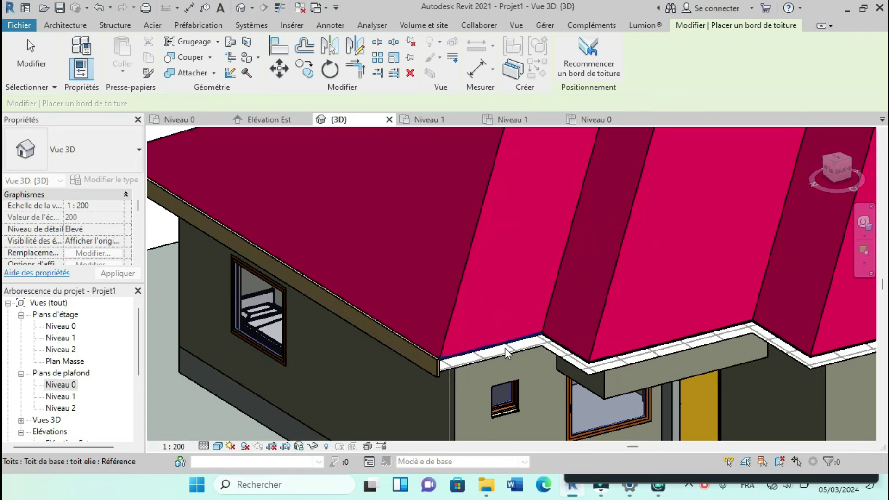
left_click(505, 348)
left_click(568, 350)
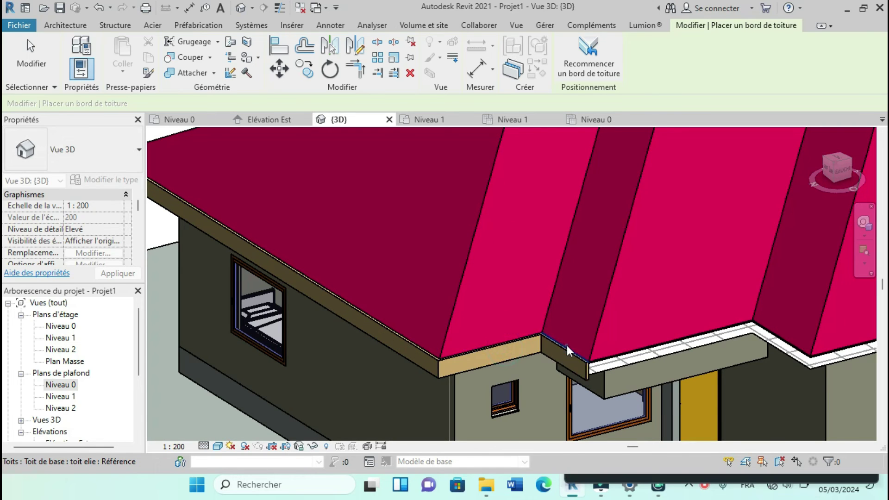
scroll(609, 366, "down", 5)
scroll(611, 334, "up", 5)
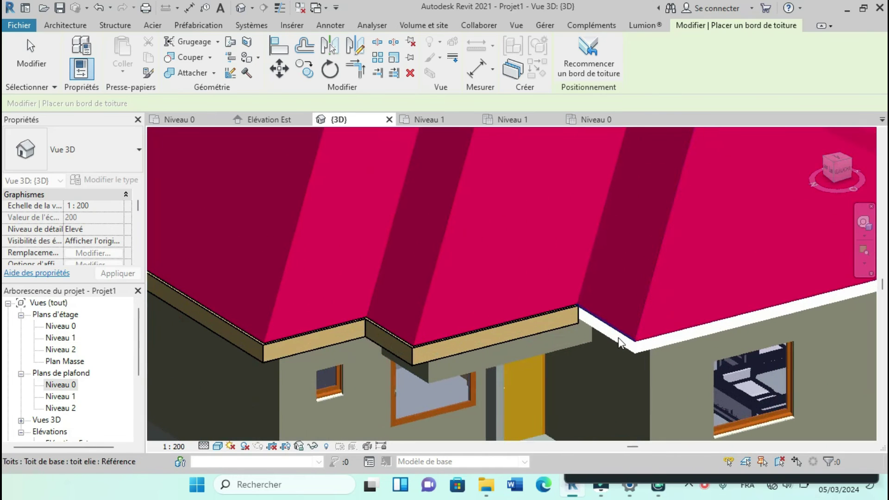
left_click(611, 327)
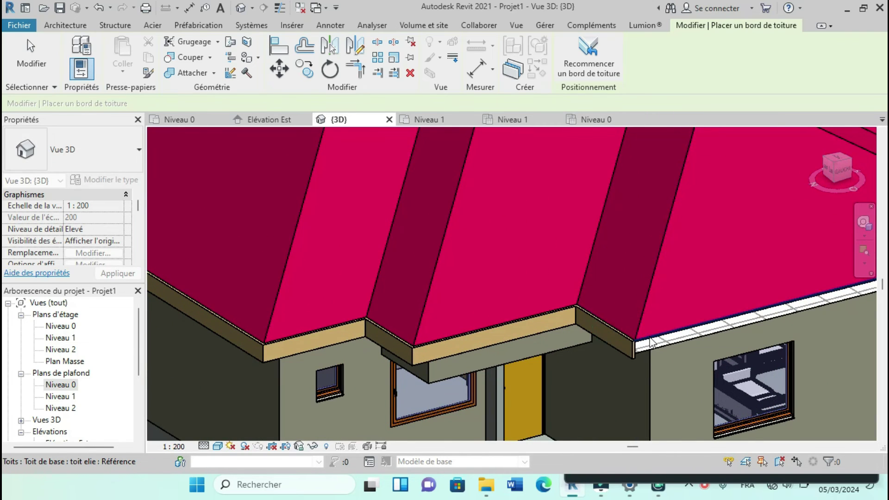
scroll(512, 326, "down", 6)
Step: Add fascias to the front-left eave and the short return on the left of the porch
middle_click_drag(623, 314, 458, 317, "shift")
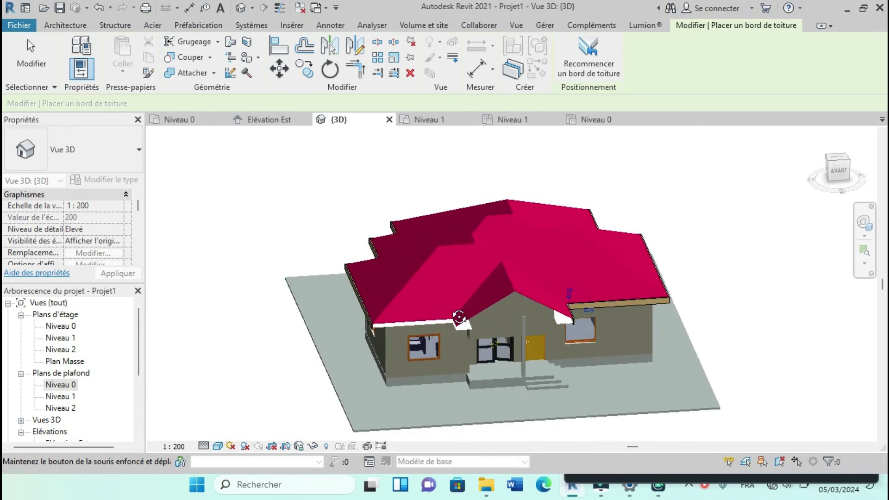
scroll(432, 329, "up", 4)
left_click(432, 309)
scroll(468, 329, "up", 1)
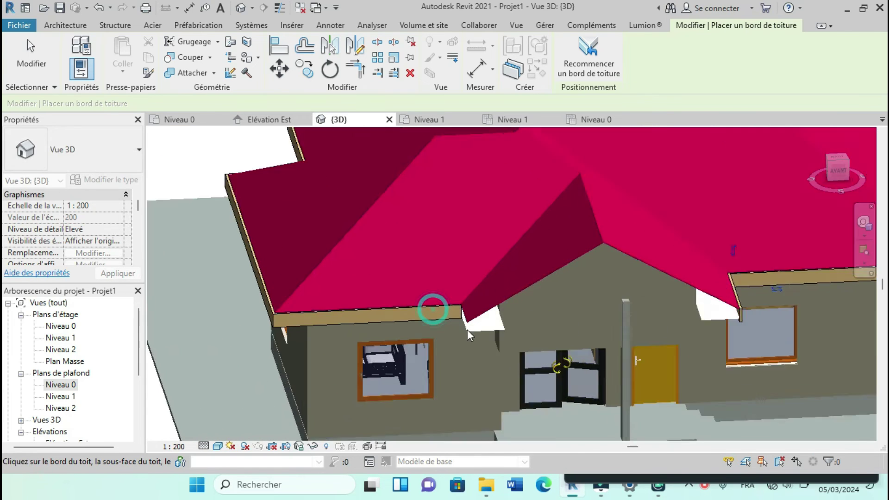
scroll(468, 329, "up", 3)
left_click(456, 299)
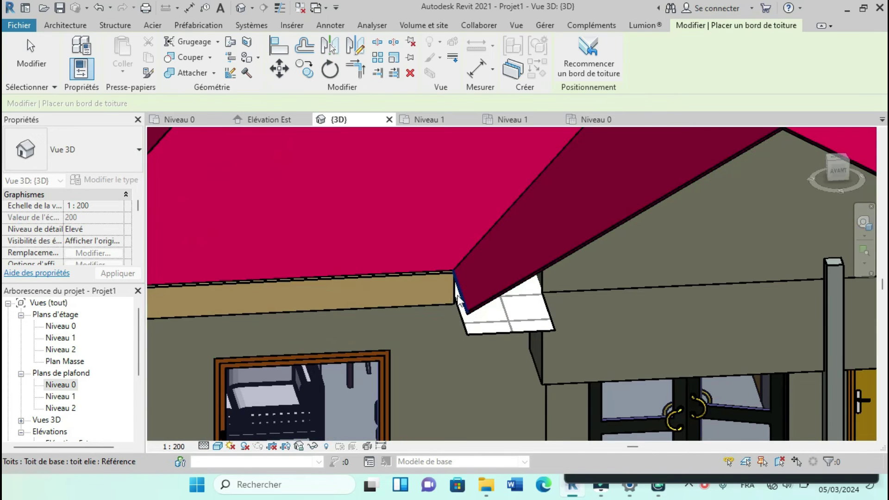
Step: Fit fascias along the two sloping roof edges of the porch gable
scroll(457, 295, "down", 8)
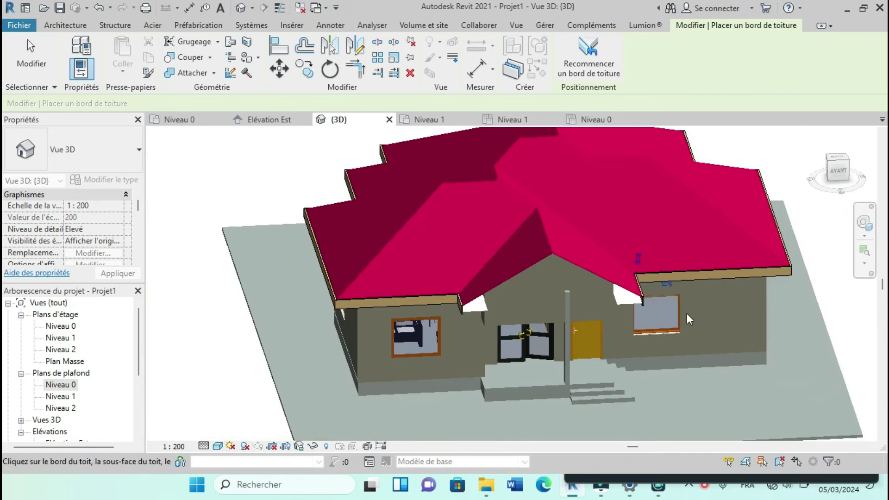
scroll(687, 313, "up", 5)
scroll(681, 310, "down", 5)
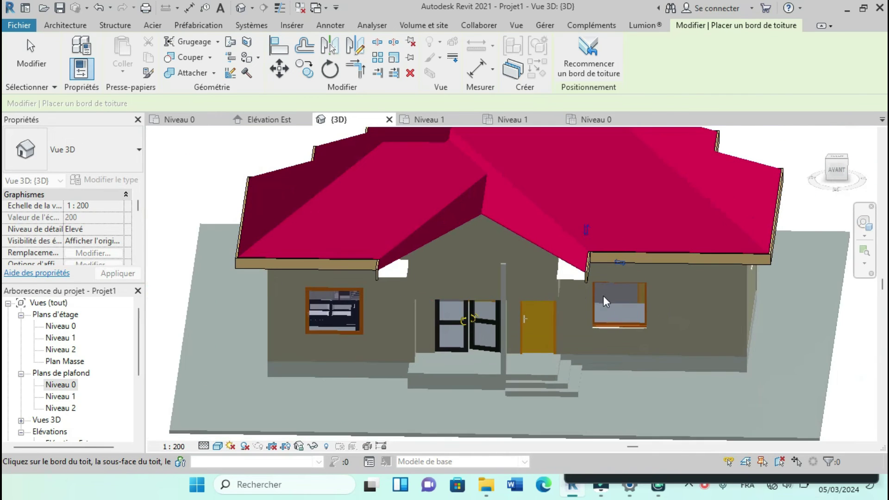
scroll(575, 309, "down", 3)
middle_click_drag(574, 309, 534, 243, "shift")
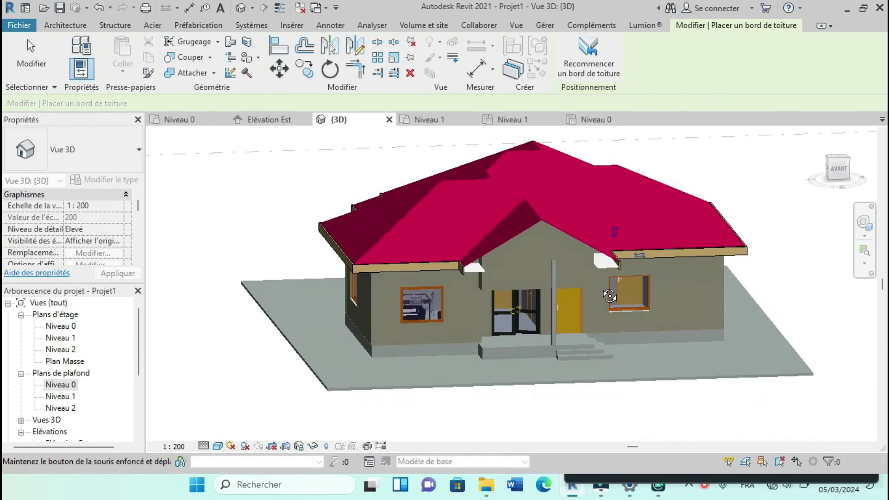
scroll(531, 237, "up", 4)
scroll(532, 237, "up", 3)
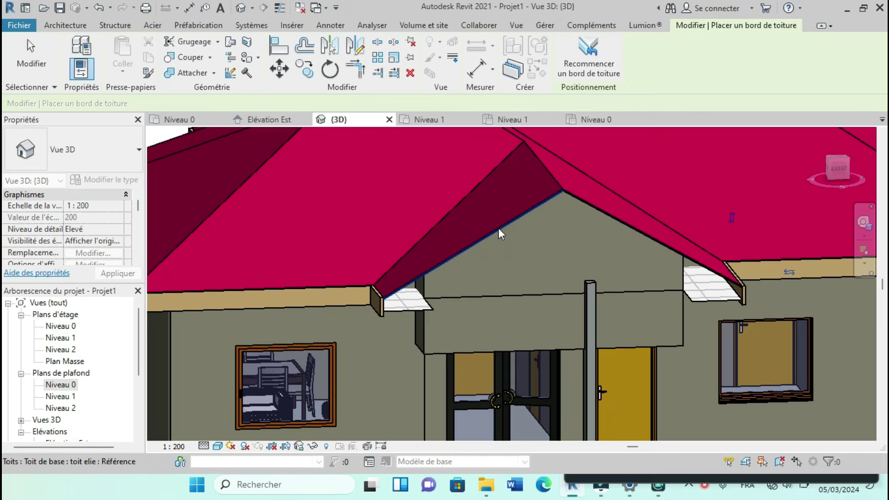
scroll(456, 265, "down", 3)
scroll(545, 230, "up", 2)
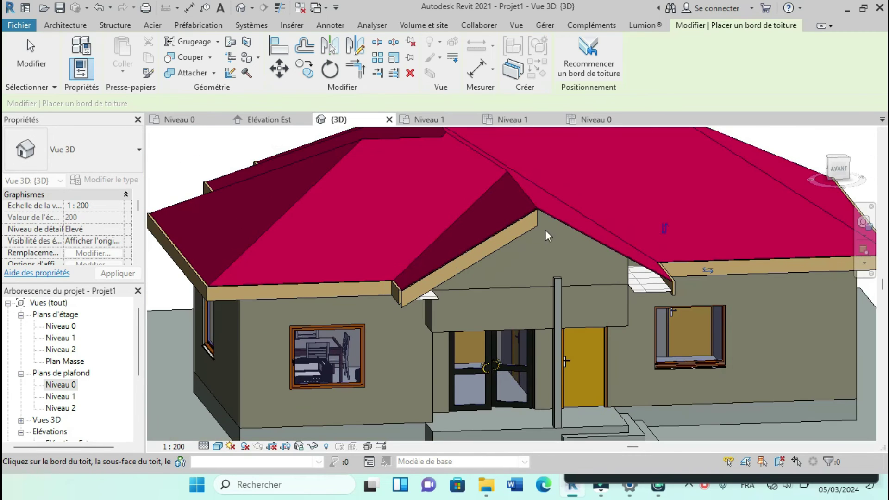
scroll(563, 223, "down", 4)
scroll(504, 310, "up", 2)
middle_click_drag(520, 318, 572, 349, "shift")
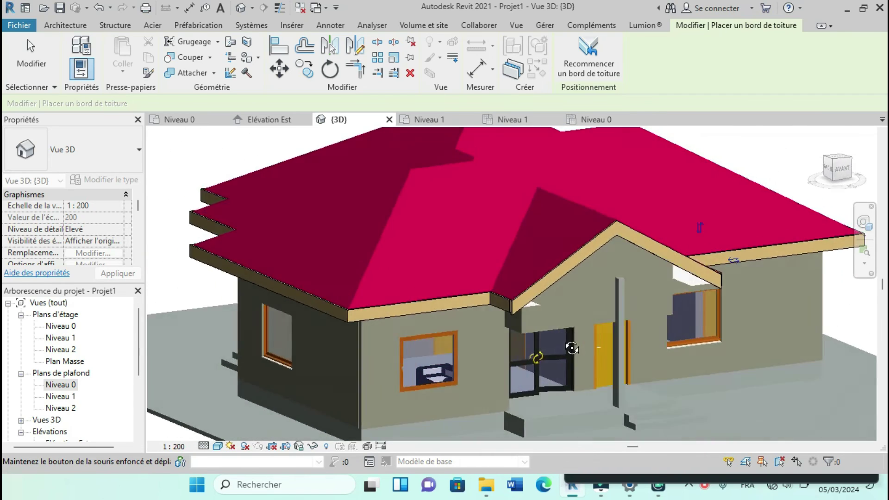
Step: Examine the porch gable fascias and the gaps around the eave ceiling from the front and both sides
scroll(463, 333, "down", 4)
middle_click_drag(444, 335, 499, 333, "shift")
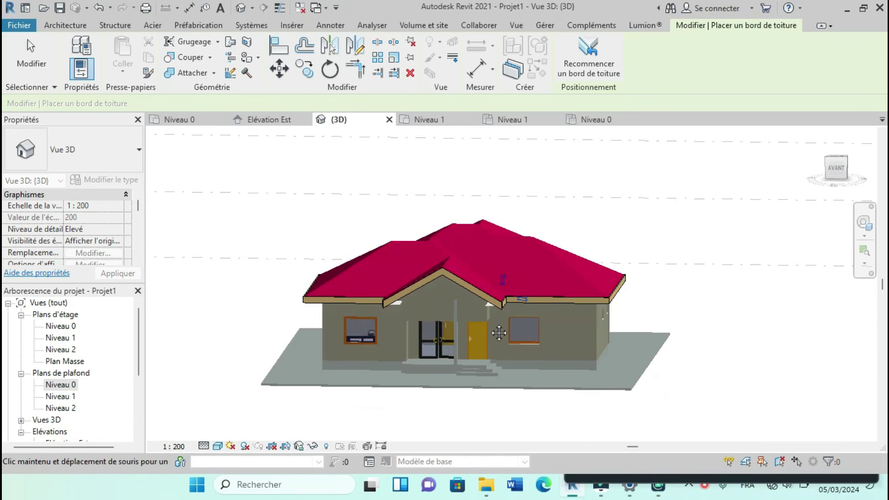
scroll(401, 288, "up", 3)
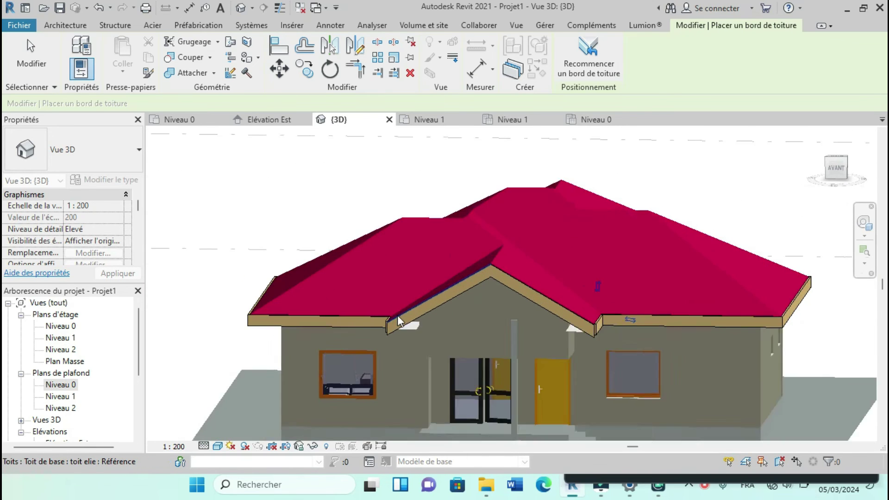
scroll(438, 333, "down", 2)
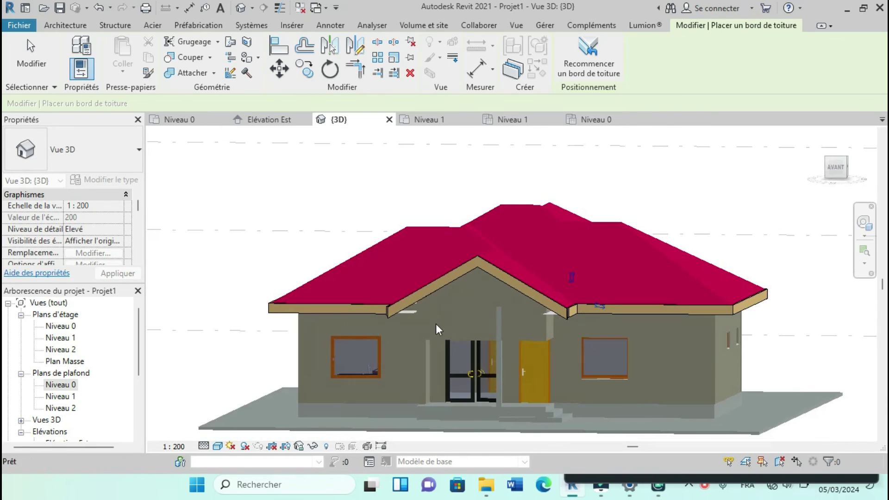
scroll(422, 310, "up", 5)
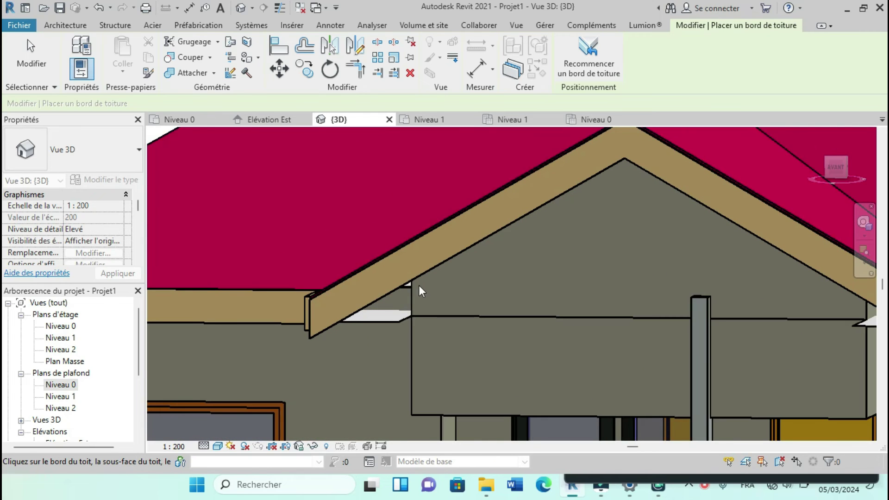
scroll(333, 324, "down", 5)
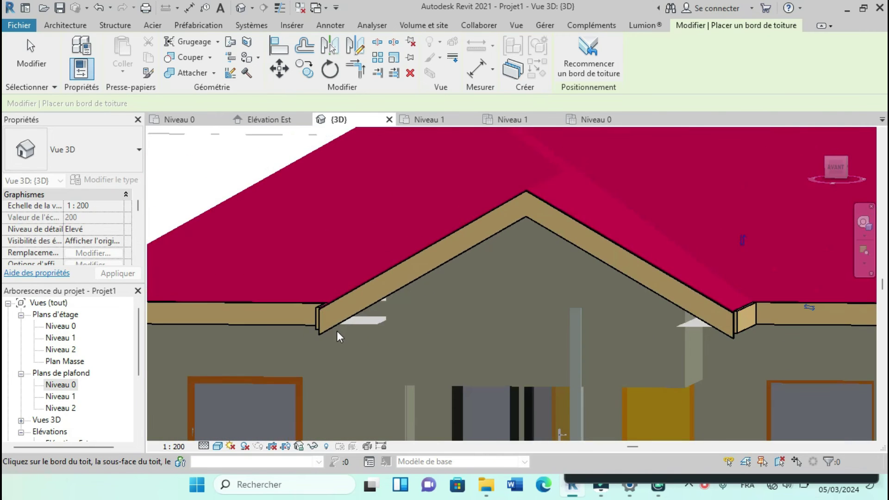
middle_click_drag(389, 328, 588, 401, "shift")
scroll(589, 338, "down", 4)
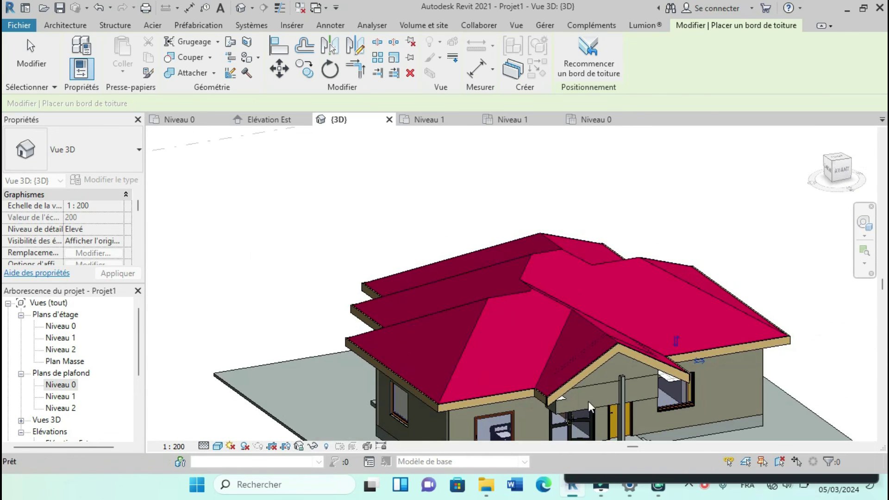
scroll(506, 330, "down", 5)
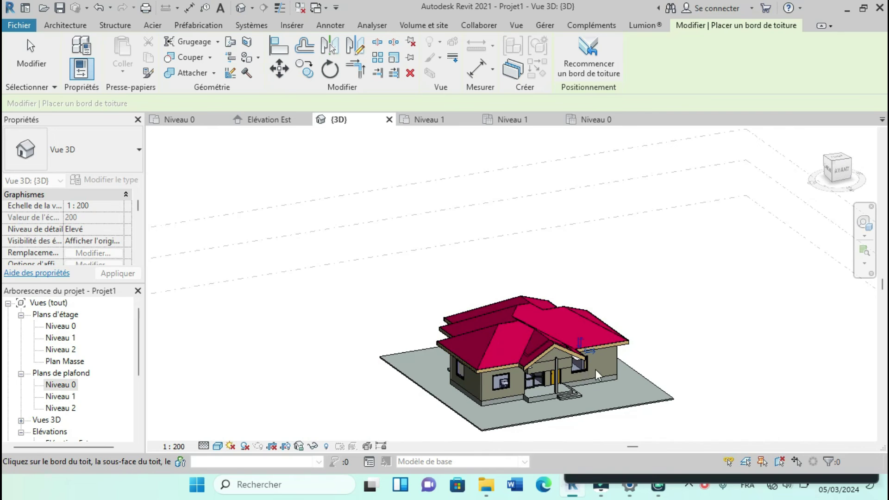
middle_click_drag(633, 387, 602, 375, "shift")
scroll(468, 353, "up", 6)
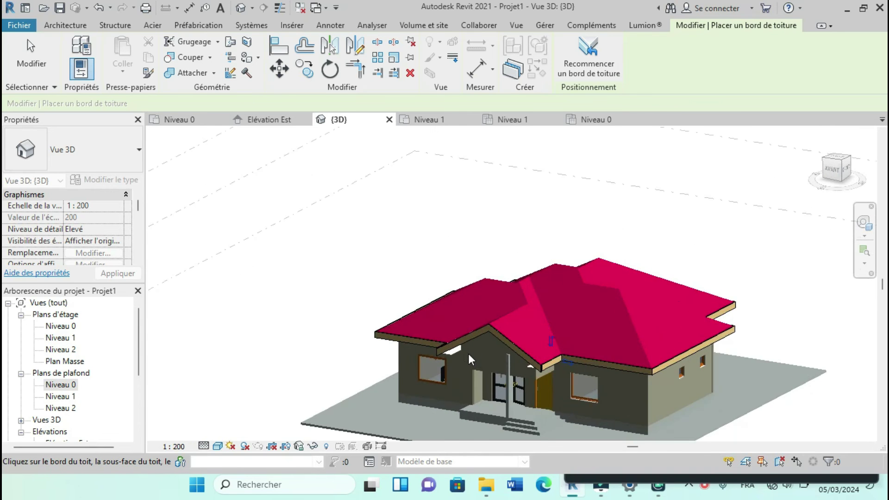
scroll(470, 353, "up", 3)
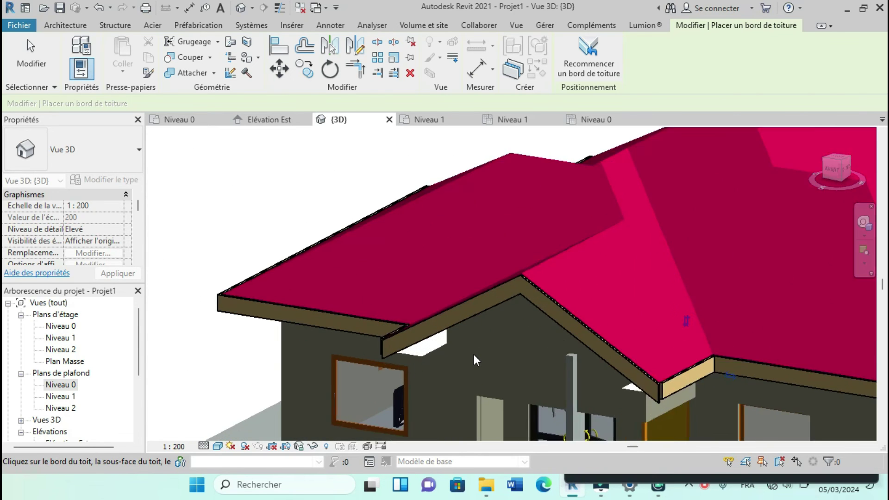
scroll(458, 343, "down", 4)
scroll(431, 335, "up", 6)
scroll(431, 334, "up", 1)
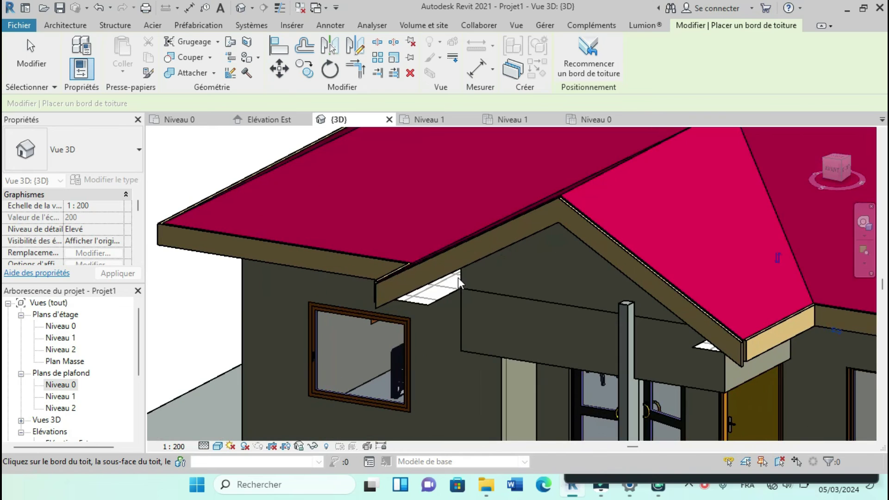
Step: Undo the fascias on the porch gable's sloping edges and review the porch front in the 3D view
scroll(415, 303, "down", 7)
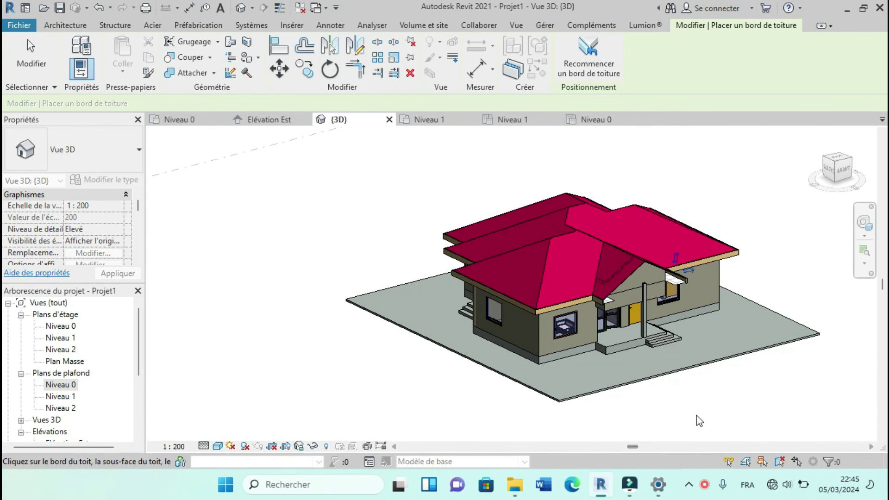
scroll(694, 285, "up", 5)
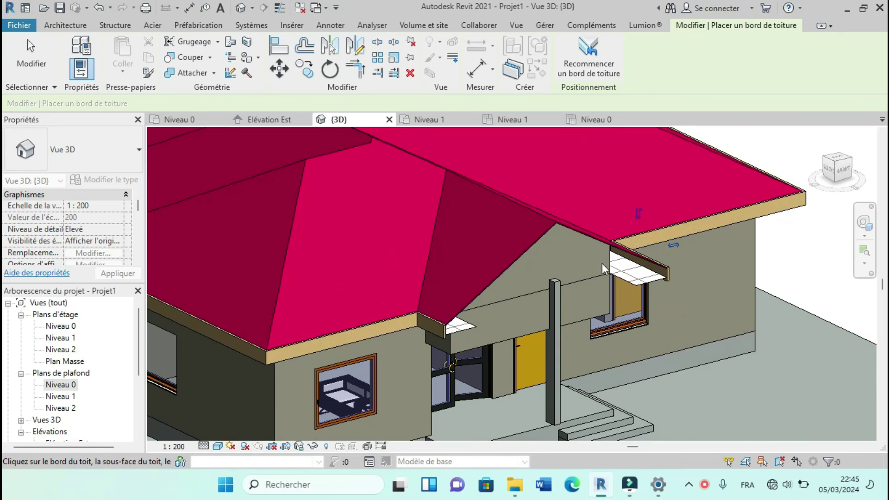
scroll(447, 333, "down", 5)
scroll(442, 291, "up", 2)
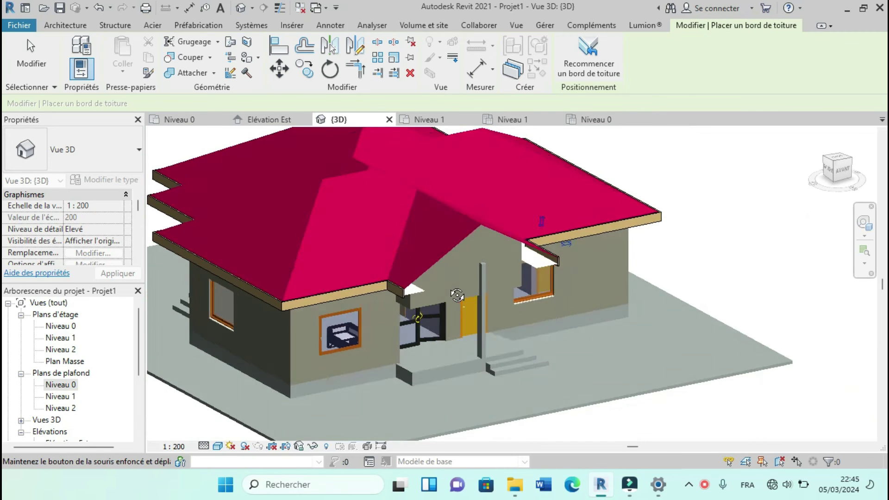
scroll(442, 290, "down", 3)
middle_click_drag(442, 290, 496, 257, "shift")
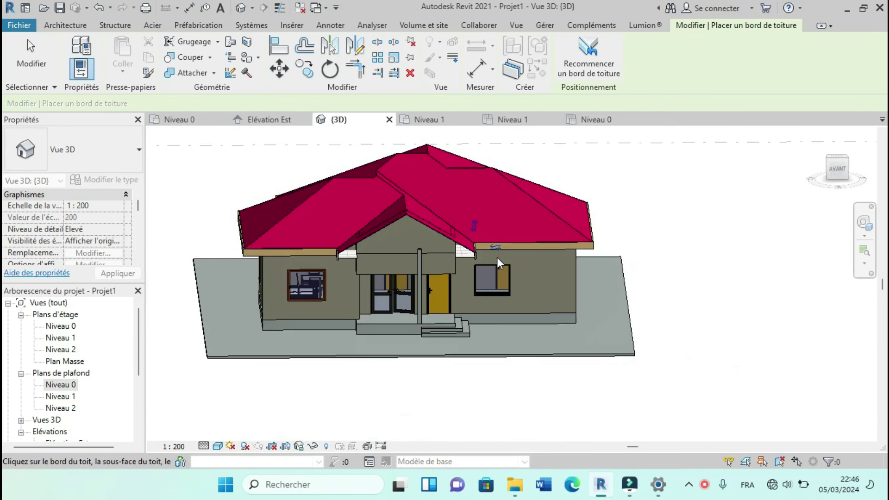
scroll(366, 258, "up", 4)
scroll(368, 253, "down", 3)
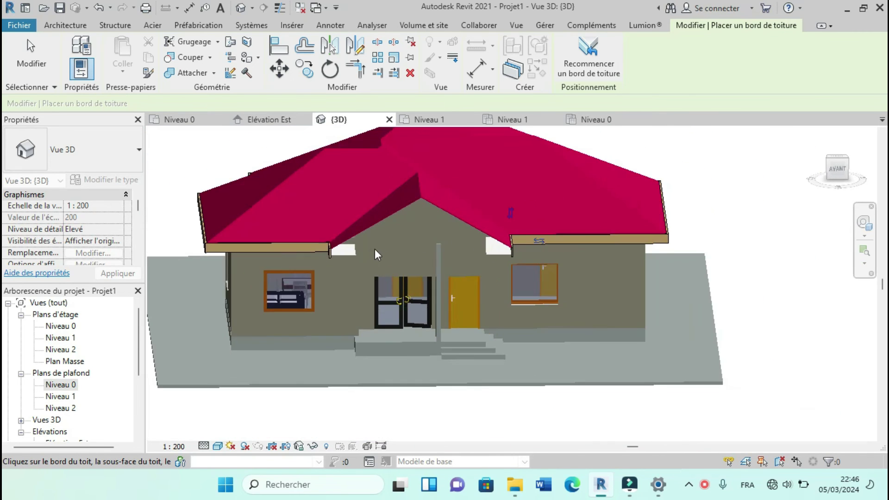
Step: Start an in-place component in the Modèles génériques category, keeping the name Modèles génériques 1
scroll(385, 249, "down", 2)
middle_click_drag(572, 290, 542, 267, "shift")
scroll(542, 267, "up", 3)
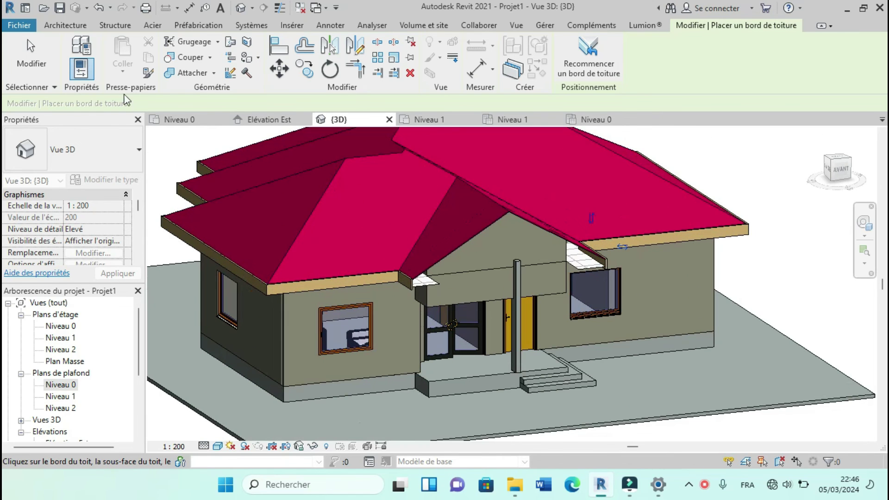
scroll(490, 258, "up", 2)
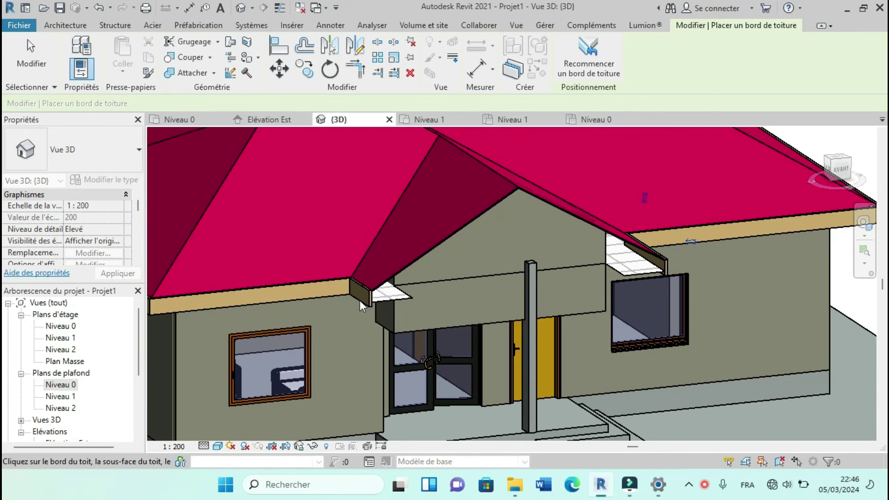
scroll(446, 264, "down", 3)
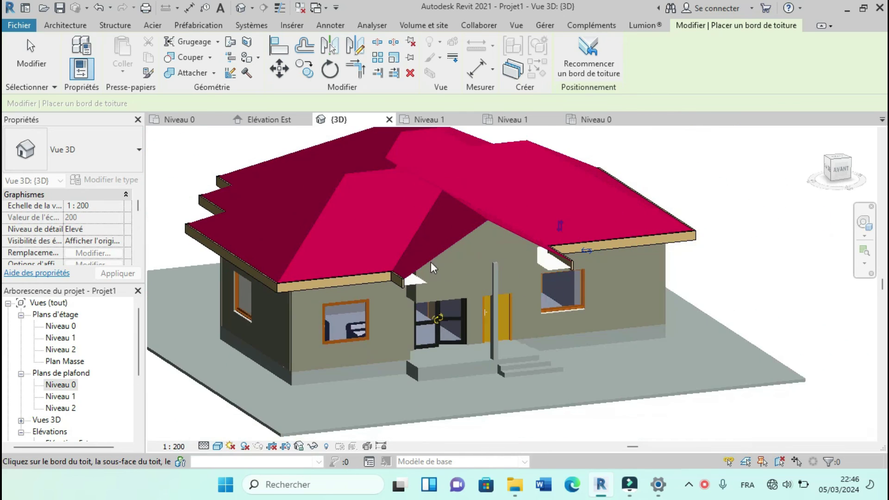
left_click(78, 25)
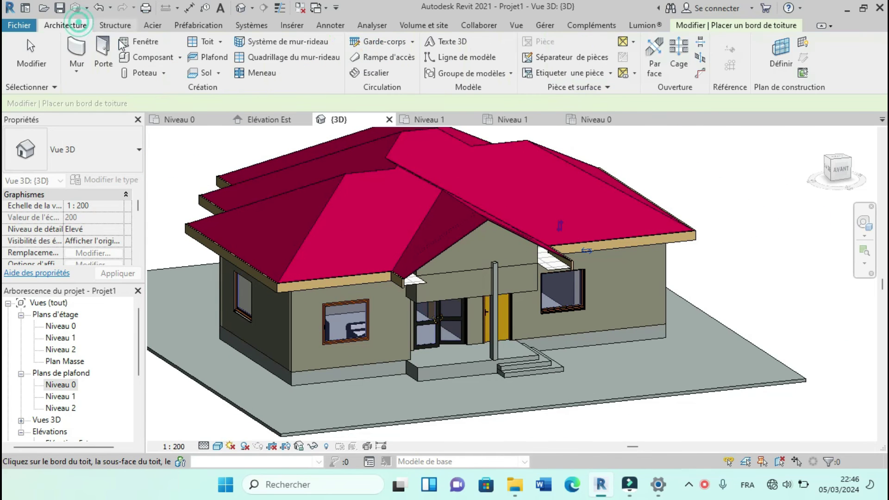
left_click(180, 57)
left_click(152, 109)
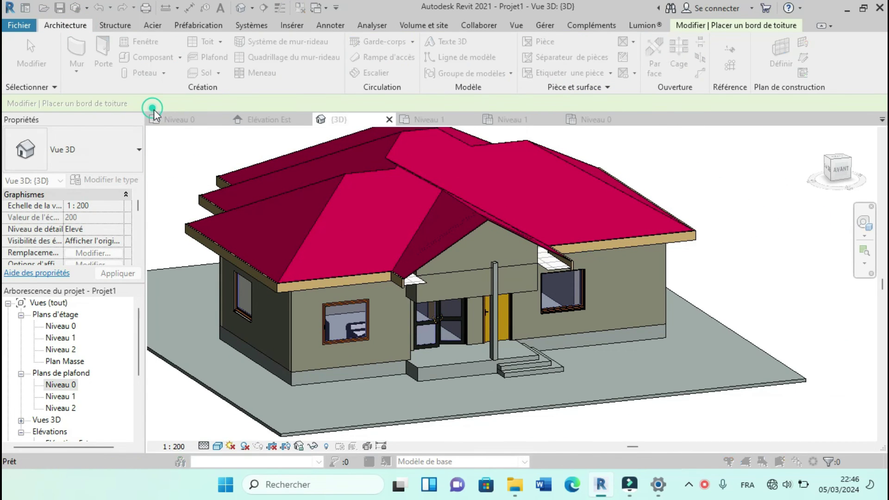
scroll(407, 229, "down", 5)
scroll(407, 229, "down", 1)
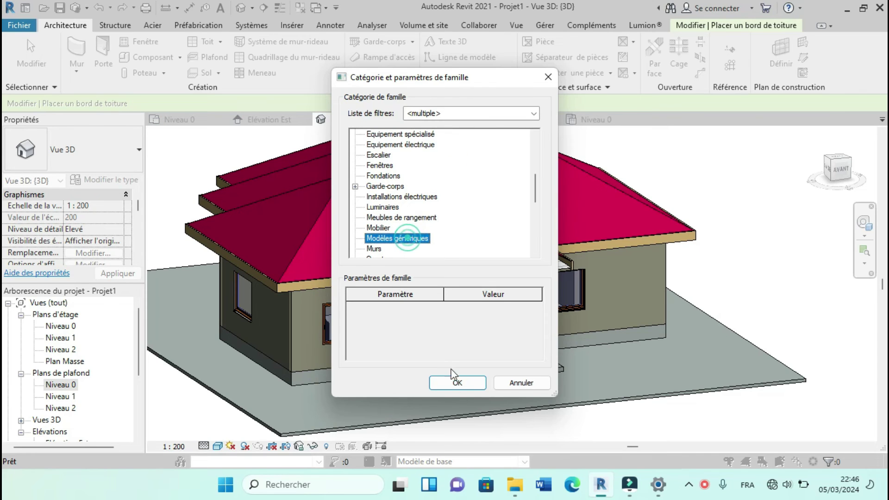
left_click(455, 383)
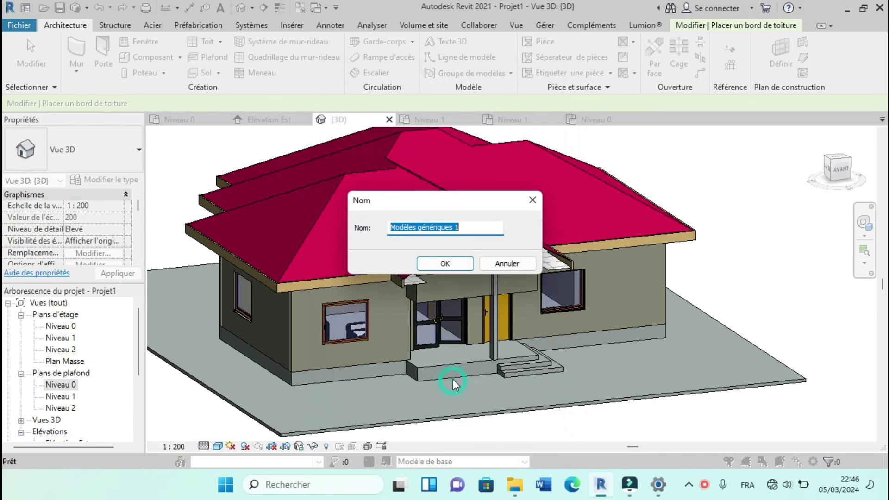
left_click(462, 266)
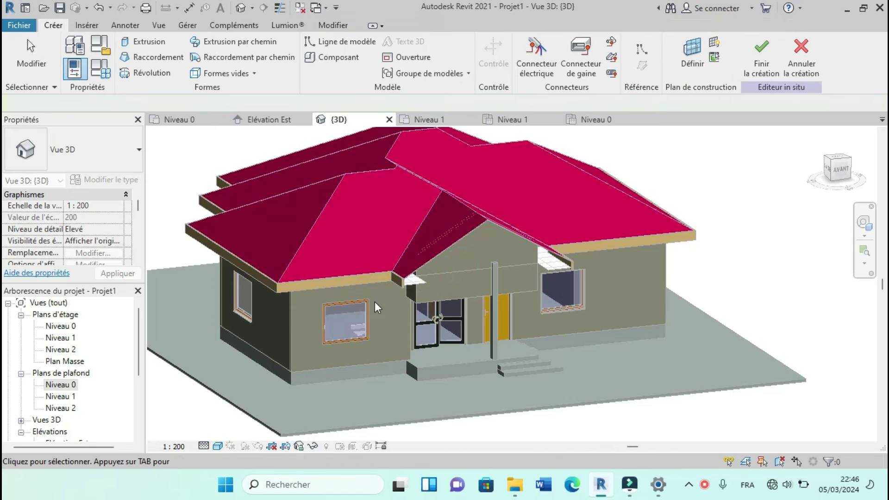
Step: Define the work plane by picking the front face of the porch gable wall
scroll(376, 306, "down", 2)
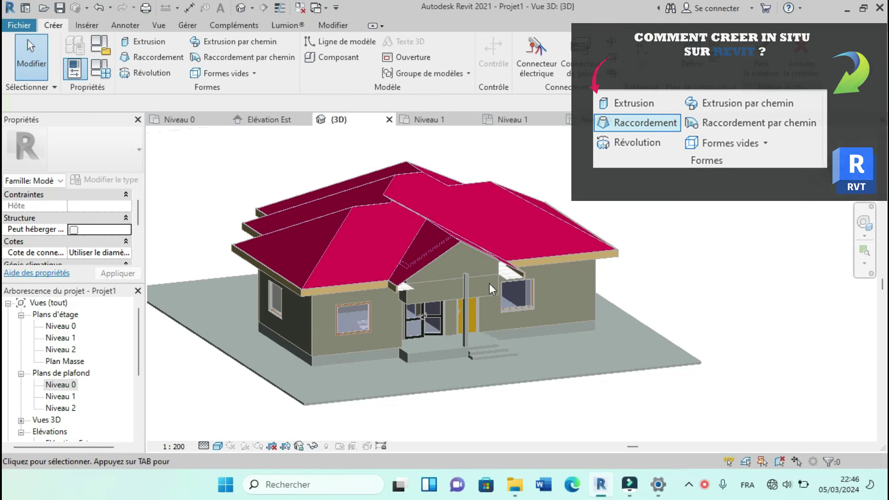
scroll(493, 279, "up", 2)
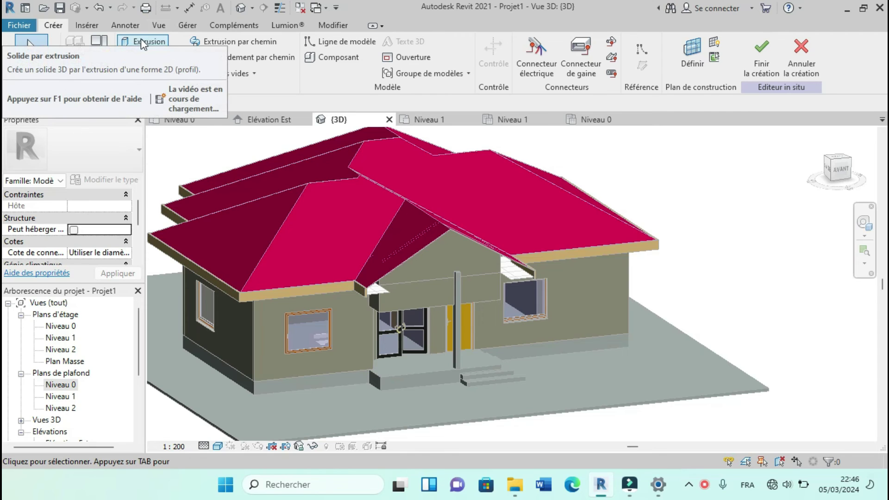
left_click(681, 64)
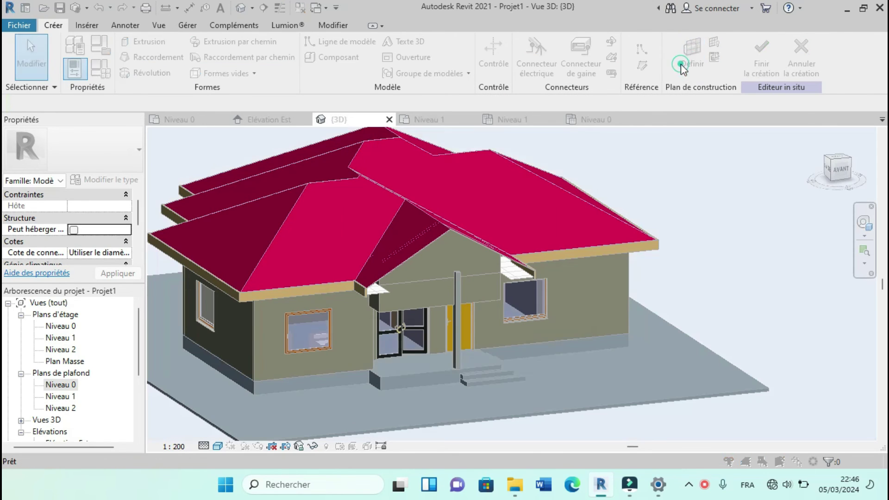
left_click(338, 257)
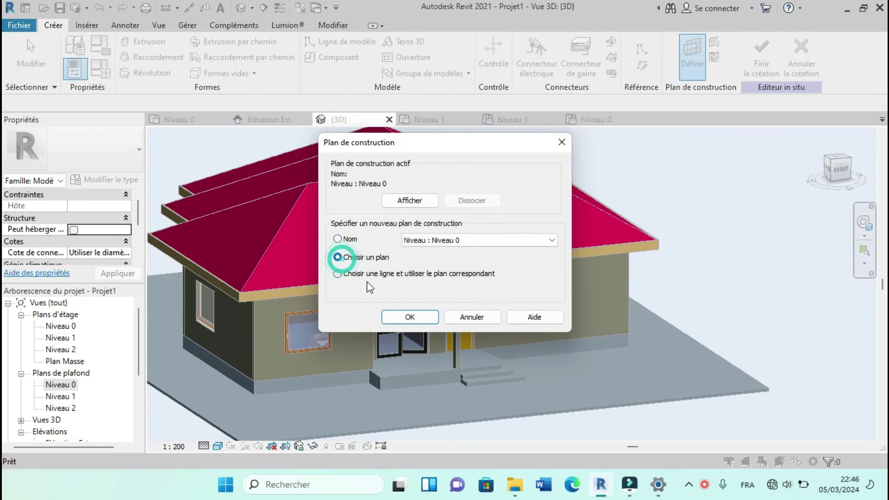
left_click(409, 316)
scroll(444, 293, "up", 4)
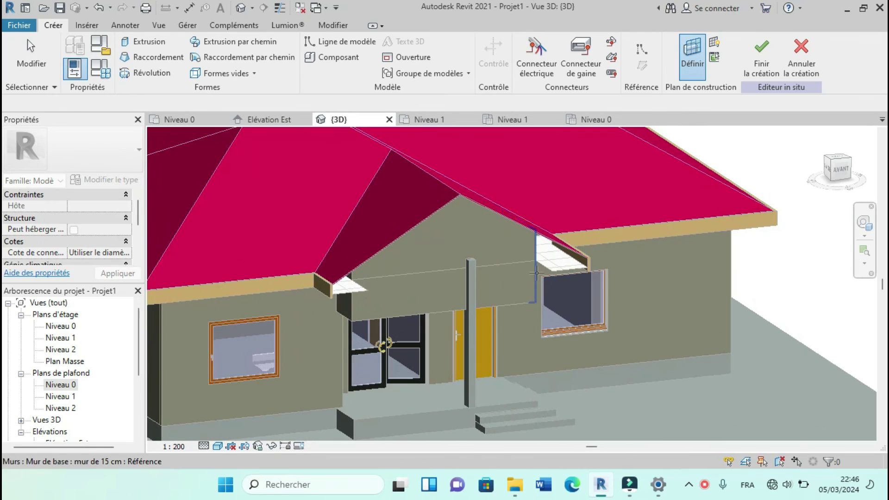
left_click(519, 304)
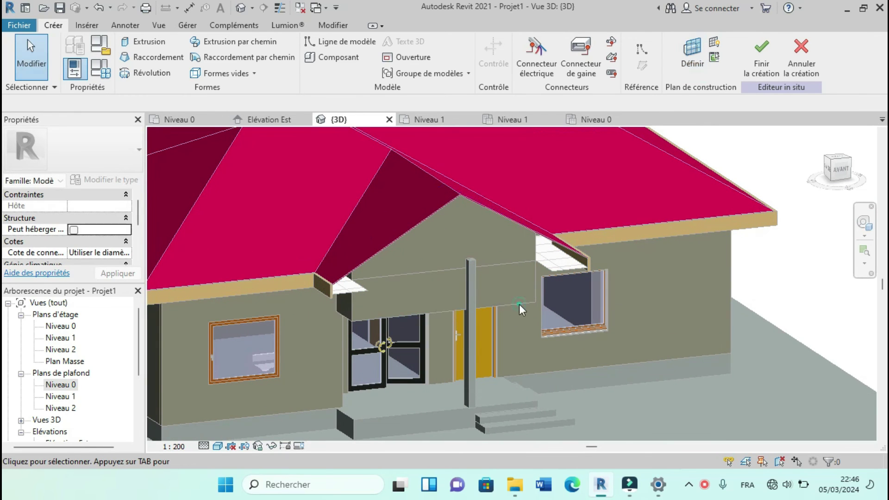
Step: Start an extrusion and, in front view, pick profile lines from the left fascia's underside and end, the left gable slope and the left porch wall edge
left_click(156, 42)
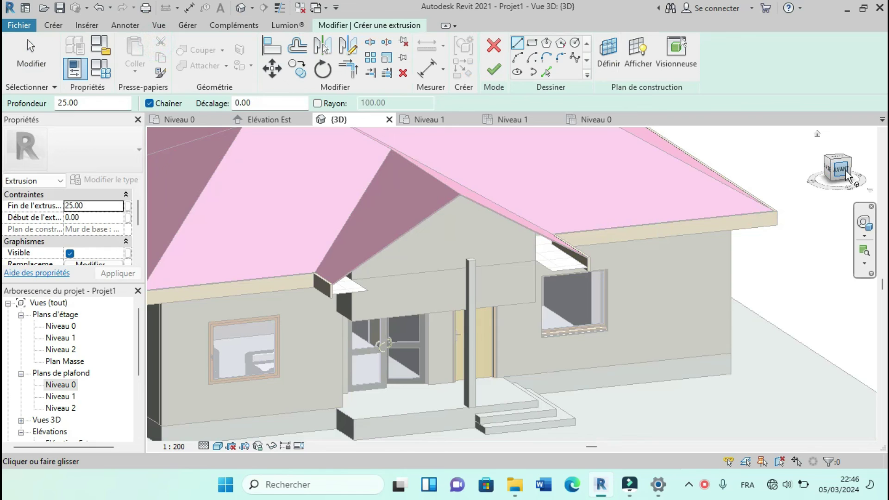
left_click(846, 174)
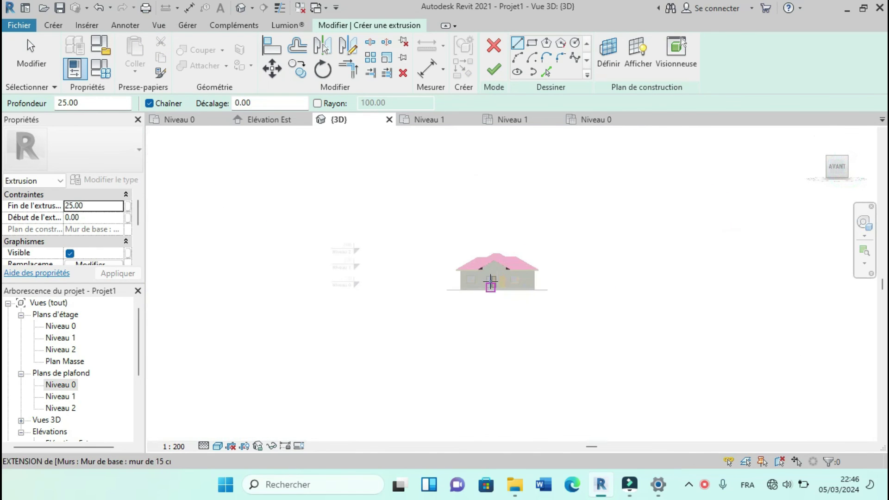
scroll(490, 281, "up", 10)
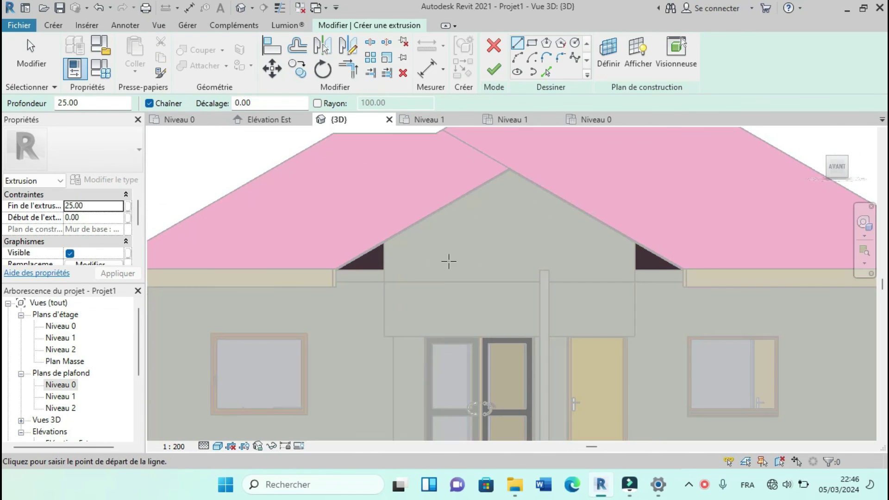
scroll(438, 285, "up", 2)
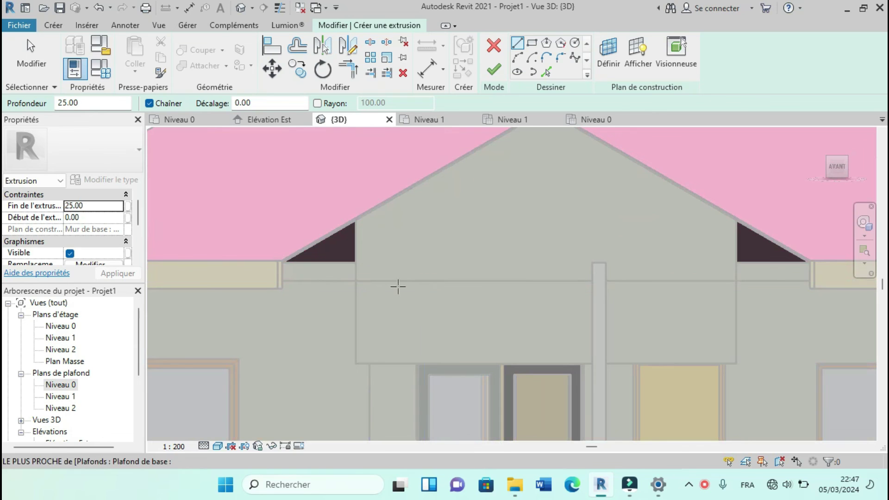
left_click(546, 71)
scroll(325, 273, "up", 2)
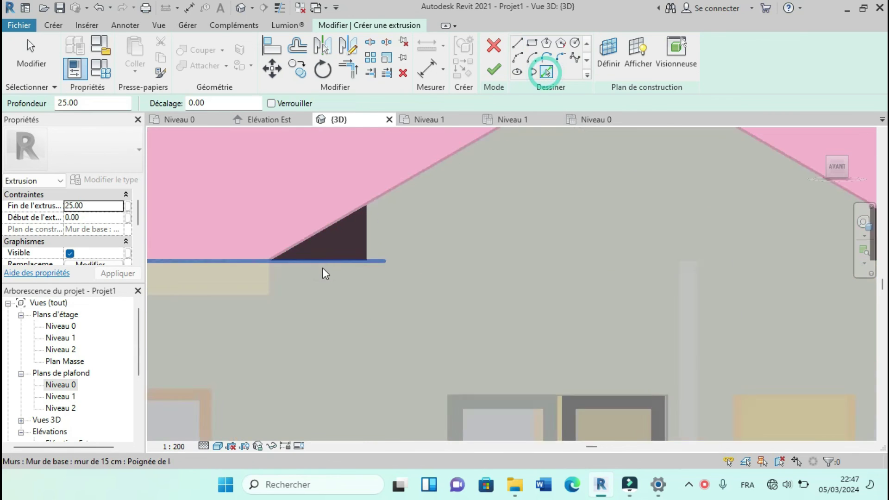
middle_click_drag(402, 277, 428, 280)
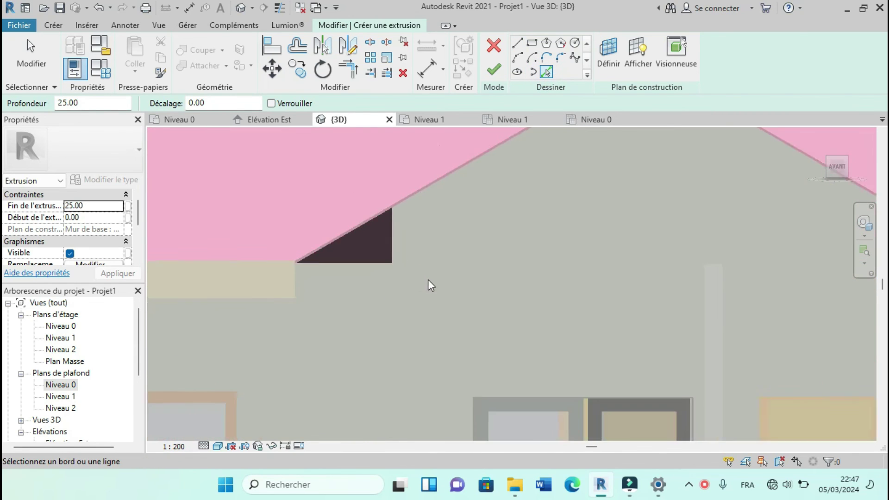
scroll(427, 279, "down", 1)
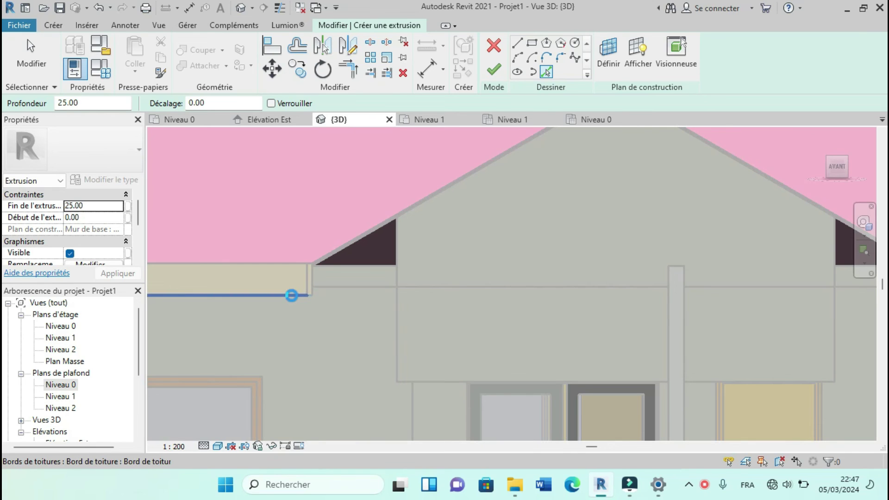
left_click(291, 296)
left_click(313, 280)
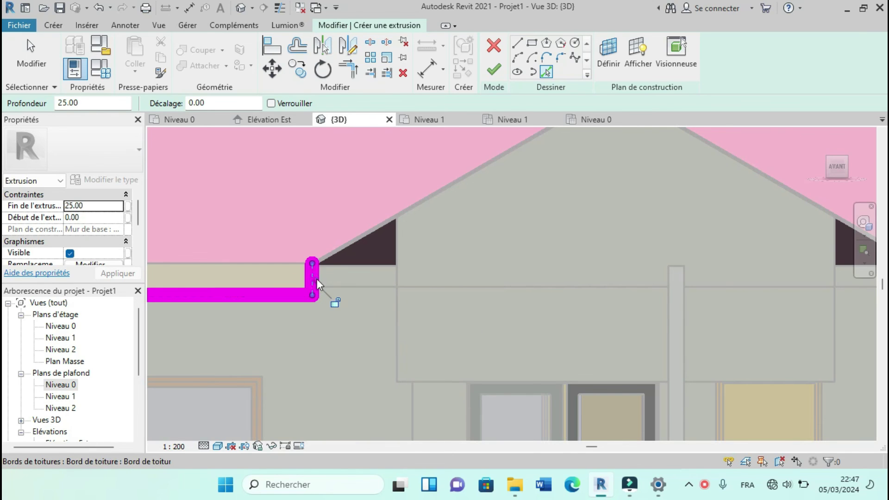
left_click(334, 255)
scroll(333, 257, "down", 1)
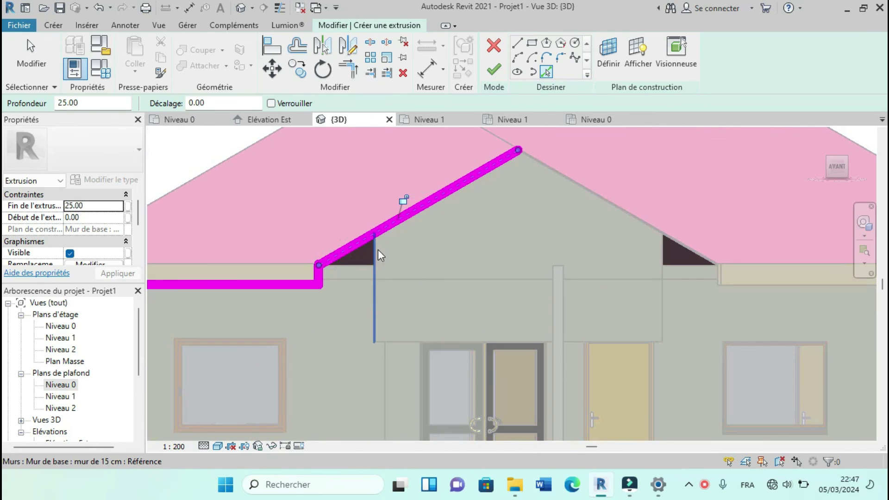
left_click(374, 262)
scroll(370, 254, "down", 1)
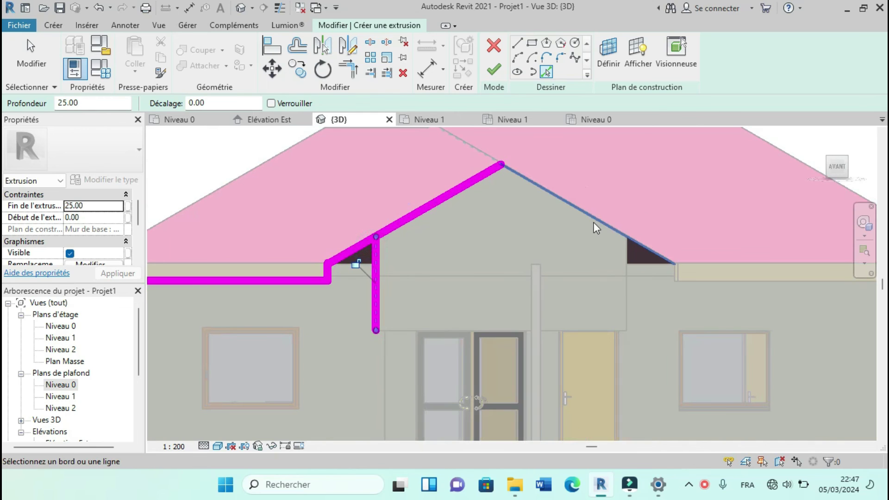
Step: Add profile lines from the right gable slope, the right fascia's end and underside, and the right vertical edge of the porch wall
left_click(605, 229)
scroll(607, 225, "up", 2)
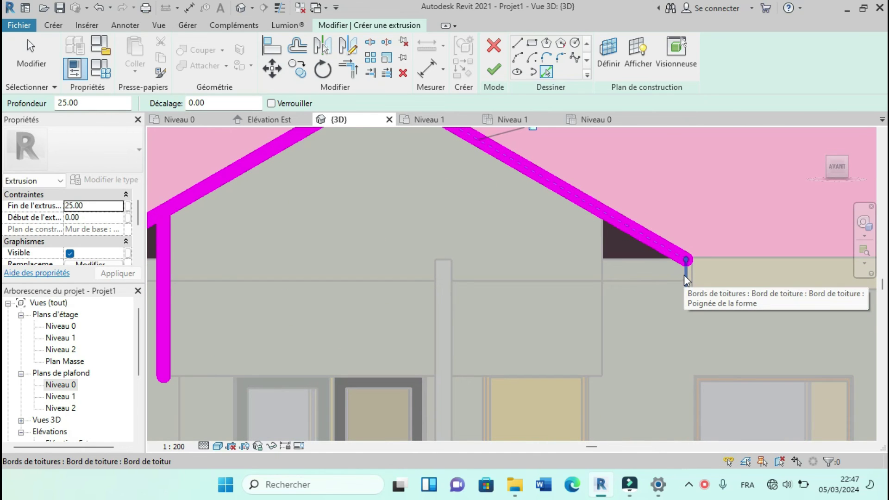
left_click(684, 278)
scroll(496, 262, "down", 2)
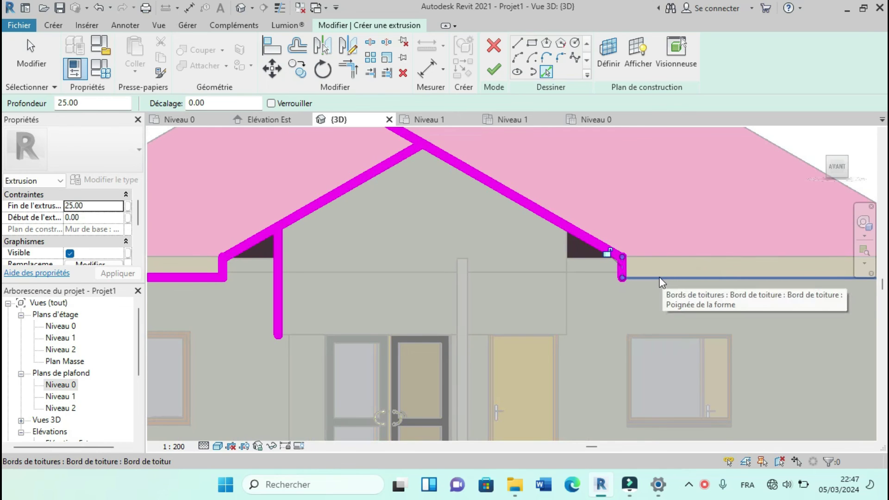
scroll(625, 307, "up", 5)
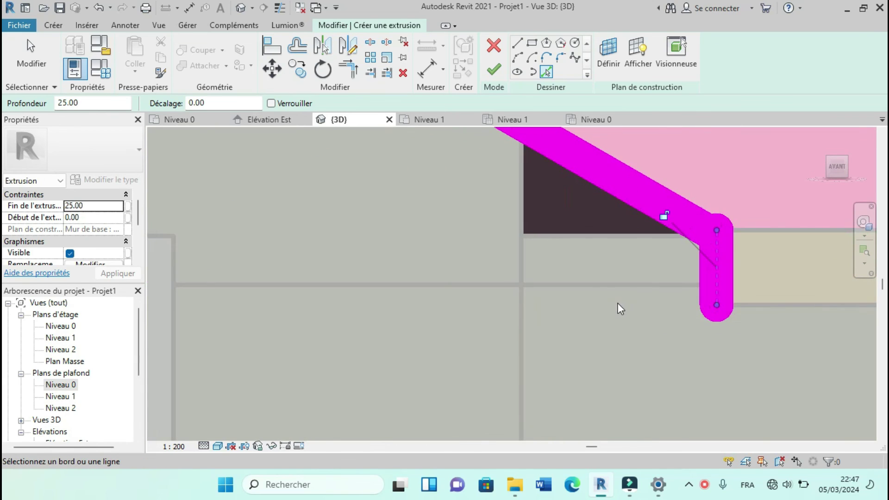
scroll(620, 308, "down", 4)
left_click(639, 289)
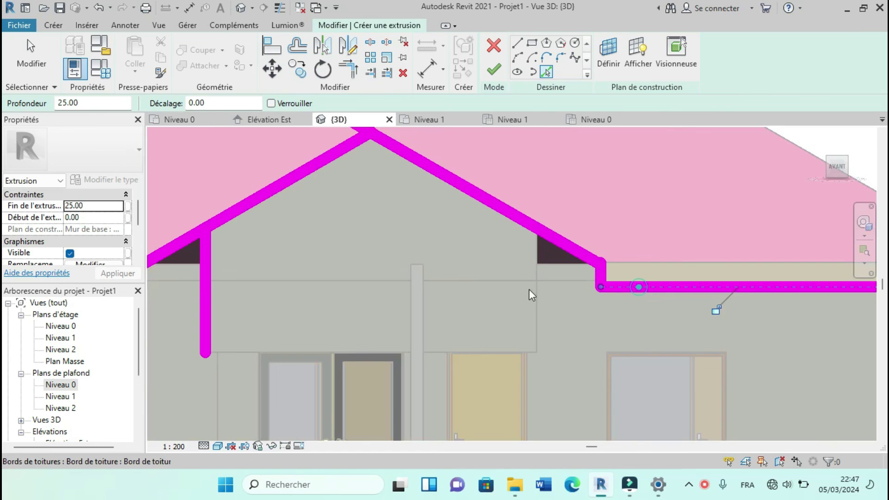
scroll(531, 295, "down", 2)
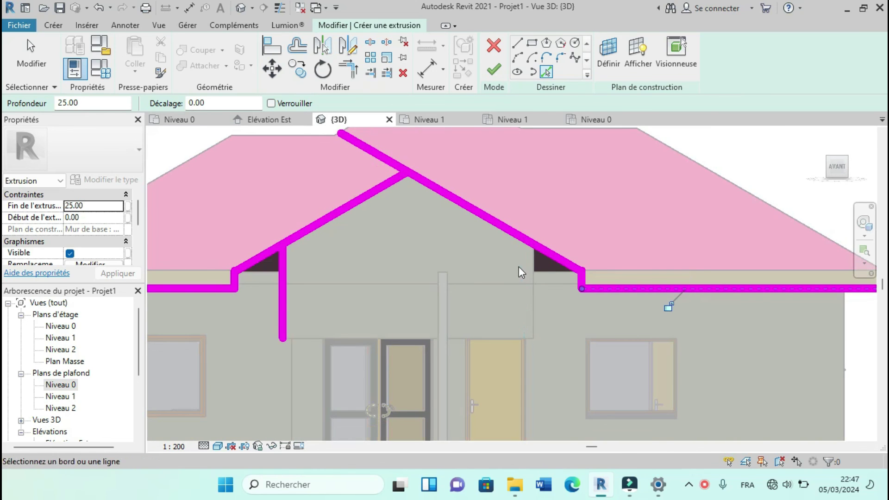
left_click(523, 267)
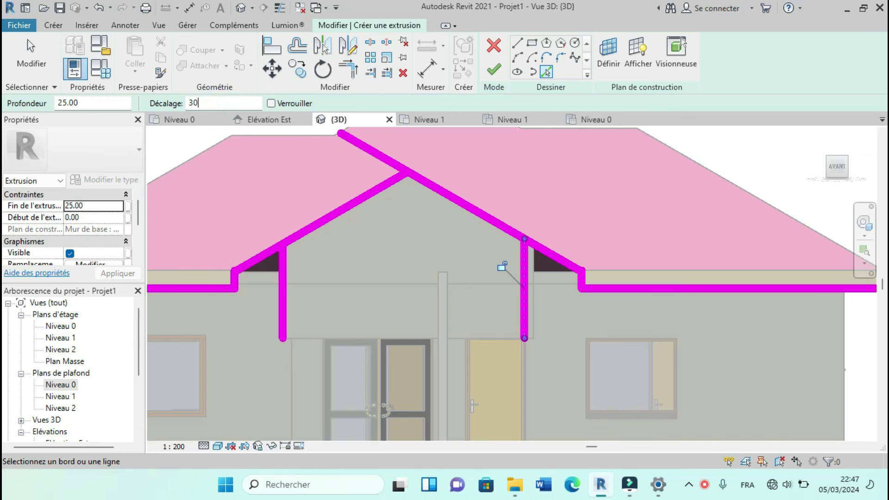
Step: Add parallel profile lines below both gable slopes with an offset of 30
left_click(495, 233)
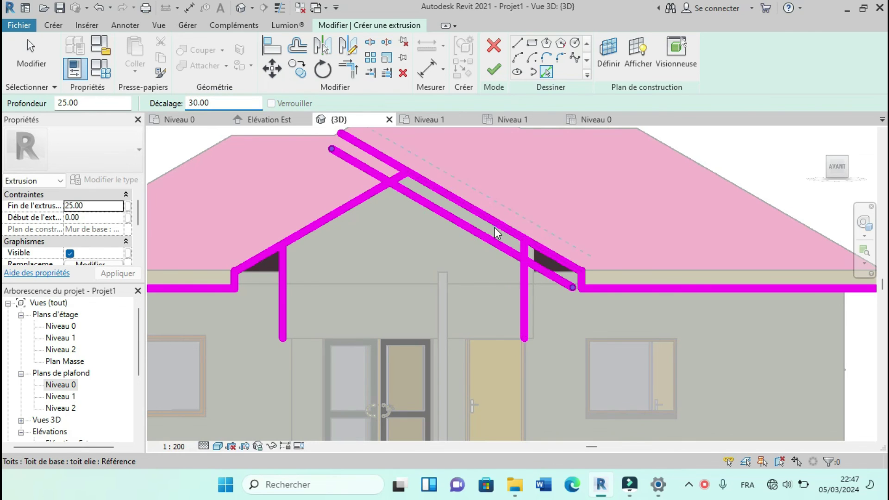
left_click(373, 200)
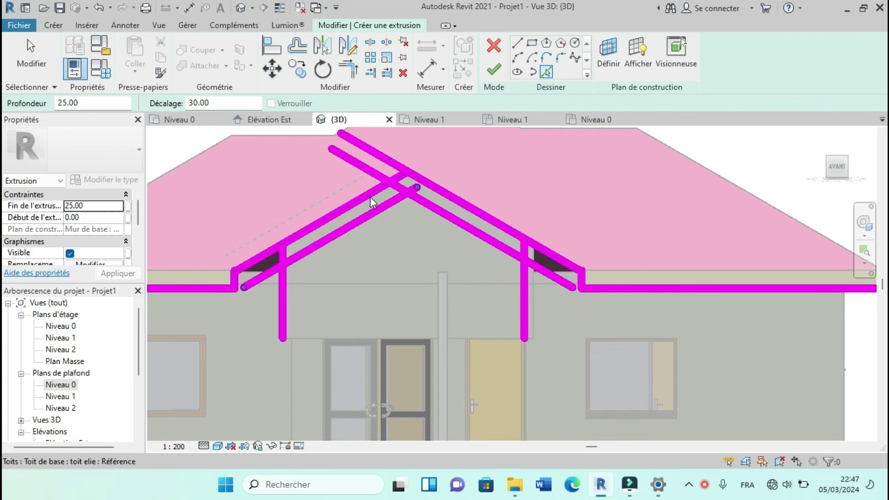
scroll(363, 194, "down", 1)
Step: Trim the lower slope line, wall-edge line, underside line and fascia-end line into closed corners at the left end of the gable profile
left_click(351, 74)
left_click(315, 246)
left_click(292, 261)
left_click(292, 269)
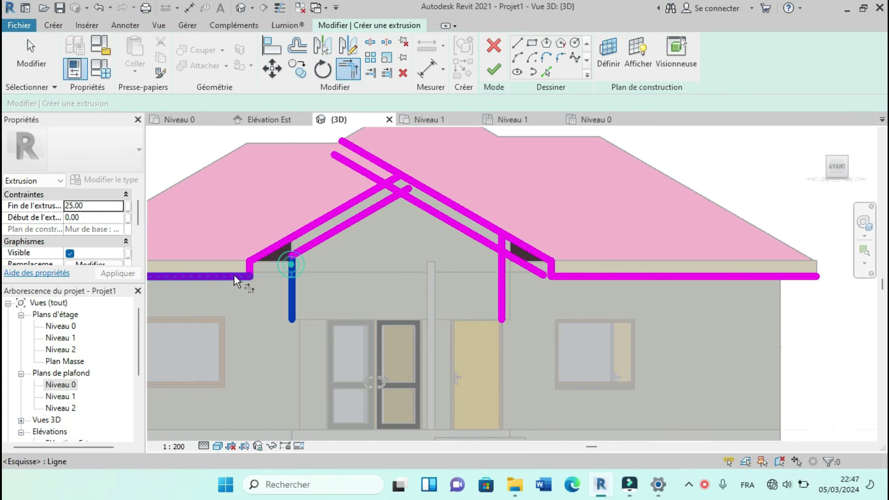
left_click(232, 276)
left_click(253, 276)
left_click(253, 268)
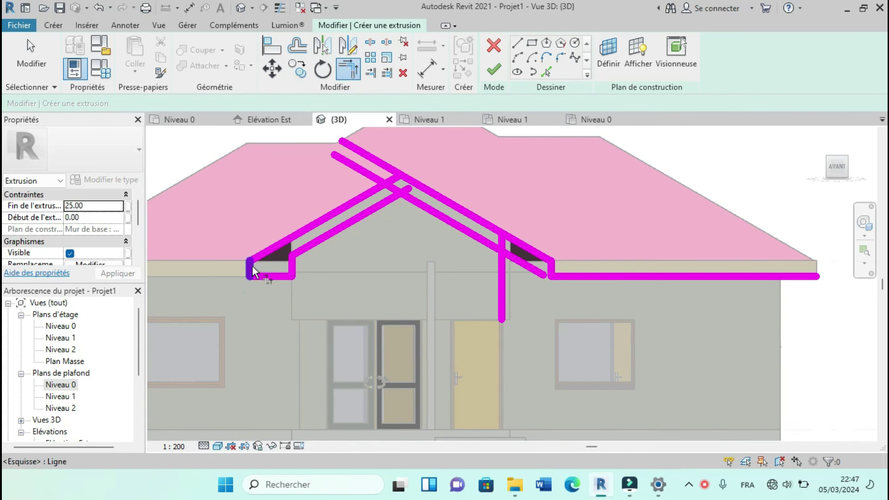
Step: Trim the inner and outer pairs of slope lines to meet in clean corners at the gable peak
scroll(259, 277, "down", 1)
left_click(364, 217)
left_click(409, 219)
left_click(354, 205)
left_click(399, 200)
scroll(448, 234, "up", 1)
scroll(448, 233, "up", 1)
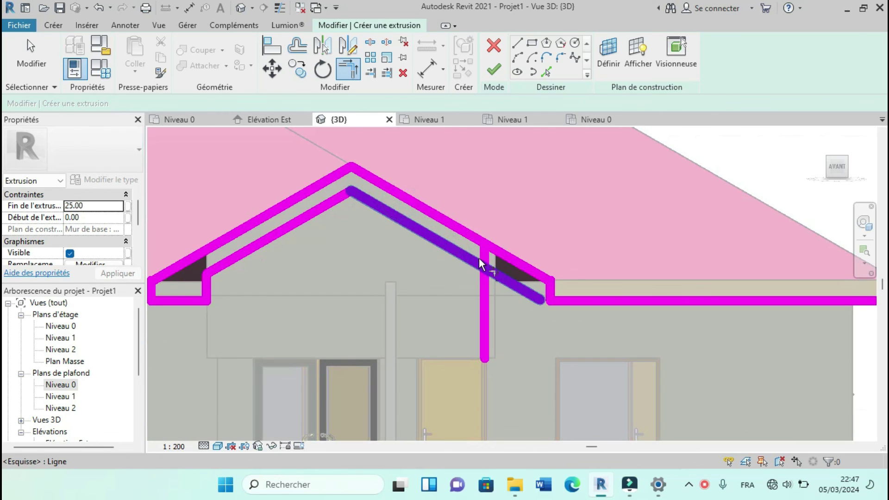
Step: Trim the wall-edge, underside, lower slope and fascia-end lines into closed corners at the right end of the gable profile
left_click(484, 287)
left_click(576, 301)
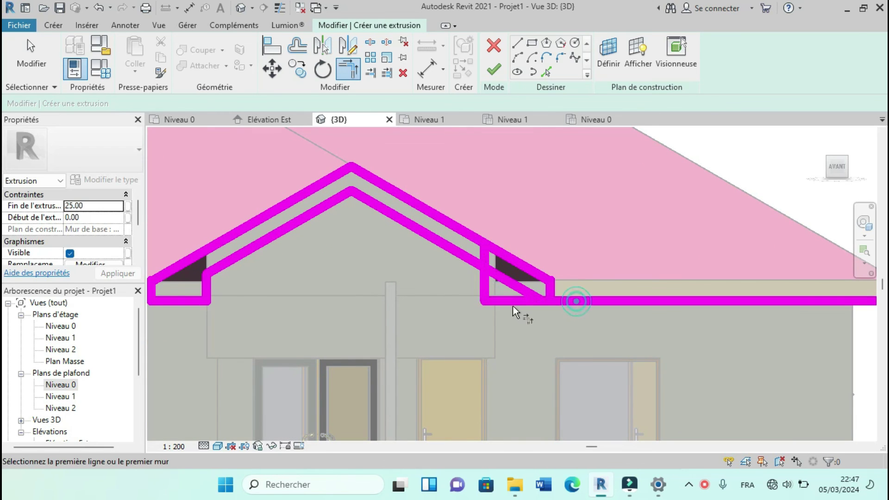
left_click(484, 285)
left_click(469, 262)
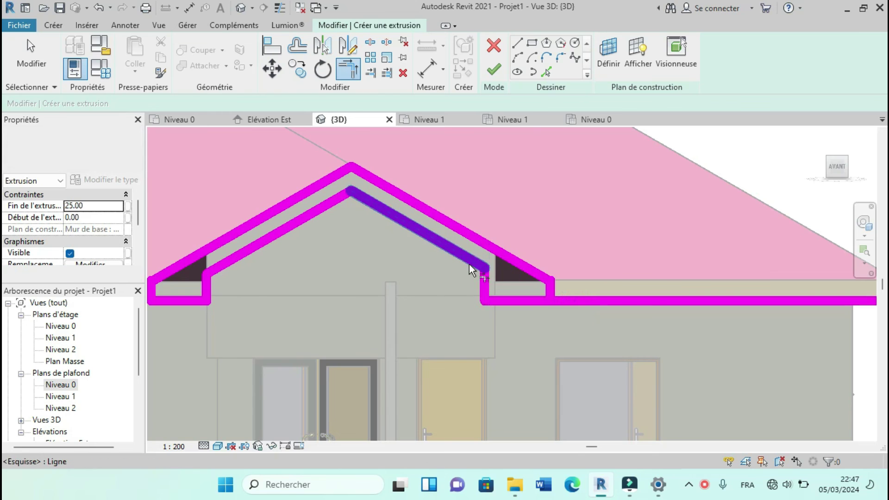
left_click(551, 288)
left_click(525, 299)
scroll(460, 283, "down", 1)
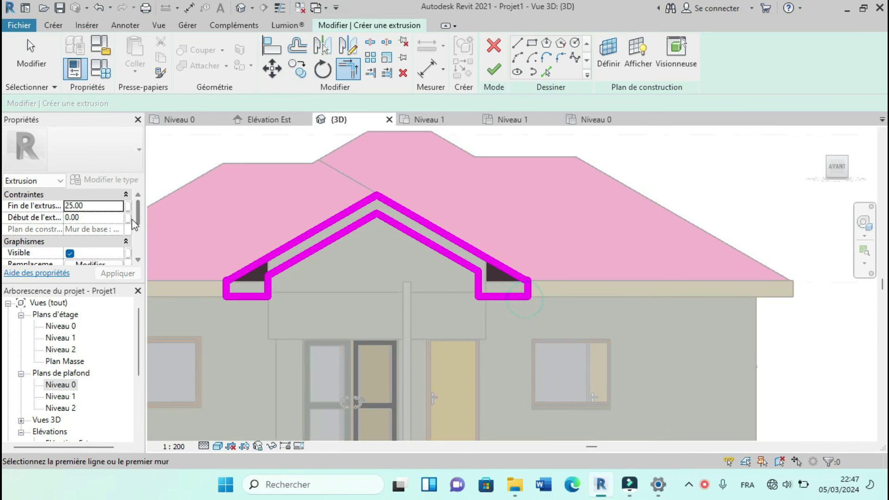
Step: Set the gable trim's extrusion end to 80, complete the extrusion and finish the in-place model
left_click(107, 207)
left_click(494, 70)
left_click(493, 67)
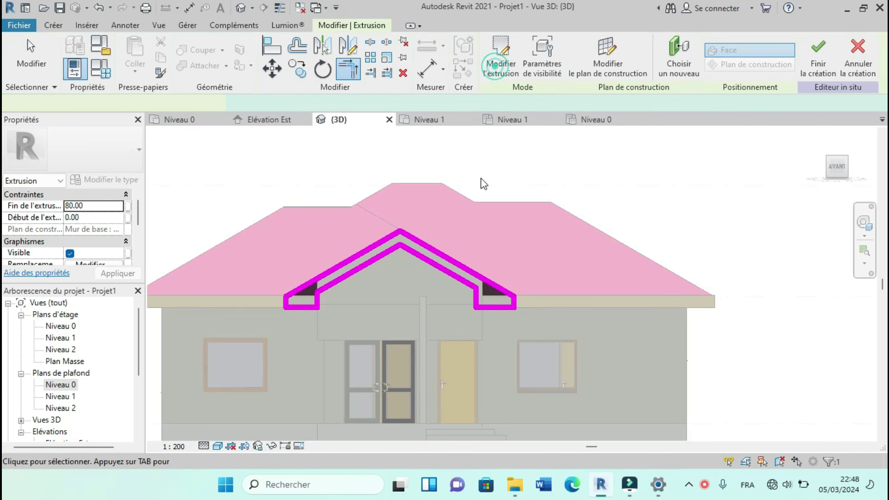
scroll(434, 244, "down", 1)
left_click(541, 179)
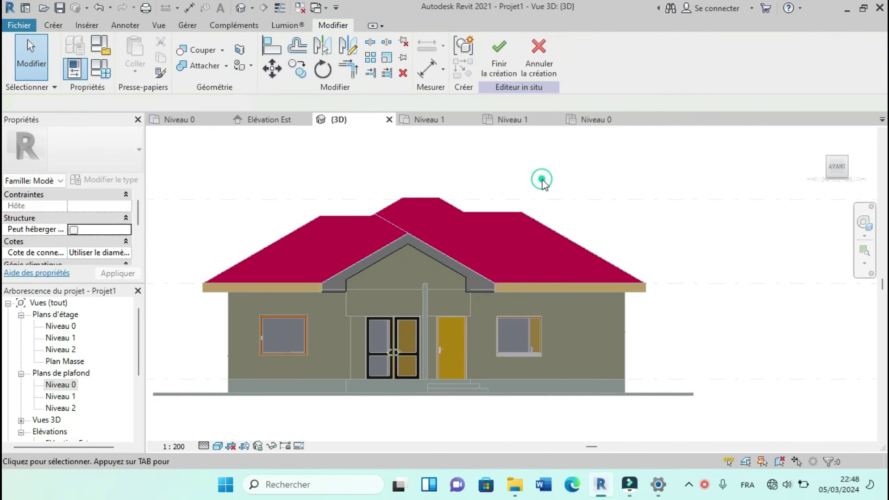
left_click(504, 76)
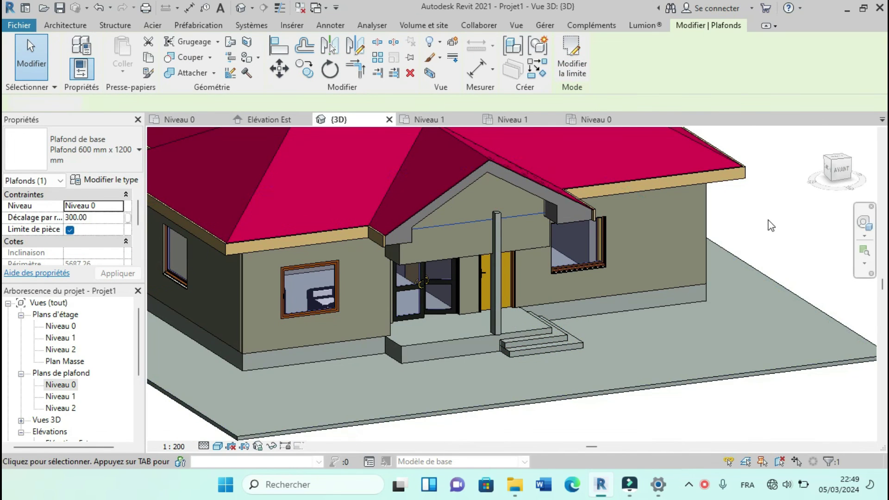
Step: Examine the finished gable trim, porch and roof edges of the house from several angles in 3D
left_click(770, 226)
scroll(771, 225, "down", 3)
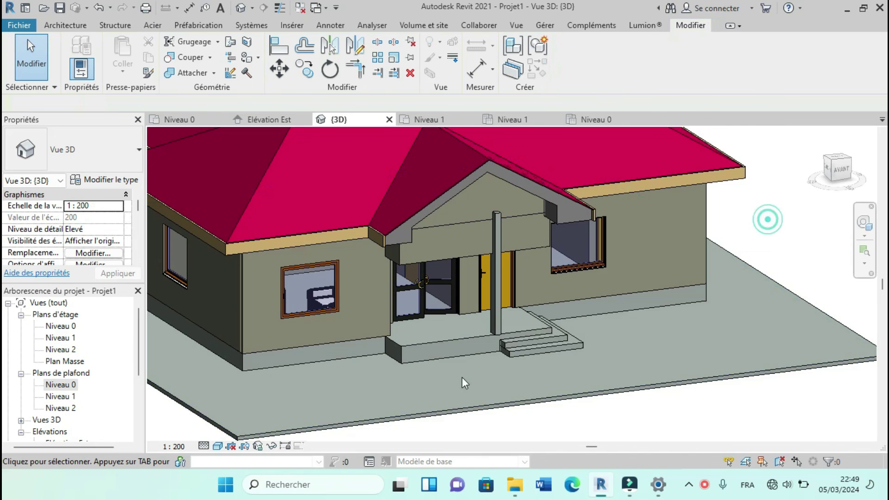
middle_click_drag(466, 377, 406, 239, "shift")
scroll(465, 174, "up", 4)
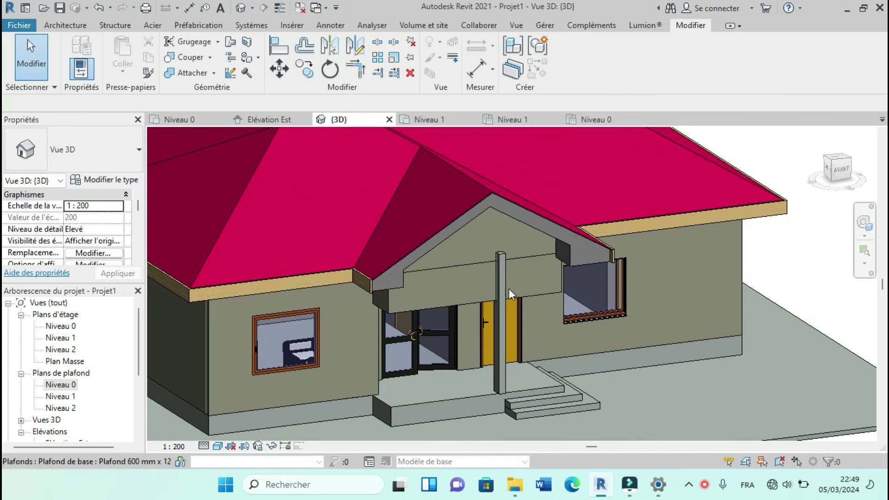
scroll(489, 204, "down", 4)
scroll(548, 318, "down", 2)
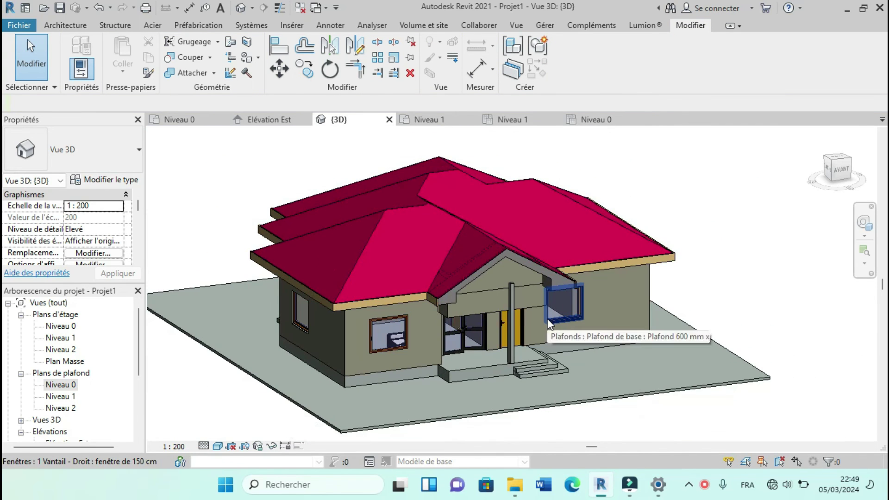
scroll(574, 288, "down", 1)
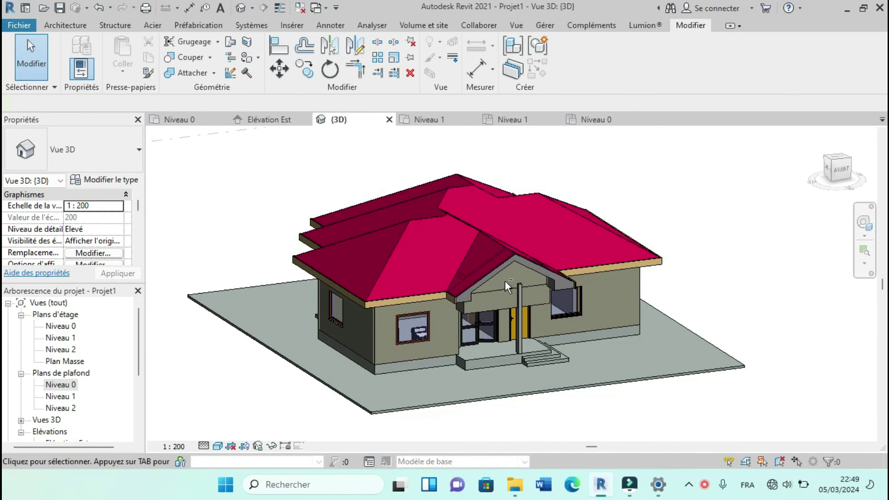
middle_click_drag(519, 304, 579, 342, "shift")
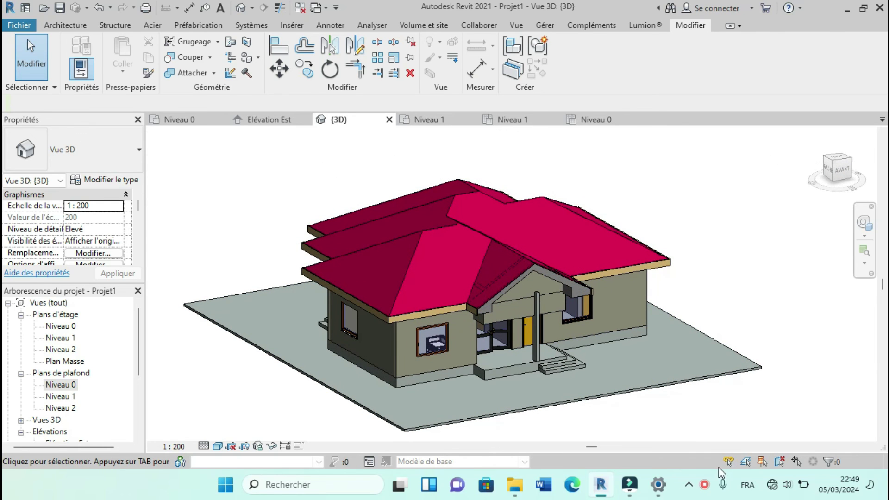
mouse_move(770, 299)
middle_mouse_down("shift")
mouse_move(641, 348)
mouse_move(611, 320)
mouse_move(507, 292)
mouse_move(523, 233)
middle_mouse_up("shift")
scroll(524, 232, "up", 3)
scroll(583, 319, "down", 2)
middle_click_drag(596, 351, 520, 305, "shift")
middle_click_drag(599, 288, 518, 394, "shift")
Step: In the Niveau 0 plan, place a perspective camera beyond the site's lower-right corner, aimed diagonally across the house past the upper-left corner
left_click(183, 120)
scroll(343, 222, "down", 4)
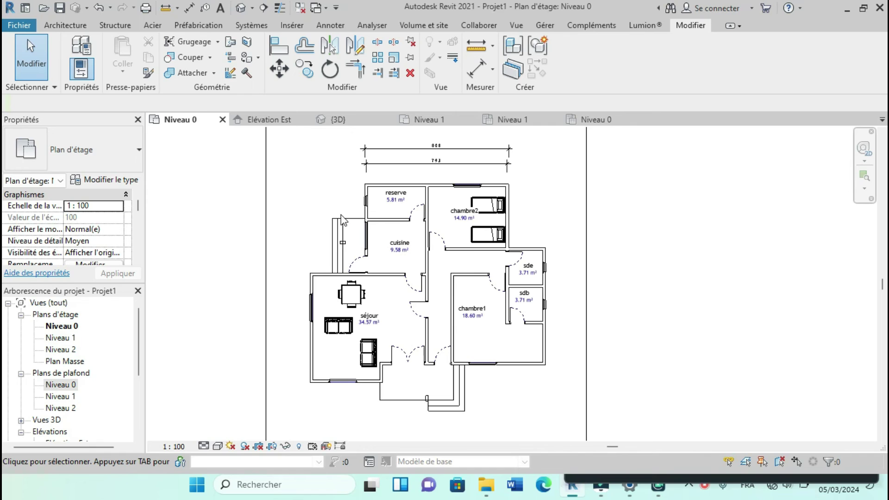
scroll(343, 222, "down", 3)
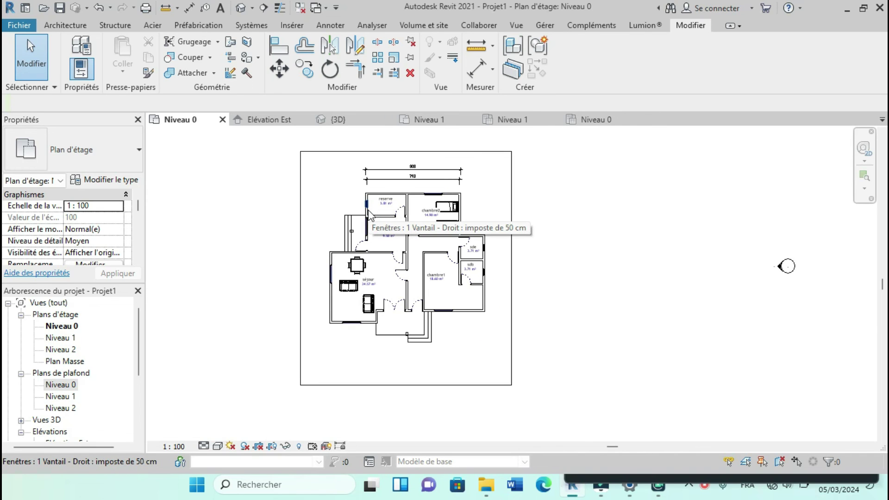
scroll(369, 213, "down", 1)
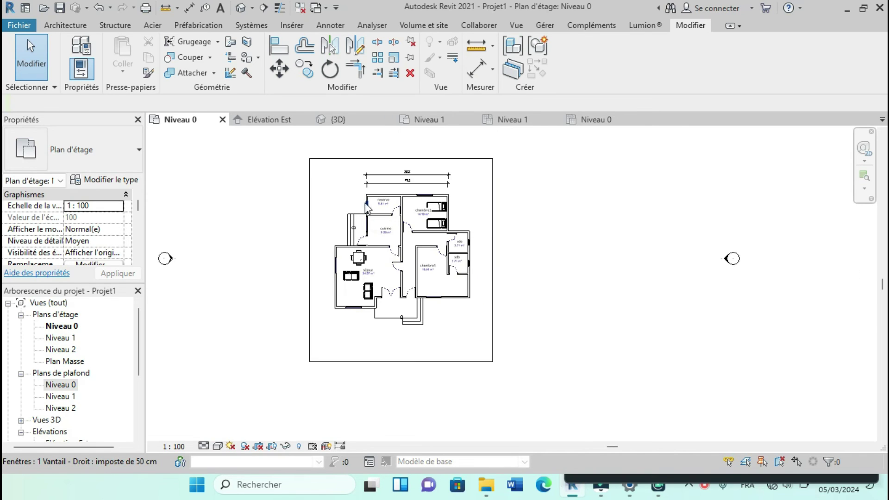
left_click(253, 8)
left_click(216, 40)
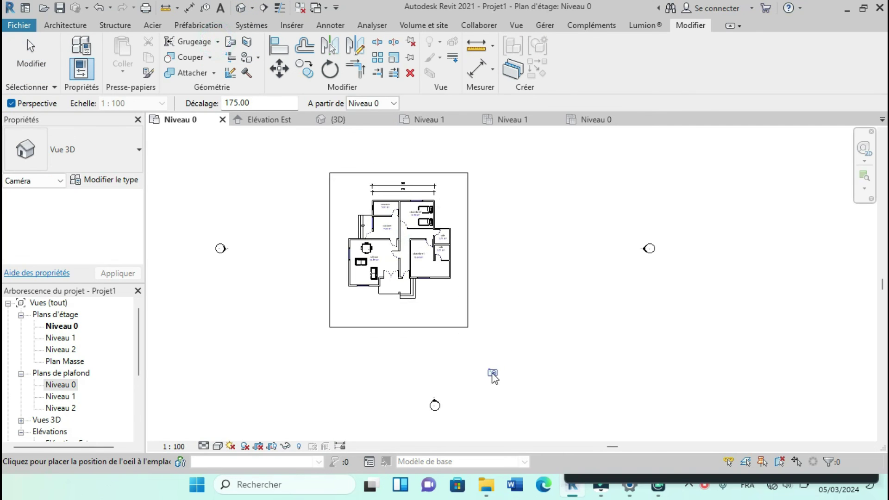
left_click(491, 373)
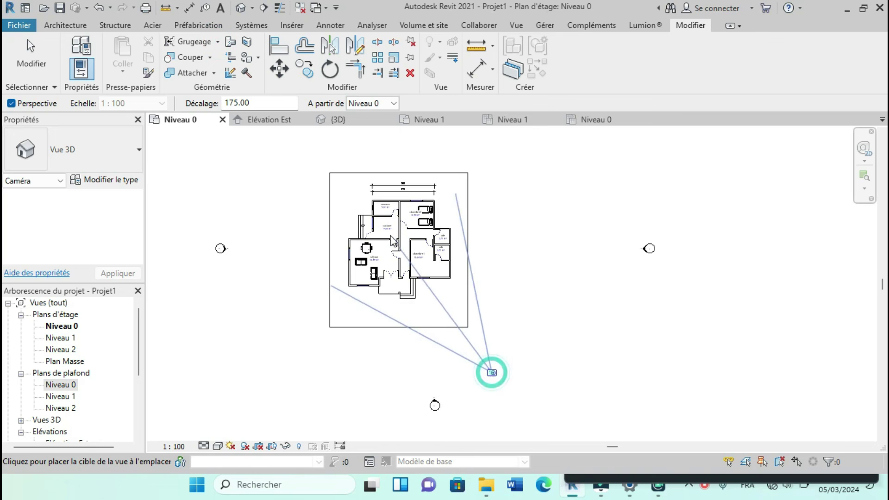
left_click(336, 159)
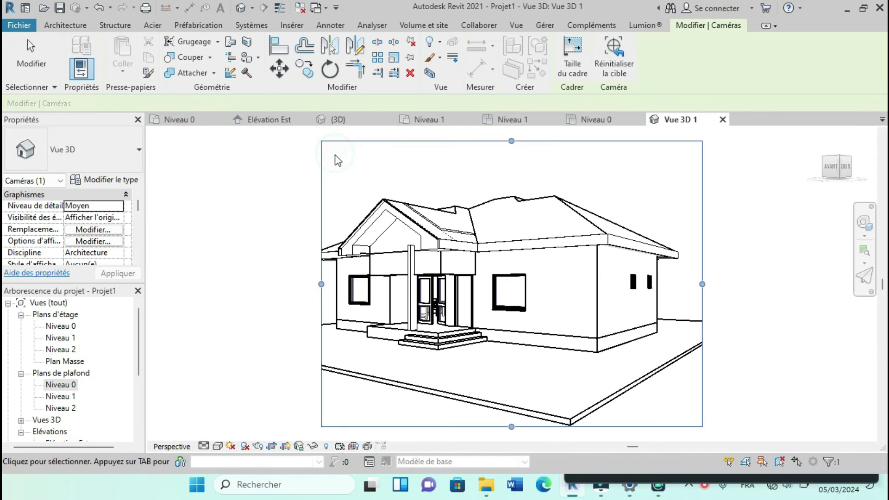
Step: Enlarge the camera view's crop frame on its left, right and upper sides to show more around the house
scroll(491, 345, "down", 3)
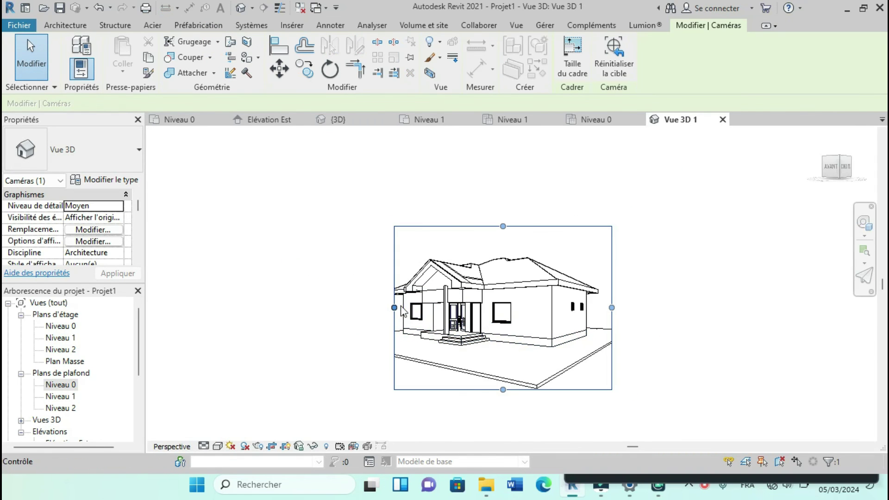
left_click_drag(393, 308, 326, 307)
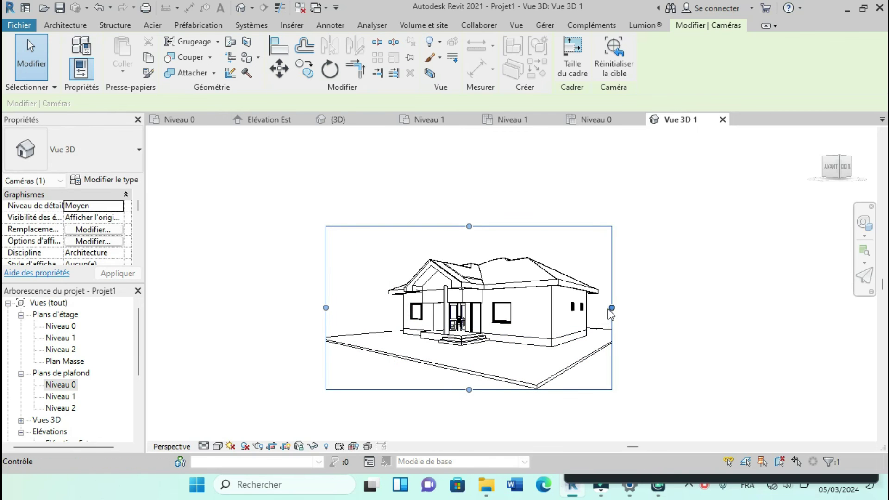
left_click_drag(611, 308, 630, 308)
left_click_drag(478, 226, 478, 203)
scroll(453, 387, "up", 3)
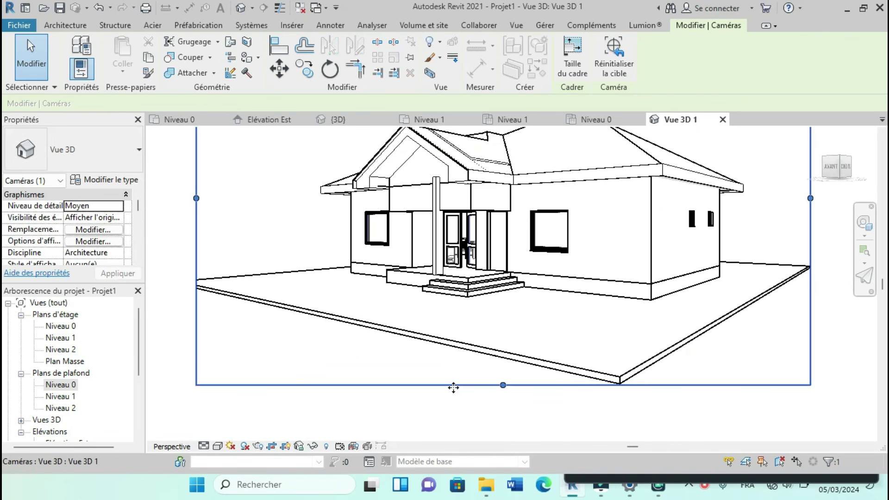
scroll(408, 312, "down", 3)
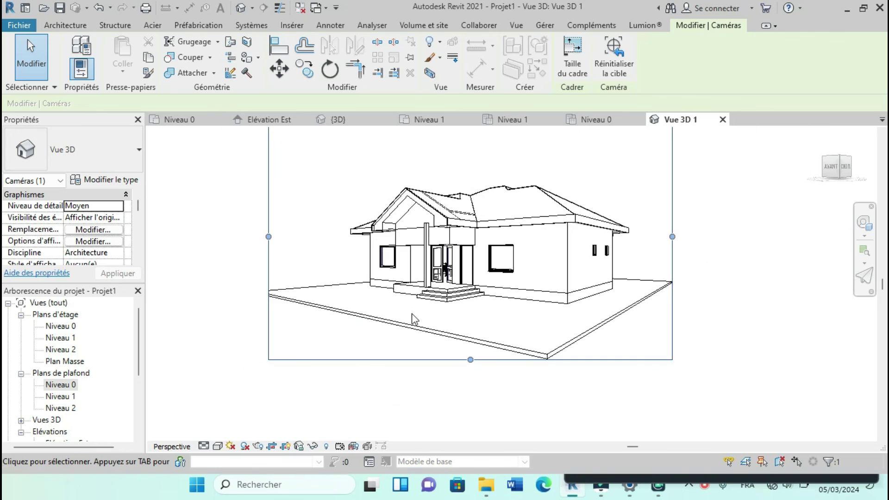
Step: Turn on shadows in the perspective view and return to the Niveau 0 floor plan
left_click(244, 445)
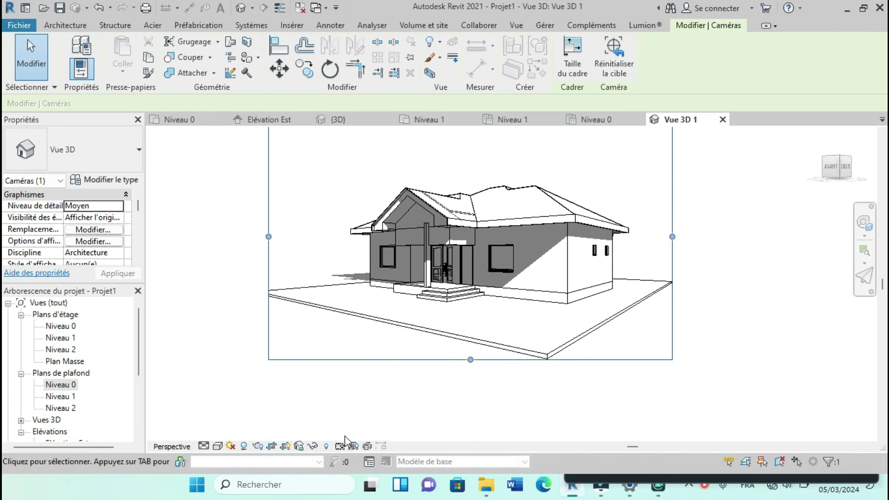
scroll(388, 398, "down", 2)
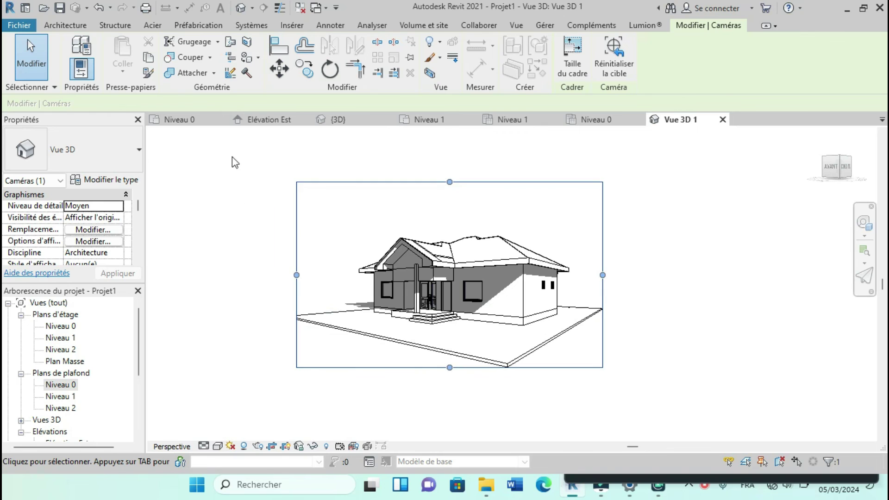
left_click(202, 121)
left_click(551, 269)
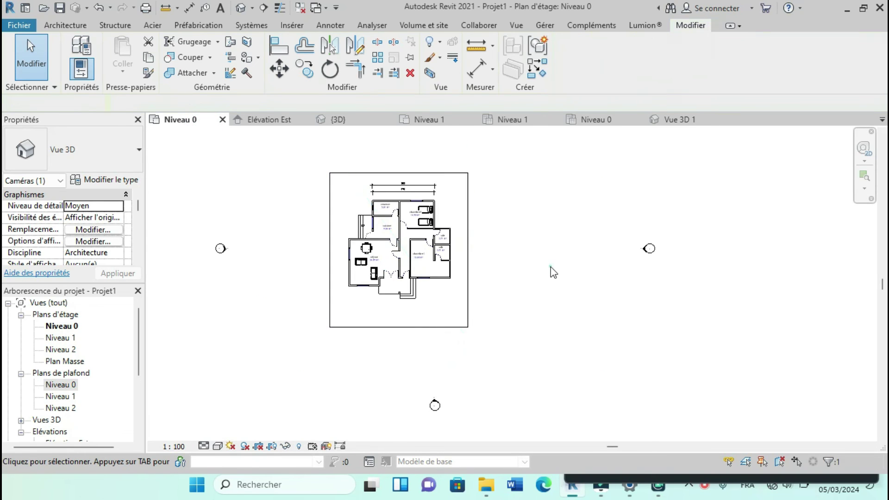
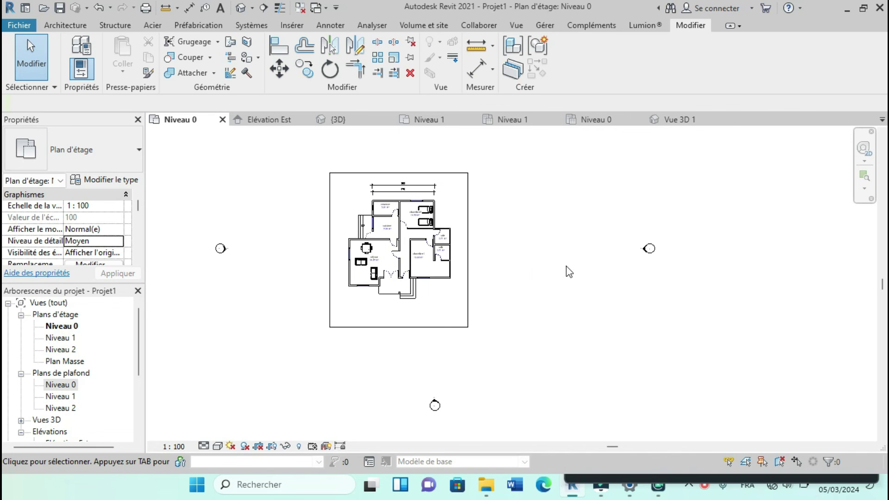
Step: Start creating a new sheet under Feuilles in the project
scroll(69, 391, "down", 4)
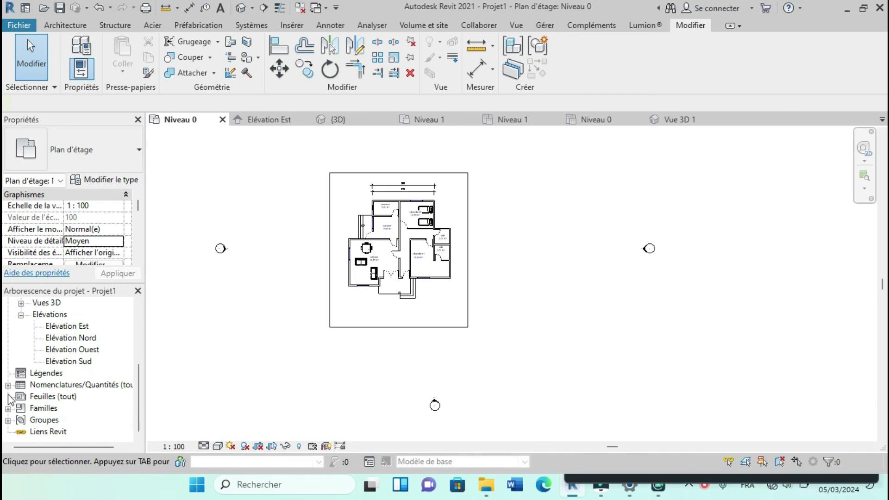
left_click(47, 396)
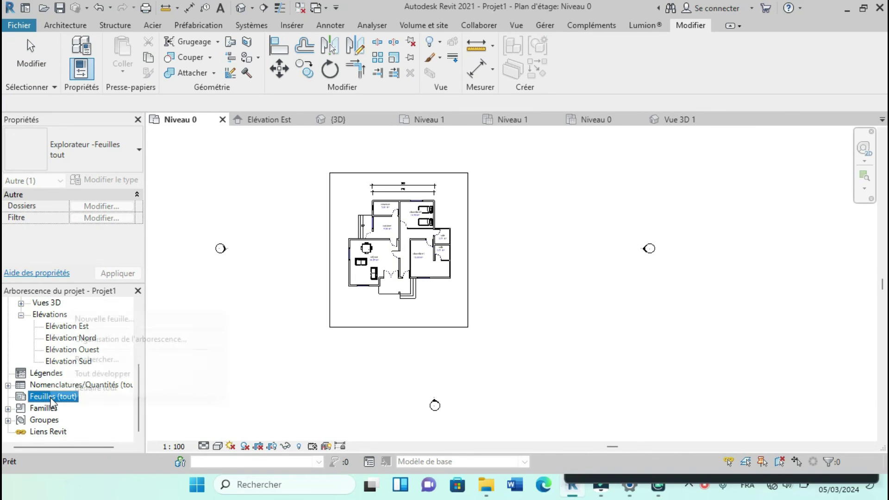
right_click(51, 399)
left_click(92, 321)
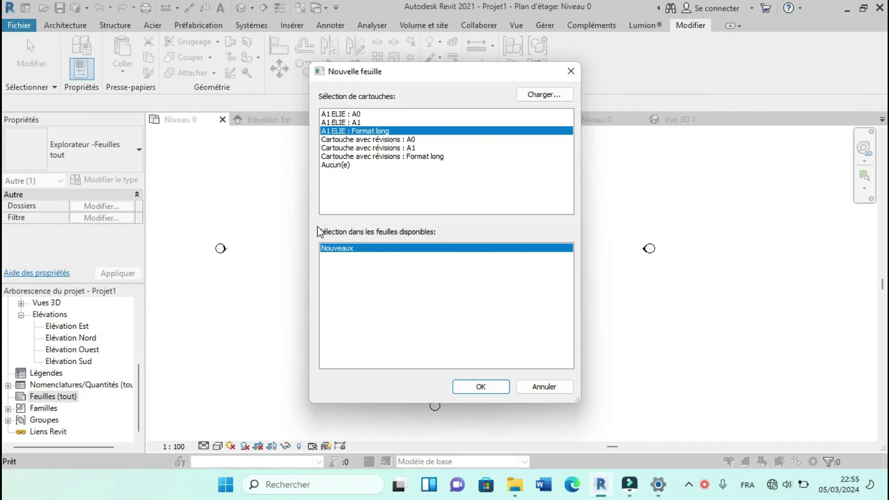
Step: Load the Cartouche_A3 hor EXE title block from the 8.Cartouche folder of Bibliothèque Revit
left_click(543, 95)
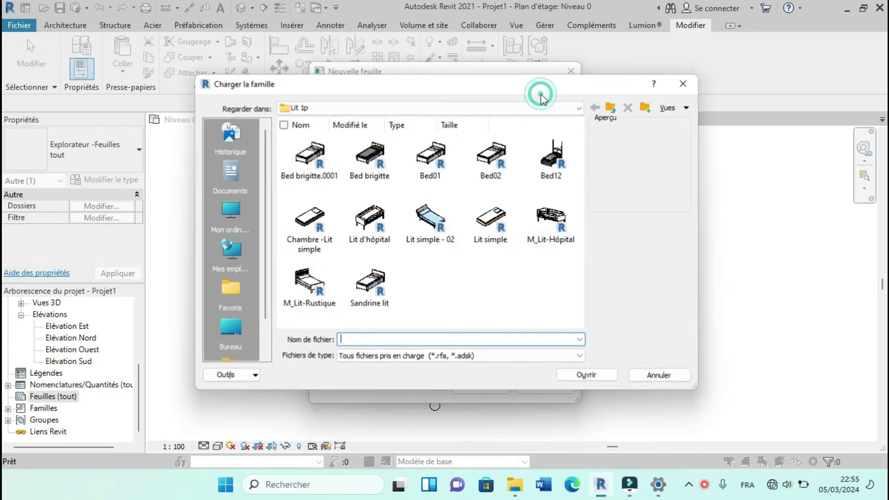
left_click(612, 108)
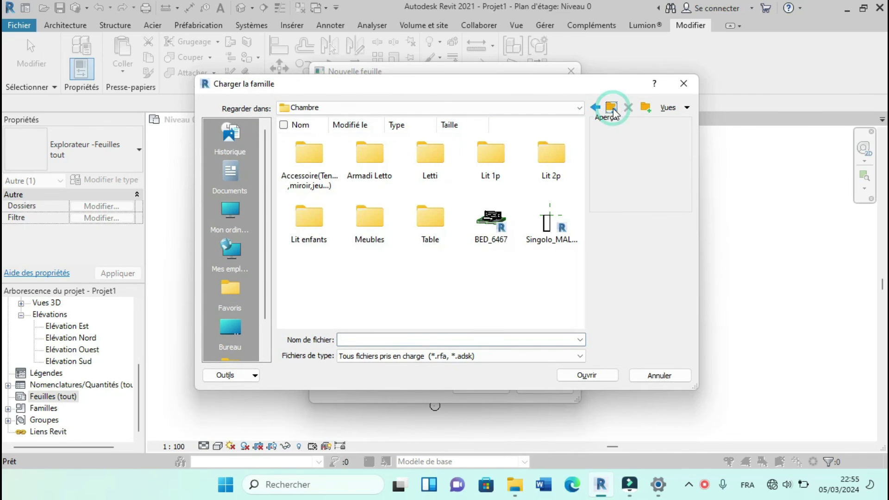
left_click(611, 108)
left_click(611, 108)
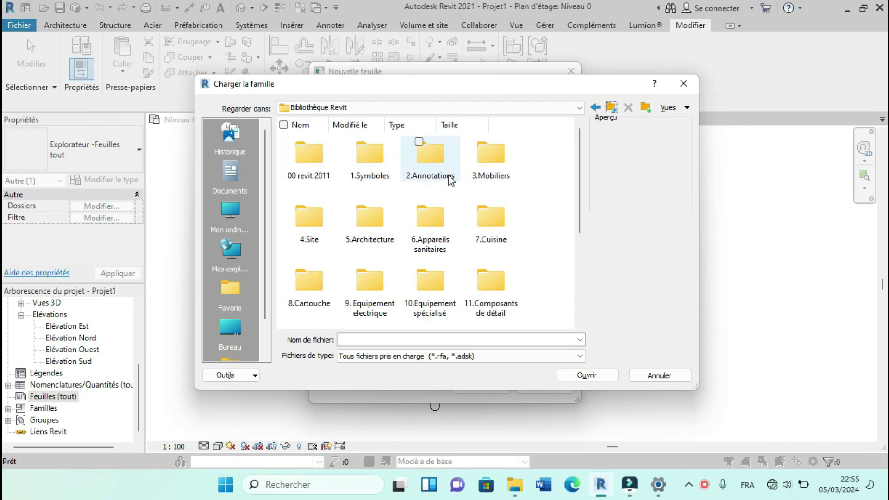
double_click(315, 285)
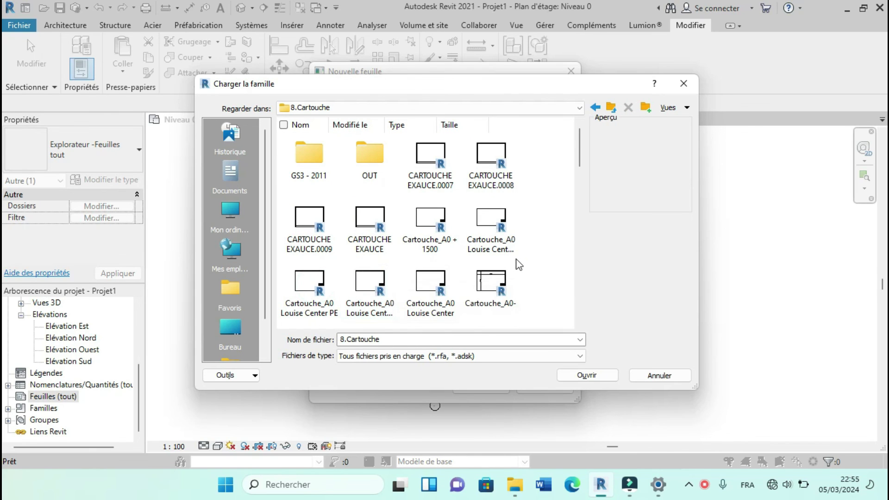
scroll(515, 250, "down", 2)
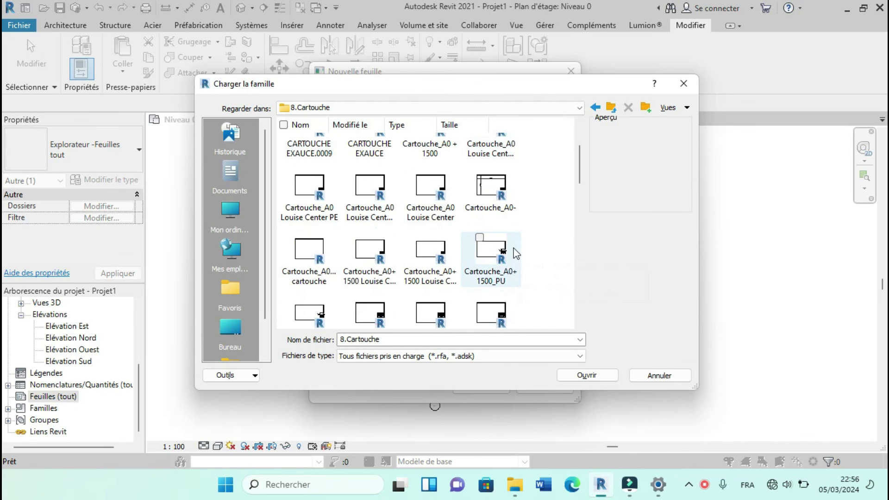
scroll(513, 241, "down", 5)
scroll(517, 239, "down", 3)
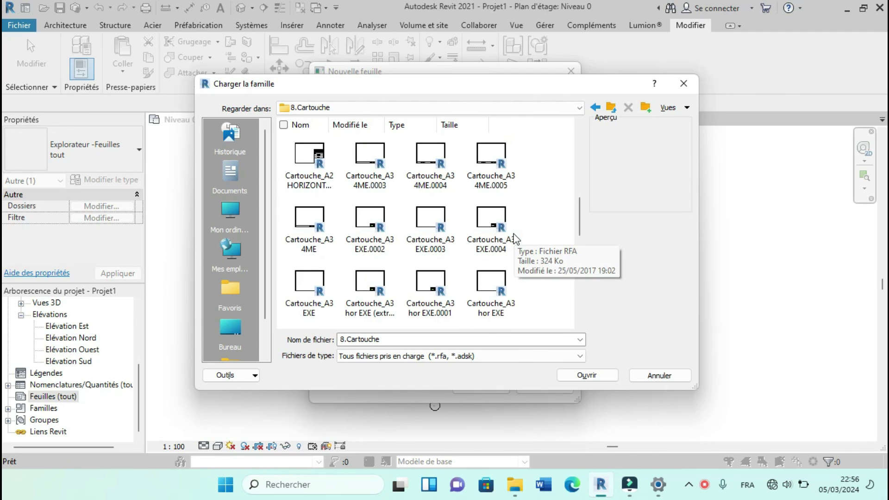
left_click(510, 267)
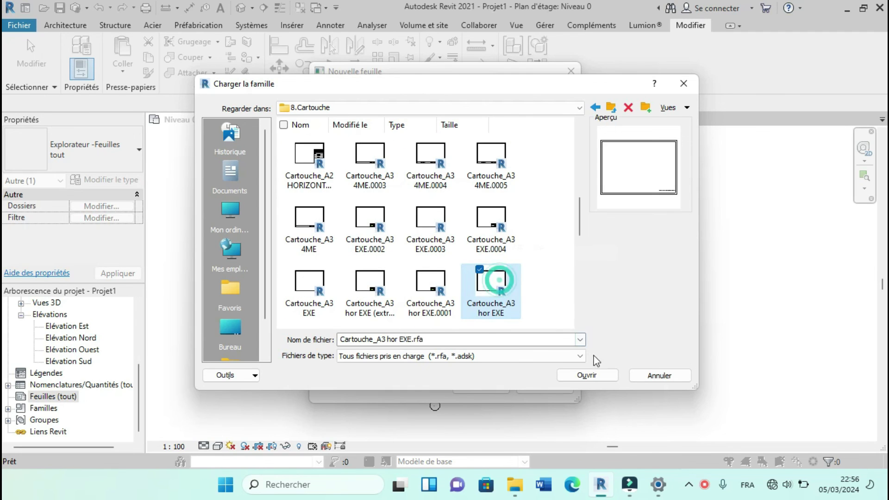
left_click(595, 376)
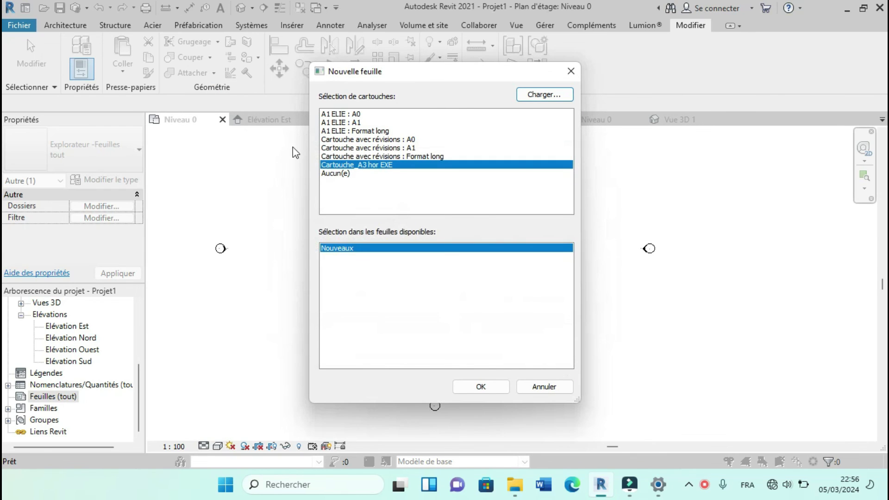
Step: Create the new sheet with the Cartouche_A3 hor EXE title block
left_click(487, 385)
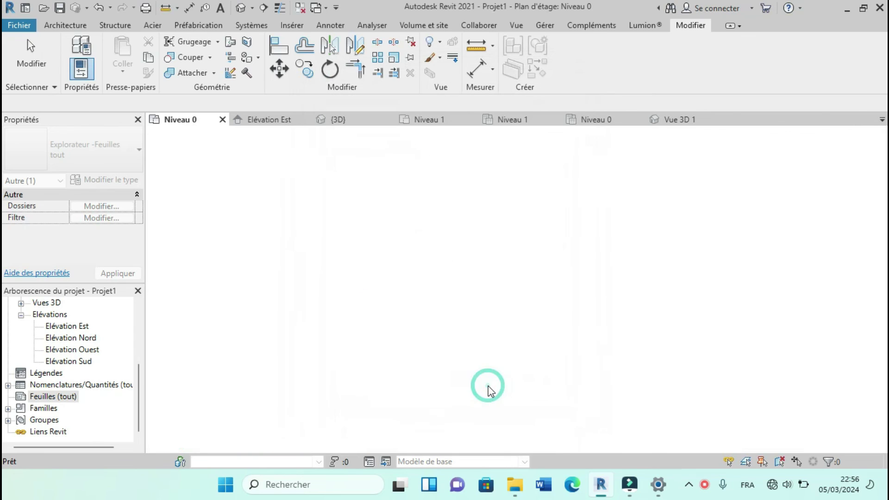
scroll(443, 268, "down", 2)
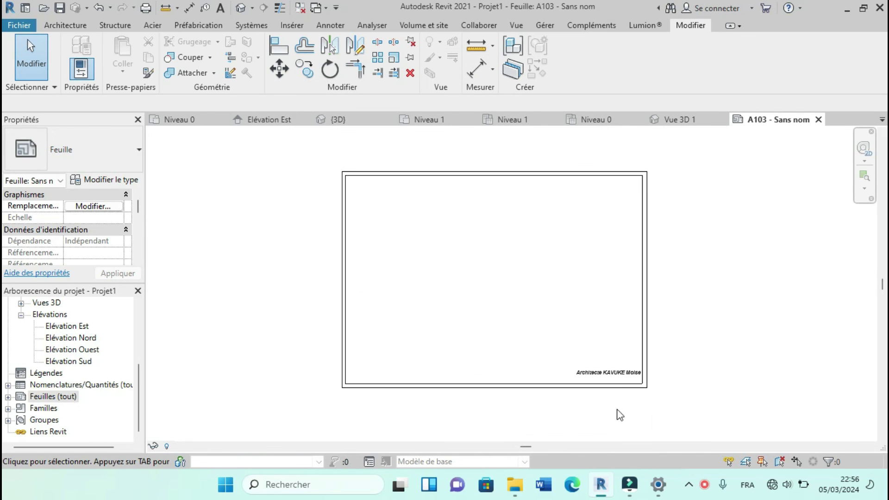
scroll(494, 347, "down", 1)
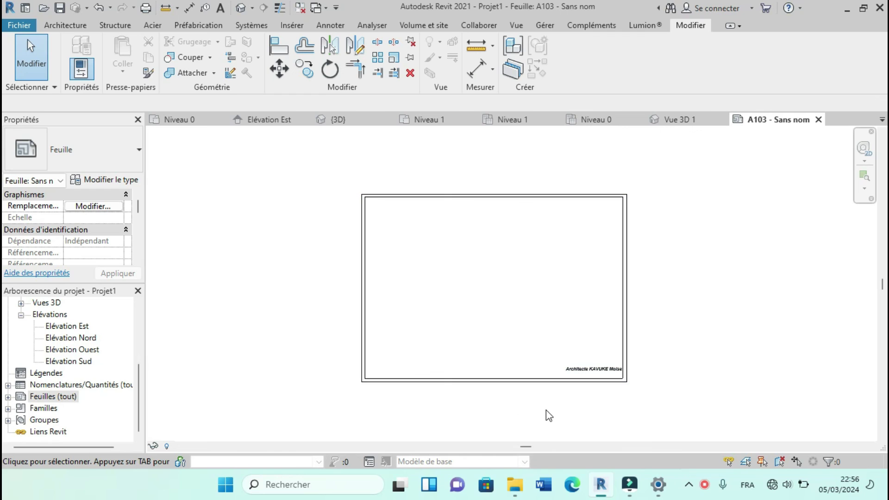
Step: Open the sheet's Cartouche_A3 hor EXE title block family for editing
left_click(552, 384)
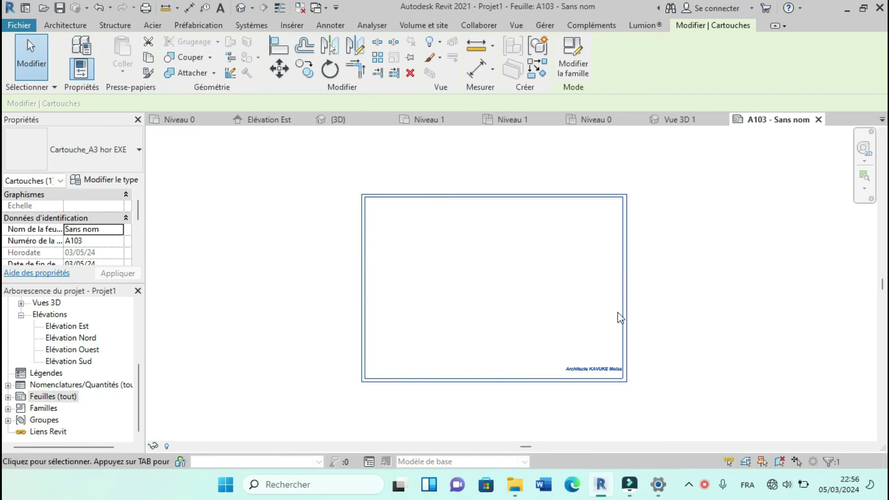
left_click(646, 301)
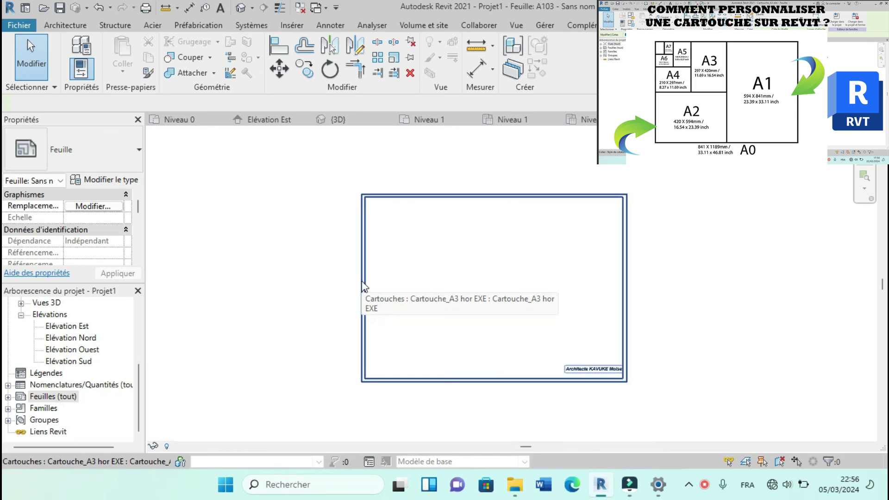
scroll(375, 262, "down", 2)
scroll(549, 376, "up", 3)
left_click(527, 340)
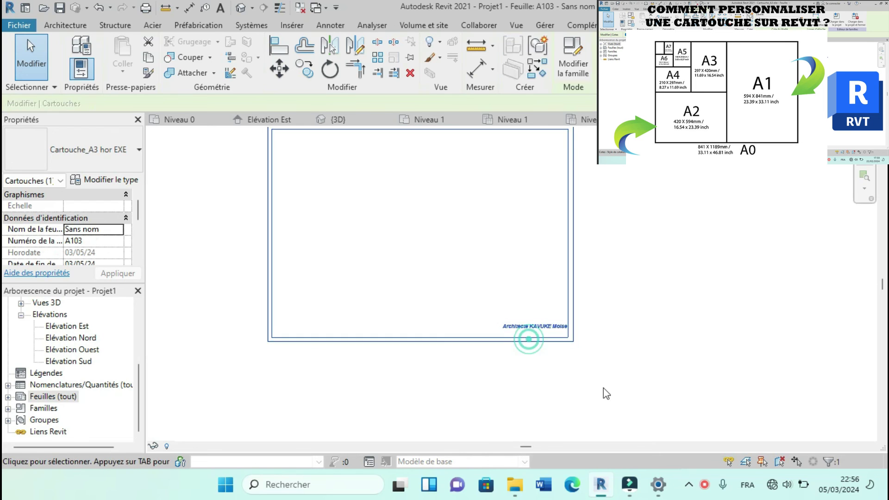
scroll(606, 389, "down", 1)
left_click(577, 75)
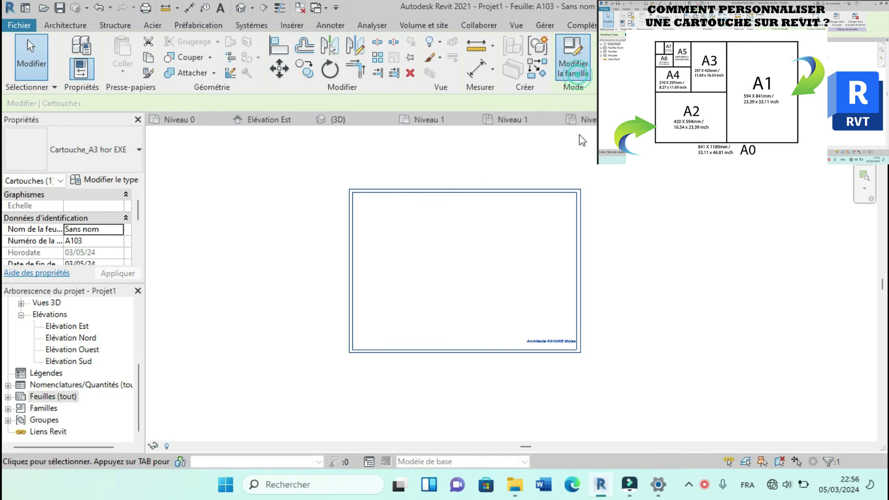
scroll(600, 307, "down", 1)
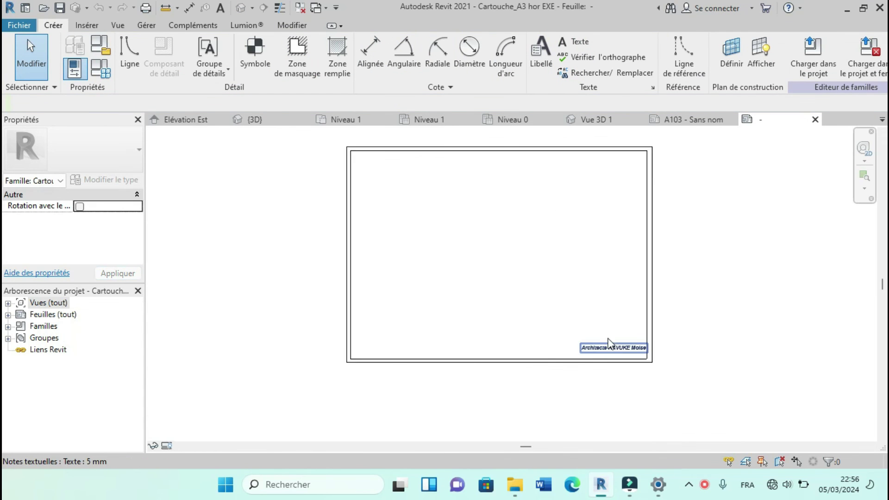
Step: Delete the architect's name text from the title block's lower-right corner
scroll(611, 345, "up", 2)
left_click(609, 354)
key("Delete")
scroll(607, 354, "down", 3)
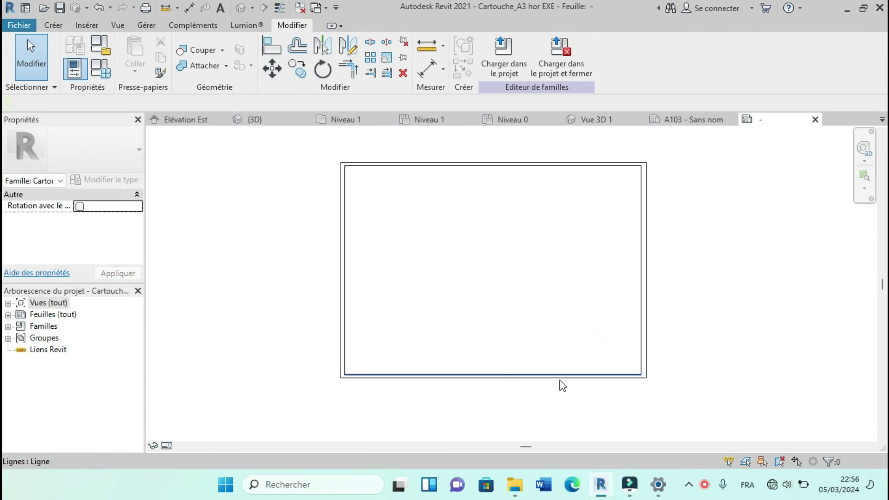
Step: Draw two lines boxing off the inner frame's lower-right corner, about 115 mm wide and 55 mm high
left_click(65, 26)
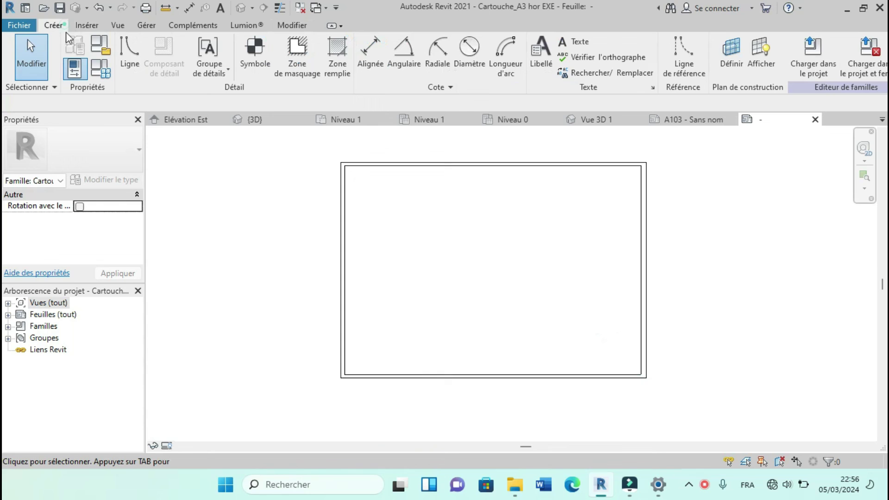
left_click(130, 55)
scroll(637, 334, "up", 2)
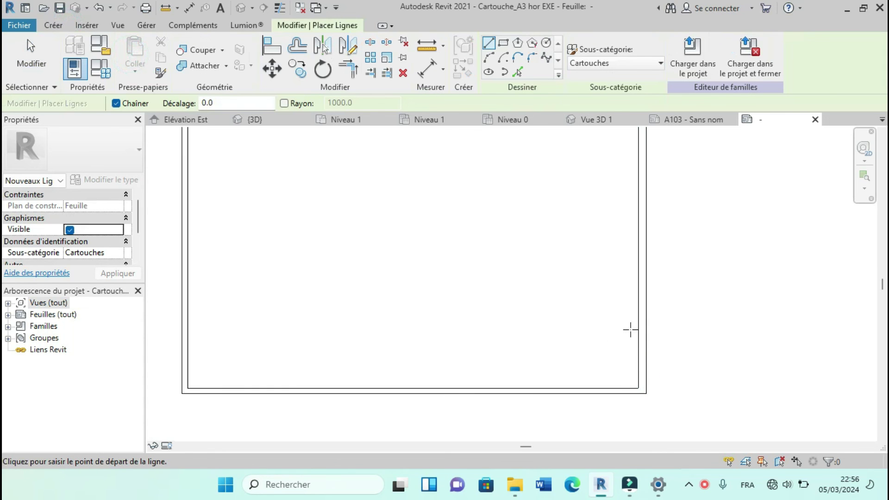
left_click(637, 327)
left_click(511, 327)
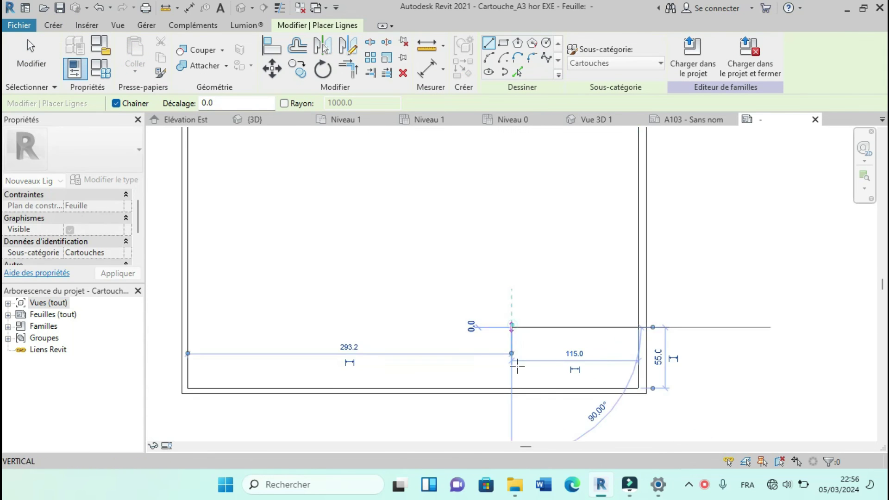
left_click(511, 388)
scroll(511, 388, "down", 3)
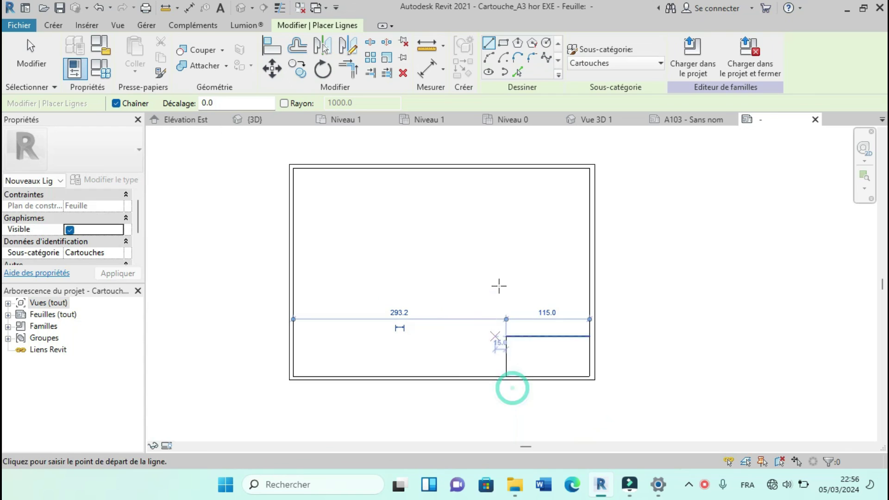
left_click(518, 72)
scroll(534, 379, "up", 2)
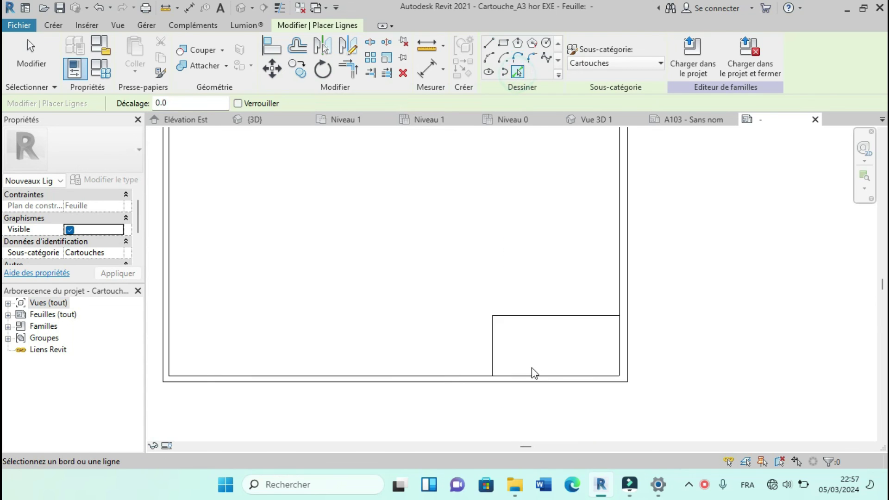
scroll(566, 350, "down", 1)
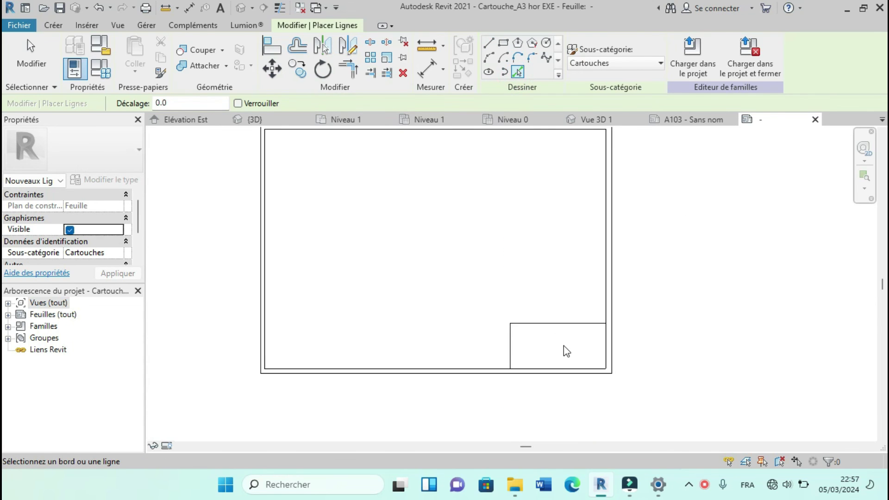
Step: Place a 5 mm text note with the designer's full name in the upper-left part of the corner box
left_click(220, 8)
scroll(528, 340, "up", 2)
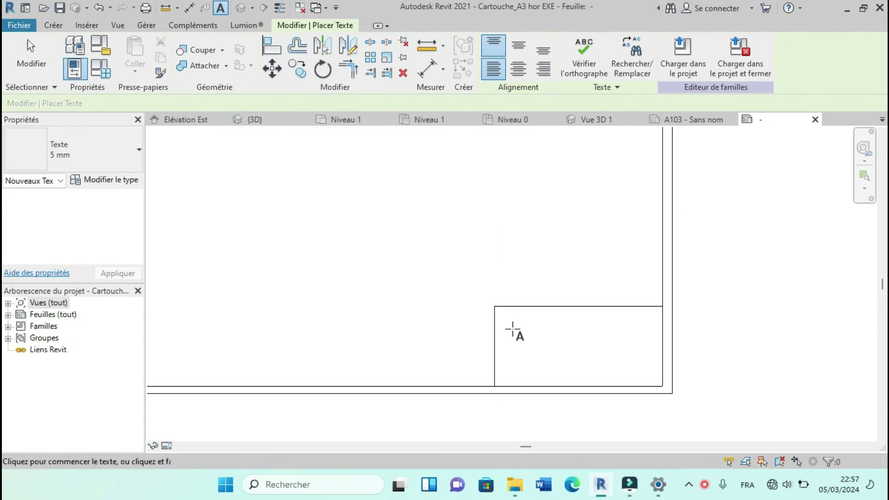
left_click(511, 330)
type("E")
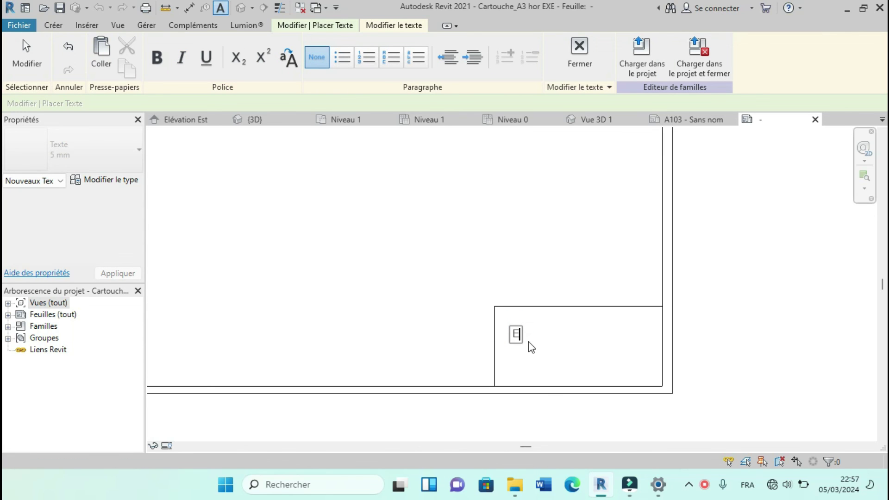
type("mie")
type("m")
type("ba")
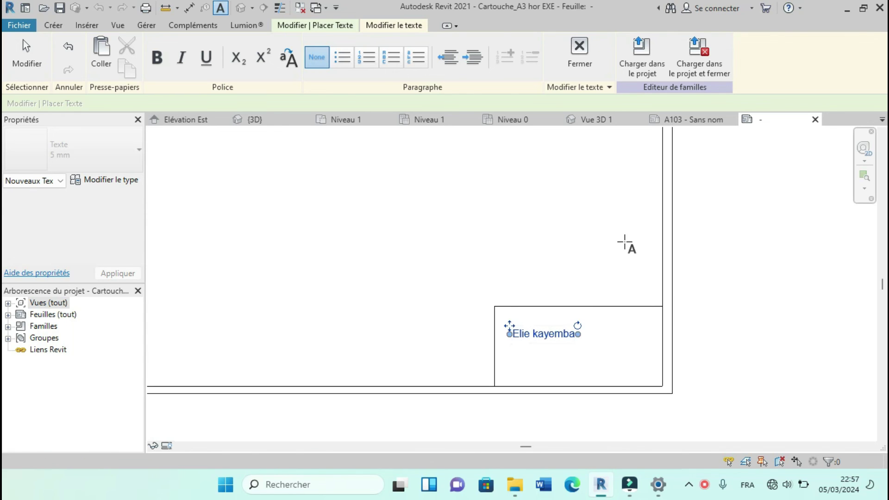
left_click(624, 242)
scroll(619, 285, "down", 2)
scroll(601, 301, "down", 1)
key("Escape")
key("Escape")
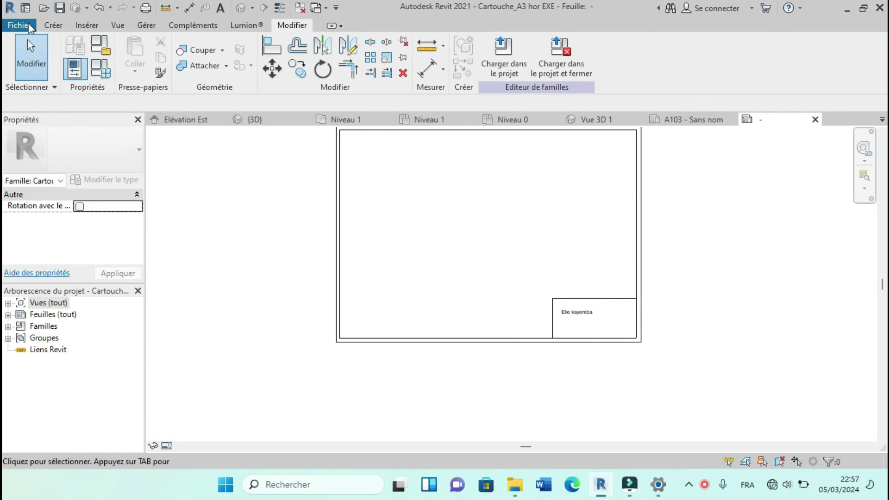
Step: Save the title block family as Cartouche_A3elie in the 8.Cartouche folder and load it into the project
left_click(24, 26)
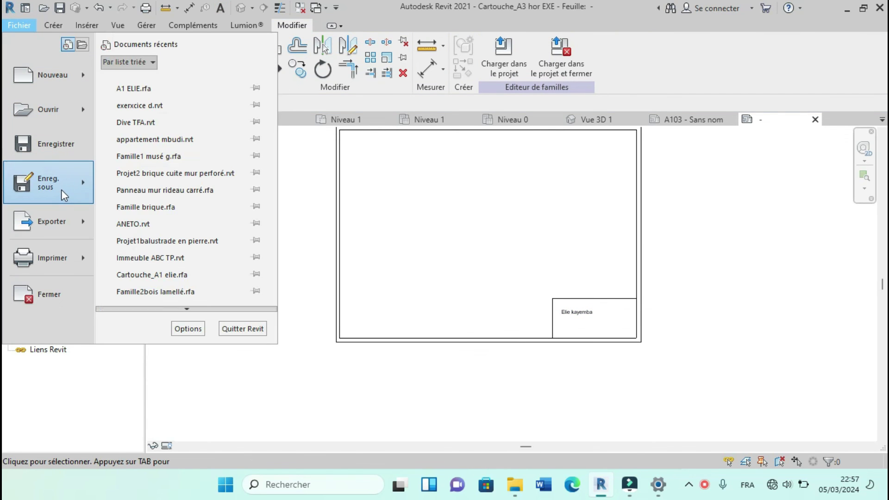
mouse_move(61, 189)
left_click(147, 199)
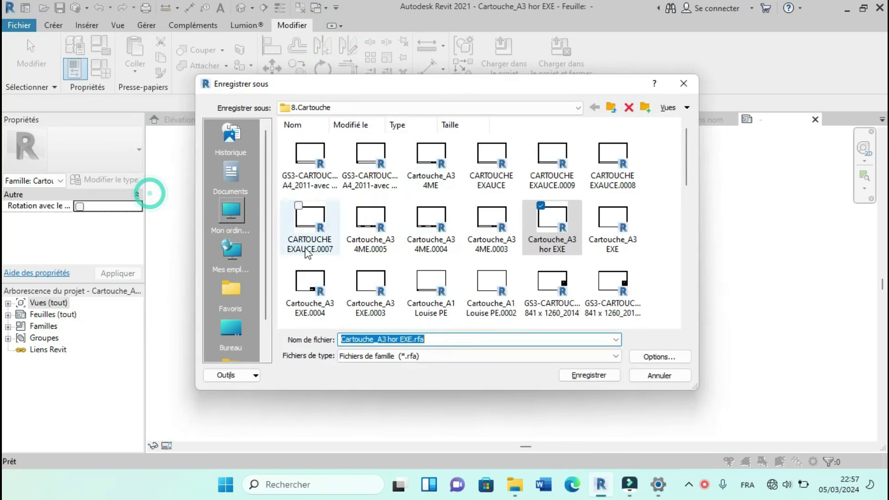
left_click_drag(423, 341, 388, 339)
type("elie")
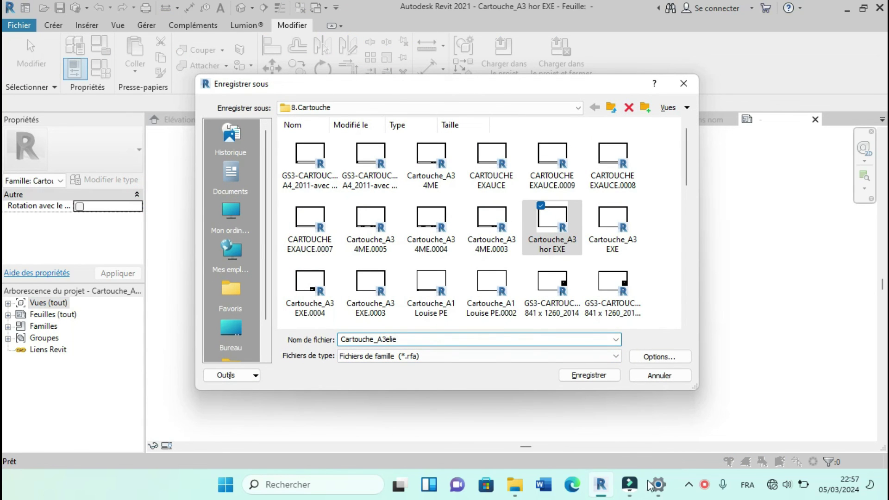
mouse_move(630, 484)
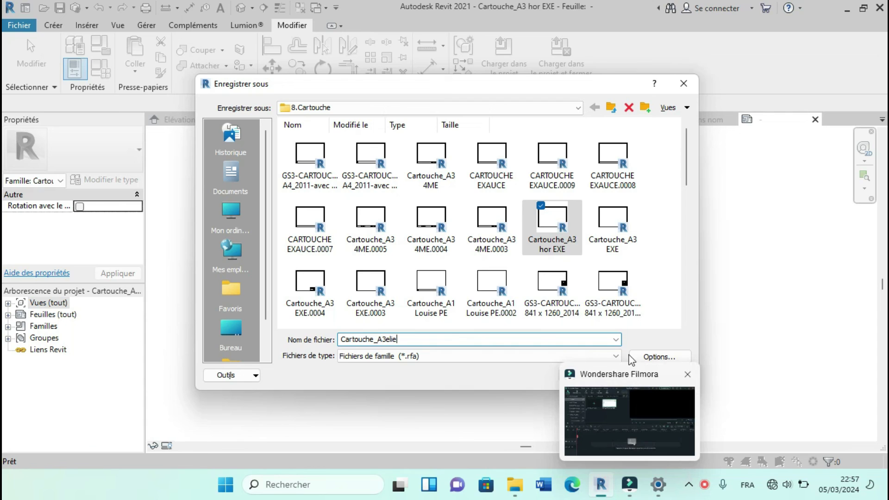
left_click(588, 379)
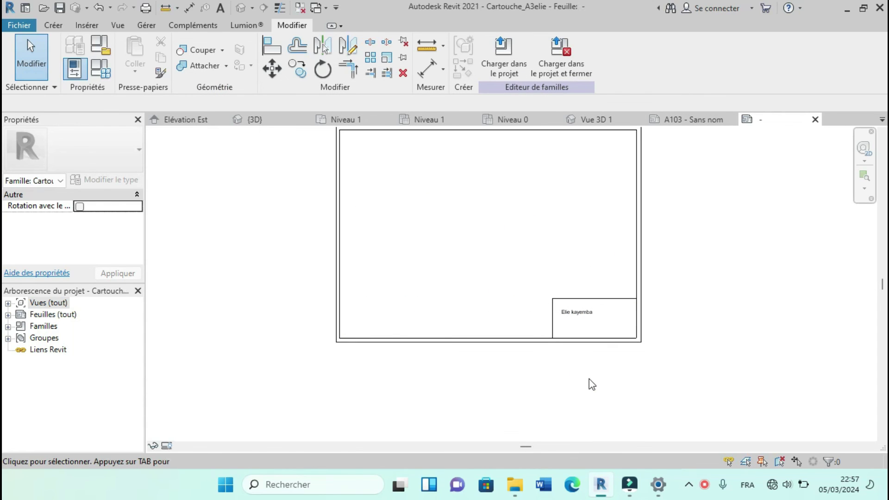
left_click(503, 58)
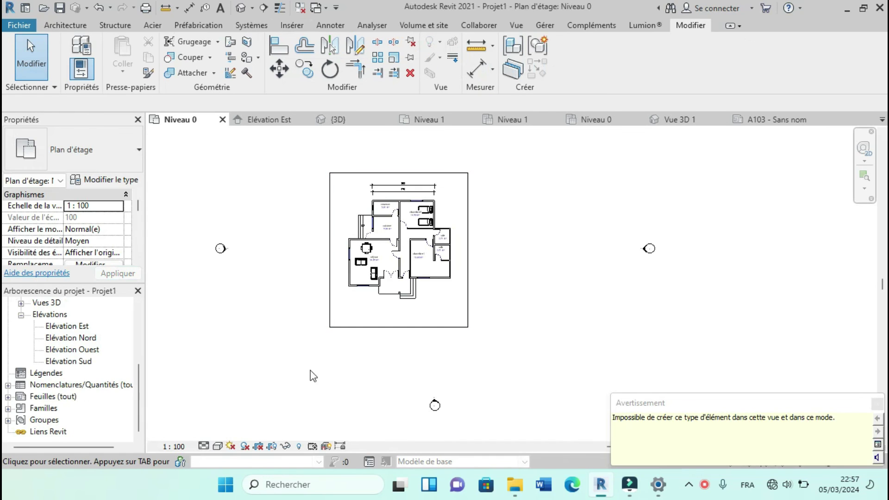
Step: Create a new sheet using the Cartouche_A3elie title block
double_click(48, 397)
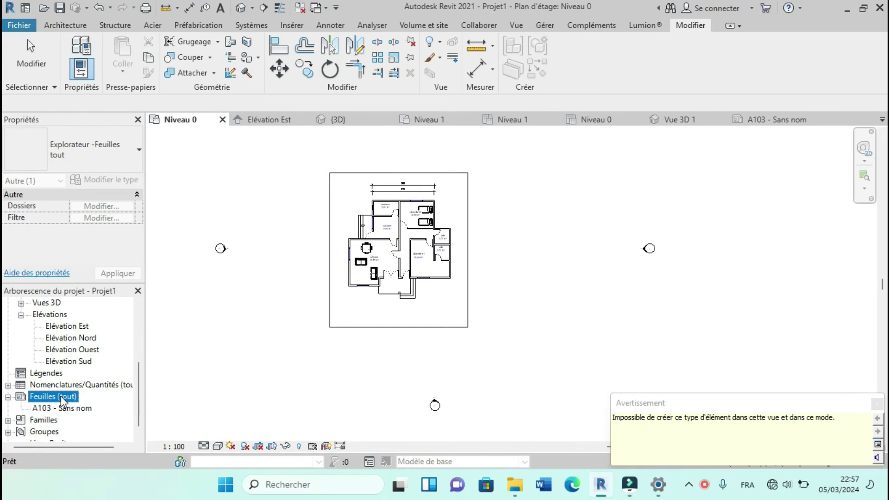
right_click(61, 396)
left_click(111, 304)
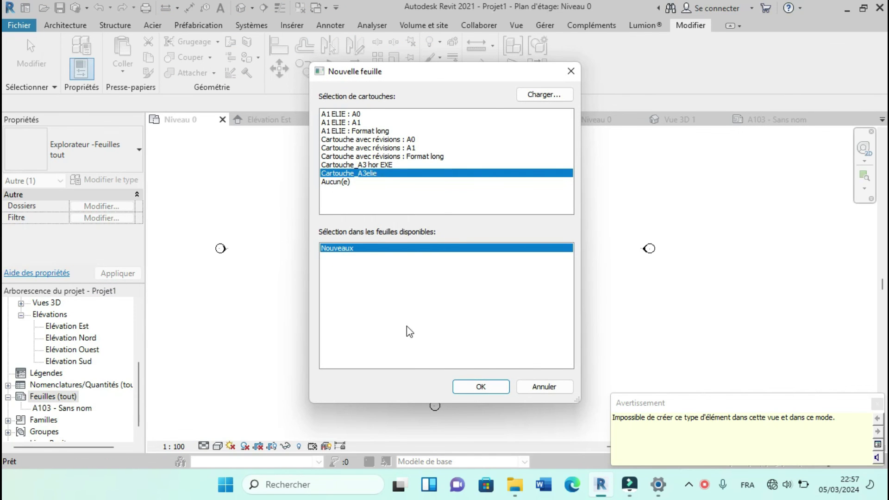
left_click(480, 387)
scroll(512, 339, "down", 3)
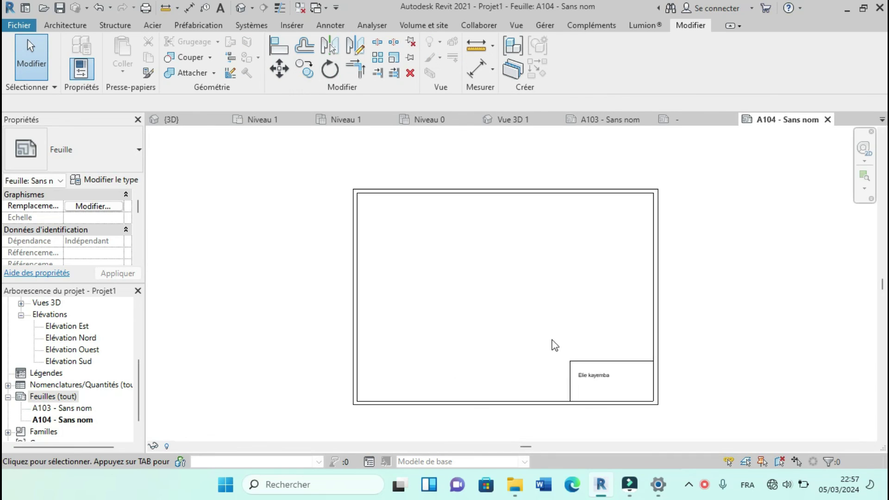
scroll(519, 318, "up", 3)
scroll(565, 337, "down", 4)
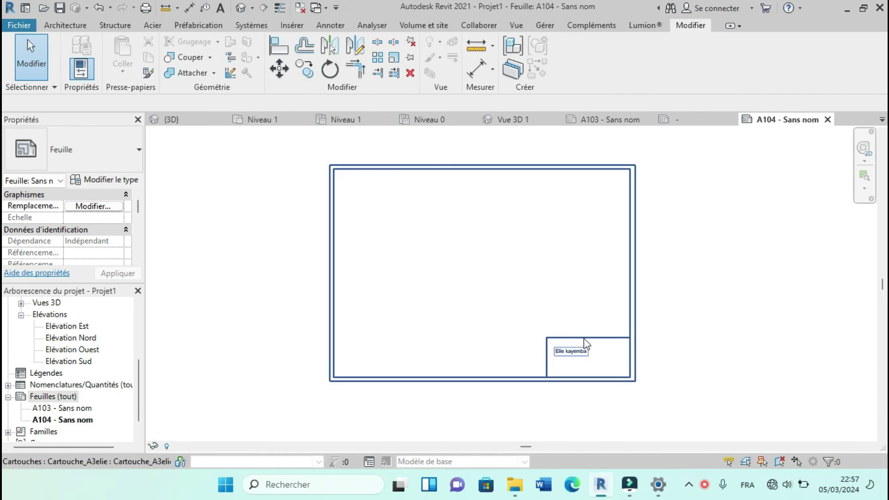
Step: Open the old sheet A103 - Sans nom and delete it from the project
double_click(78, 407)
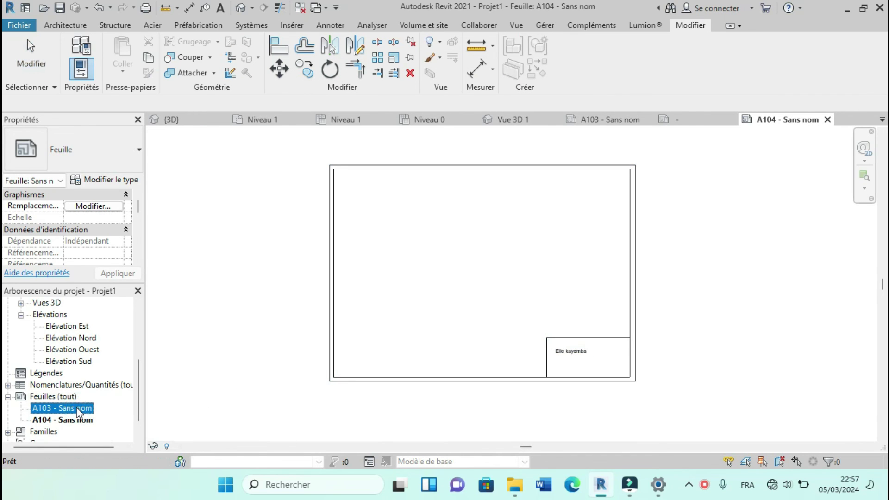
right_click(76, 408)
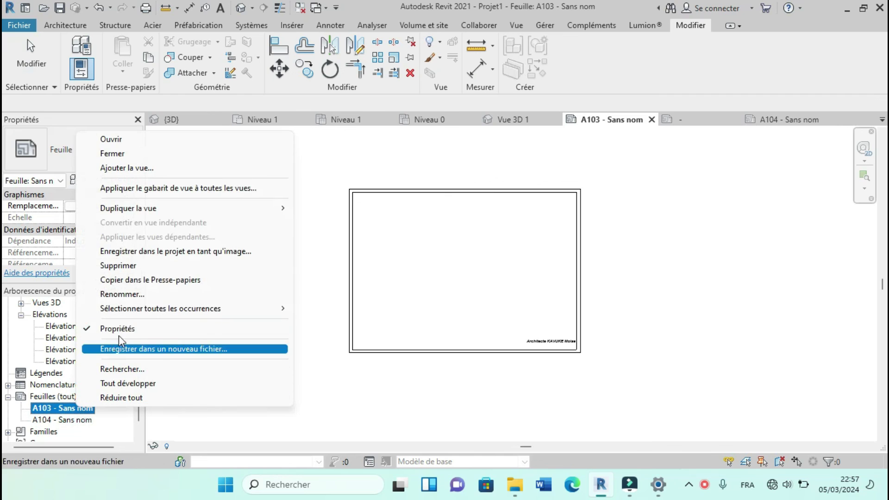
left_click(133, 266)
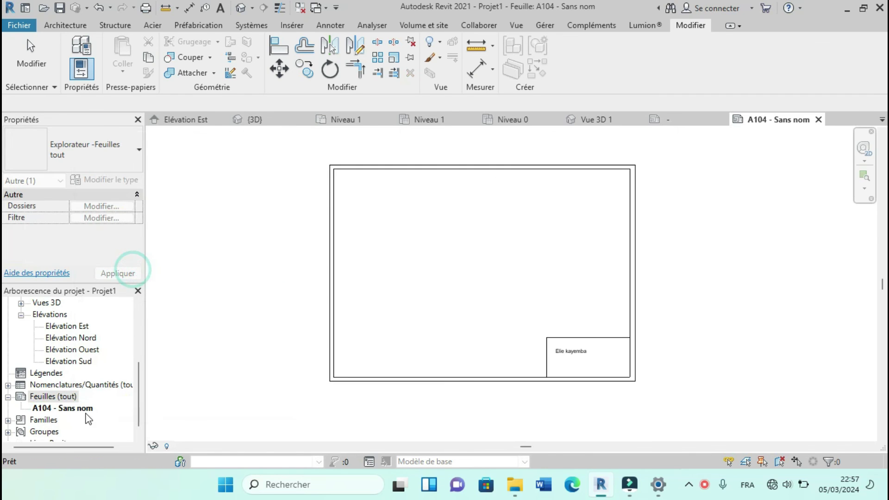
scroll(587, 372, "down", 2)
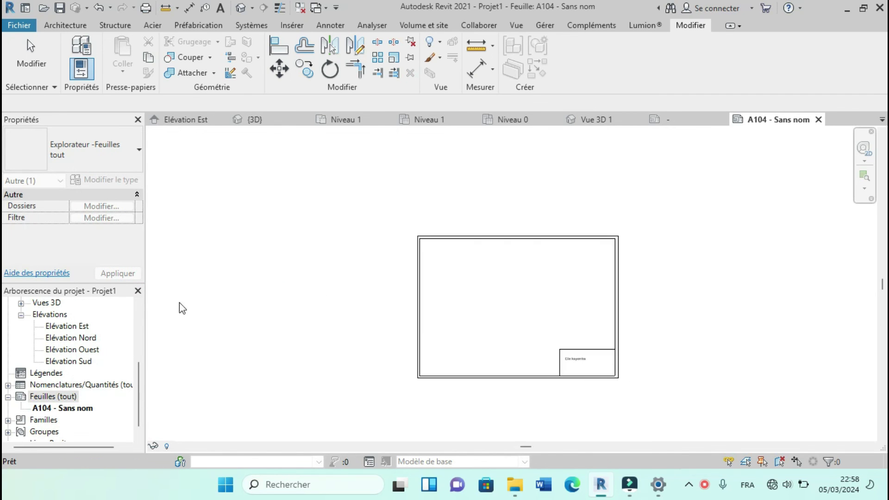
Step: Place the Niveau 0 floor plan view on sheet A104 so the house plan sits inside the title block frame
scroll(140, 378, "up", 3)
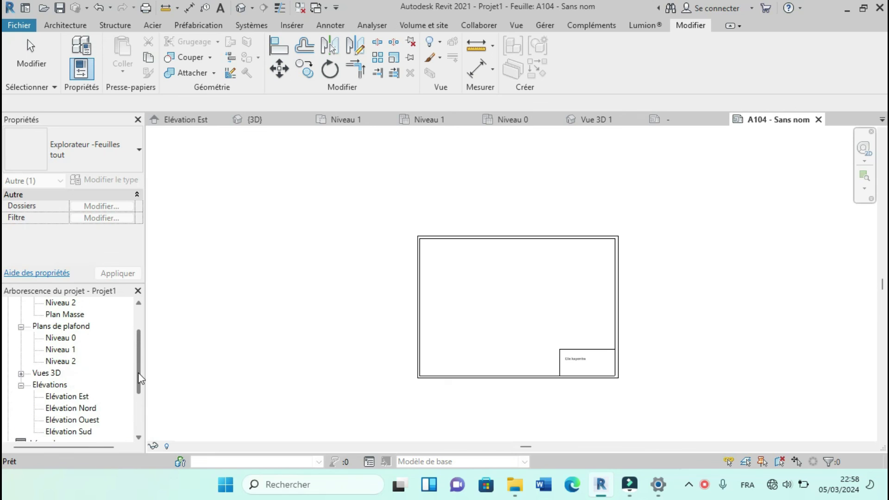
scroll(140, 378, "up", 2)
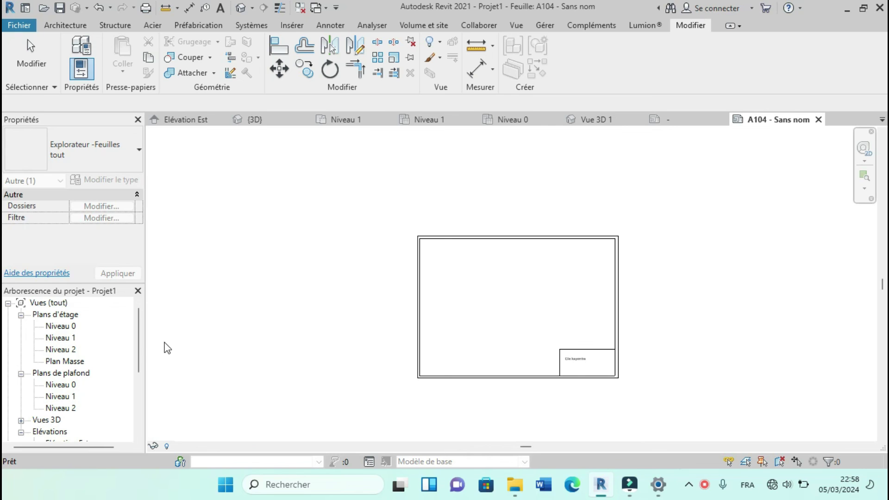
left_click(69, 326)
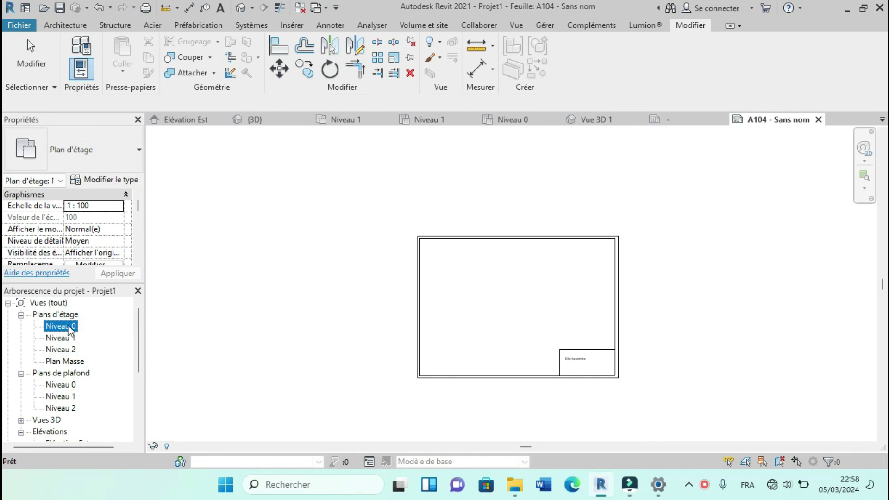
left_click_drag(70, 326, 494, 296)
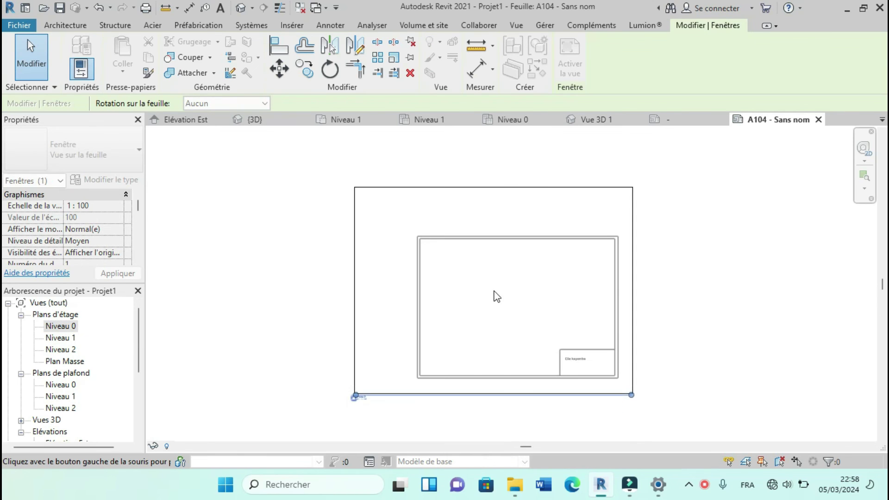
left_click(528, 302)
scroll(496, 317, "up", 2)
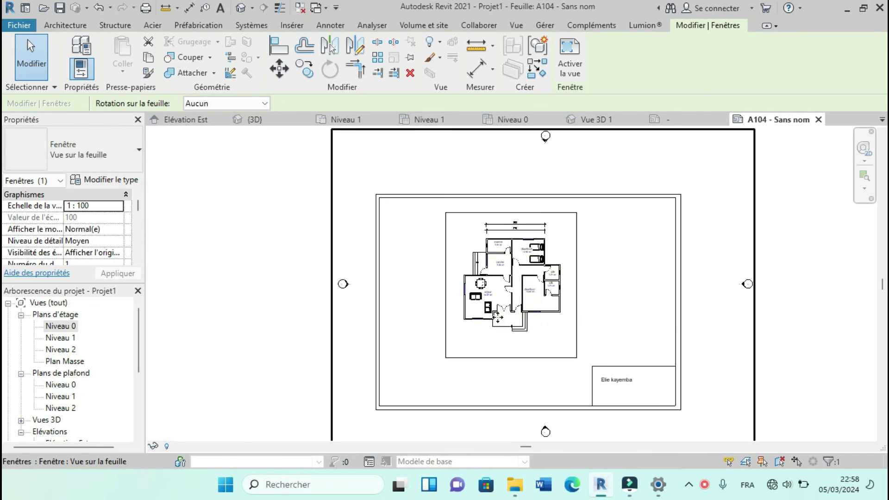
scroll(497, 317, "up", 3)
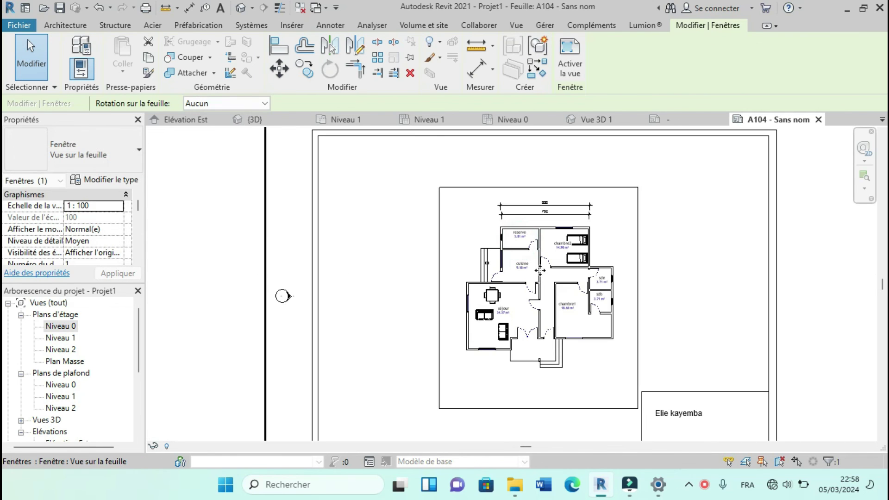
scroll(468, 240, "down", 4)
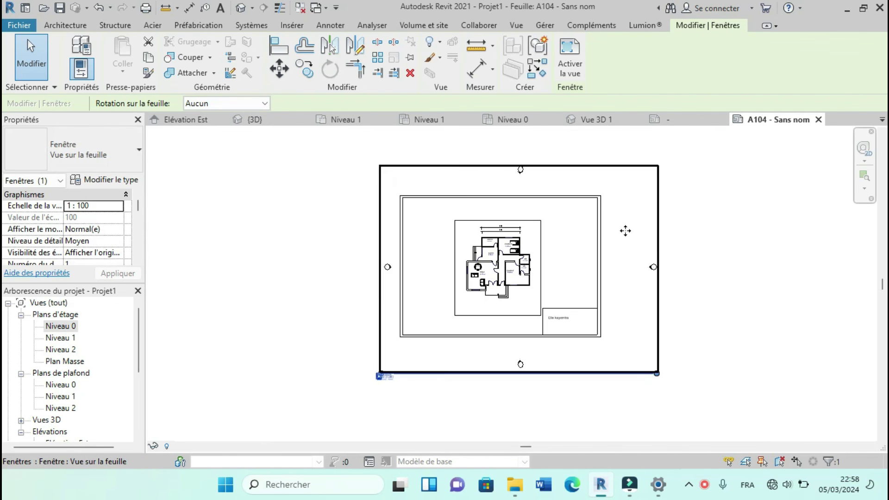
left_click(744, 241)
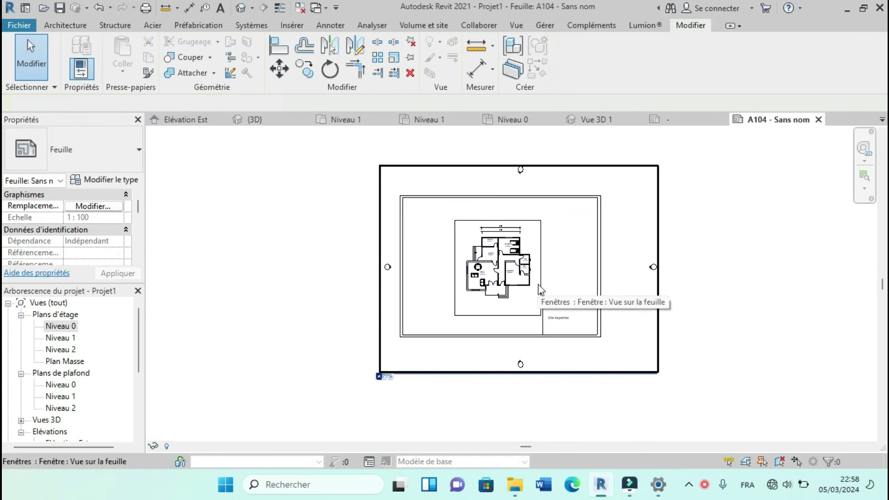
scroll(541, 284, "up", 2)
left_click(610, 260)
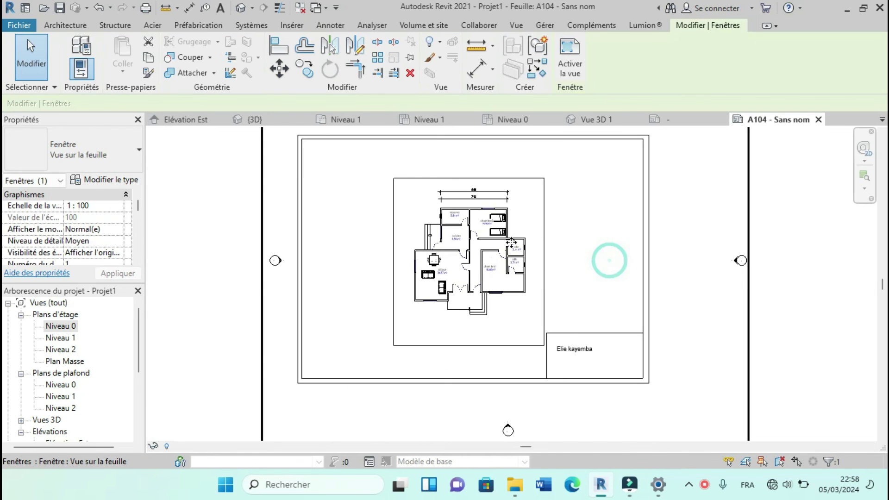
left_click(220, 185)
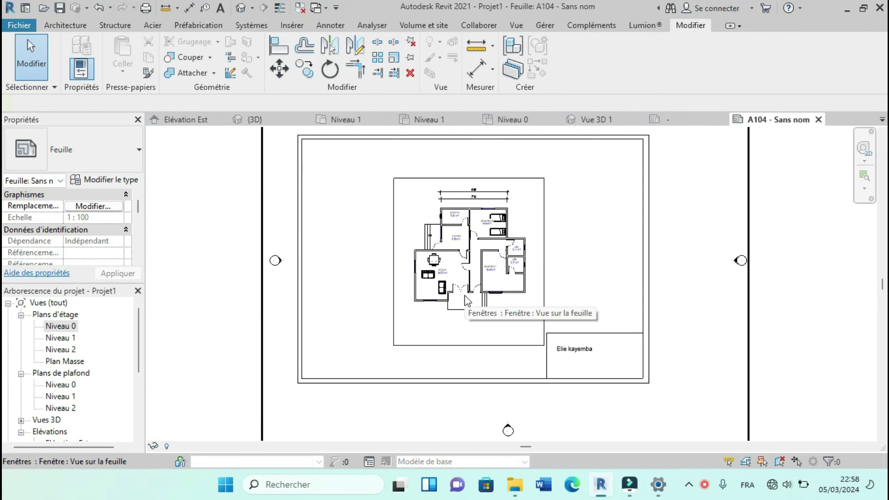
Step: Try a view scale of 1:50 for the Niveau 0 viewport on the sheet
left_click(485, 250)
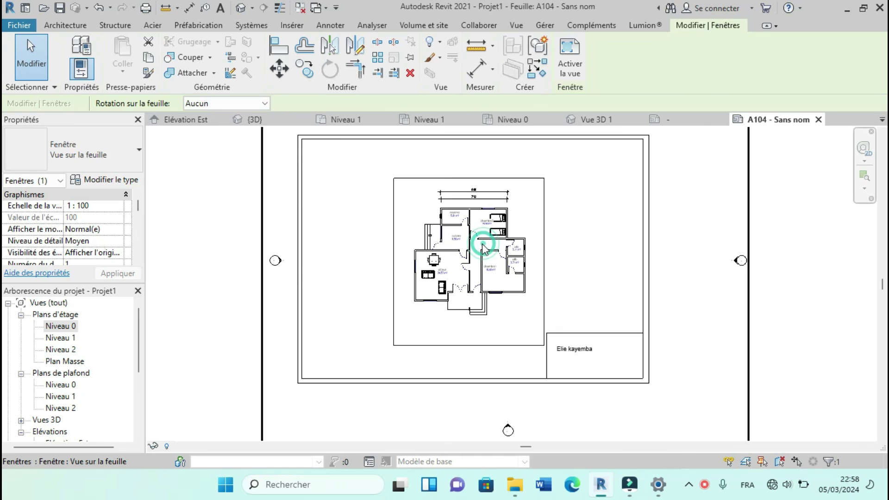
left_click(118, 205)
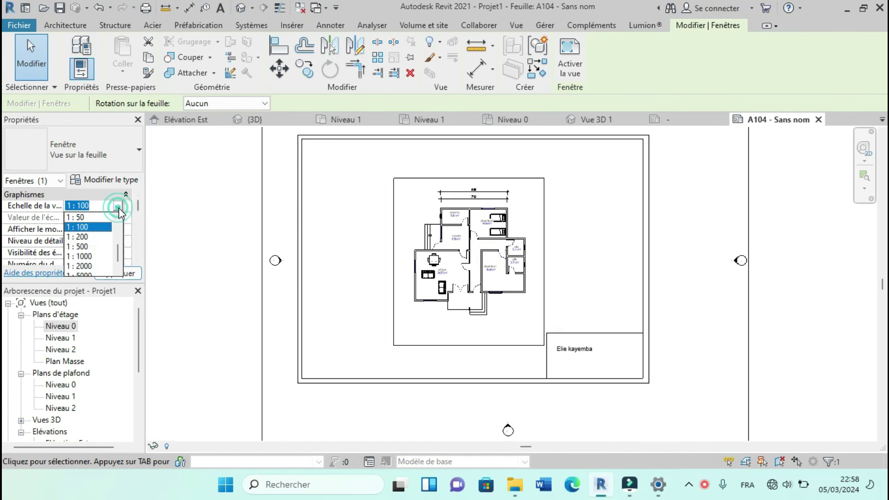
left_click(95, 216)
left_click(119, 274)
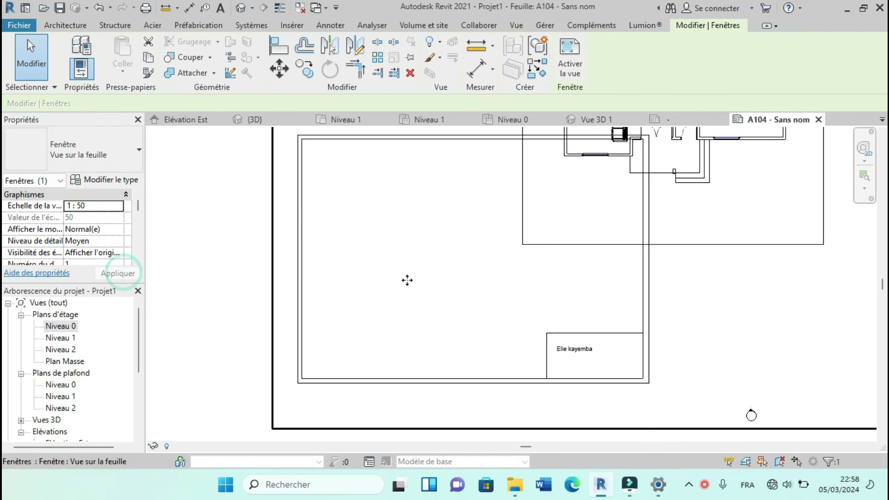
scroll(425, 290, "down", 3)
scroll(437, 287, "down", 2)
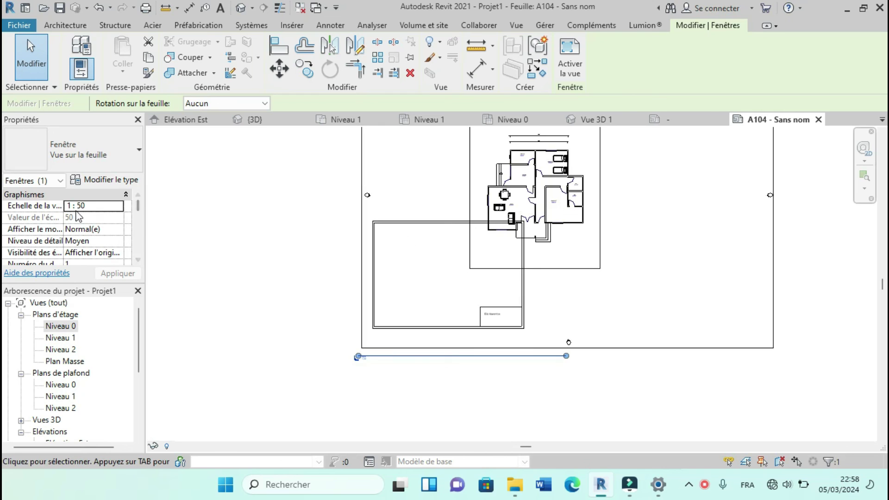
Step: Set the Niveau 0 viewport's view scale back to 1:100
left_click(119, 208)
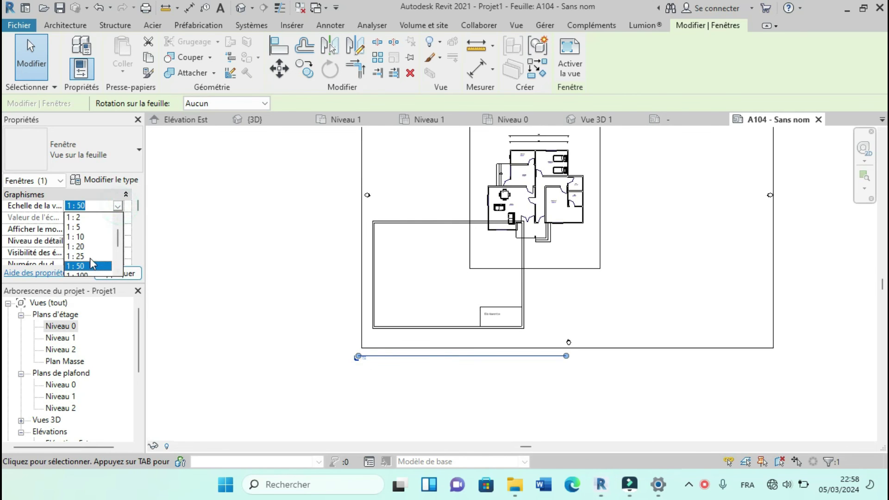
left_click(87, 246)
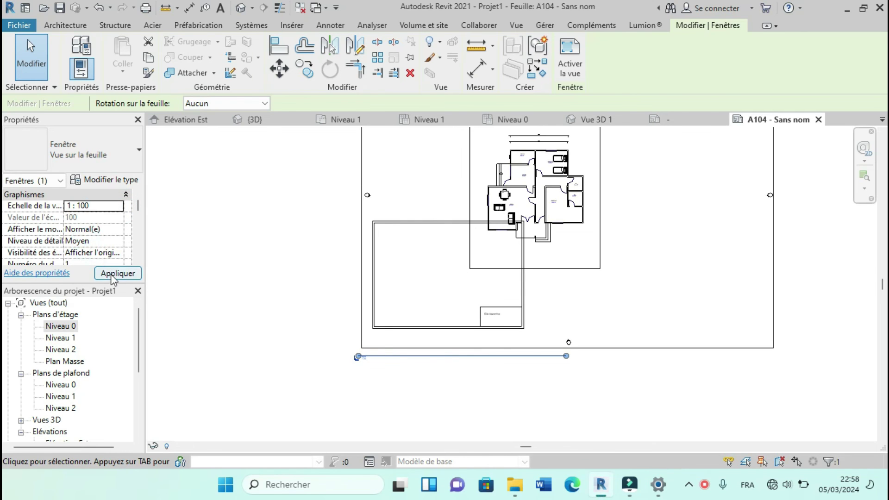
left_click(118, 273)
left_click(698, 278)
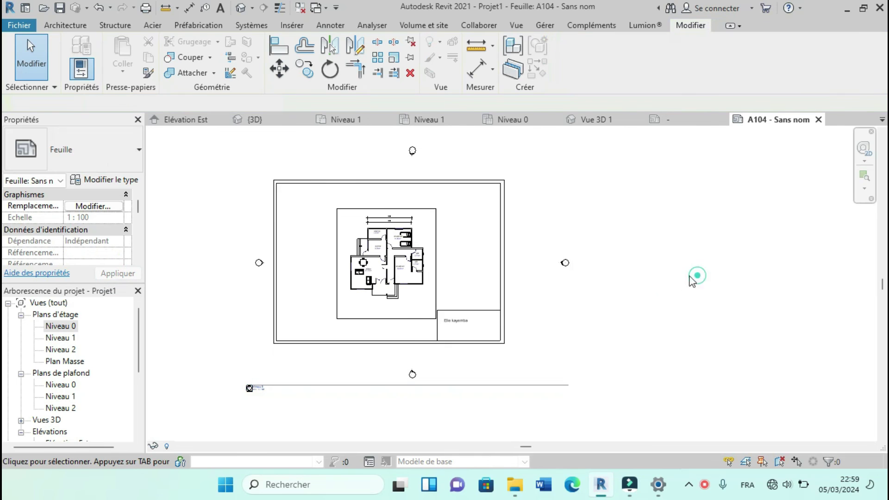
Step: Shift the Niveau 0 viewport slightly to the left within the sheet frame
scroll(499, 297, "up", 3)
left_click_drag(412, 293, 407, 288)
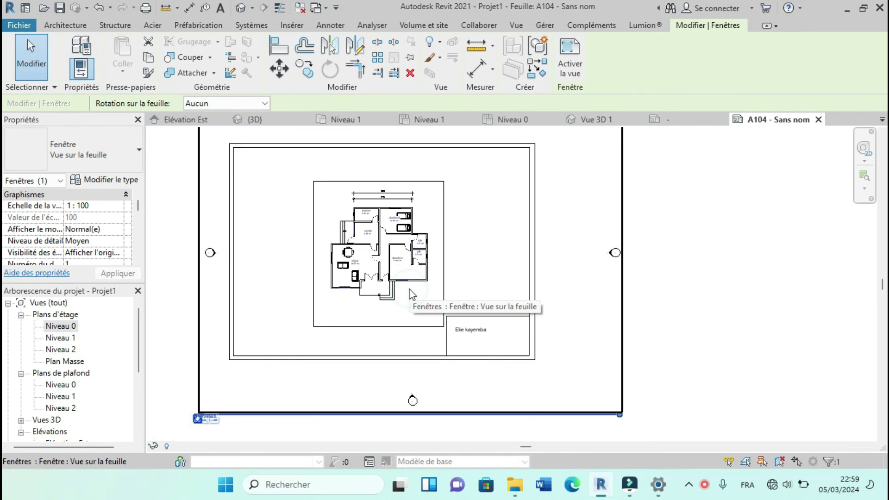
left_click(671, 306)
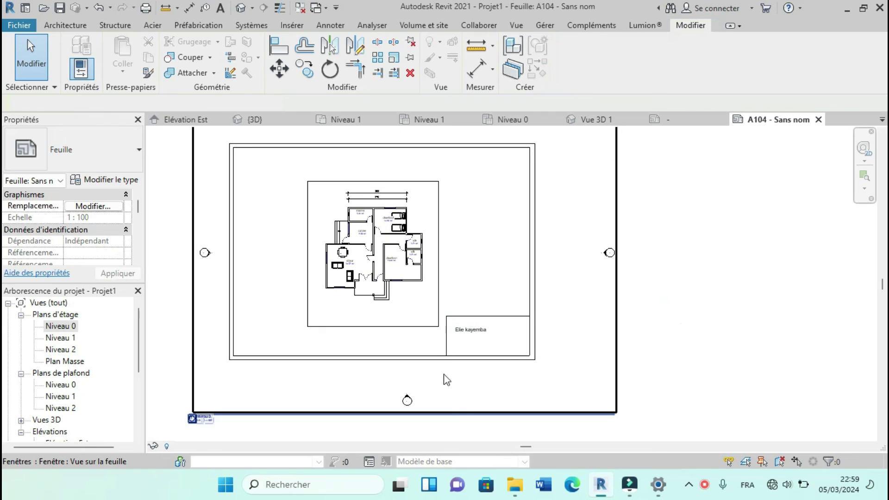
scroll(340, 307, "down", 2)
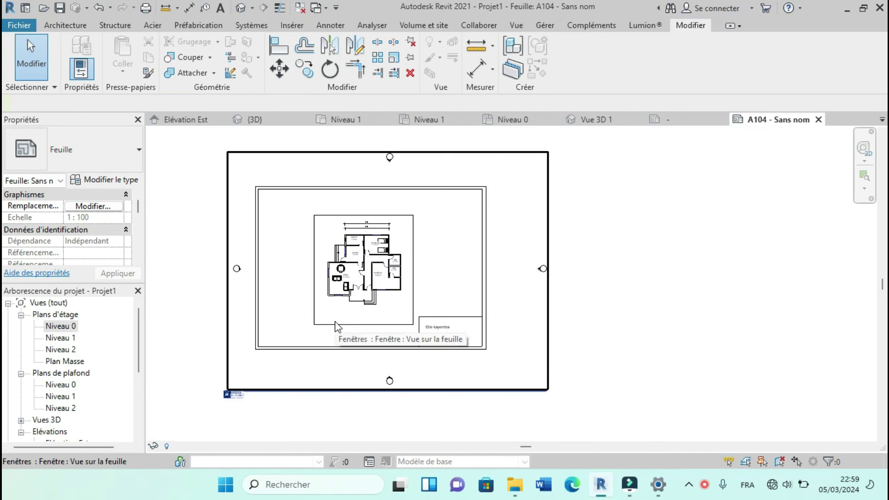
left_click(611, 281)
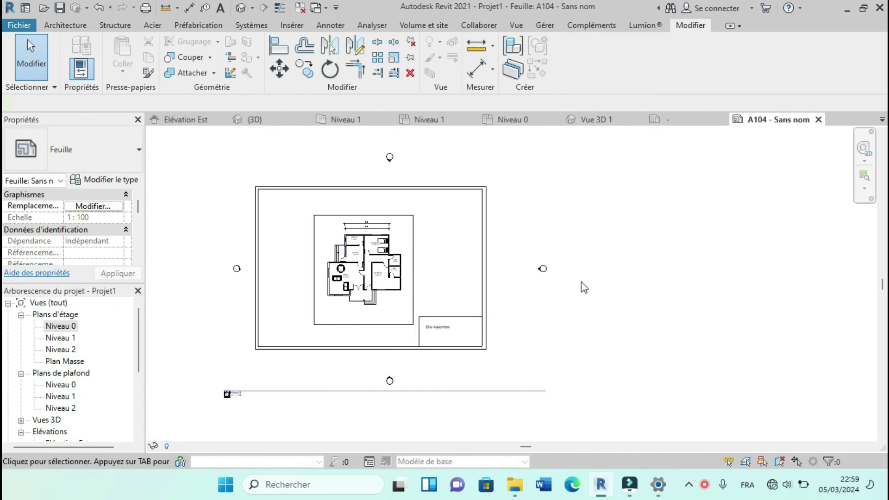
Step: Open the print setup for sheet A104 with the PDFCreator printer and set the paper size to A3
scroll(423, 278, "up", 1)
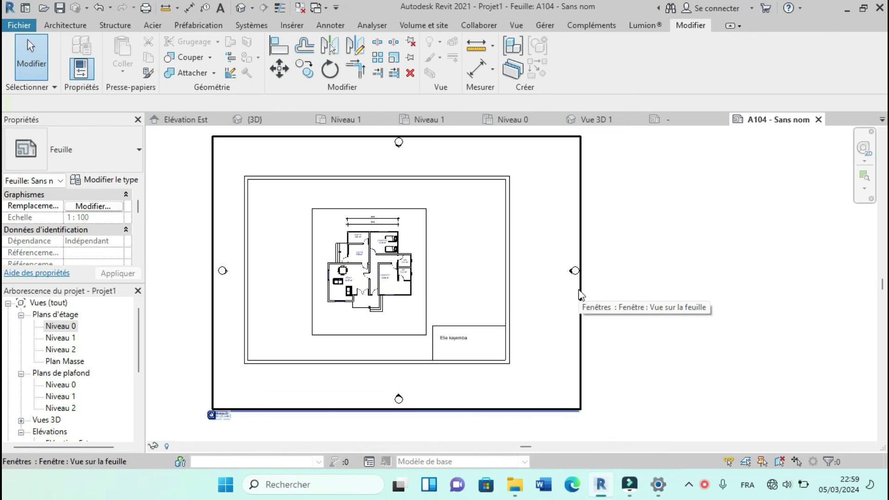
key("ctrl+p")
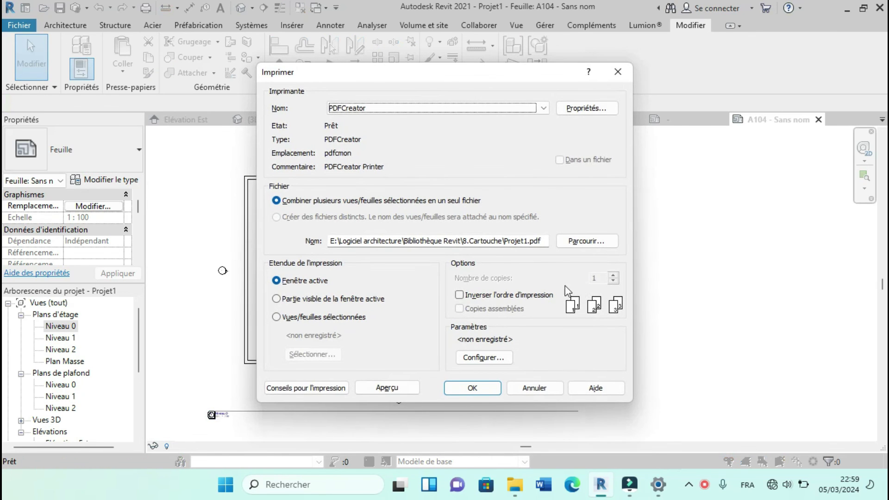
left_click(486, 359)
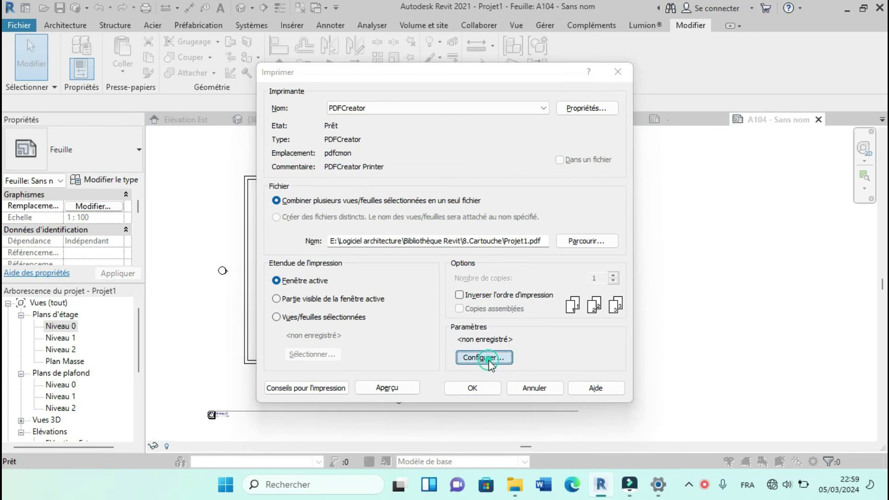
left_click(386, 125)
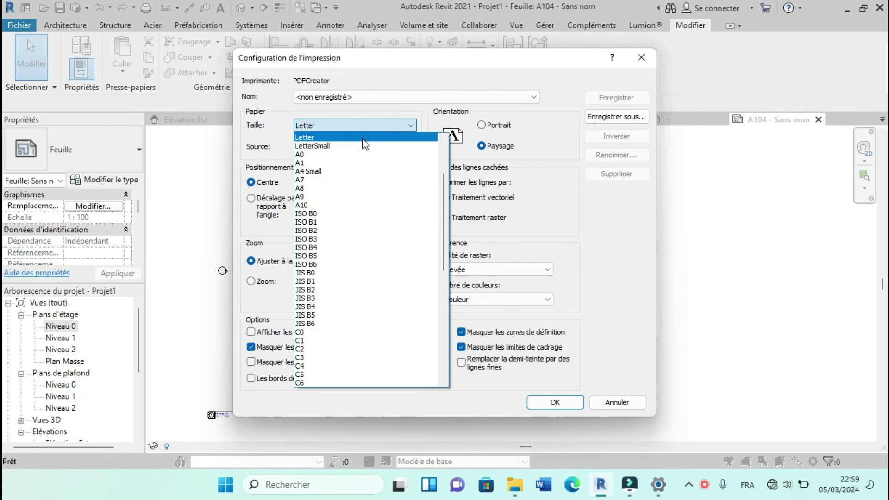
scroll(358, 169, "up", 3)
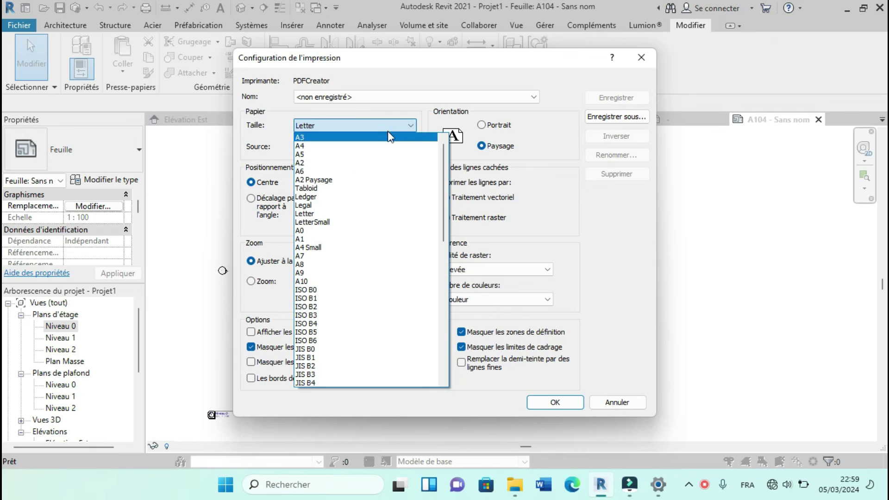
left_click(406, 126)
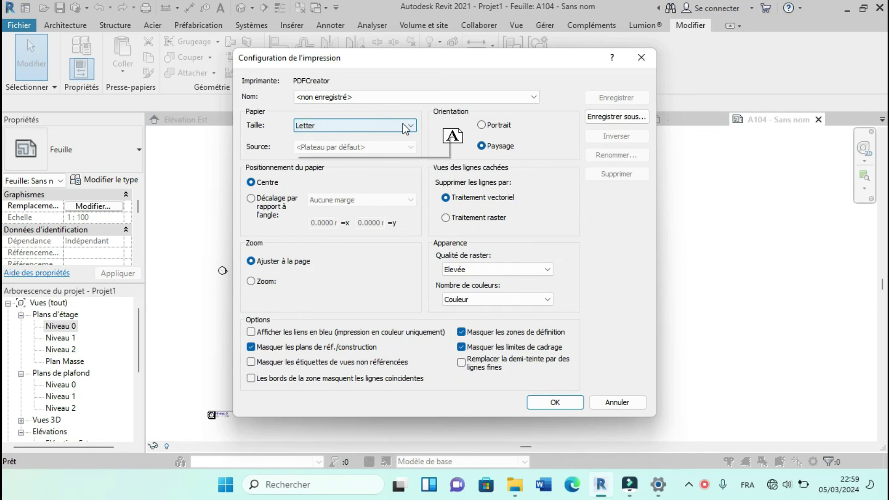
left_click(405, 126)
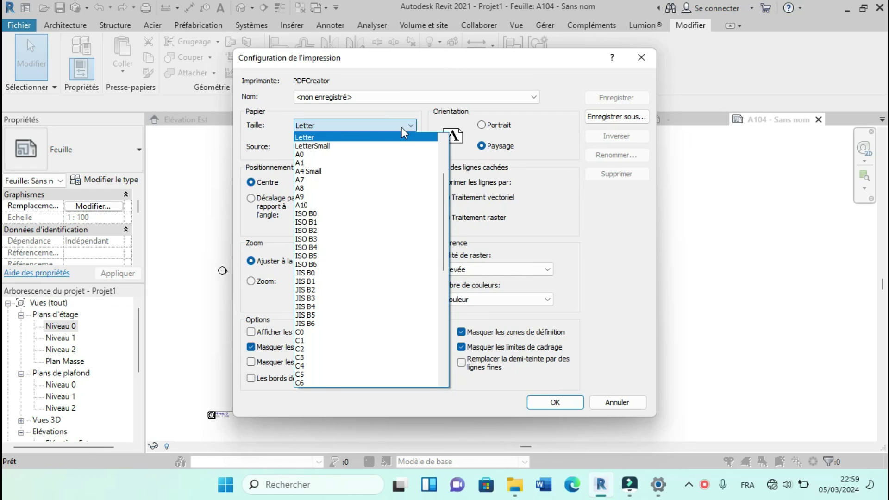
scroll(366, 145, "up", 3)
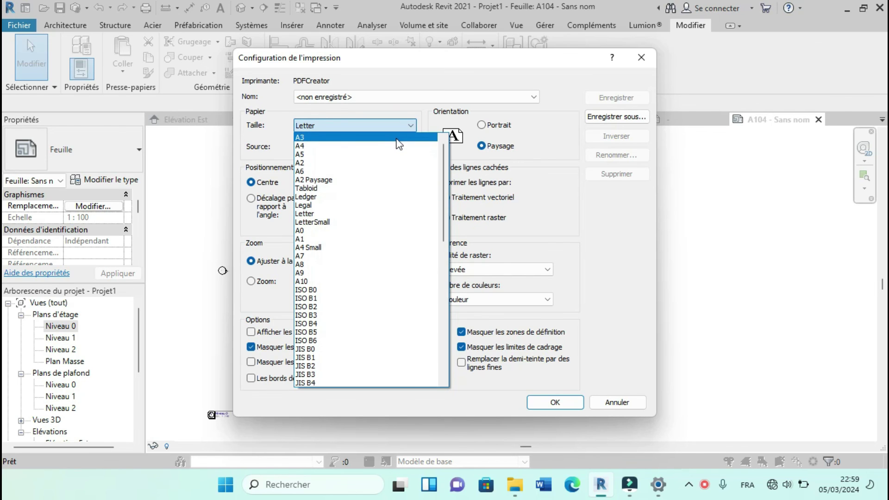
left_click(314, 138)
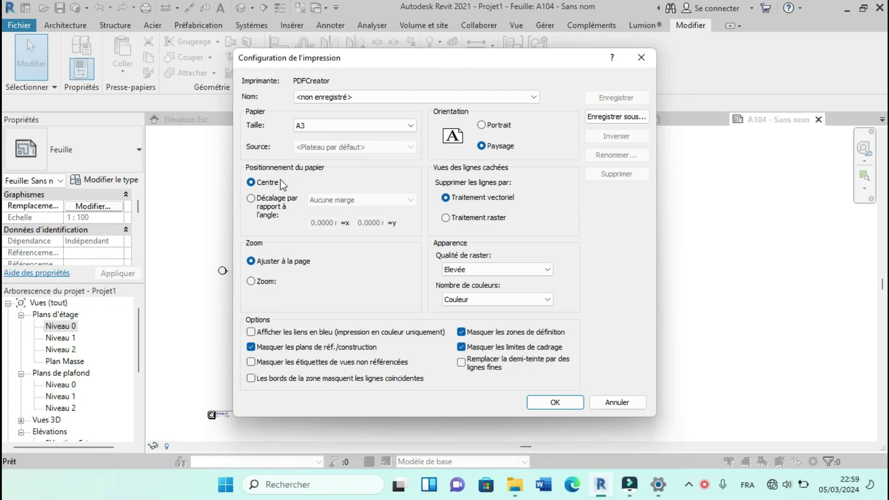
Step: Position the paper by offset from corner with no margin and save these print settings for reuse
left_click(250, 203)
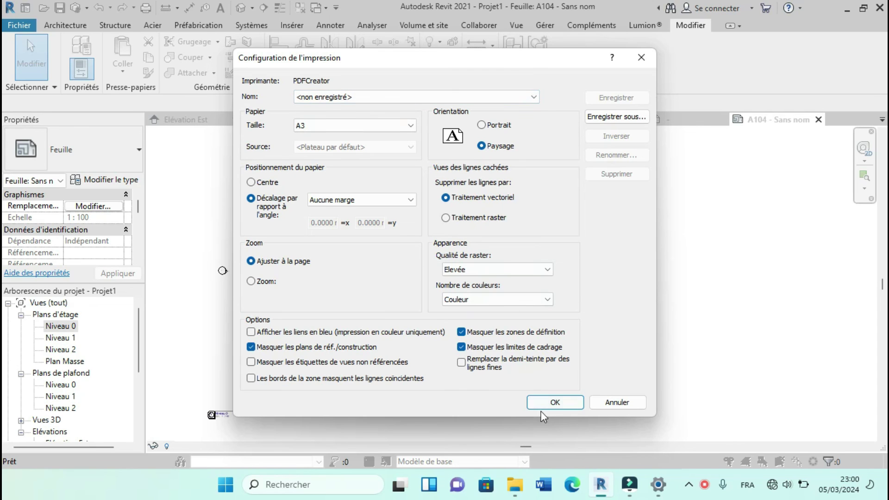
left_click(557, 403)
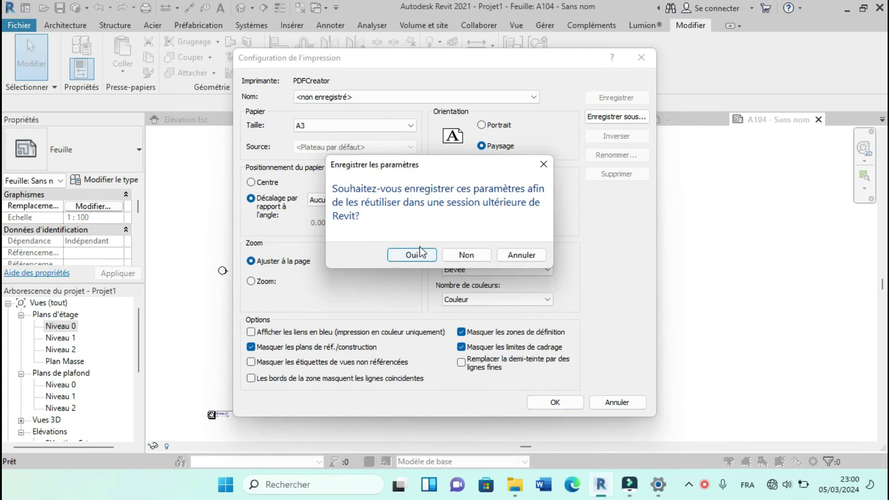
left_click(422, 254)
left_click(437, 268)
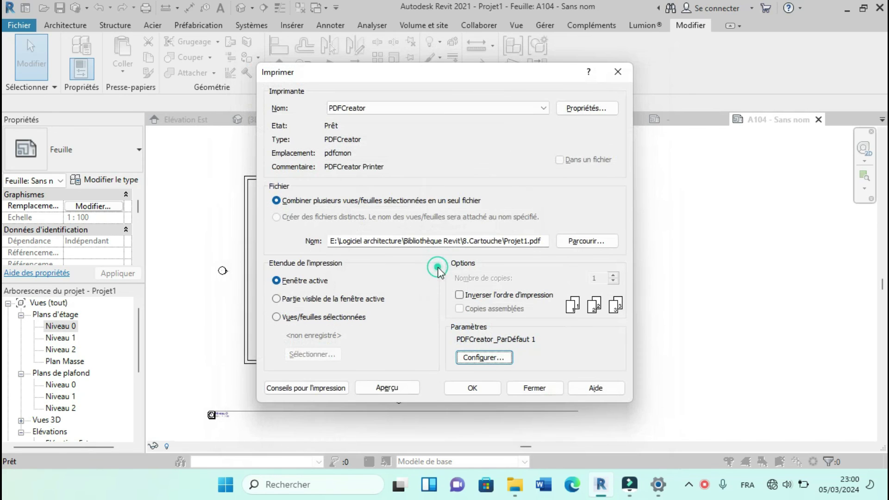
Step: Print the active sheet through PDFCreator and choose the root of the E: drive as the destination
left_click(477, 390)
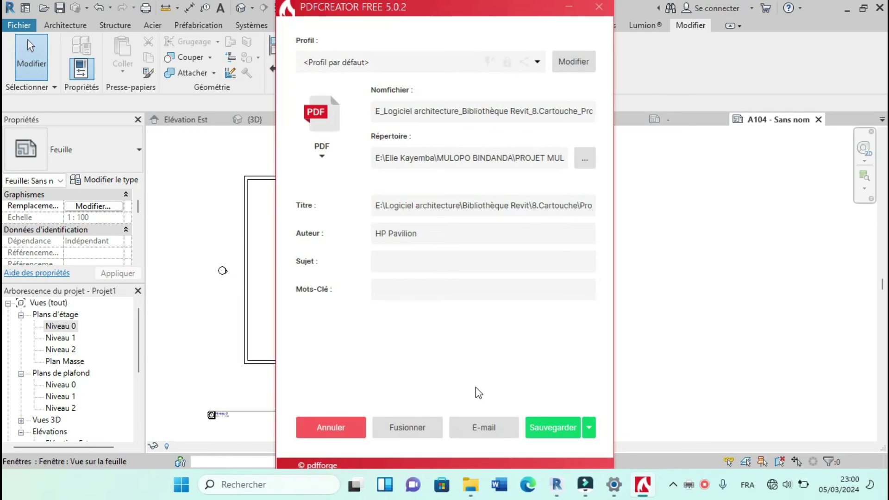
left_click(586, 162)
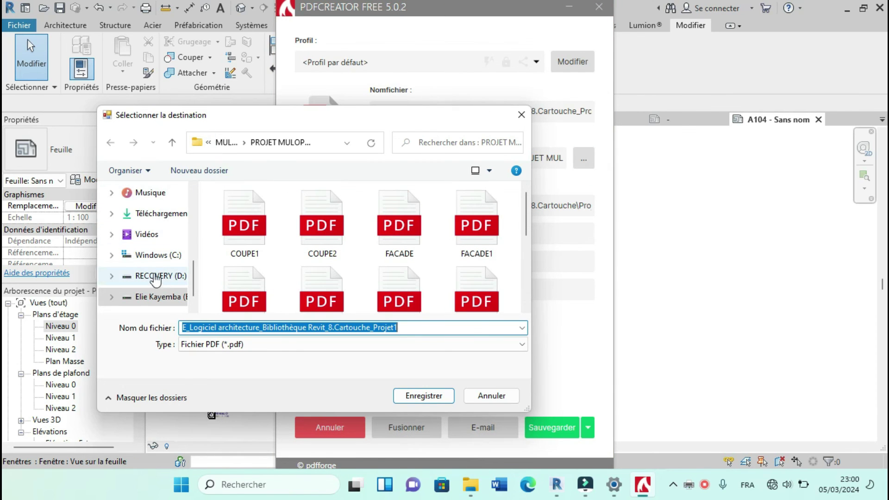
scroll(167, 273, "down", 1)
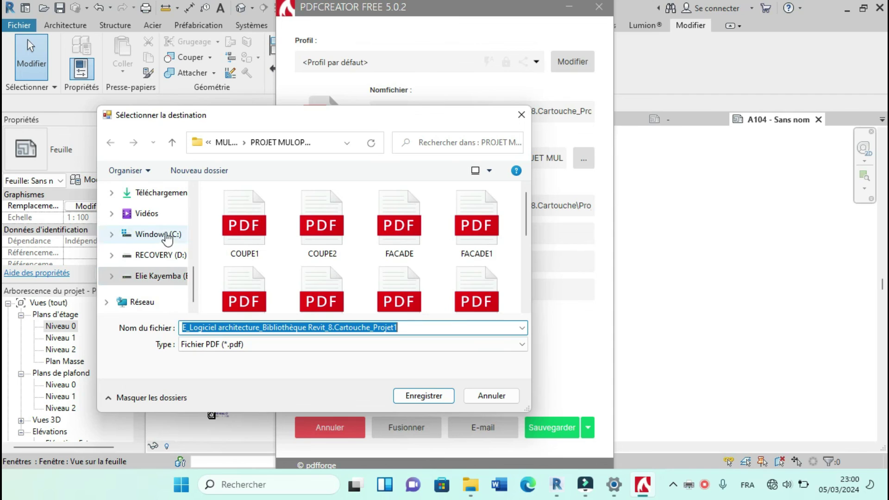
left_click(171, 276)
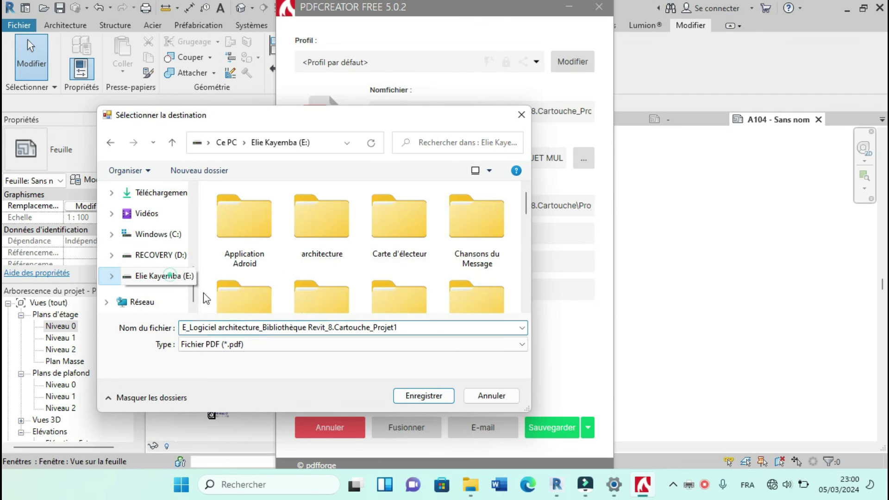
Step: Name the PDF "tuto exemple1", save it, and dismiss the PDF Architect offer
triple_click(419, 328)
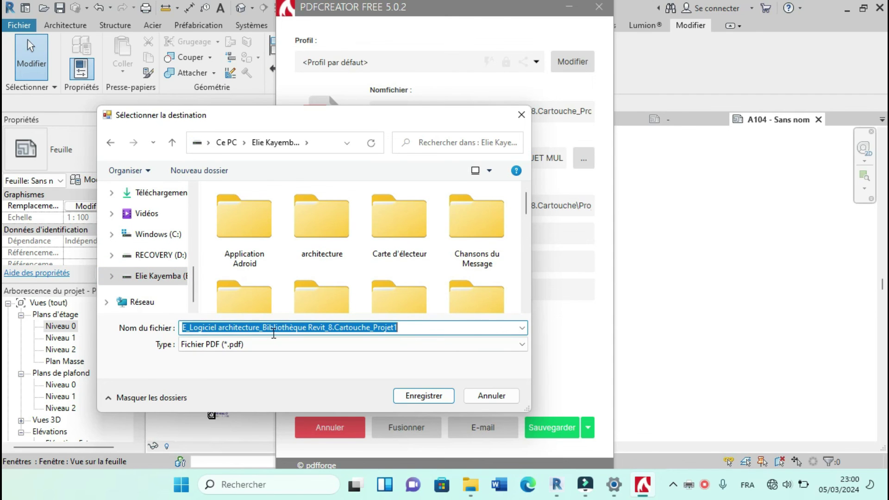
type("tuto")
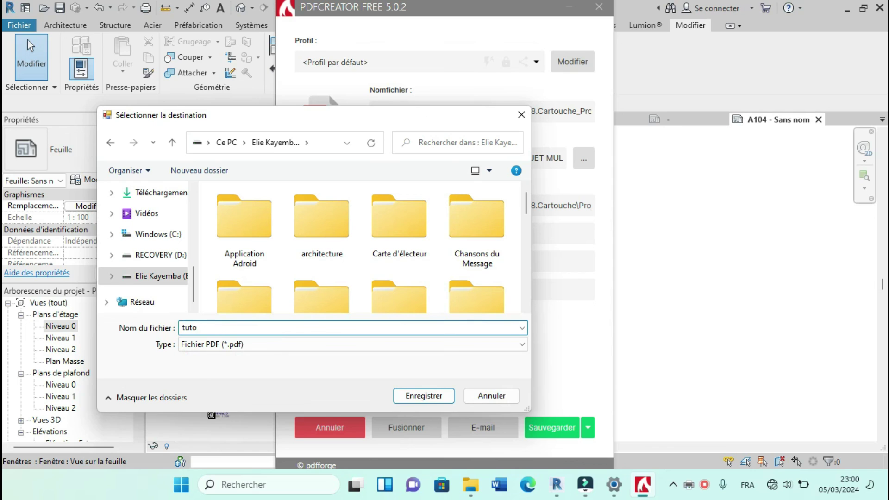
type(" exemple1")
left_click(430, 396)
left_click(555, 433)
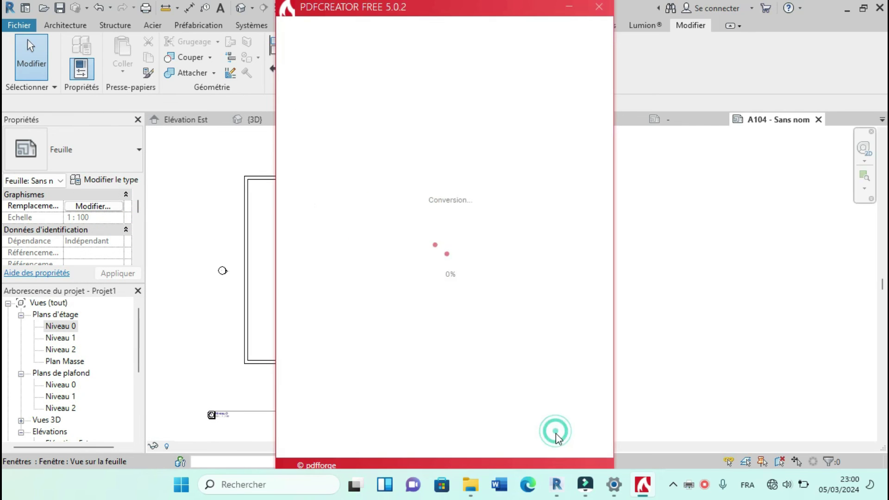
left_click(555, 434)
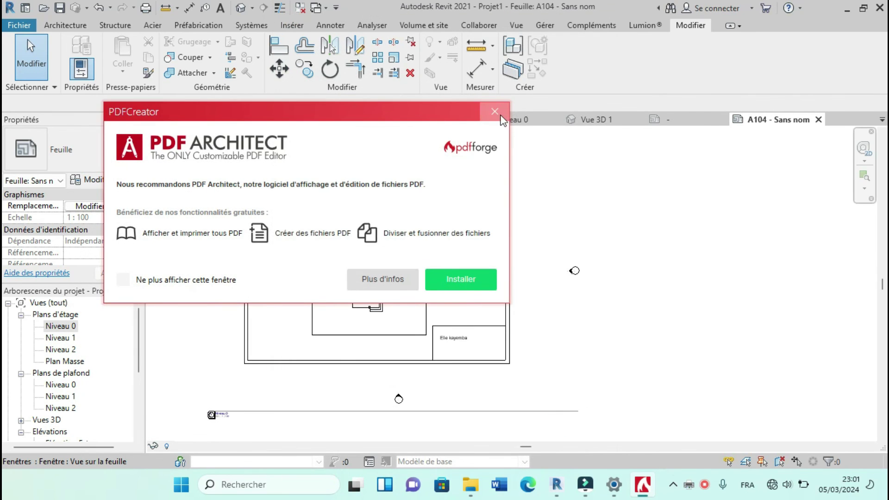
left_click(495, 112)
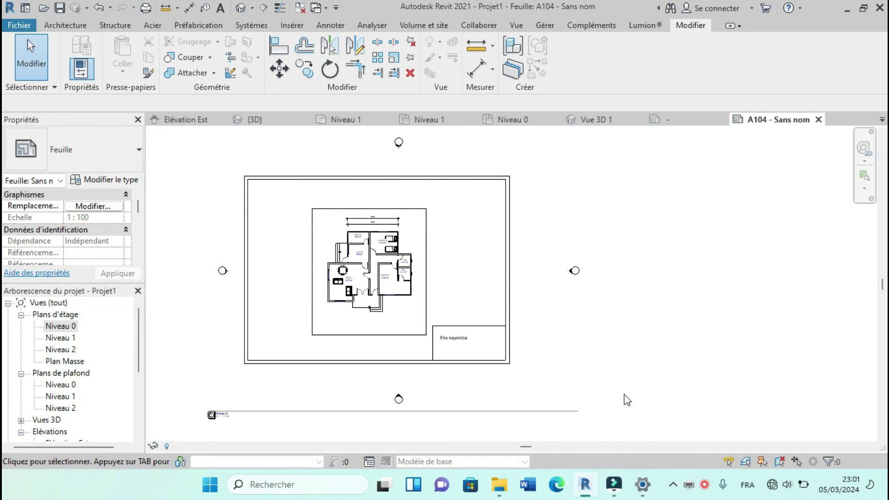
Step: Open the "tuto exemple1" PDF from the E: drive in File Explorer and examine the printed floor plan and title block
mouse_move(500, 492)
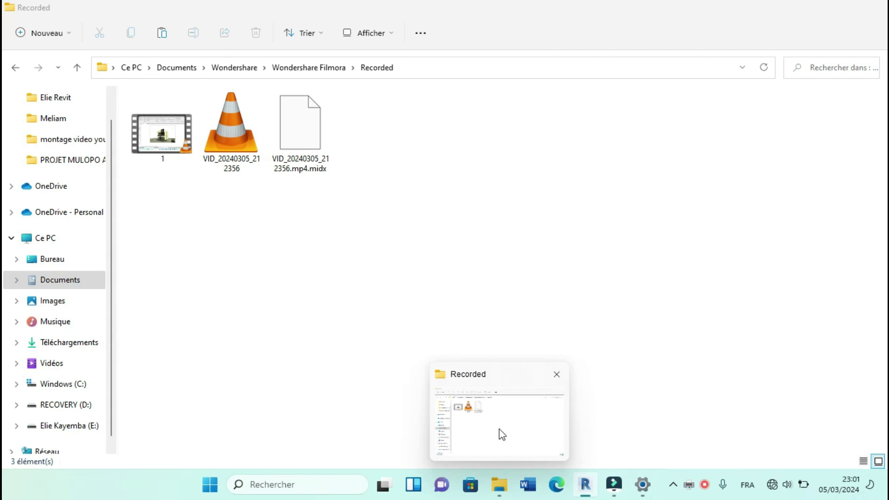
left_click(499, 428)
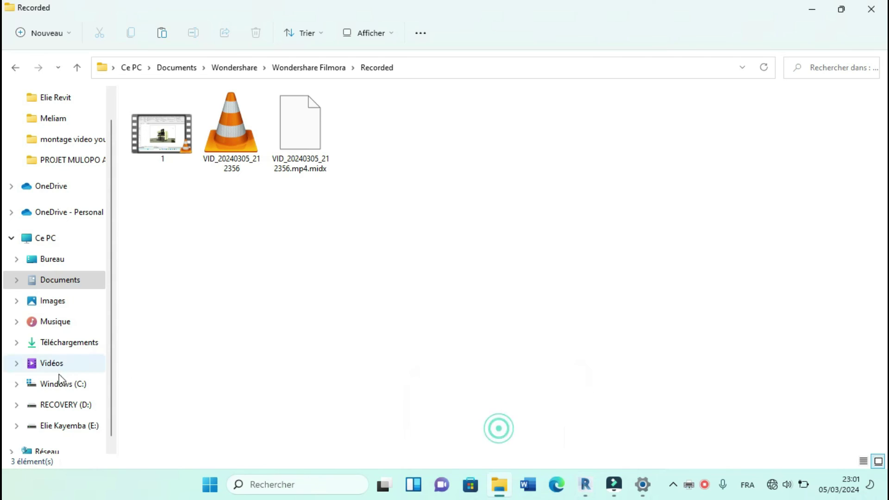
left_click(74, 426)
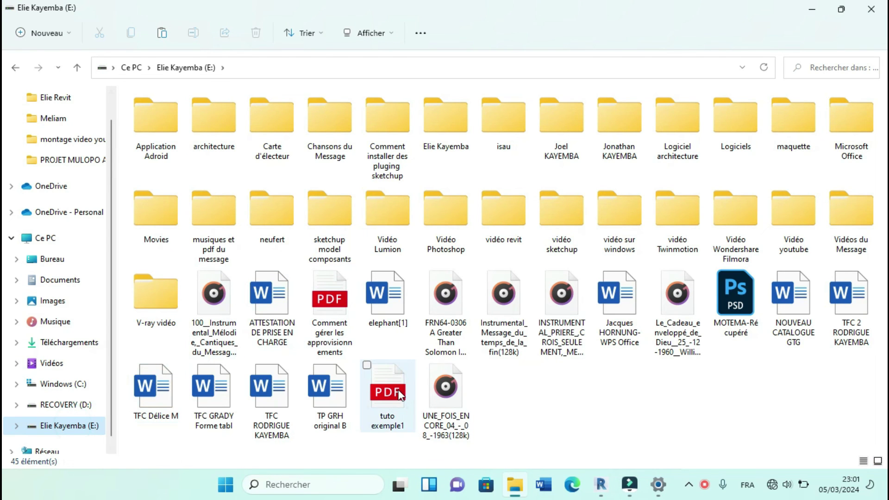
left_click(400, 394)
double_click(400, 393)
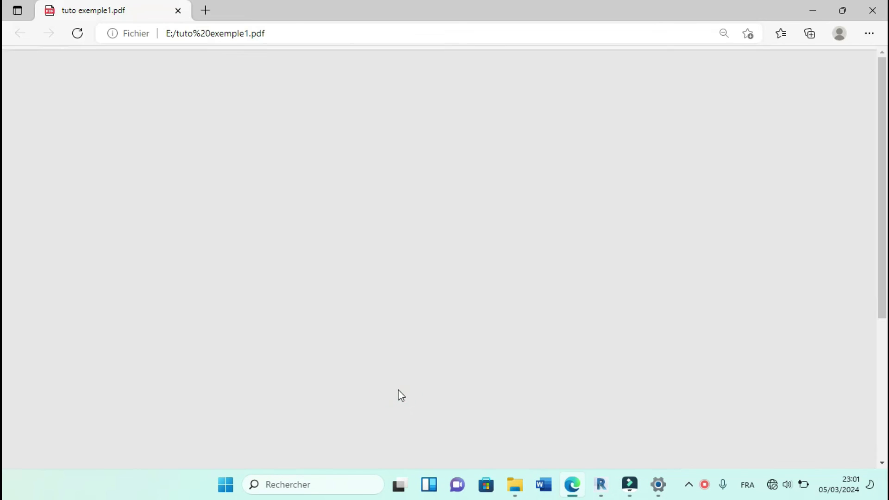
scroll(360, 277, "down", 4)
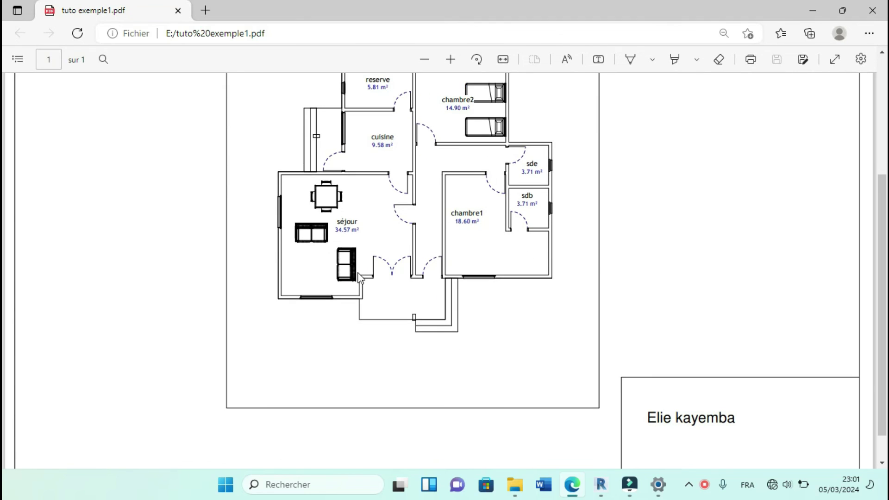
scroll(359, 277, "down", 1)
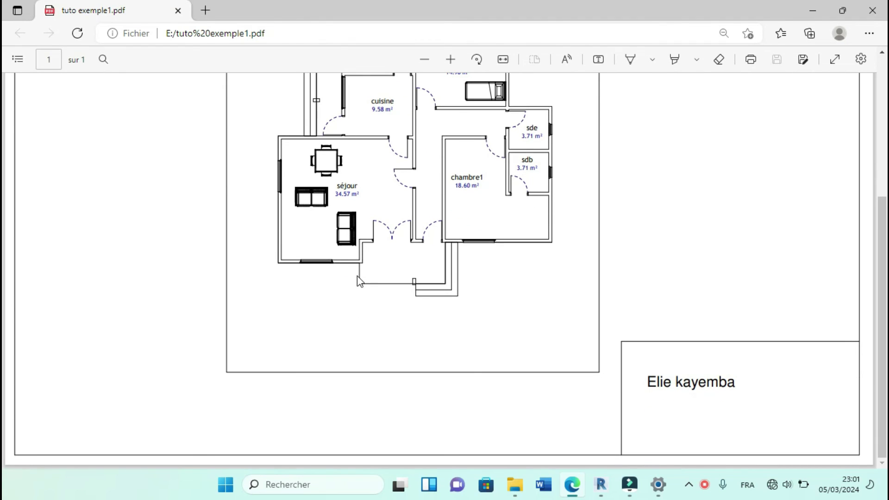
scroll(357, 276, "up", 4)
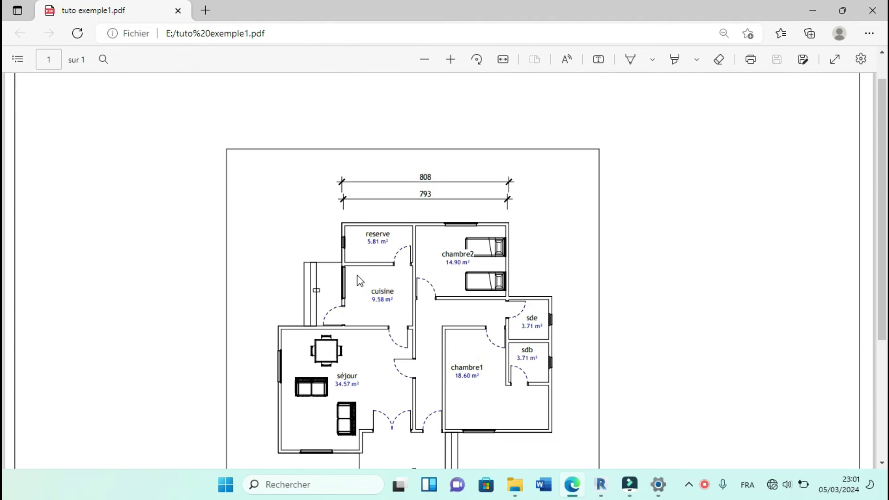
scroll(357, 276, "down", 3)
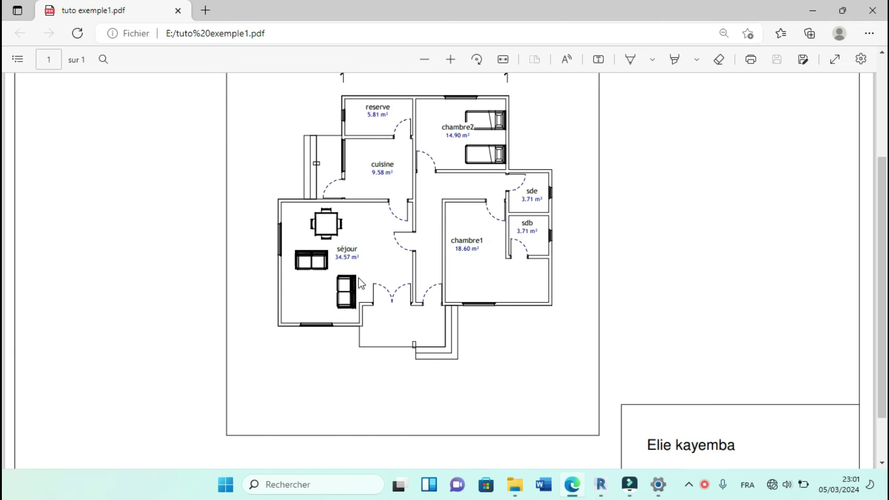
scroll(359, 281, "up", 1)
Step: Switch back to Revit and examine the finished house from the front corner in the {3D} view
mouse_move(601, 484)
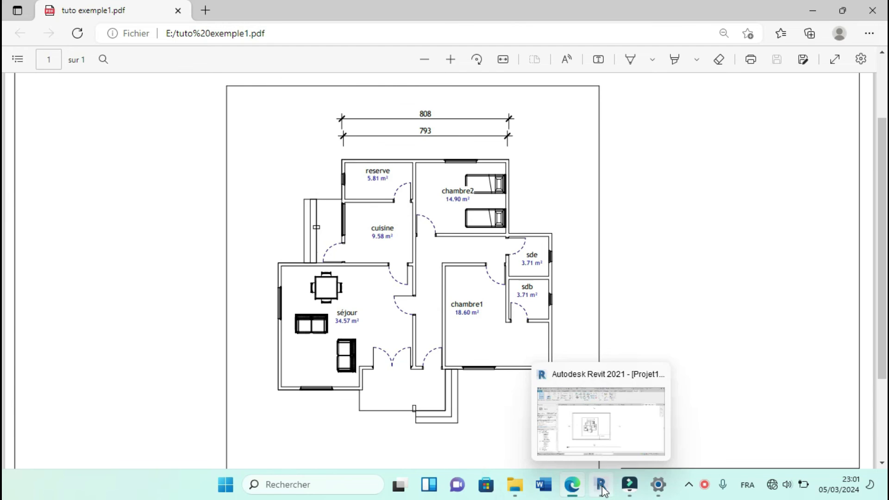
left_click(595, 437)
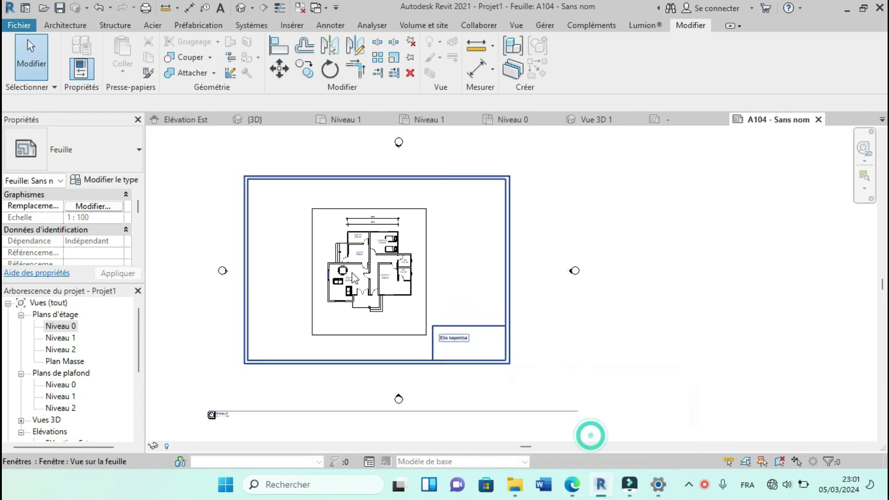
left_click(273, 120)
middle_click_drag(415, 312, 377, 280, "shift")
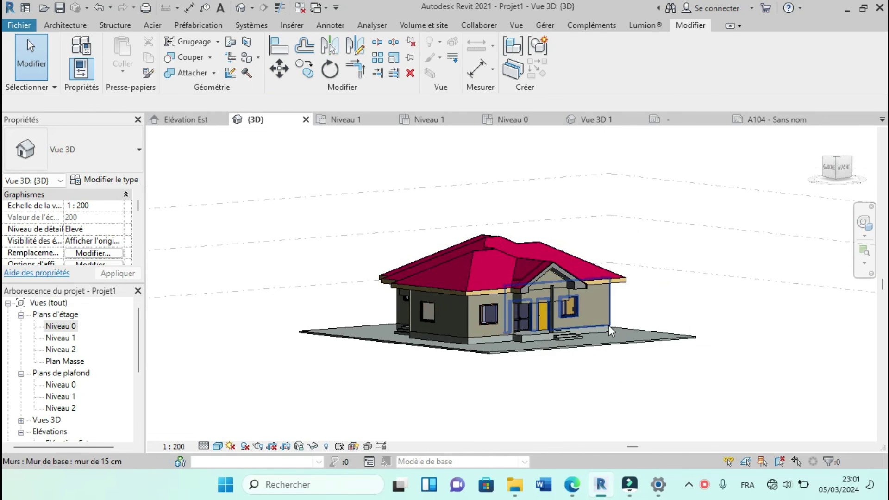
left_click(607, 323)
scroll(657, 279, "up", 2)
left_click(657, 279)
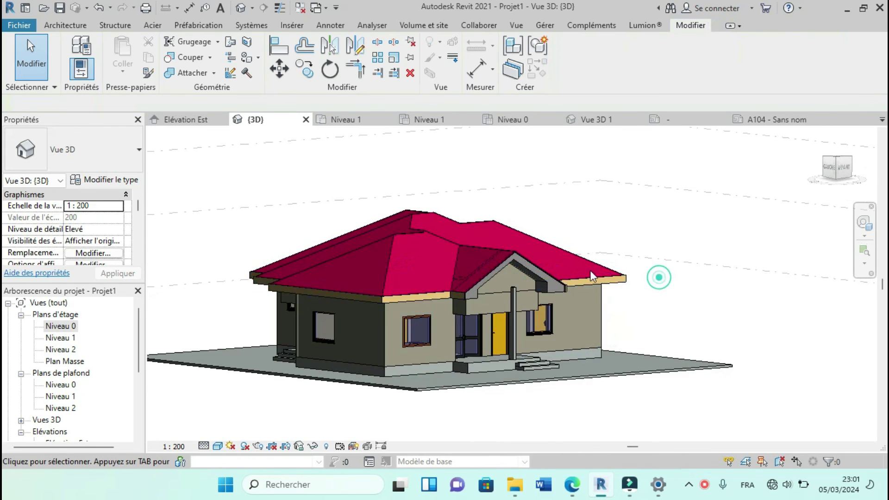